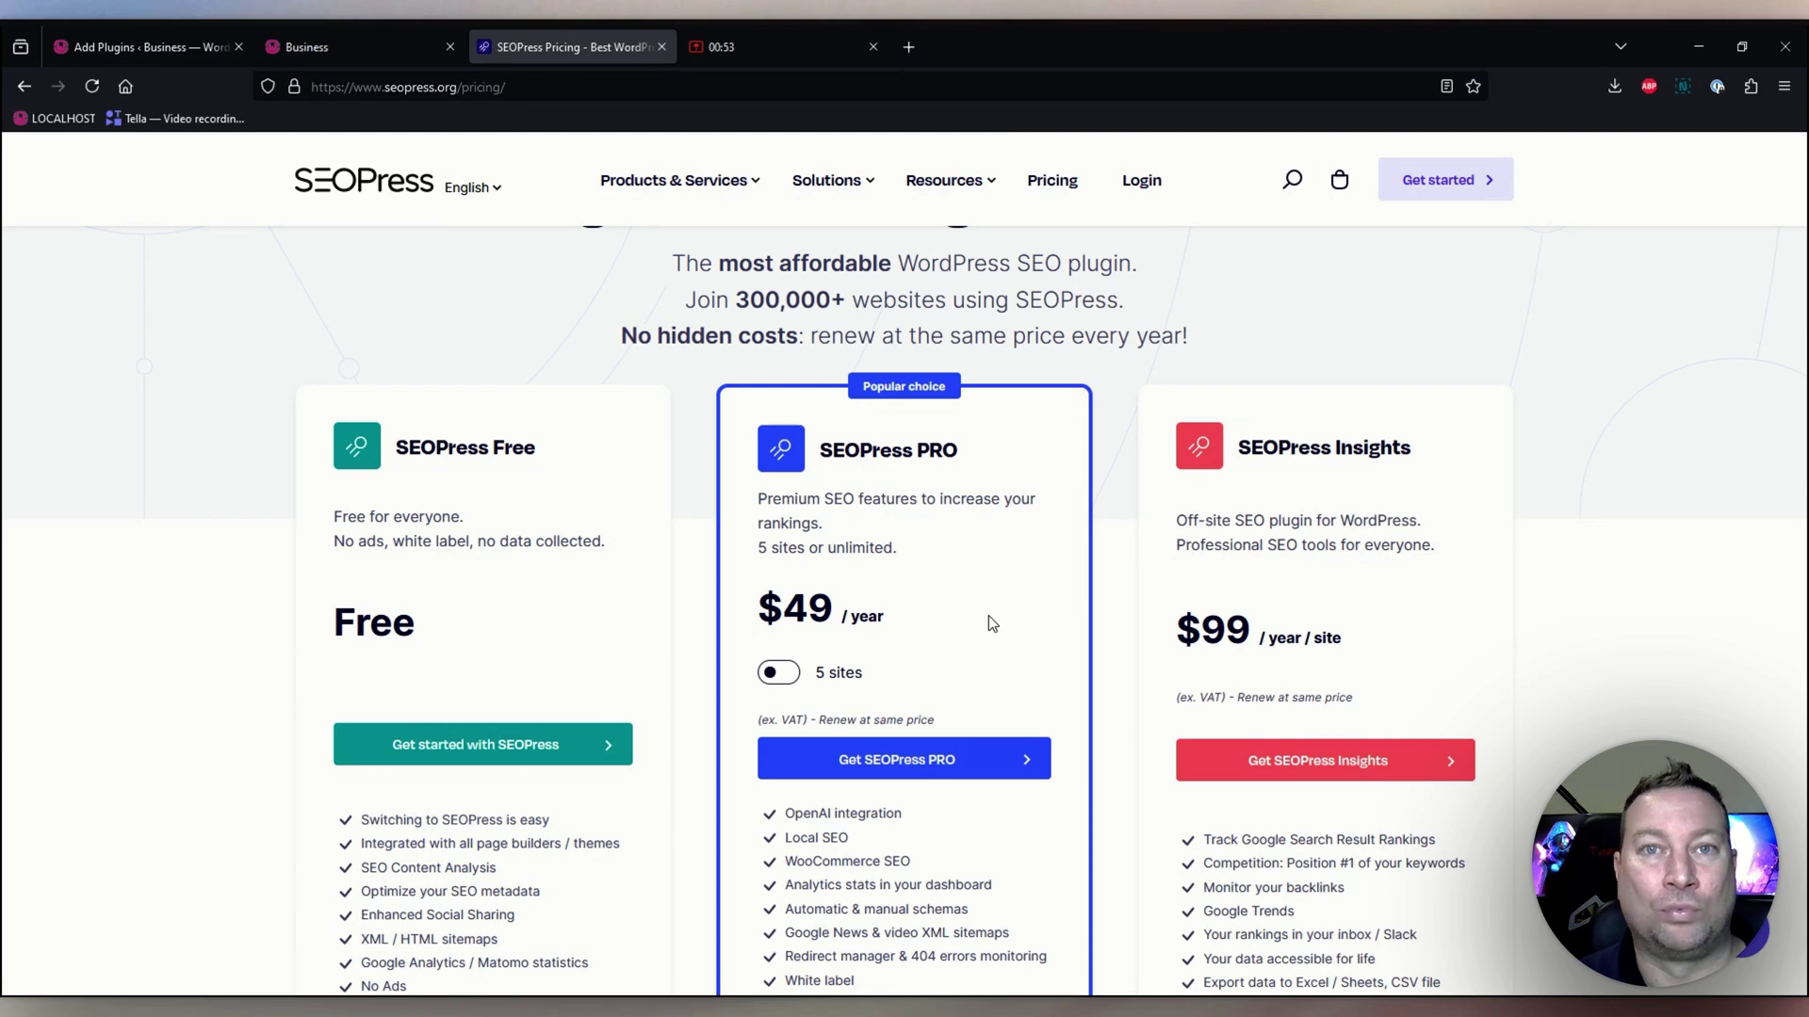
Scroll the seopress.org pricing page to compare the Free, PRO and Insights plans.
scroll(990, 621, "down", 3)
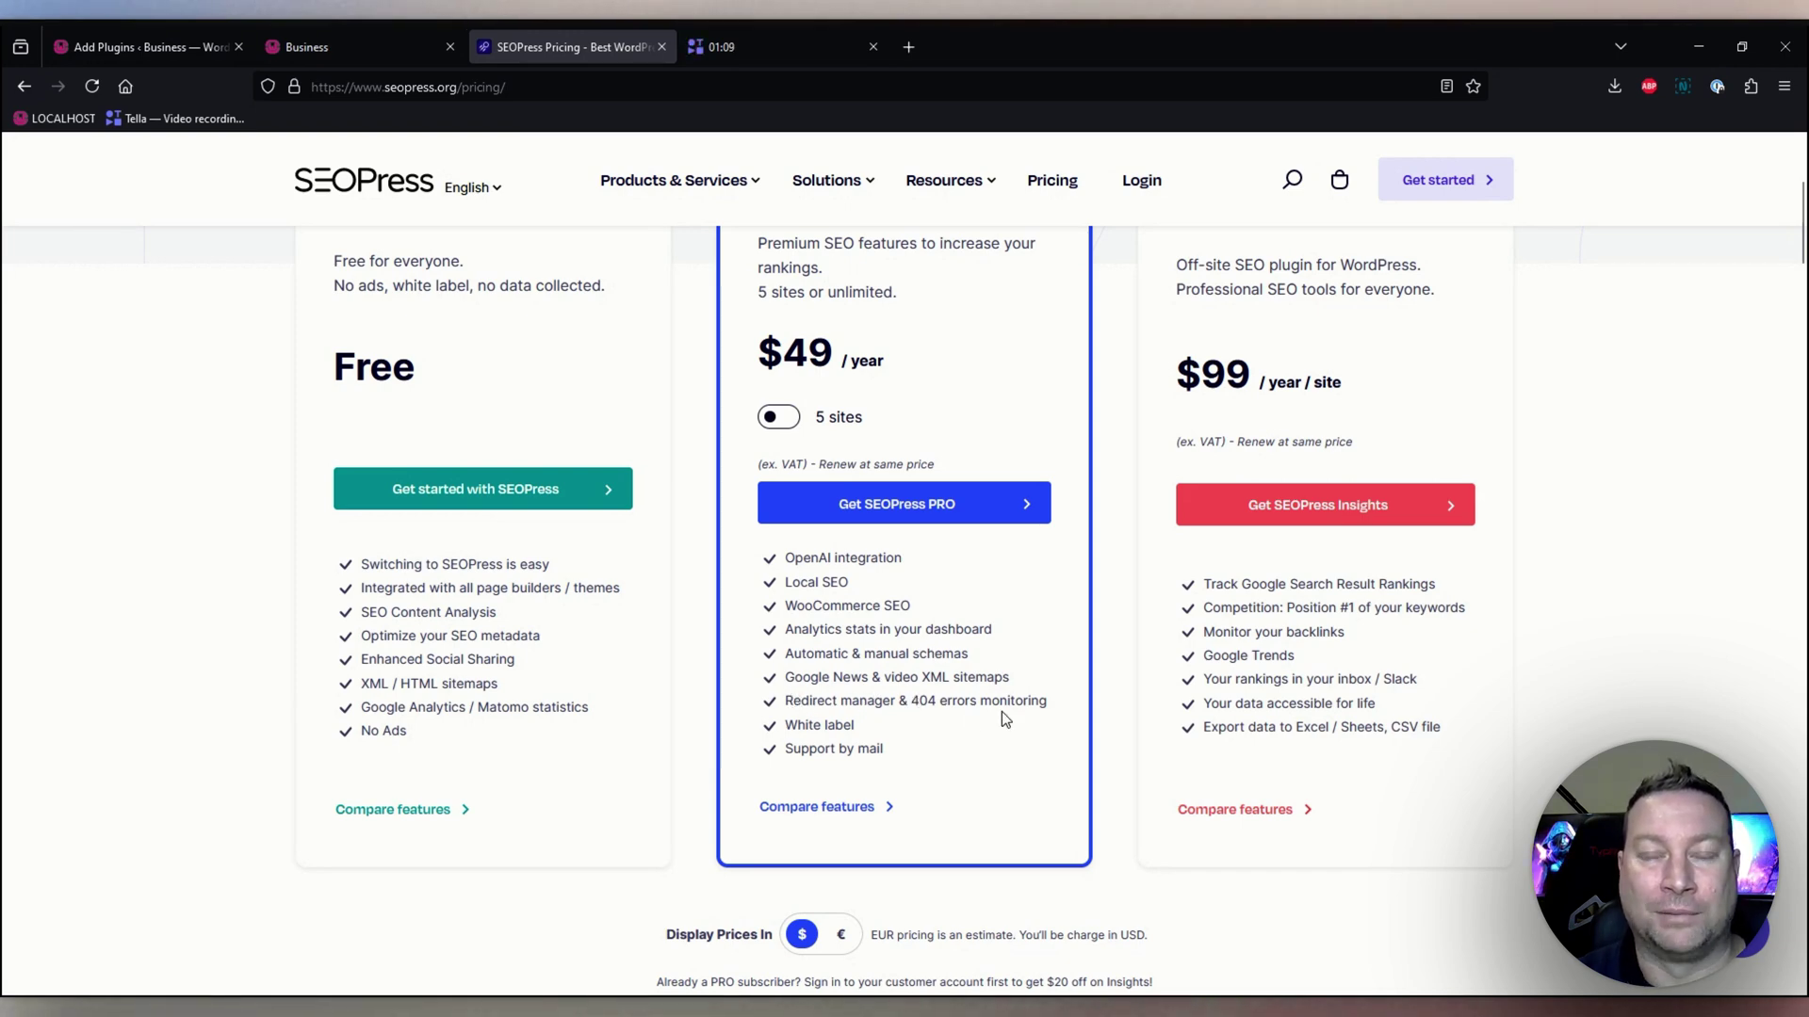
scroll(1002, 711, "up", 3)
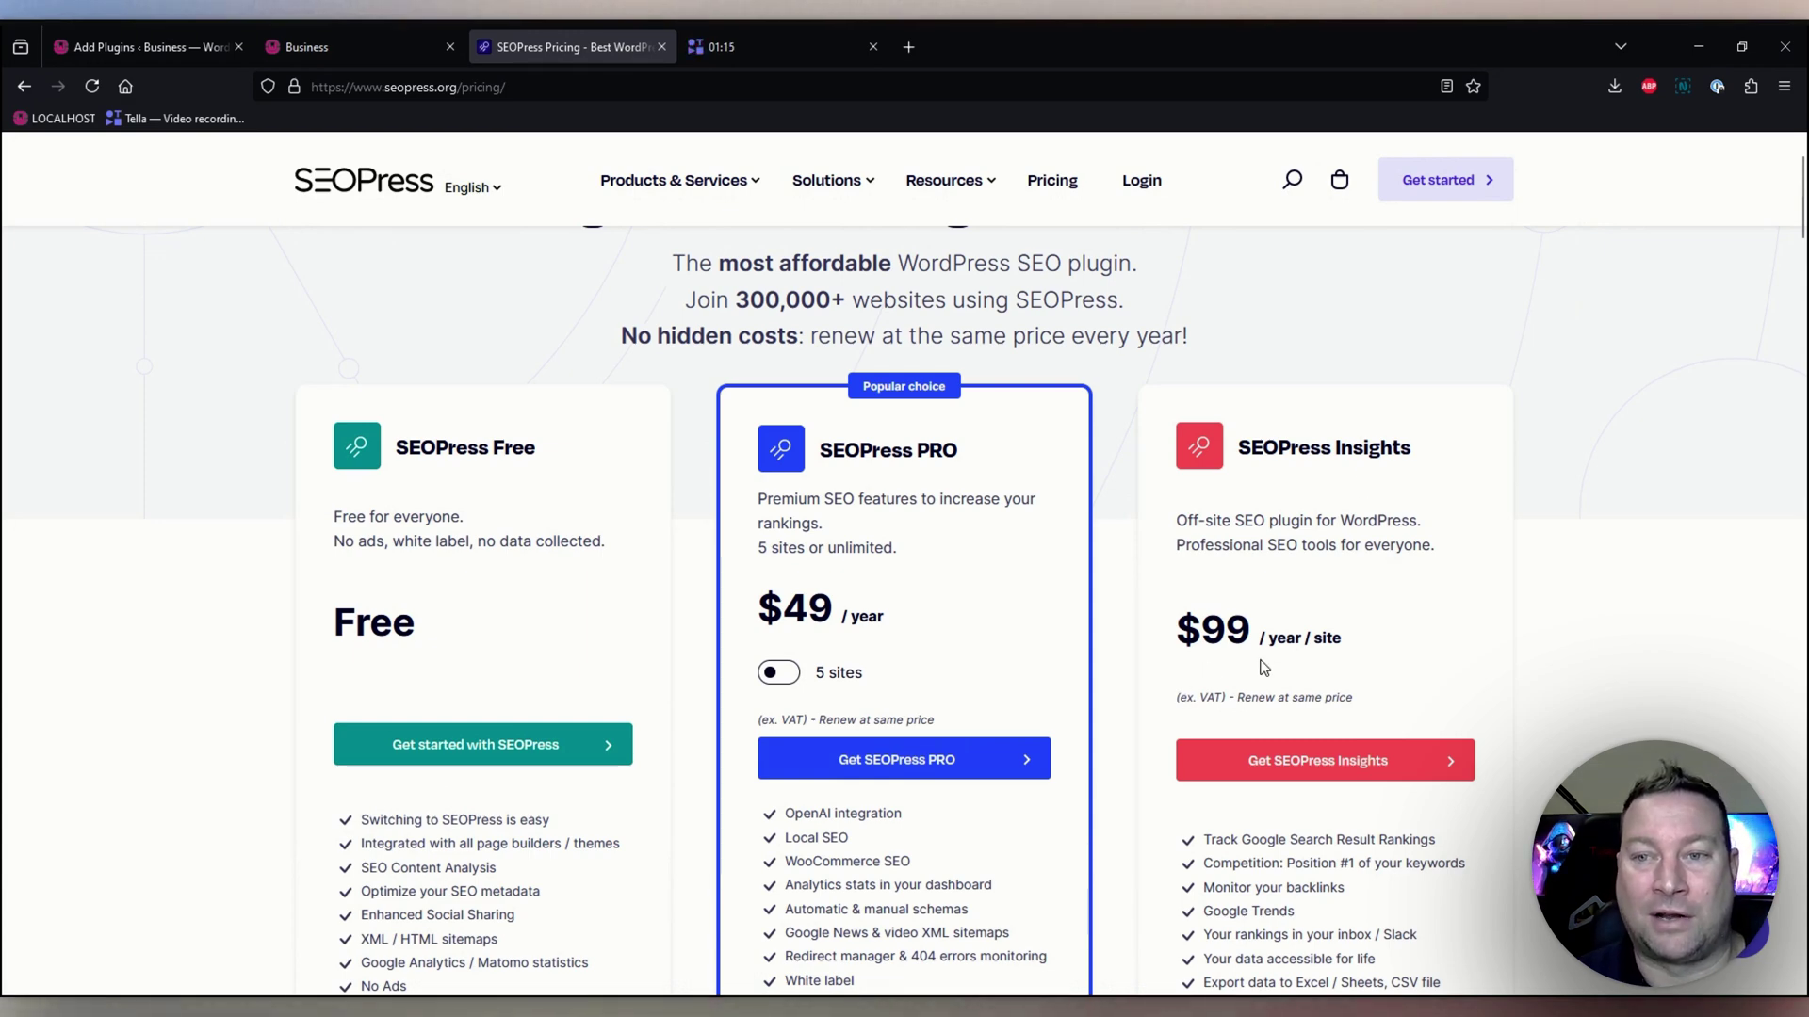
scroll(1267, 667, "down", 3)
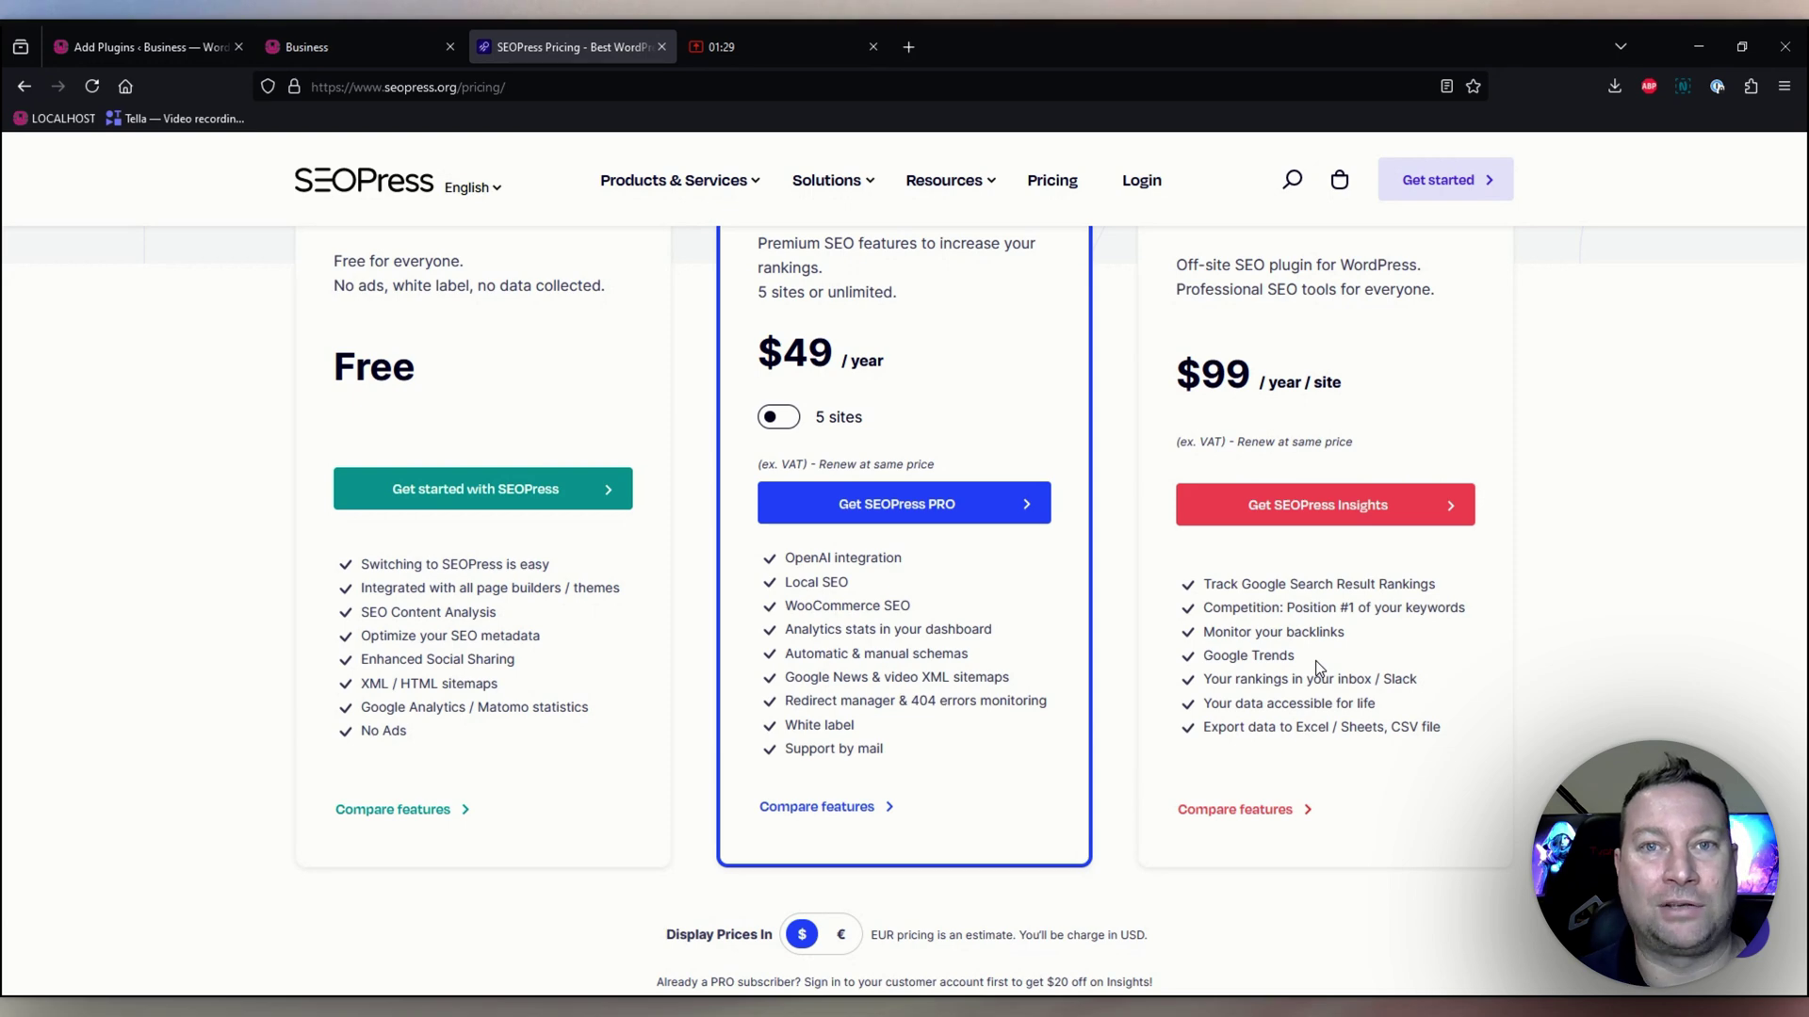
scroll(1054, 523, "up", 3)
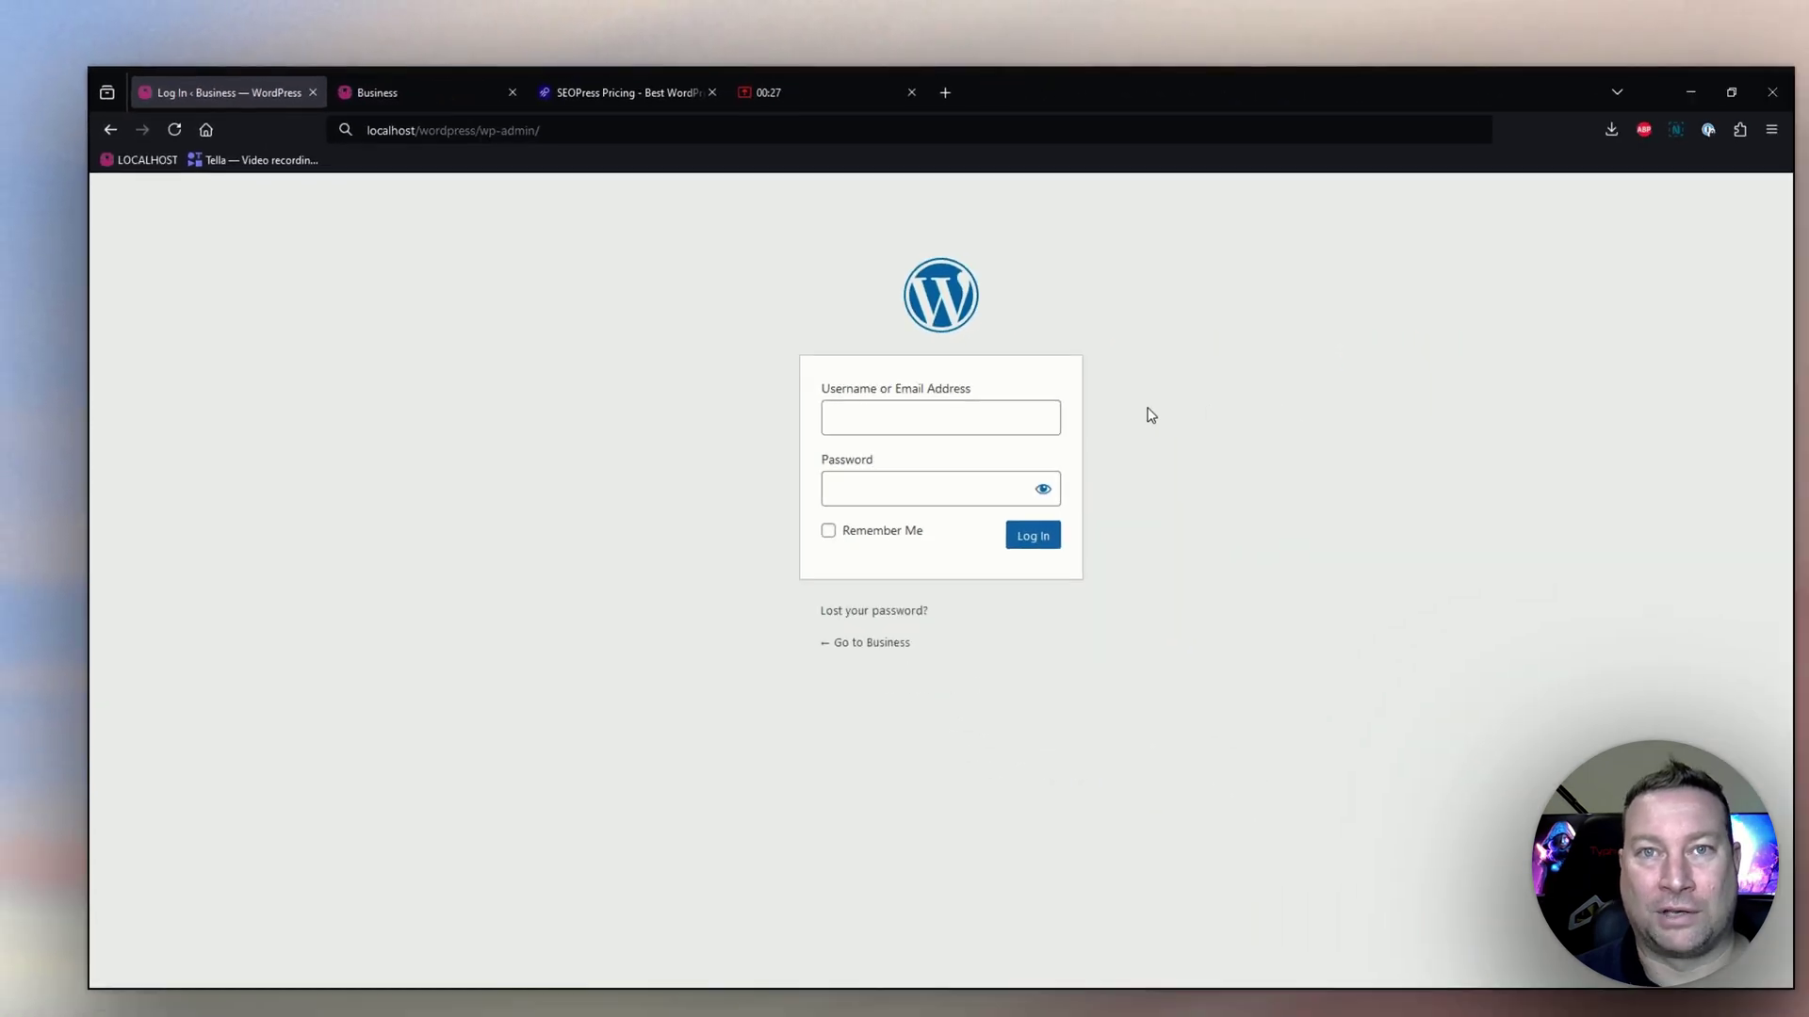
Log in to the WordPress admin dashboard with the site's username and password.
left_click(1036, 417)
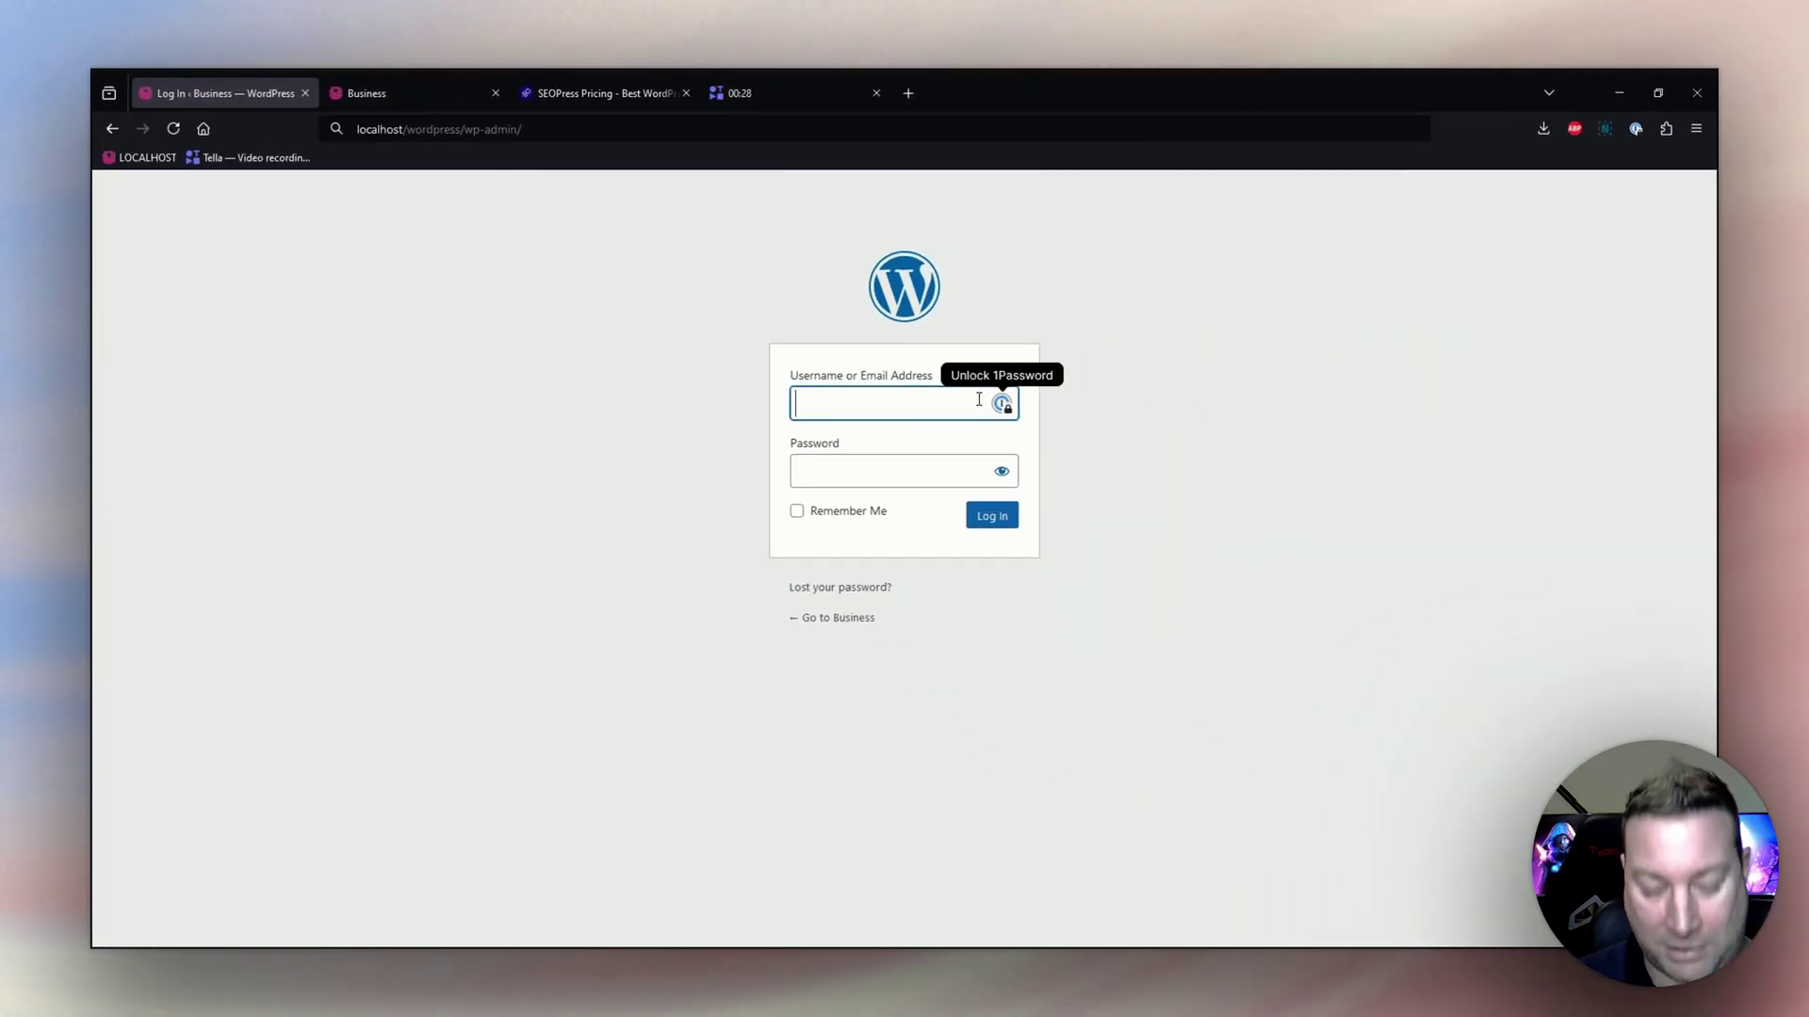
type("admin")
key("Tab")
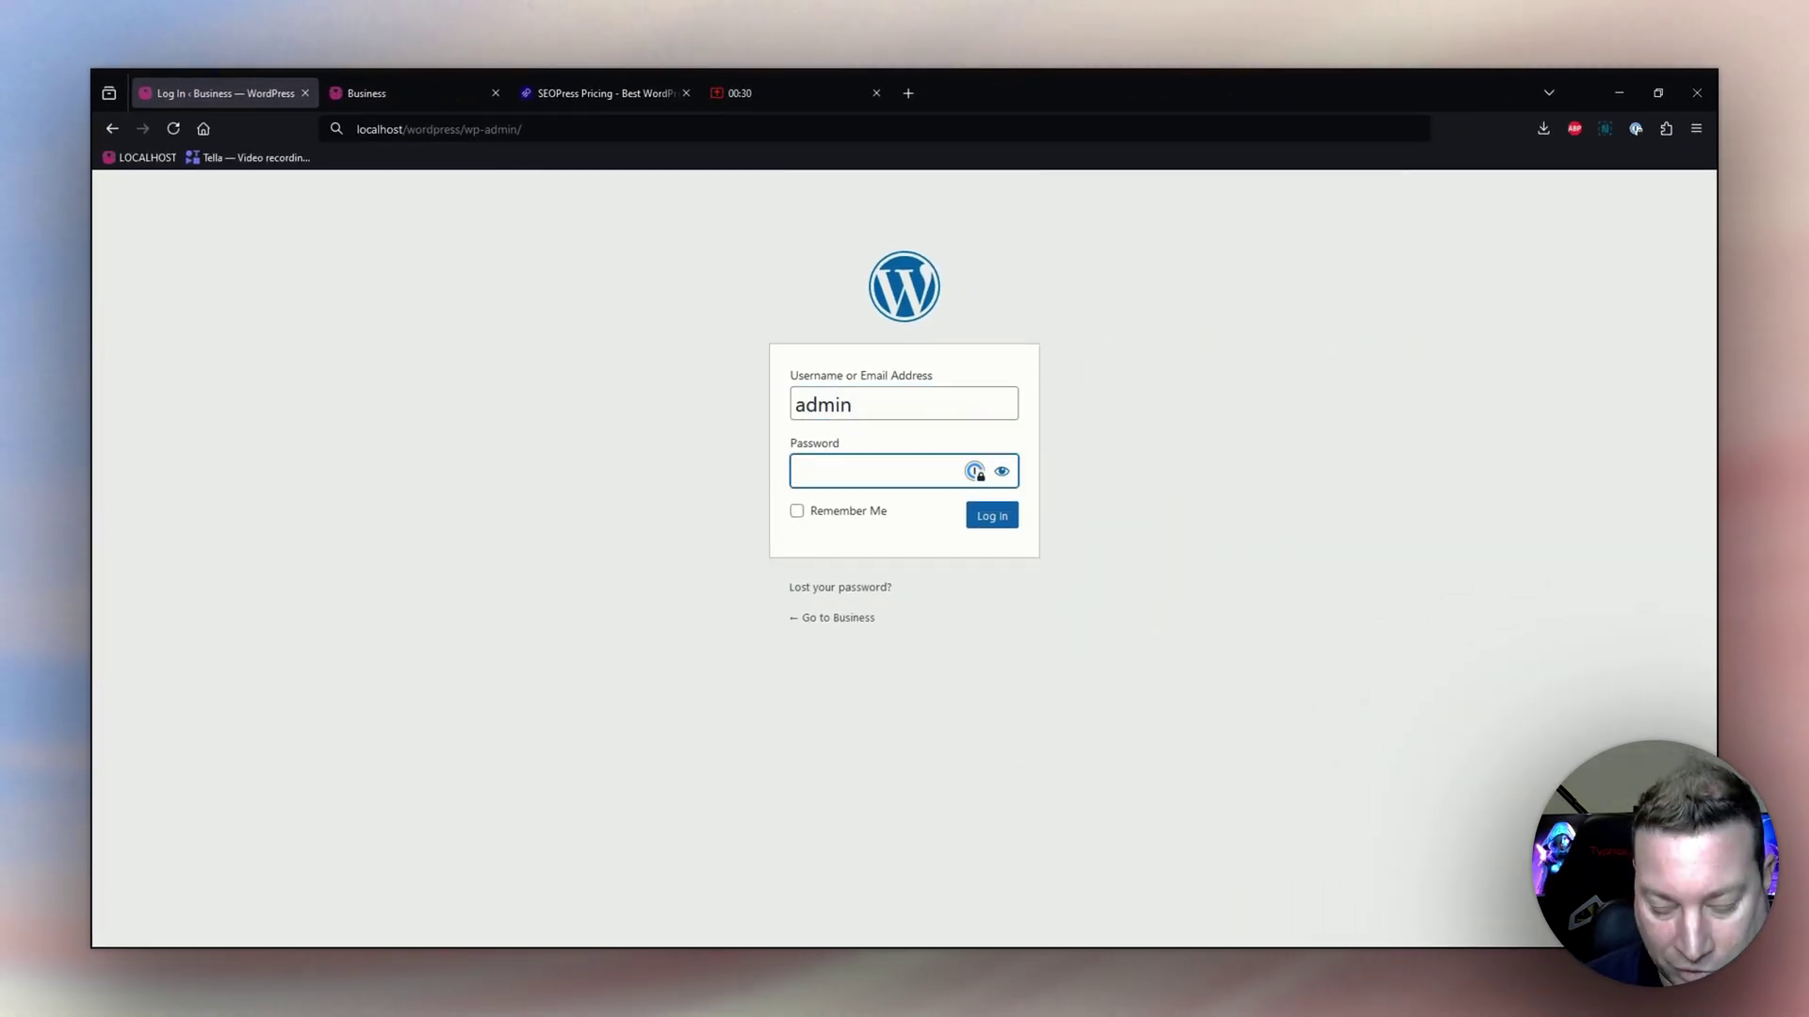
type("••••••••")
key("Return")
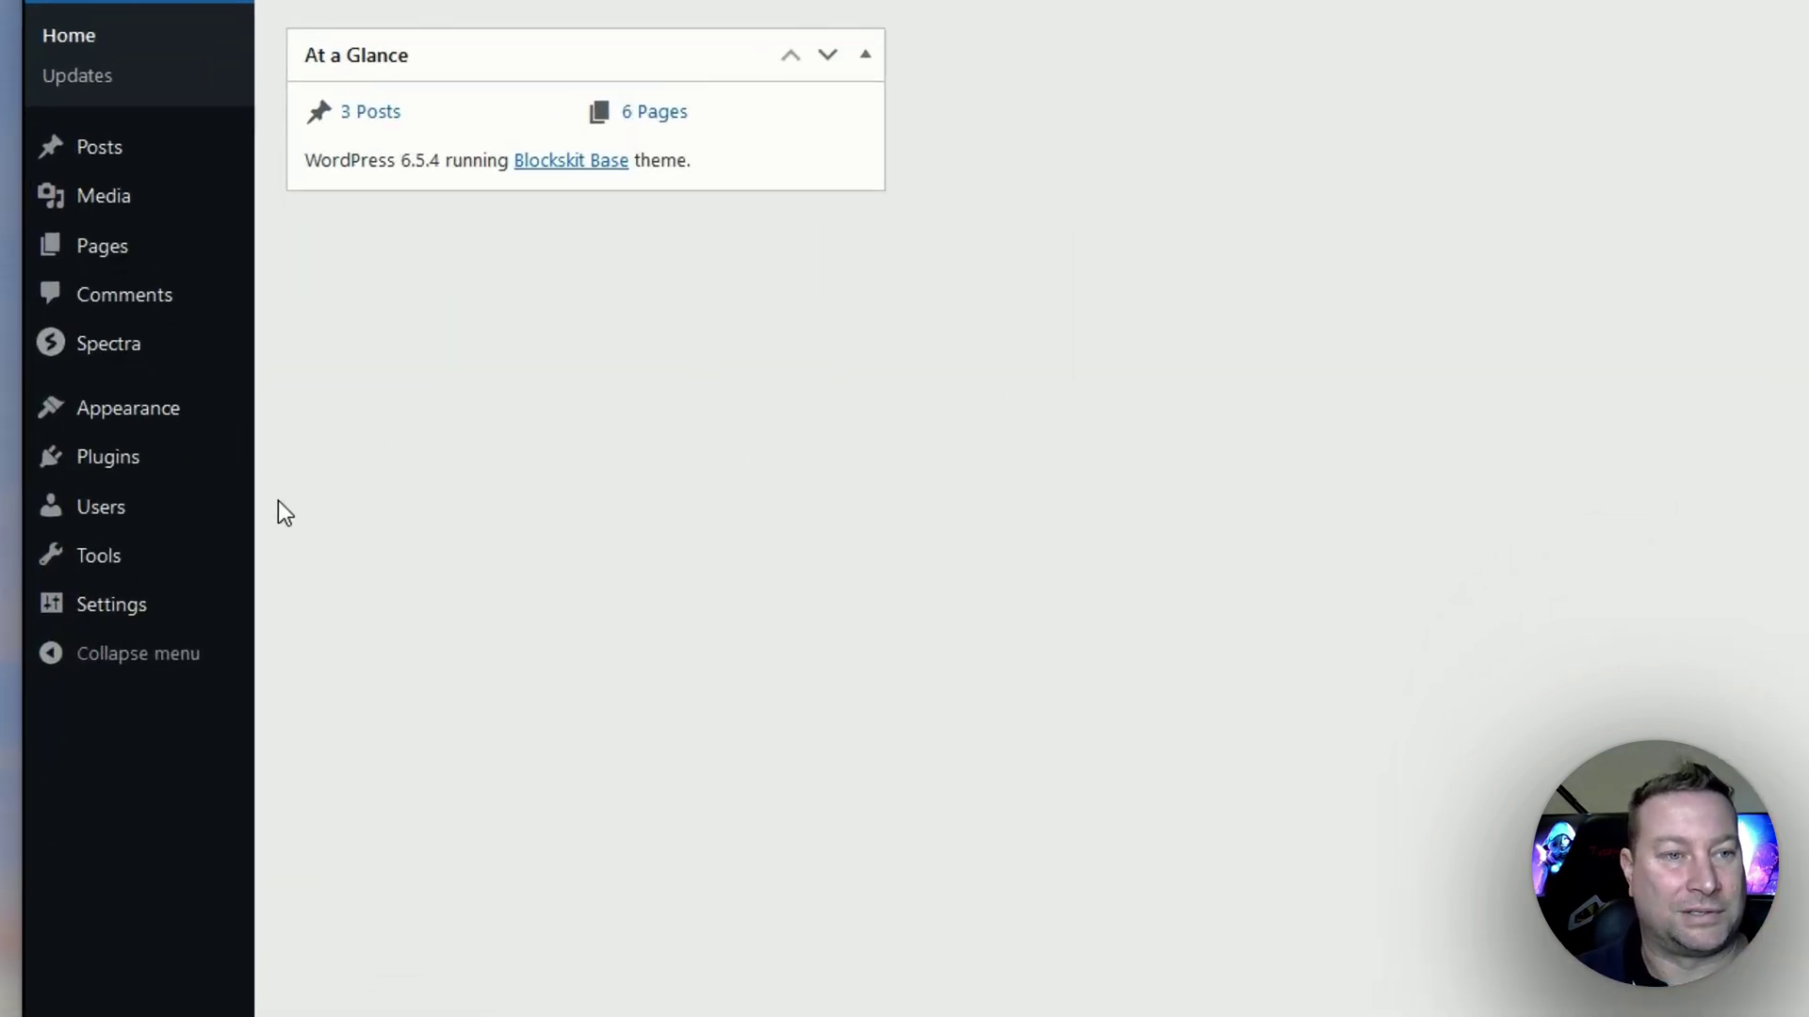
mouse_move(169, 513)
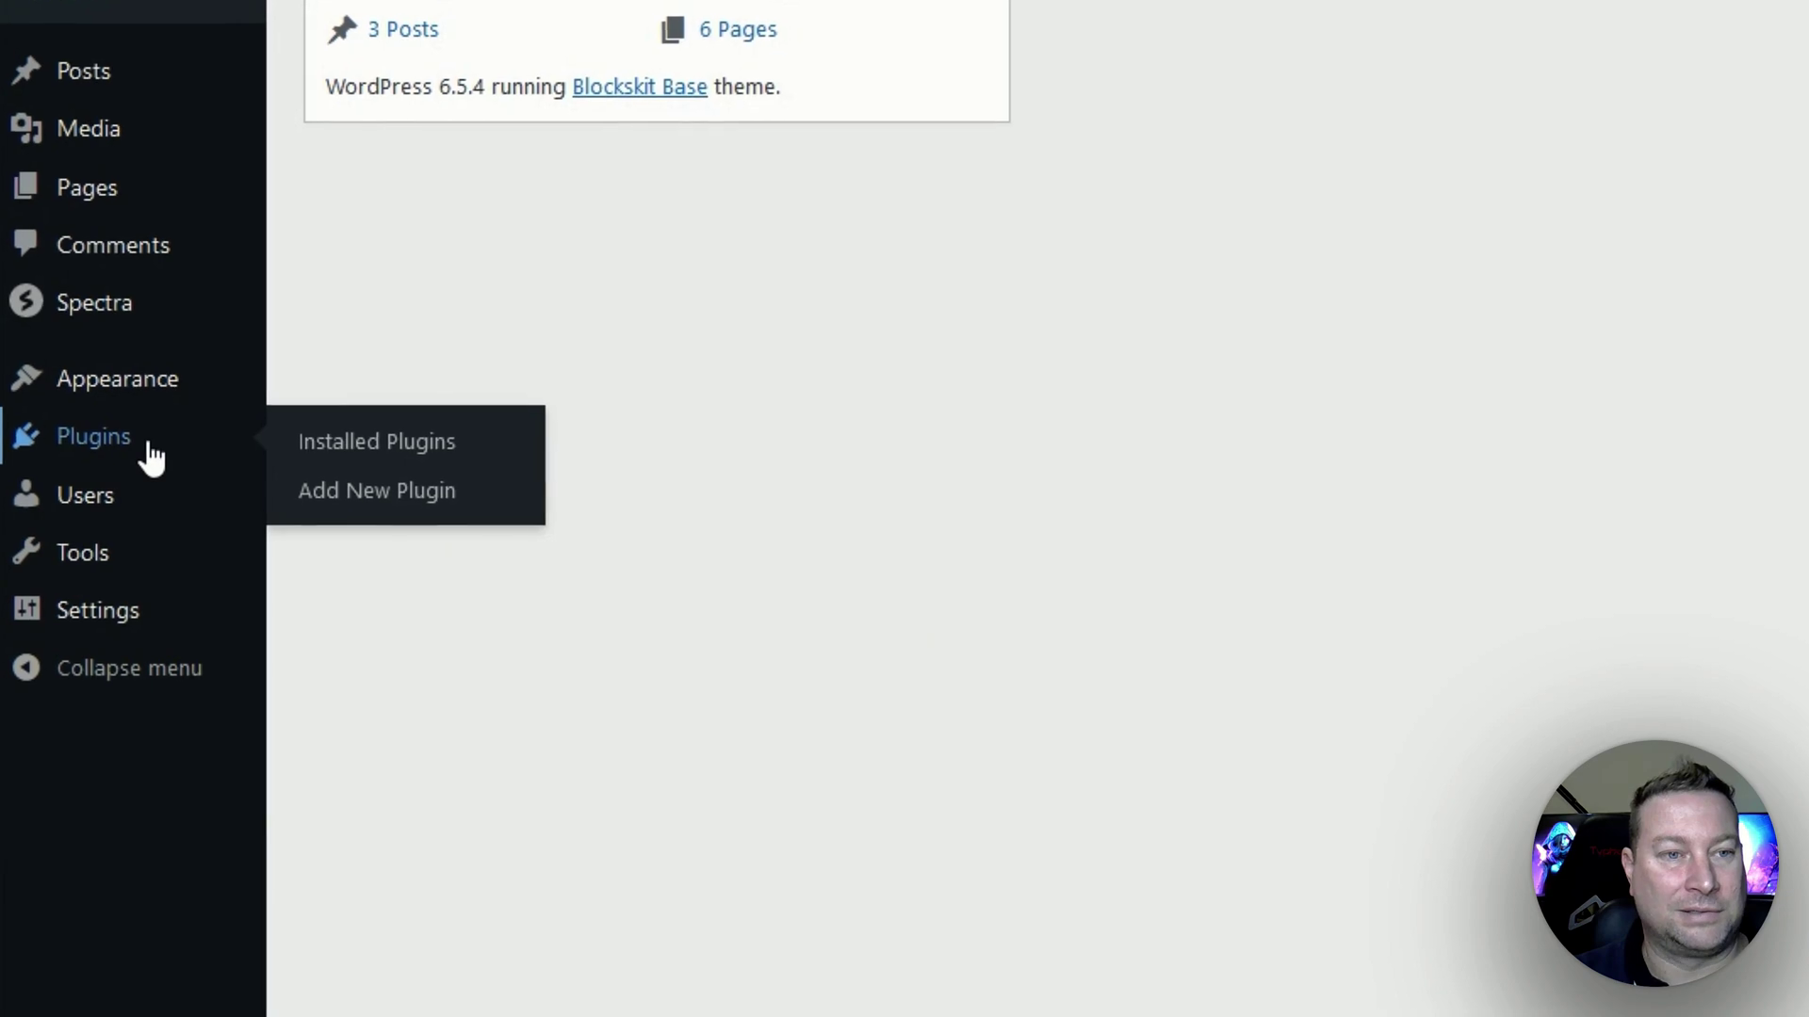
Search the plugin directory for SEOPress, then install and activate it.
left_click(350, 513)
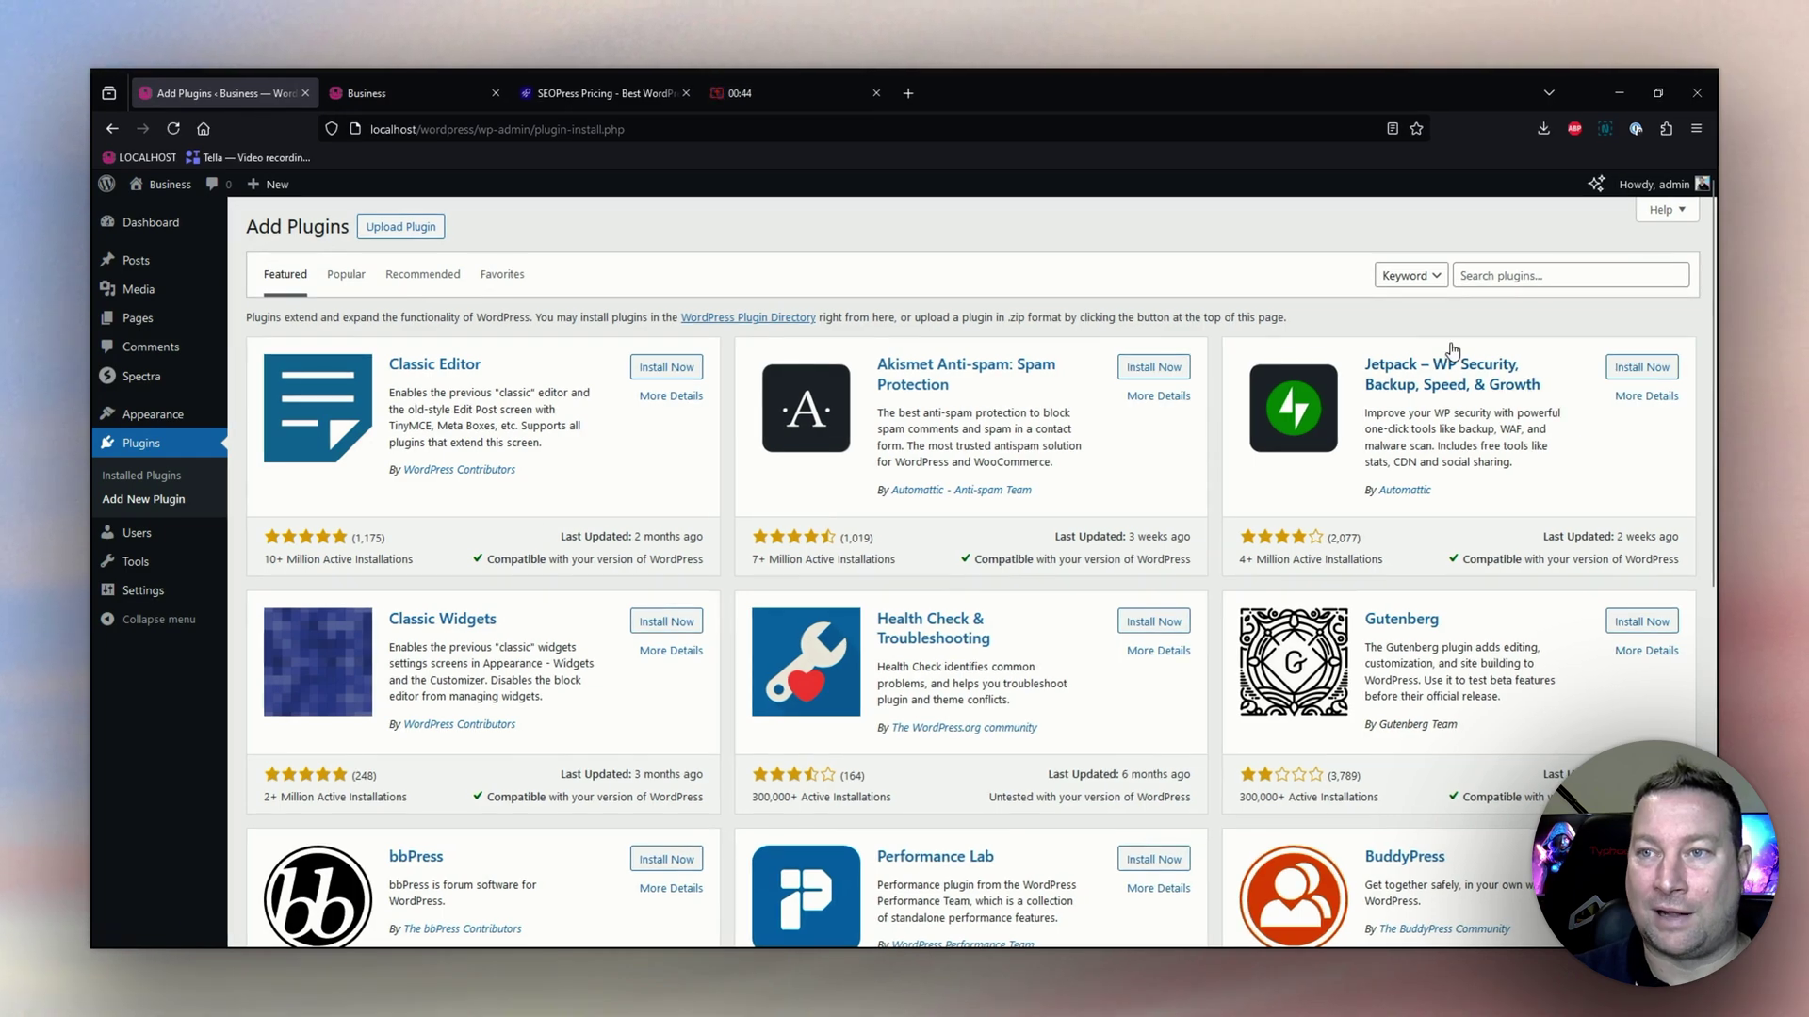
left_click(1522, 276)
type("SEO")
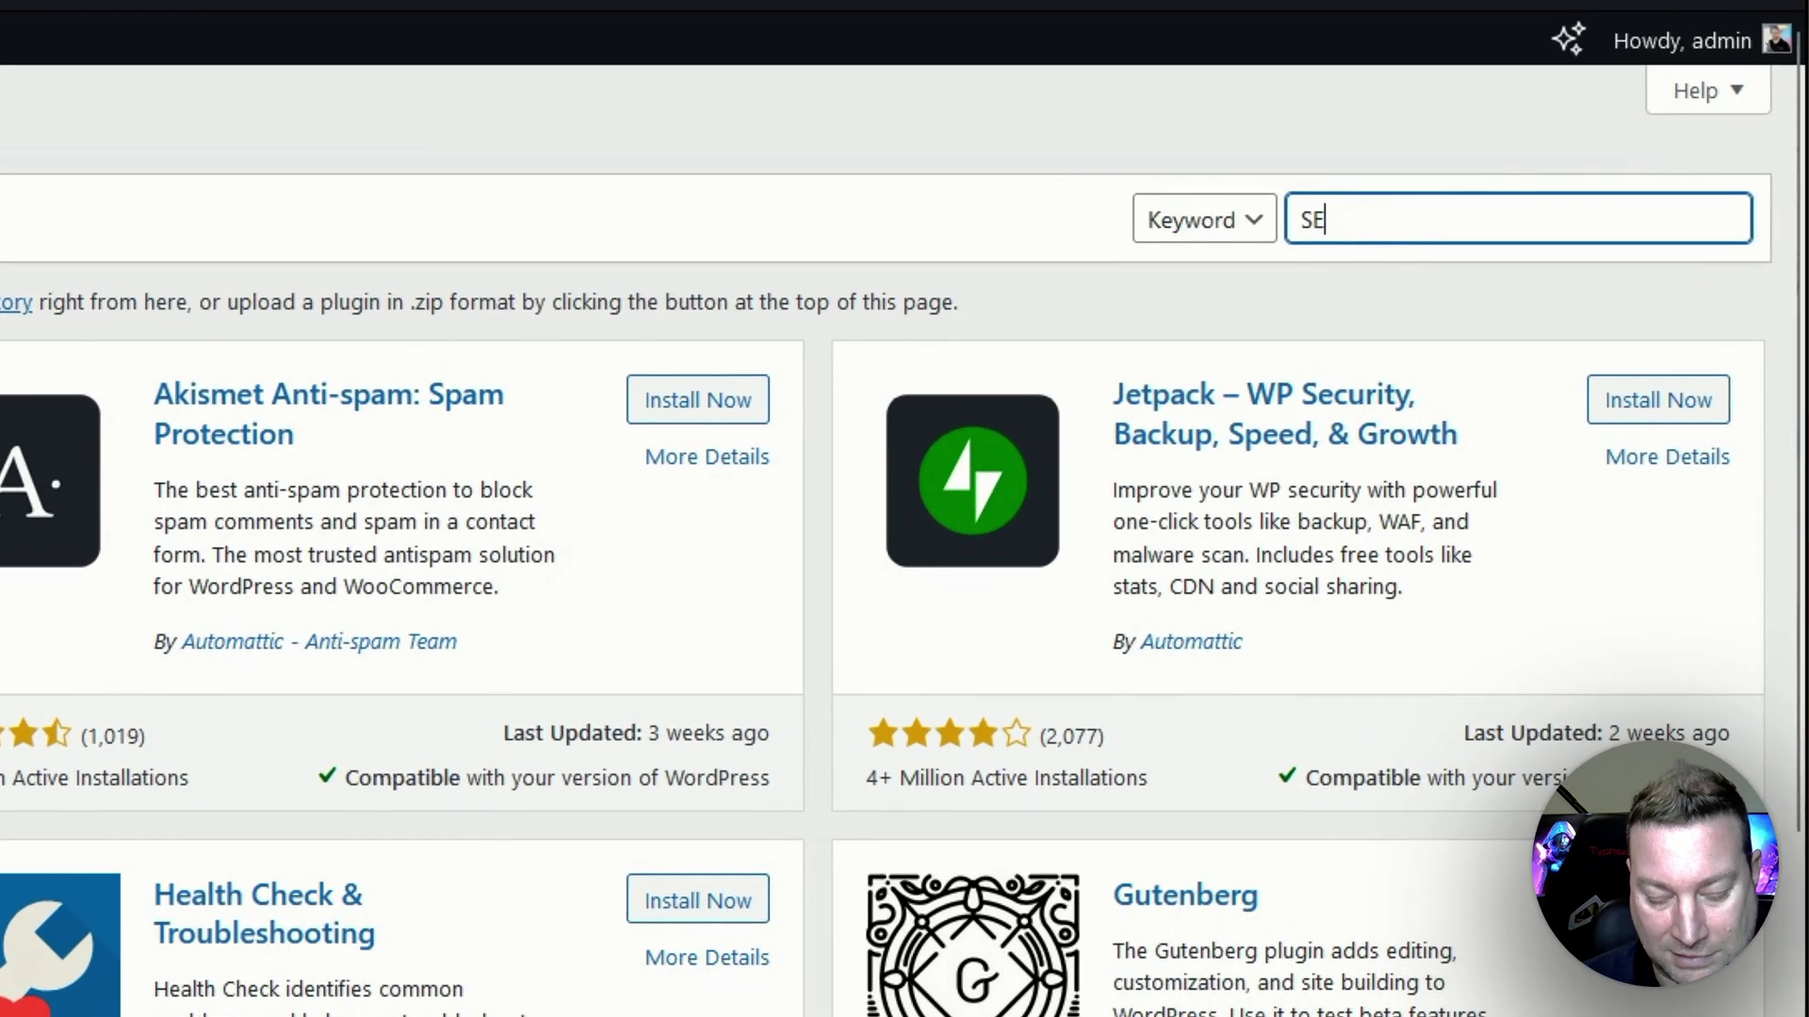
type("Pre")
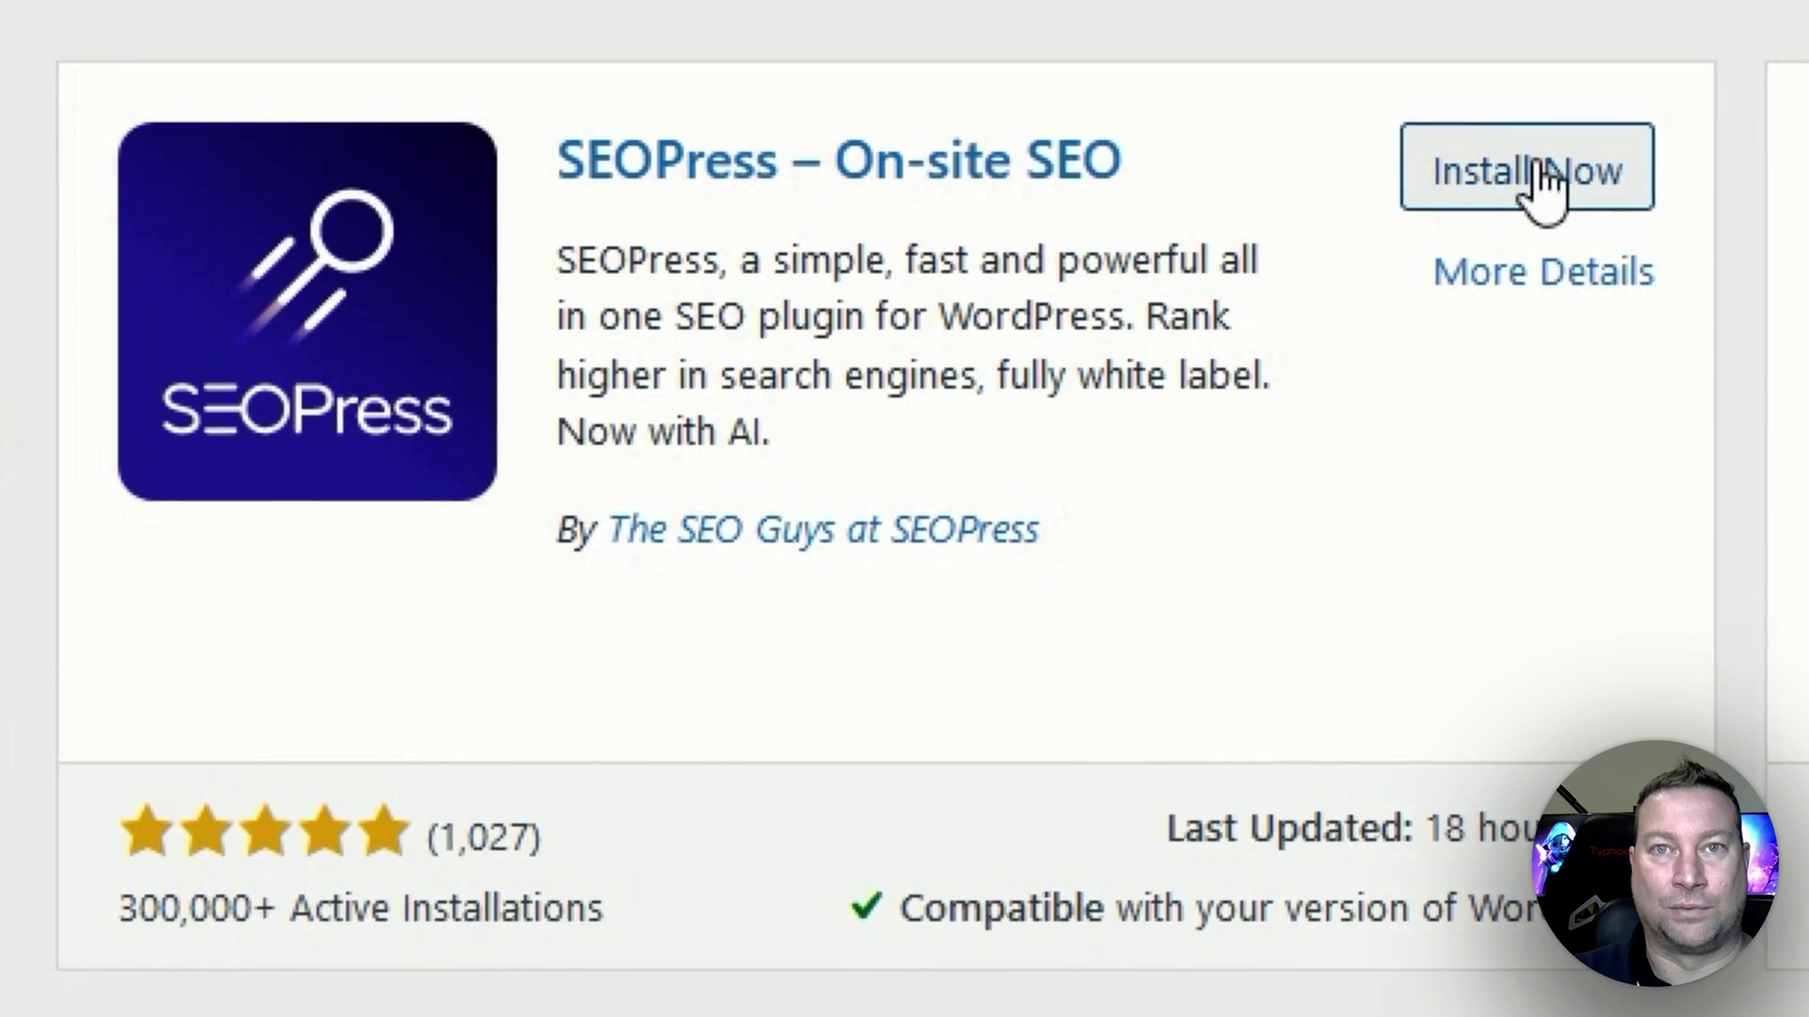
left_click(1542, 179)
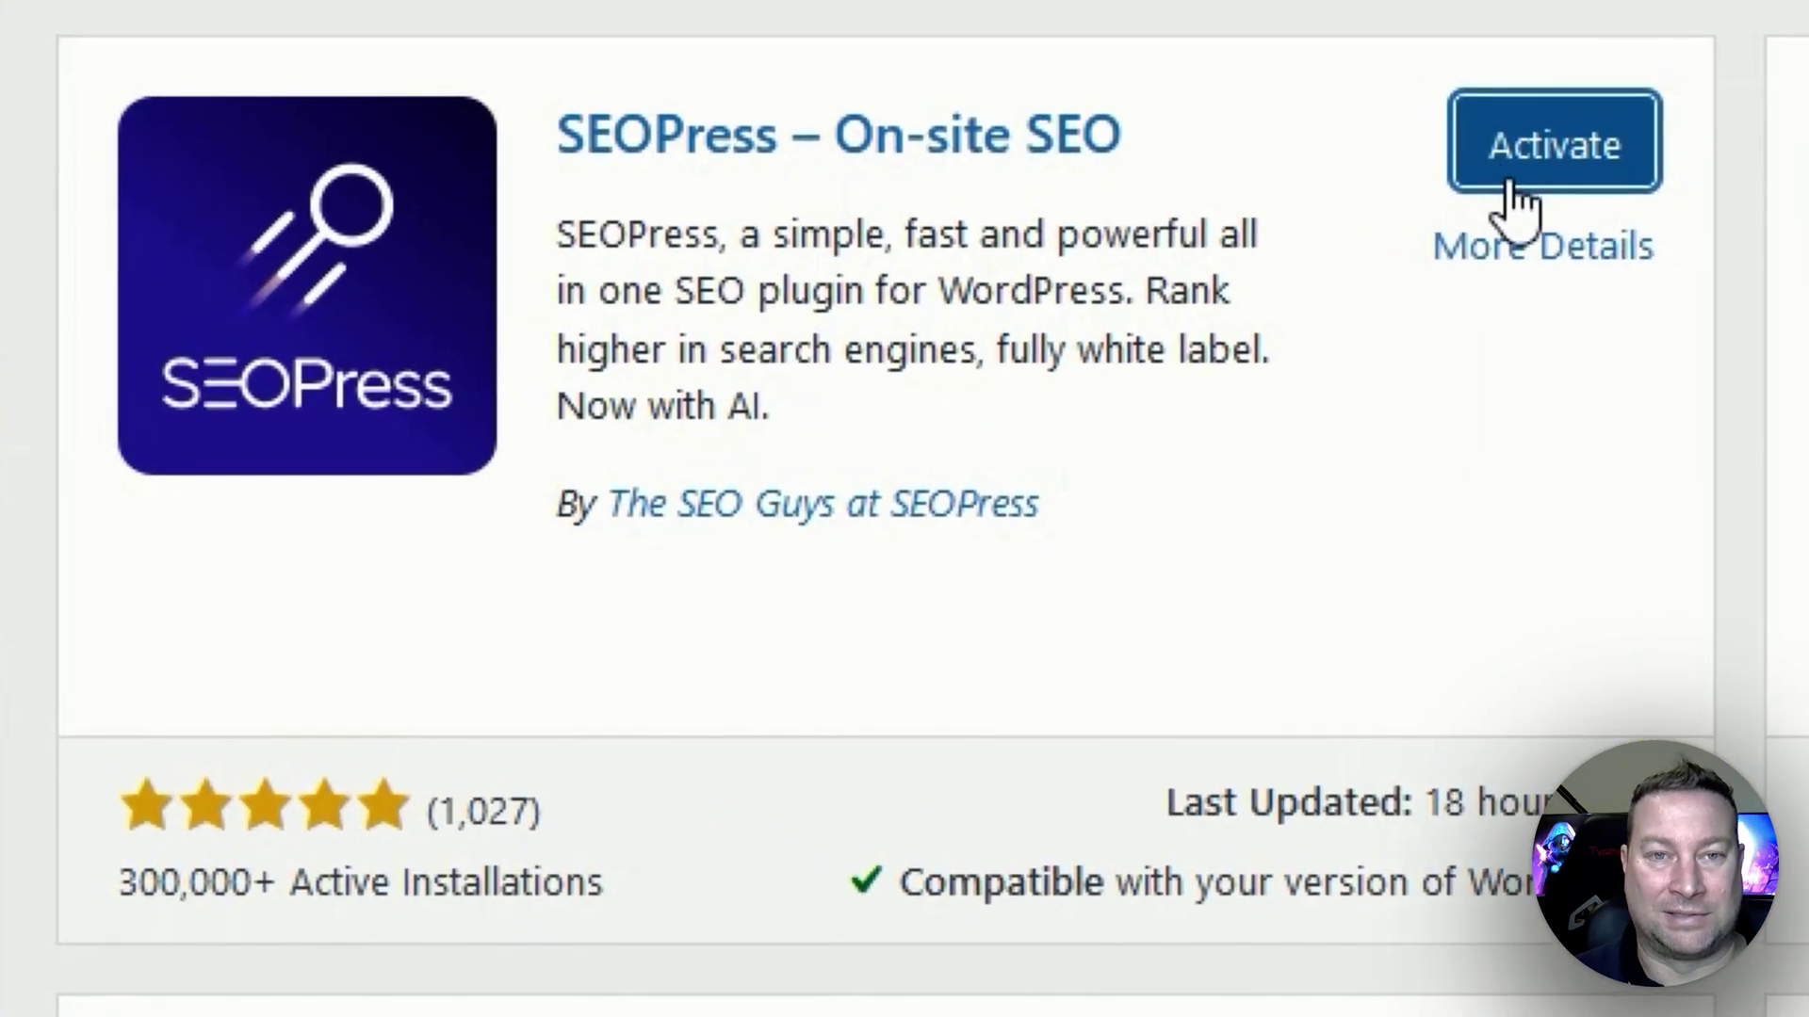
left_click(1557, 170)
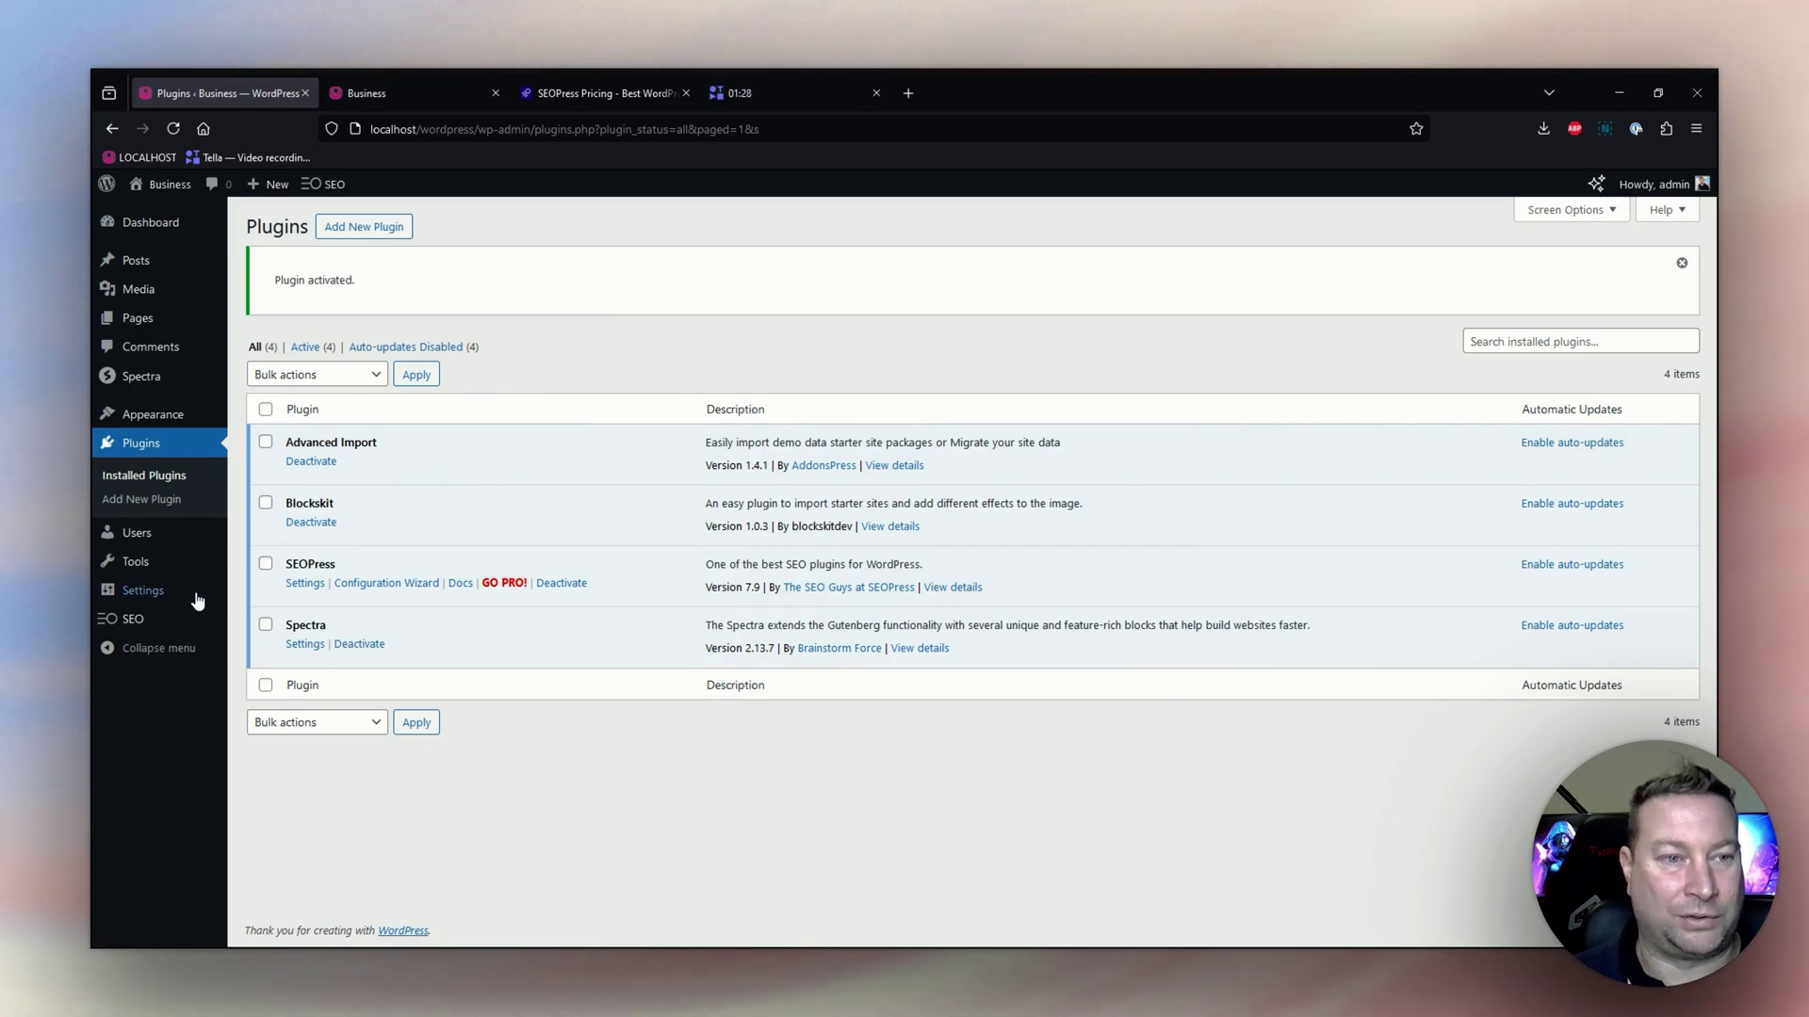
Open the SEOPress settings dashboard and start the 'Setup in 5 mins!' wizard.
mouse_move(138, 625)
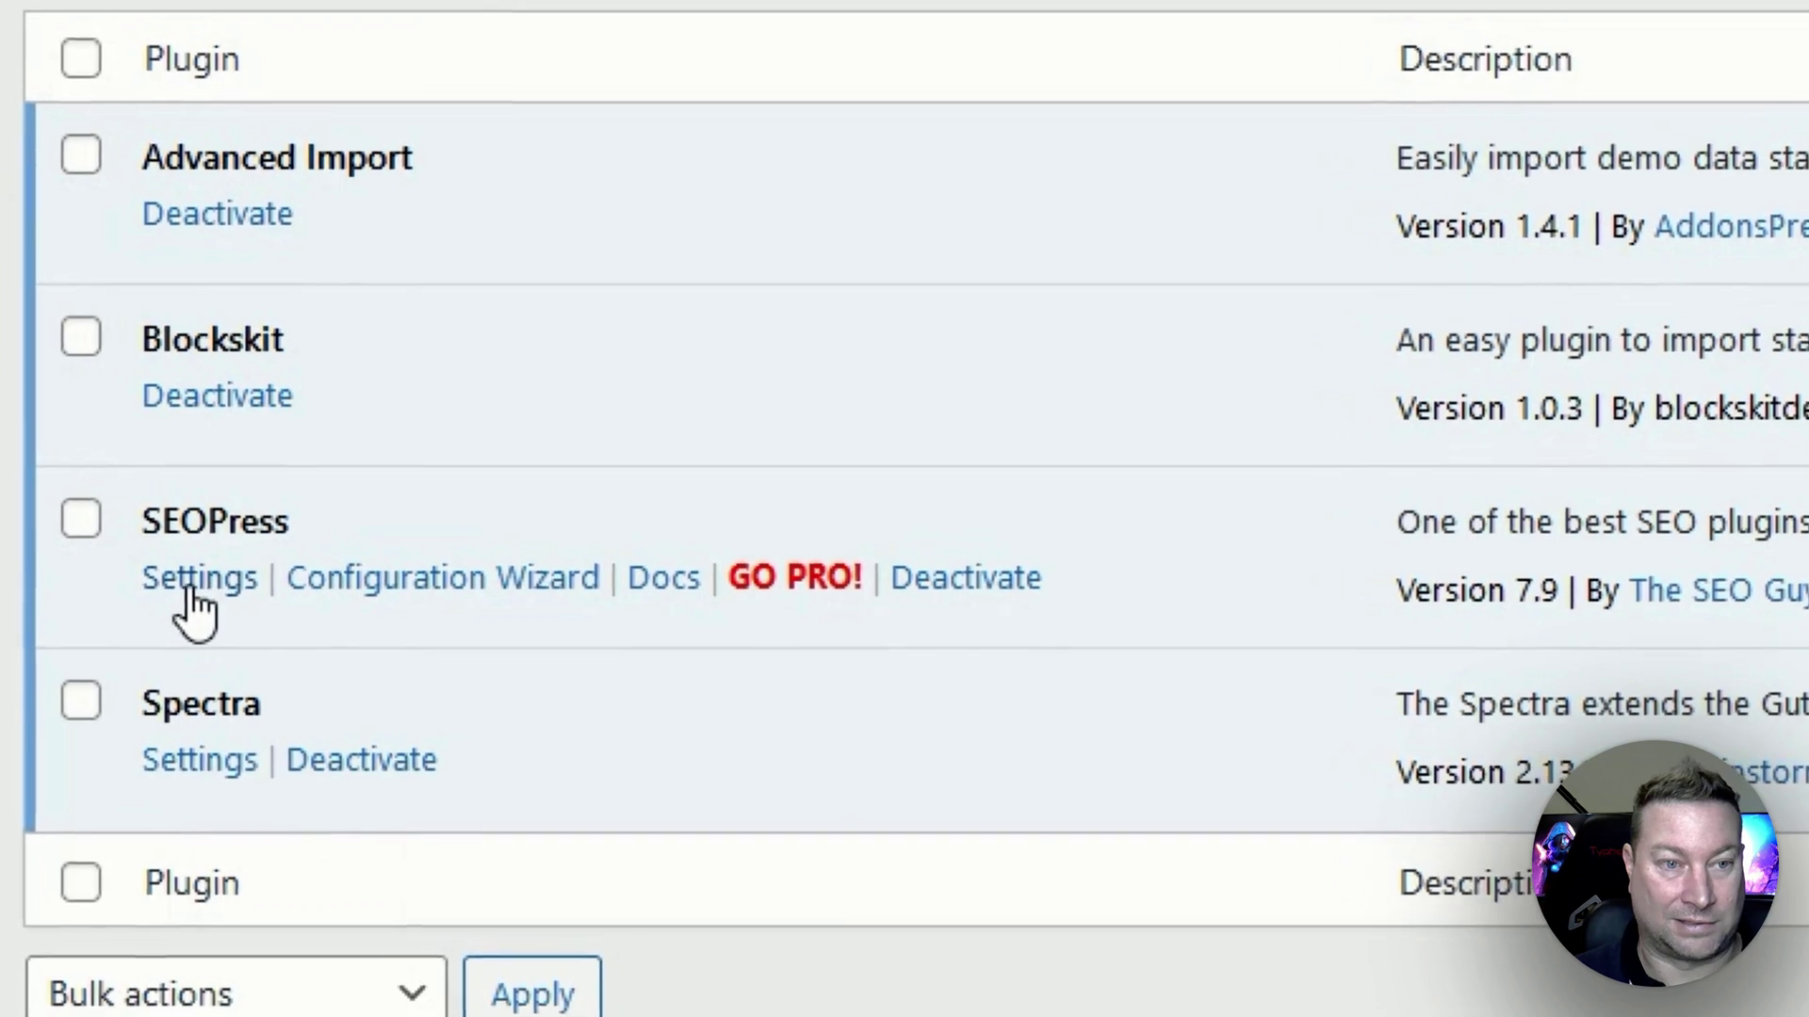
left_click(193, 592)
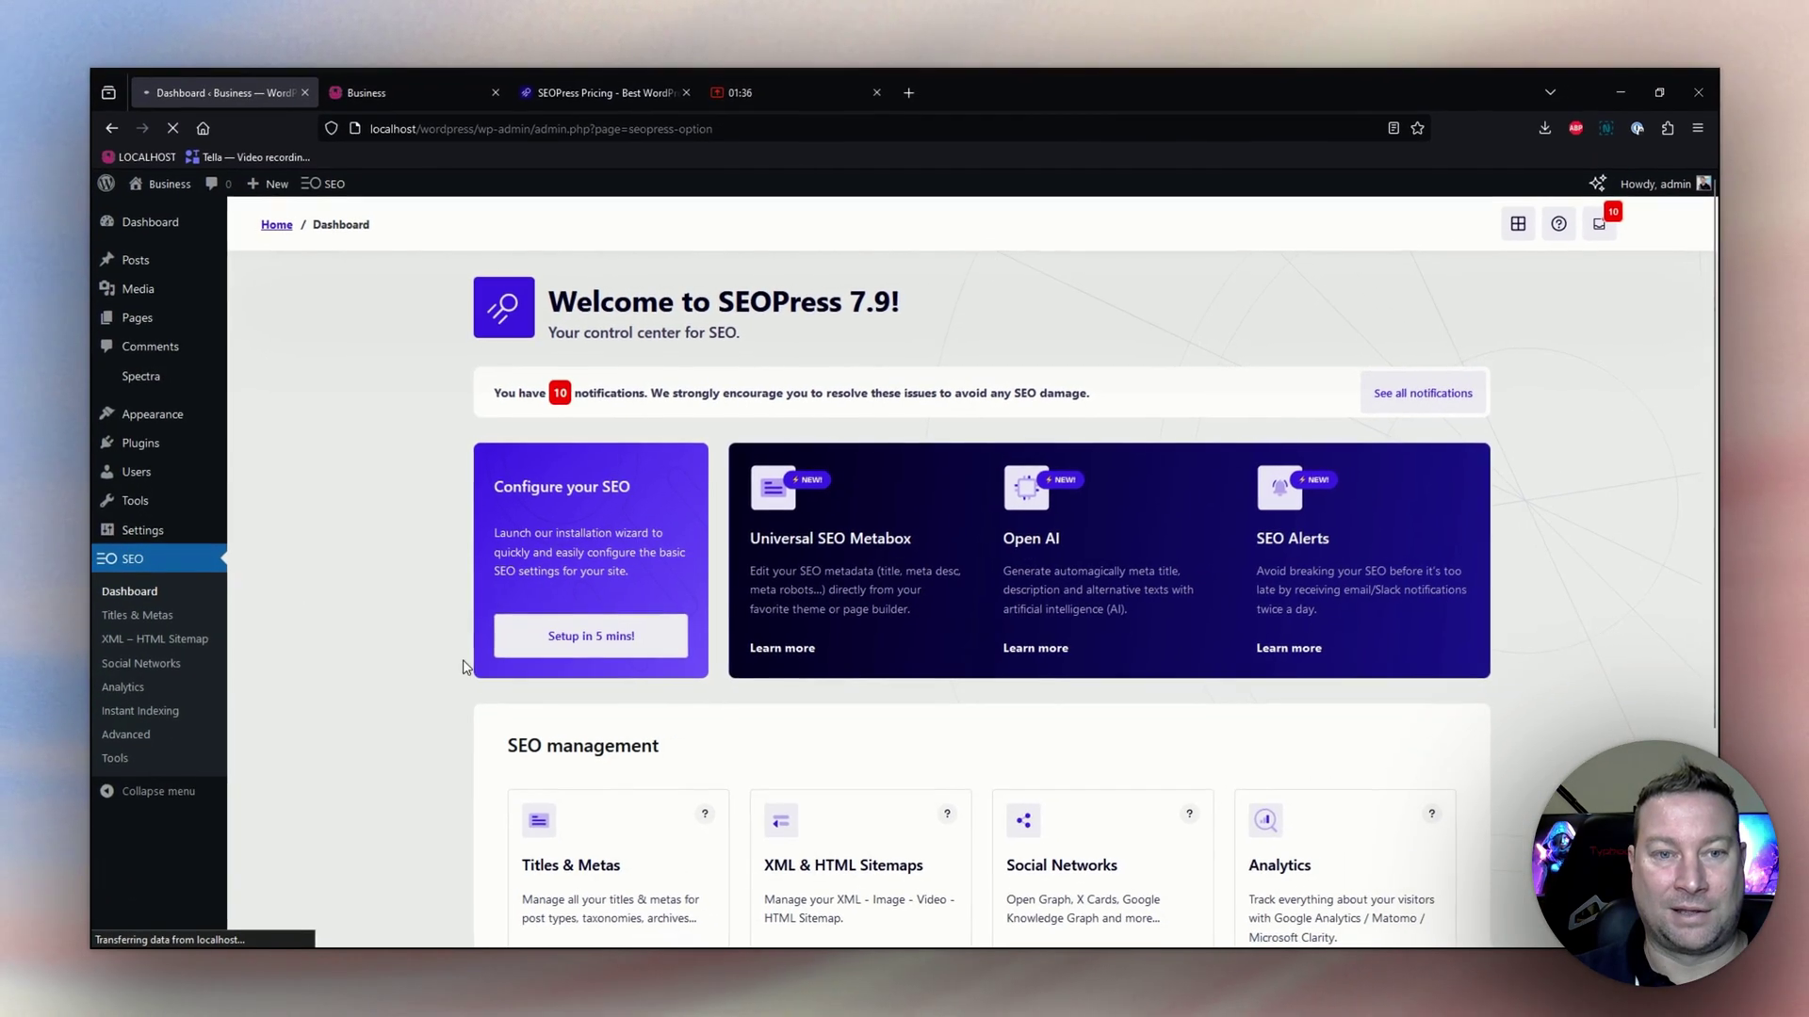
left_click(591, 640)
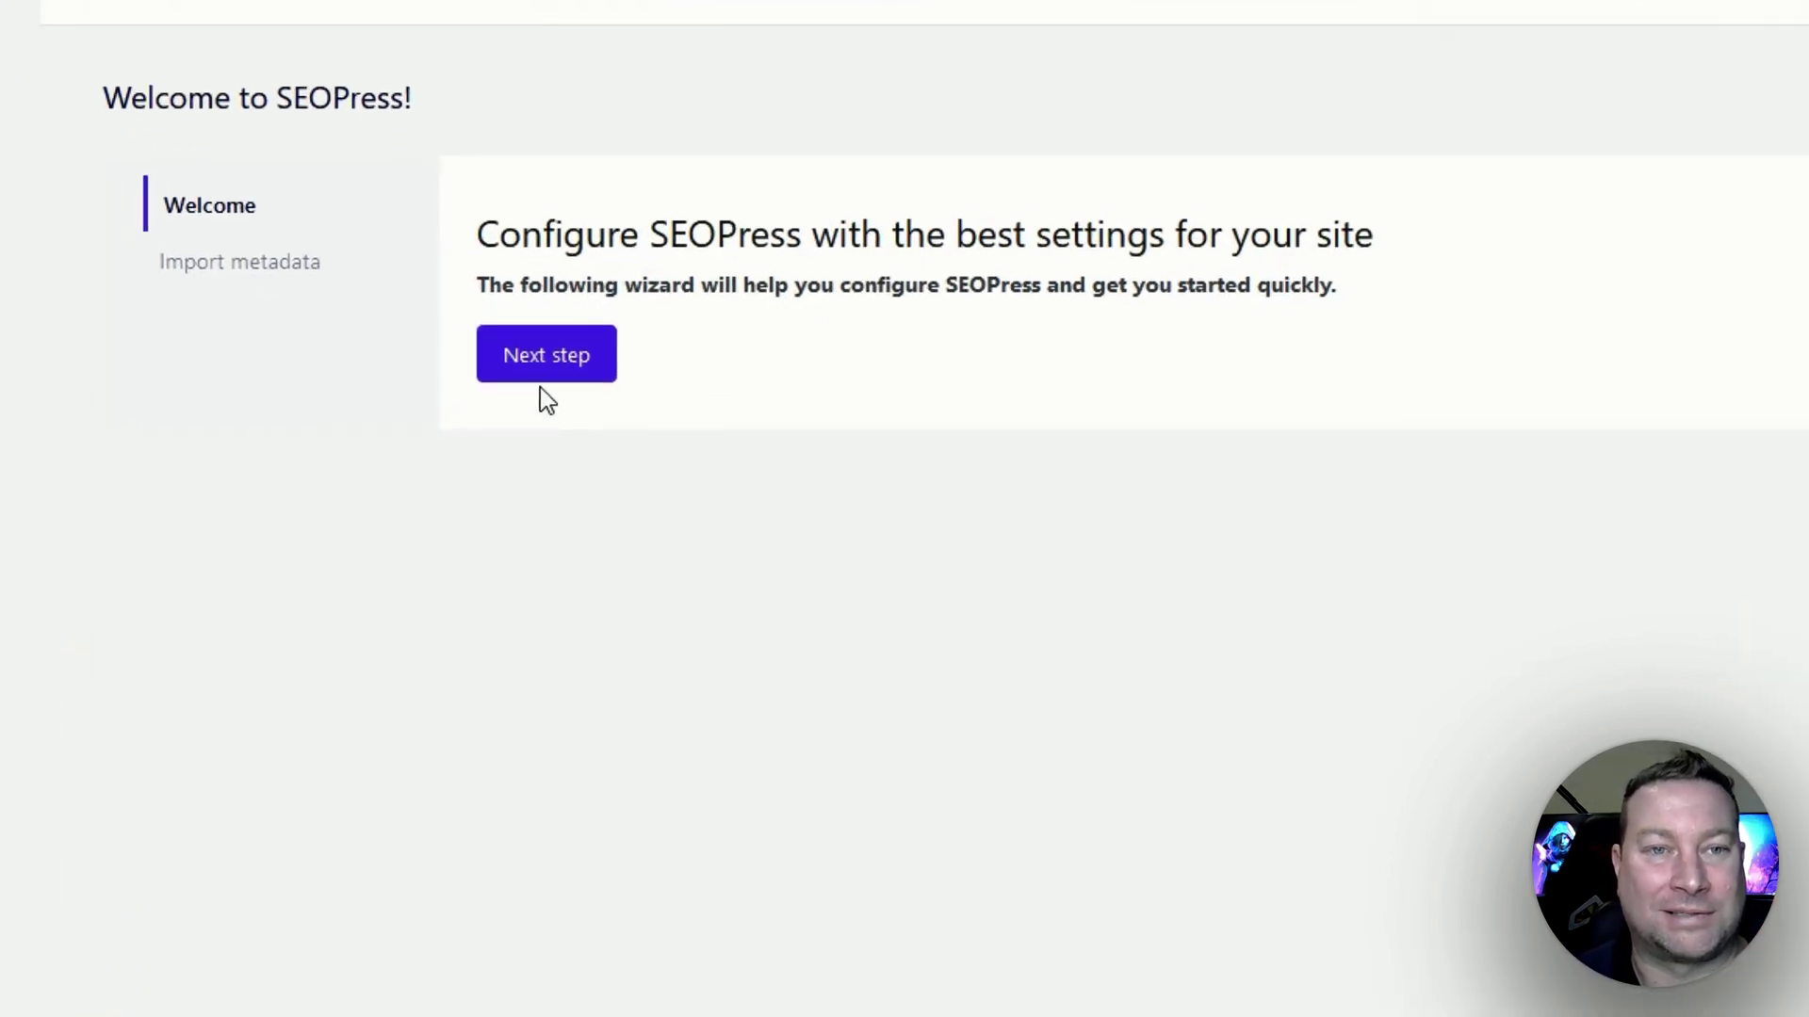
Advance past the Welcome and Import metadata steps without choosing a plugin to import.
left_click(557, 363)
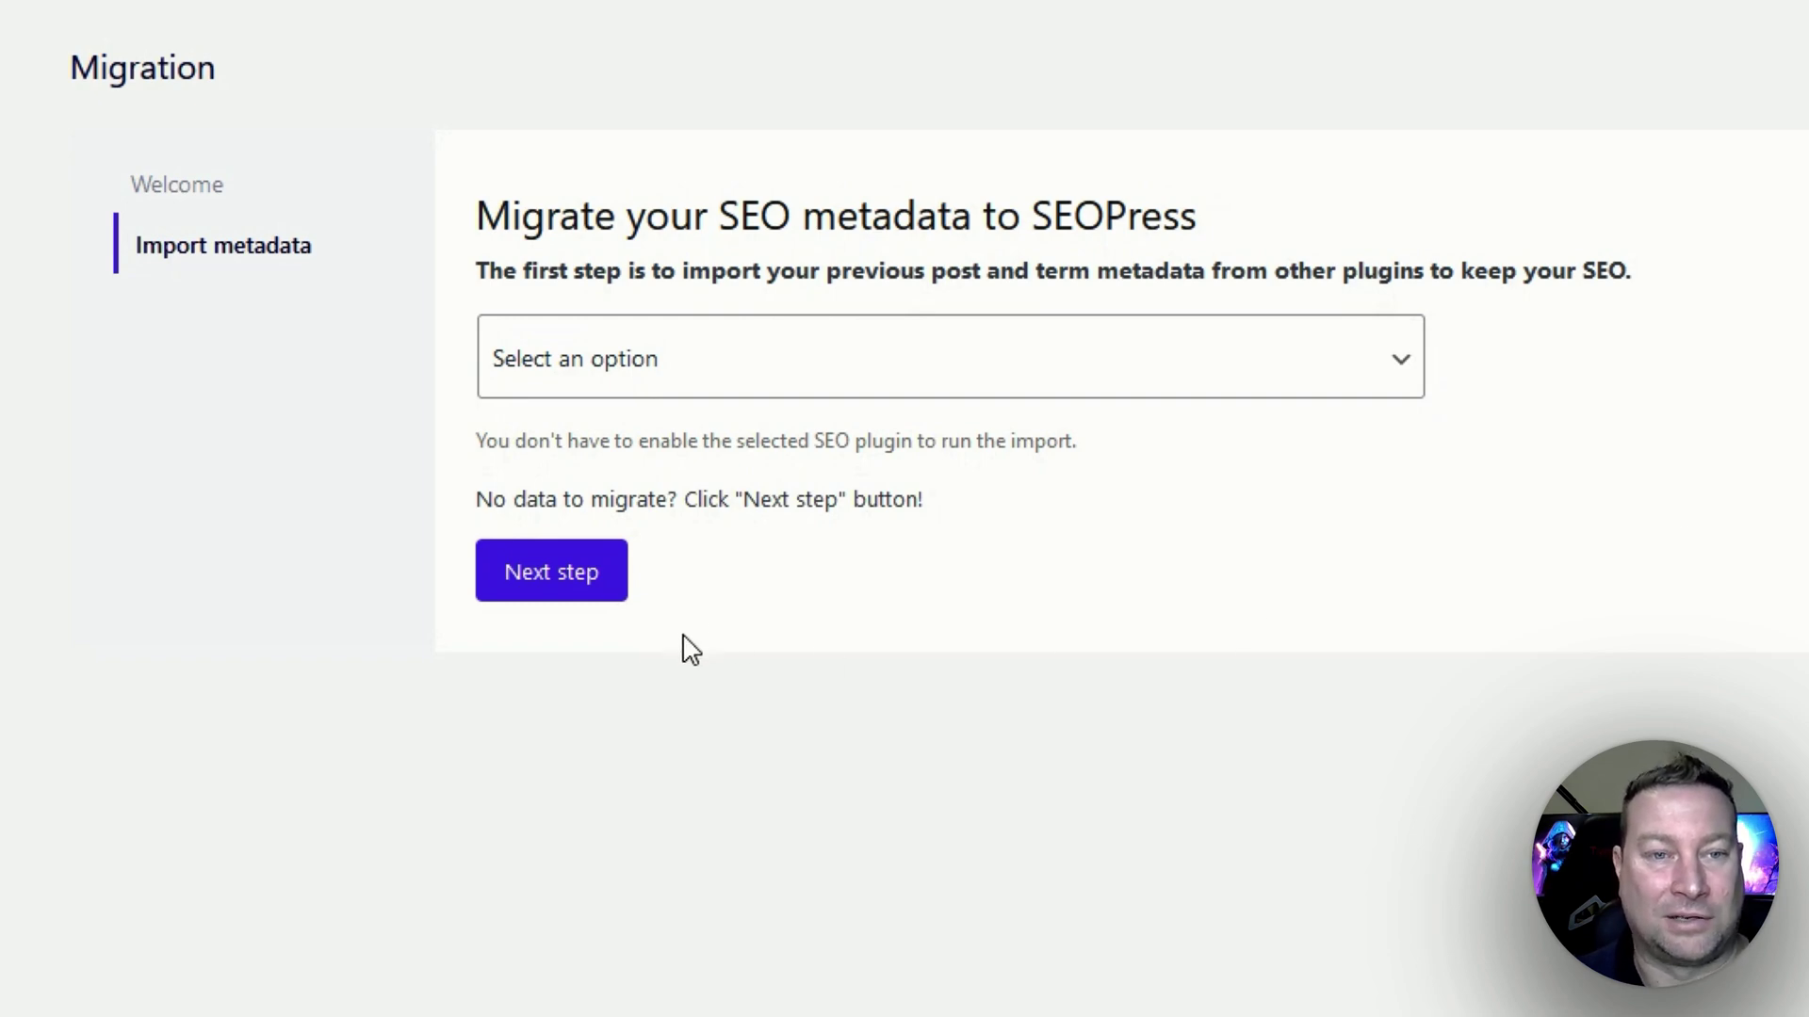
left_click(546, 592)
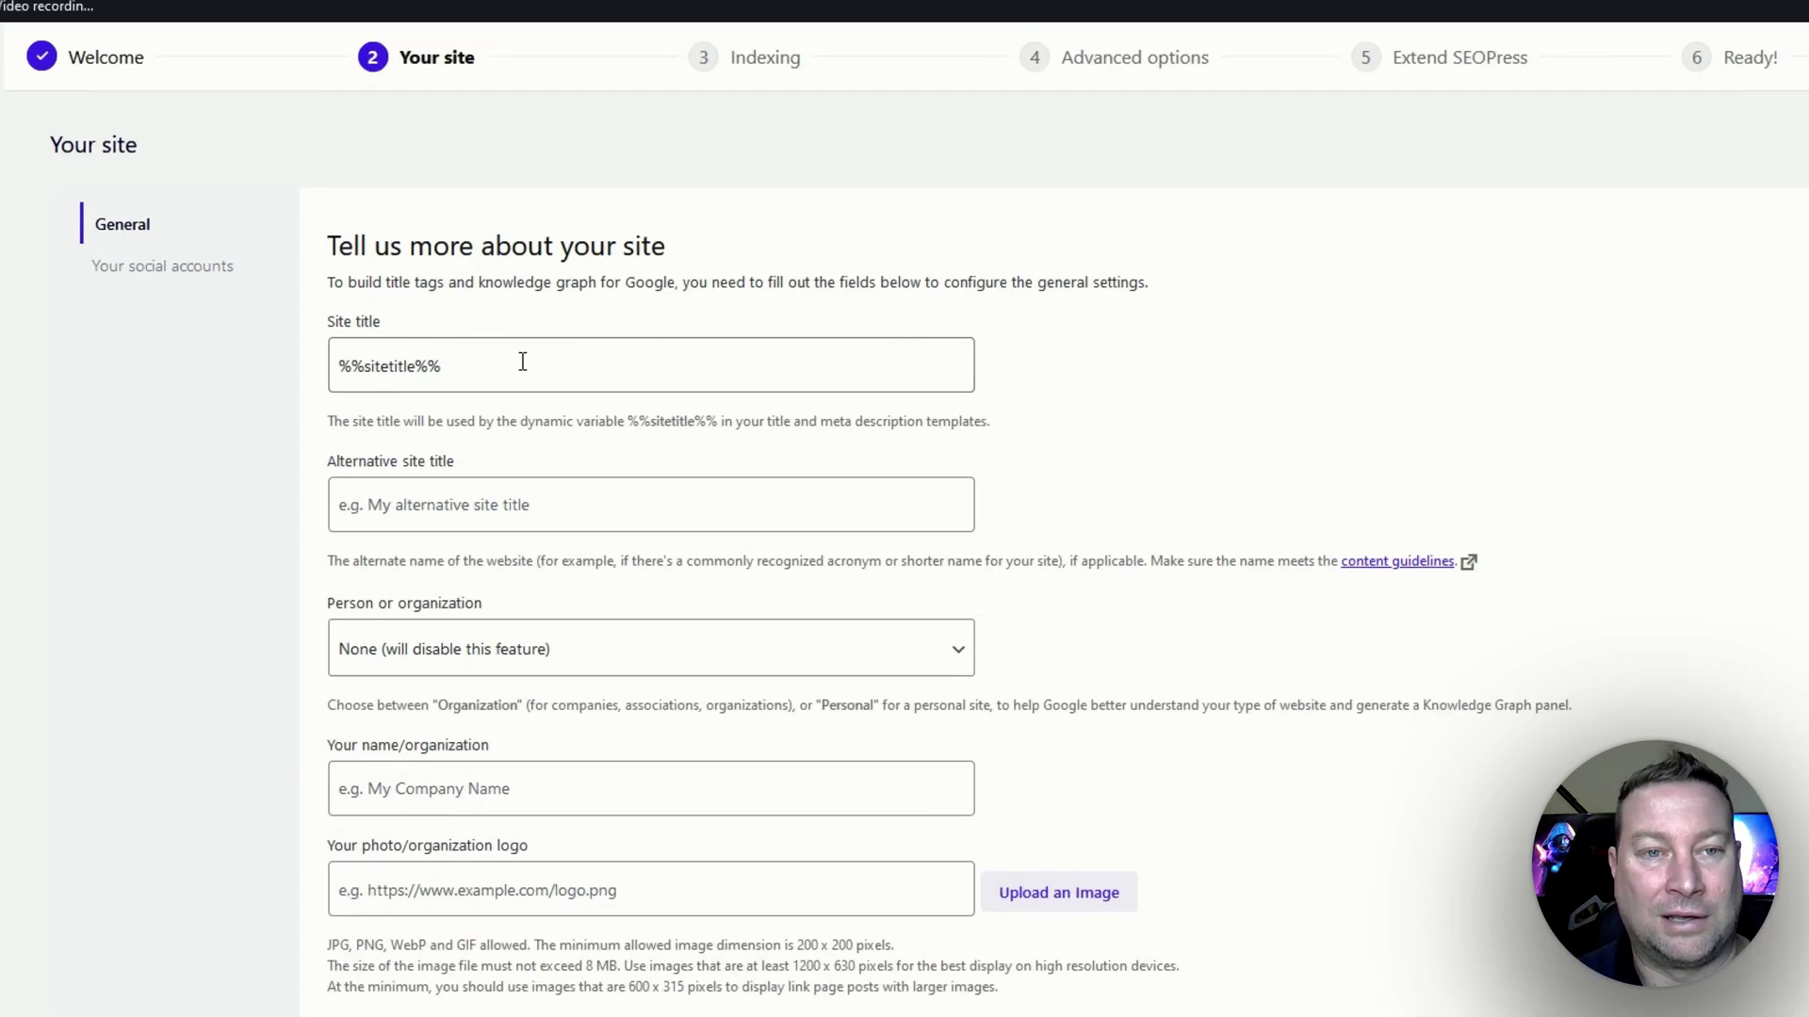
Set Site title to 'Business Name' and alternative title to 'Business Name - Best Business Around'.
triple_click(653, 418)
type("B")
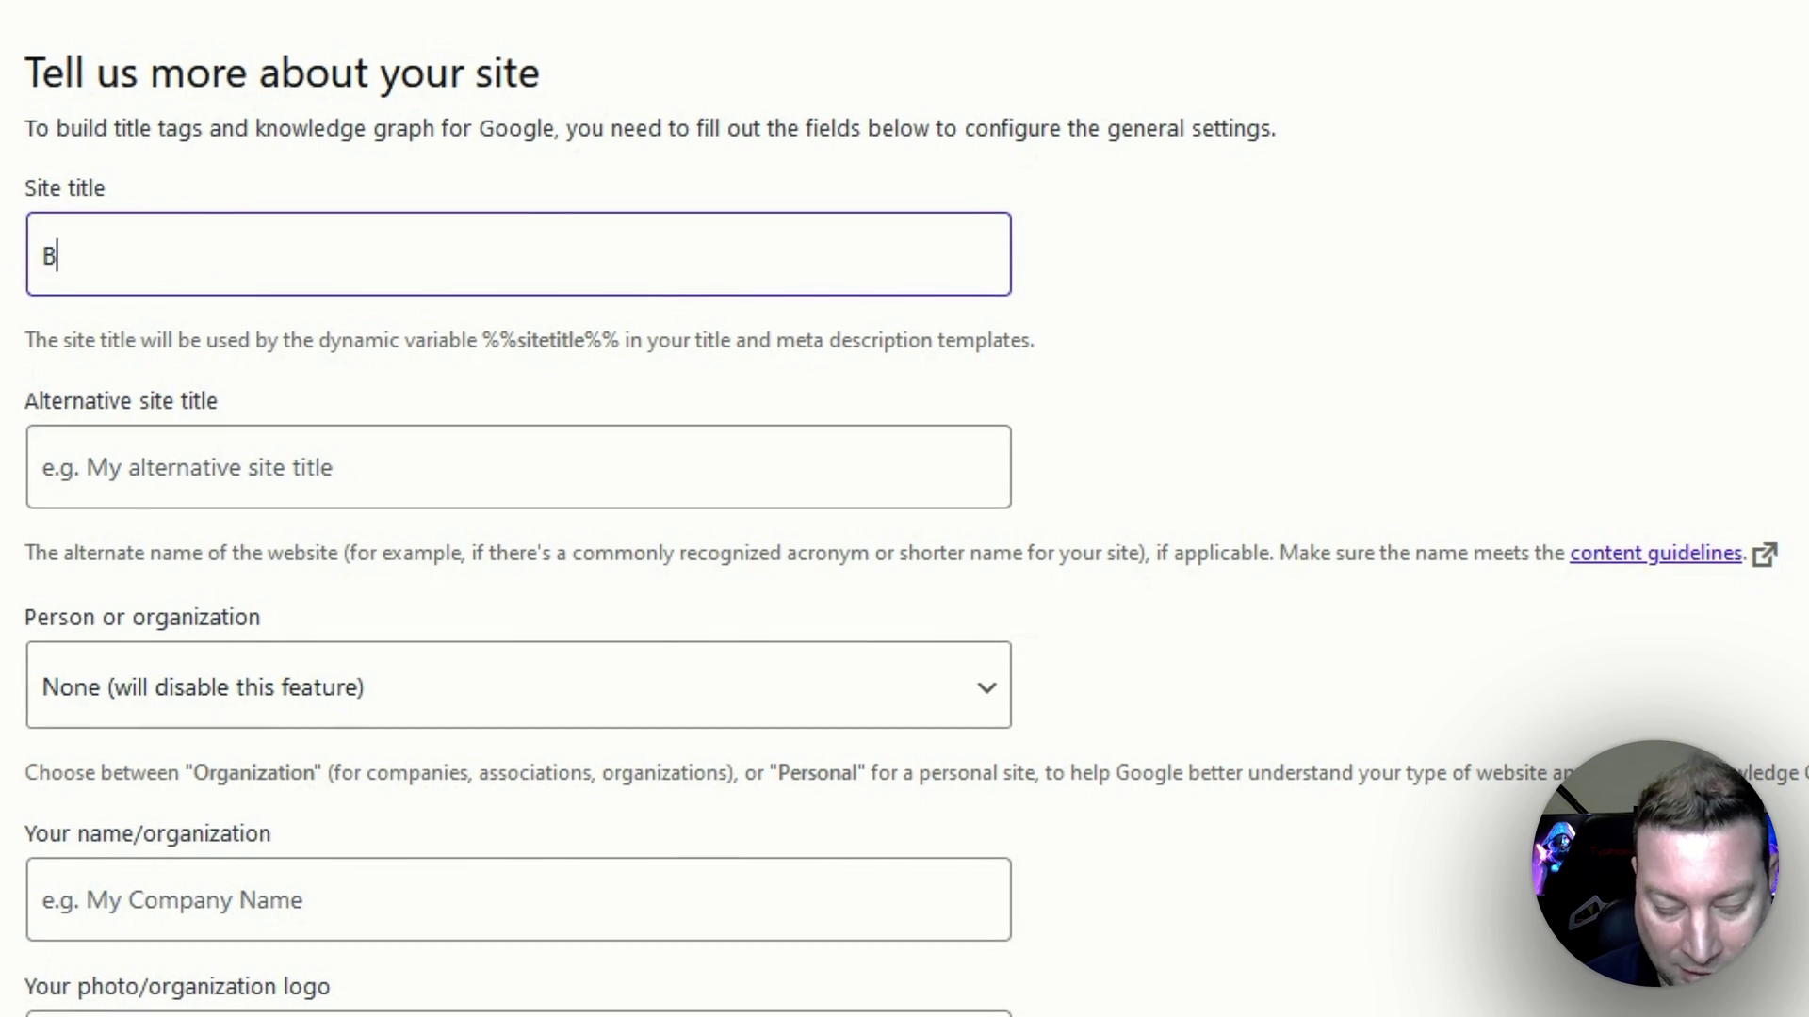
type("usiness Name")
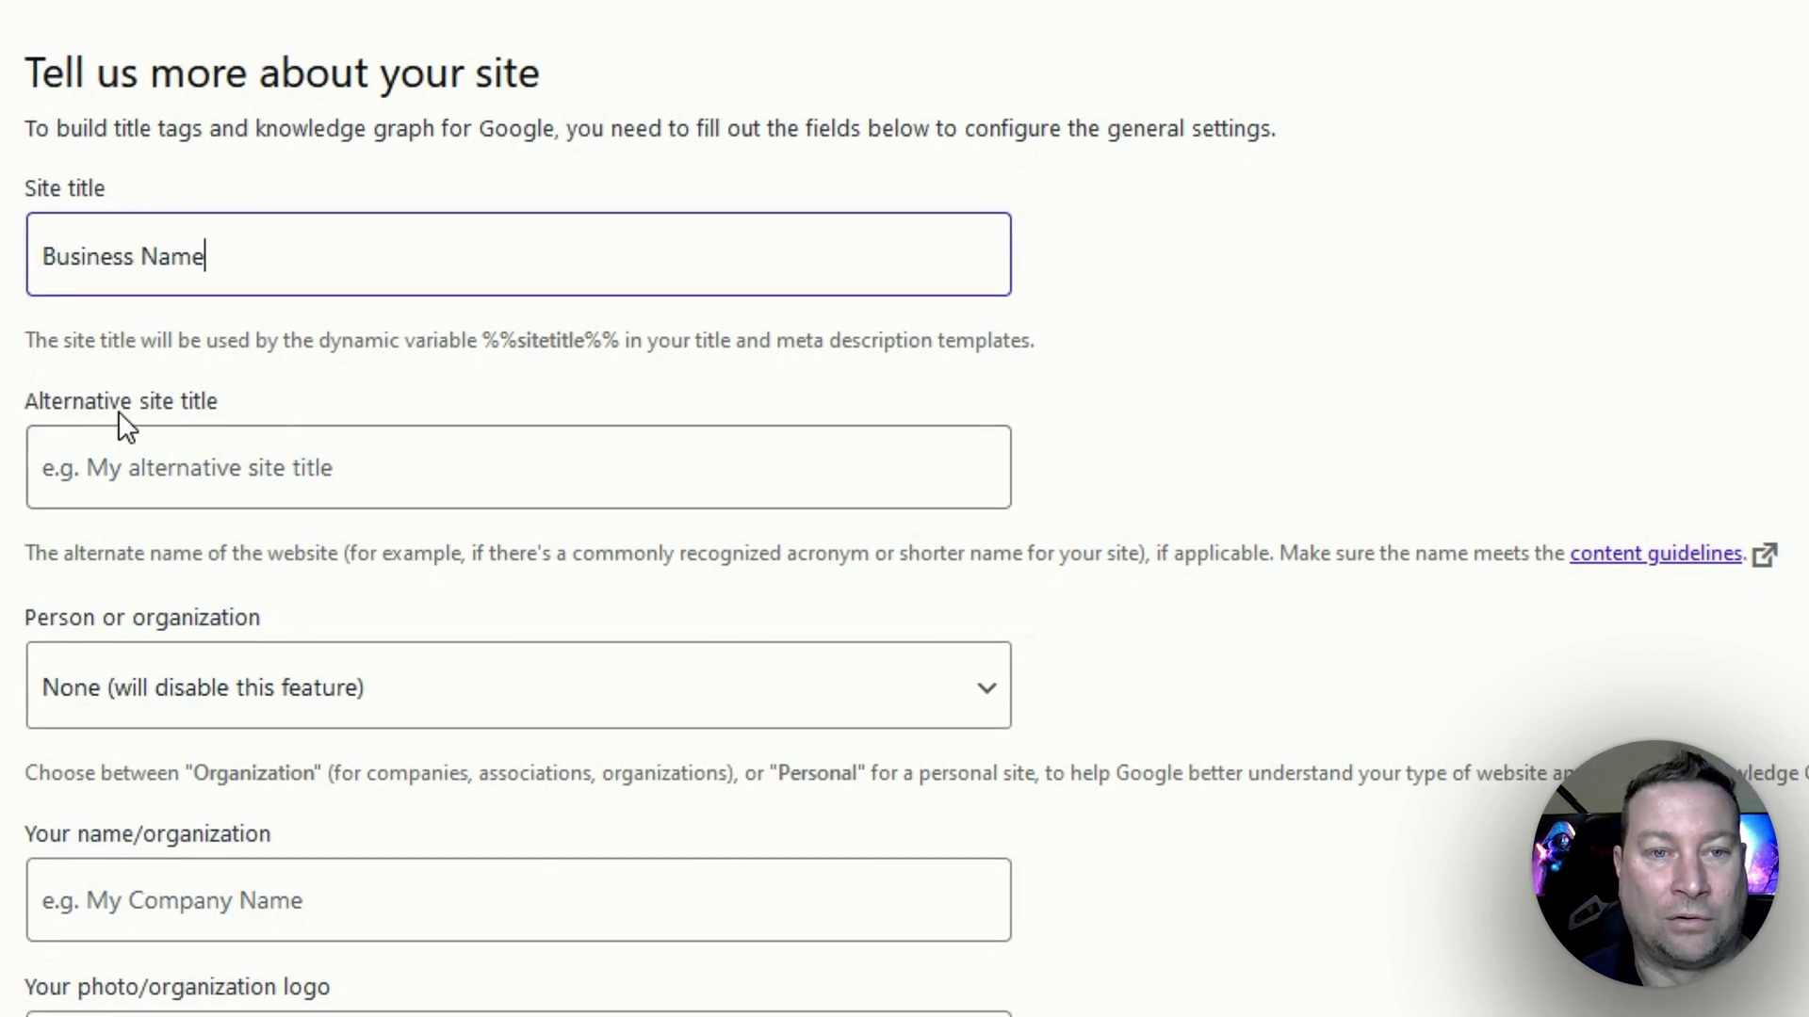
key("ctrl+a")
key("ctrl+c")
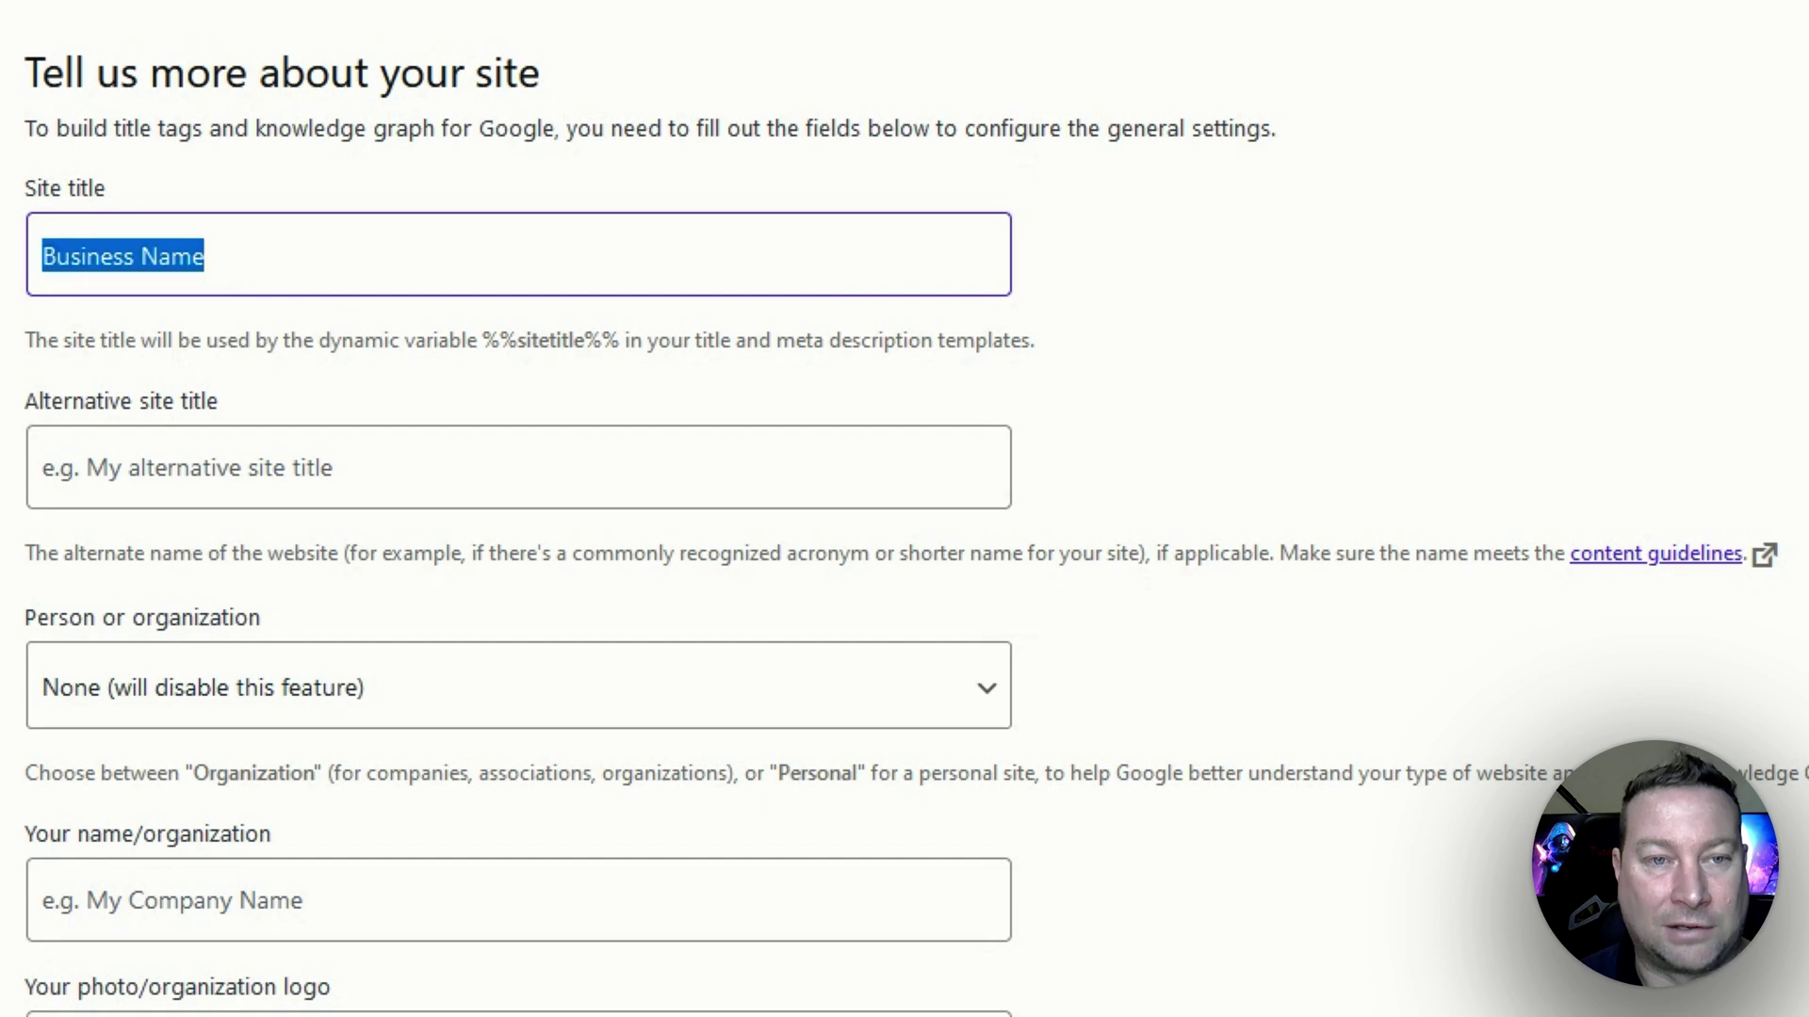
left_click(171, 468)
key("ctrl+v")
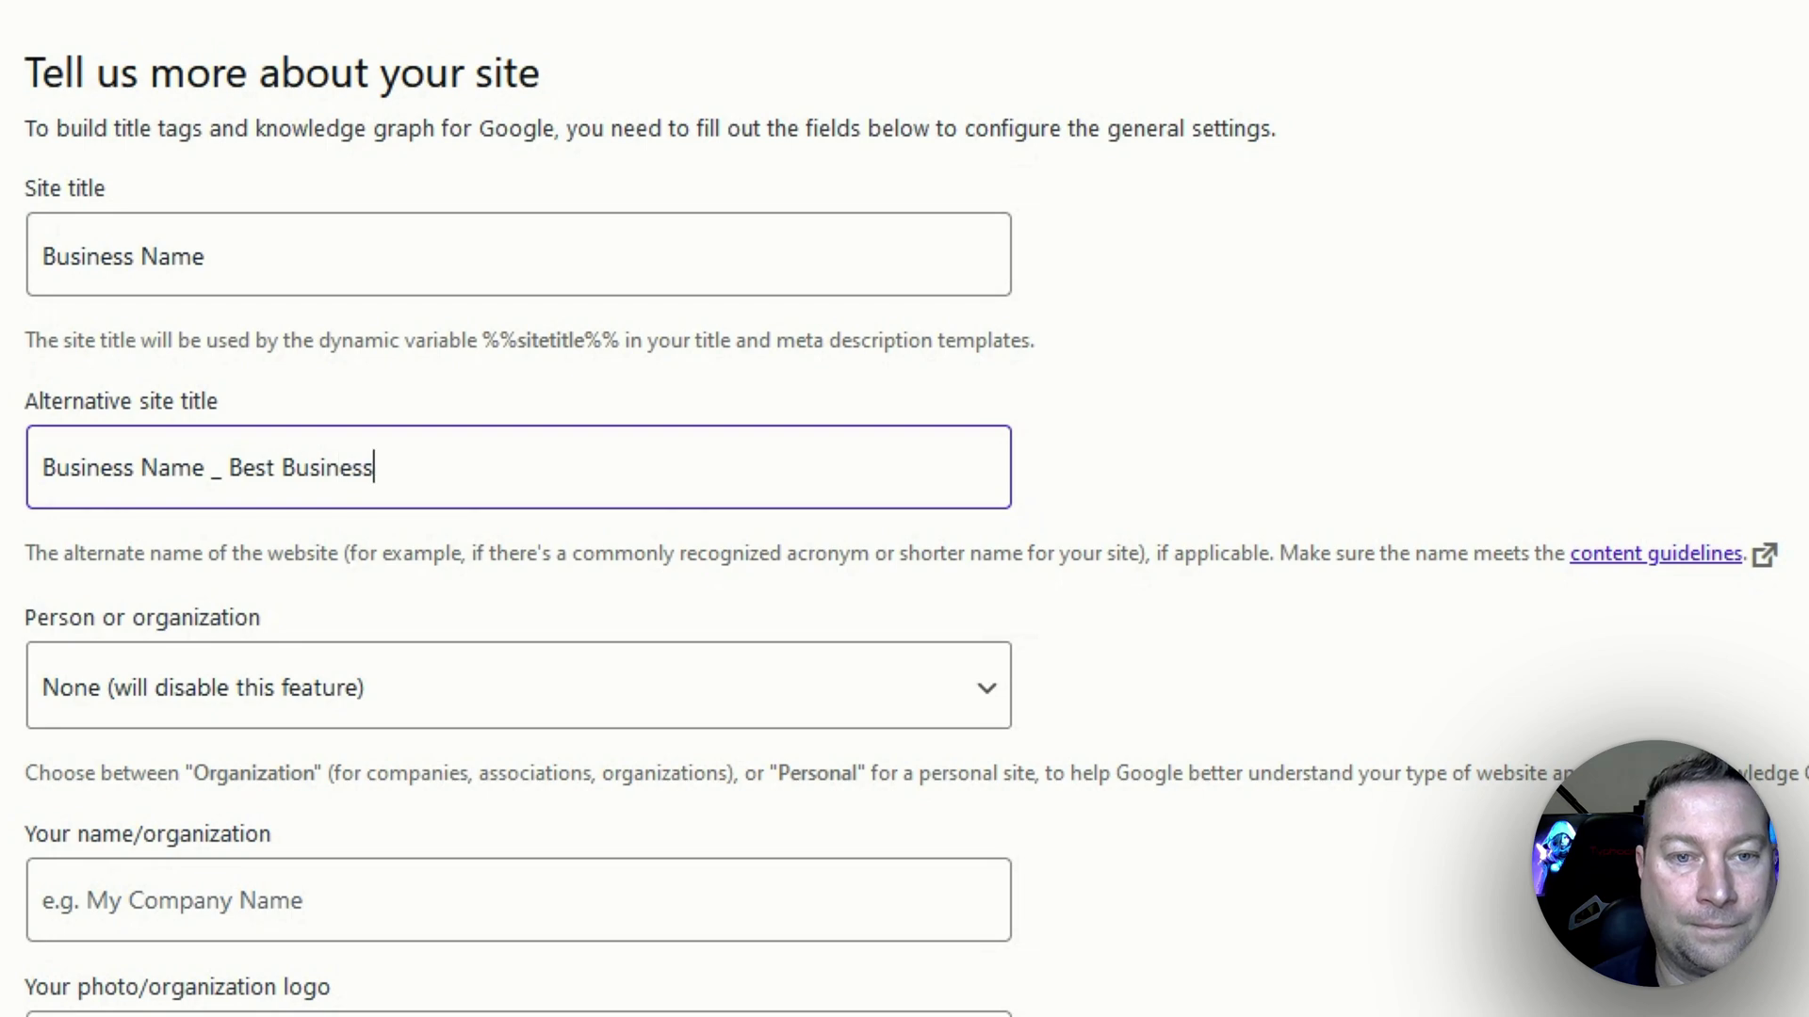
left_click(218, 468)
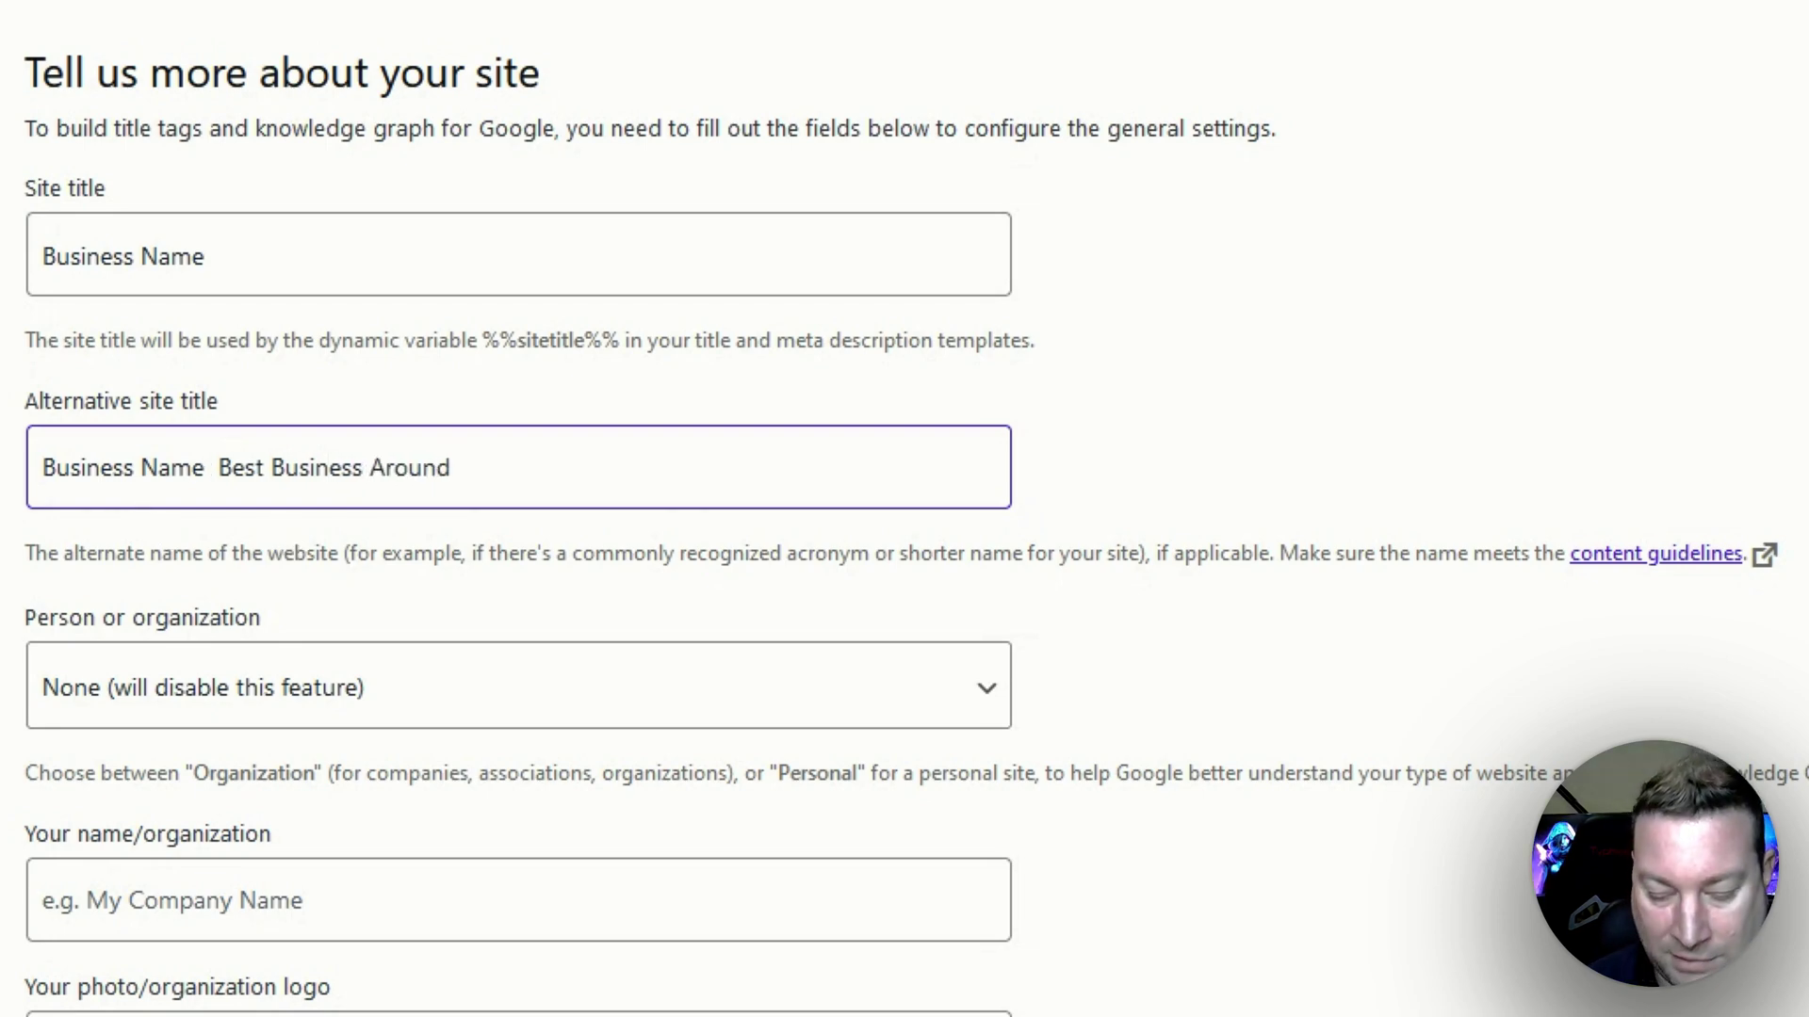
key("BackSpace")
type("-")
Choose Organization, enter its name 'Business Name' and phone number, then save the site details.
scroll(338, 551, "down", 3)
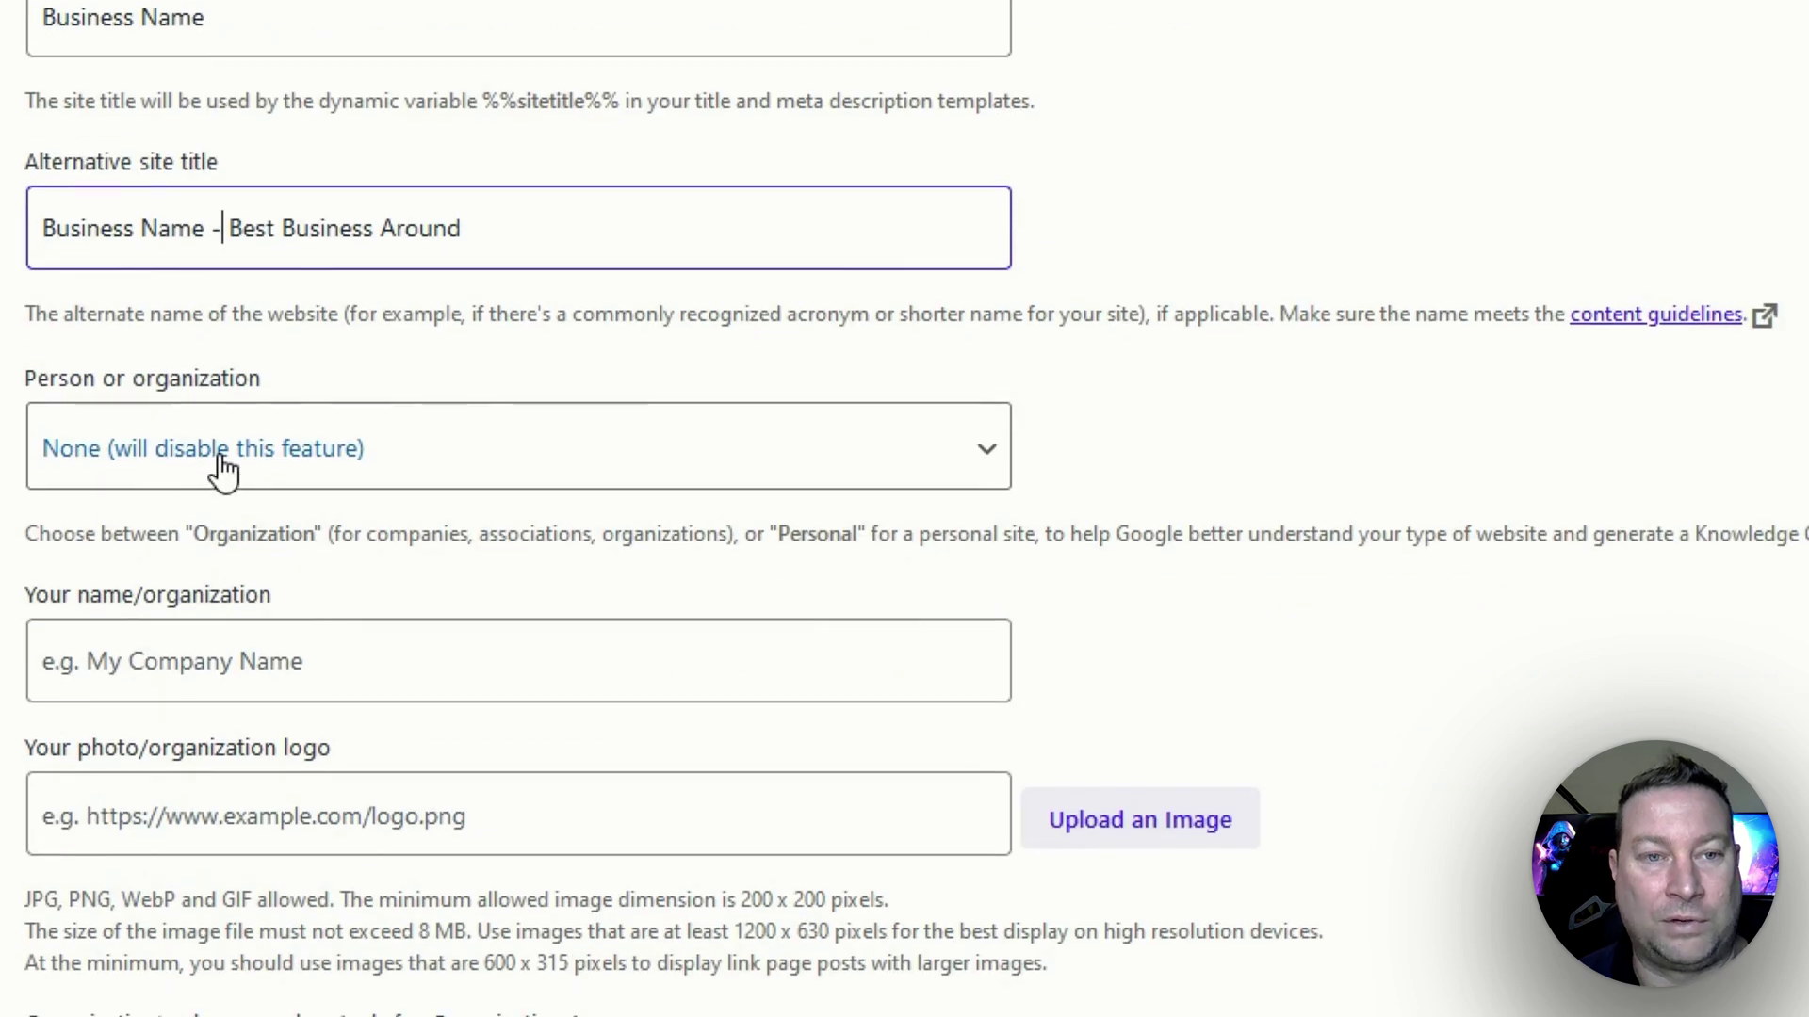
left_click(226, 434)
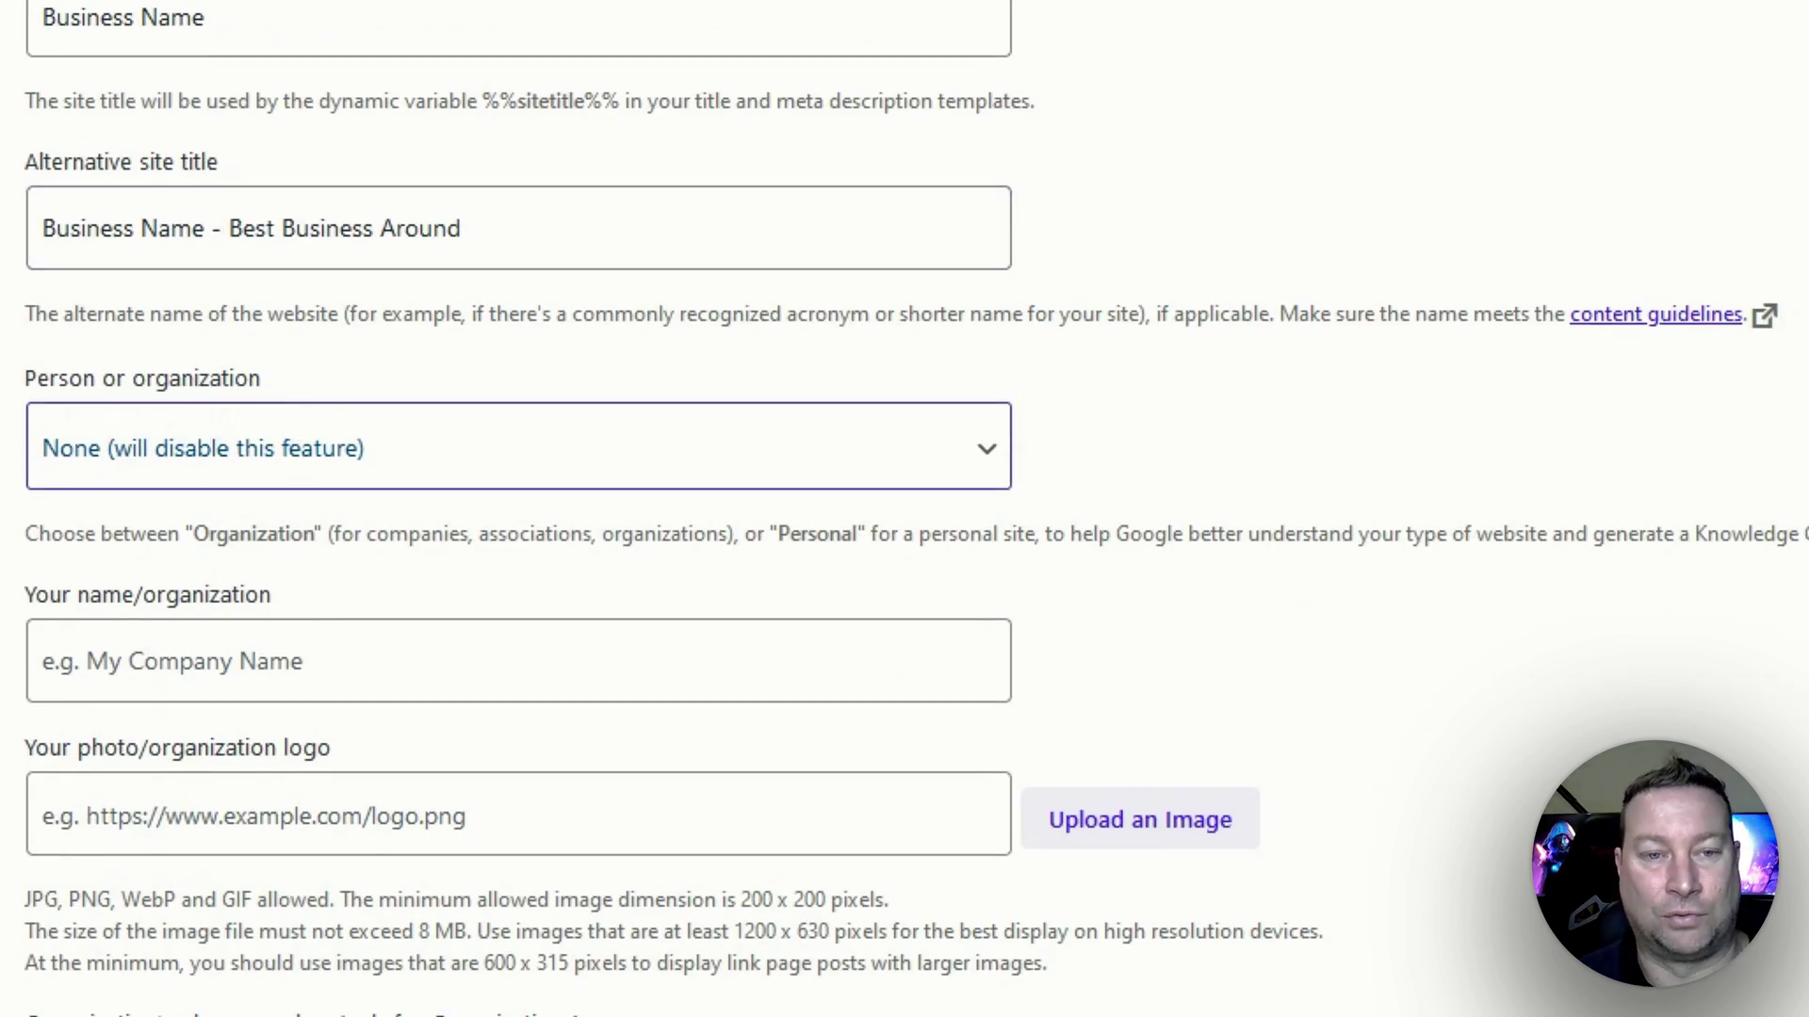
left_click(200, 624)
scroll(429, 566, "down", 2)
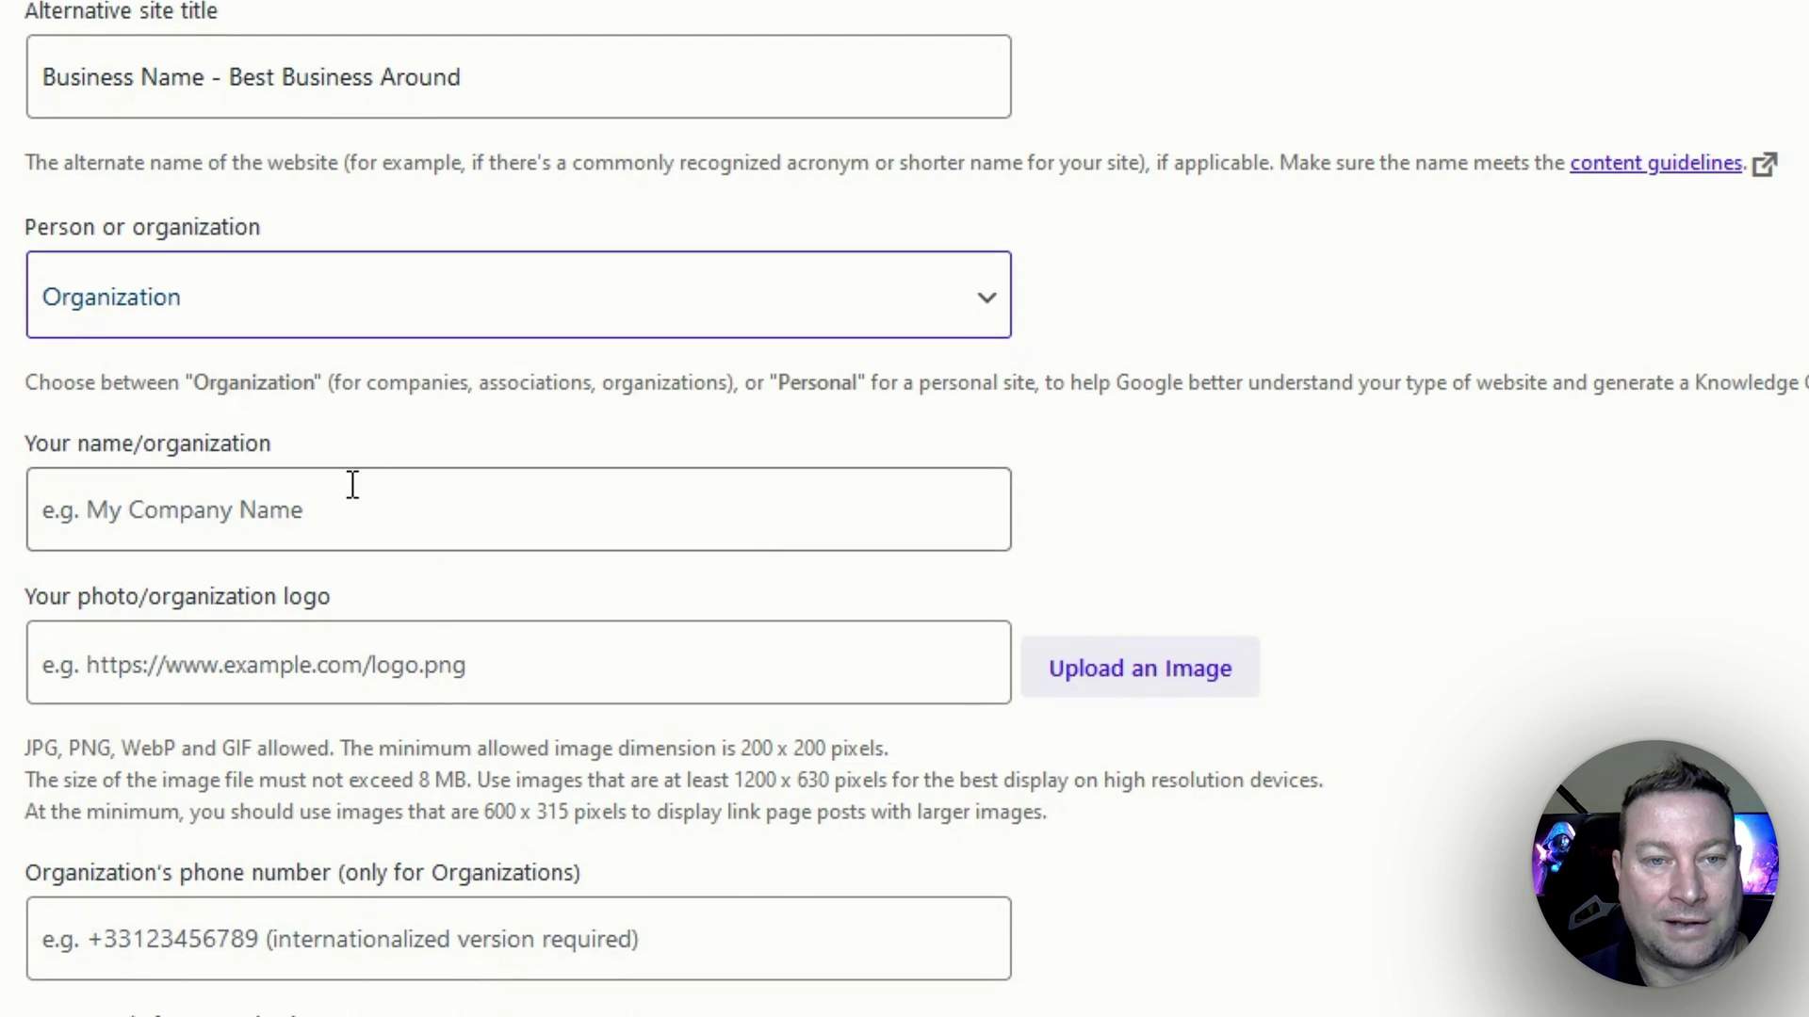
left_click(229, 499)
type("Business Name")
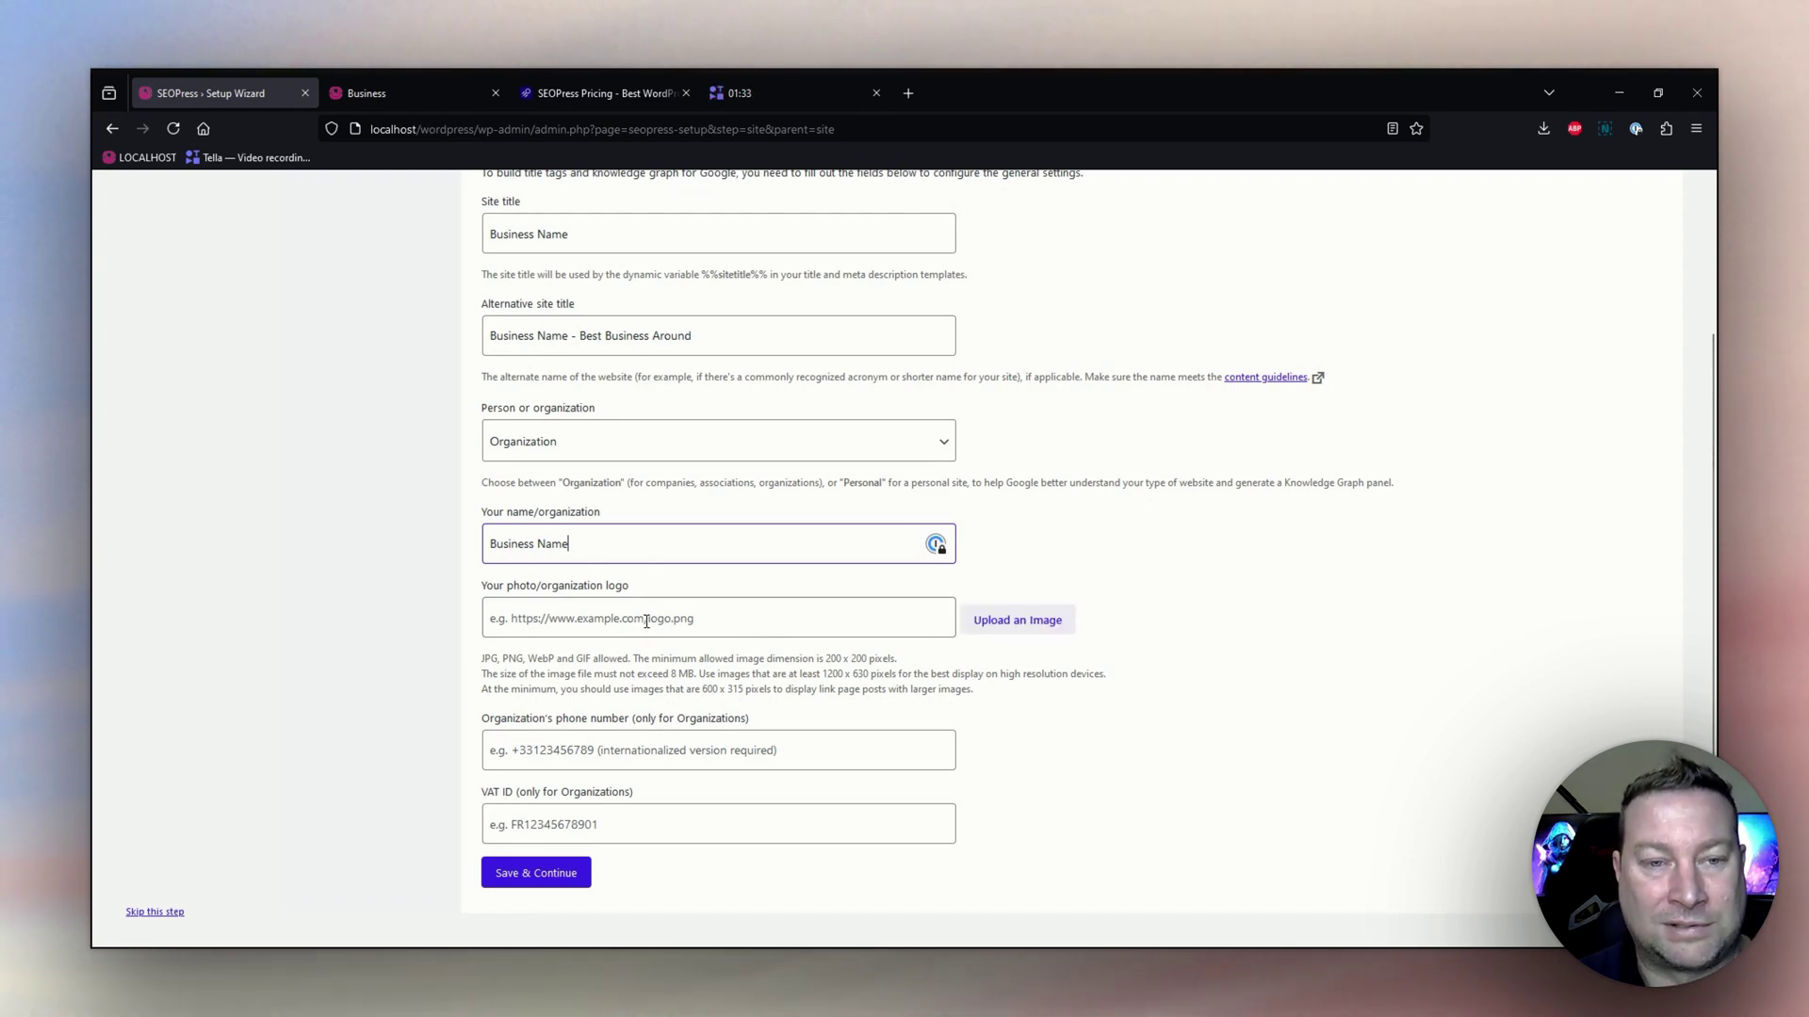
left_click(581, 745)
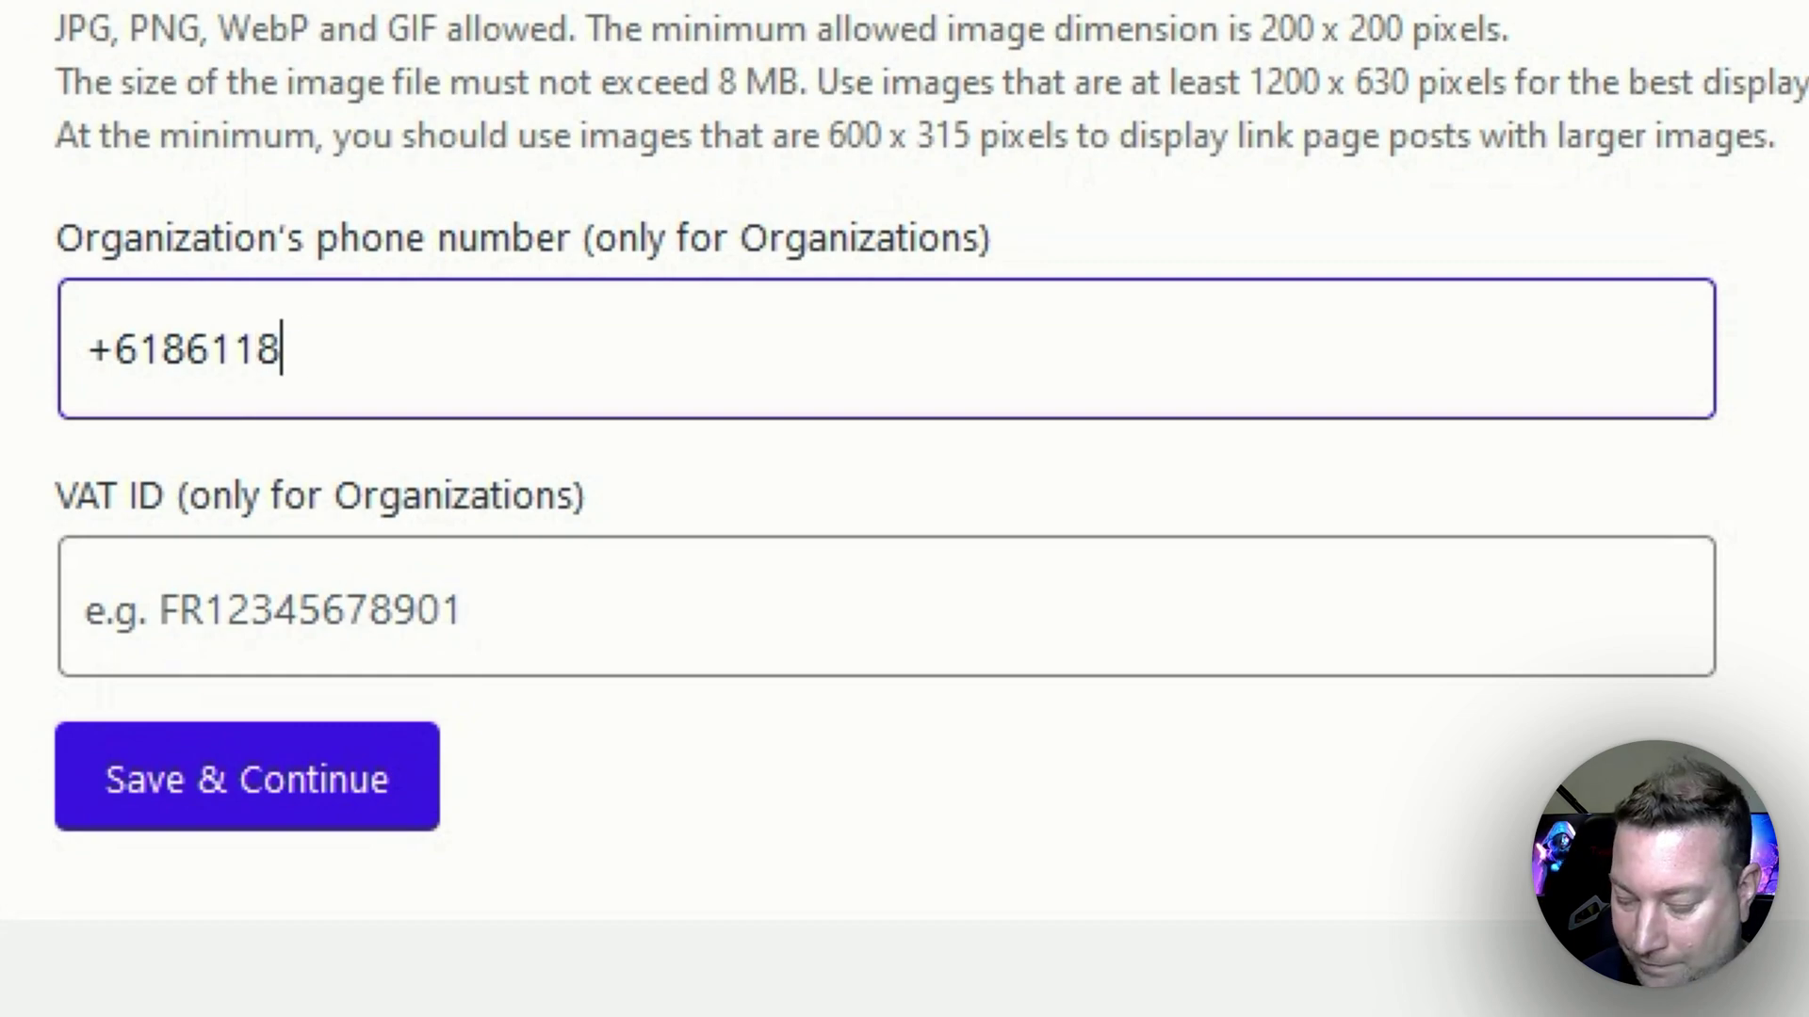
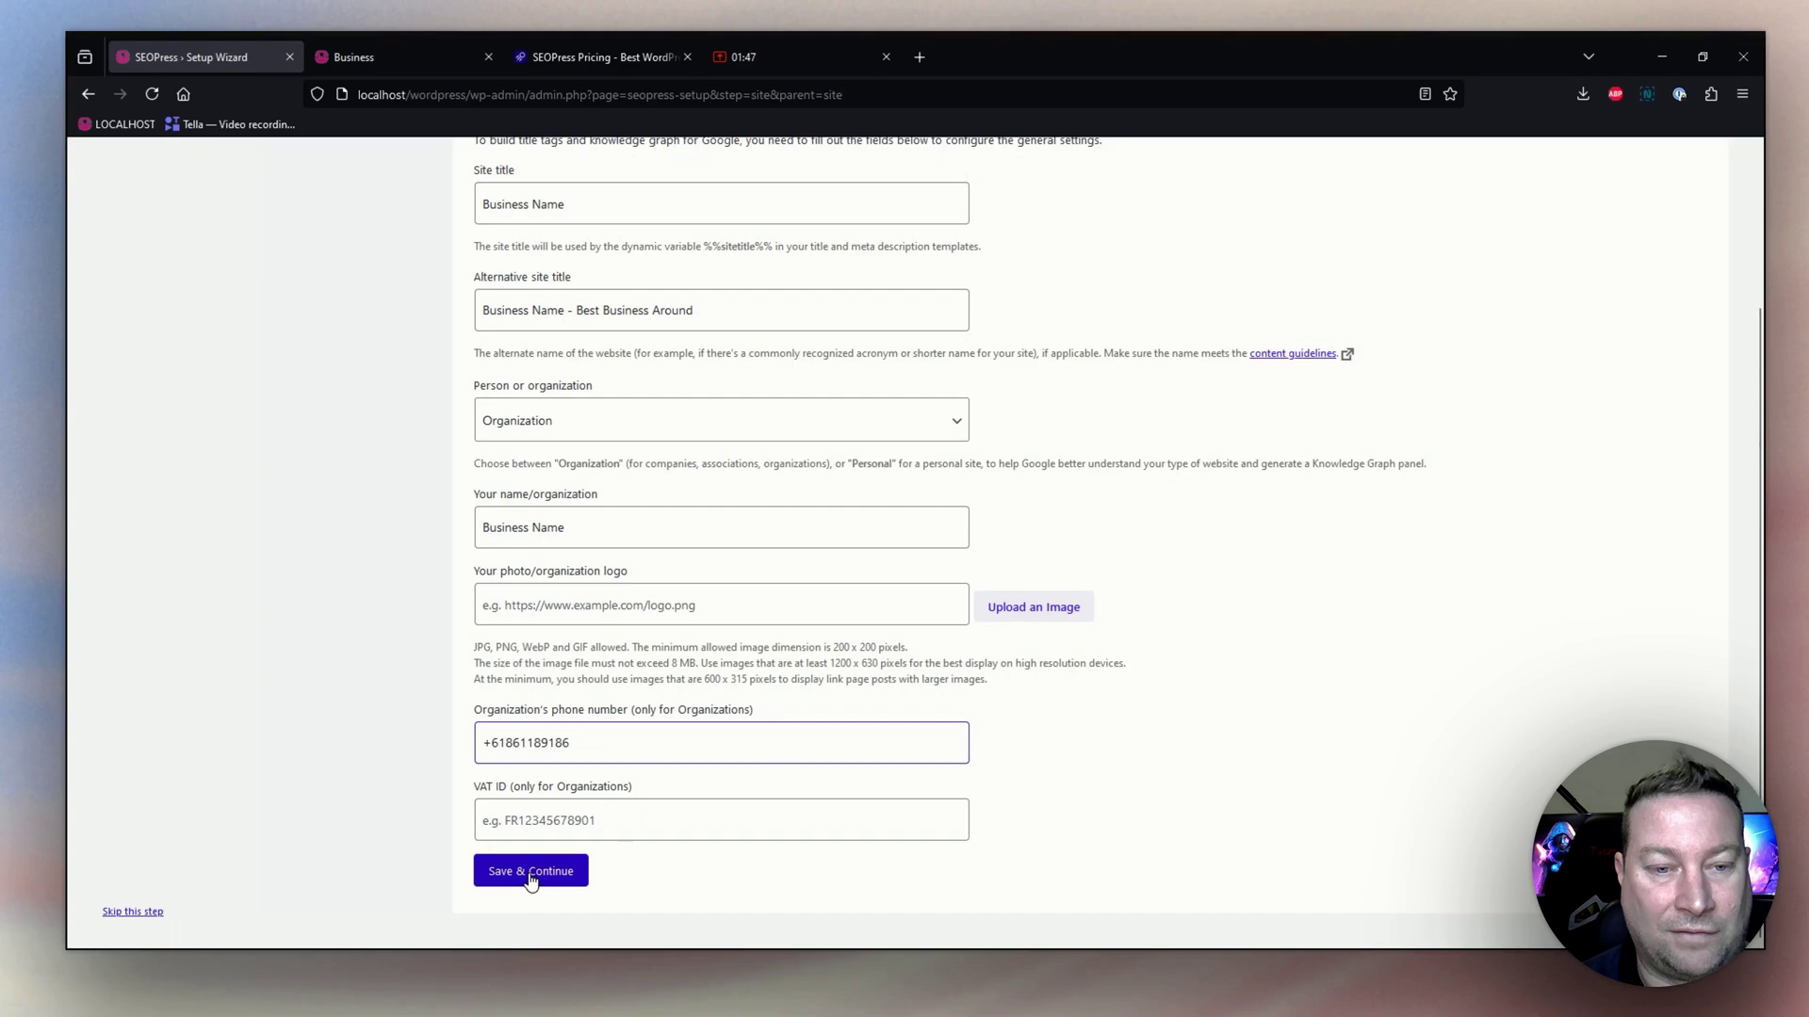
left_click(528, 874)
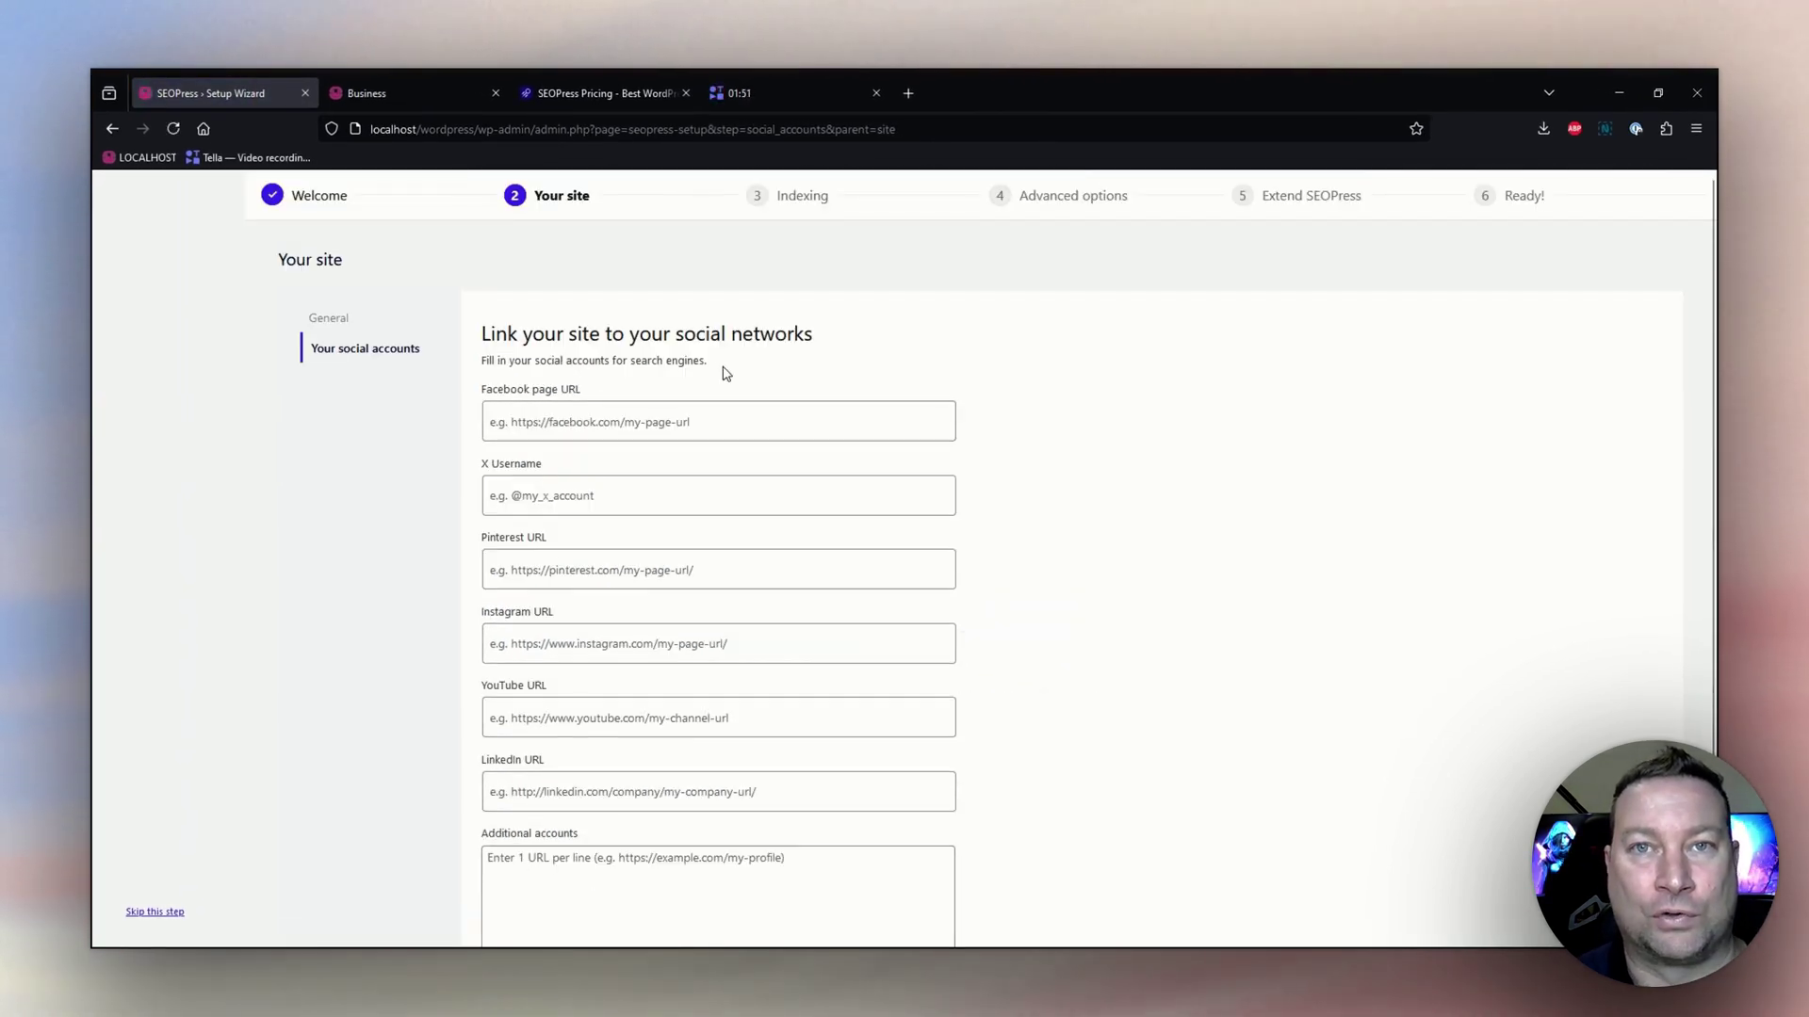
Leave every social account field empty and save the social networks step.
left_click(629, 426)
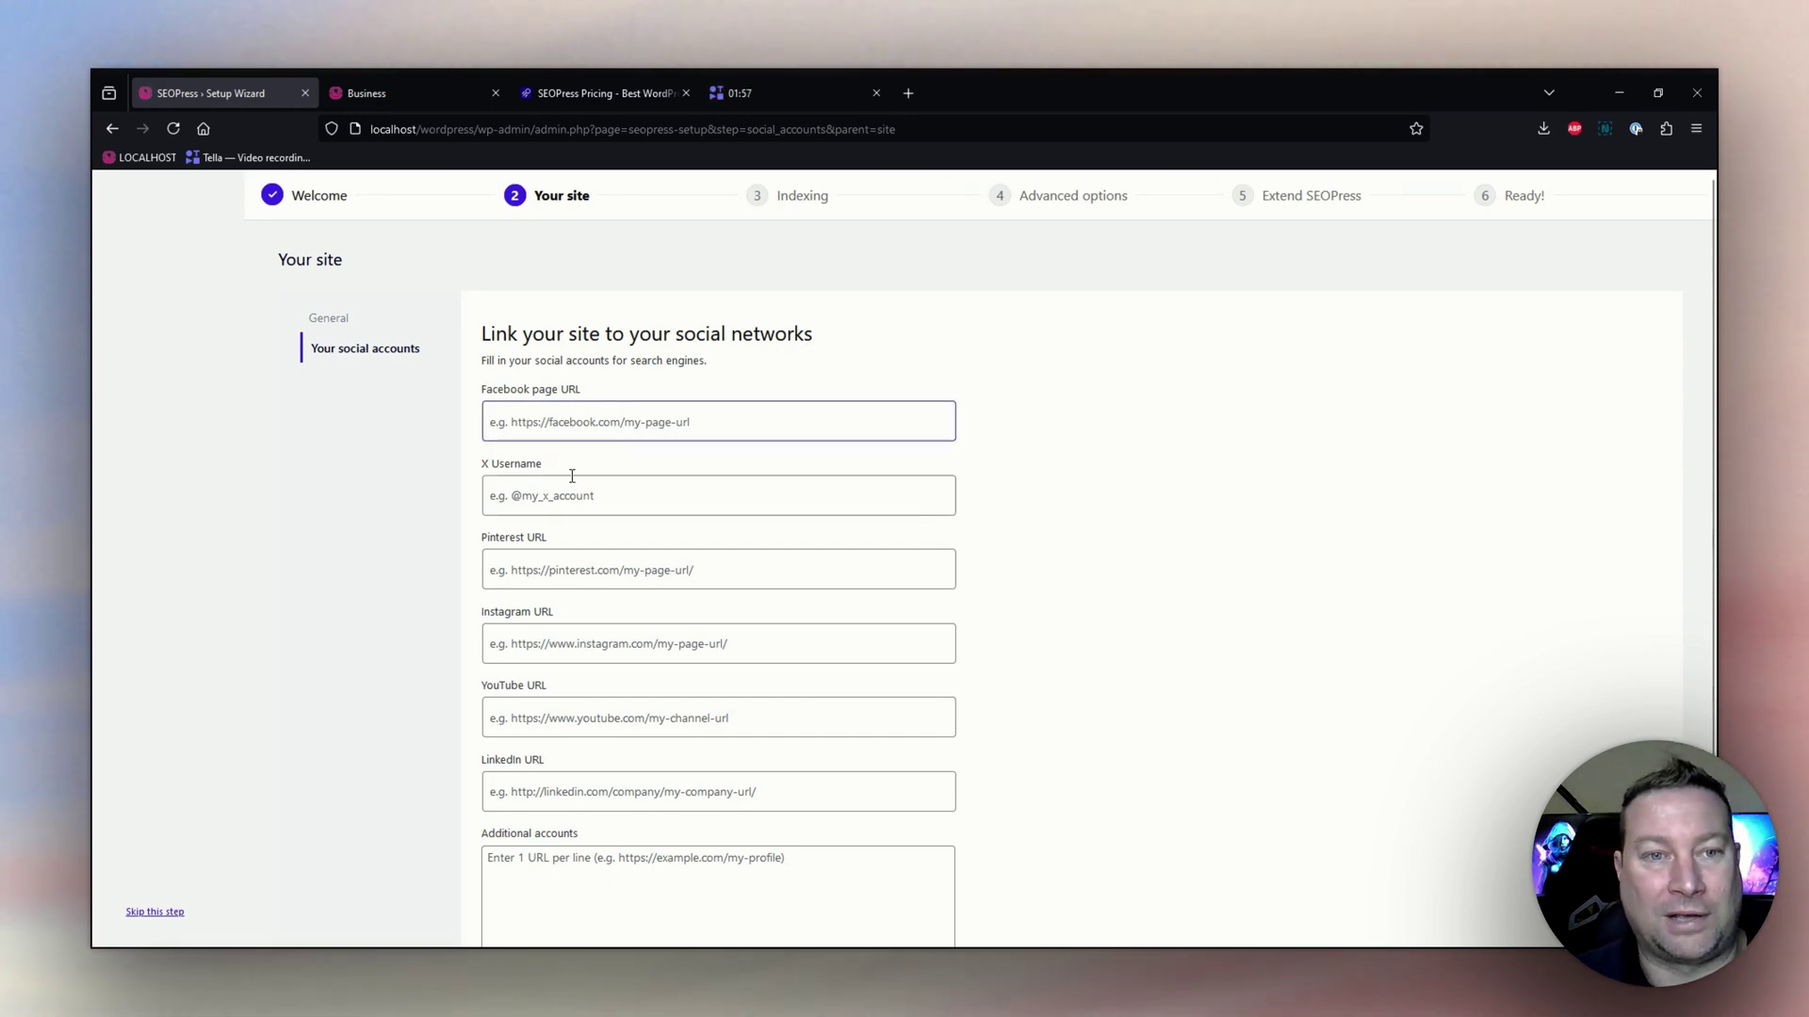
scroll(570, 491, "down", 1)
scroll(556, 495, "down", 1)
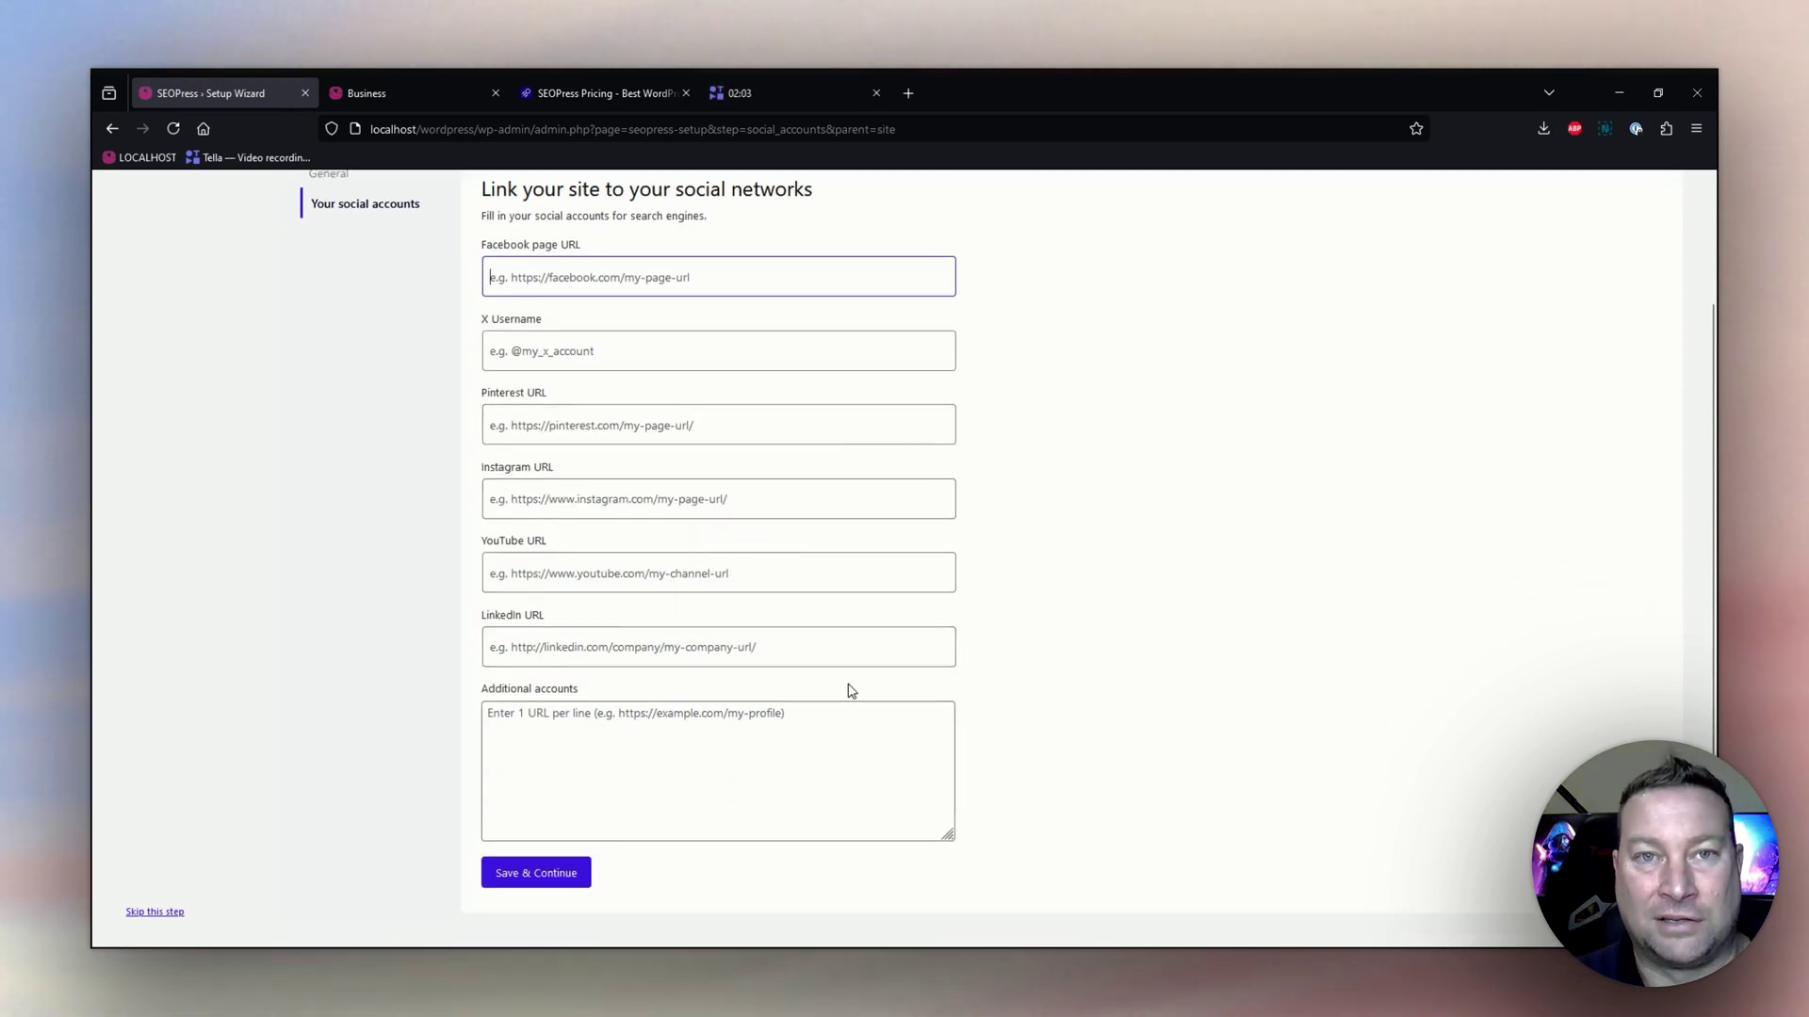
scroll(667, 628, "up", 2)
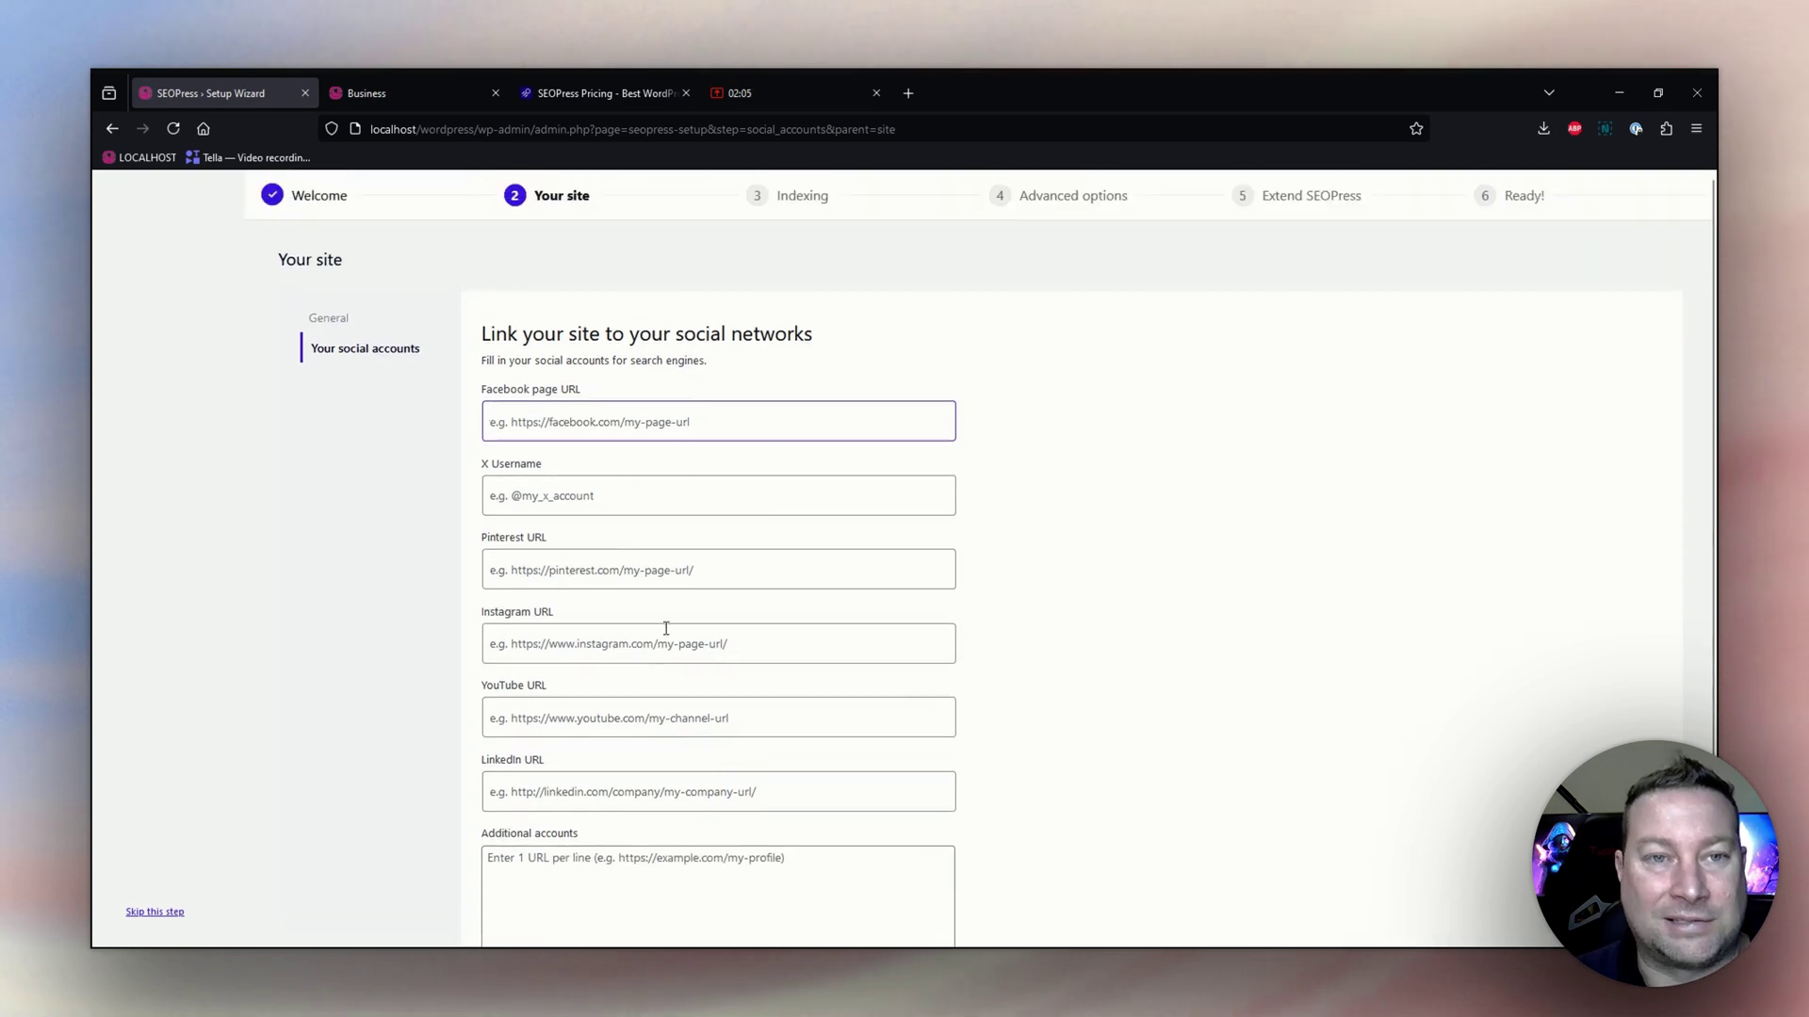
scroll(751, 543, "down", 2)
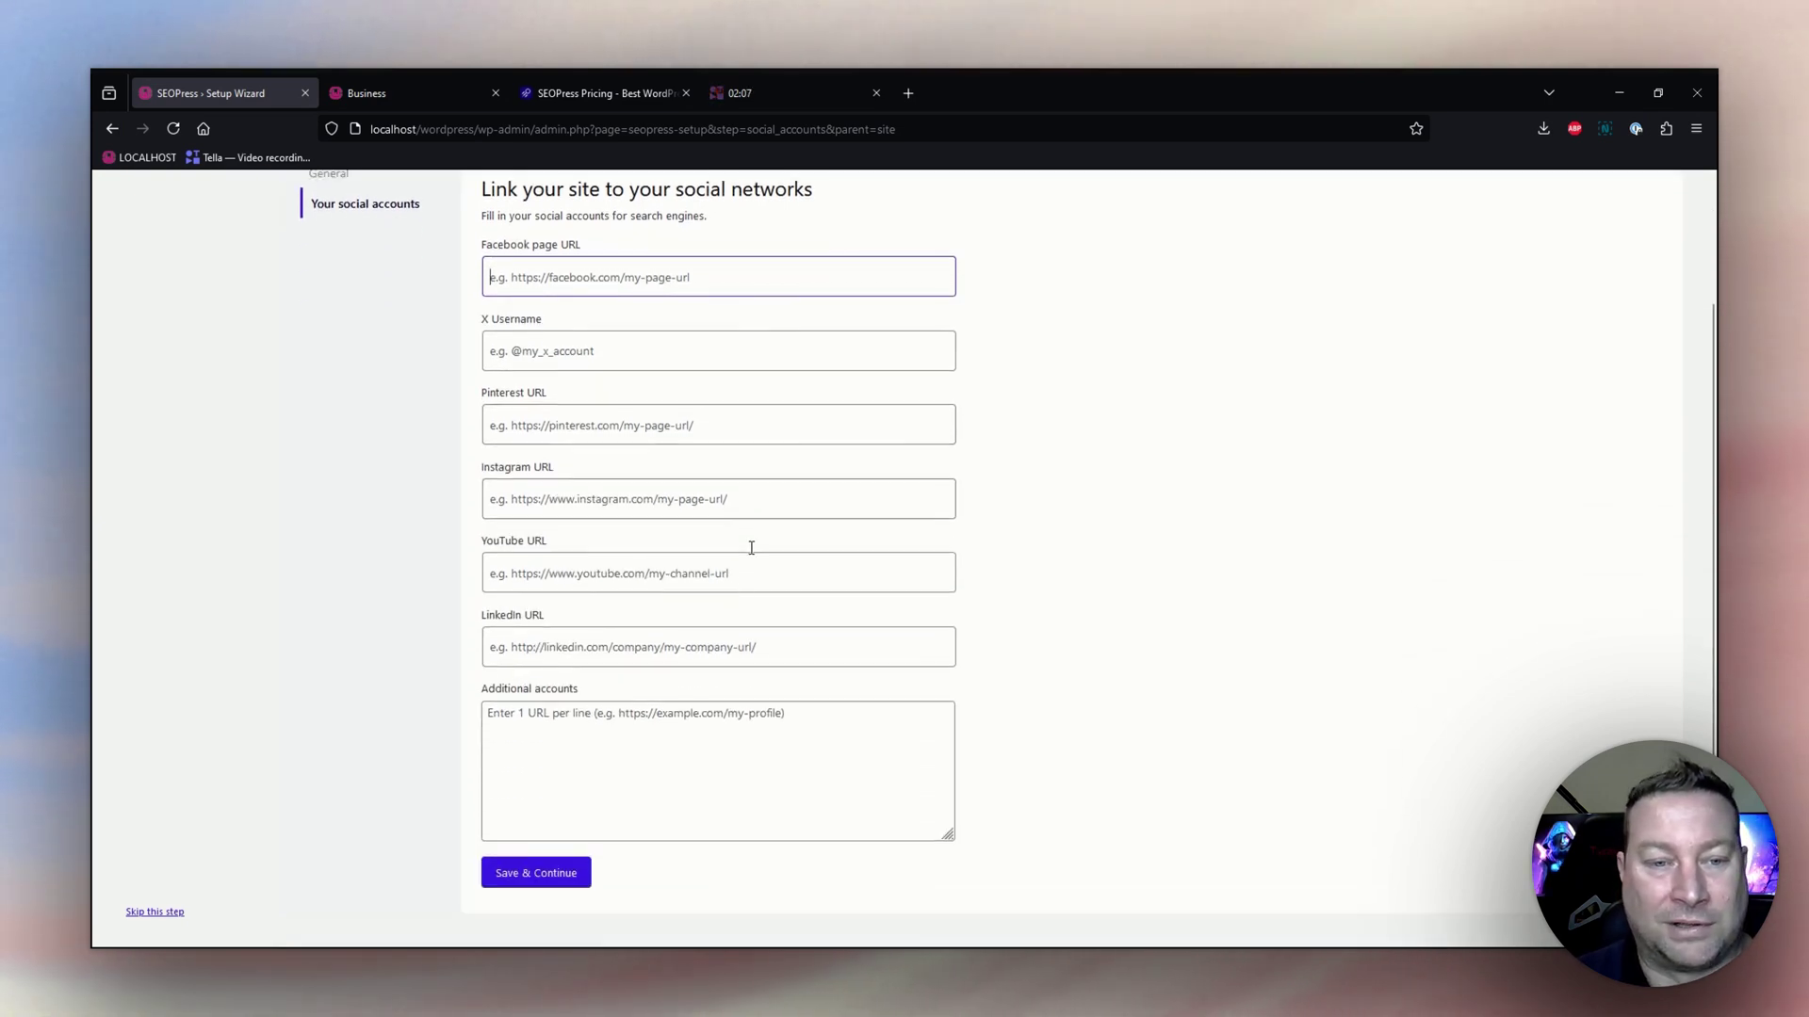
left_click(536, 873)
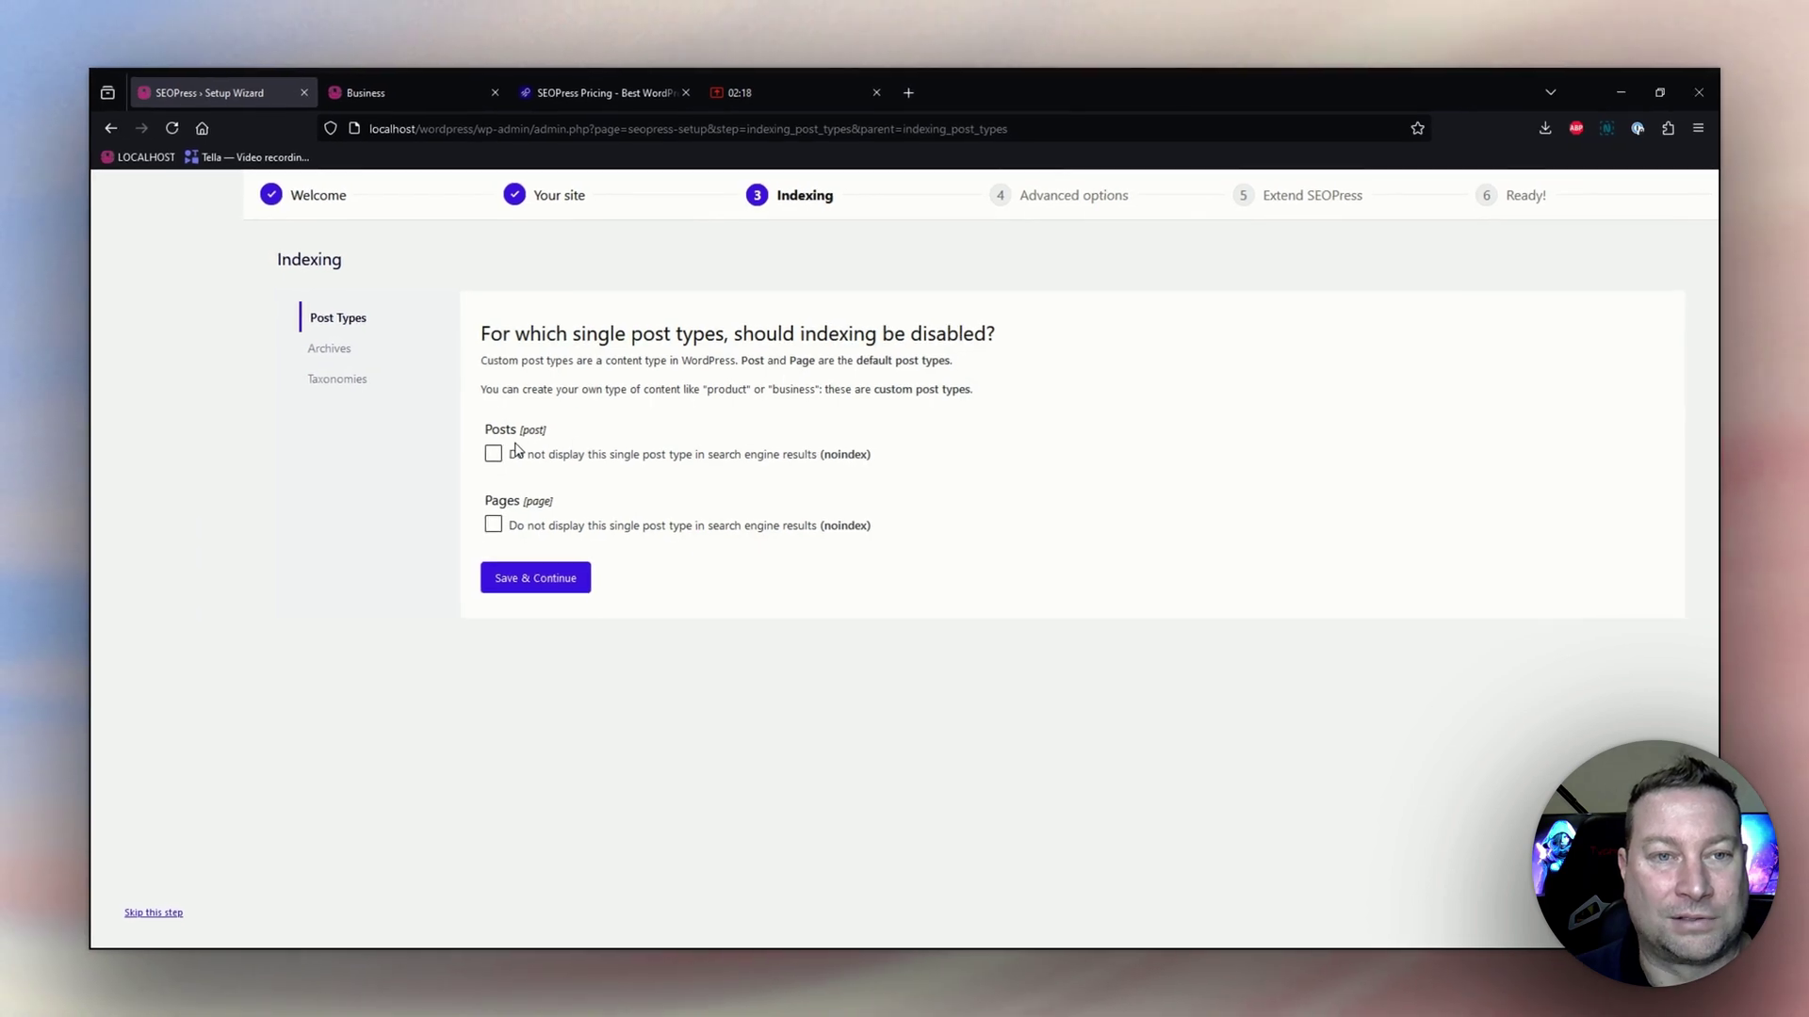
Mark the Categories and Tags taxonomy archives as noindex and save the indexing step.
left_click(341, 353)
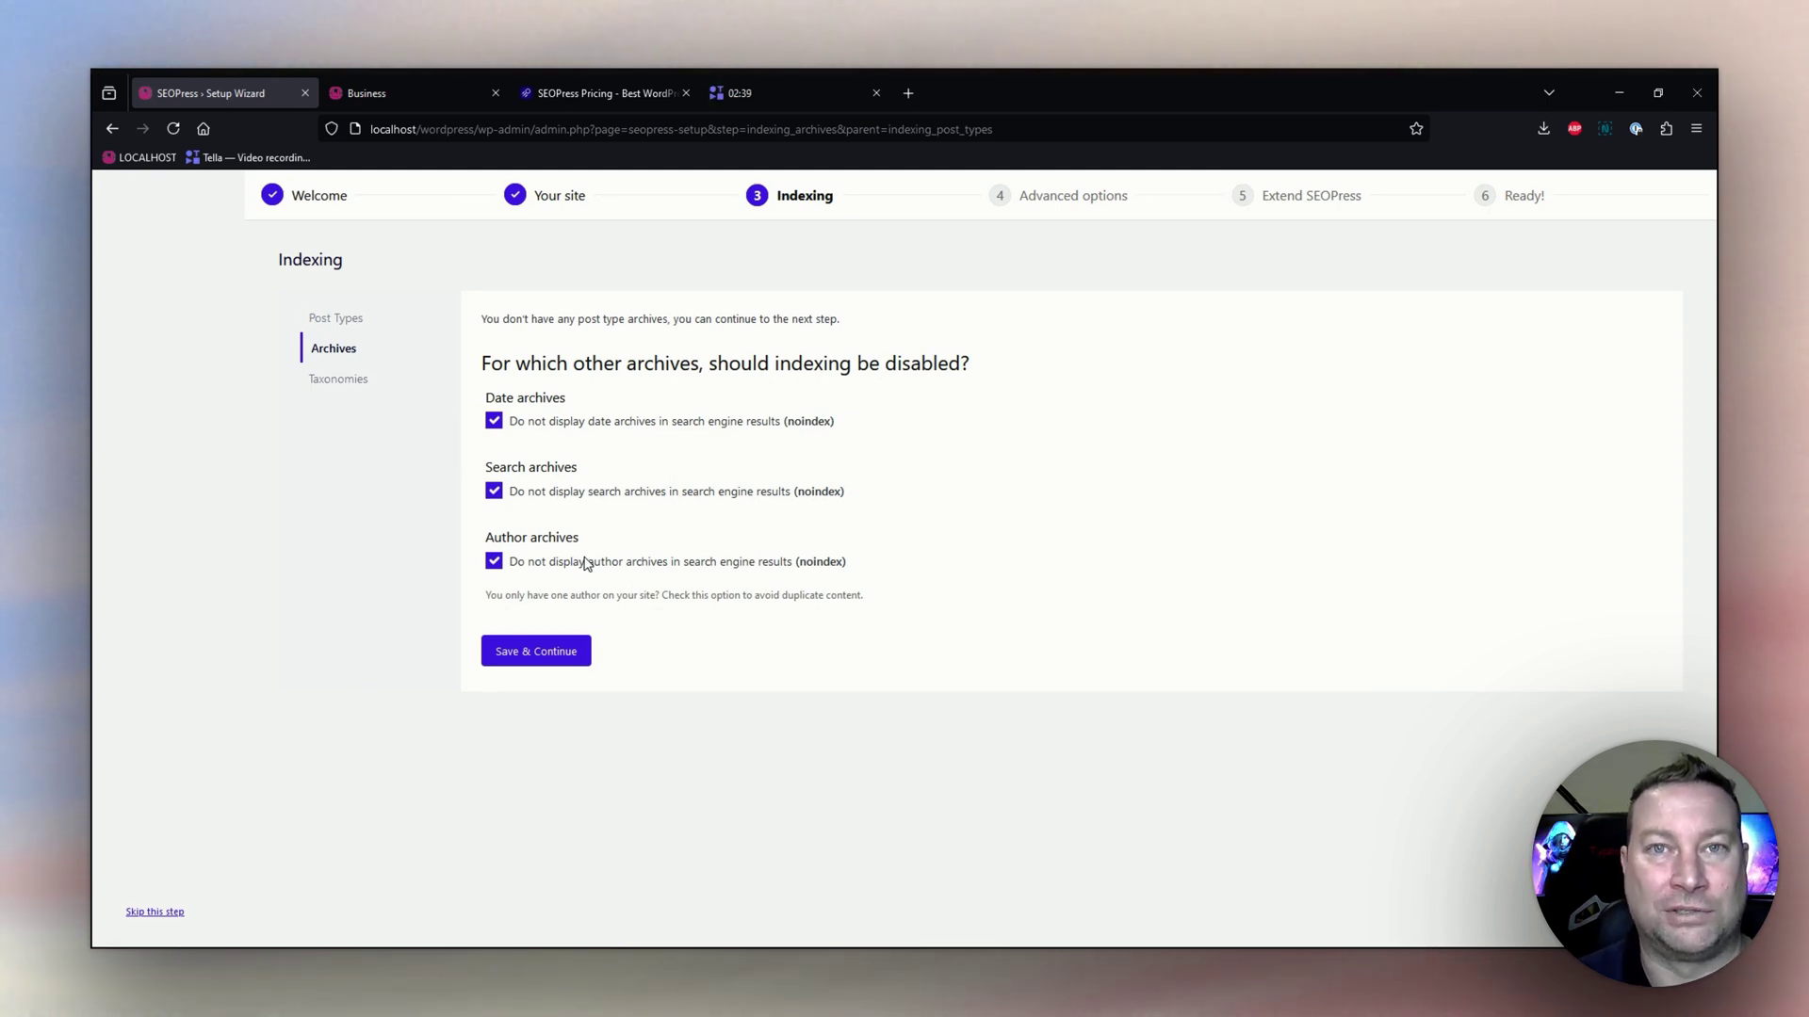
left_click(340, 386)
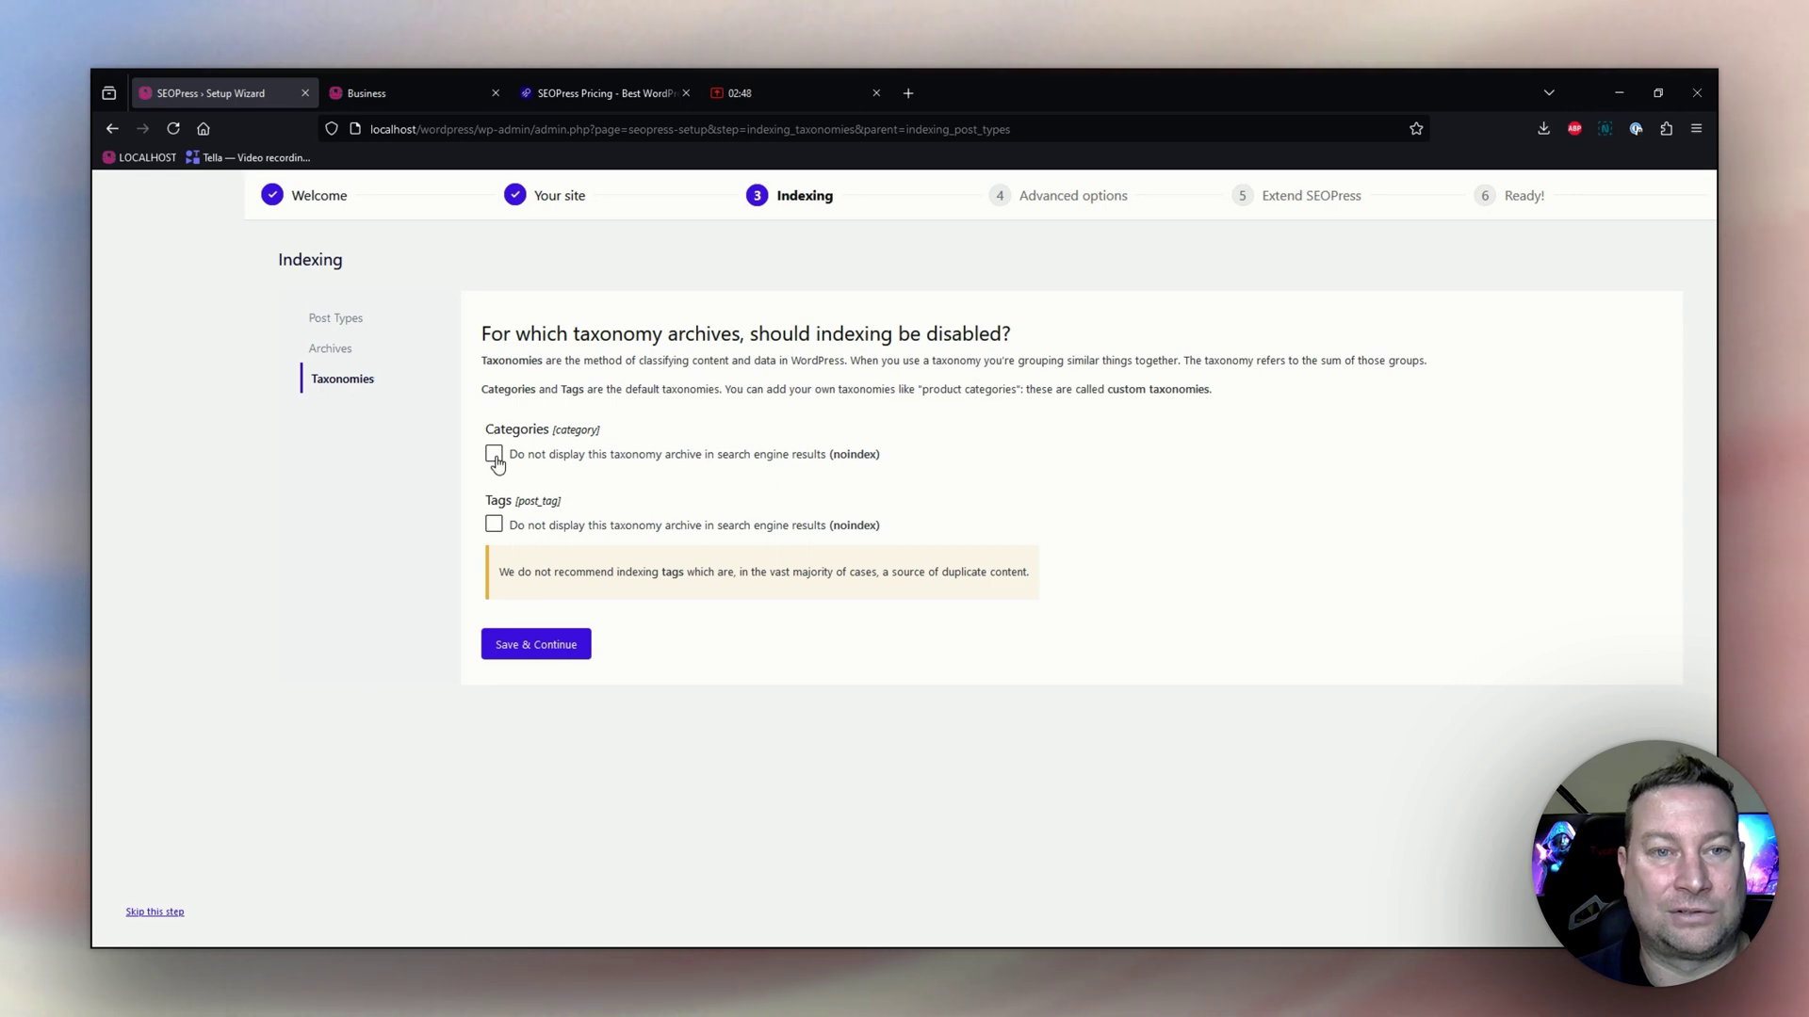
left_click(493, 523)
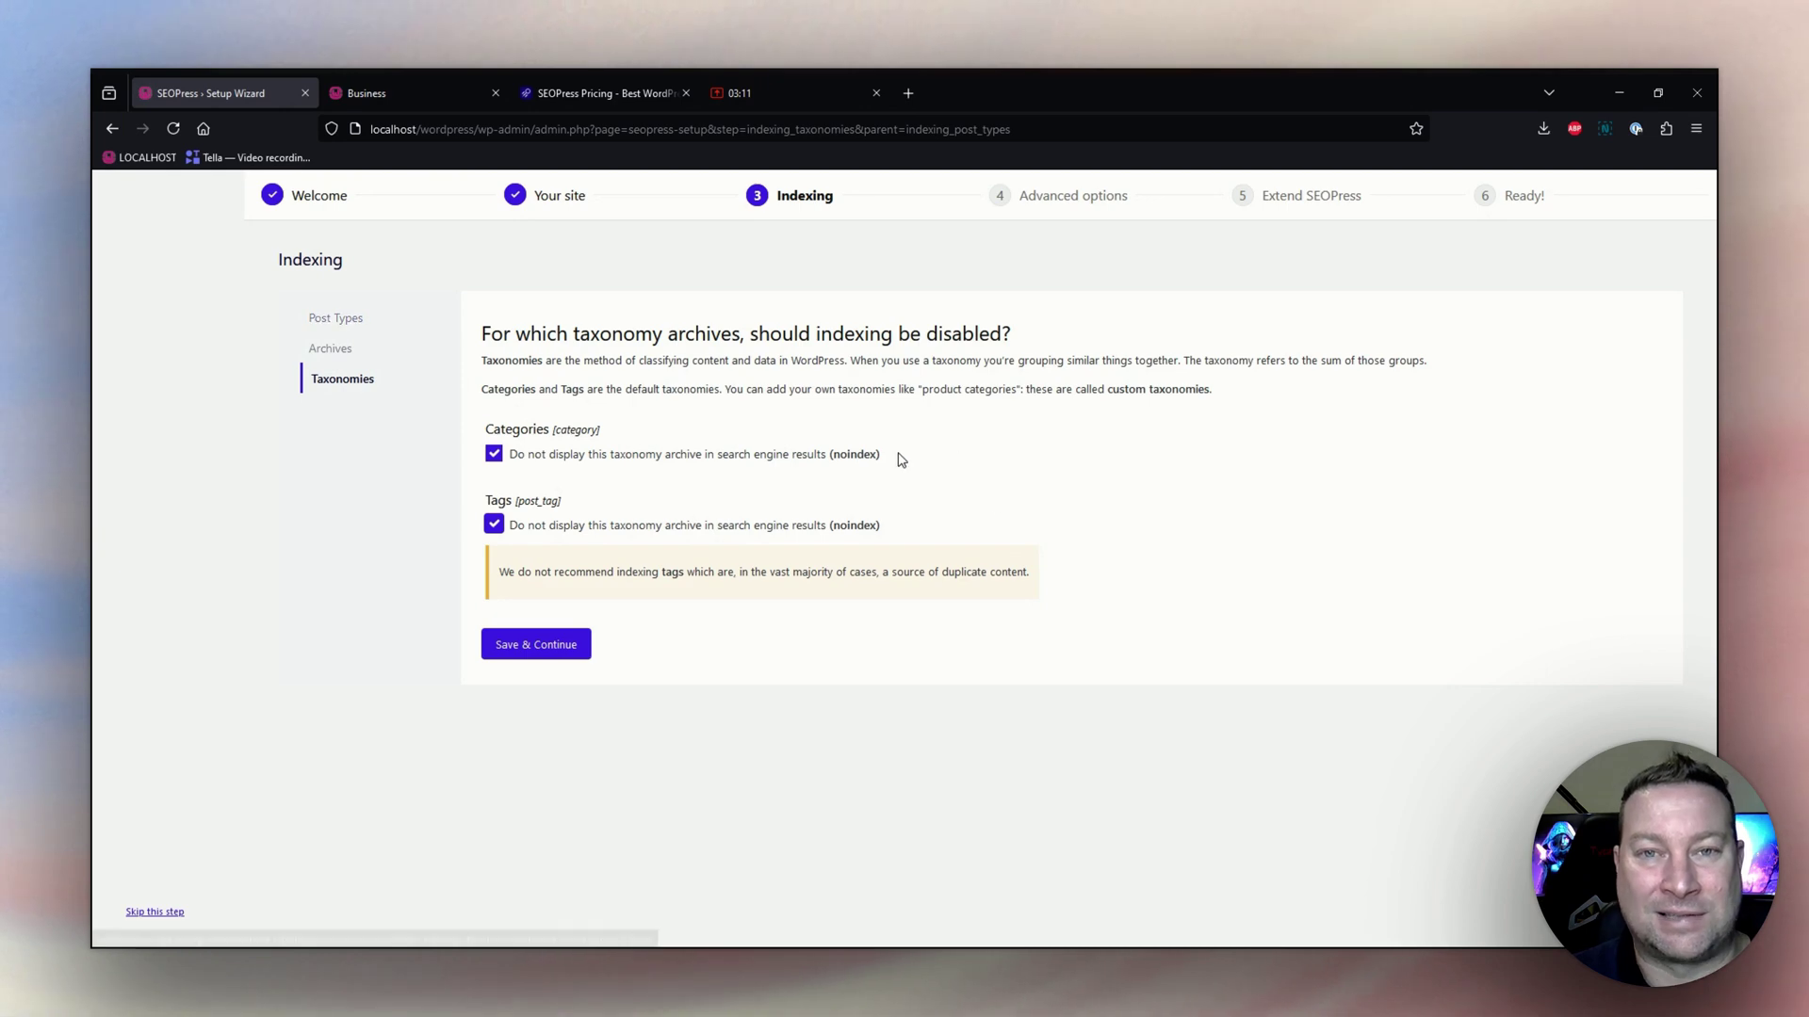
left_click(530, 651)
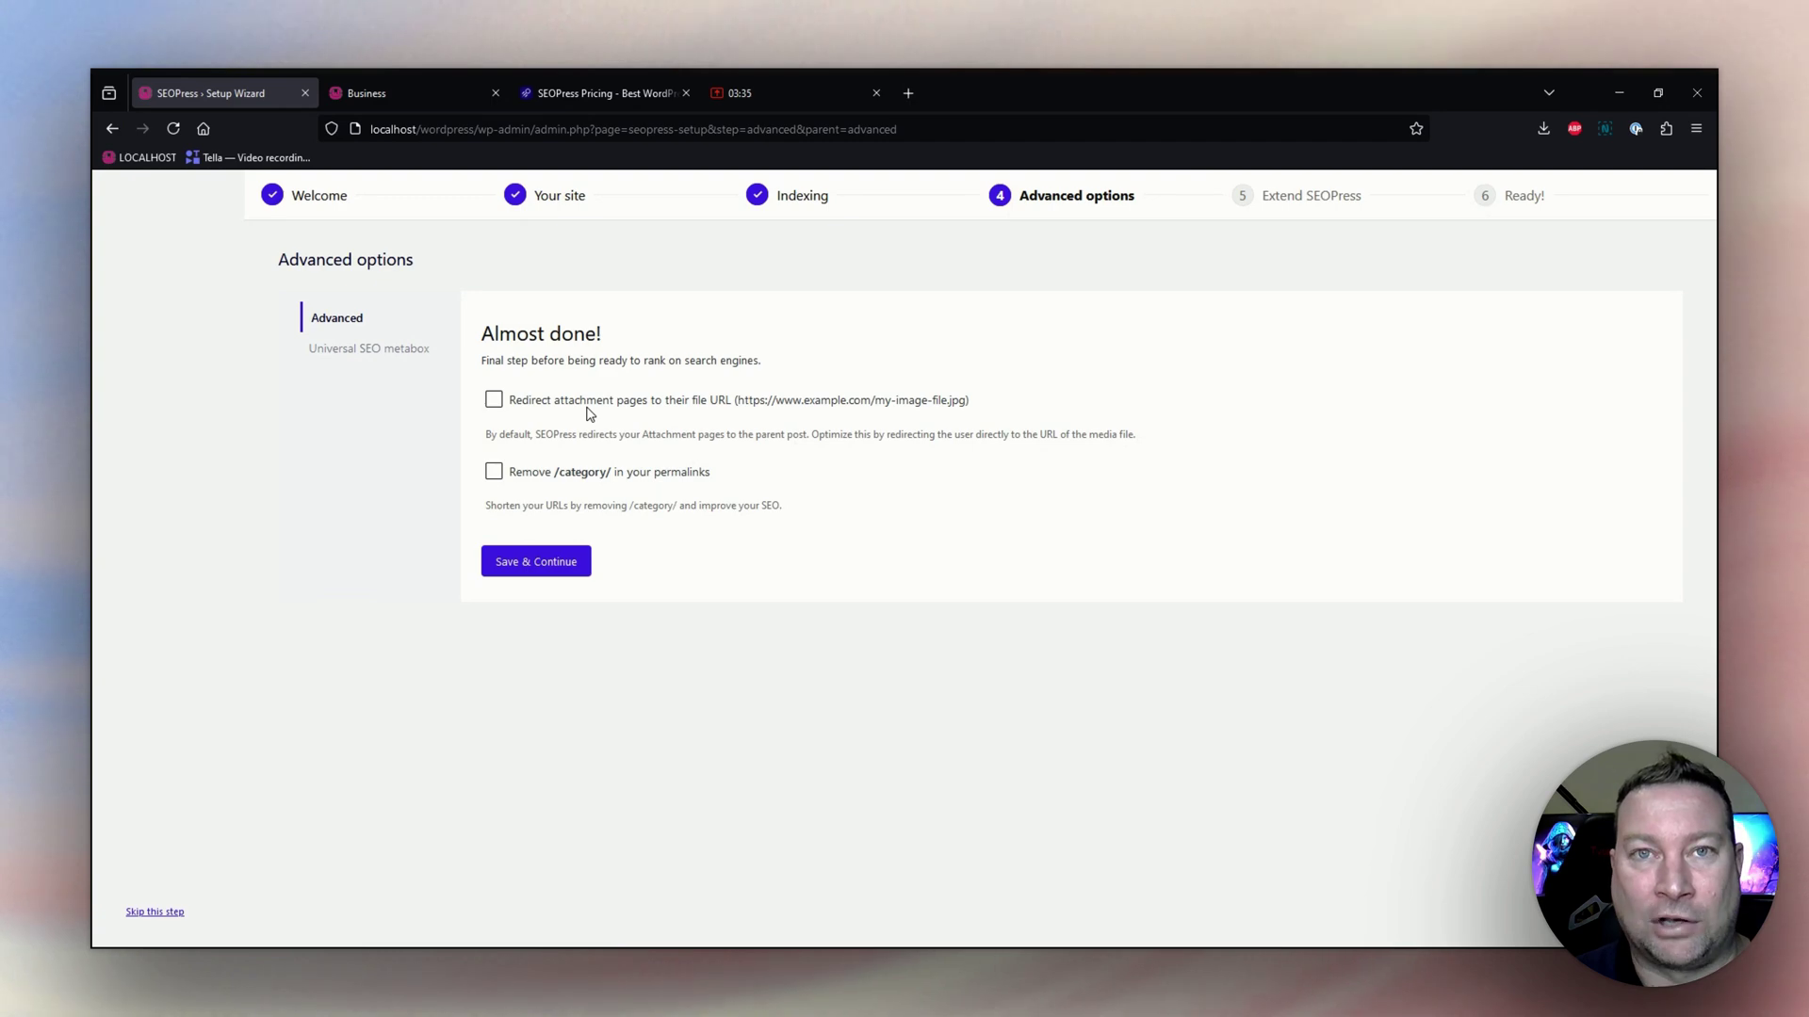
Enable attachment-page redirects and /category/ removal from permalinks, then save.
left_click(494, 399)
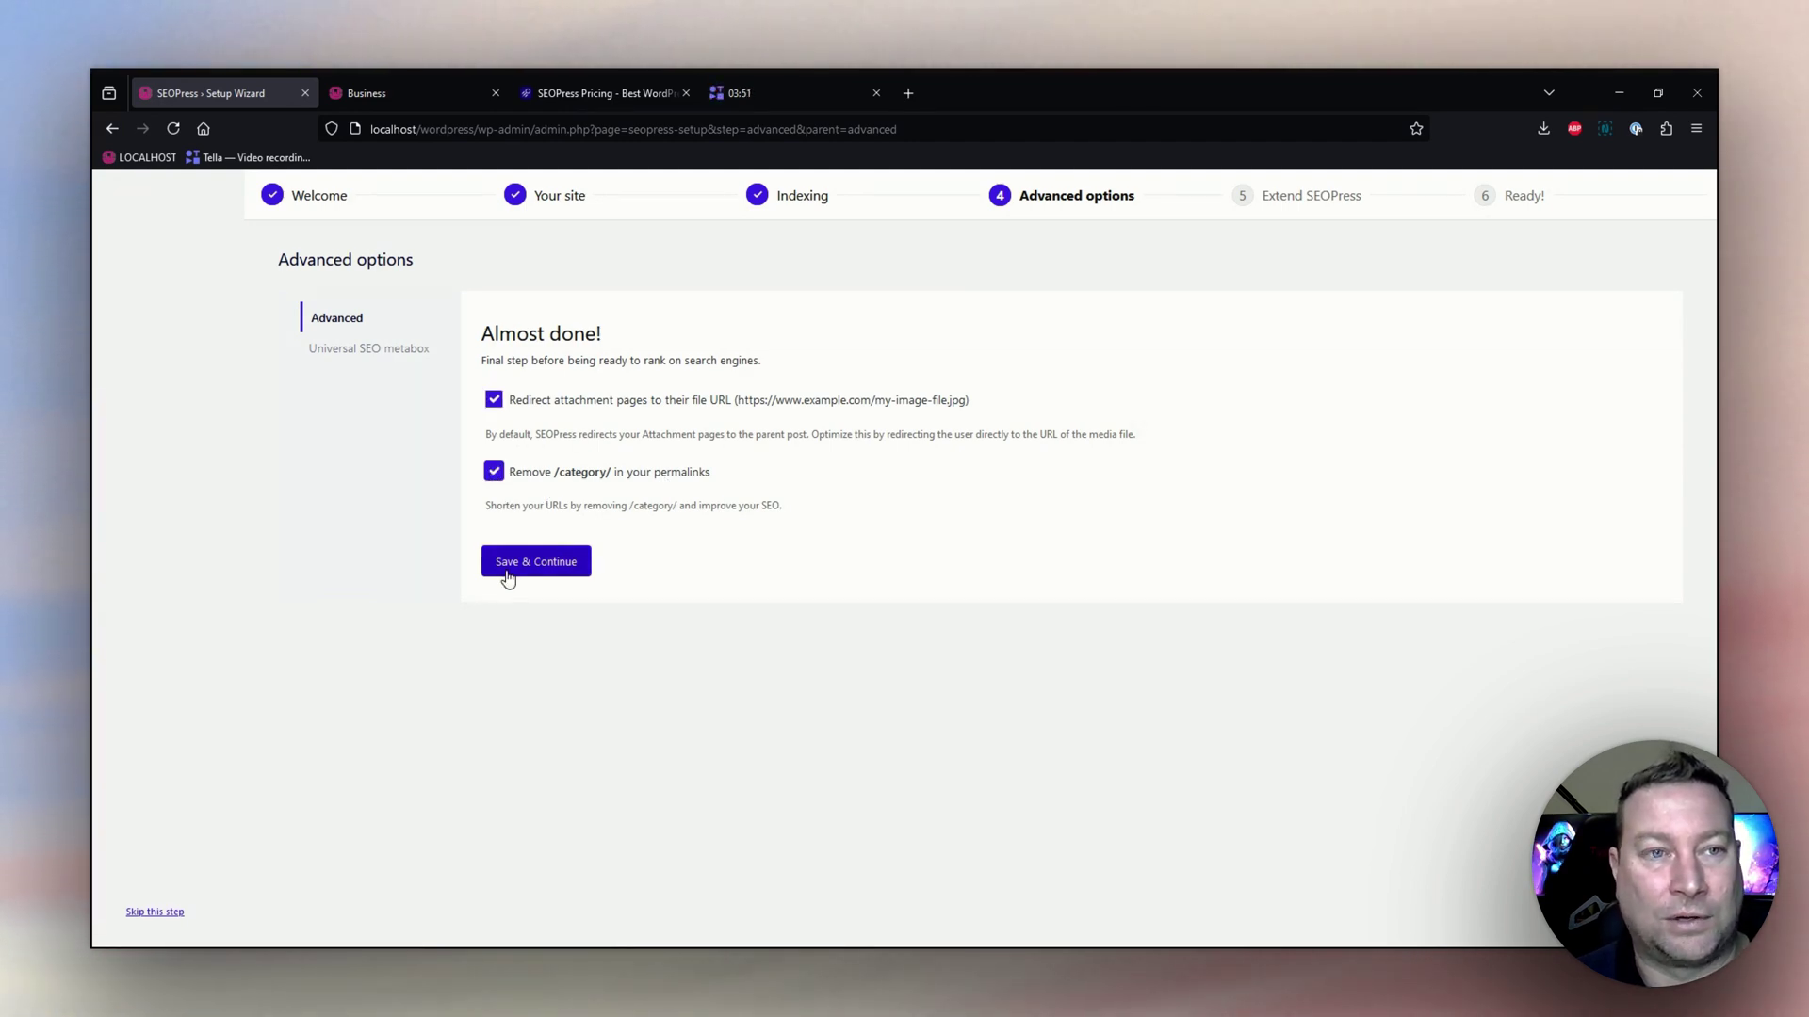
left_click(549, 565)
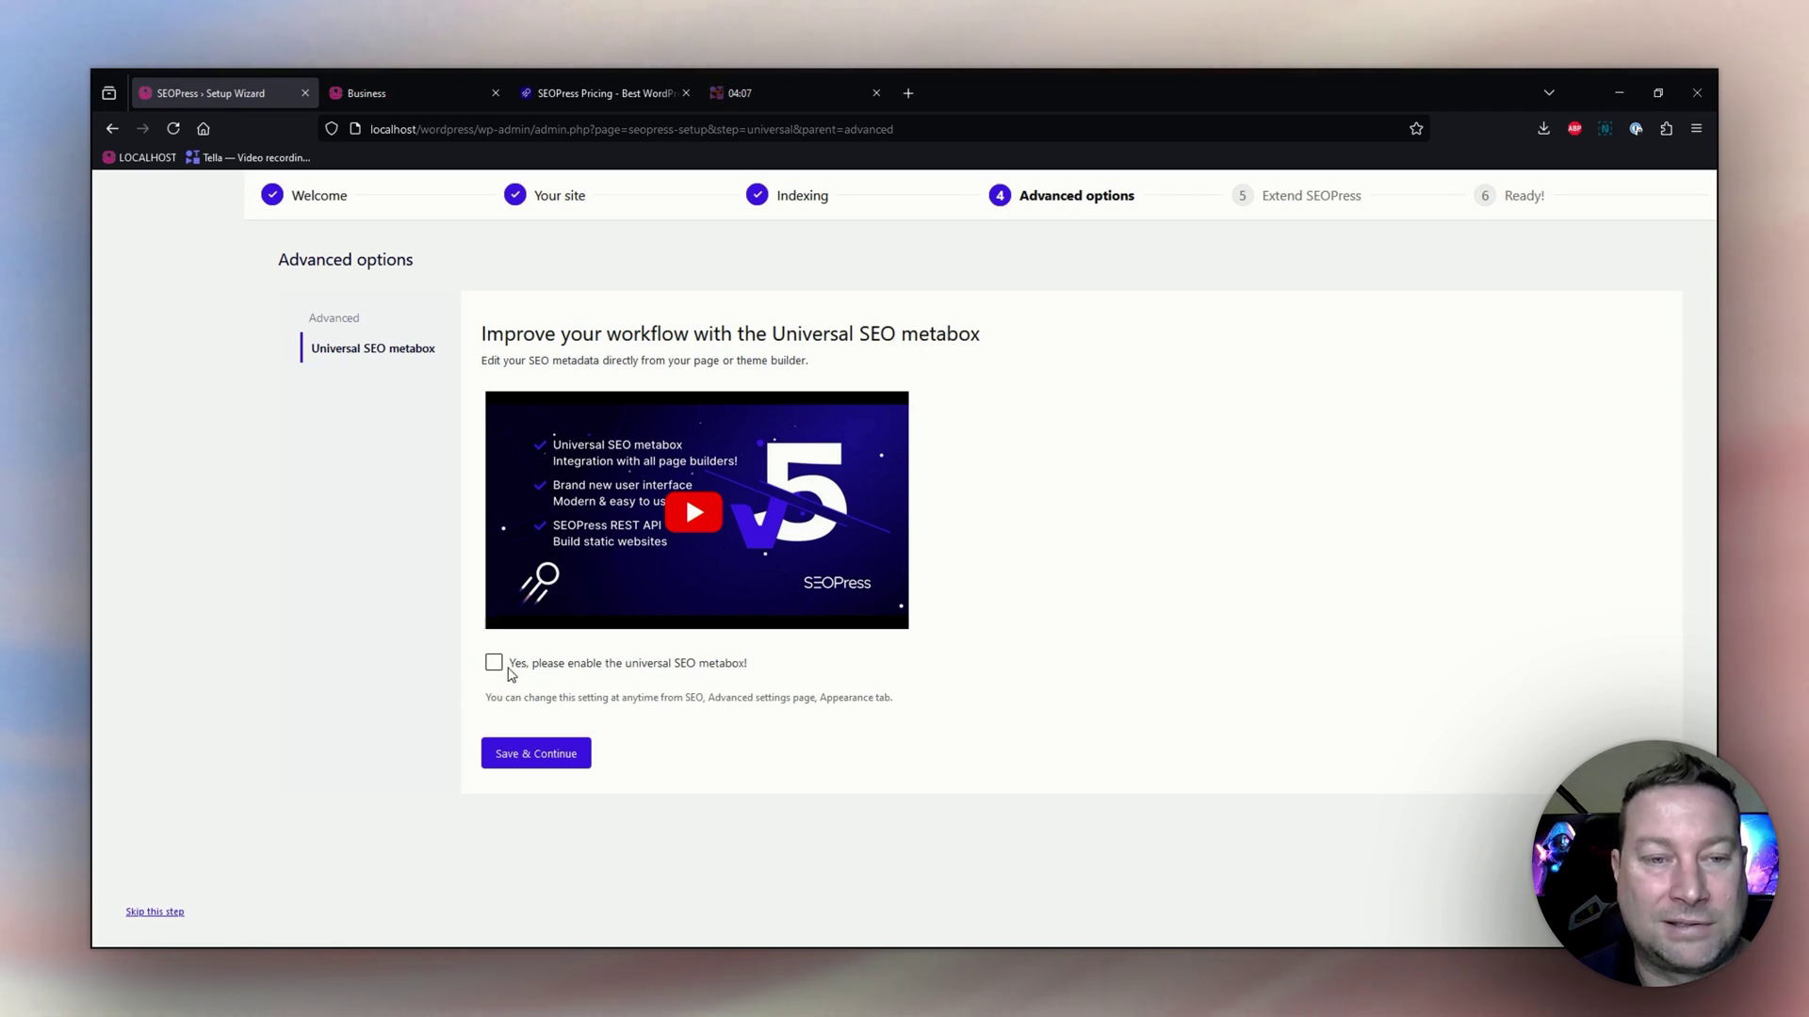
Keep the universal SEO metabox off and skip the Extend SEOPress premium offer.
left_click(517, 759)
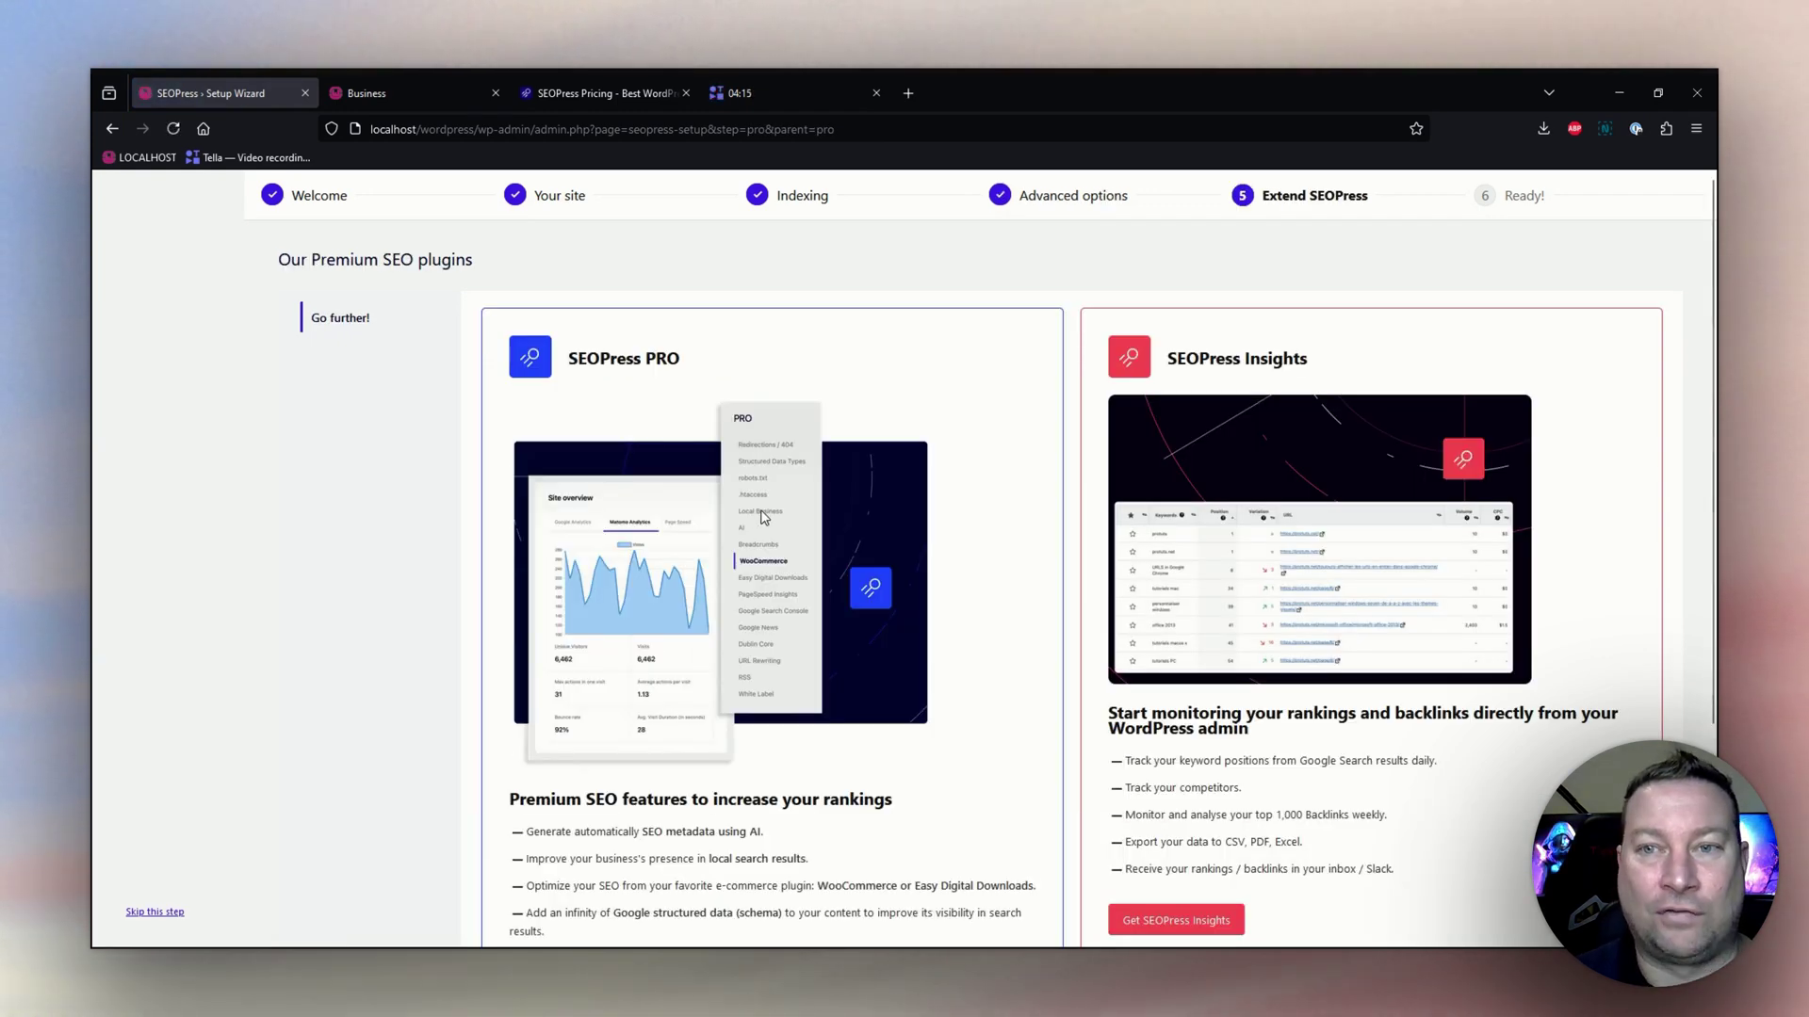
scroll(613, 663, "down", 1)
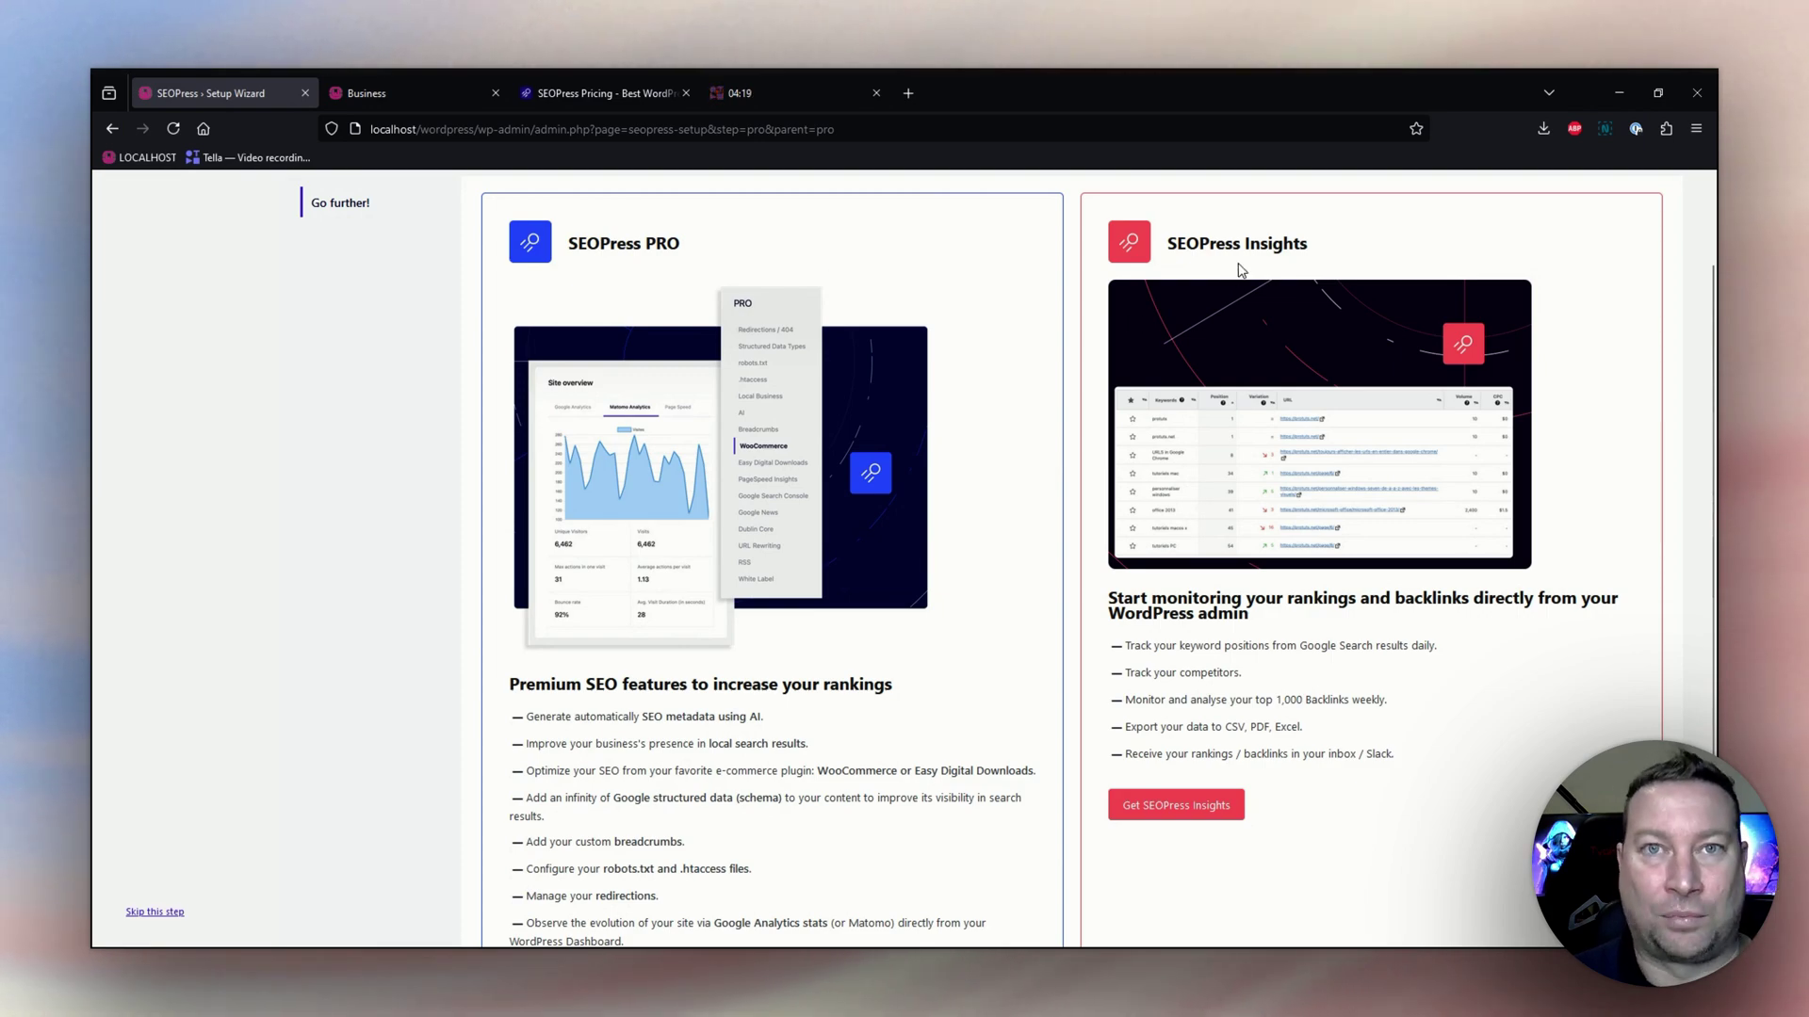
scroll(1125, 436, "down", 1)
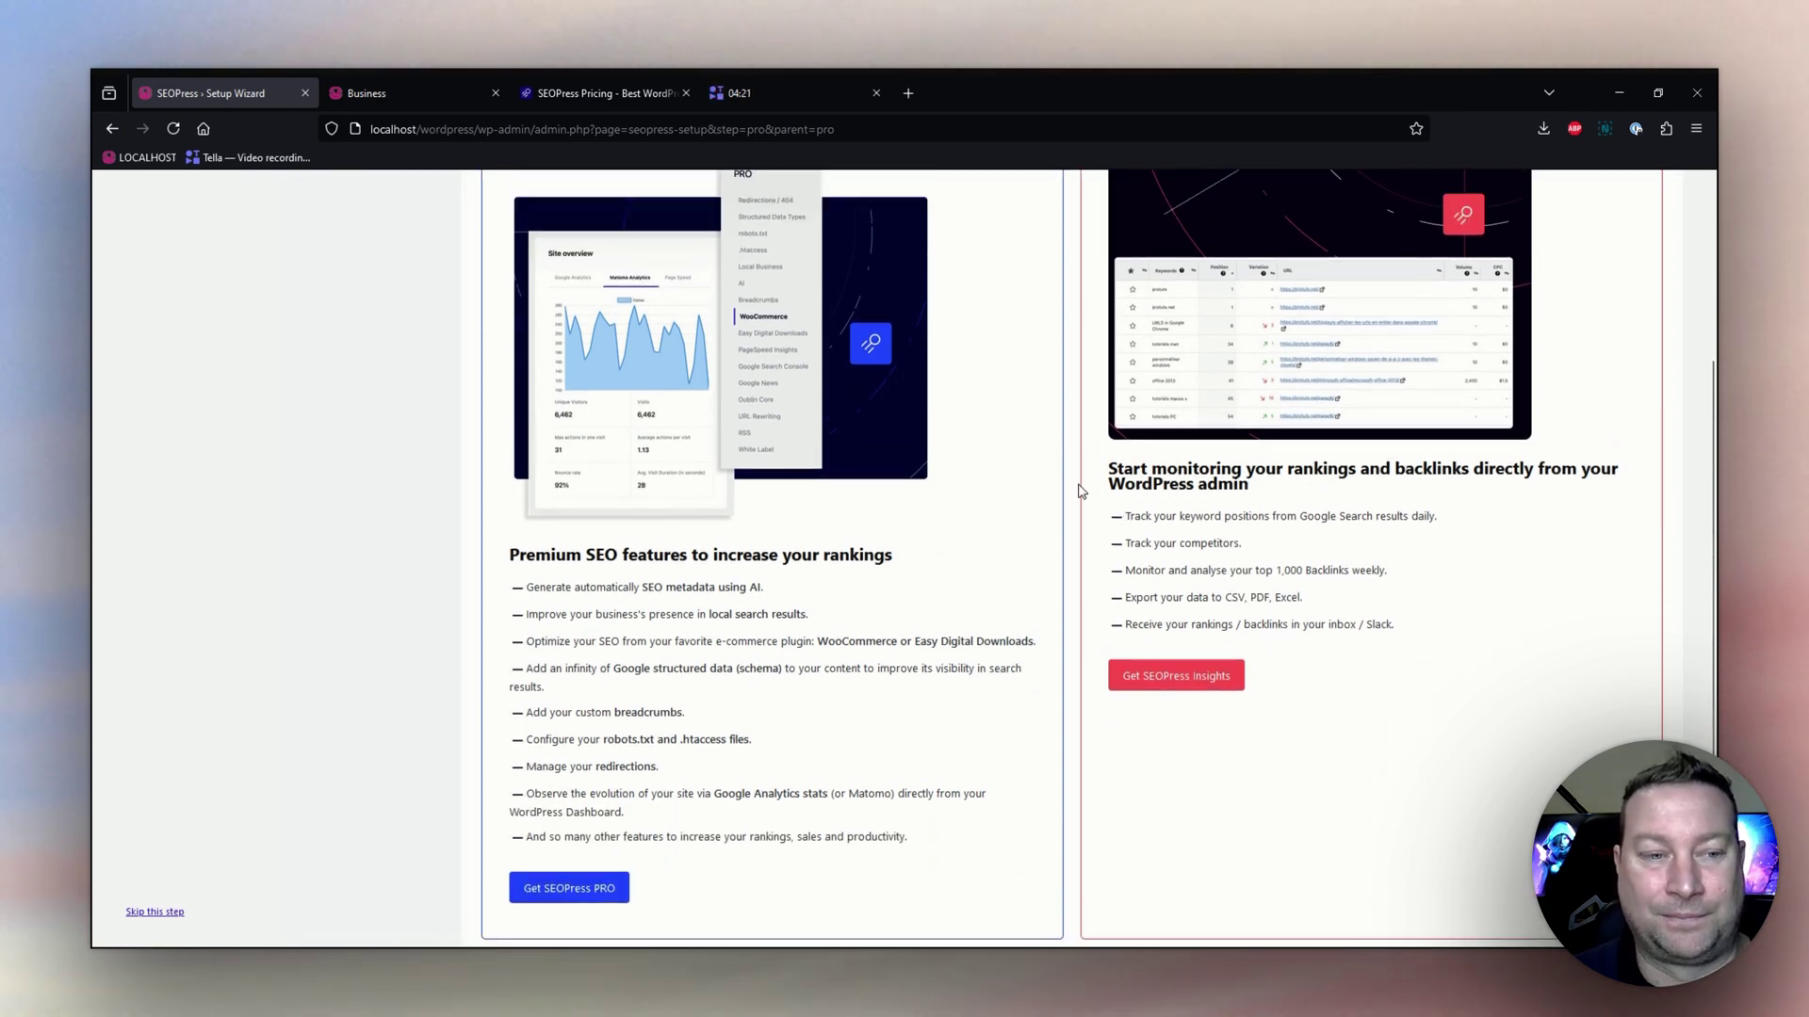
scroll(1078, 489, "up", 2)
scroll(1078, 489, "down", 3)
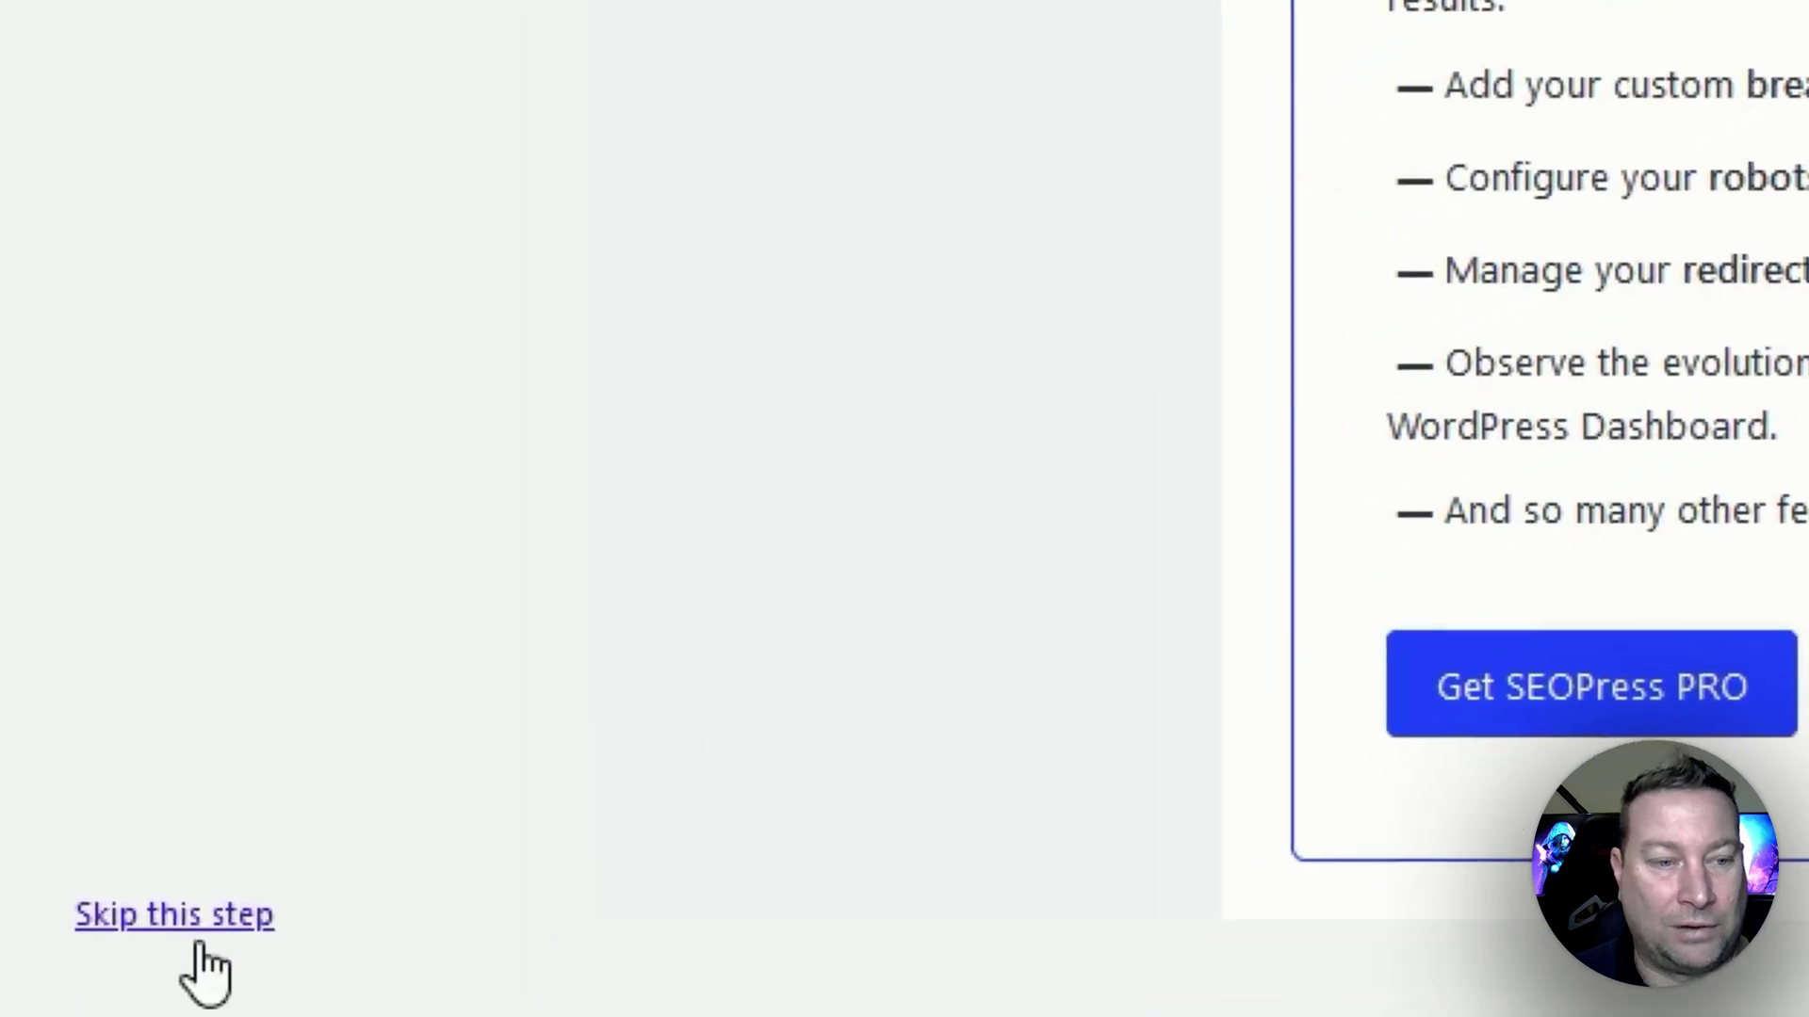
left_click(162, 915)
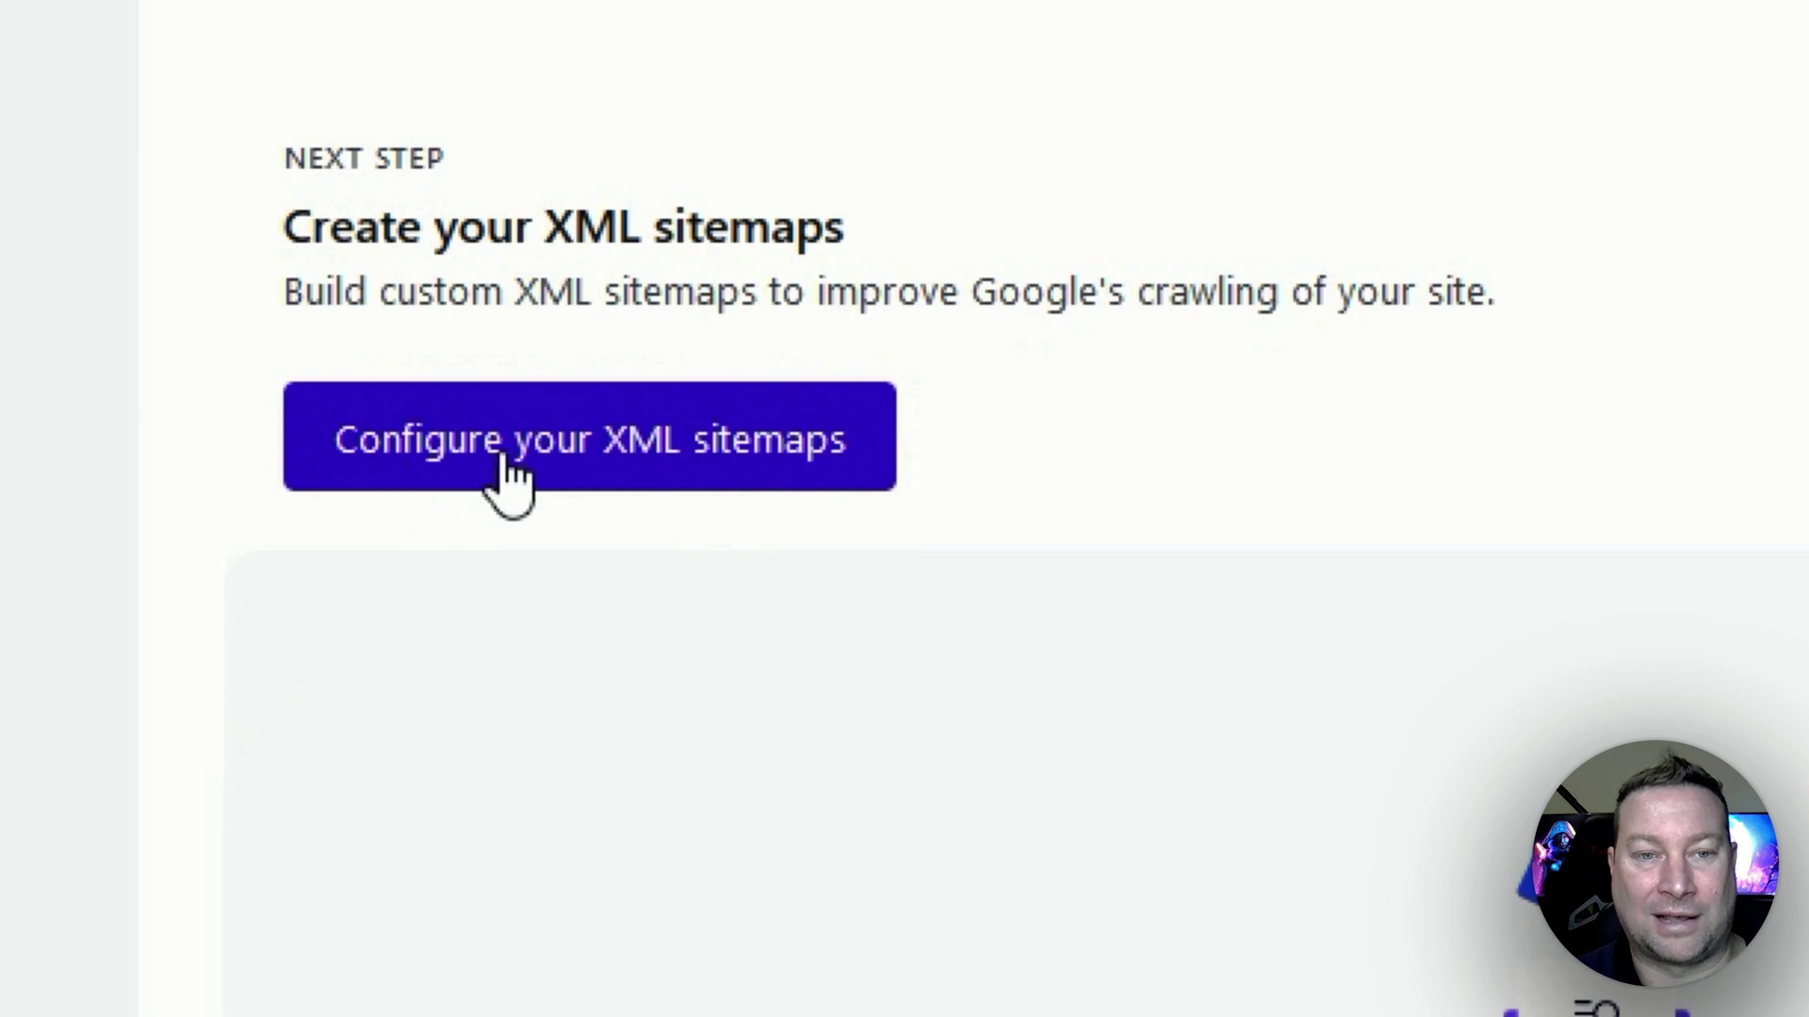
Enable the HTML sitemap with XML and image sitemaps kept on, and save the sitemap settings.
left_click(678, 475)
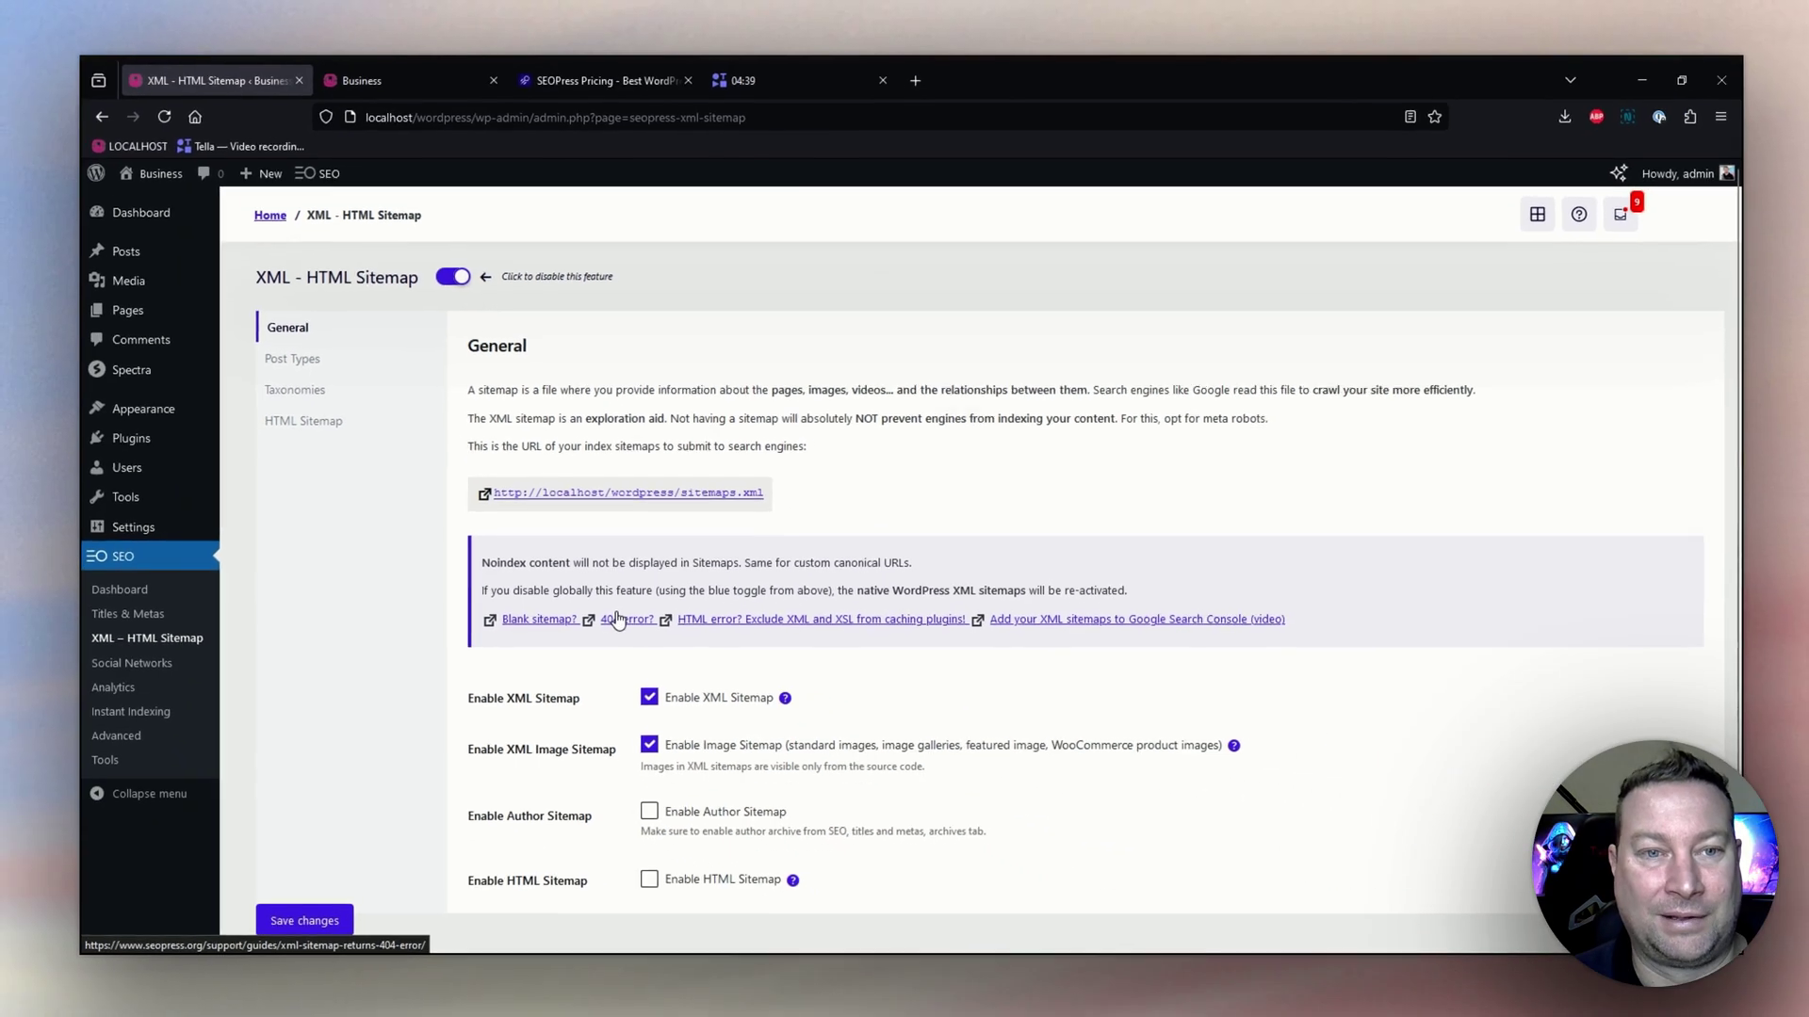
scroll(622, 603, "down", 2)
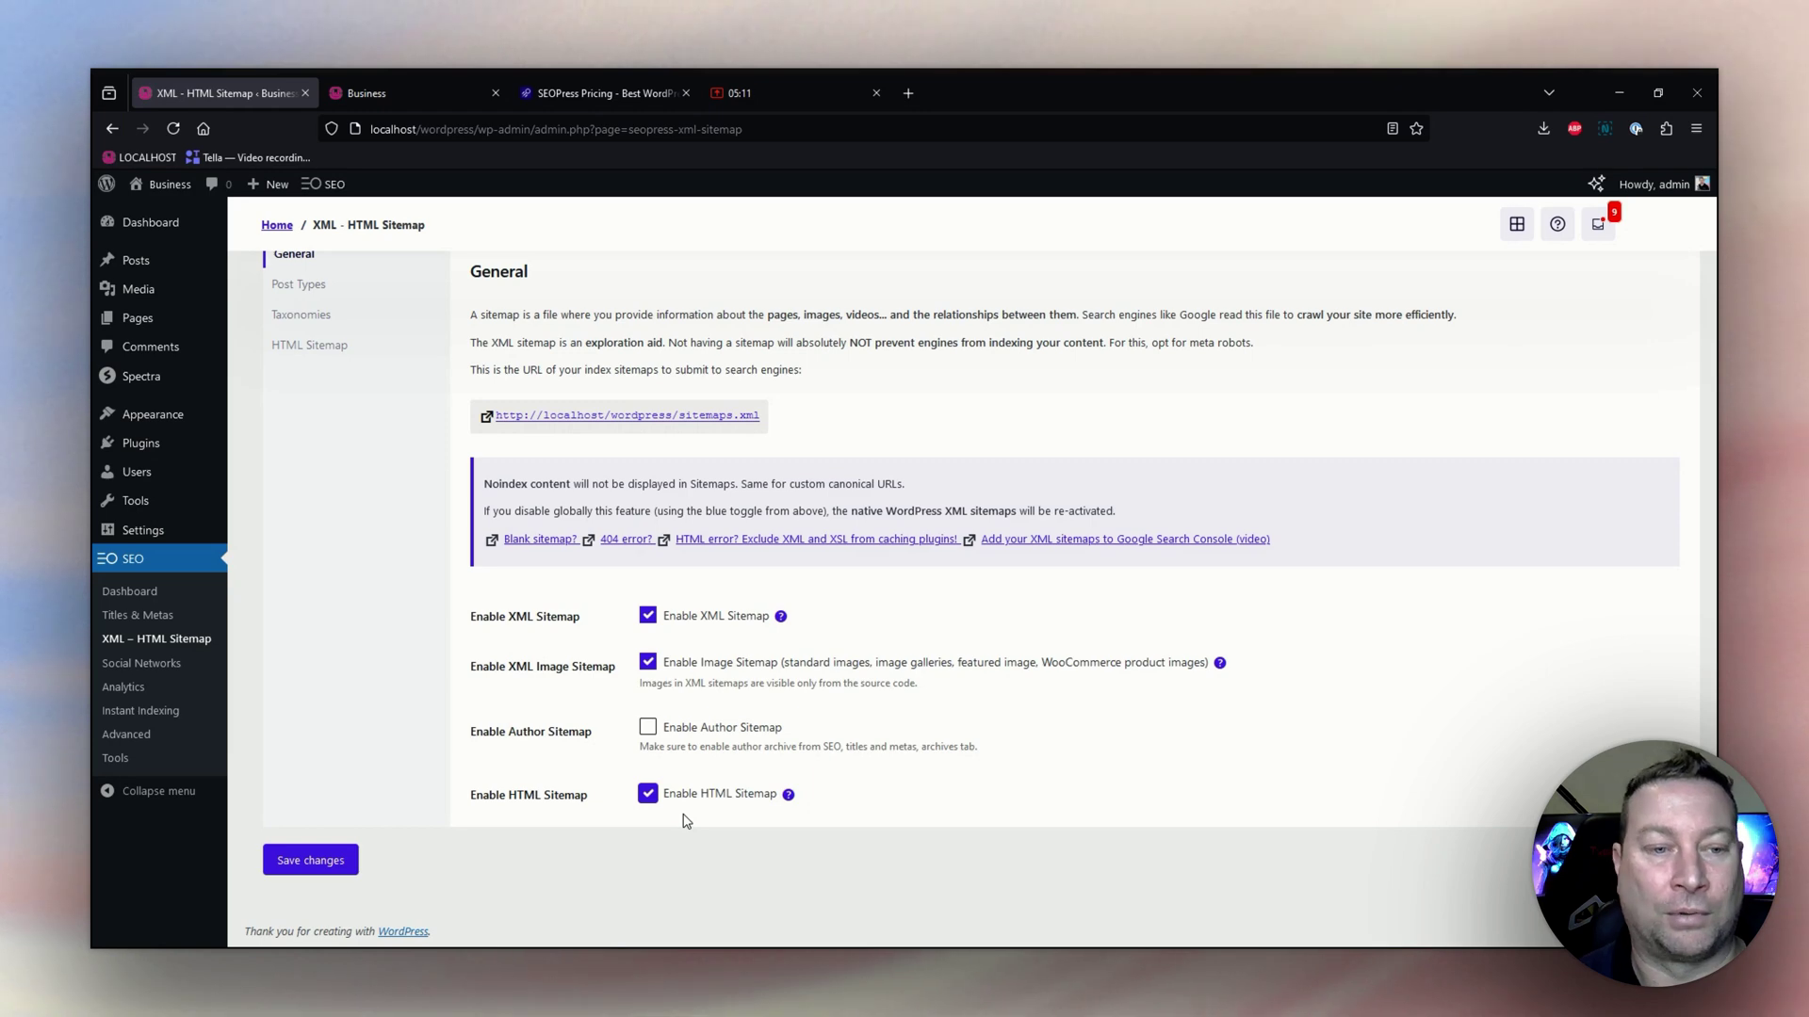
left_click(315, 874)
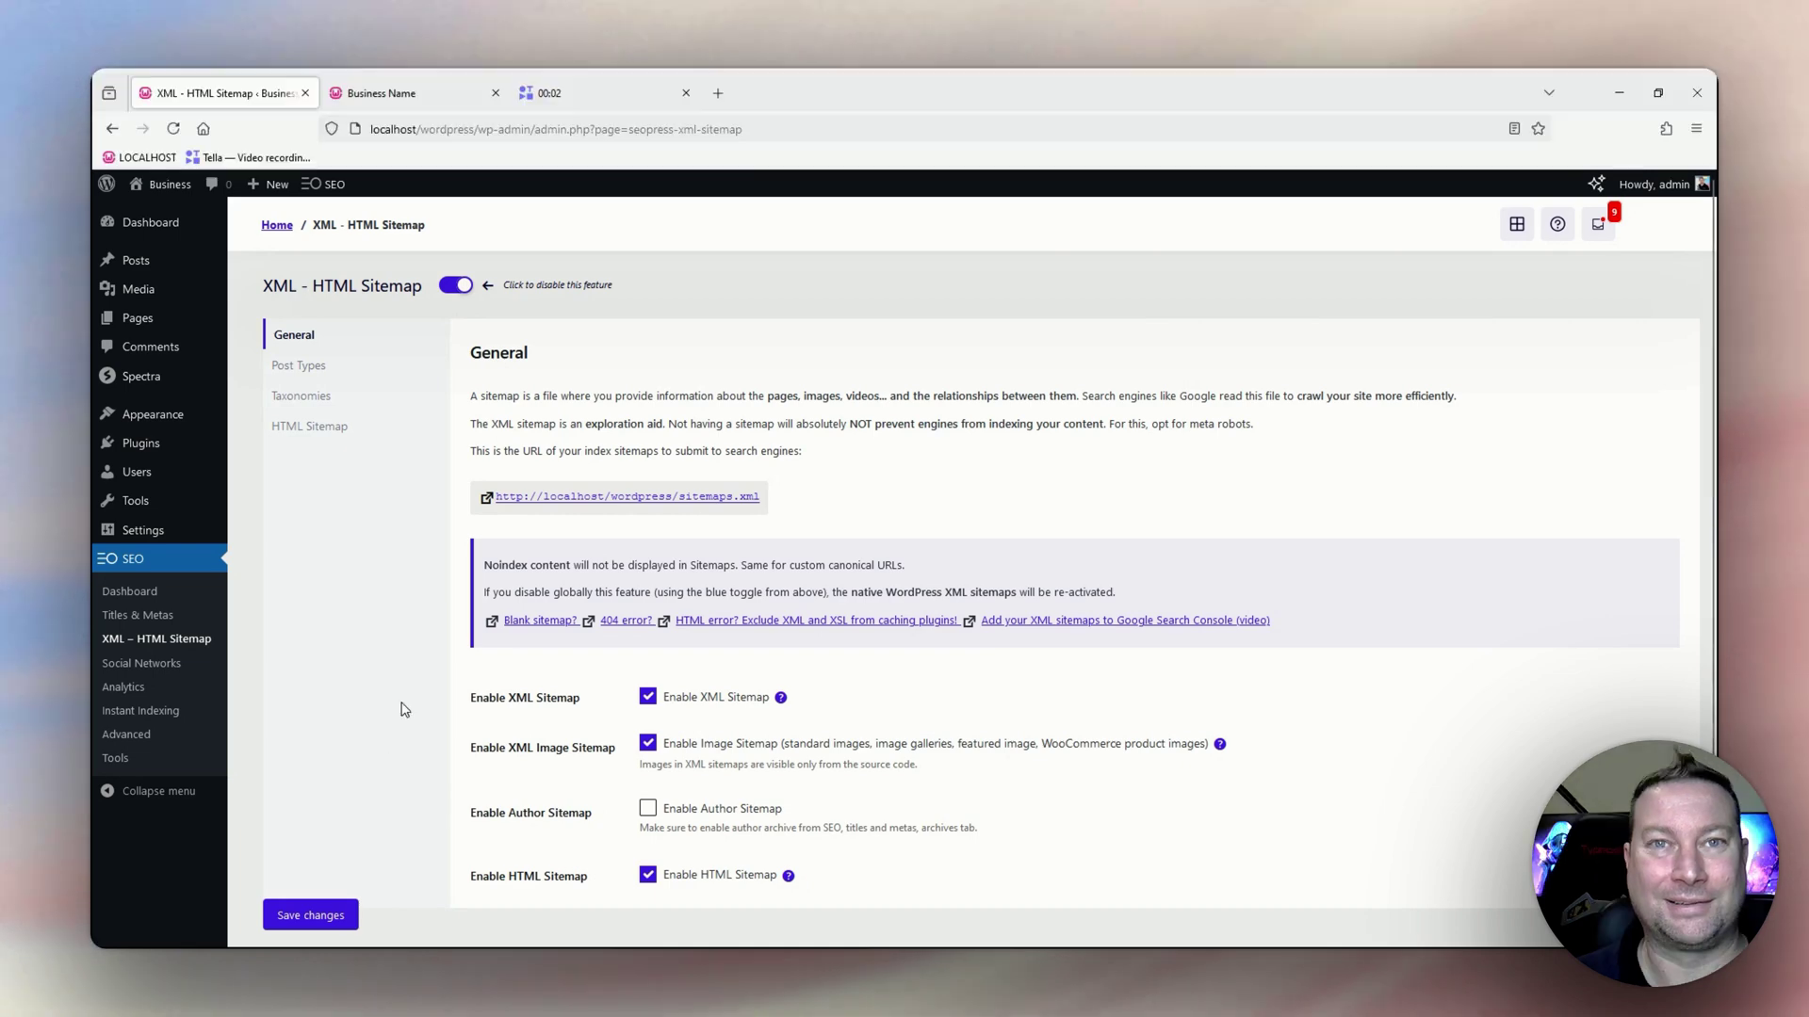
left_click(133, 591)
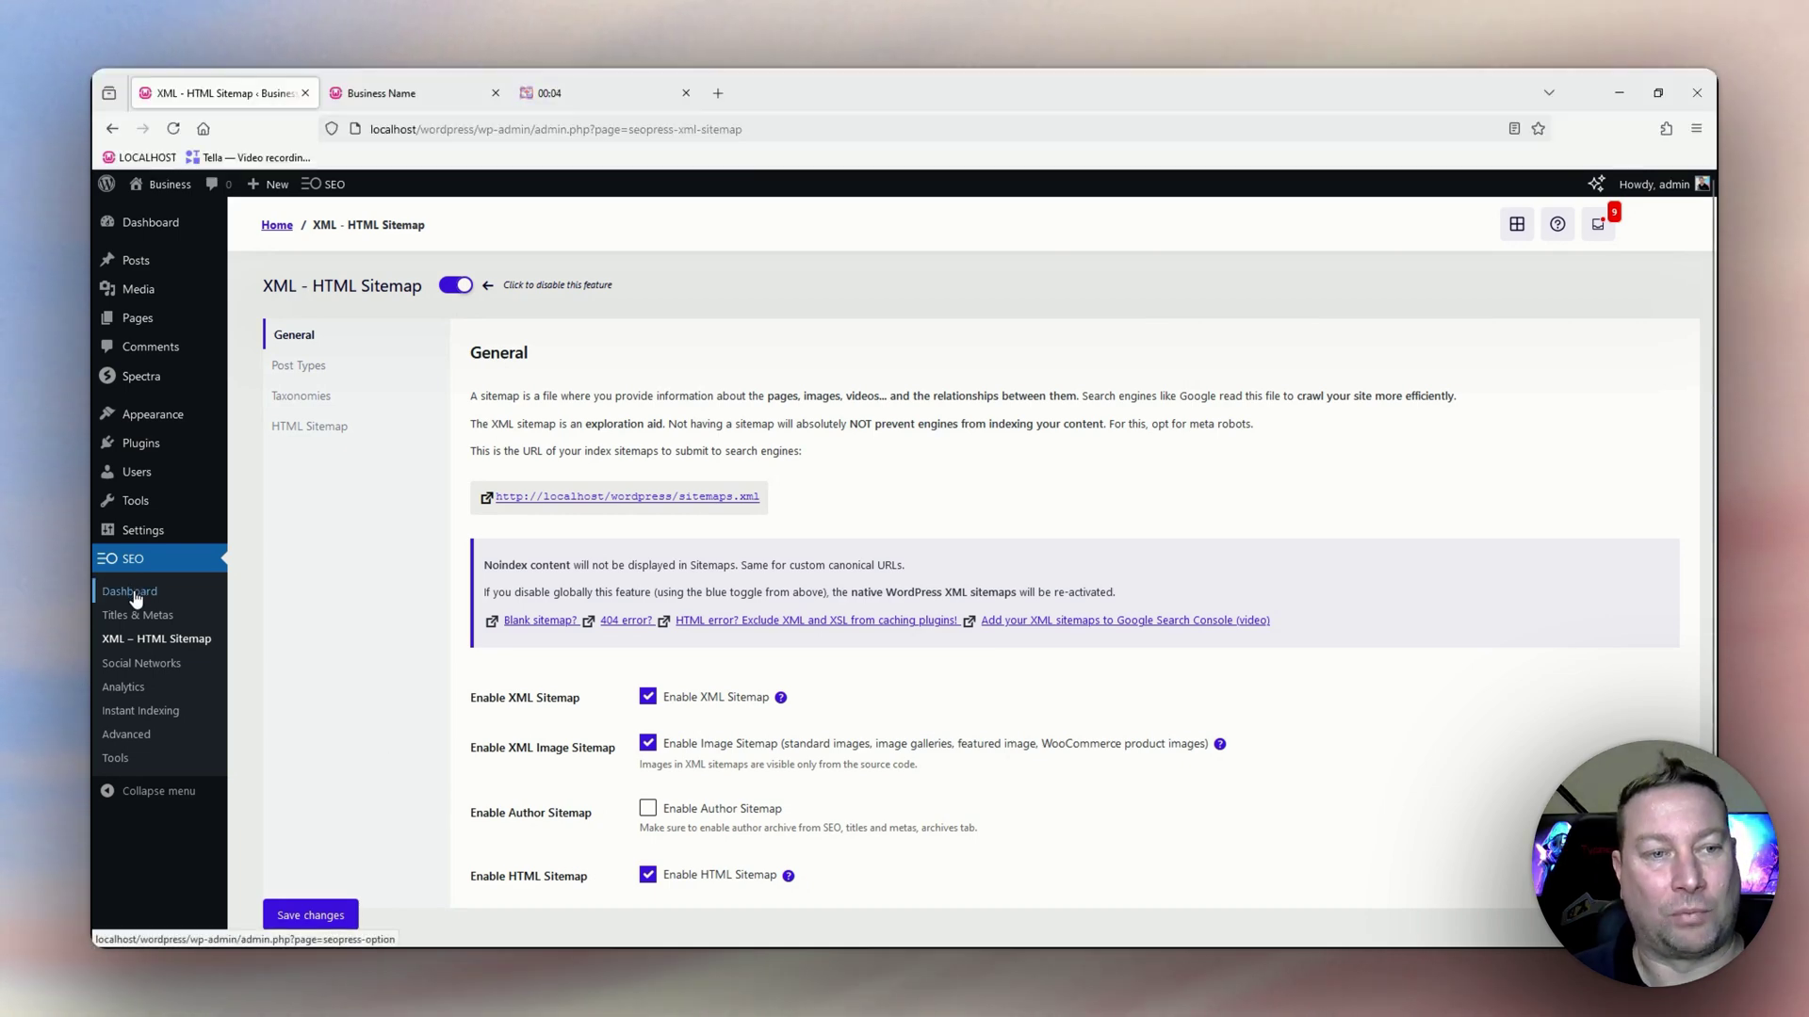
scroll(371, 666, "down", 3)
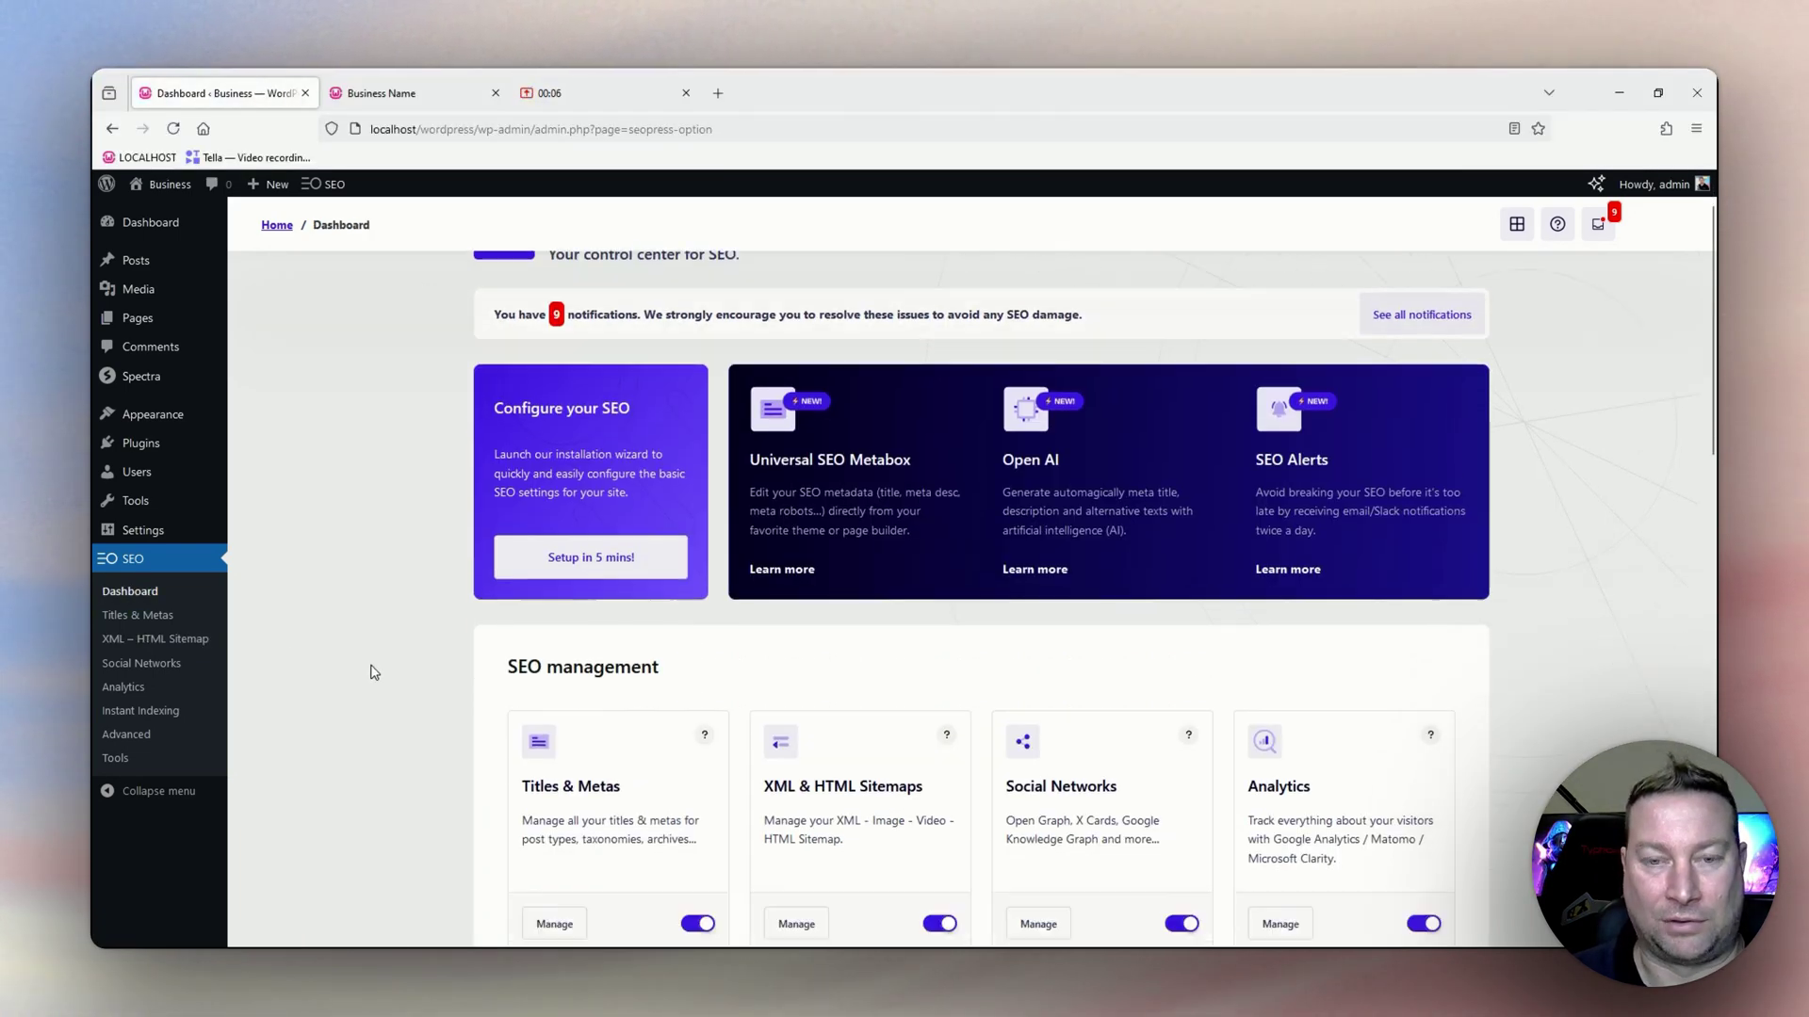
scroll(374, 672, "down", 1)
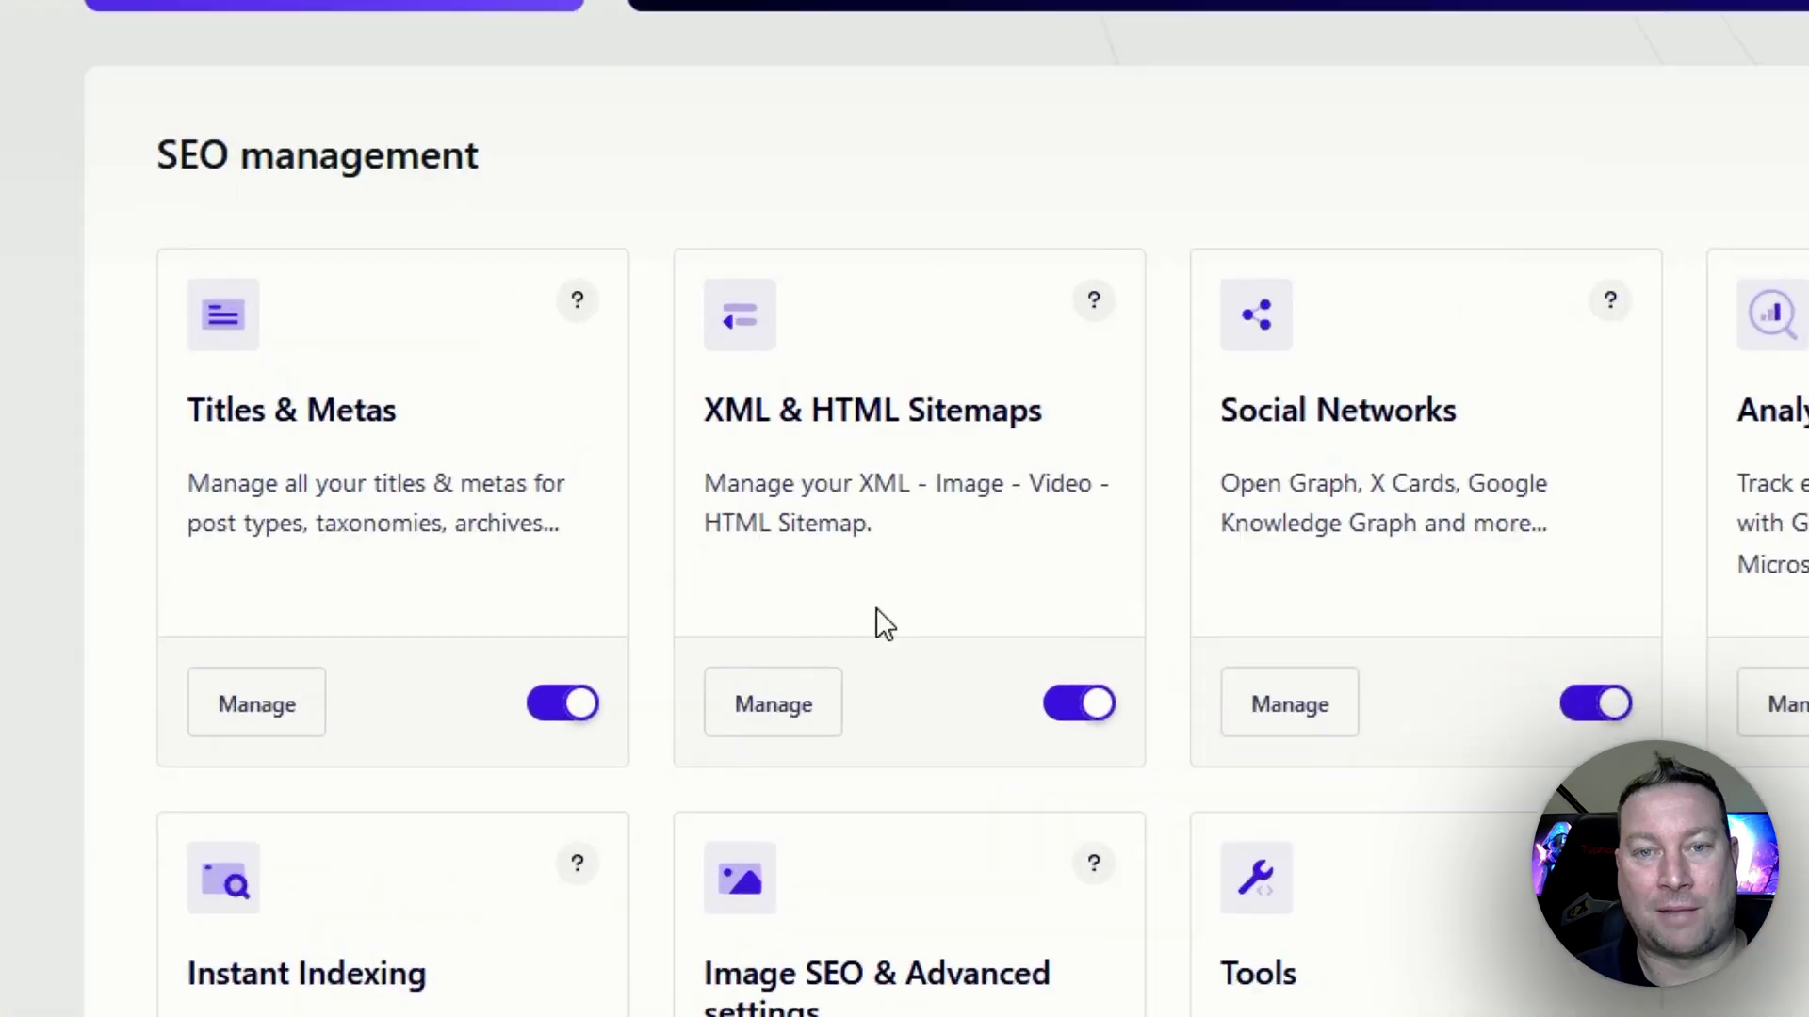
left_click(796, 600)
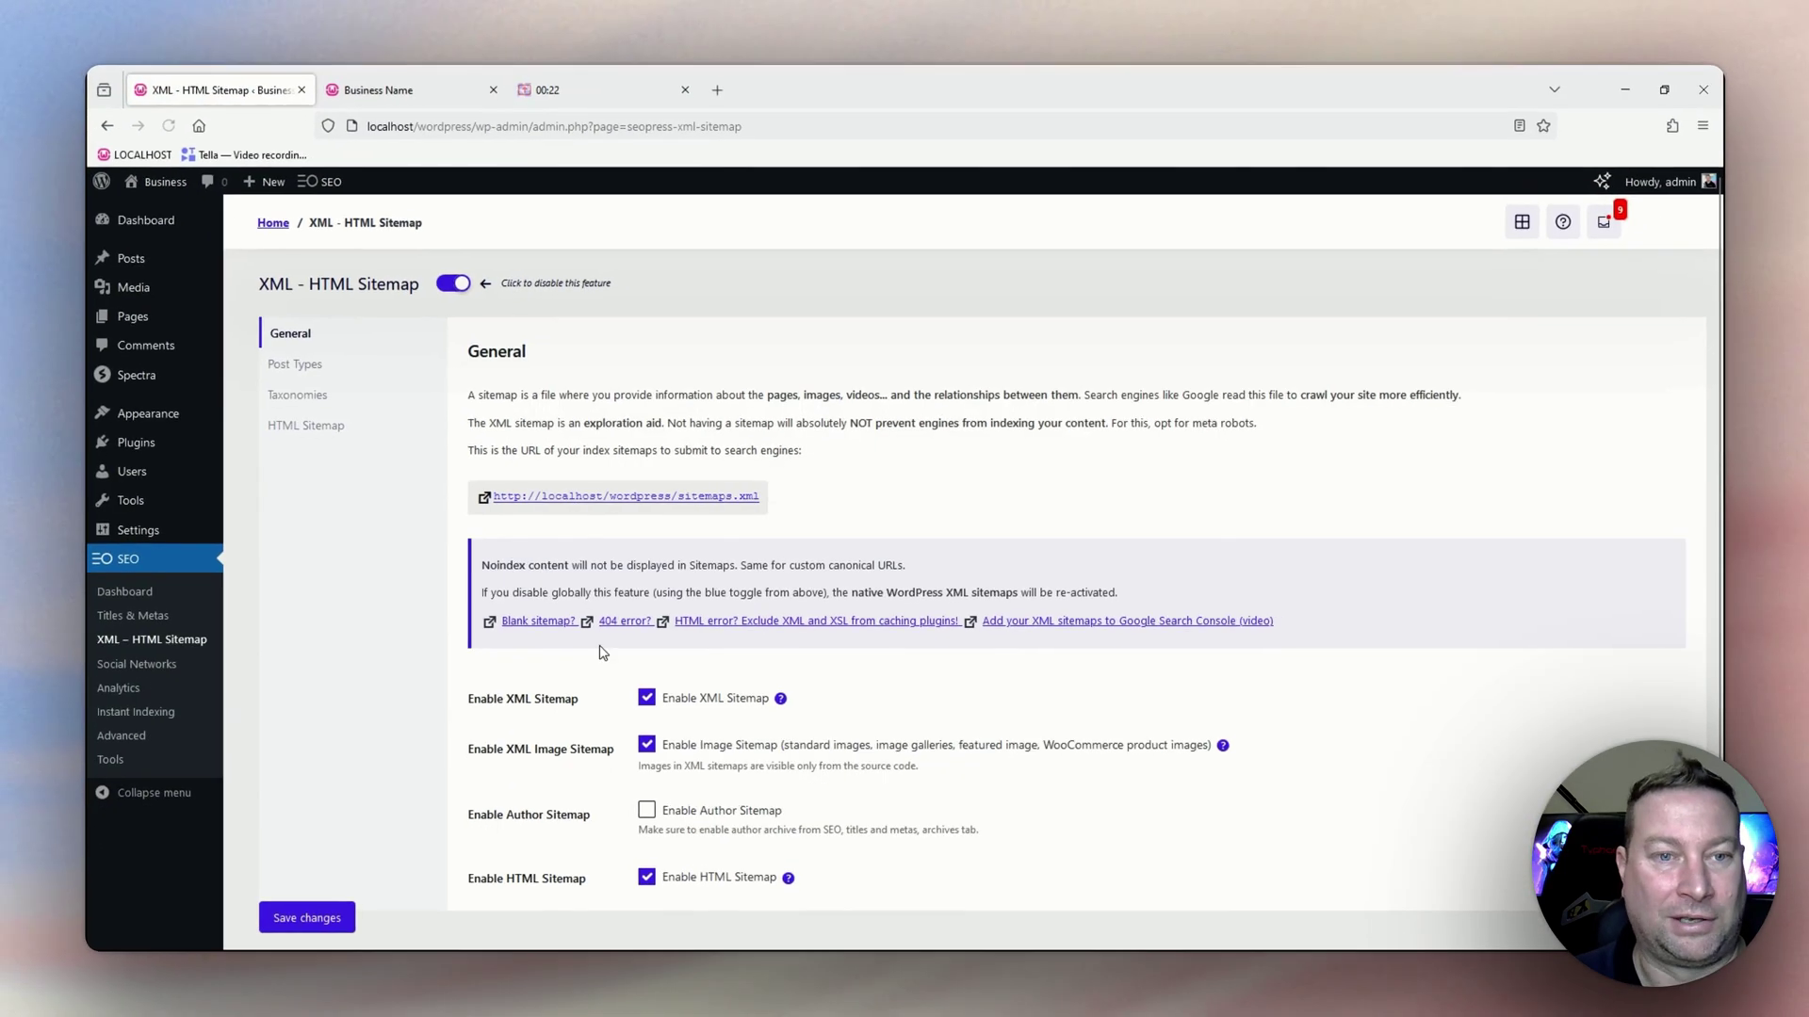
scroll(627, 784, "down", 1)
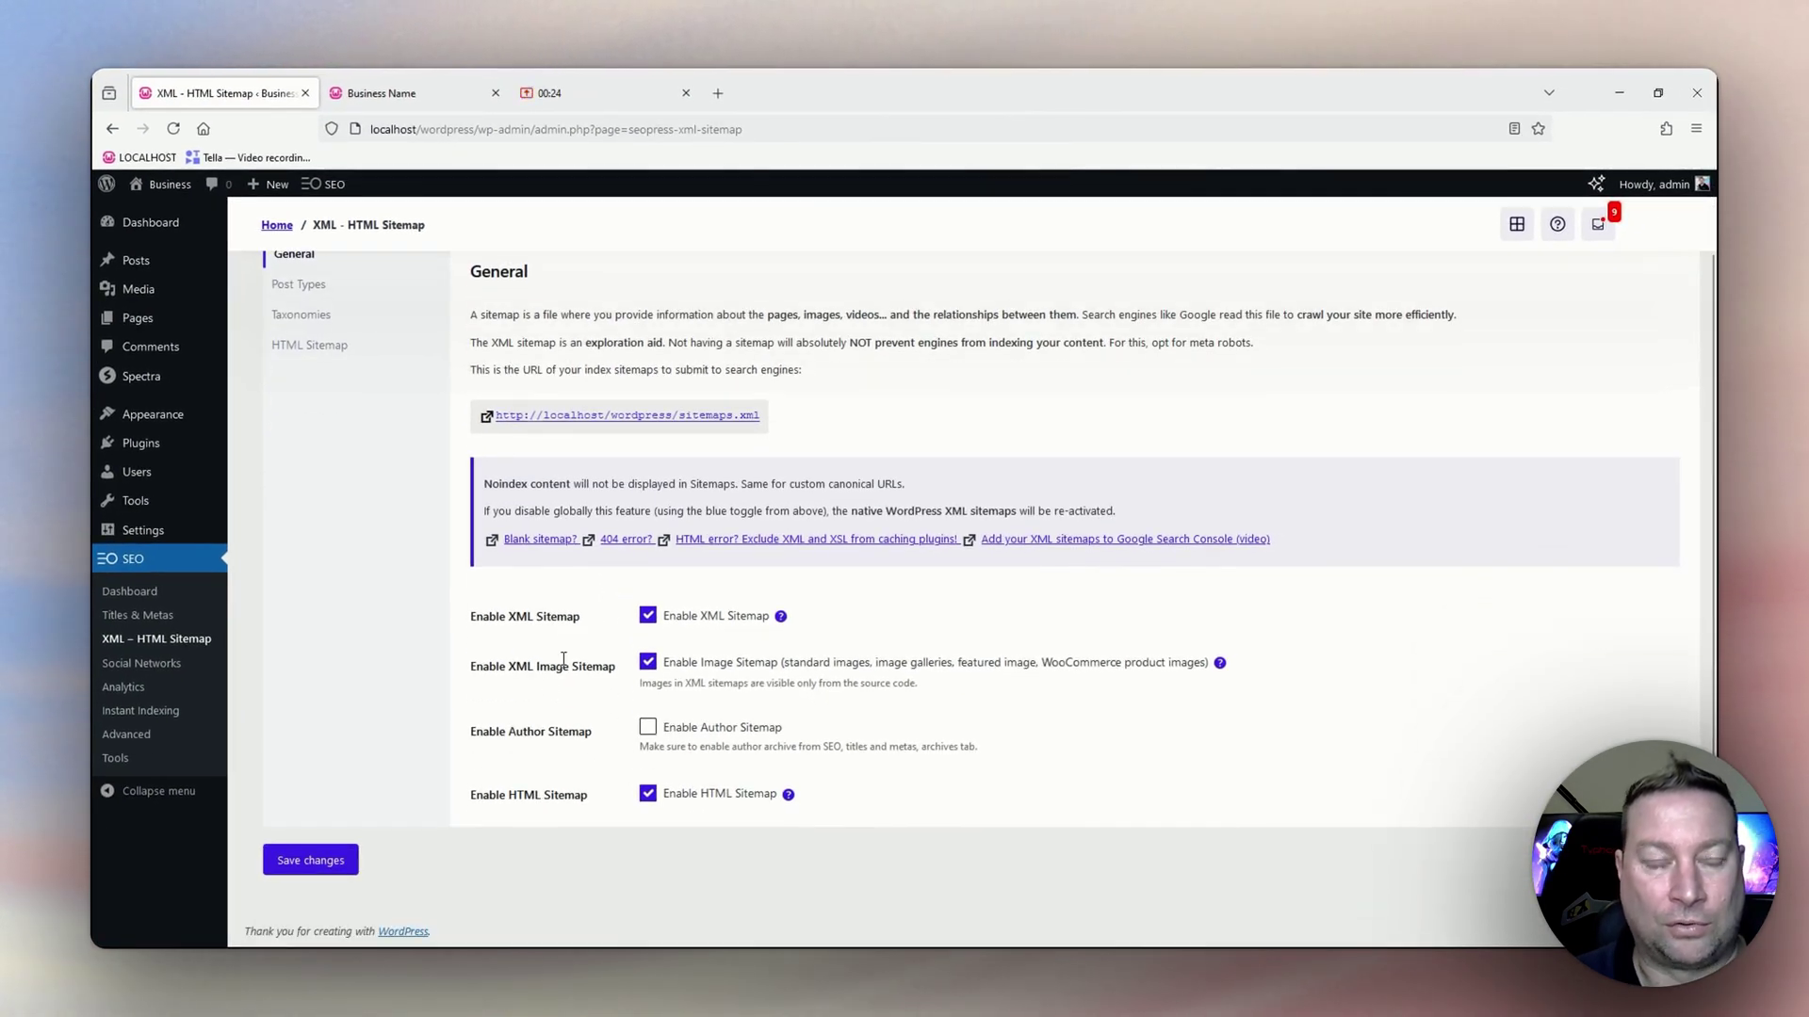
left_click(123, 626)
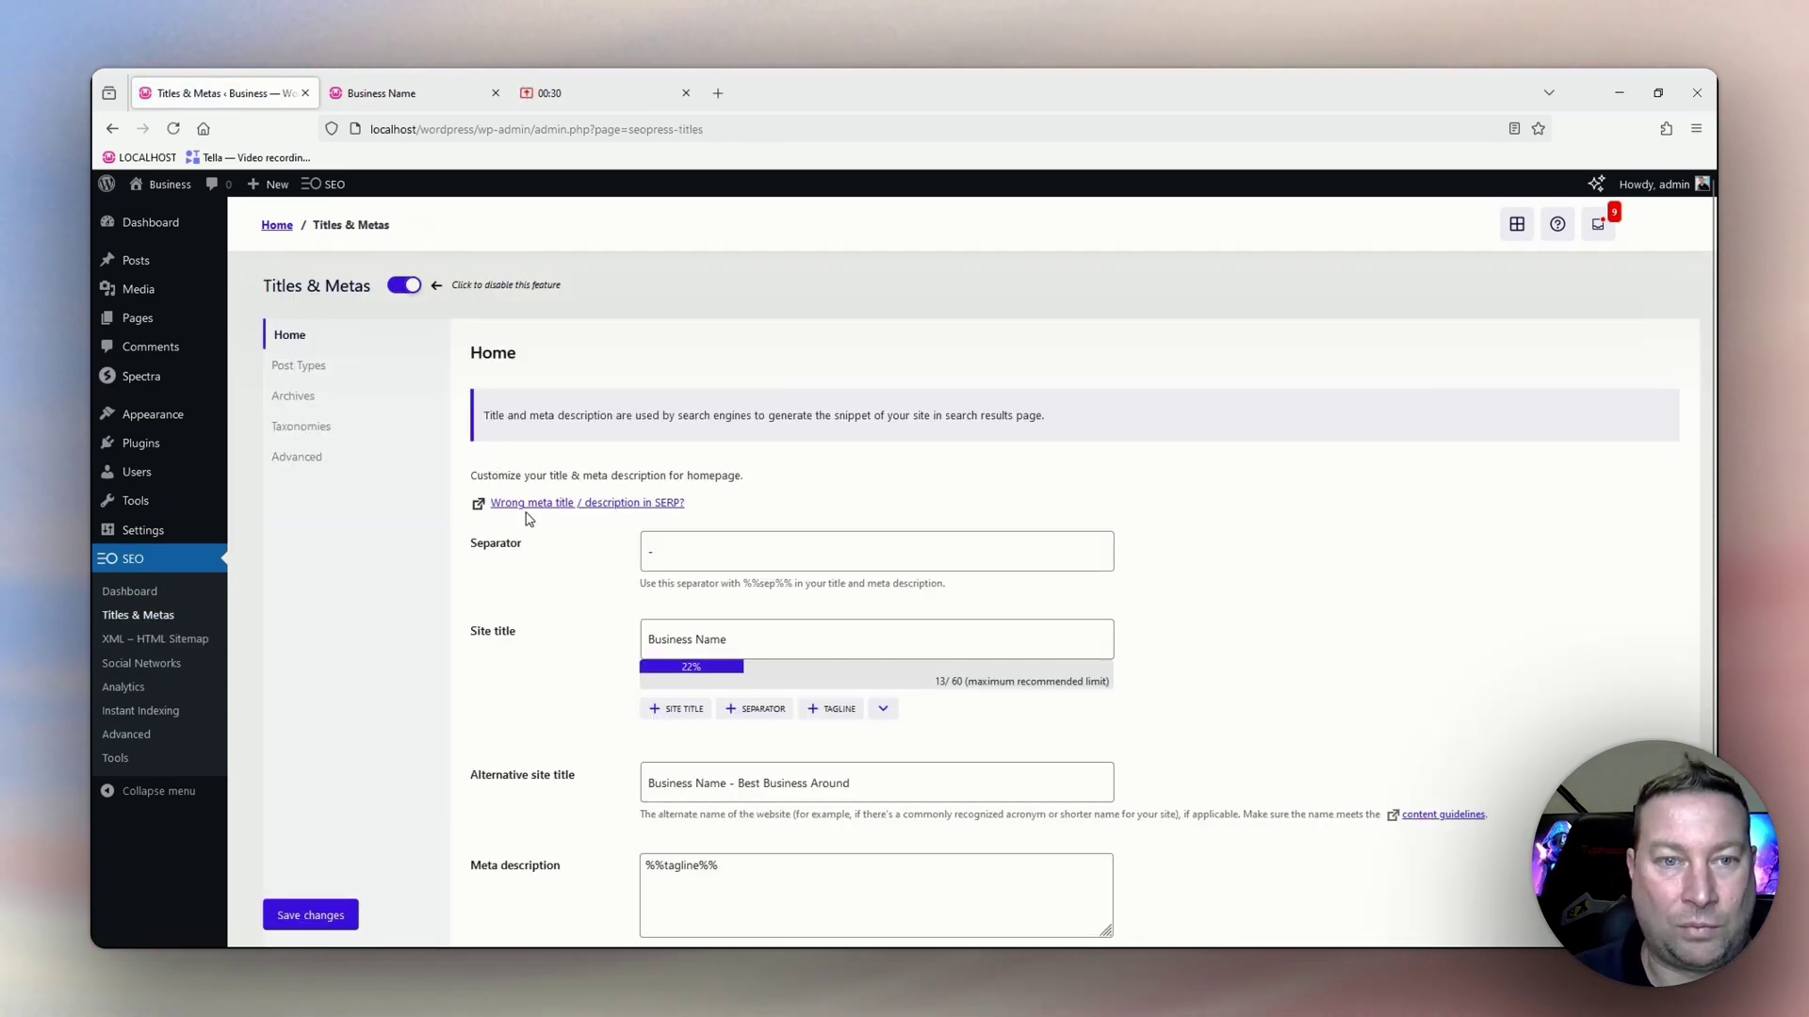
scroll(539, 544, "down", 2)
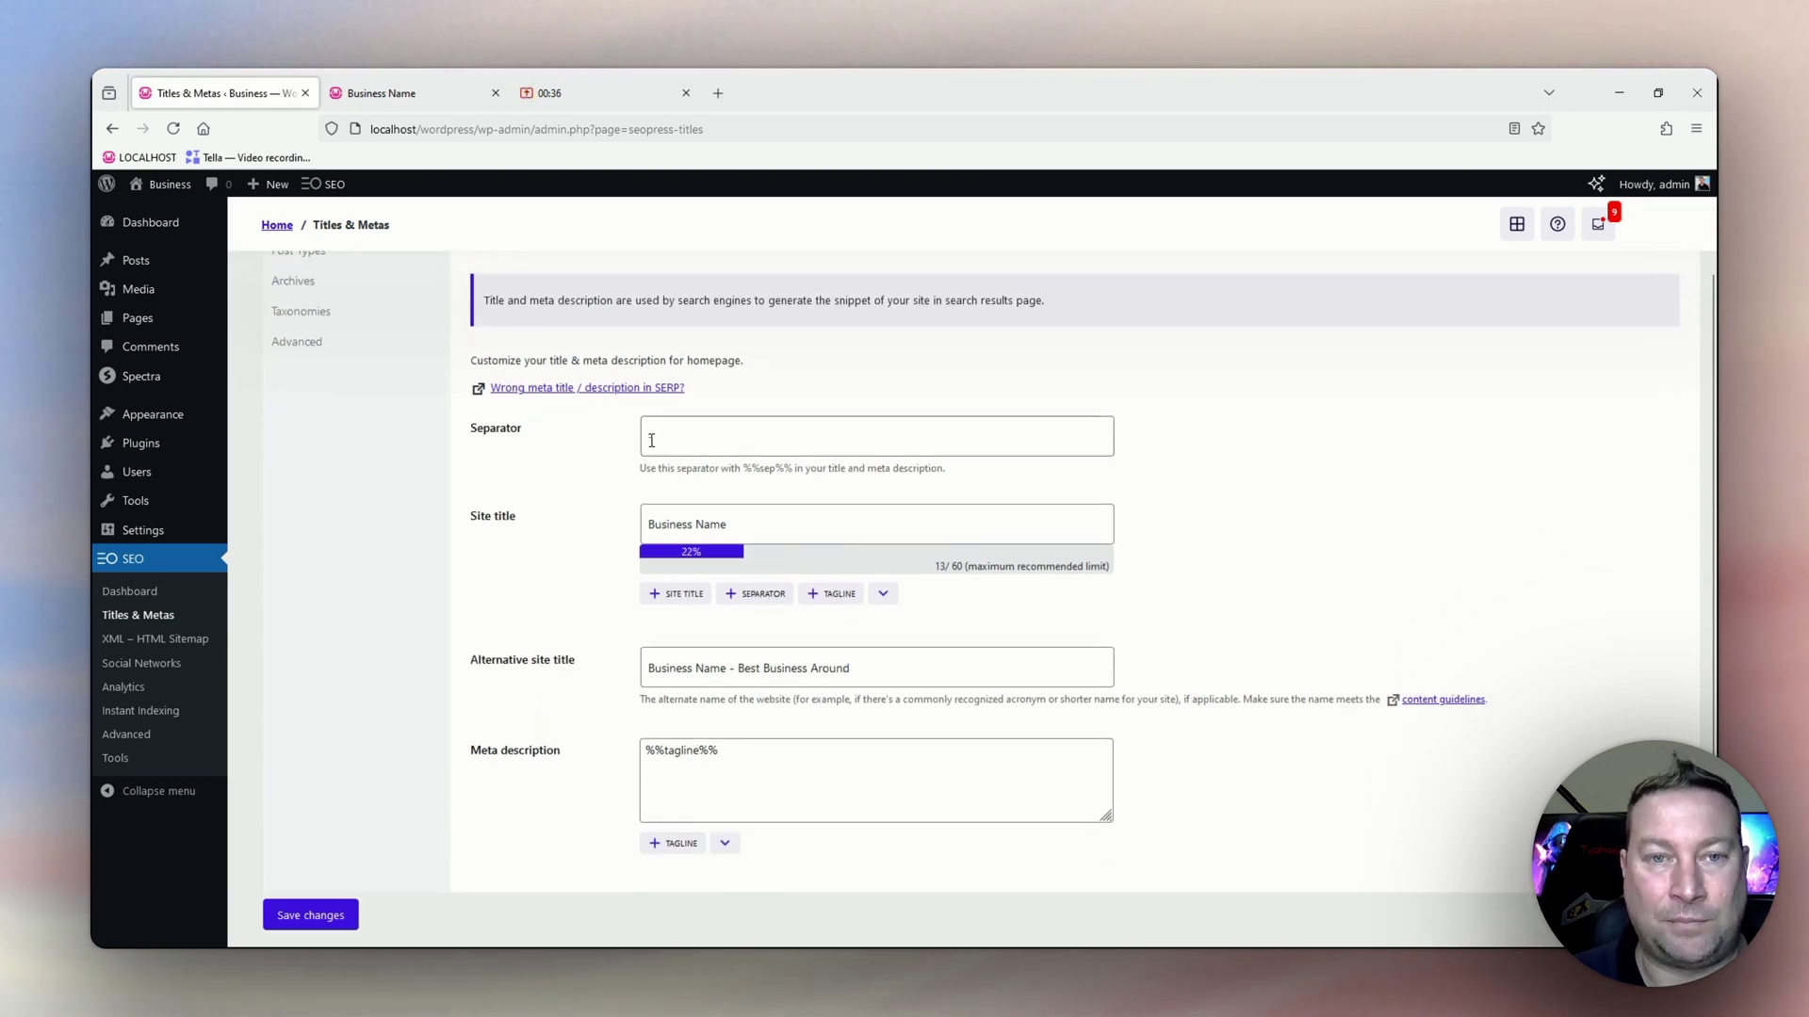
left_click_drag(651, 440, 640, 439)
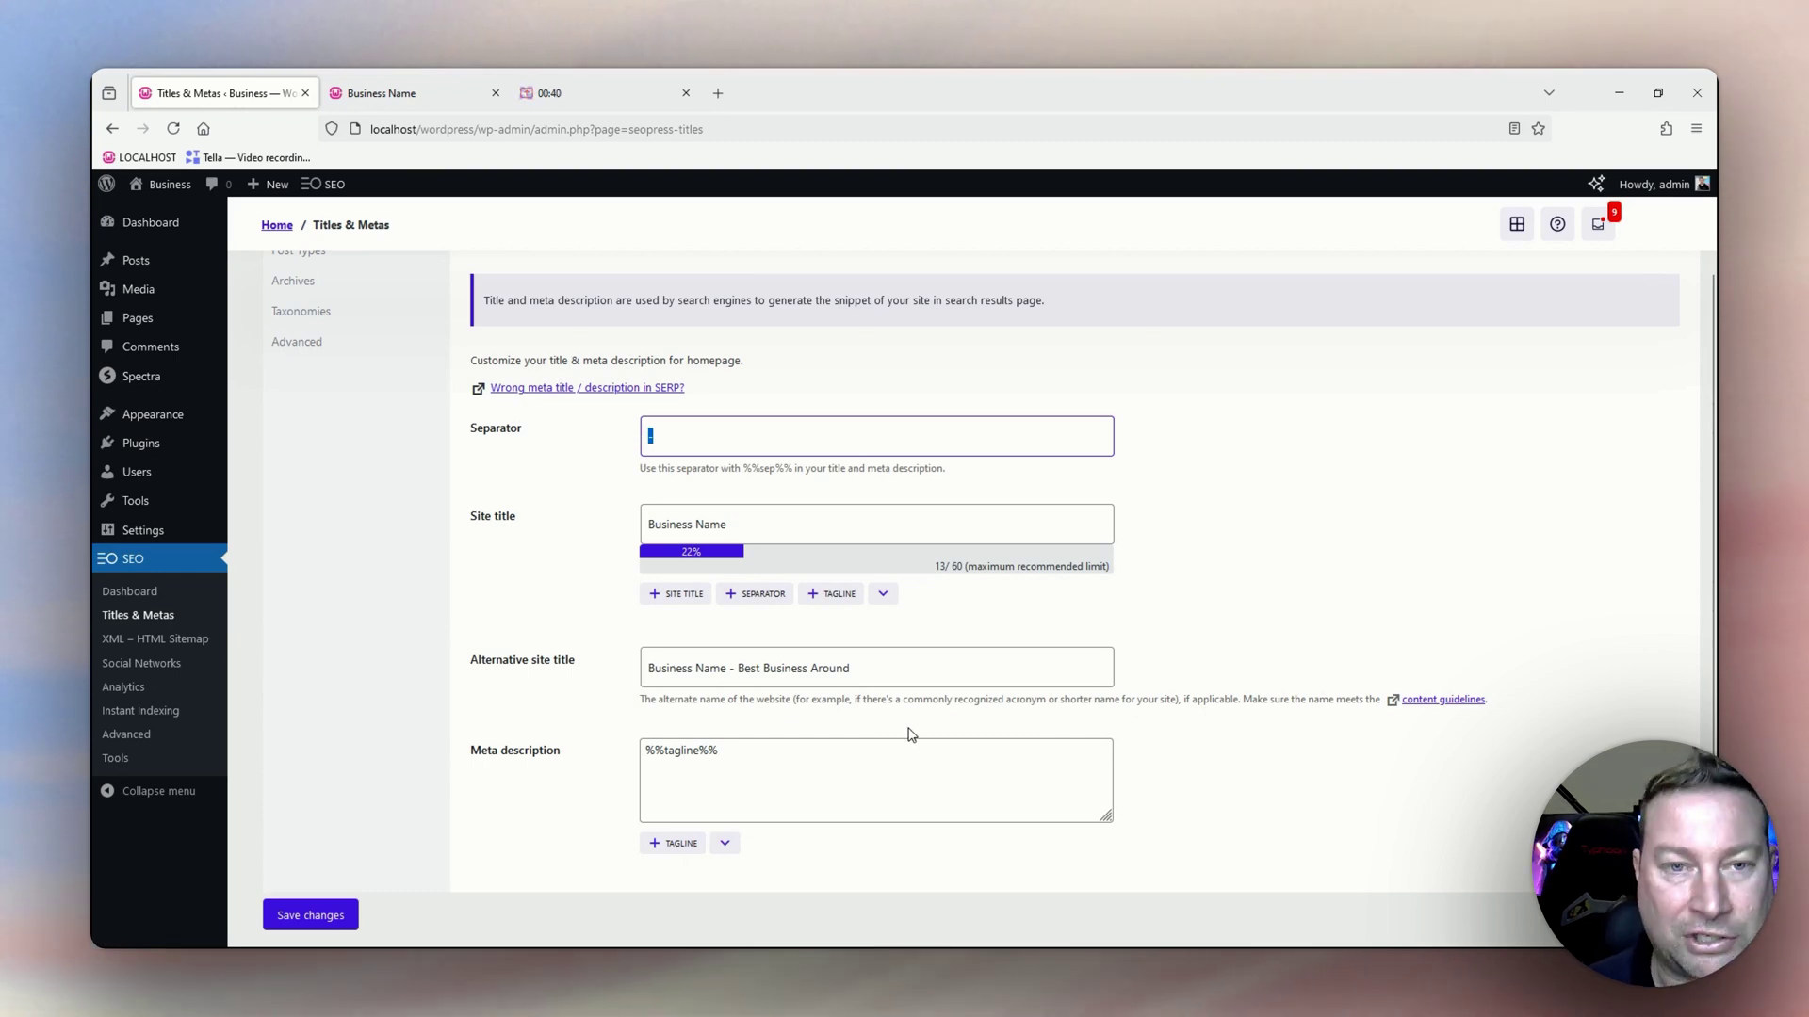
type("=")
key("BackSpace")
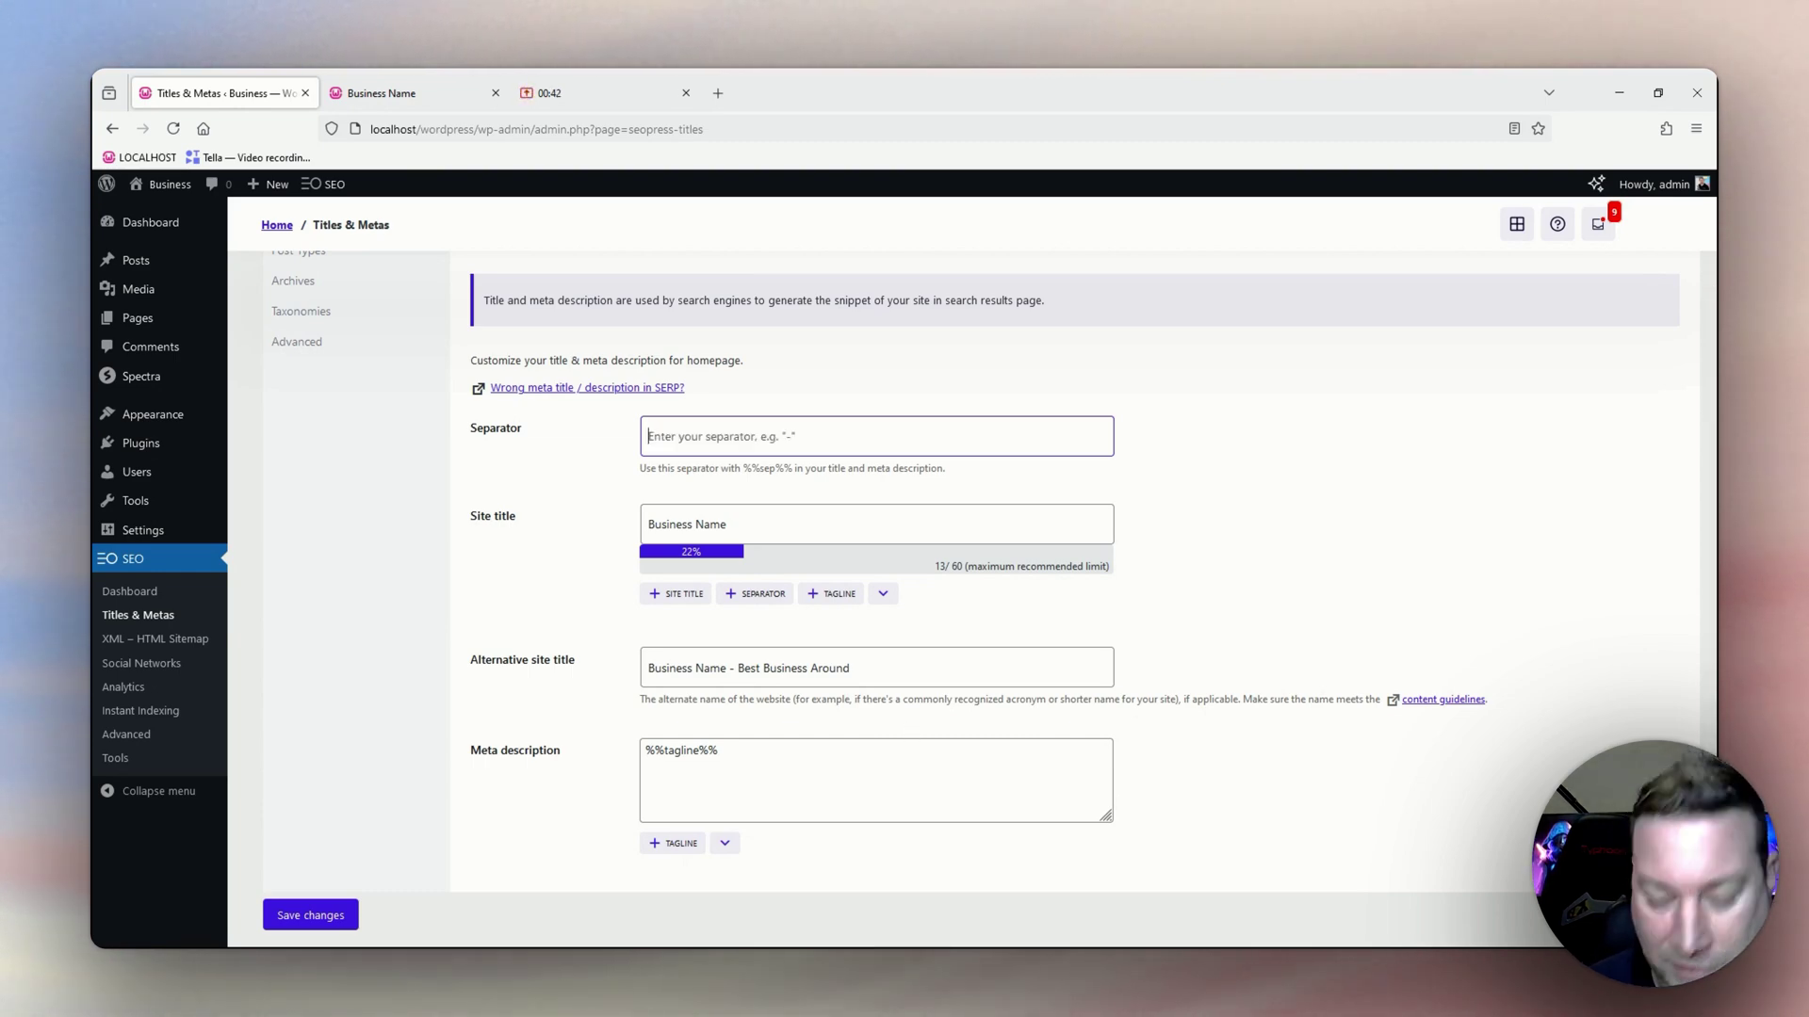
type("--")
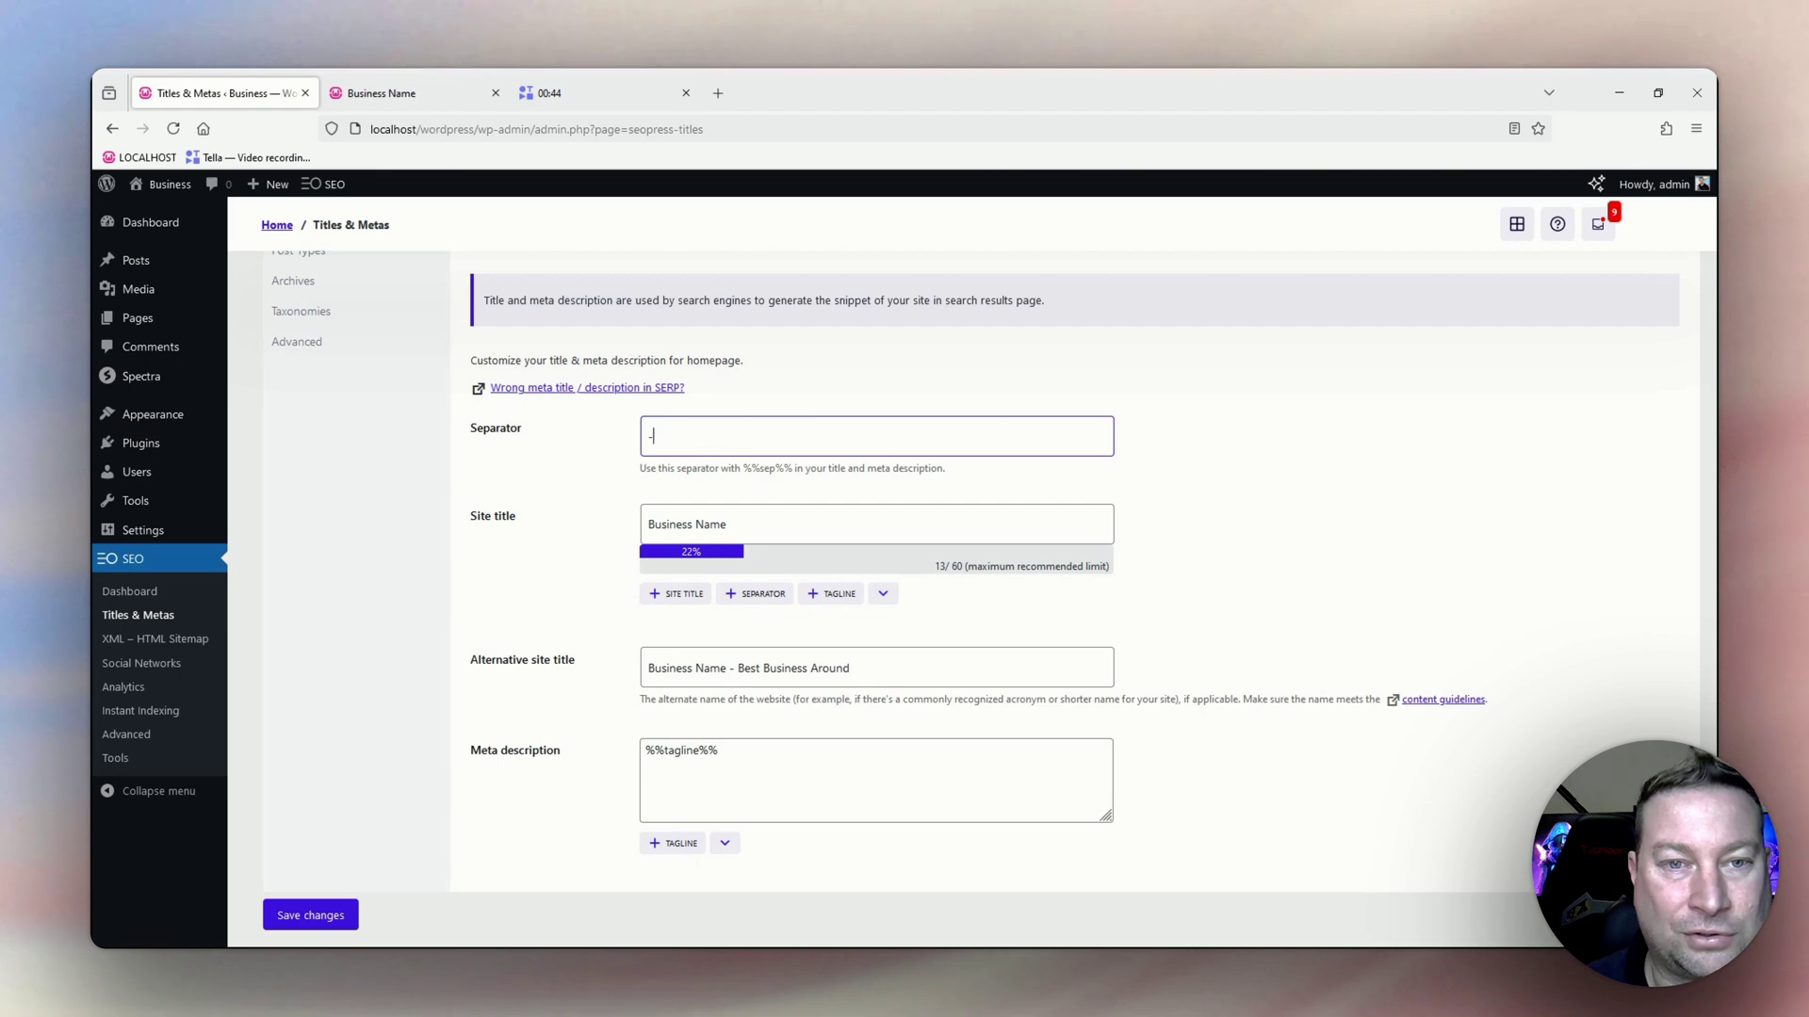
key("BackSpace")
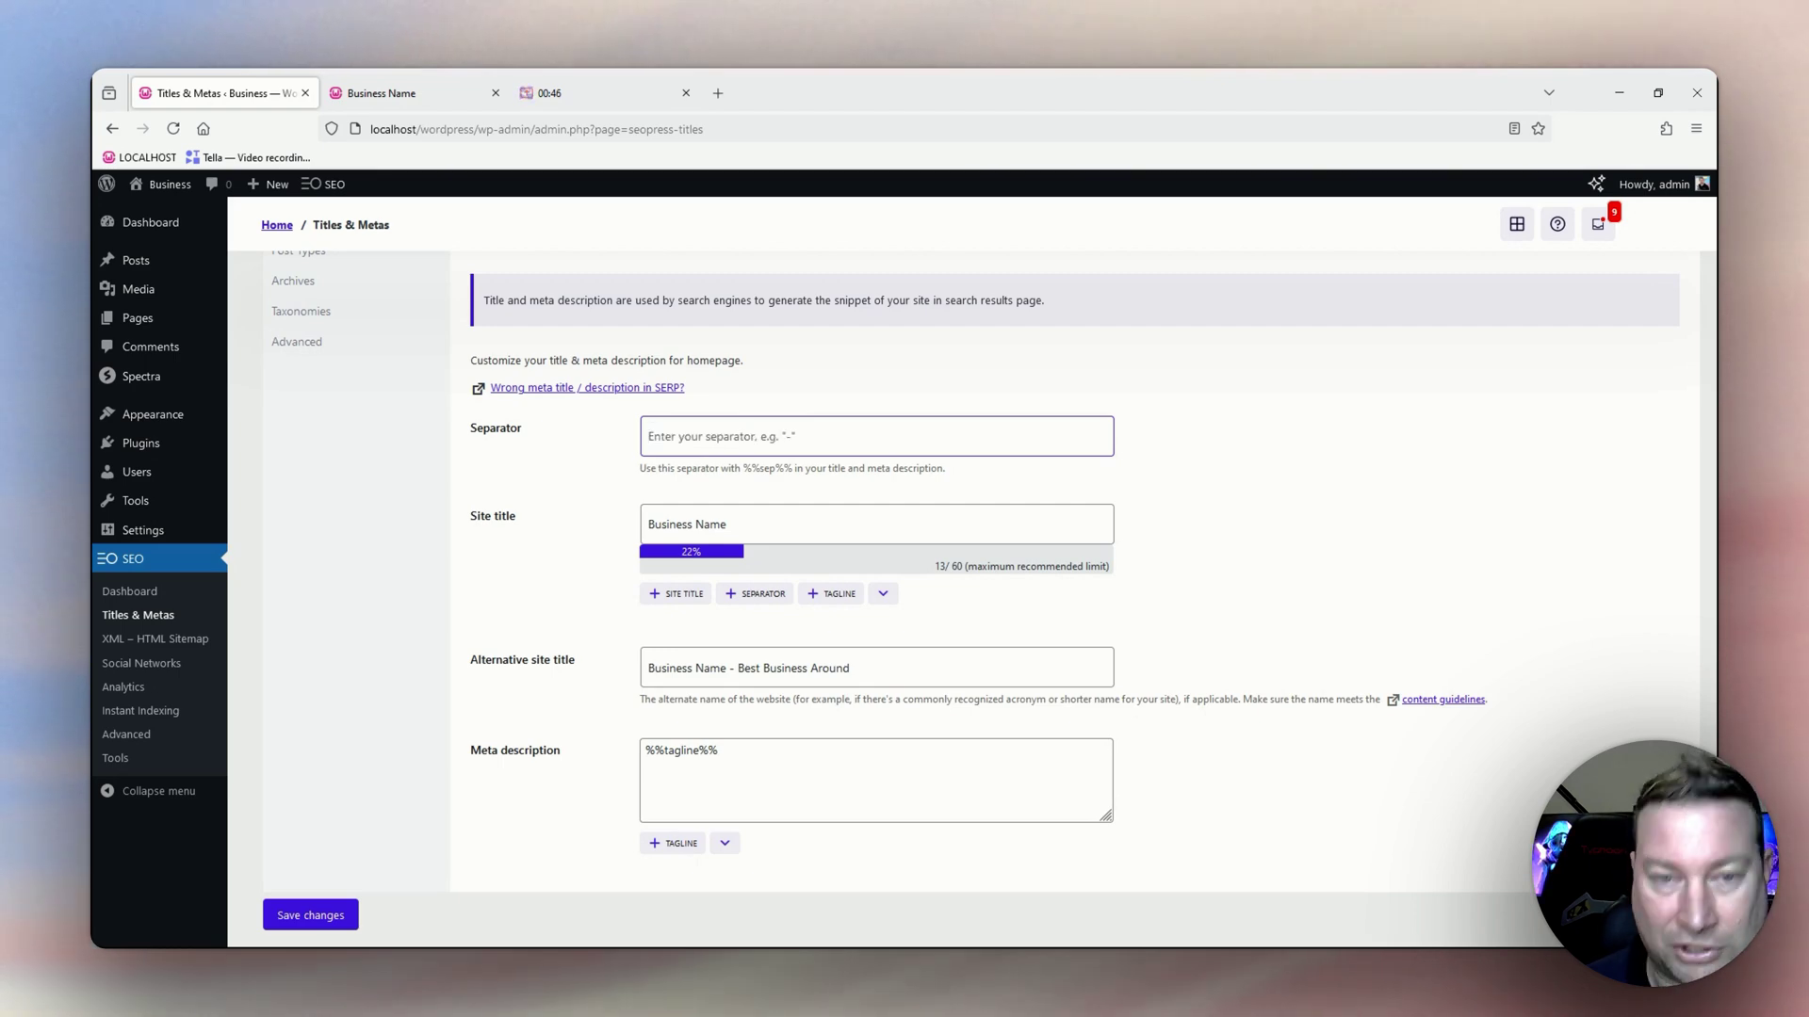
type("|")
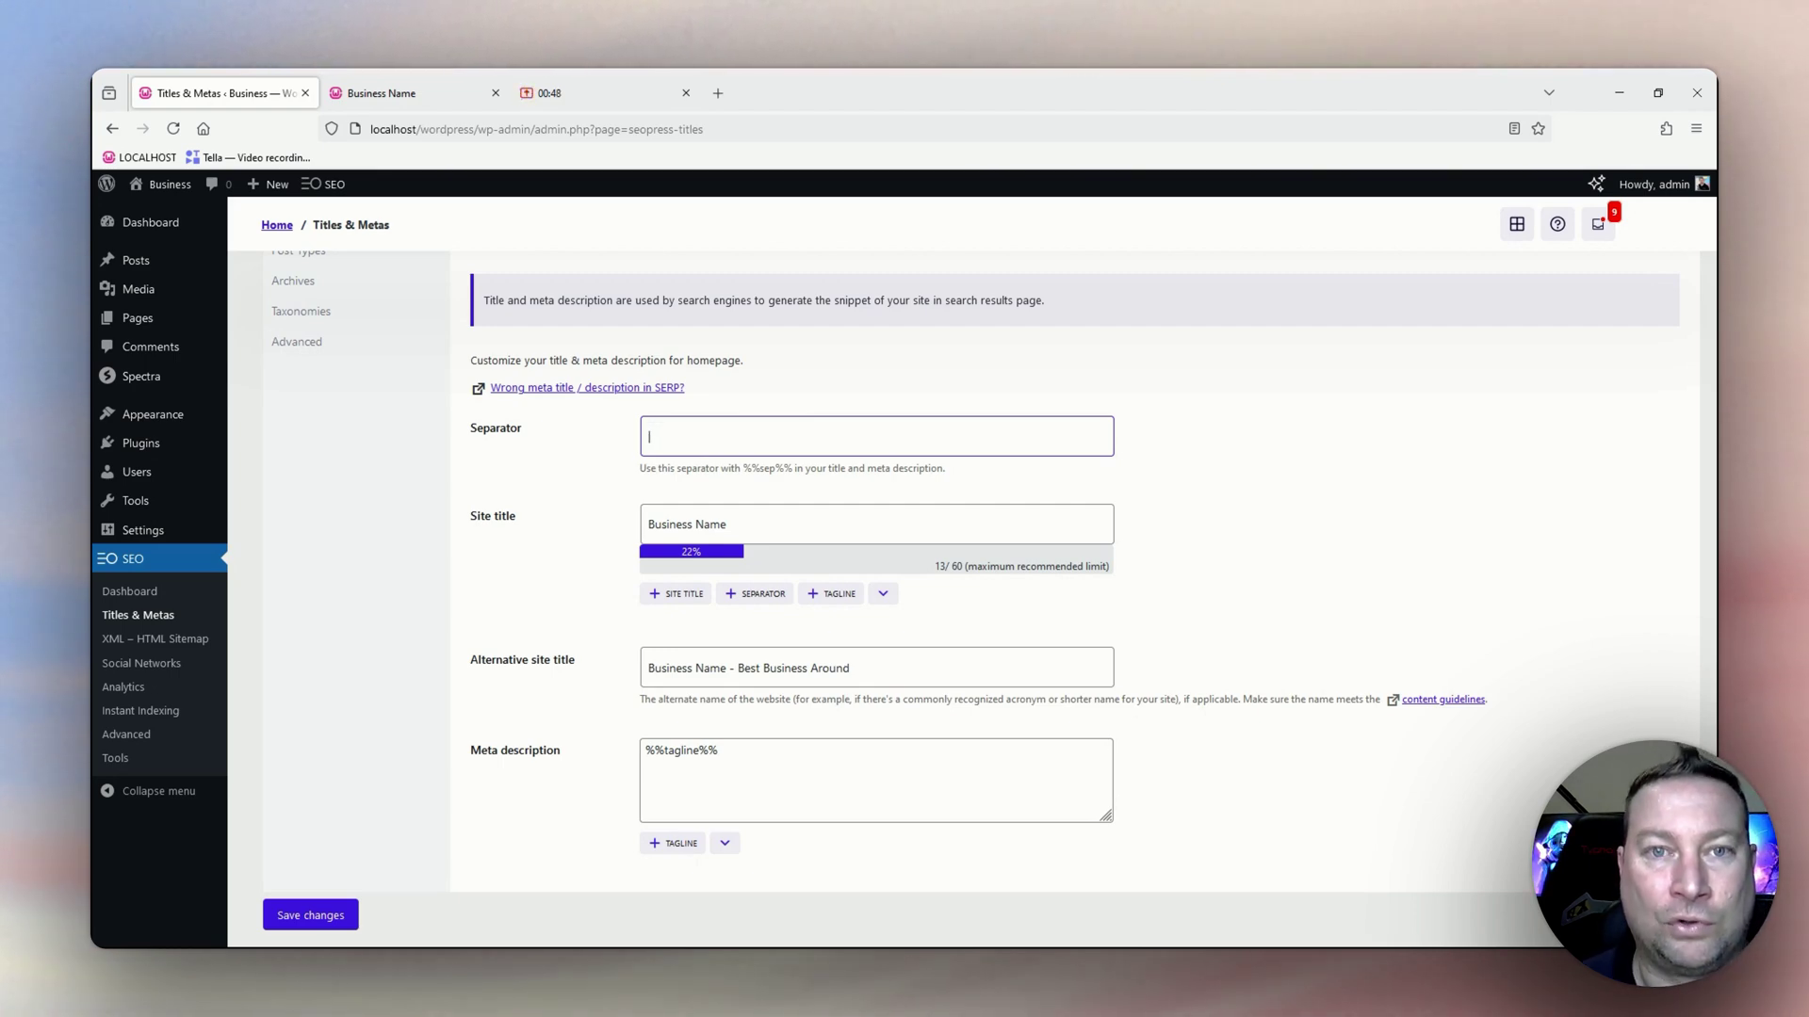
key("BackSpace")
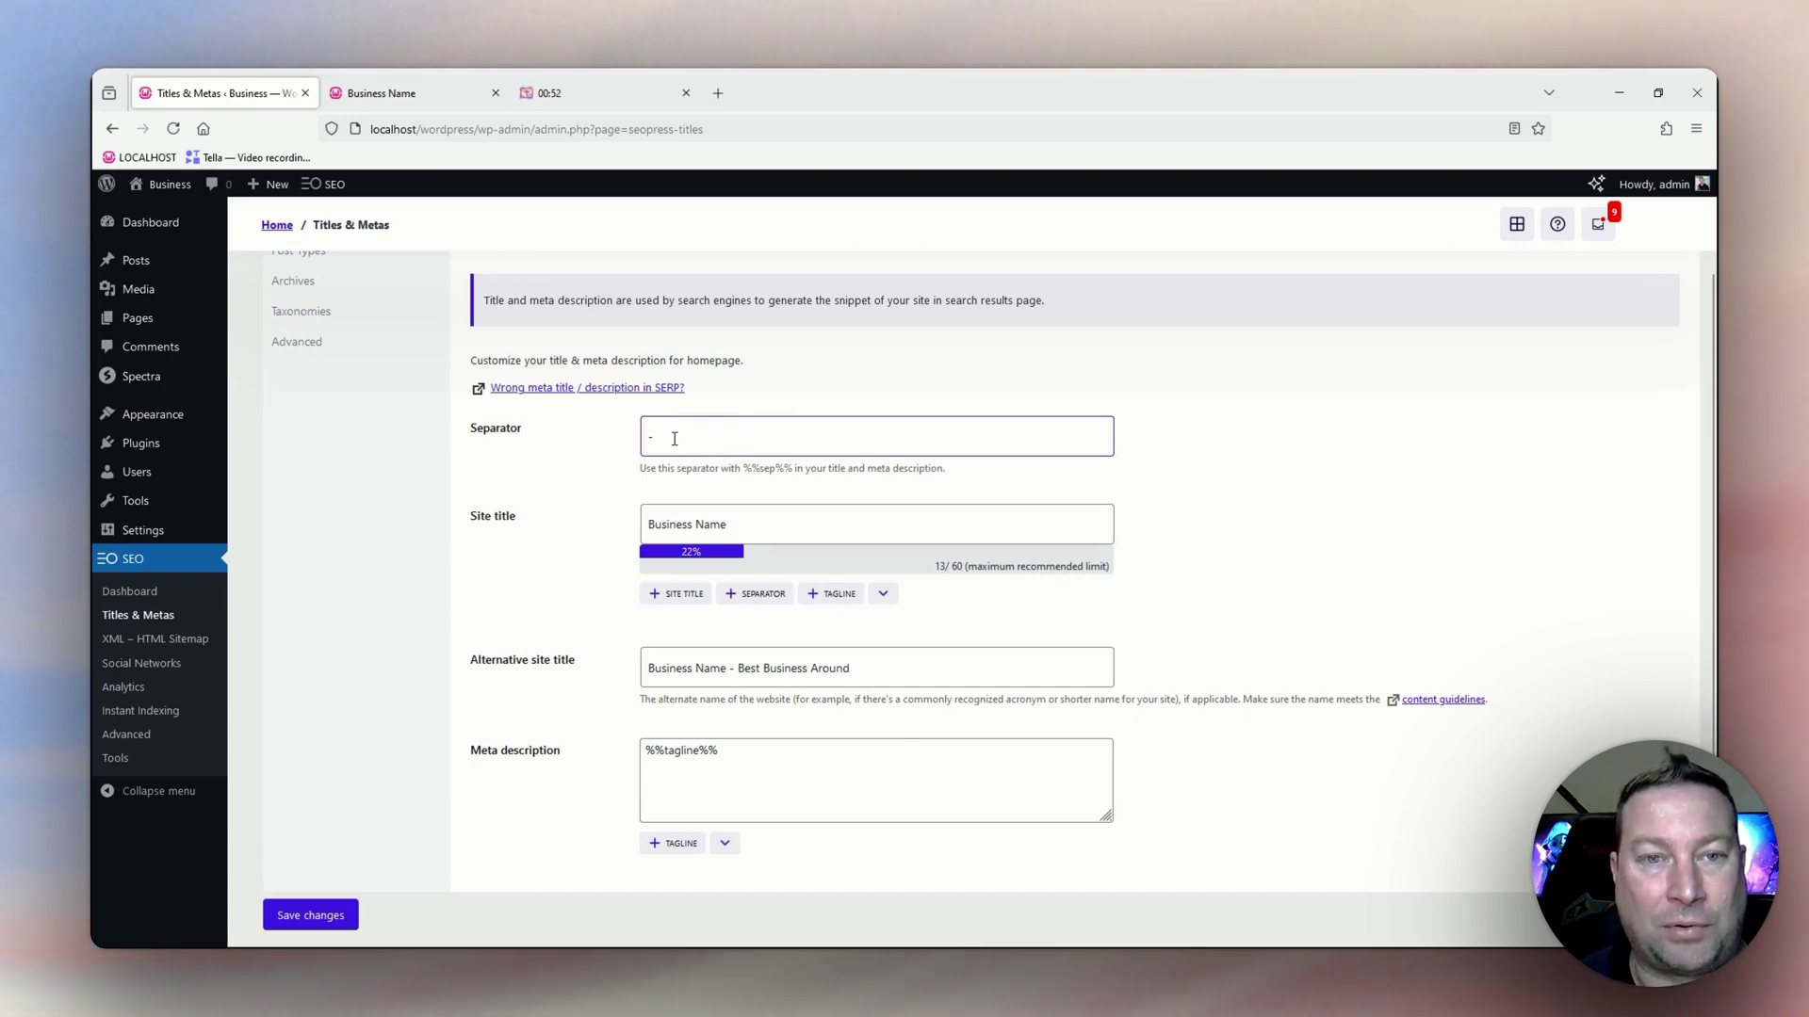
type("Page Name - ")
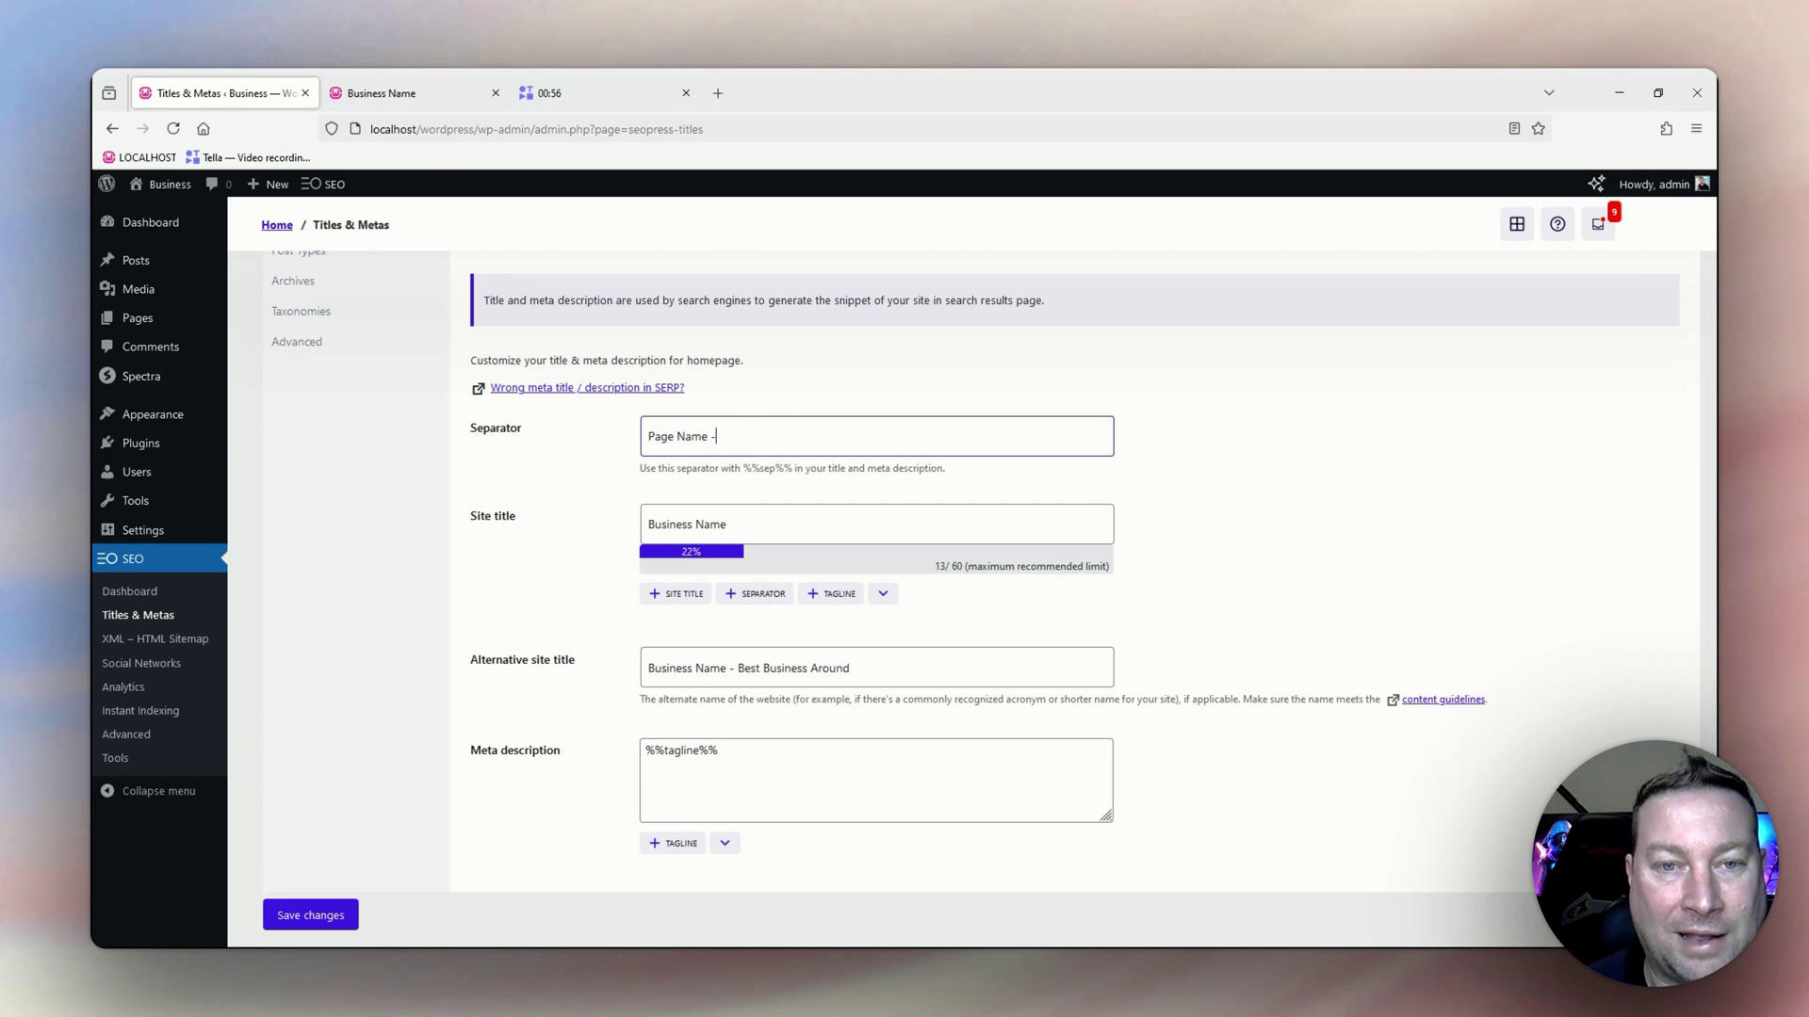
type("Business Name")
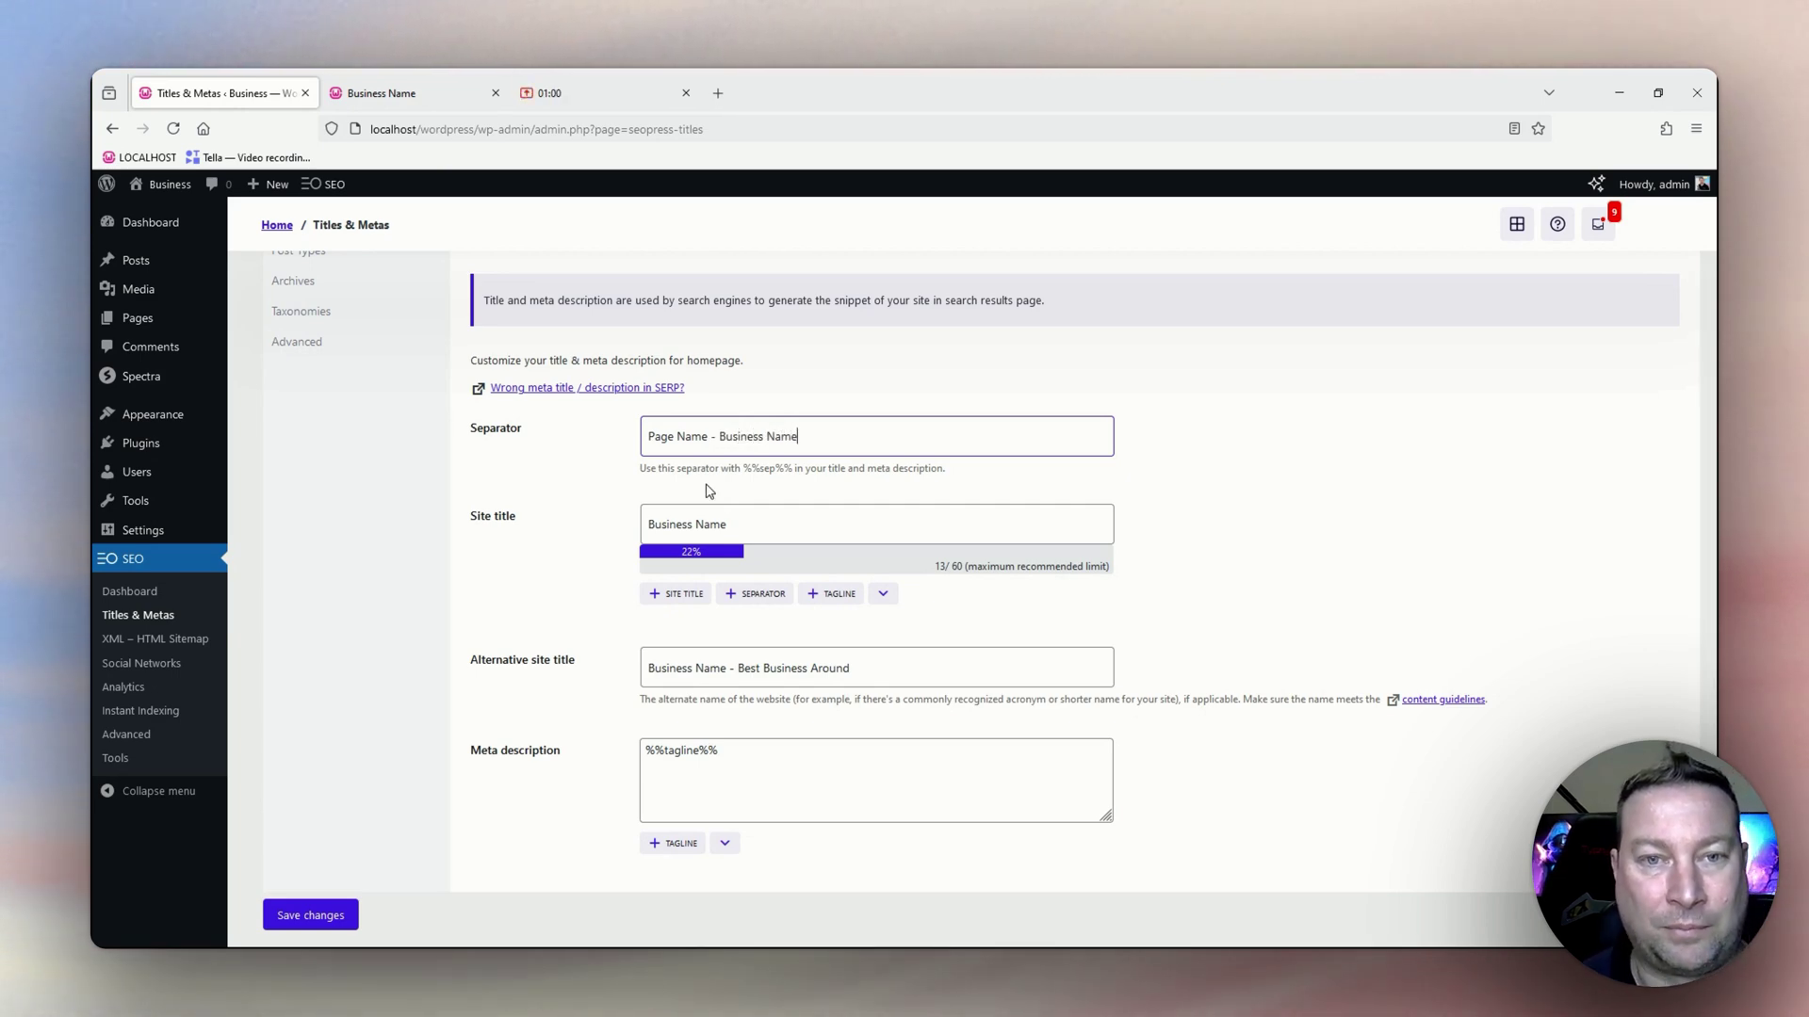
left_click_drag(797, 437, 775, 445)
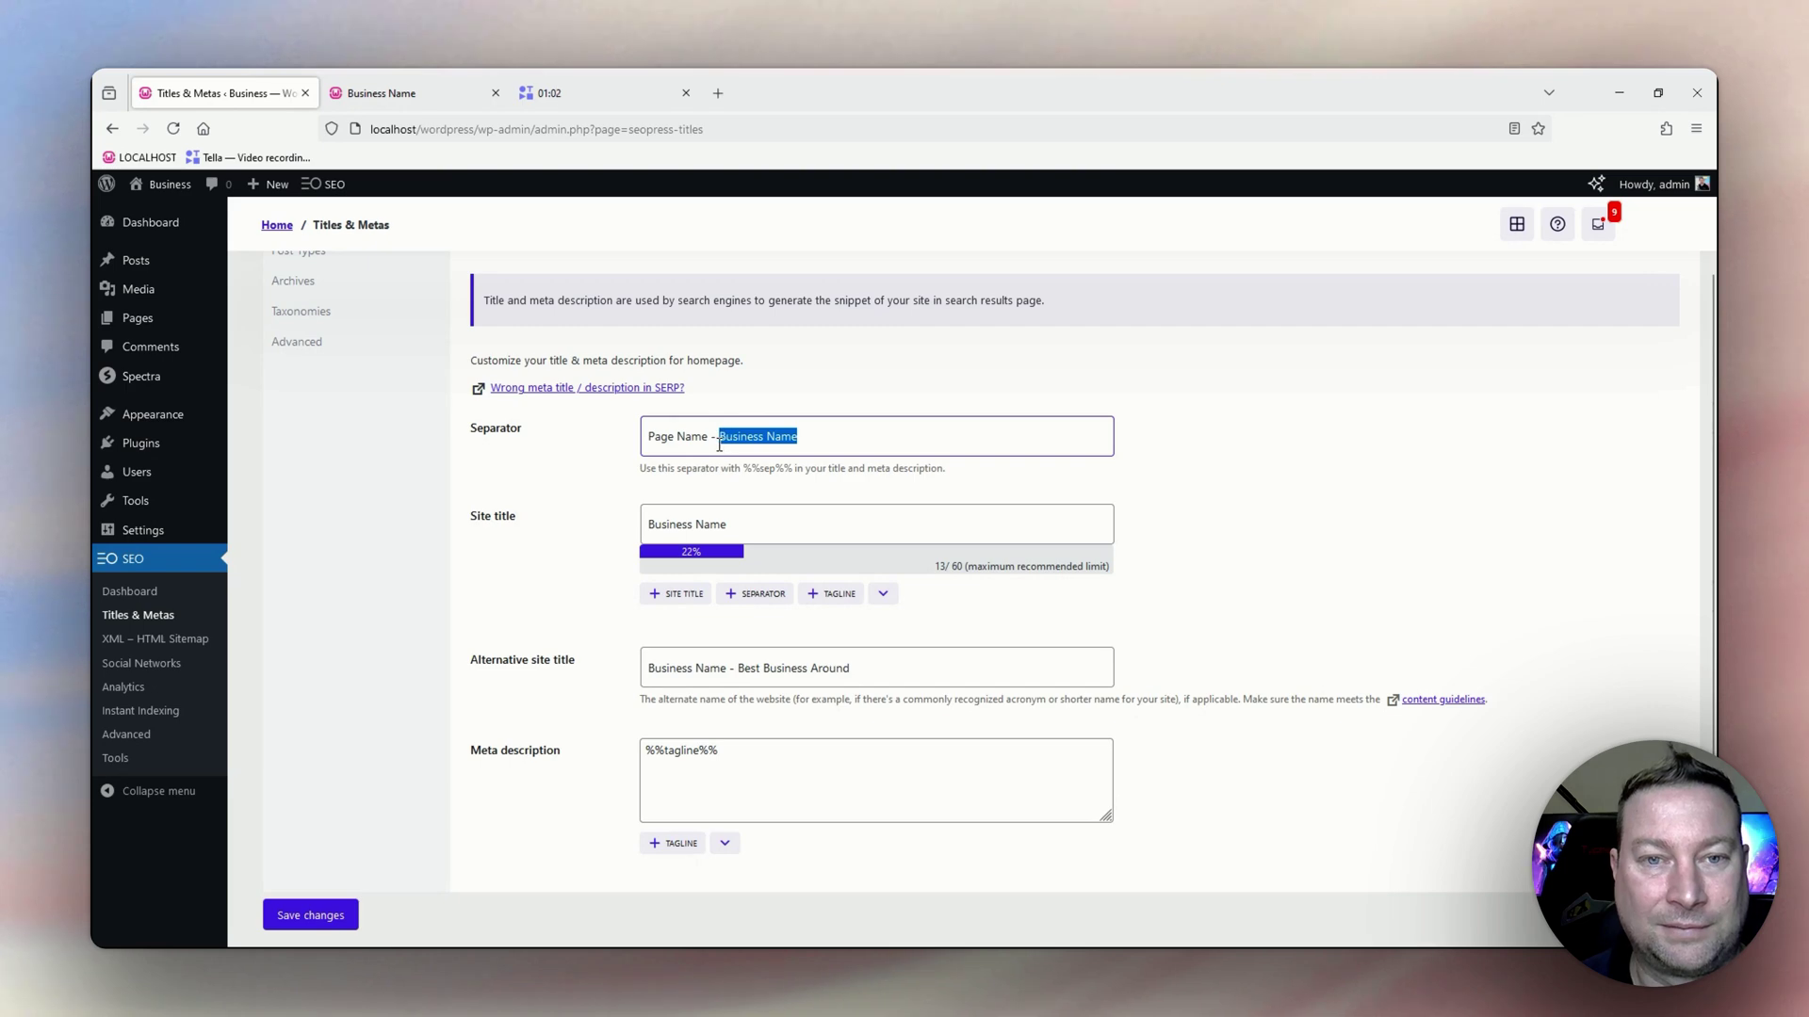
key("BackSpace")
left_click_drag(713, 438, 647, 438)
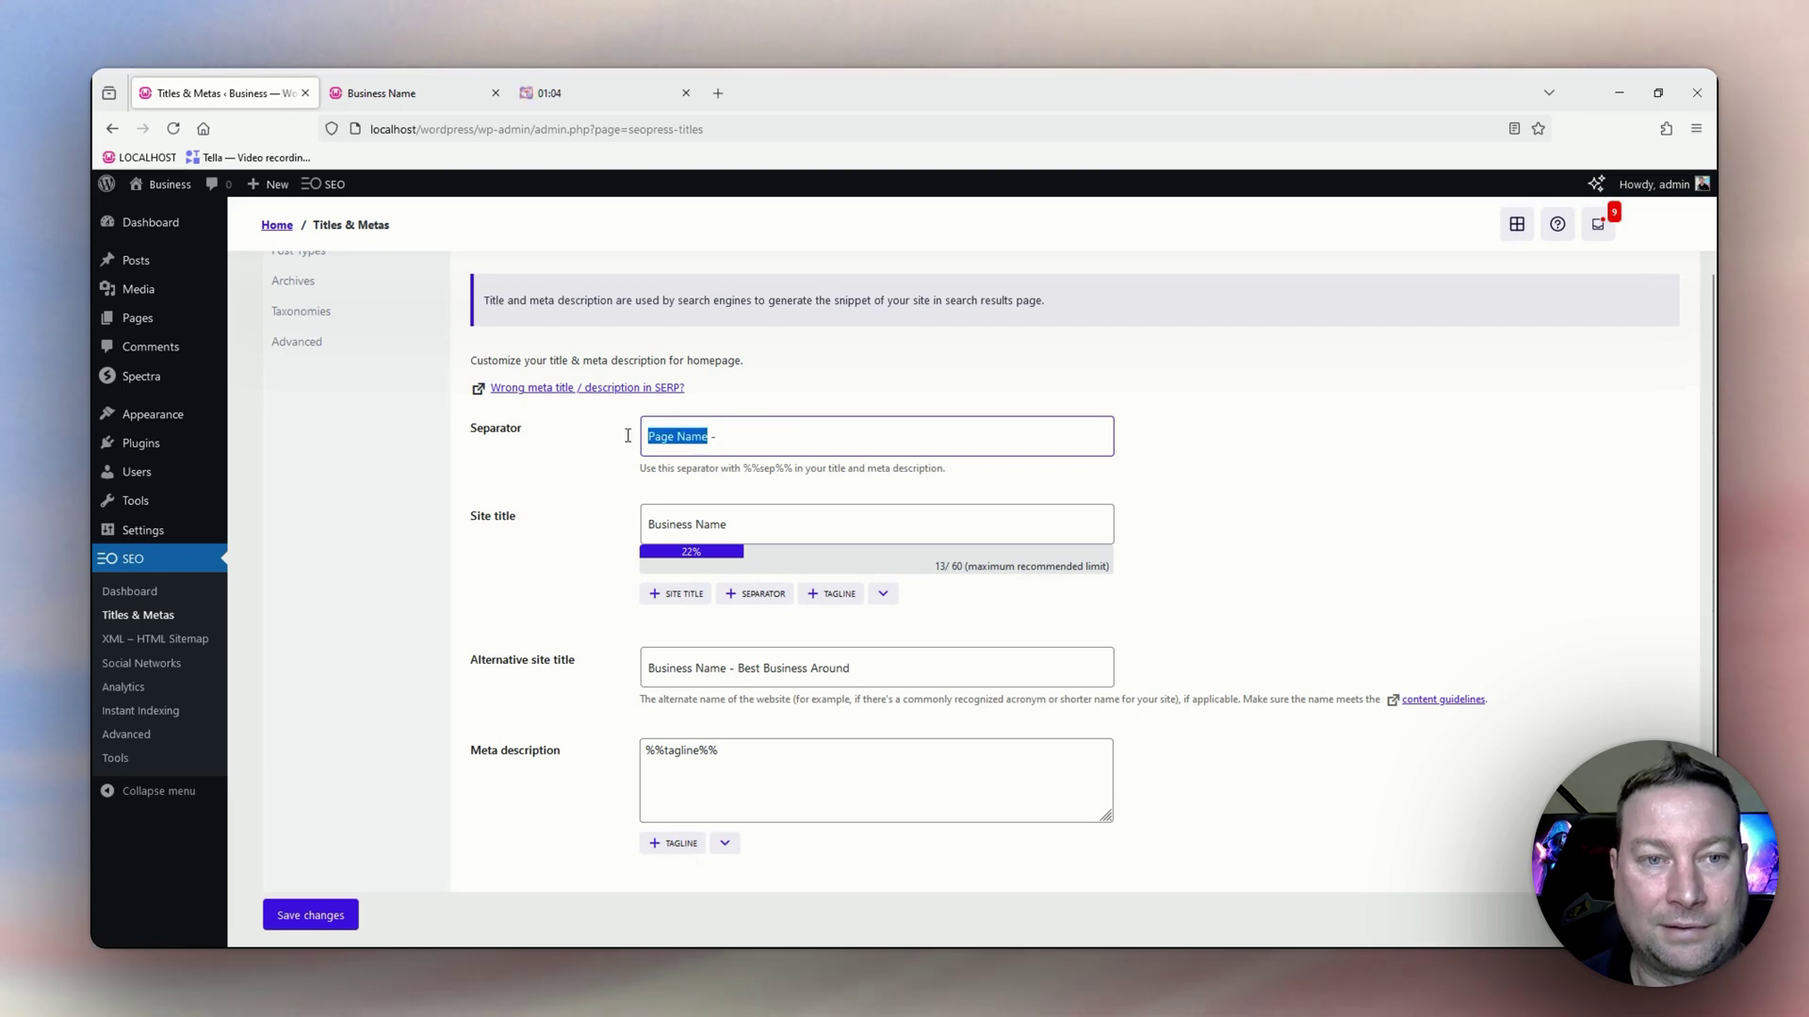
key("BackSpace")
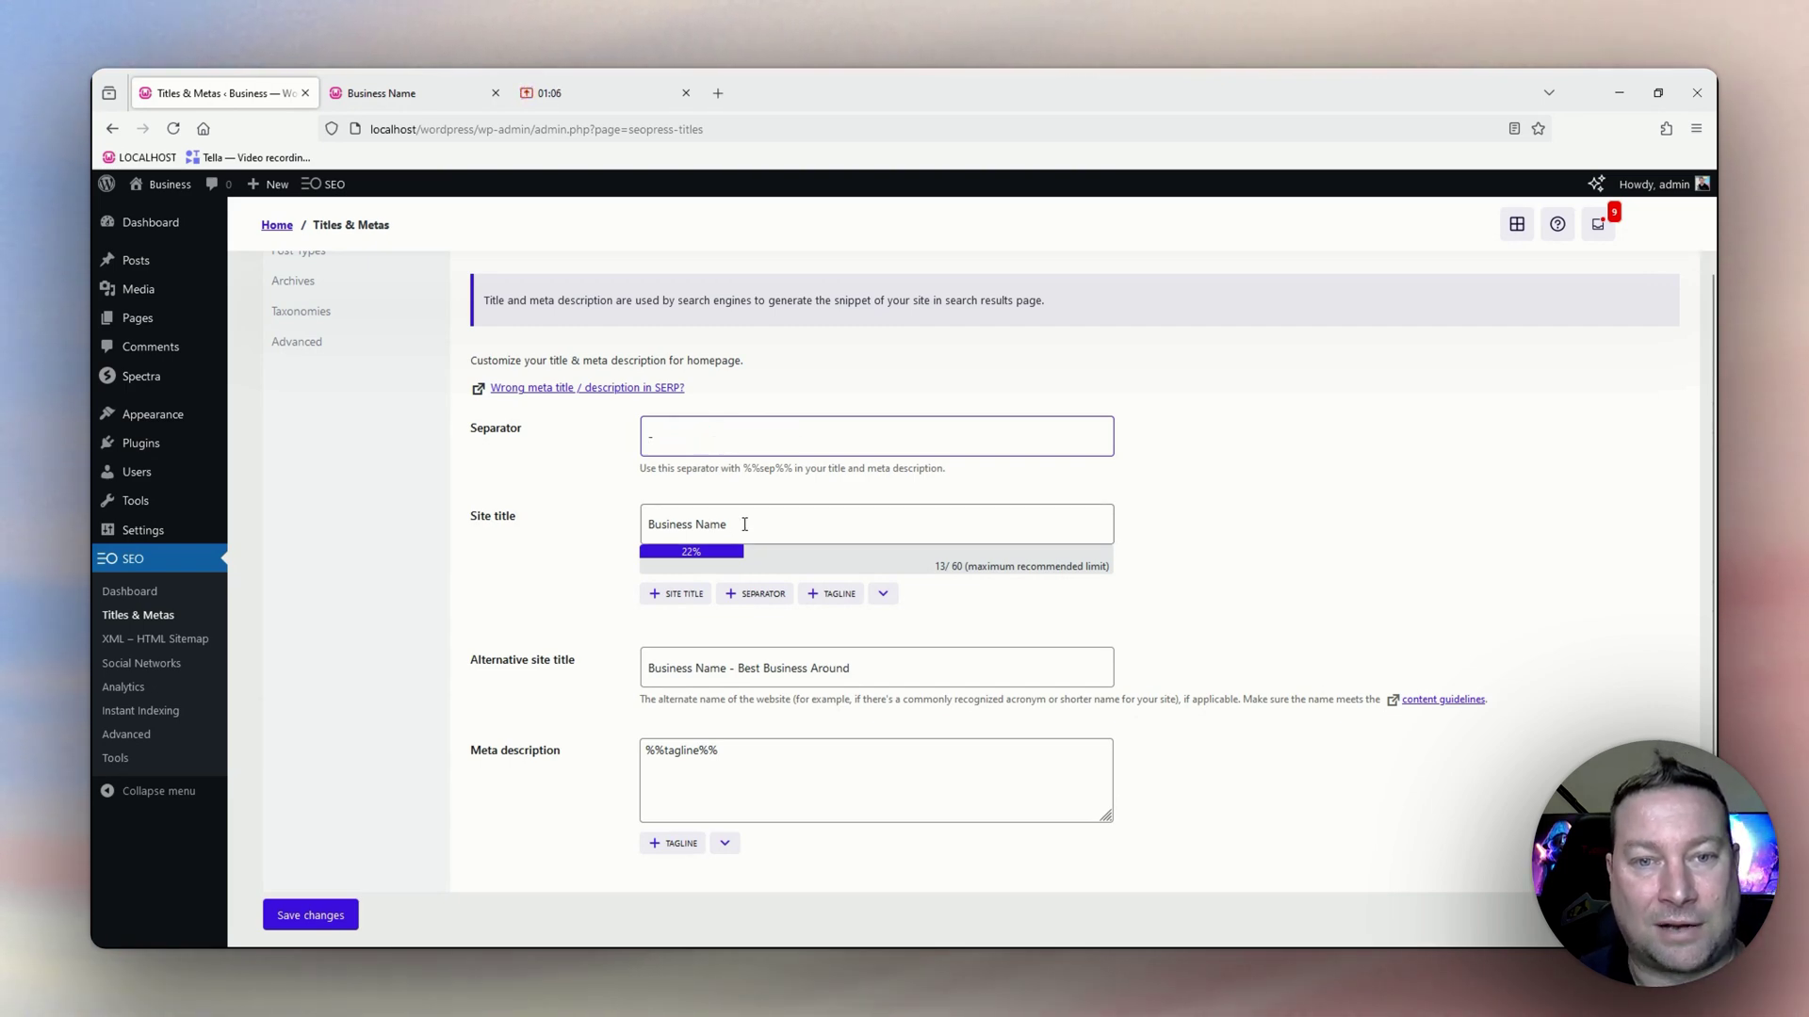
left_click(744, 525)
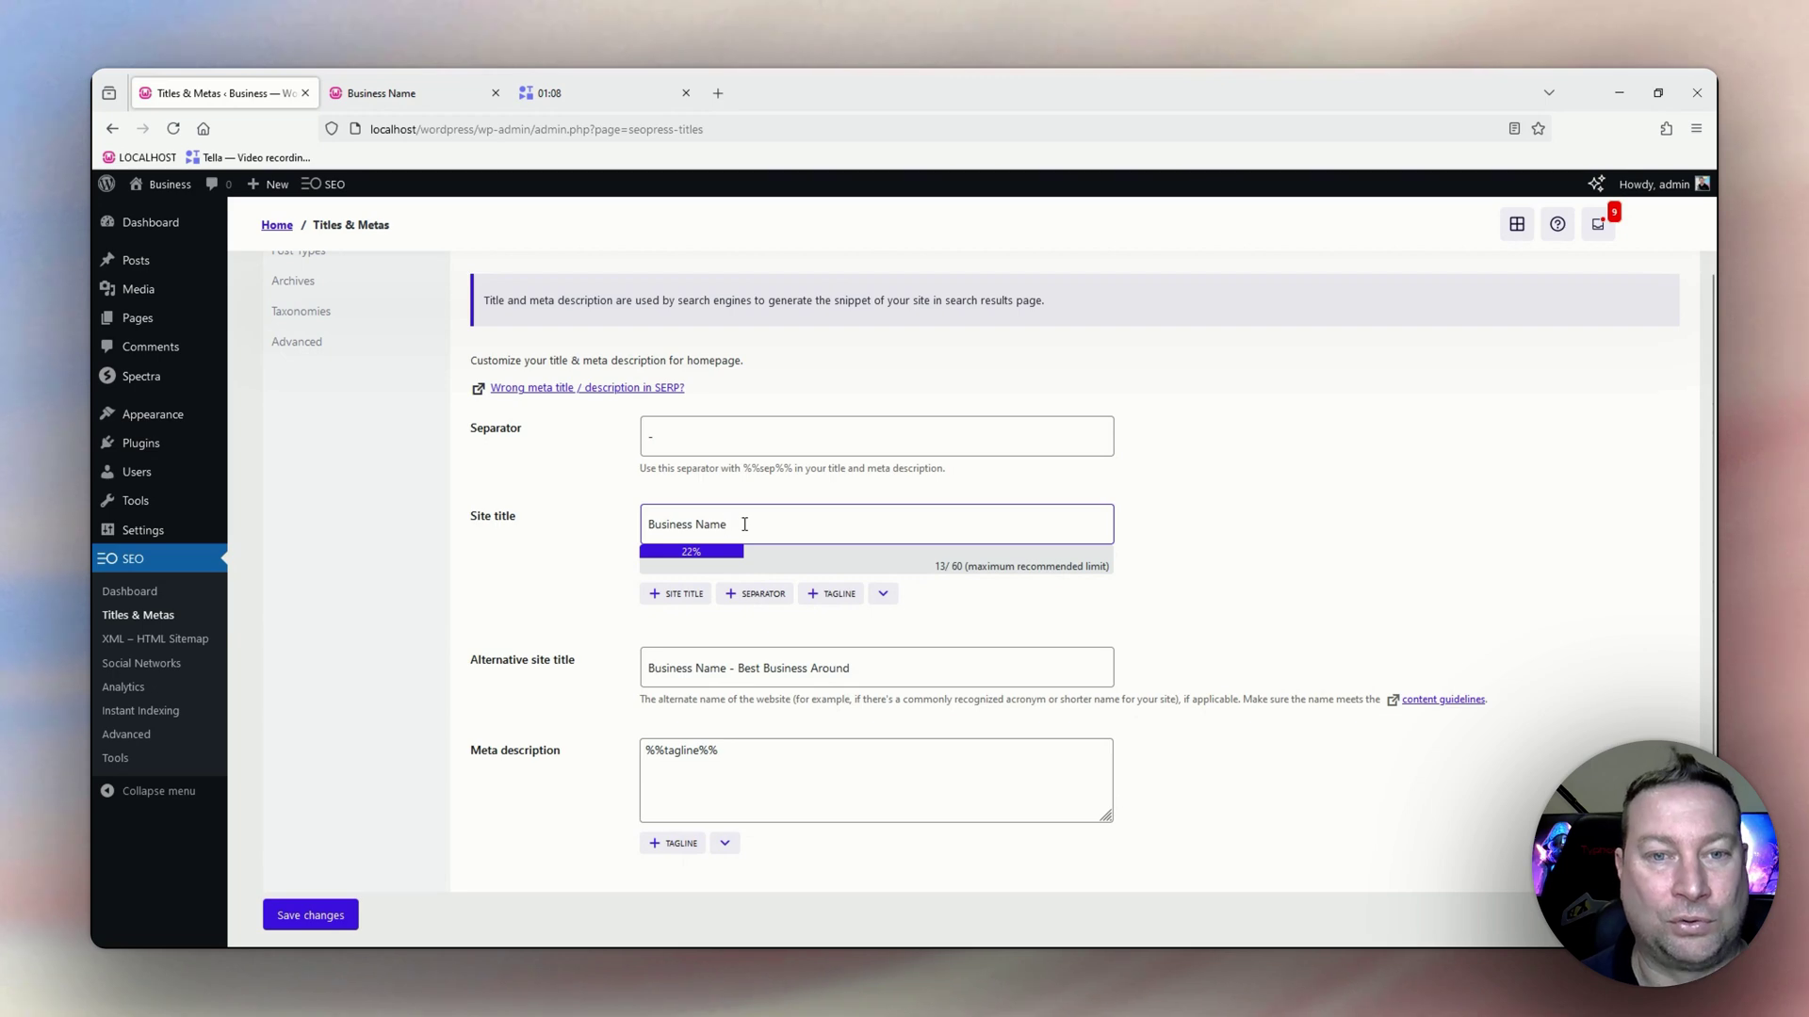
scroll(747, 525, "down", 1)
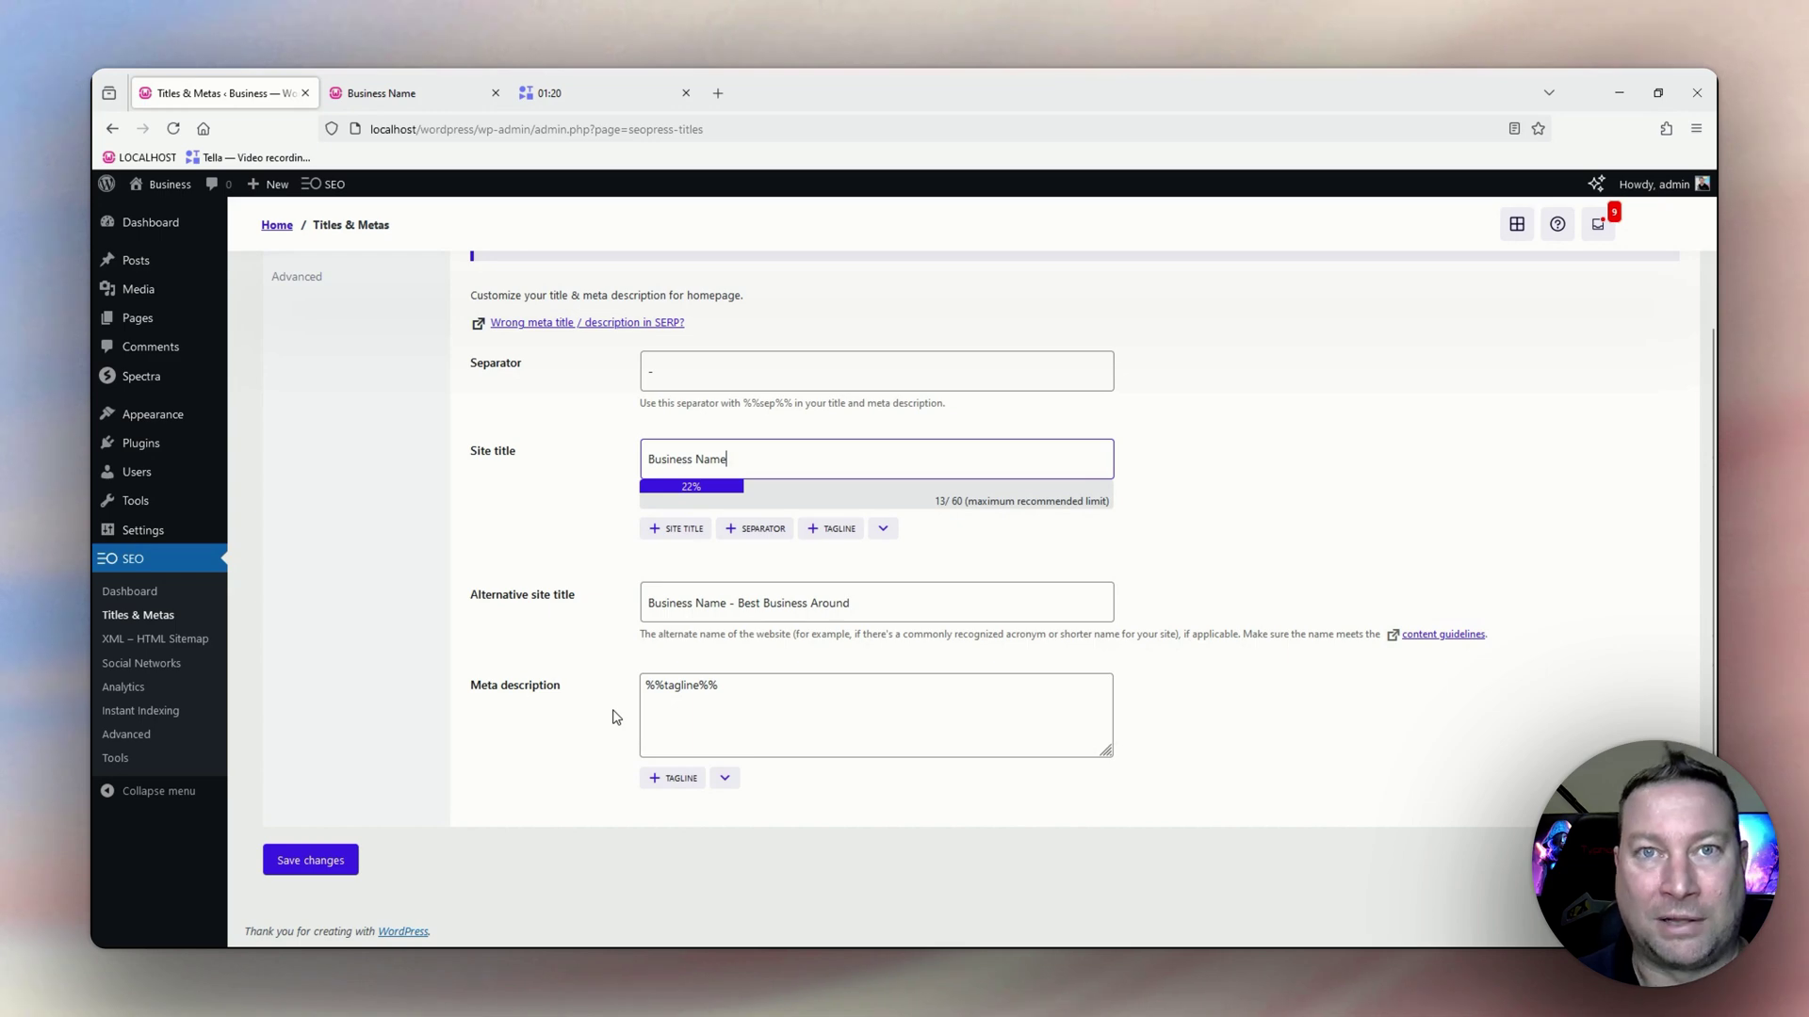
scroll(471, 565, "up", 2)
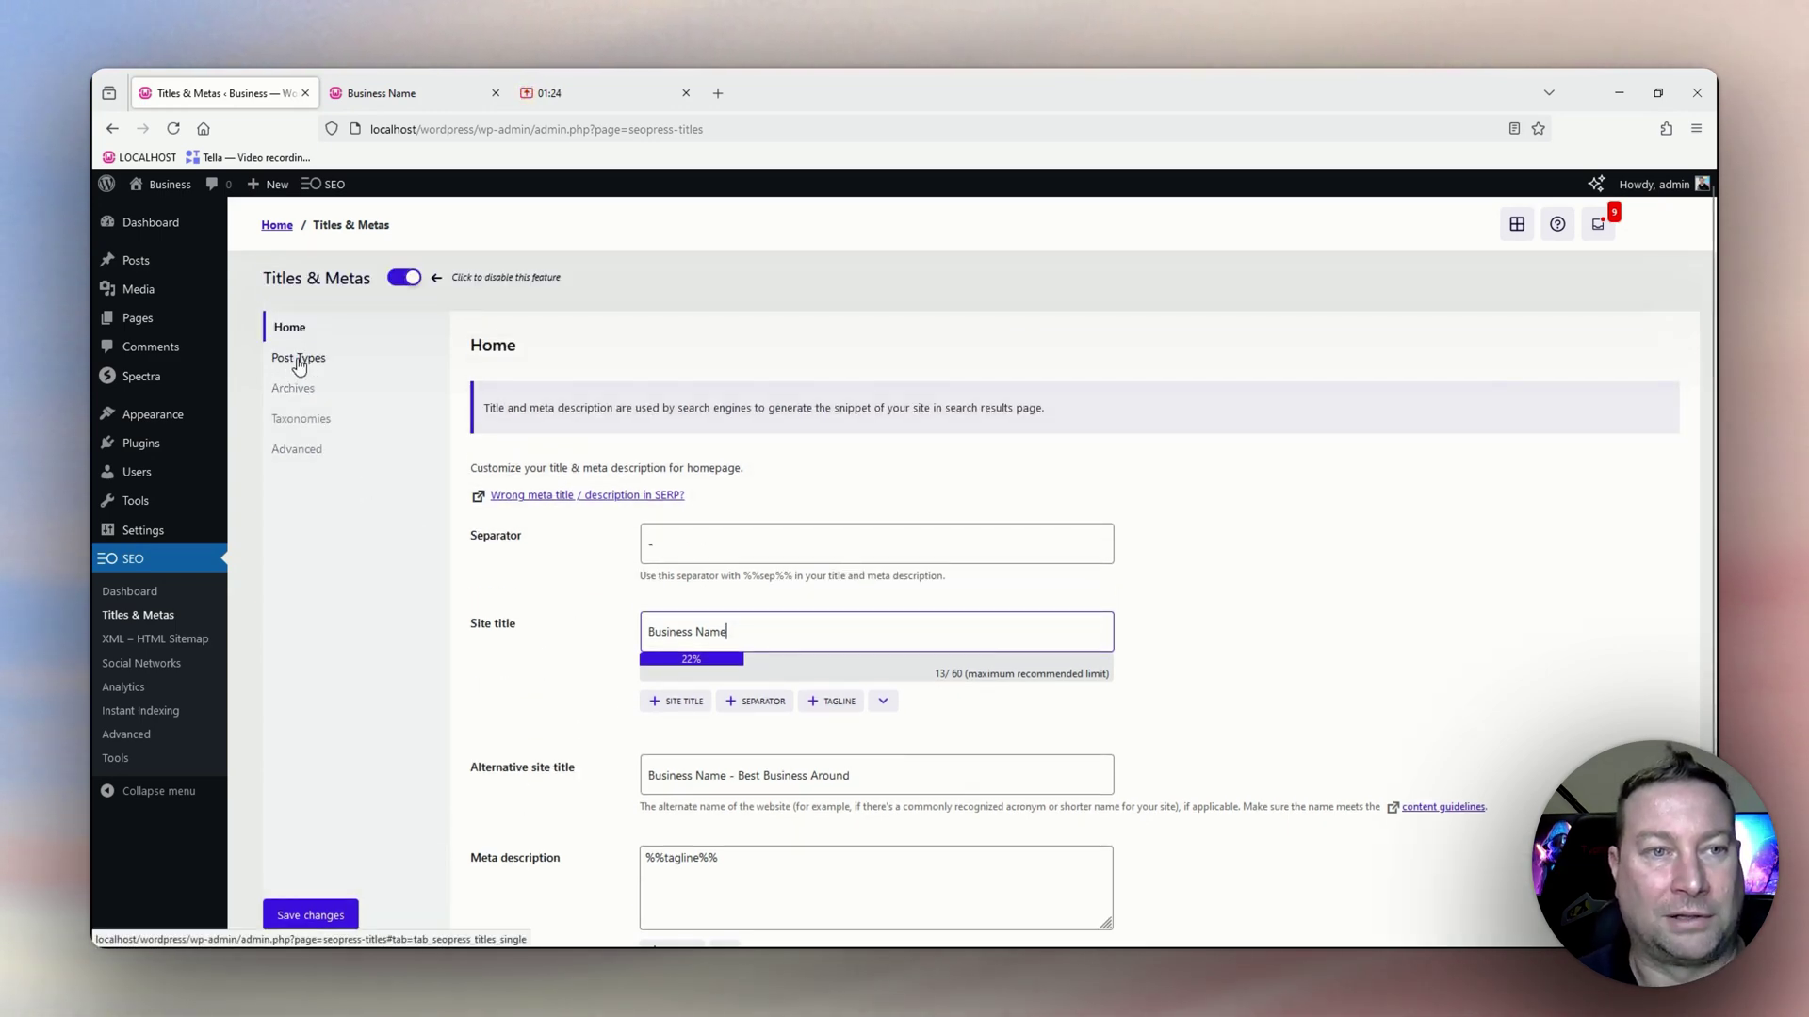
Review the Post Types templates, where Posts and Pages use %%post_title%% %%sep%% %%sitetitle%% titles.
left_click(298, 363)
scroll(462, 453, "down", 2)
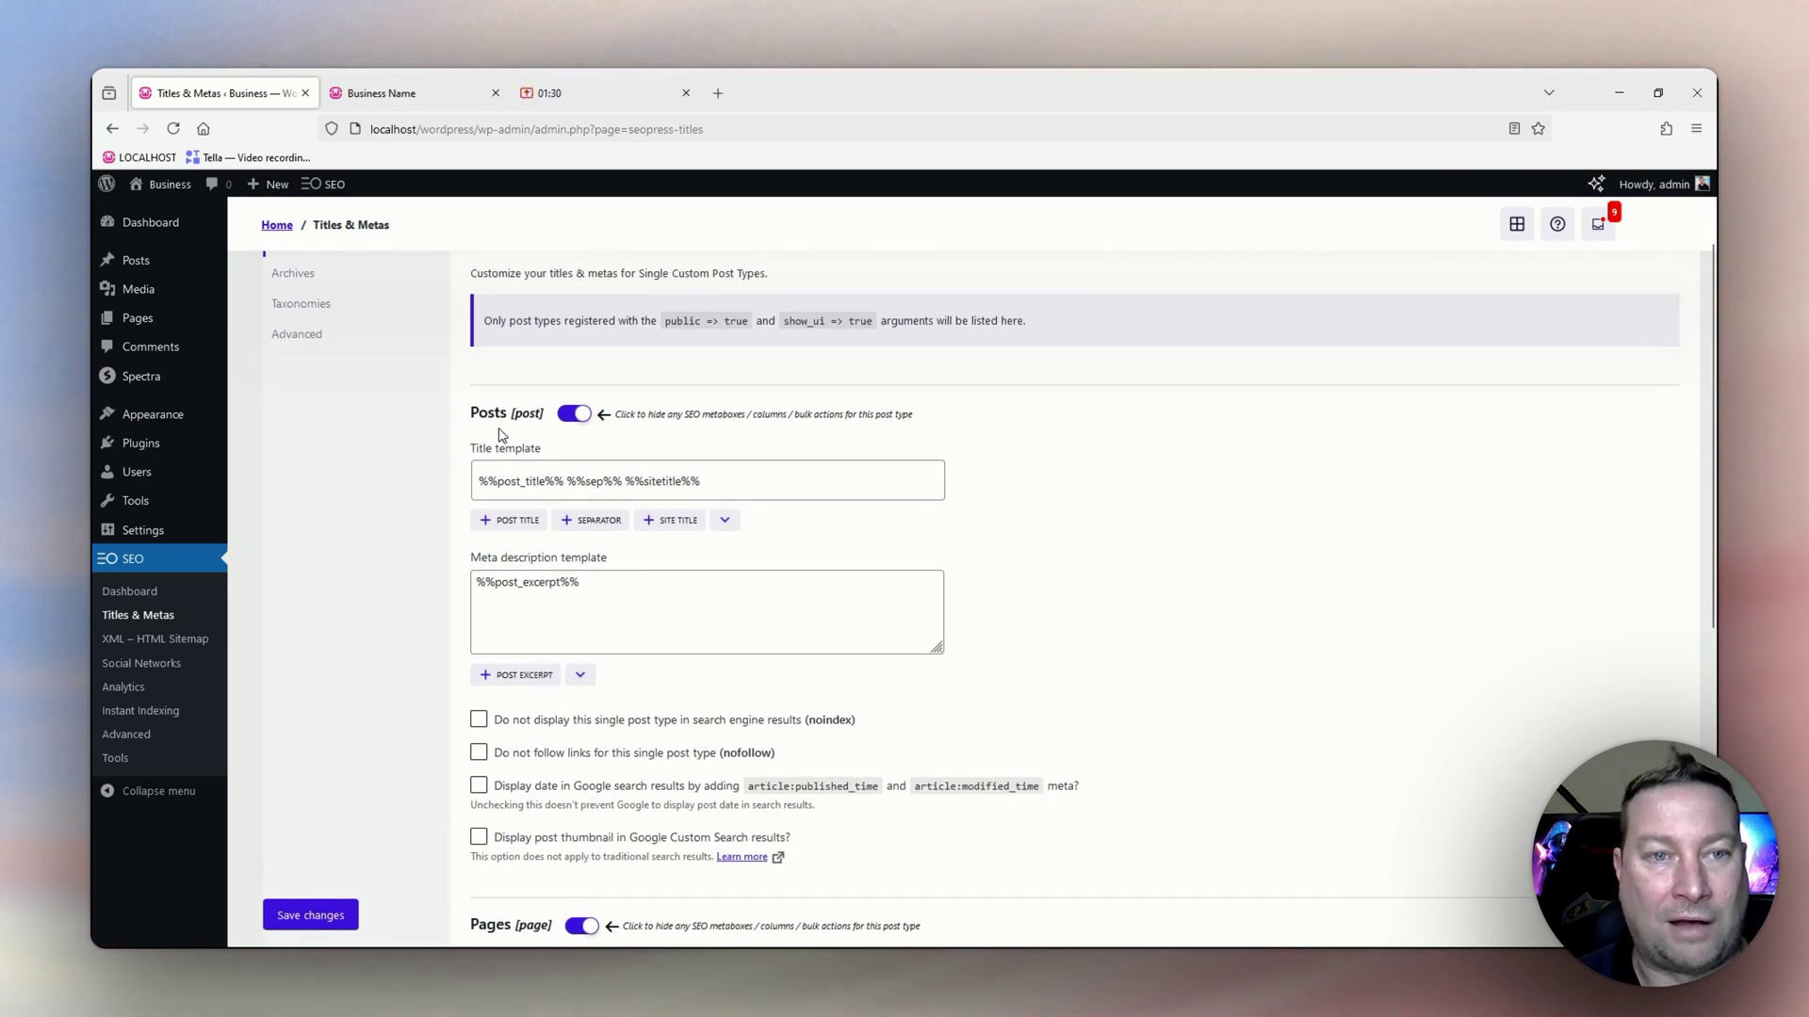
scroll(504, 442, "down", 1)
scroll(507, 442, "down", 3)
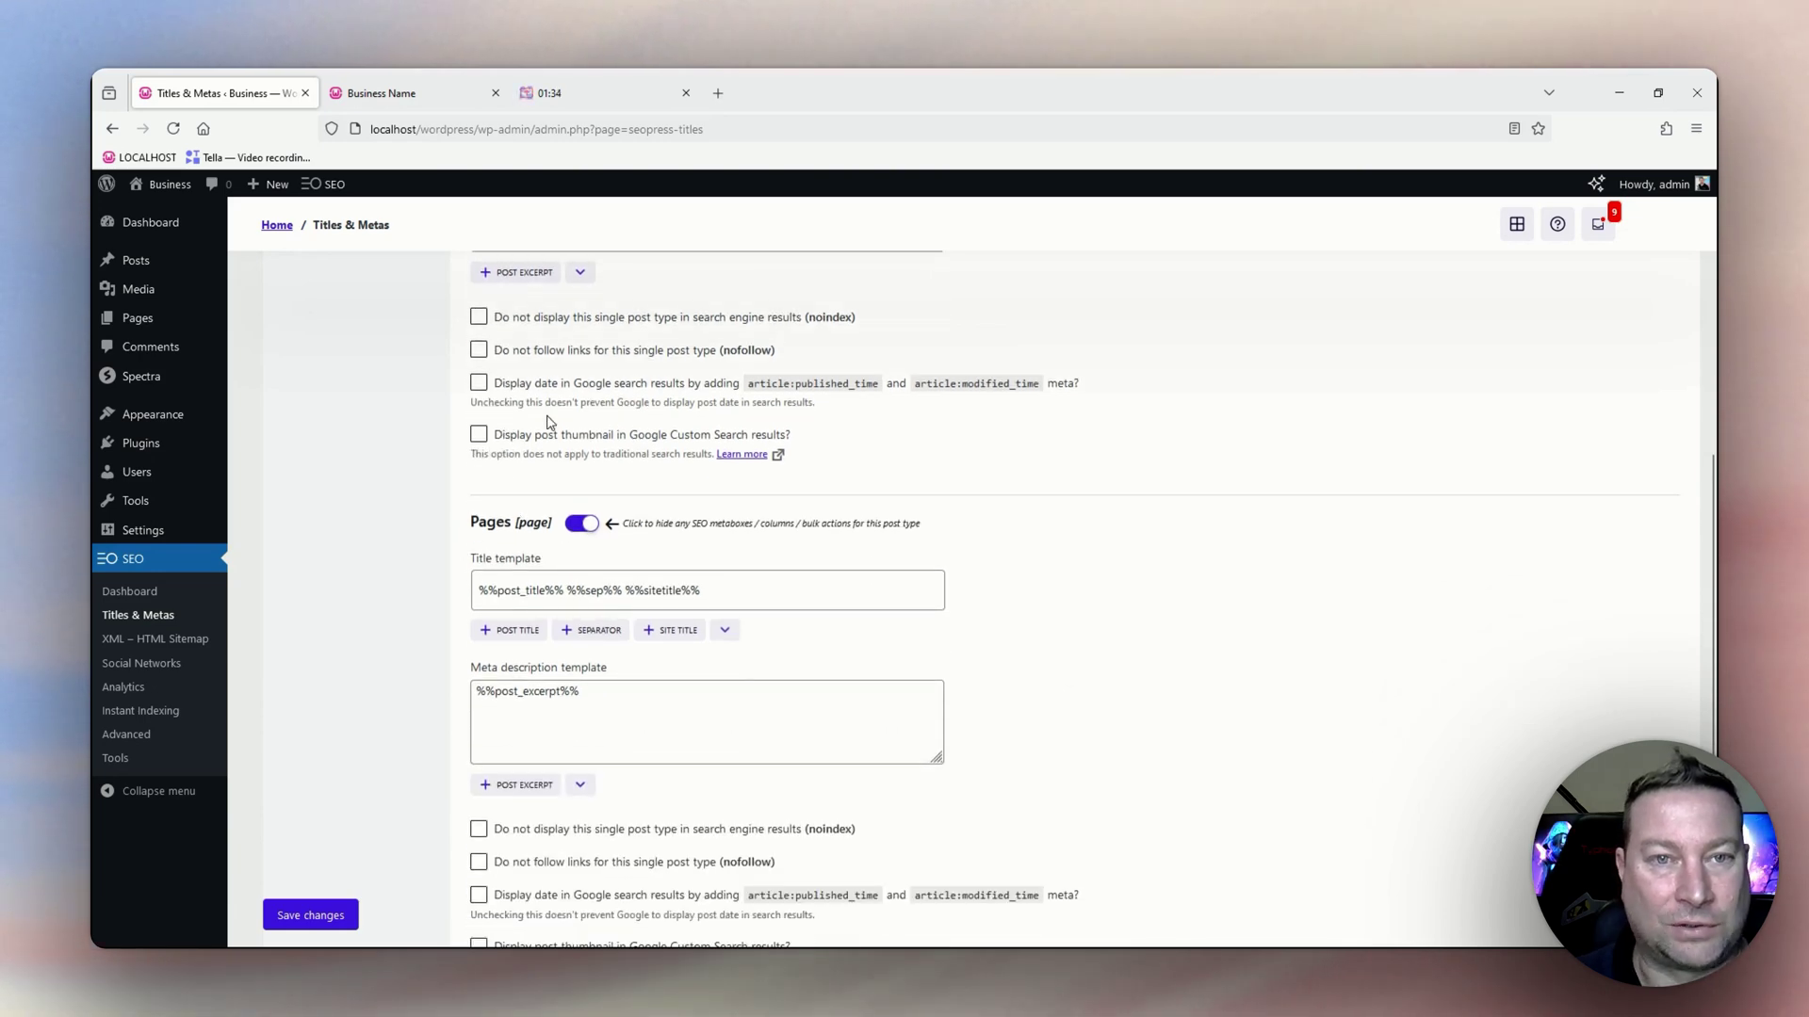
scroll(525, 594, "down", 2)
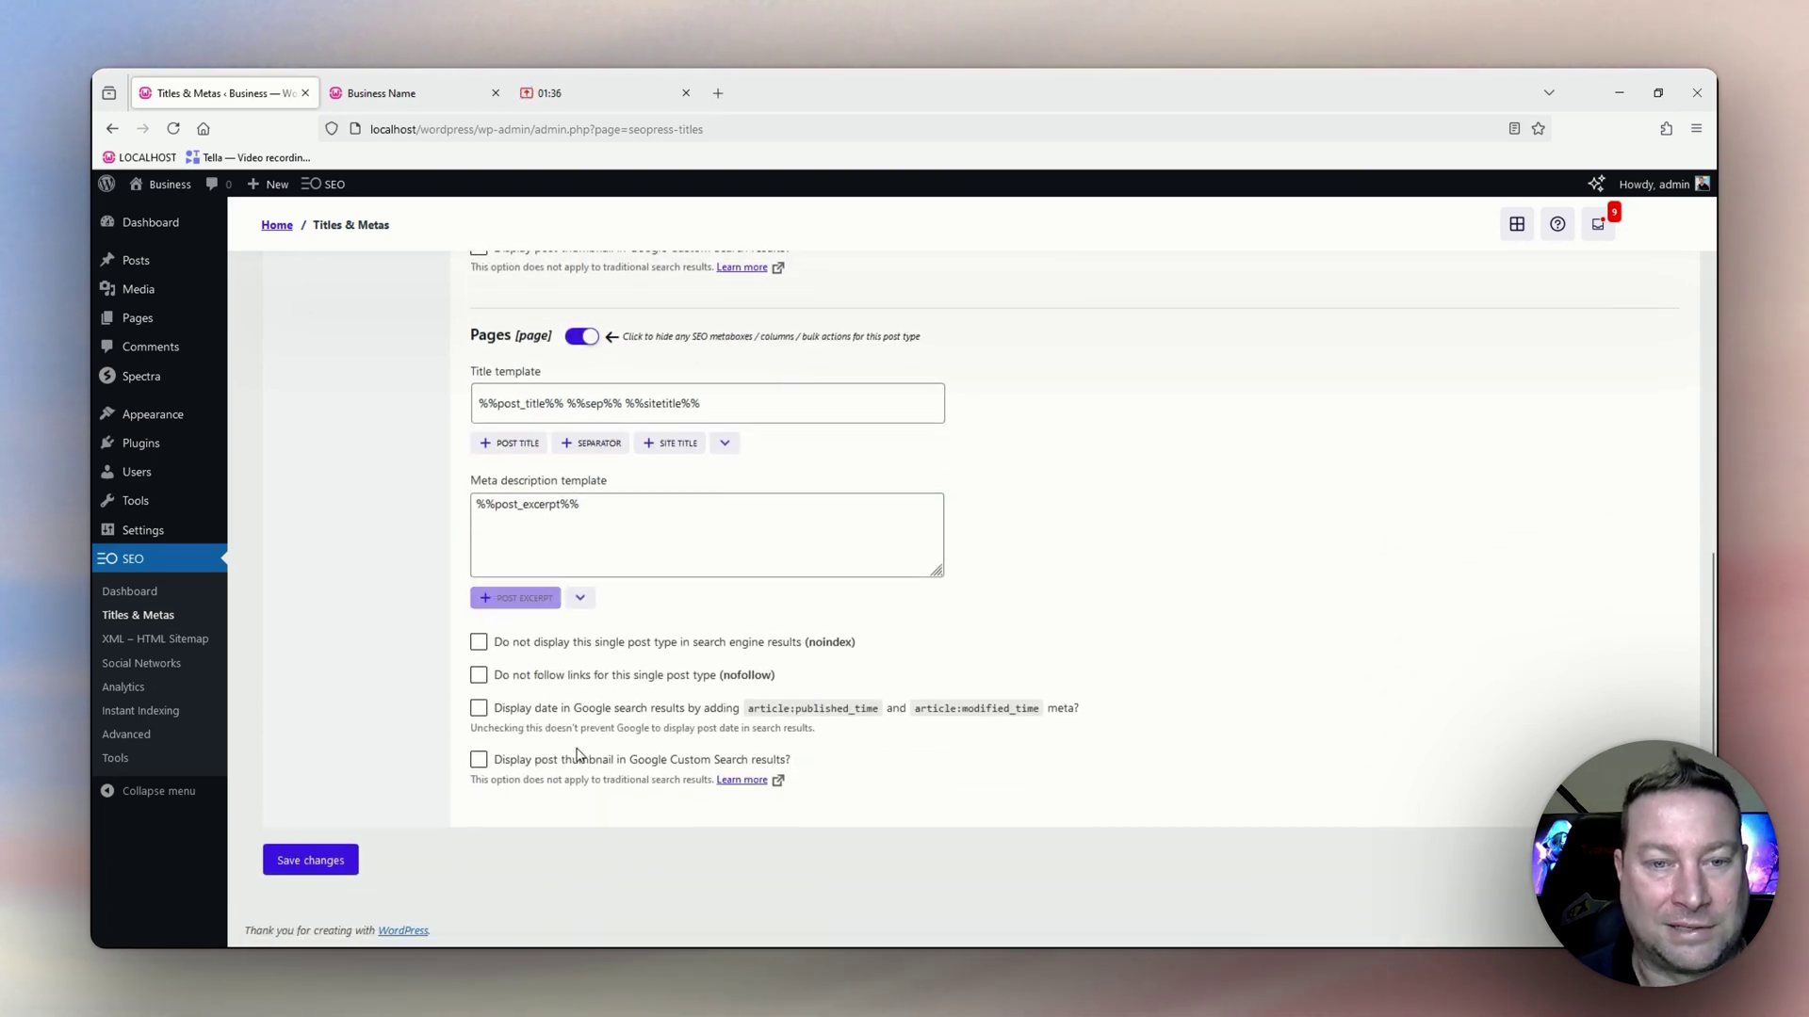
scroll(599, 683, "up", 2)
scroll(599, 683, "up", 8)
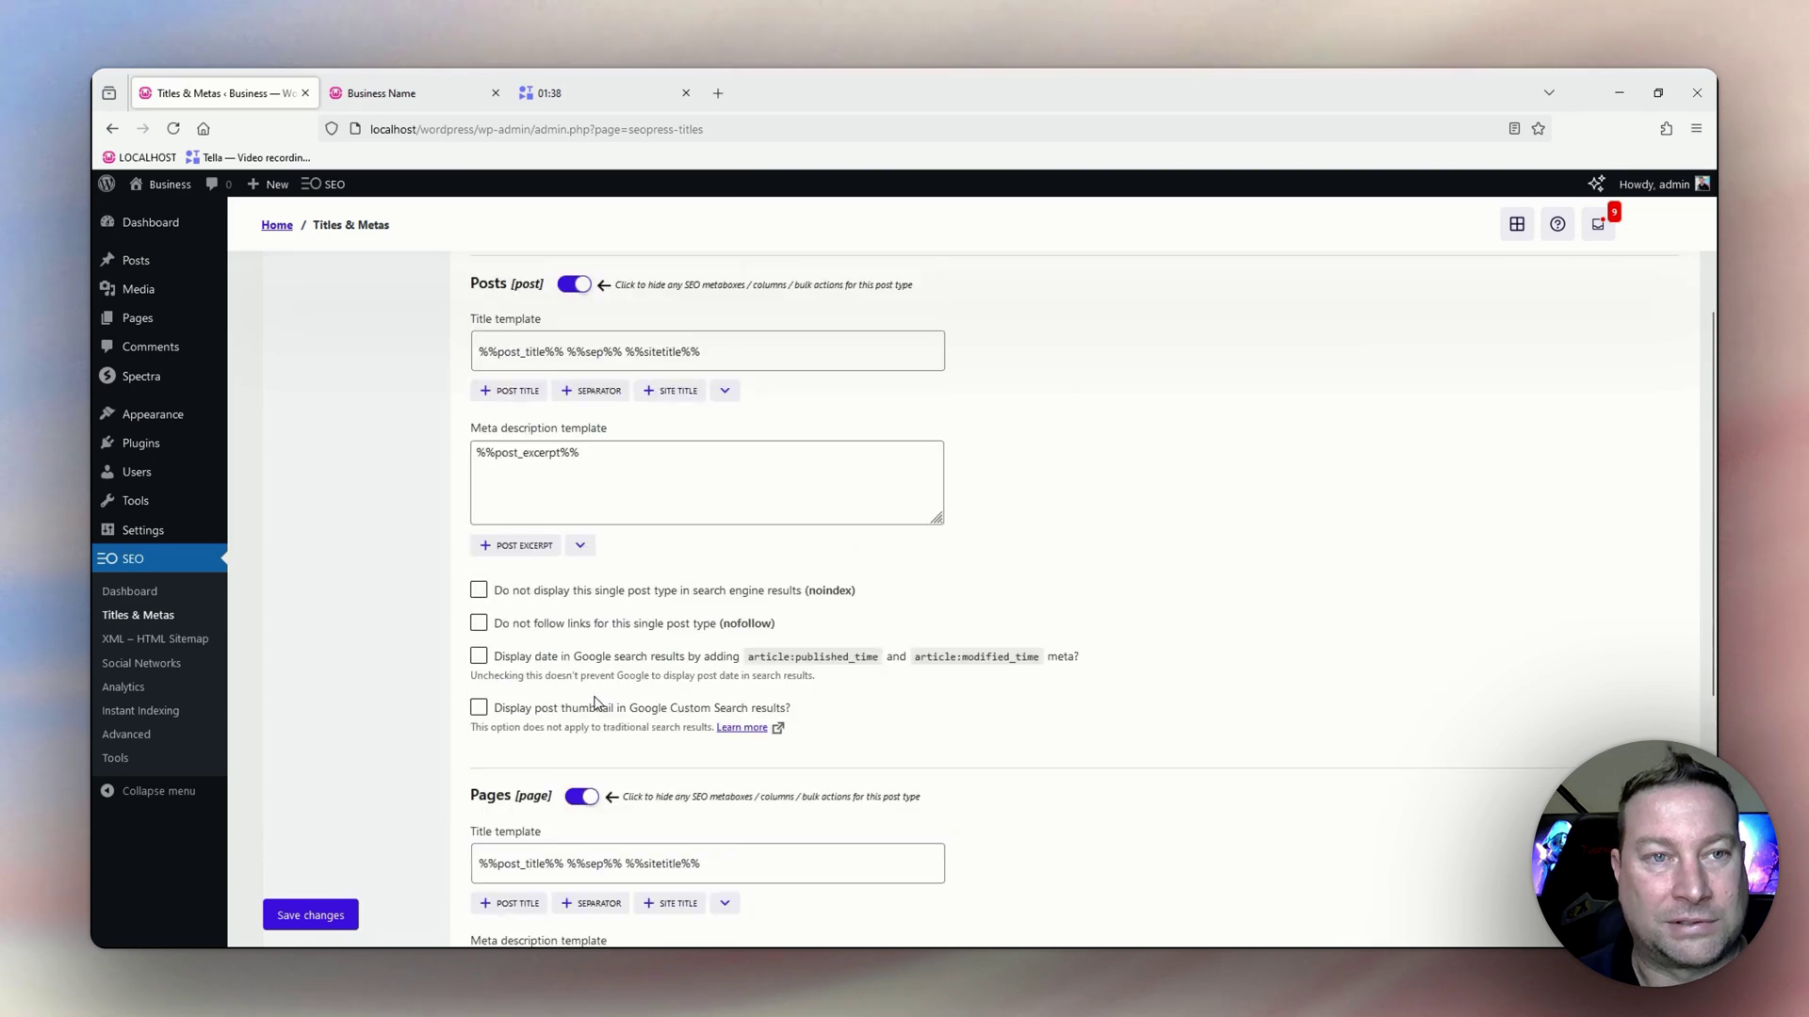
Disable author archives and date archives in the Archives settings and save.
left_click(297, 397)
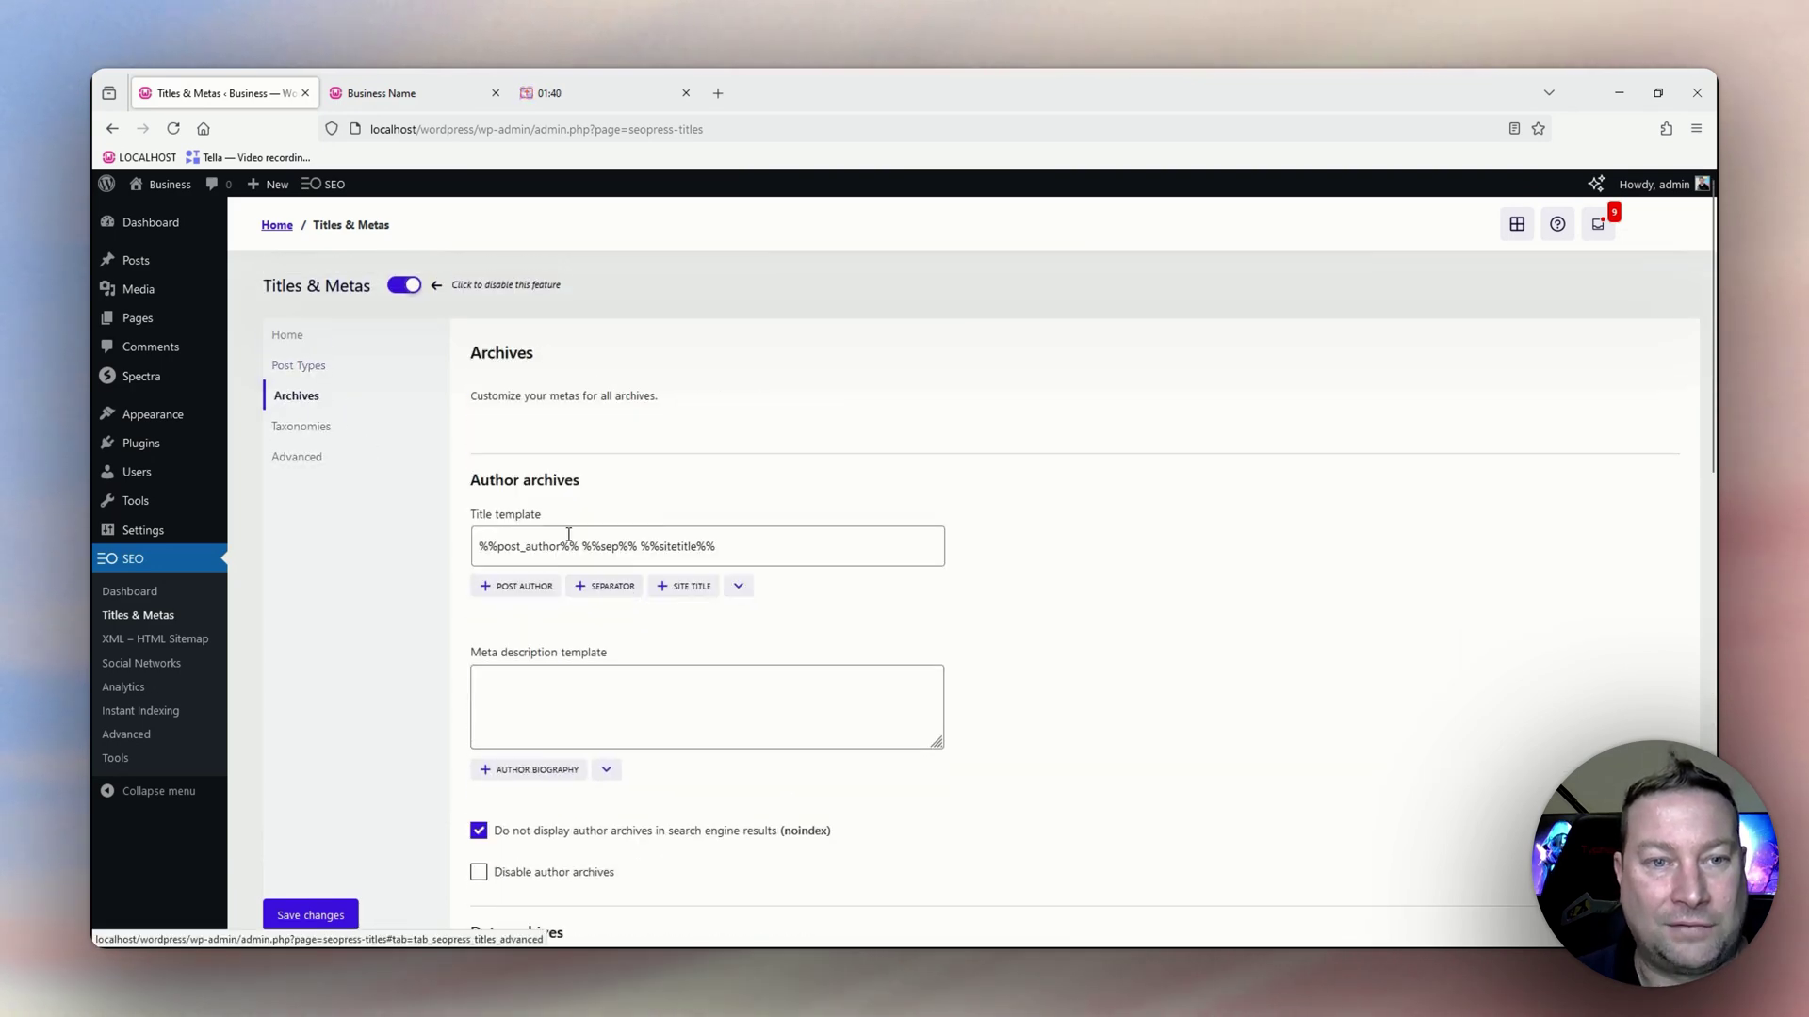
scroll(533, 505, "down", 1)
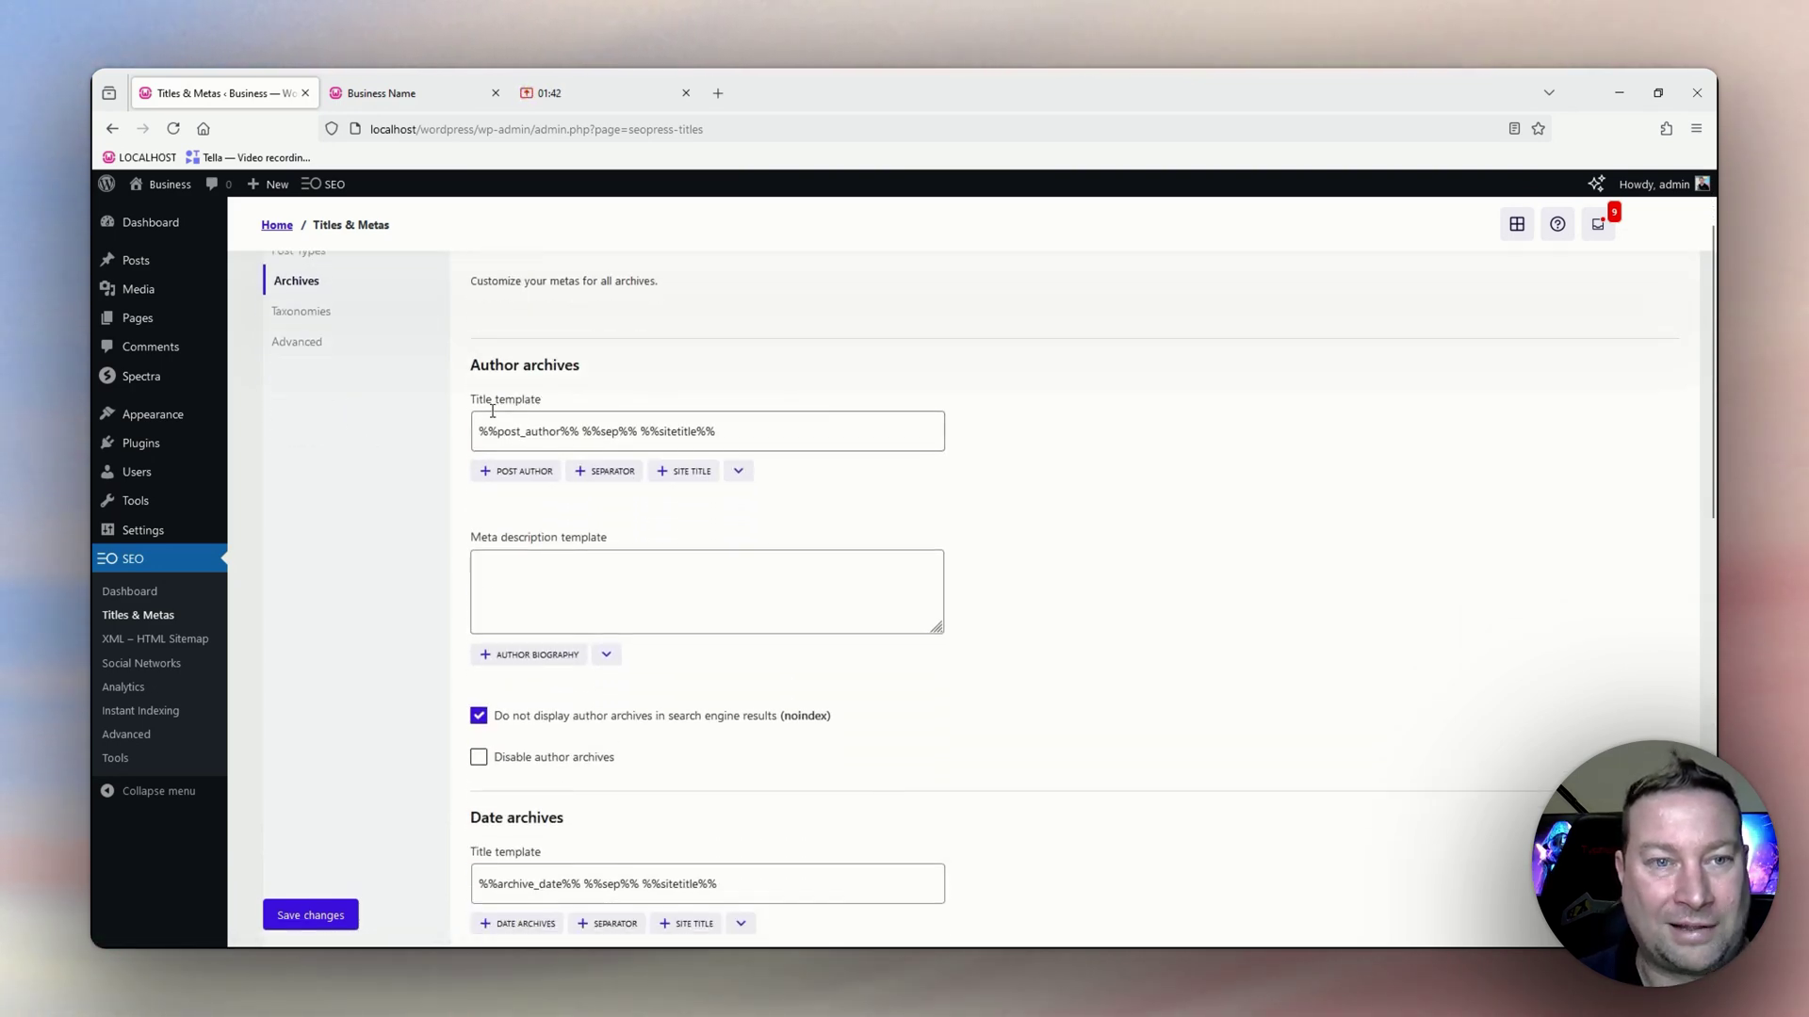
scroll(513, 545, "down", 2)
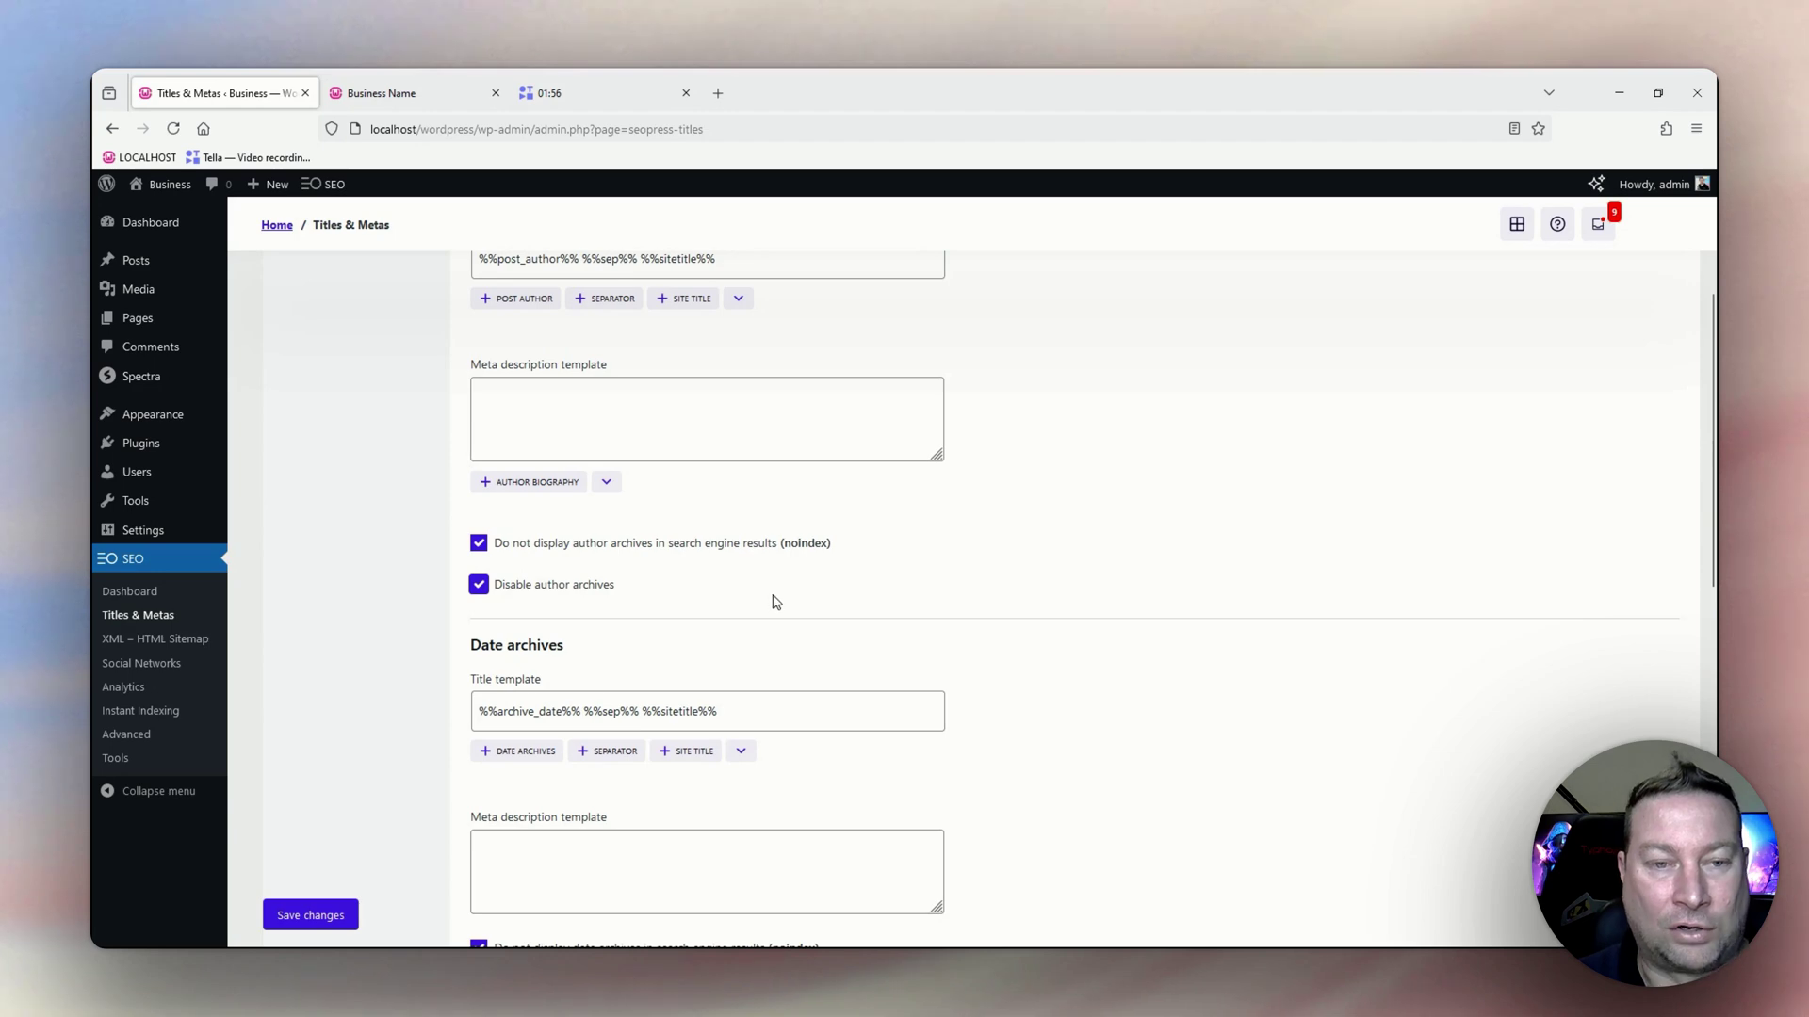
scroll(776, 602, "down", 3)
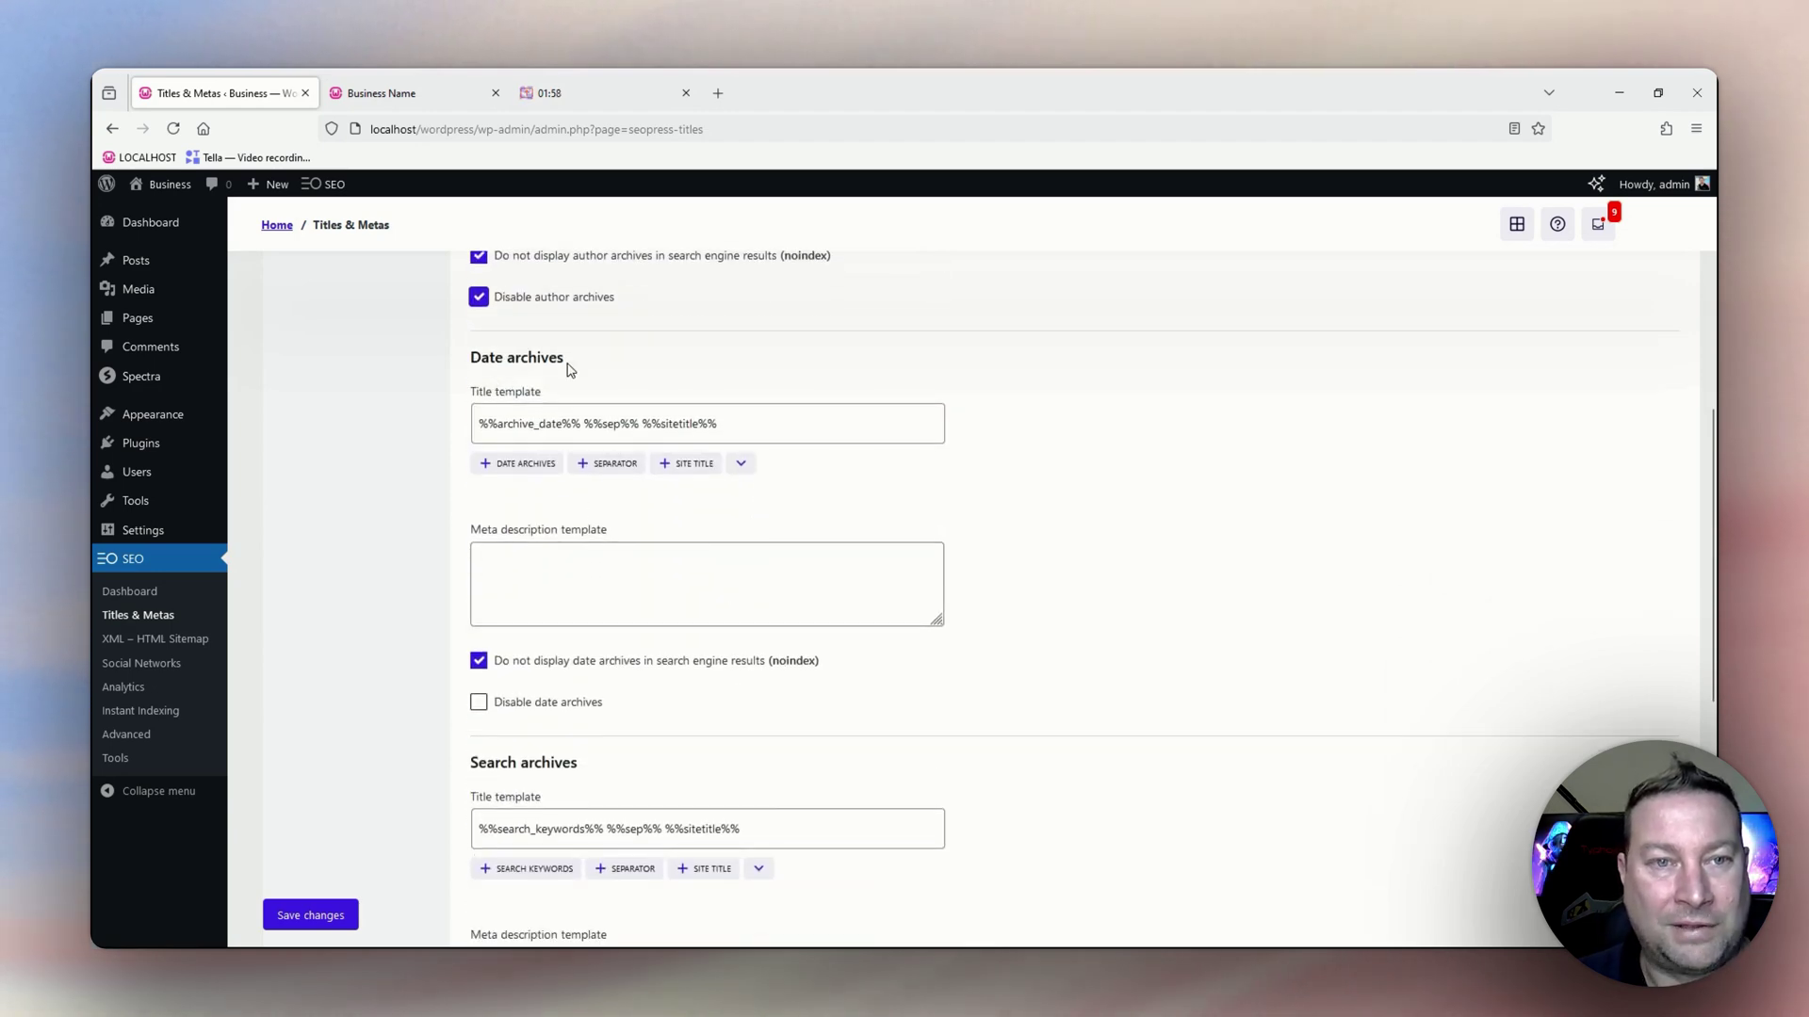
scroll(528, 377, "down", 1)
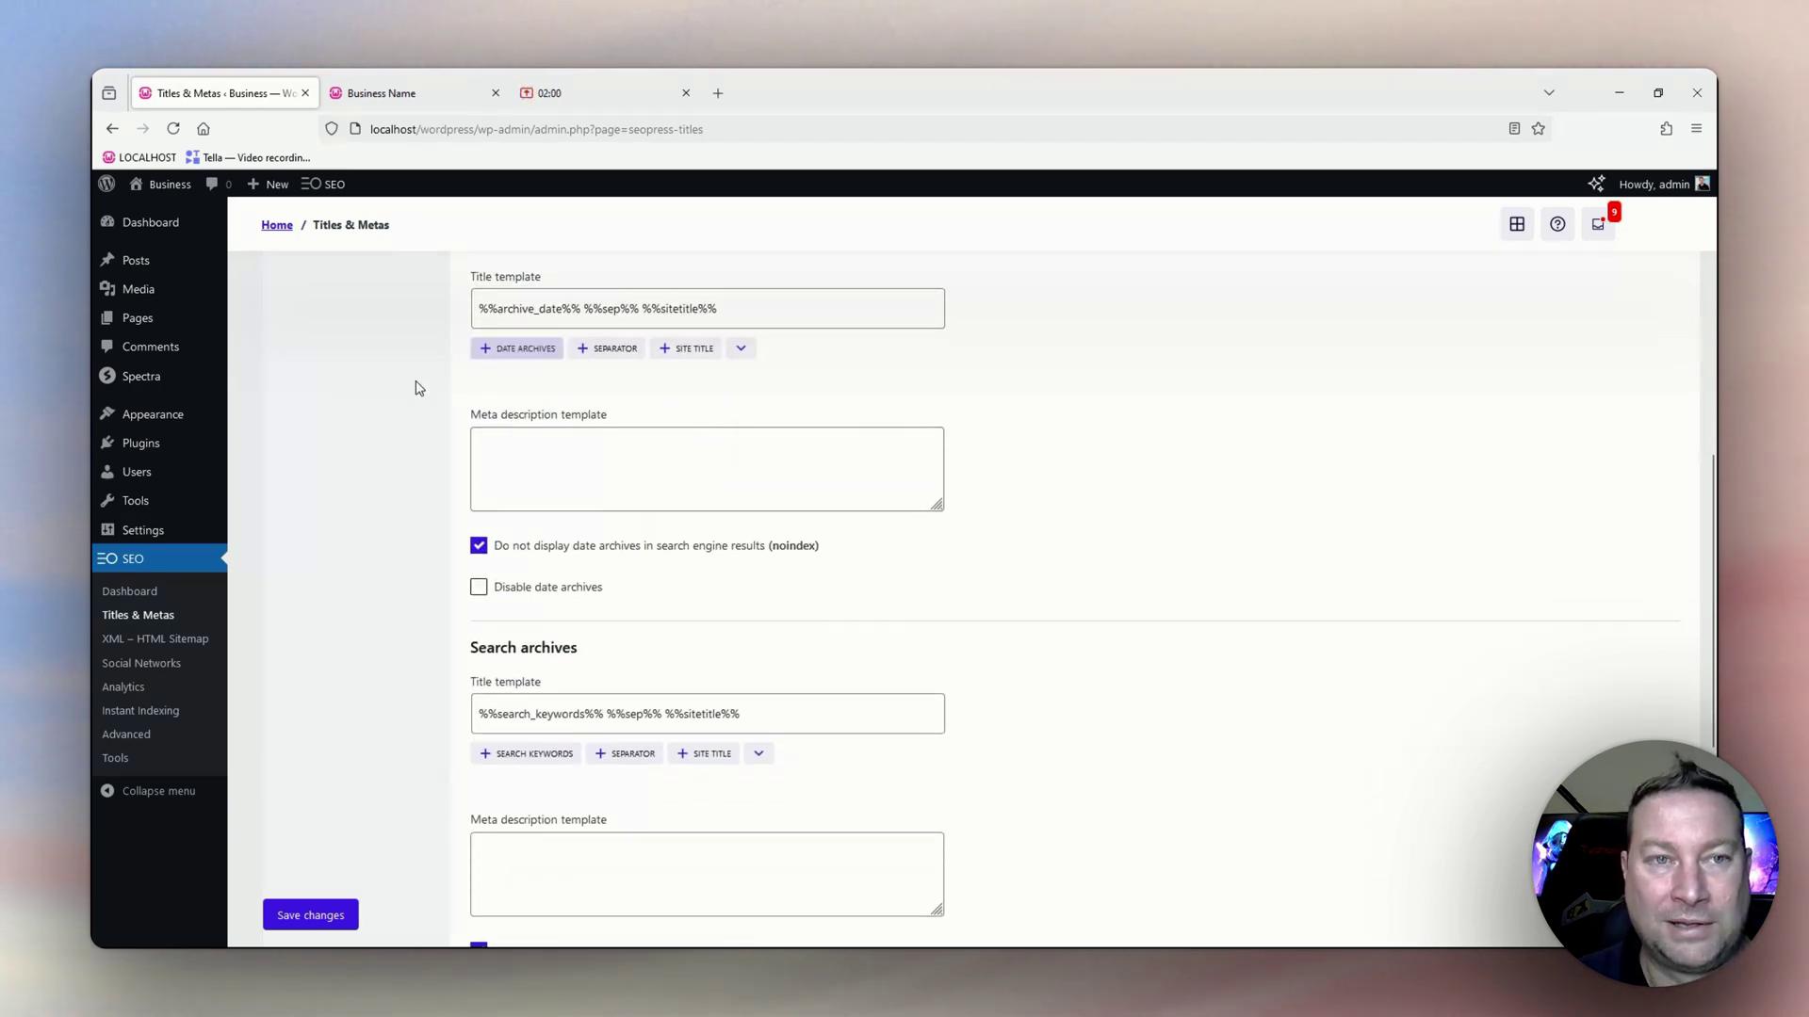
scroll(419, 389, "up", 1)
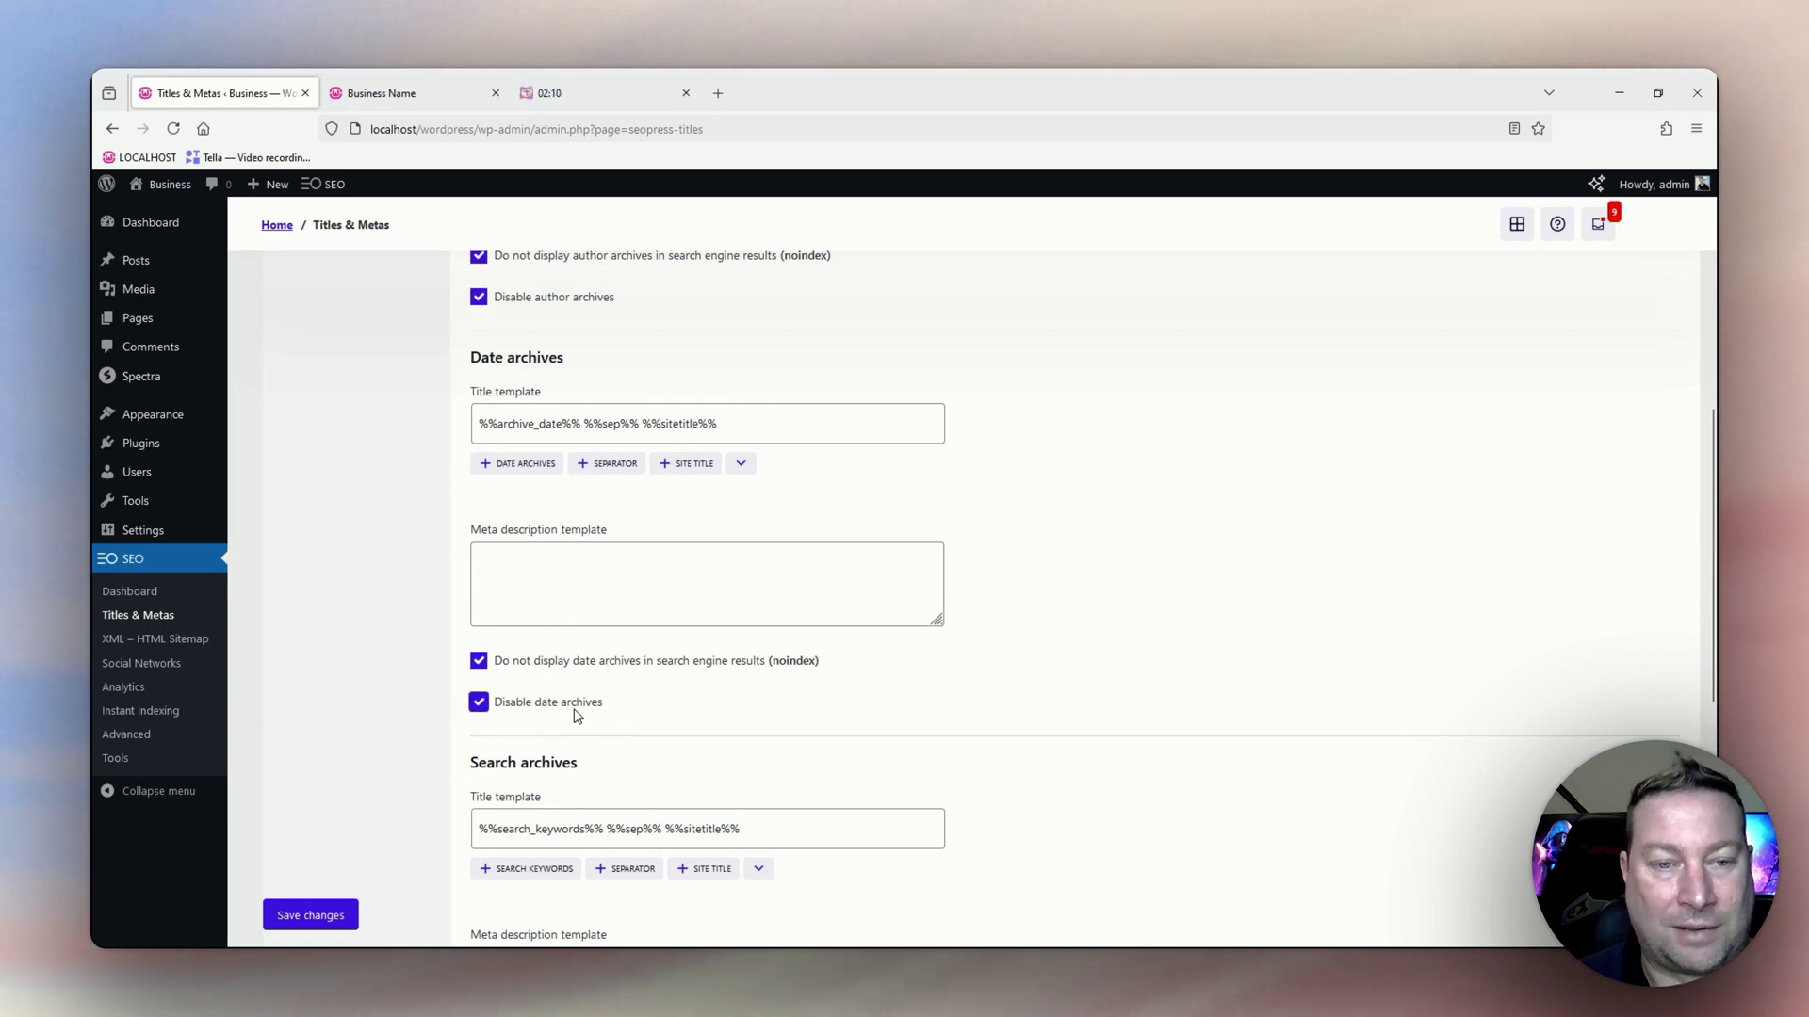
scroll(603, 735, "down", 2)
scroll(631, 744, "down", 2)
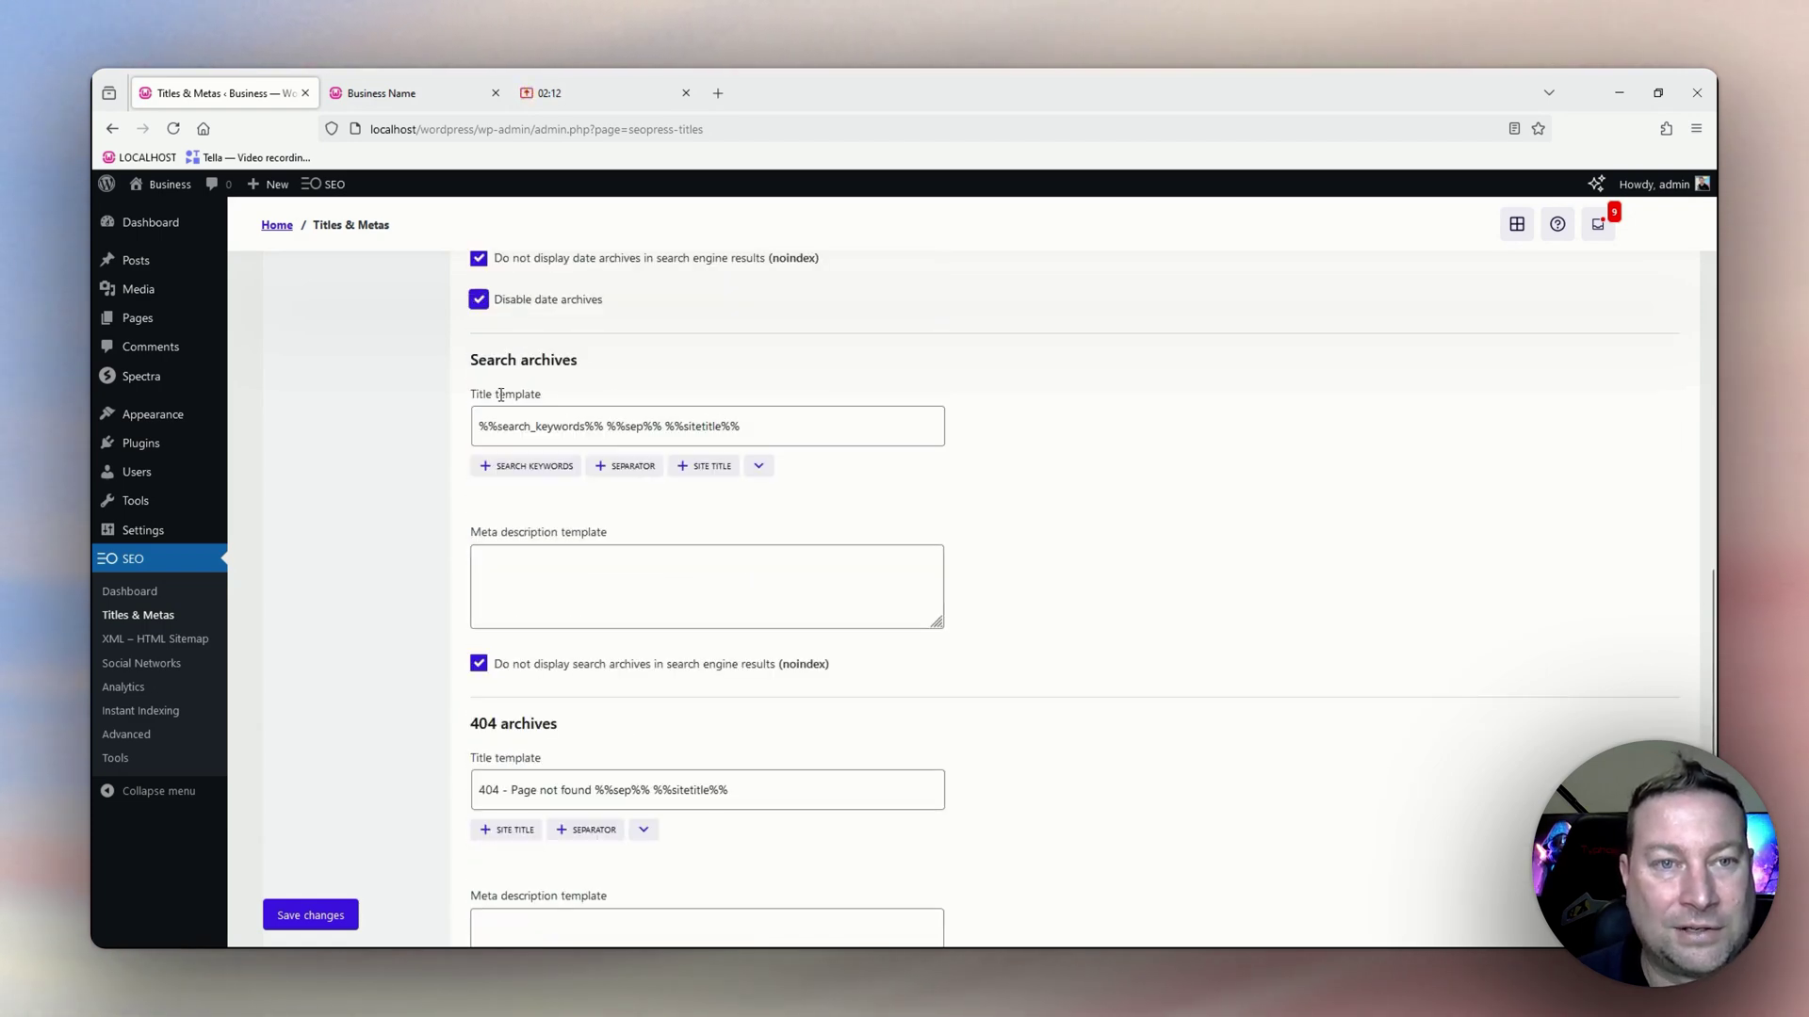
scroll(556, 471, "down", 1)
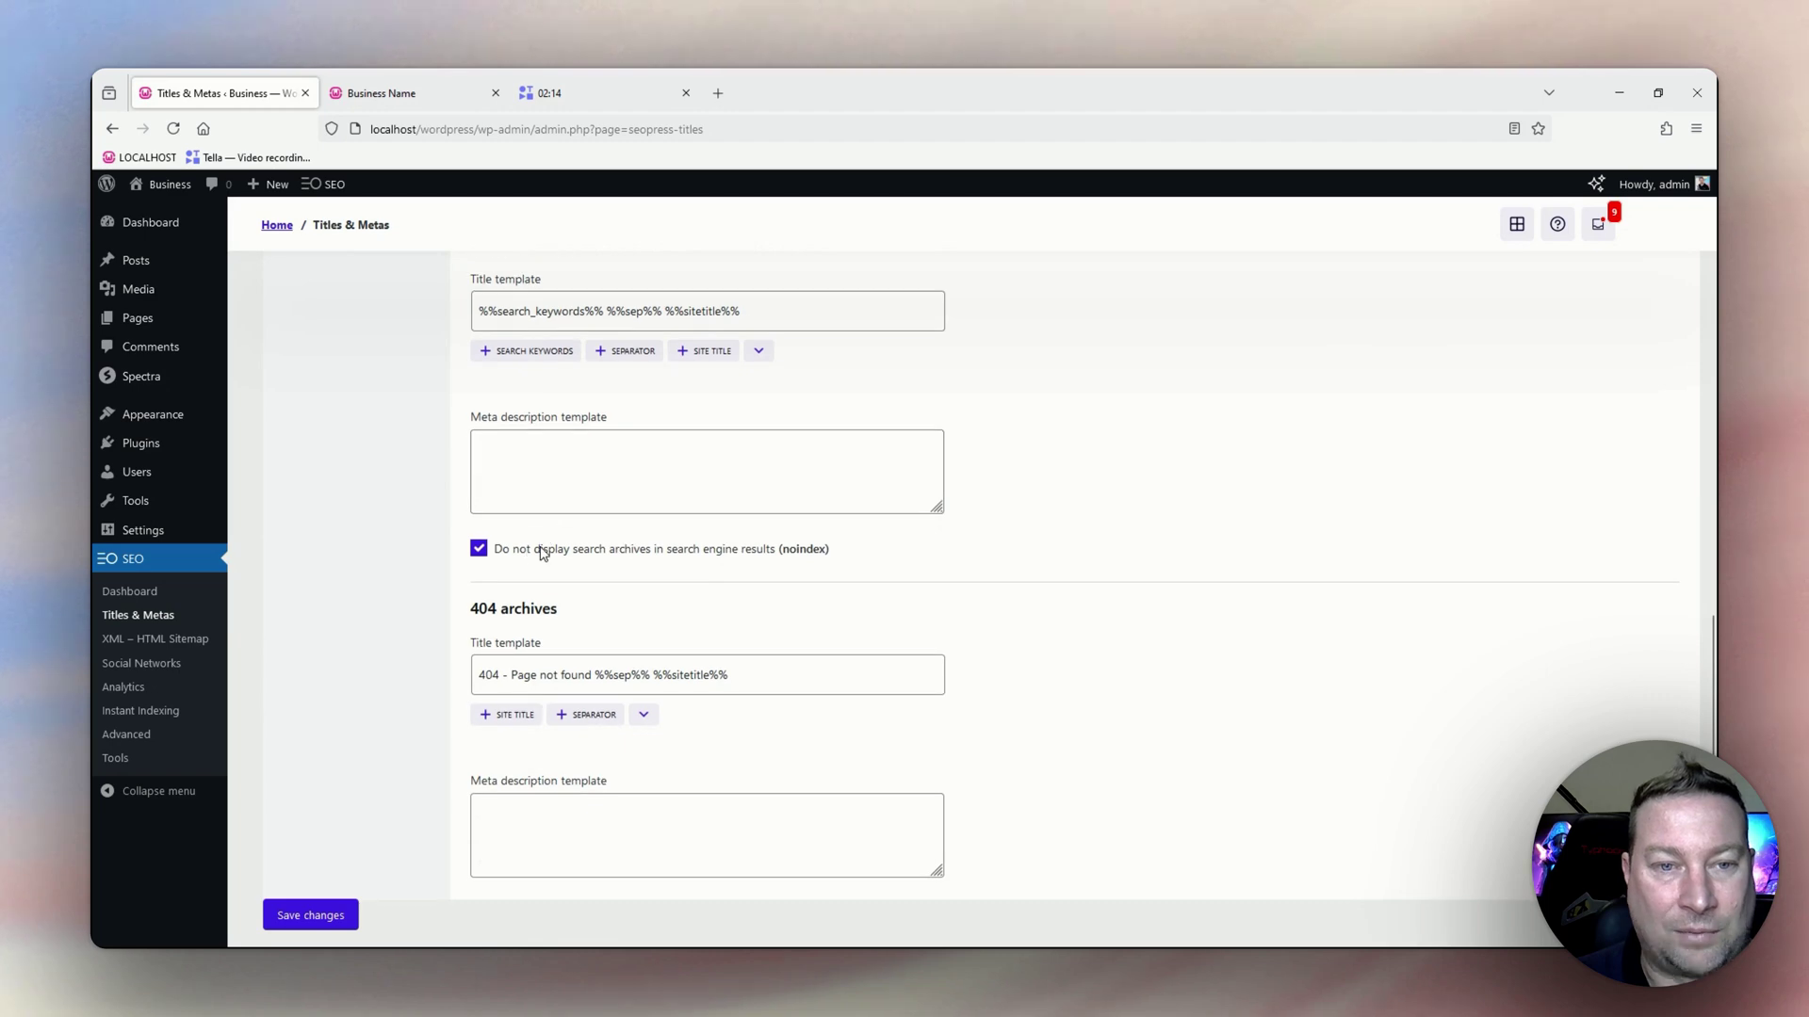
scroll(789, 584, "down", 1)
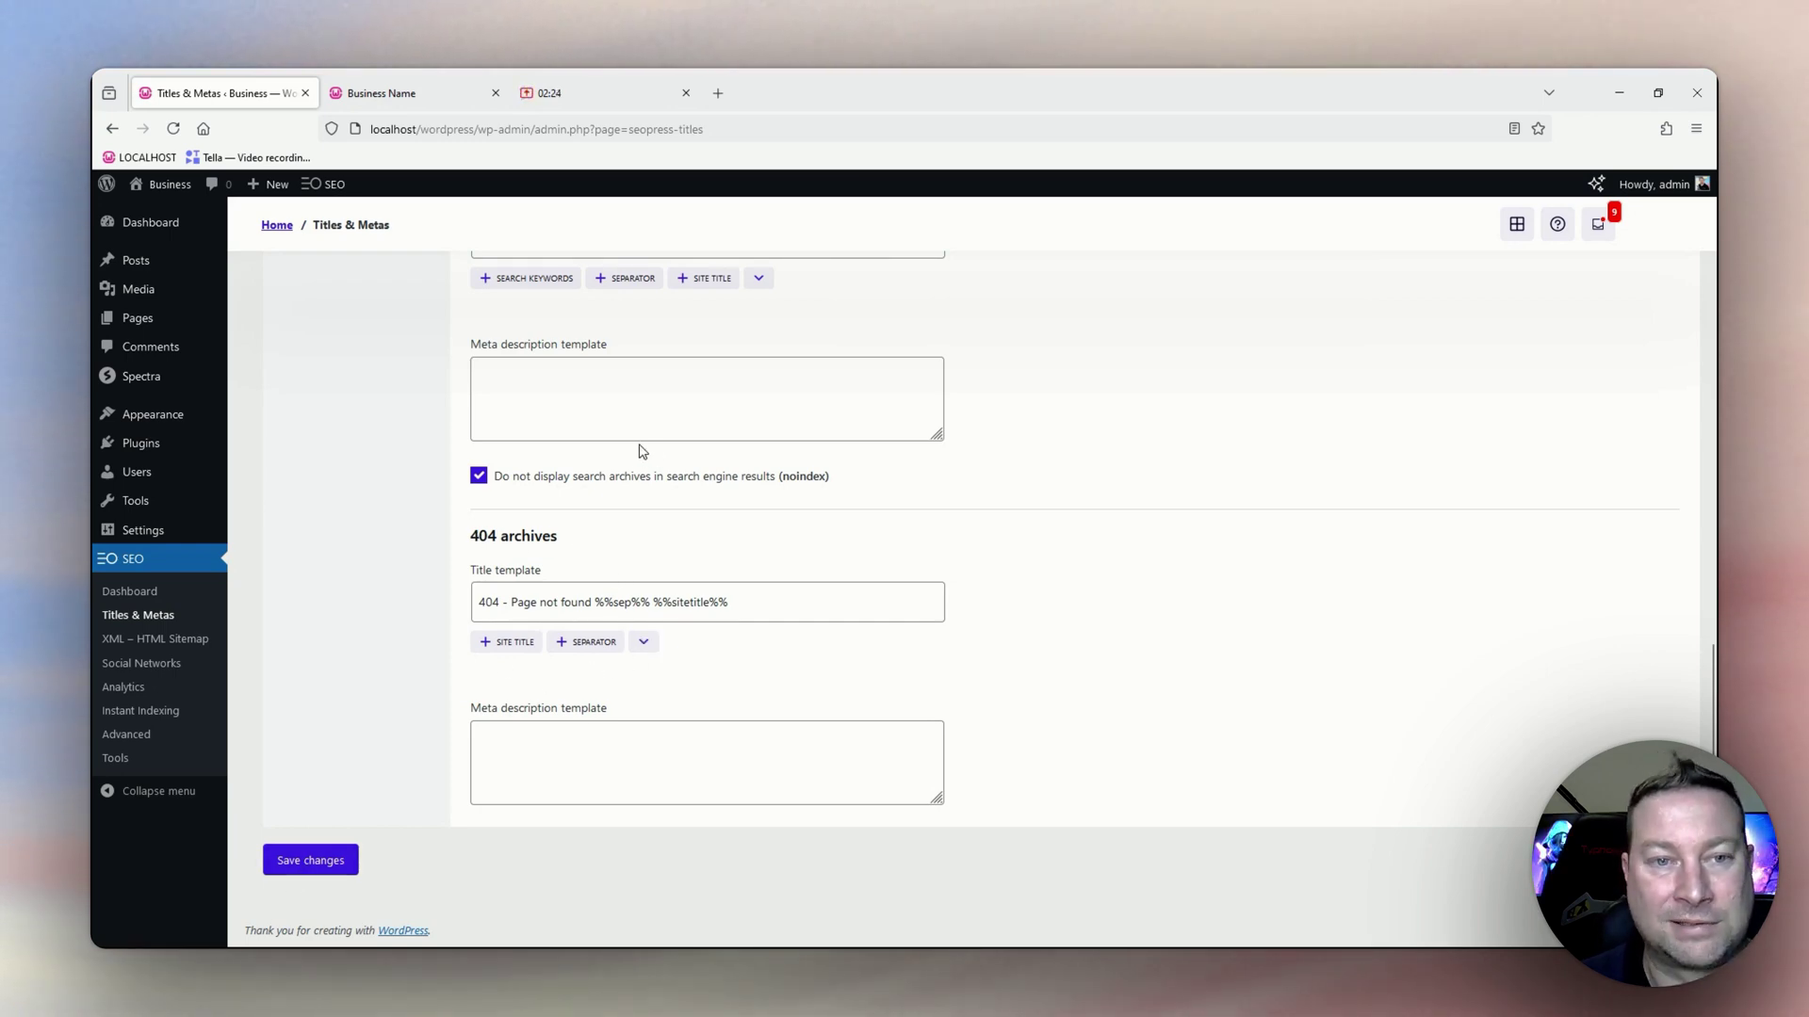
left_click(317, 862)
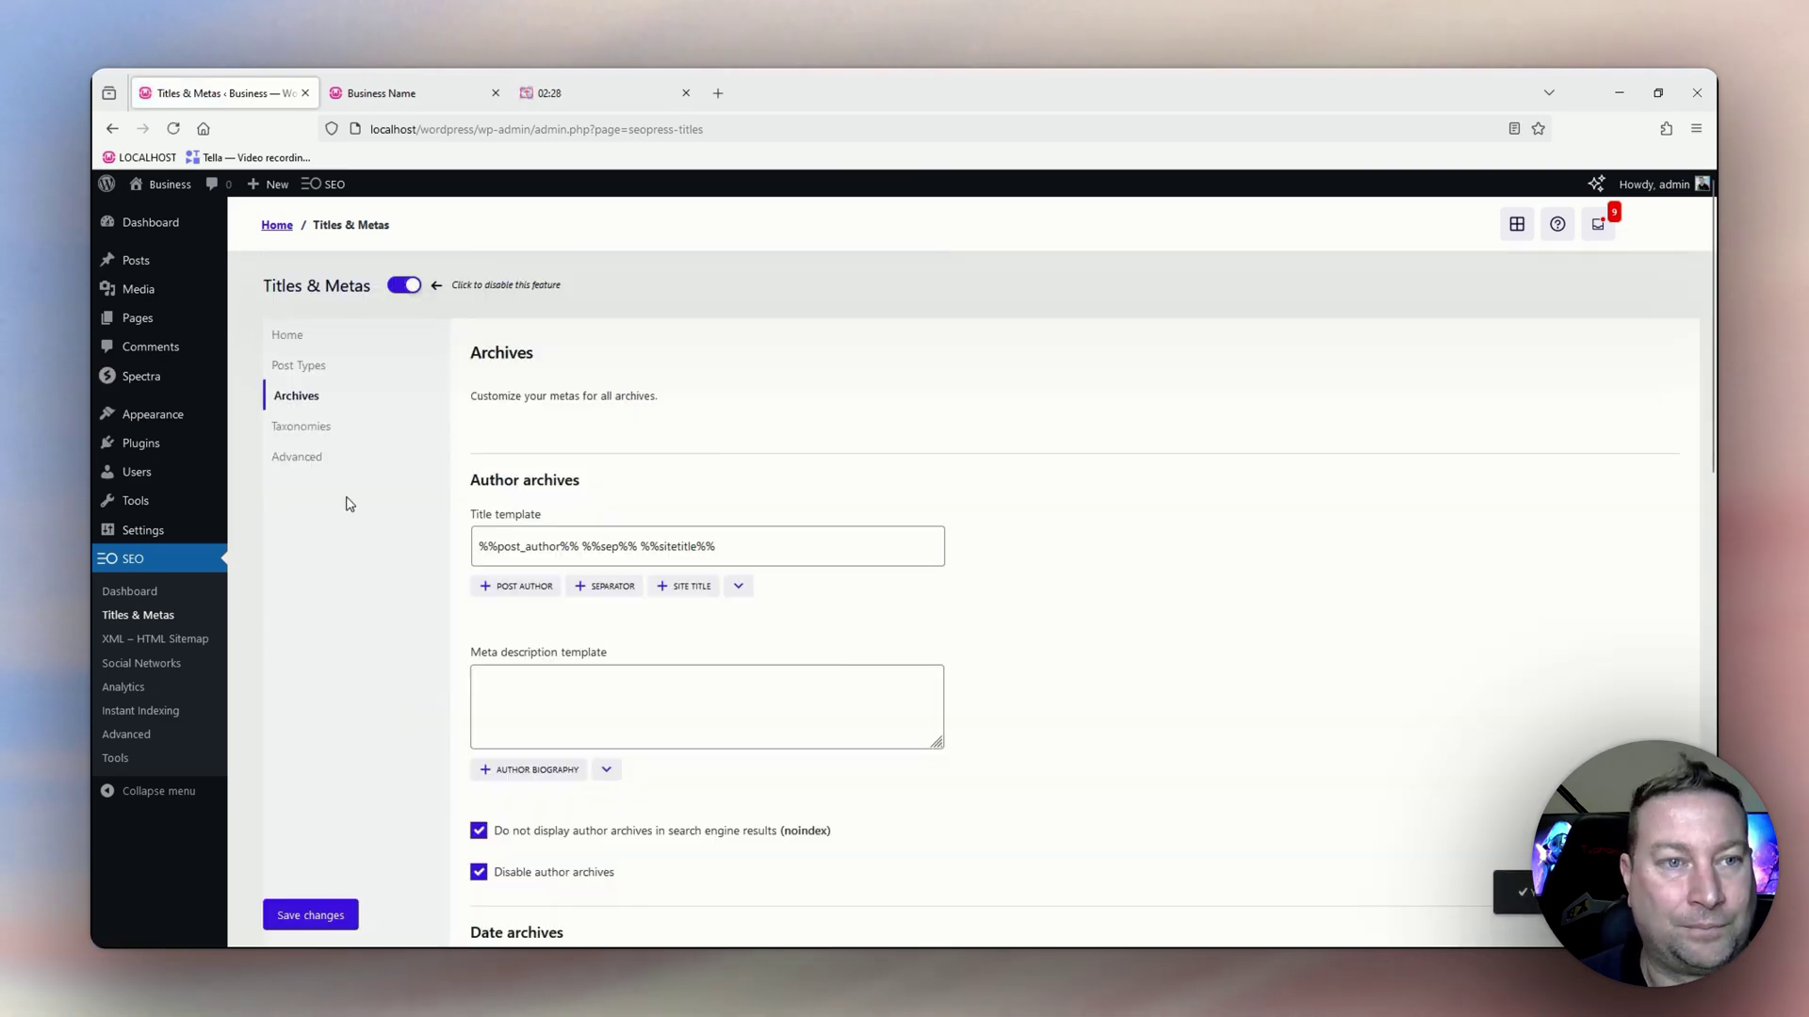
Set tag archives to nofollow, keeping Categories and Tags noindex, and save the Taxonomies settings.
left_click(292, 433)
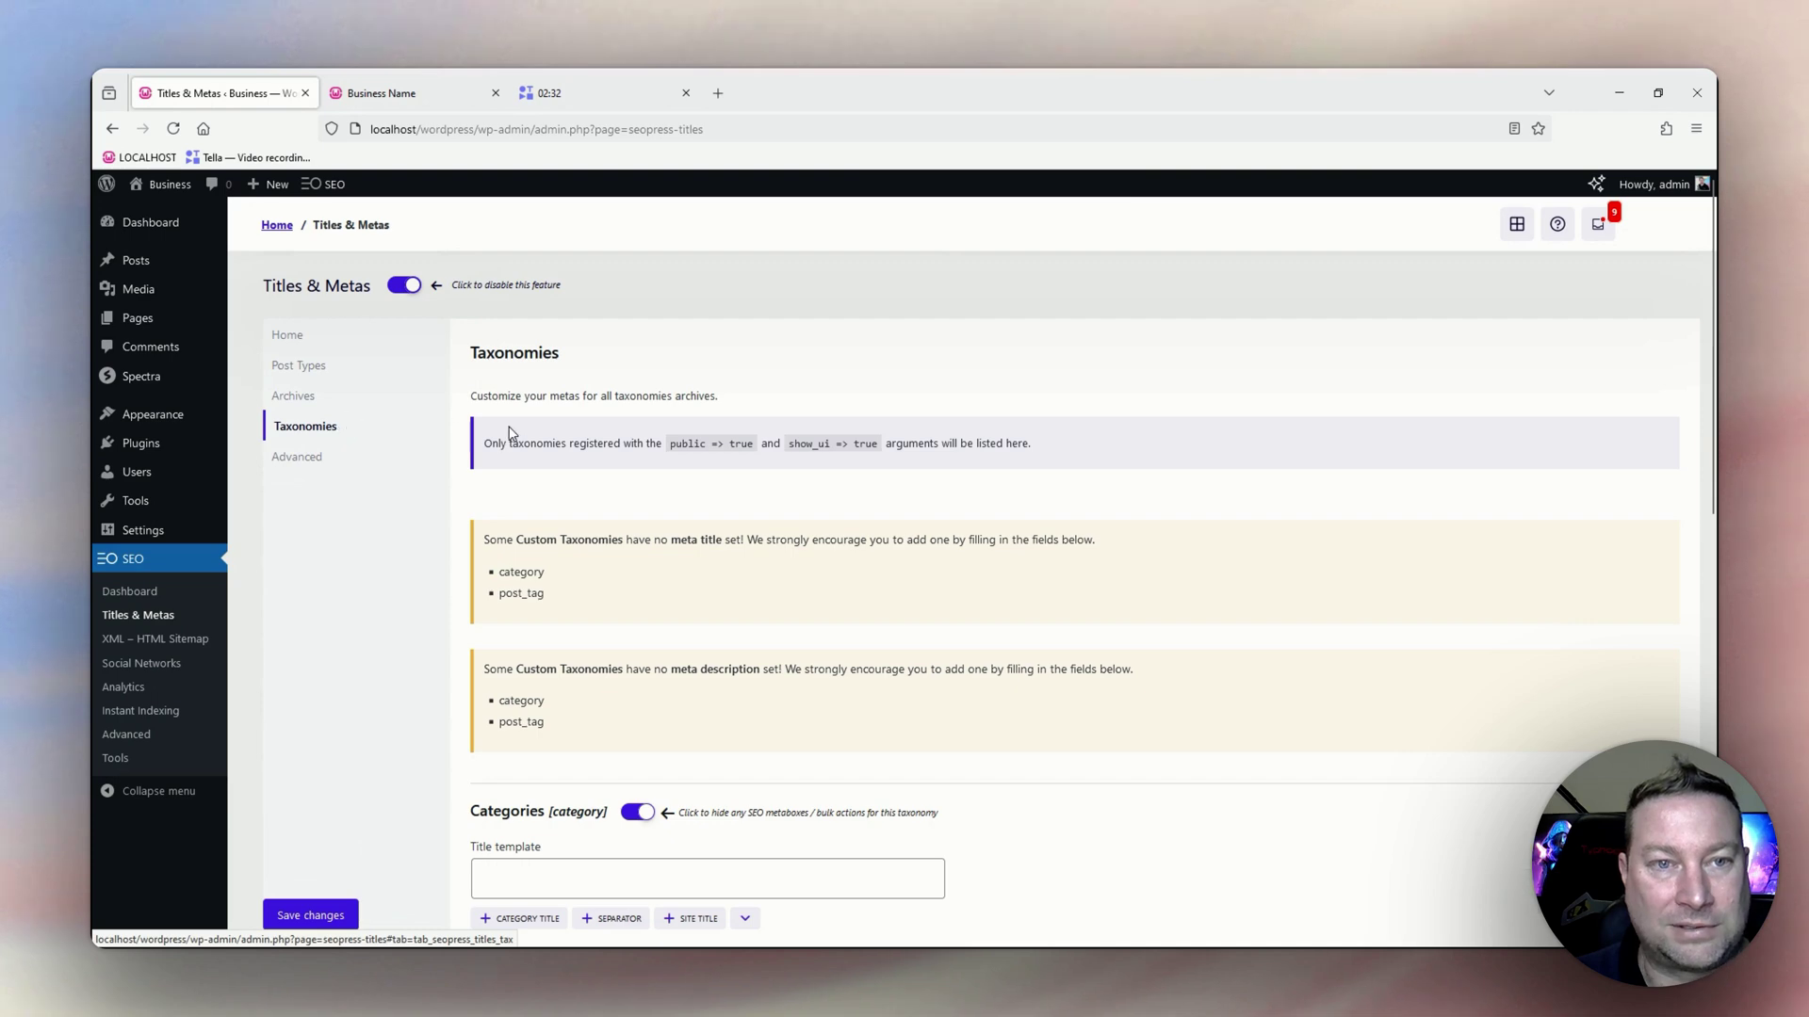
scroll(556, 492, "down", 3)
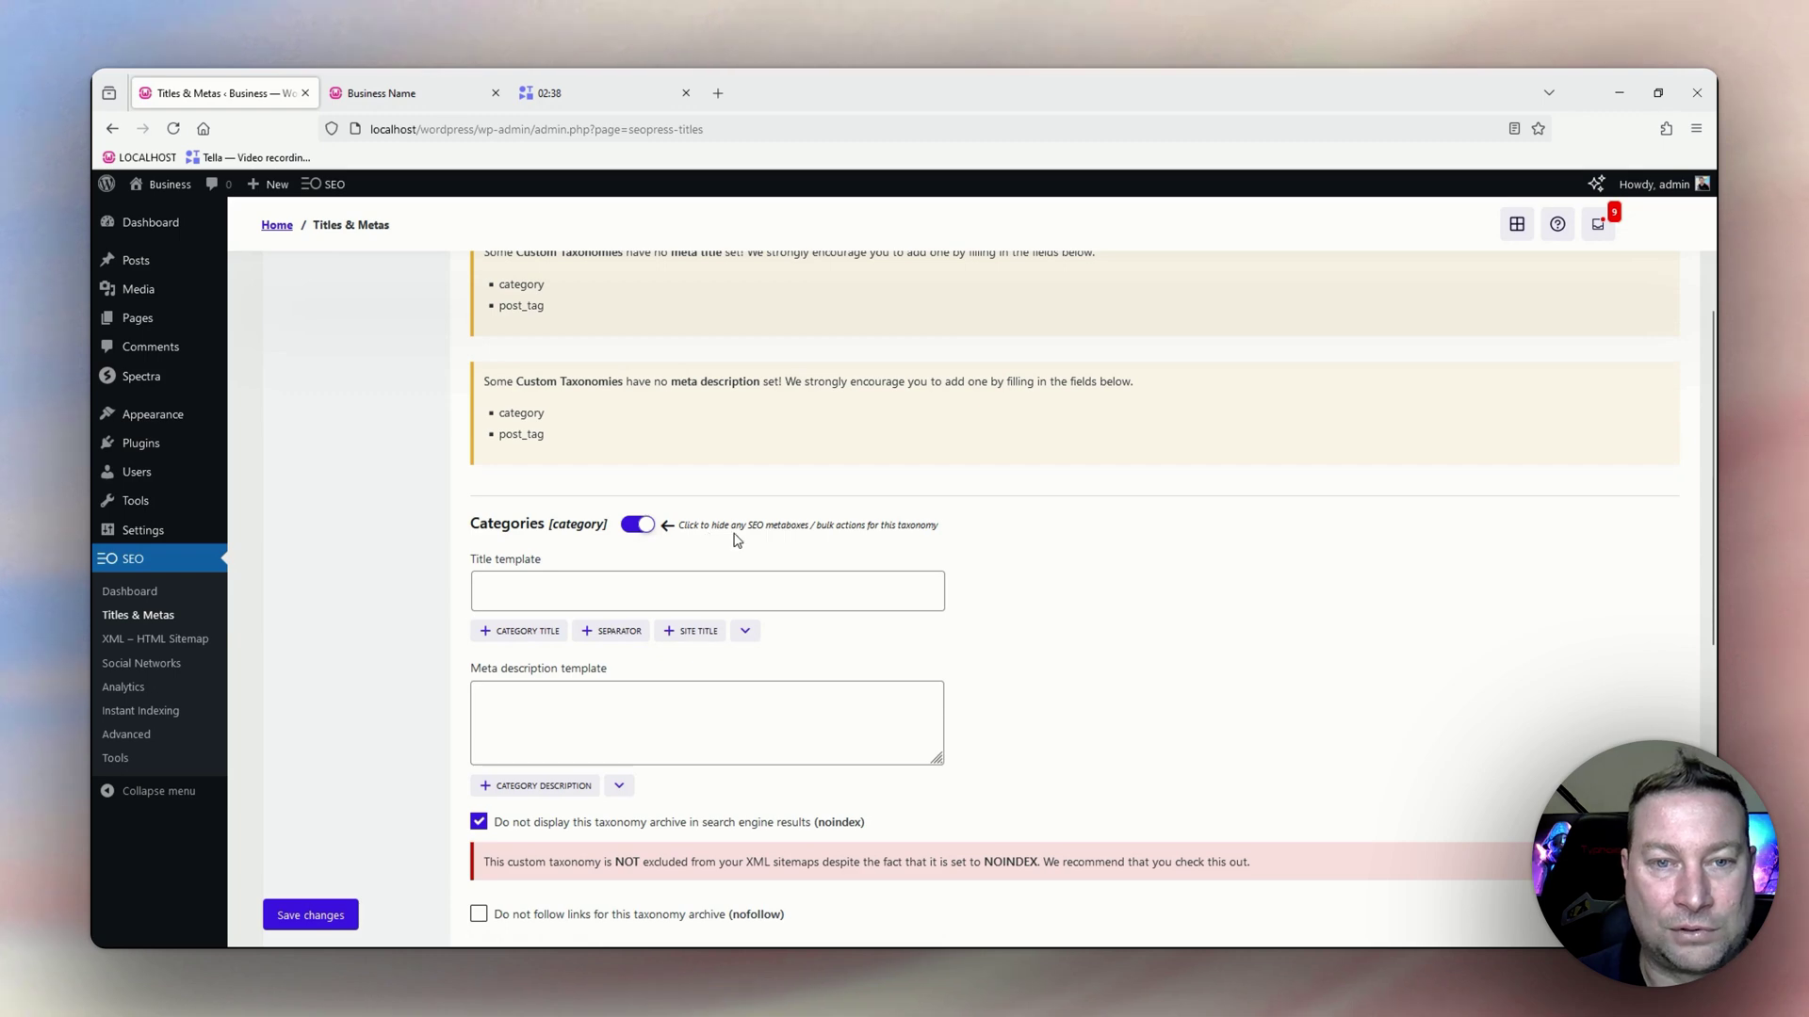
scroll(735, 542, "down", 3)
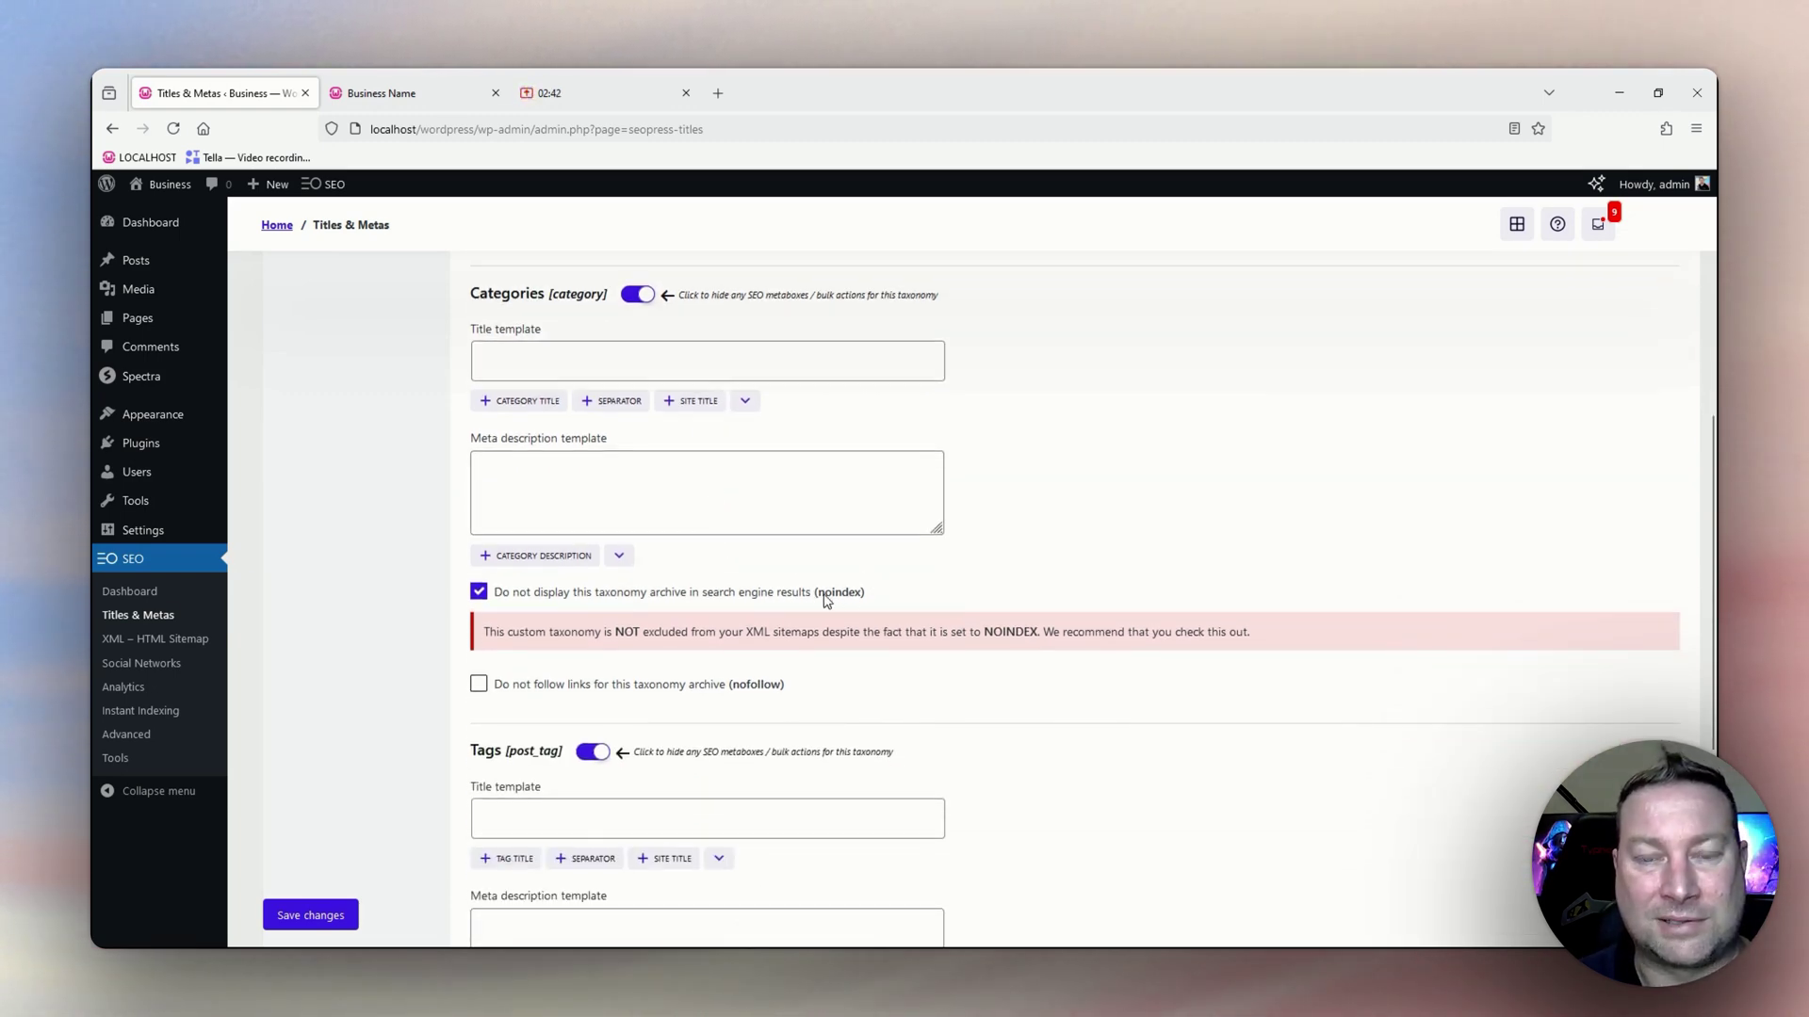
scroll(865, 620, "down", 2)
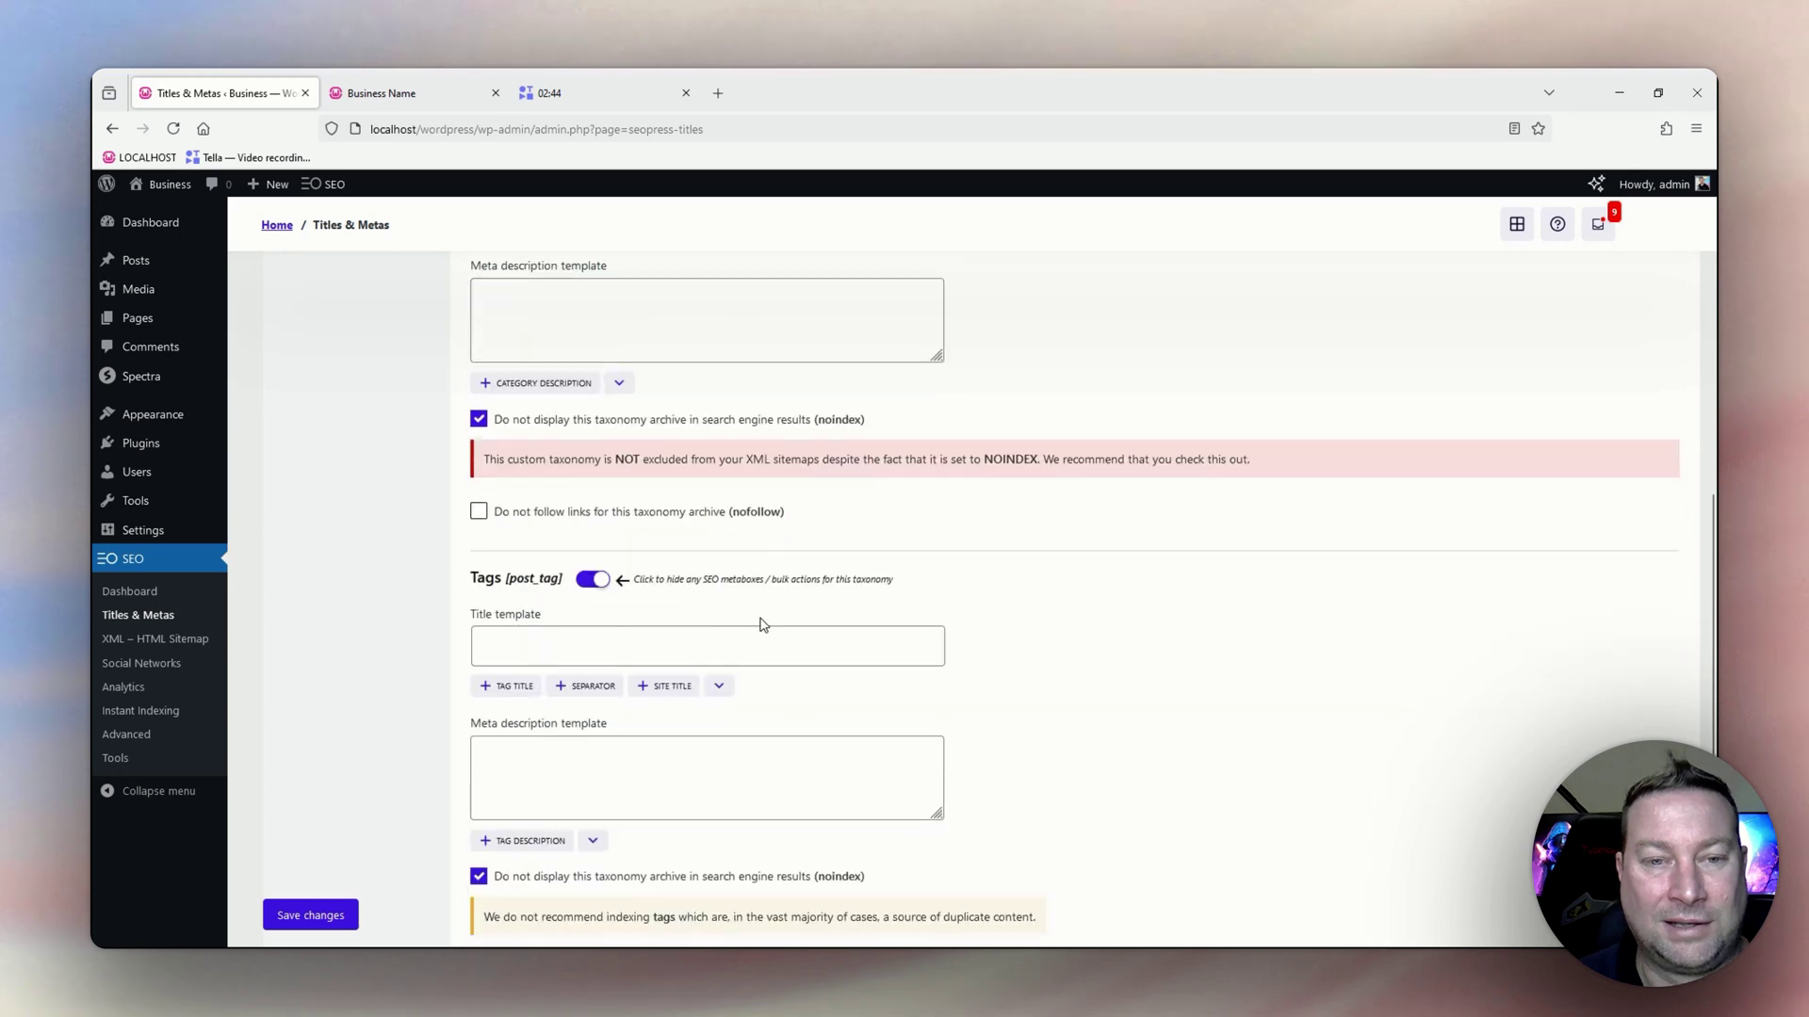
scroll(614, 579, "down", 3)
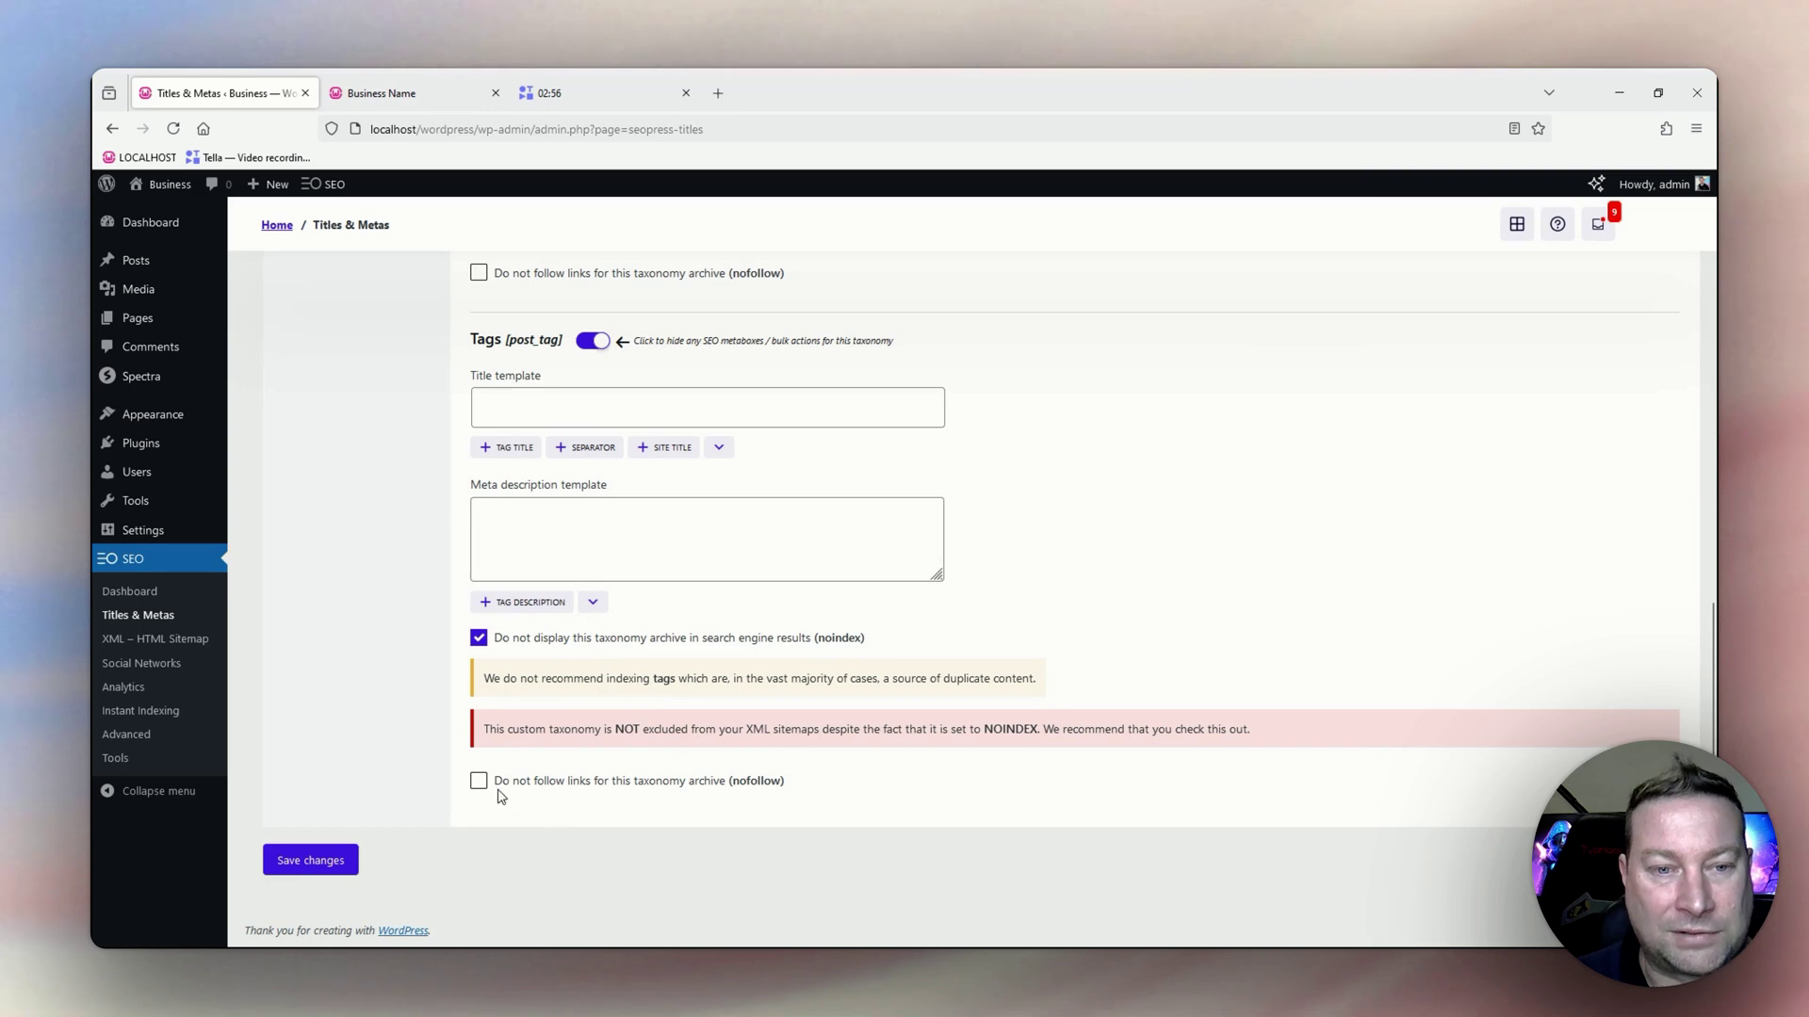
scroll(551, 647, "up", 3)
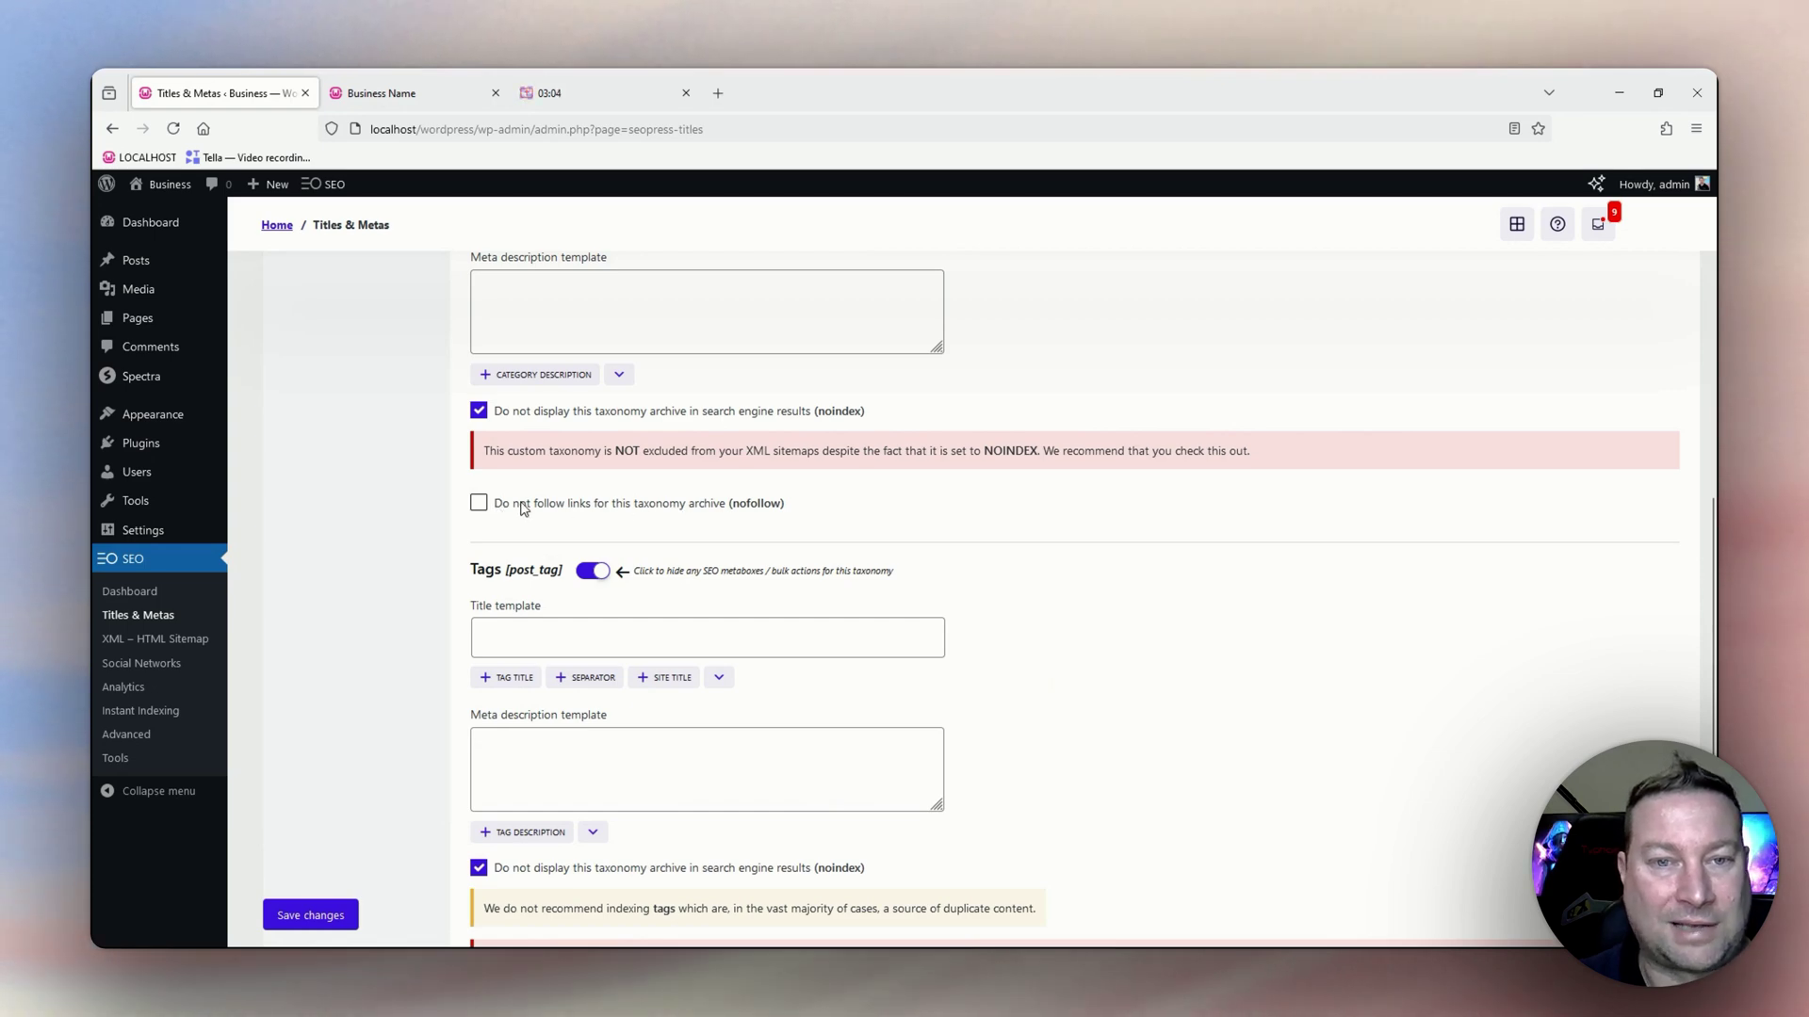
scroll(604, 620, "down", 2)
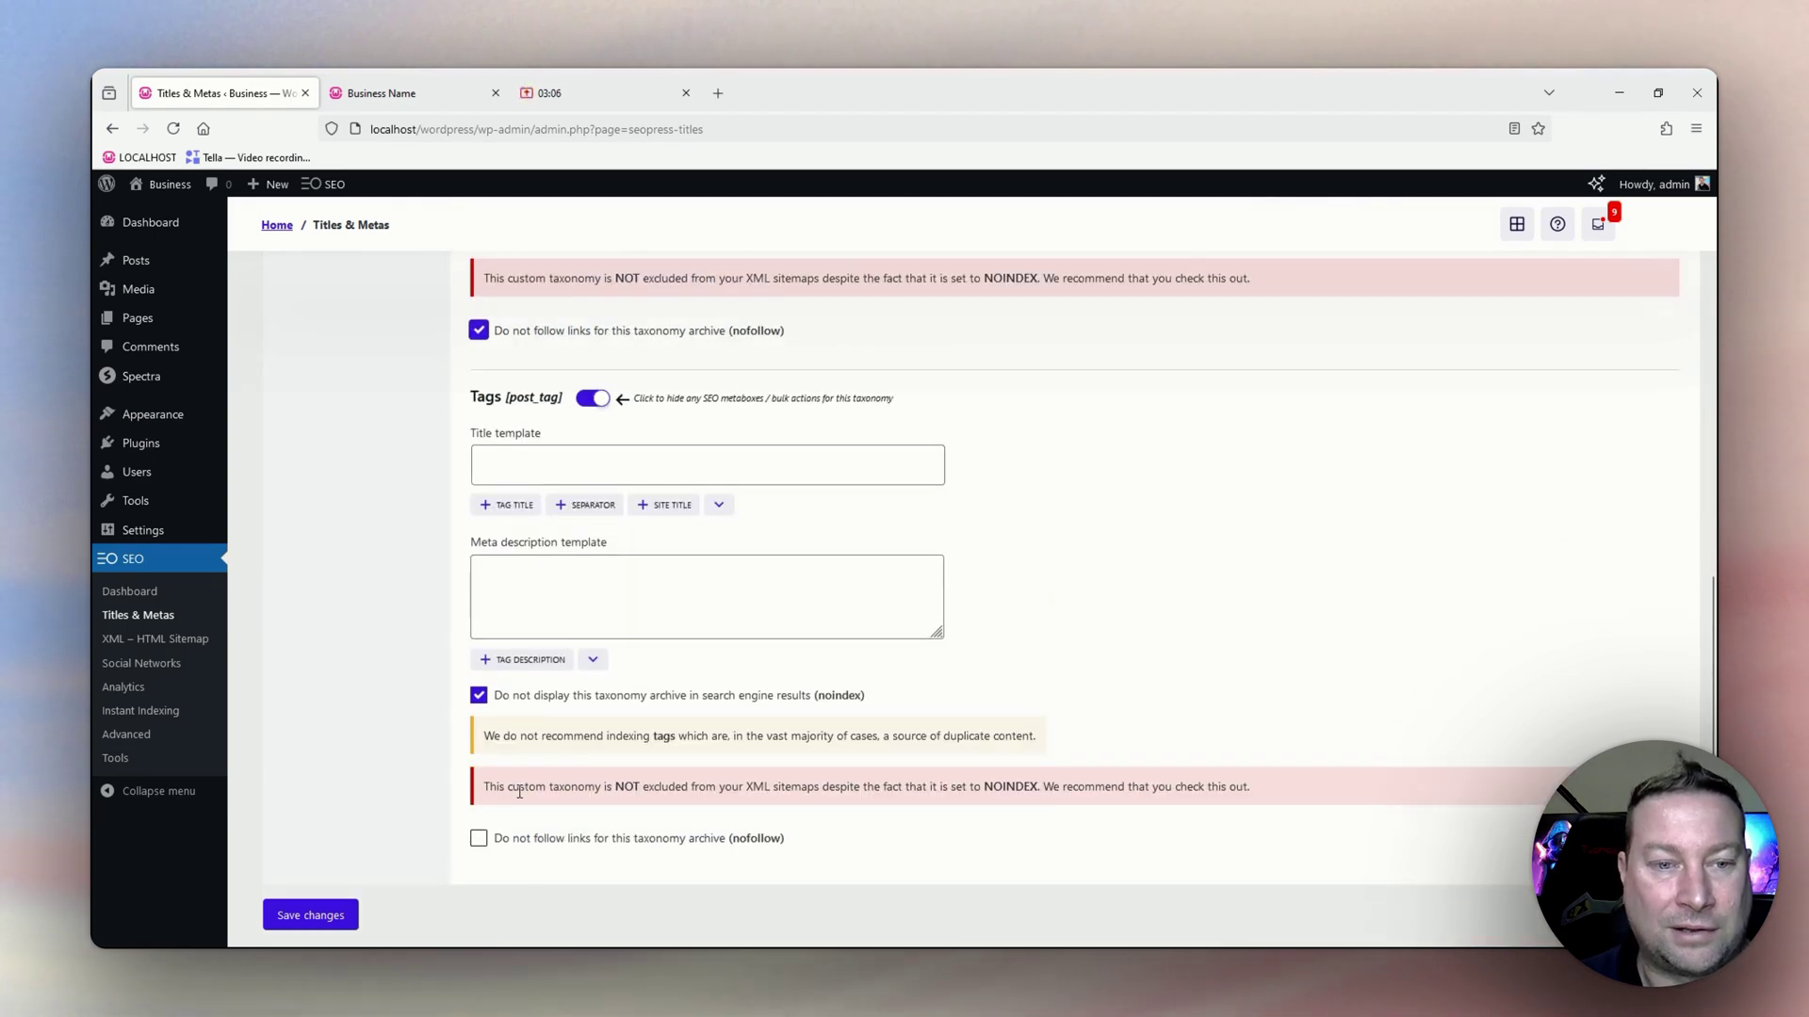
left_click(507, 836)
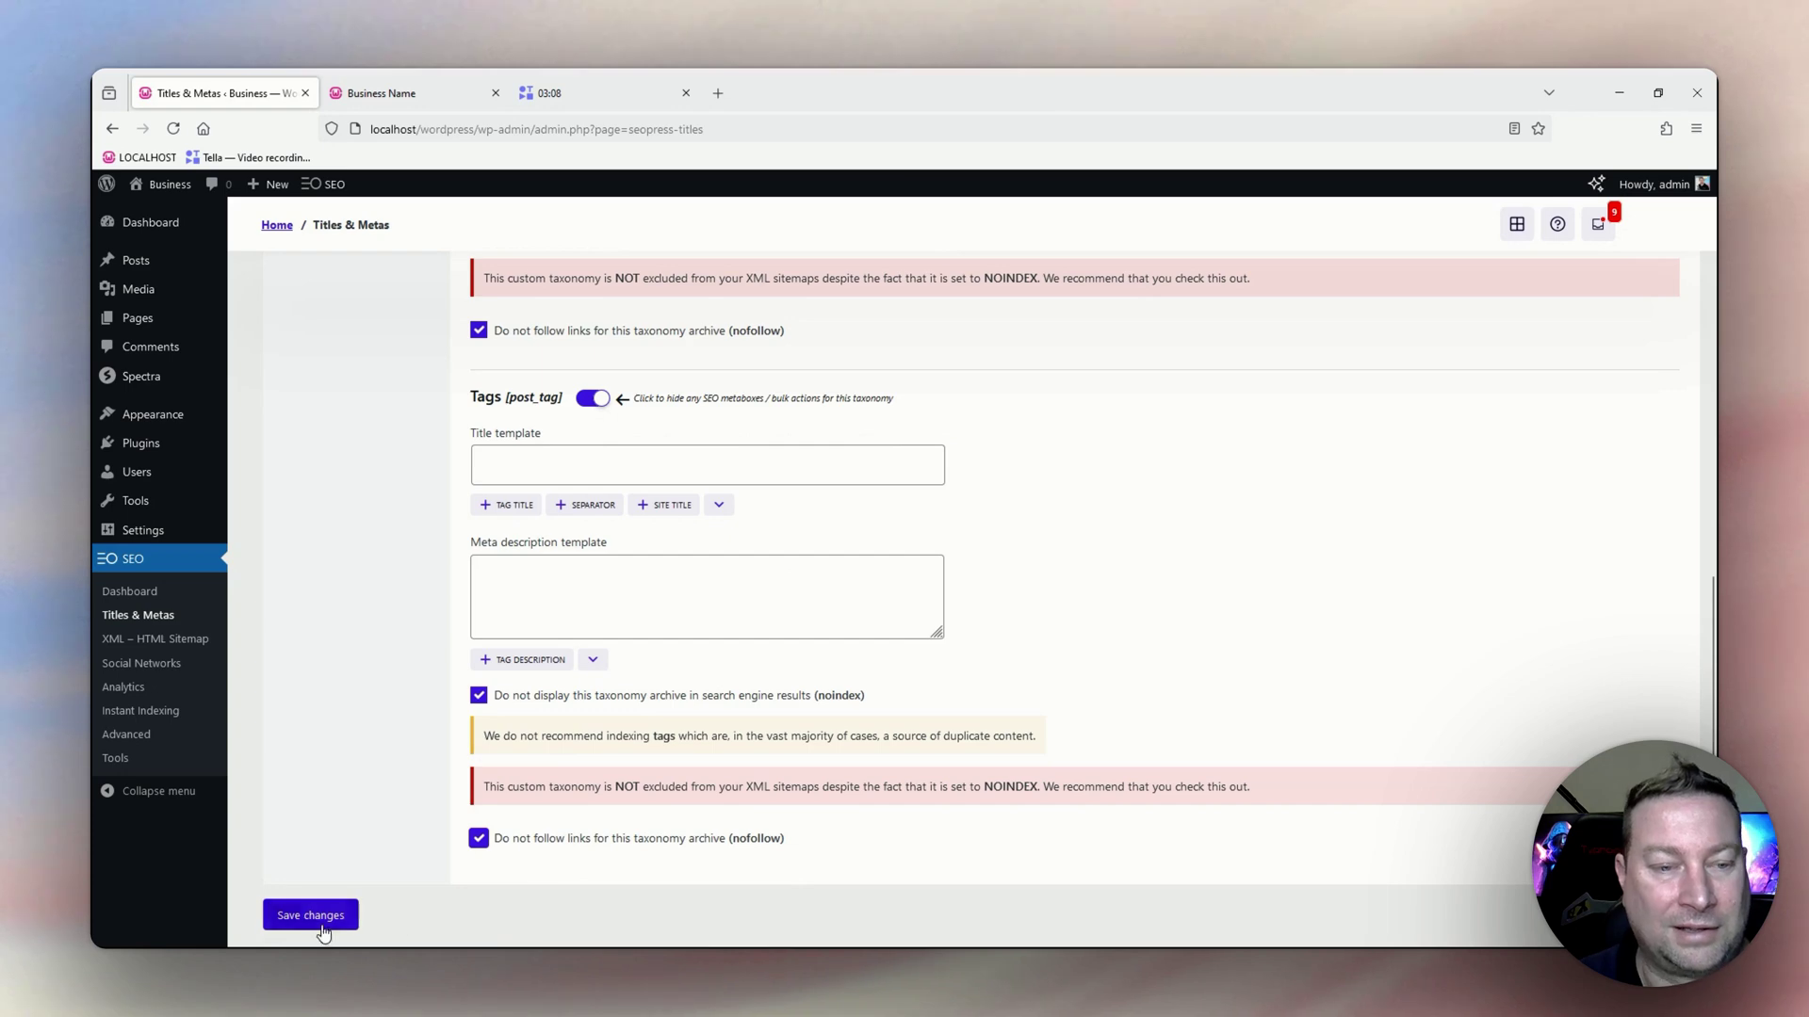
scroll(566, 724, "down", 1)
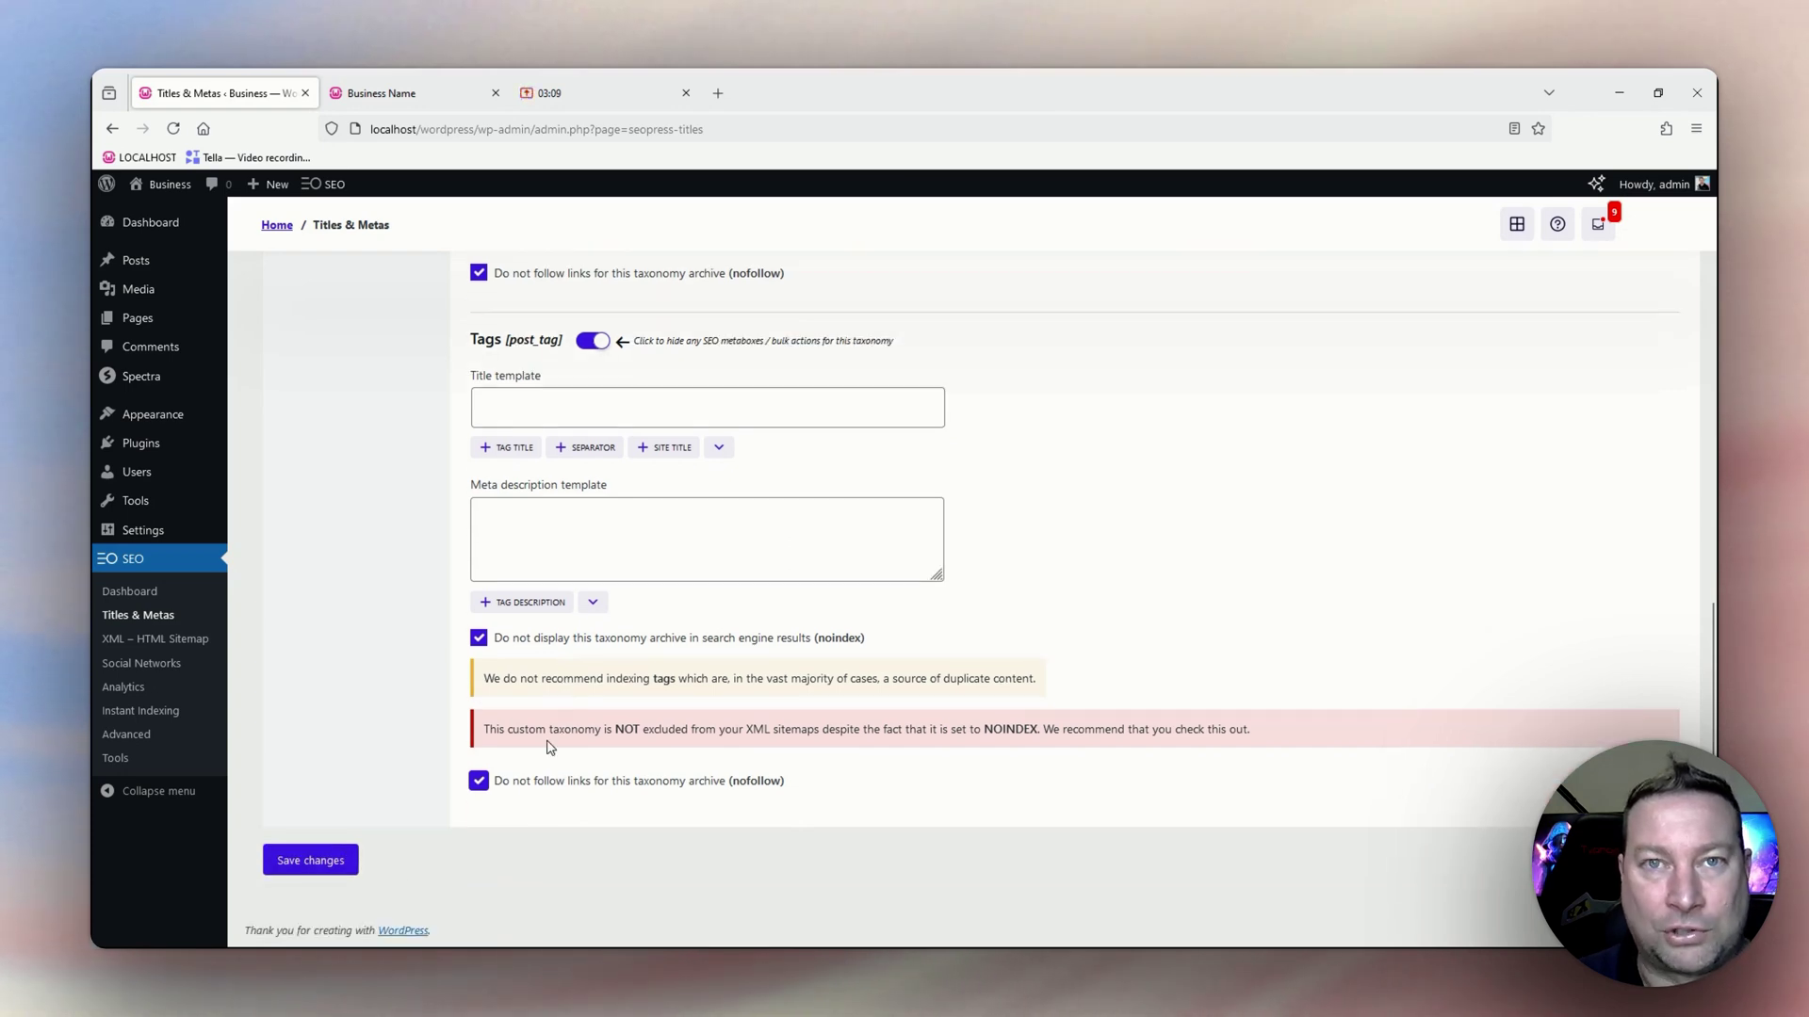
left_click(306, 865)
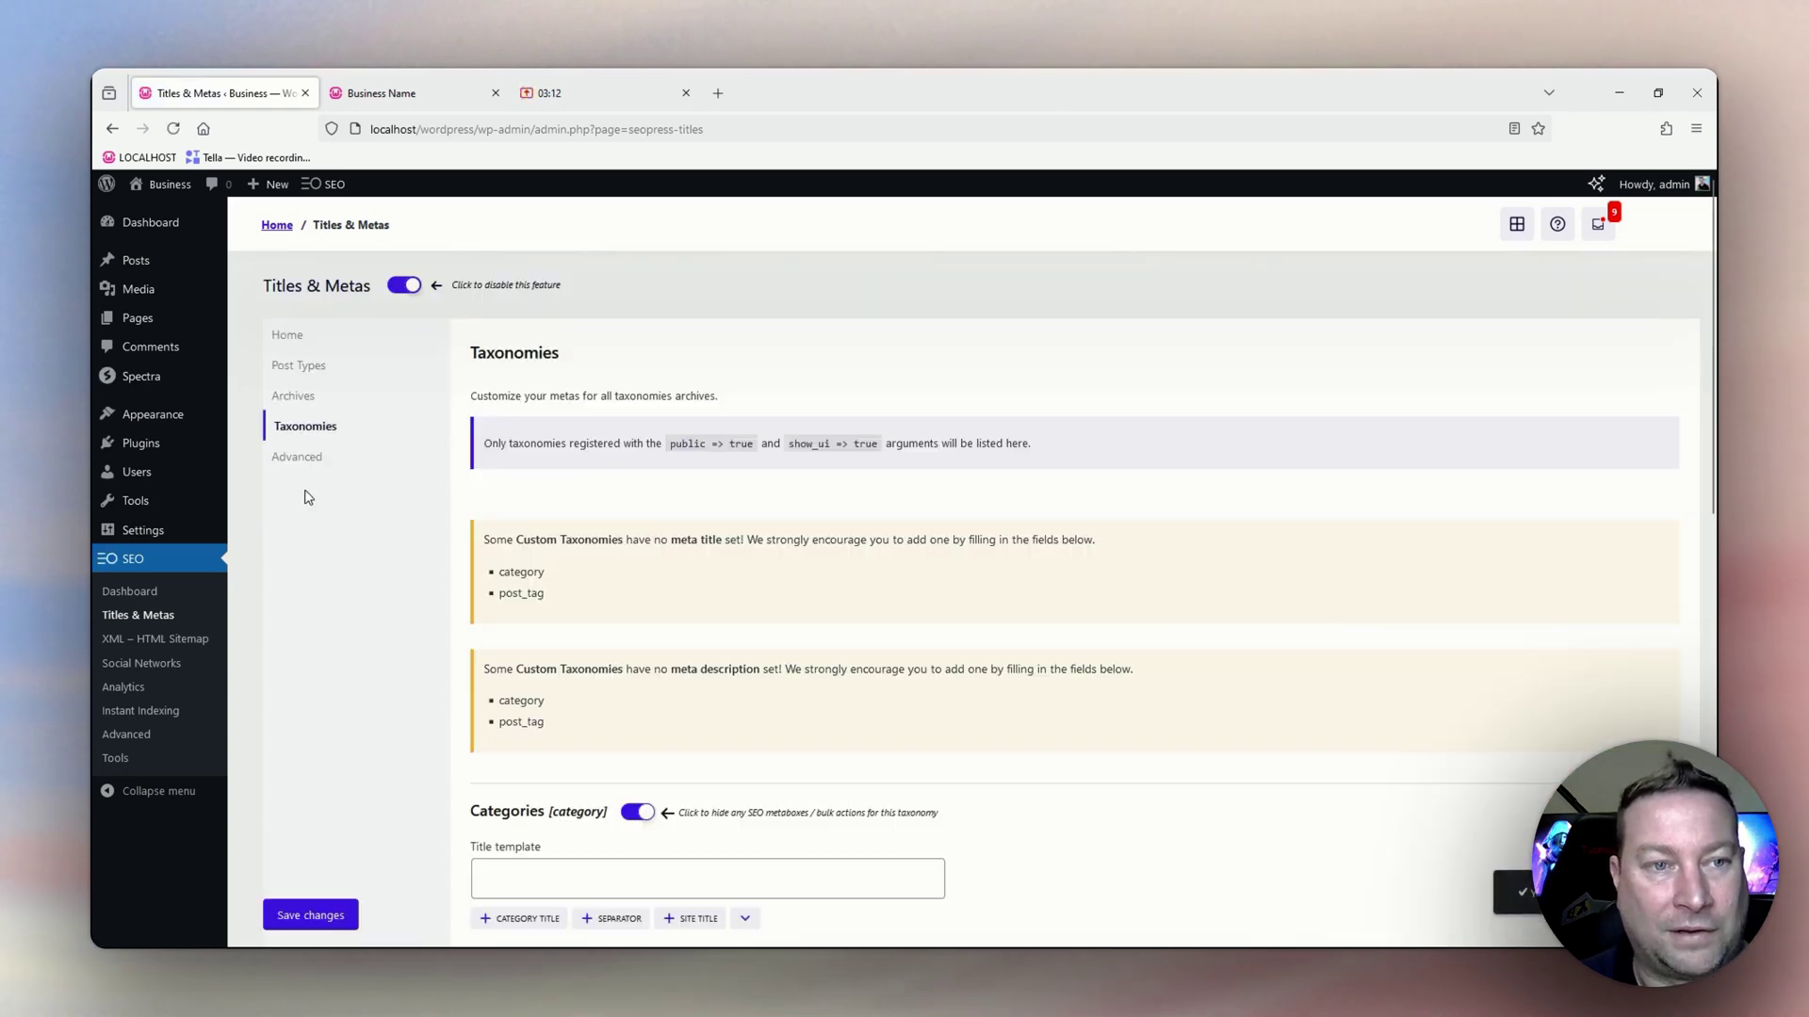
Save the Advanced robots options with noindex on attachment pages and rel next/prev links enabled.
left_click(299, 459)
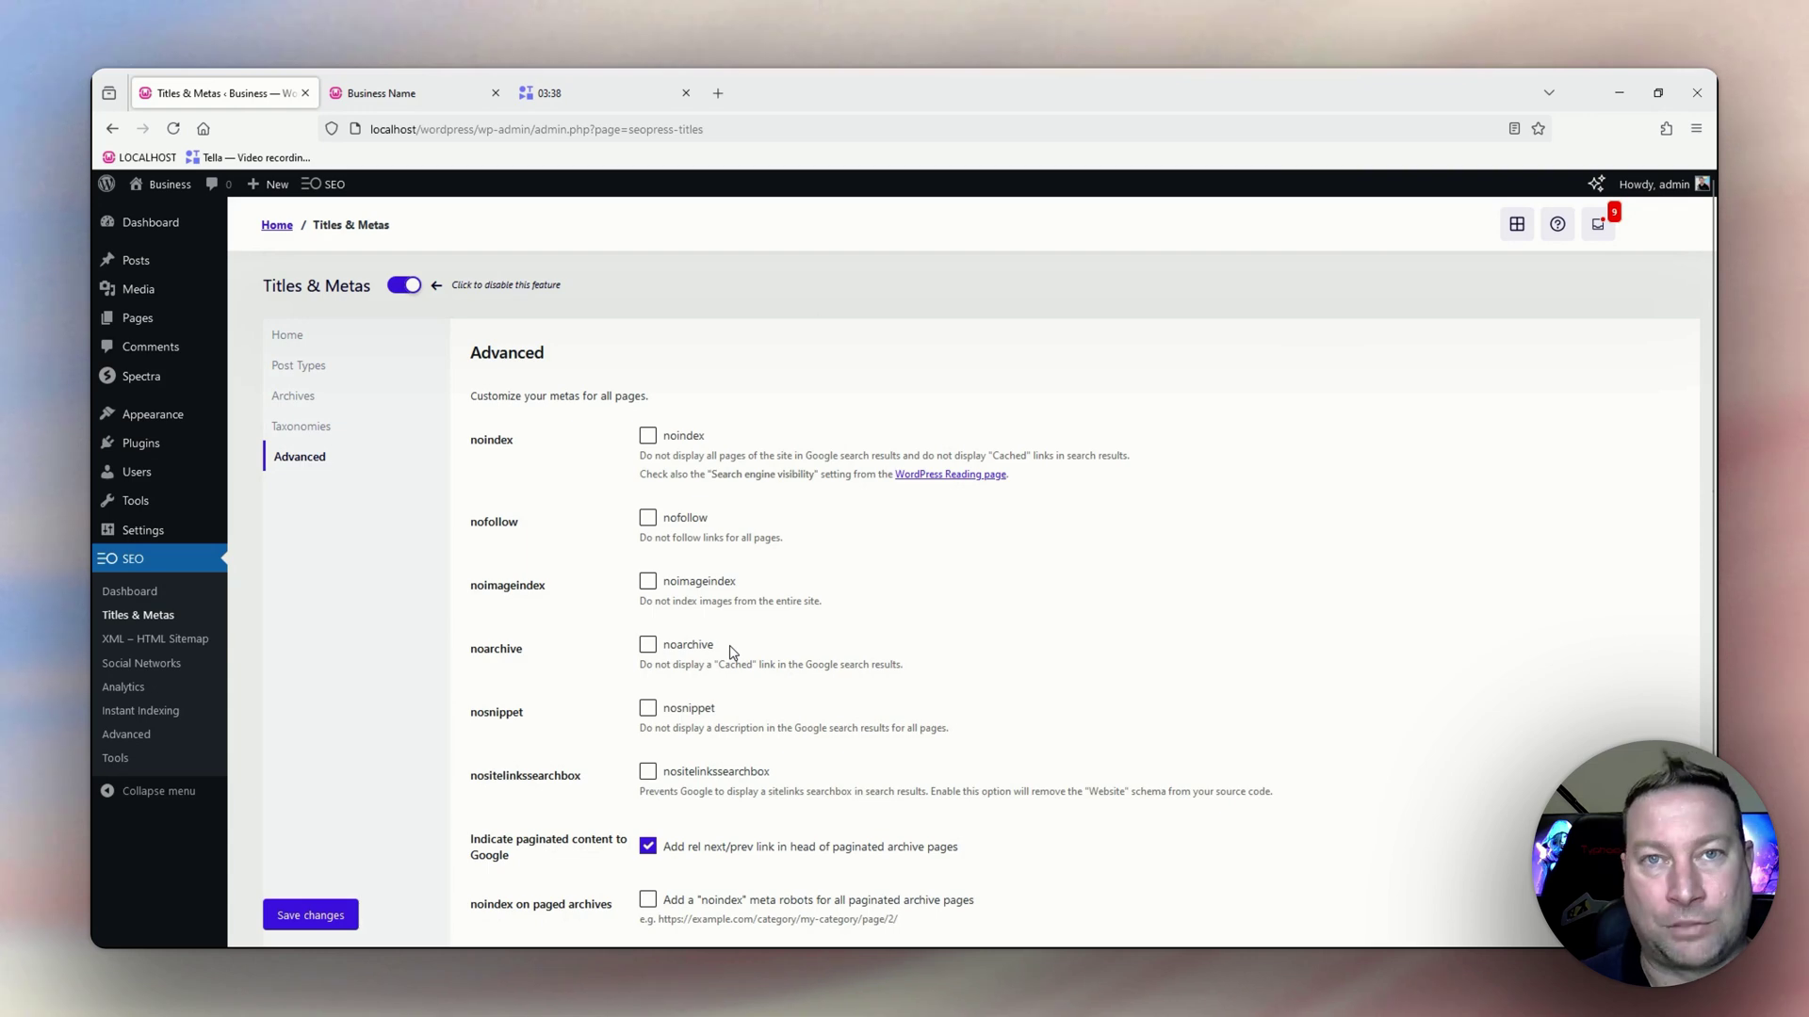
scroll(796, 592, "down", 1)
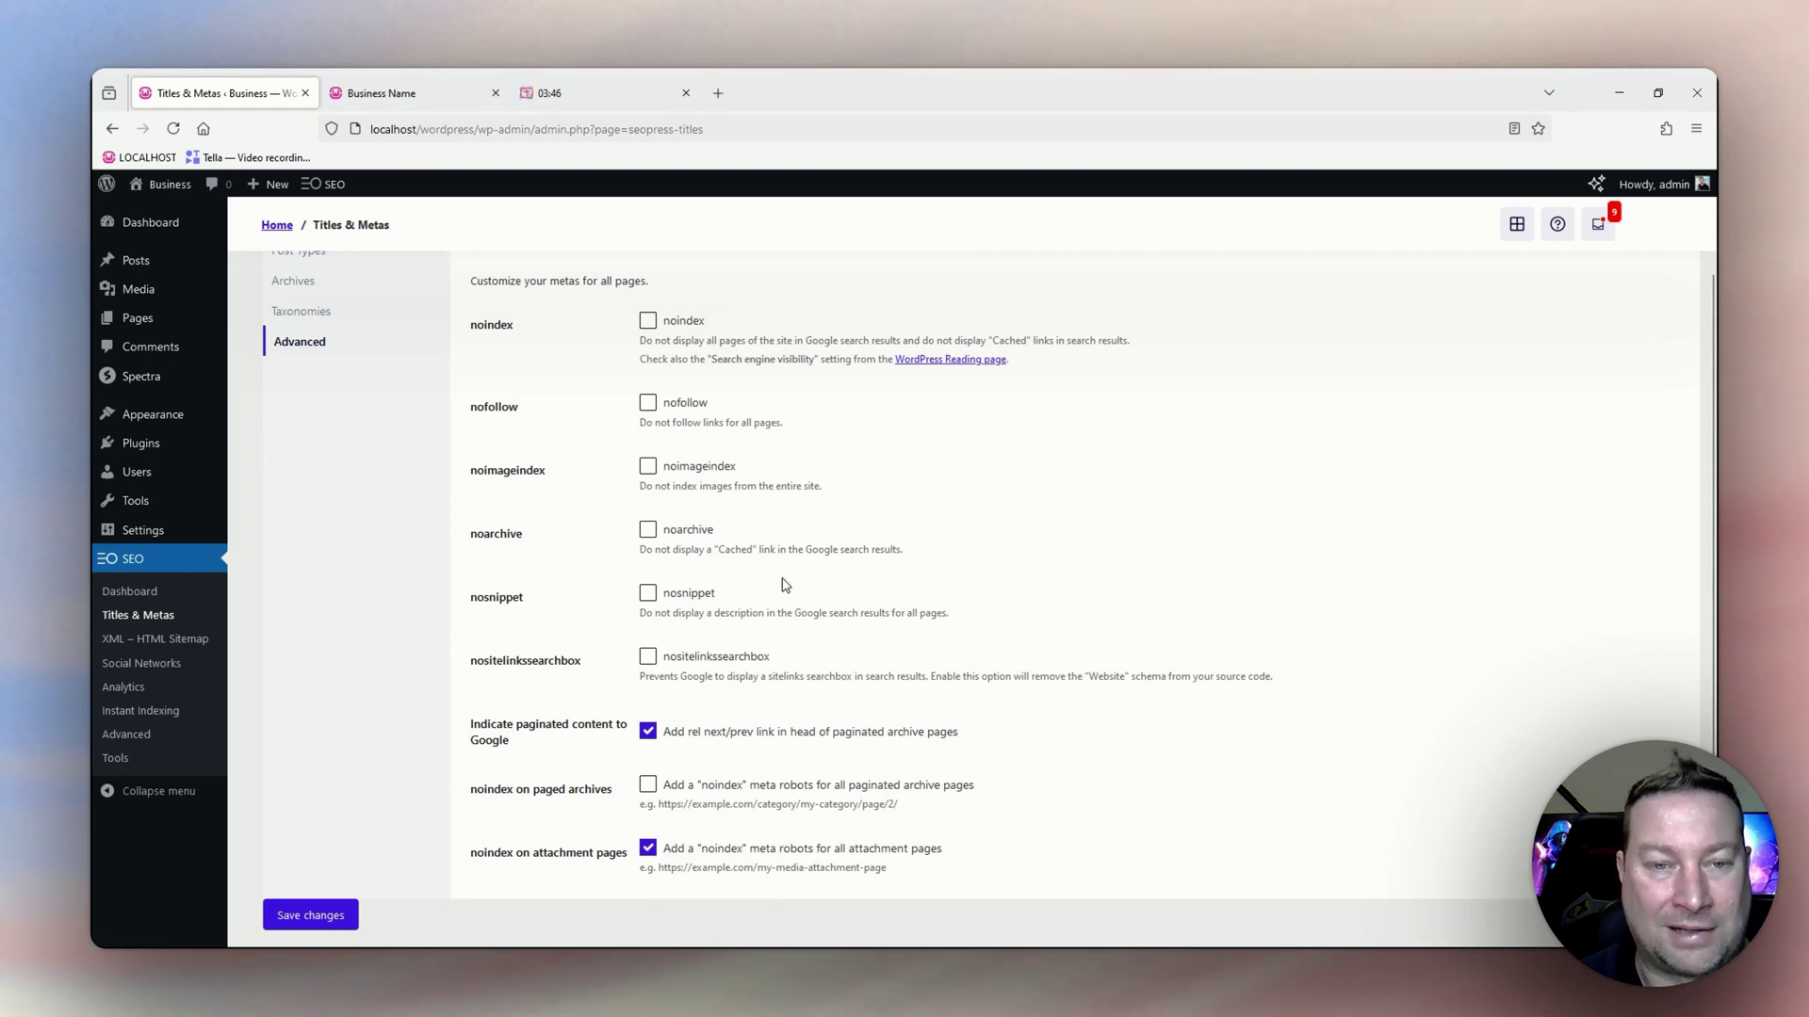
scroll(780, 585, "down", 1)
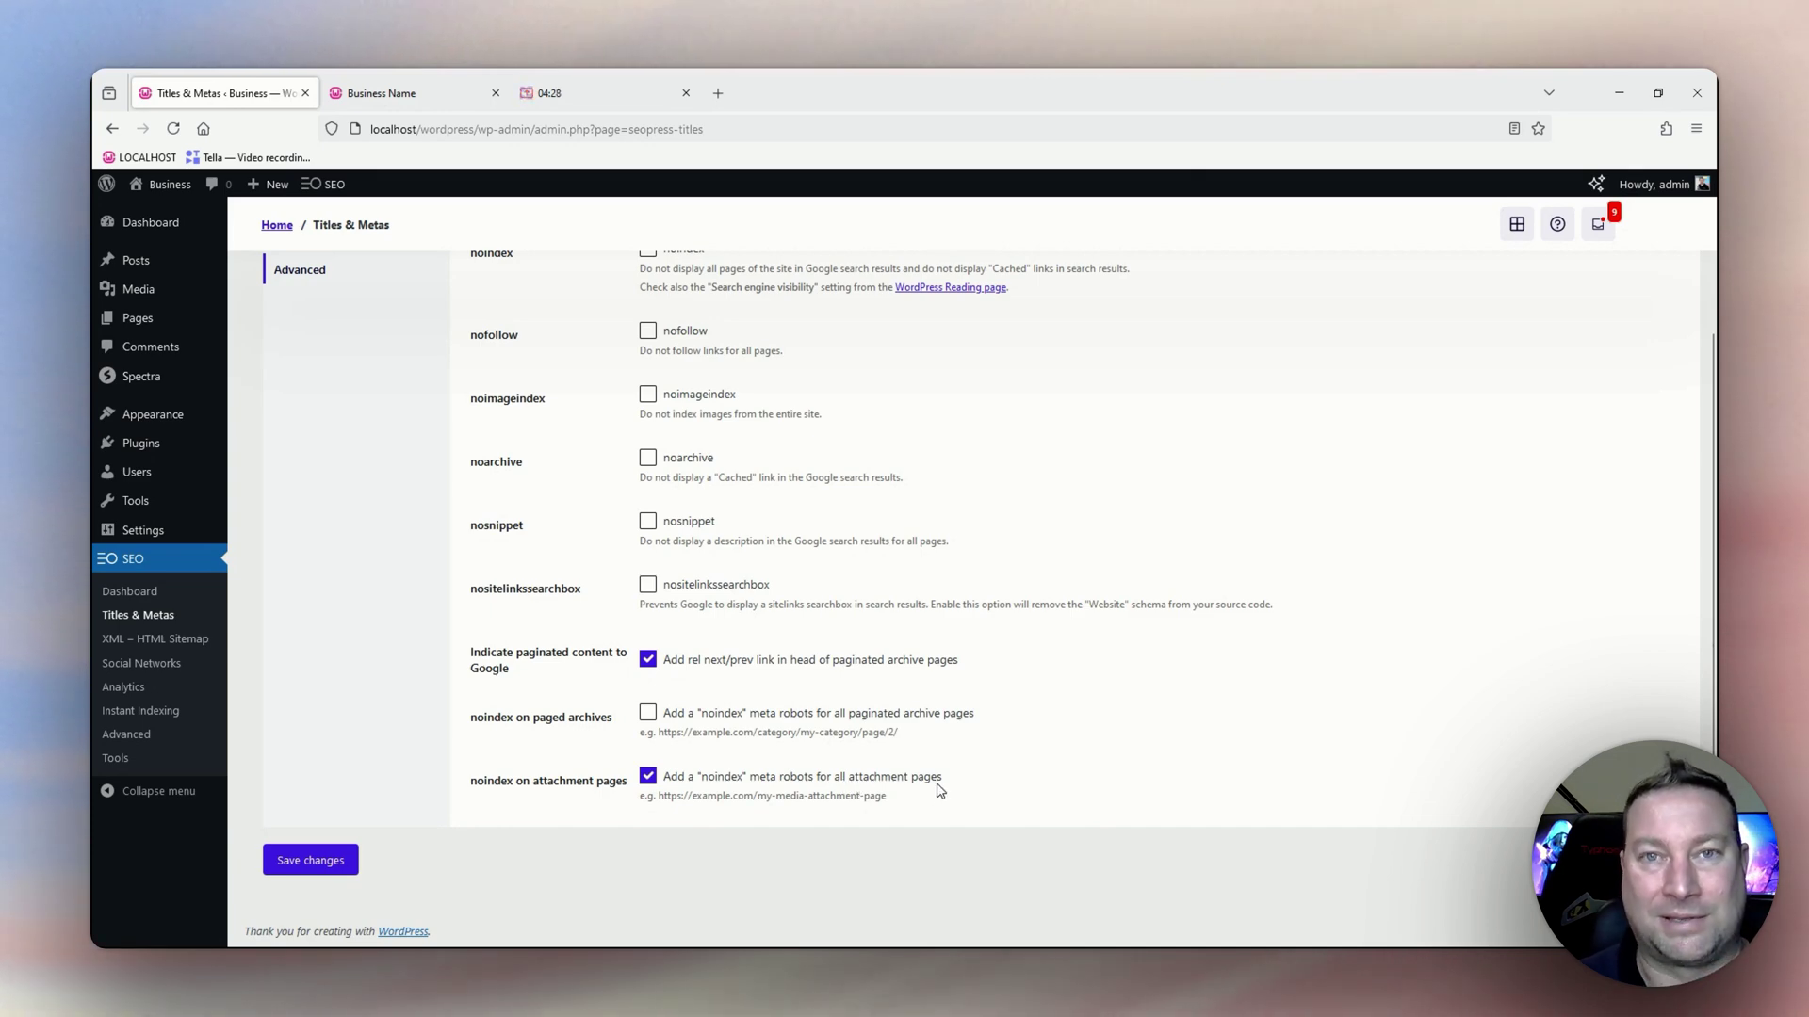
left_click(340, 861)
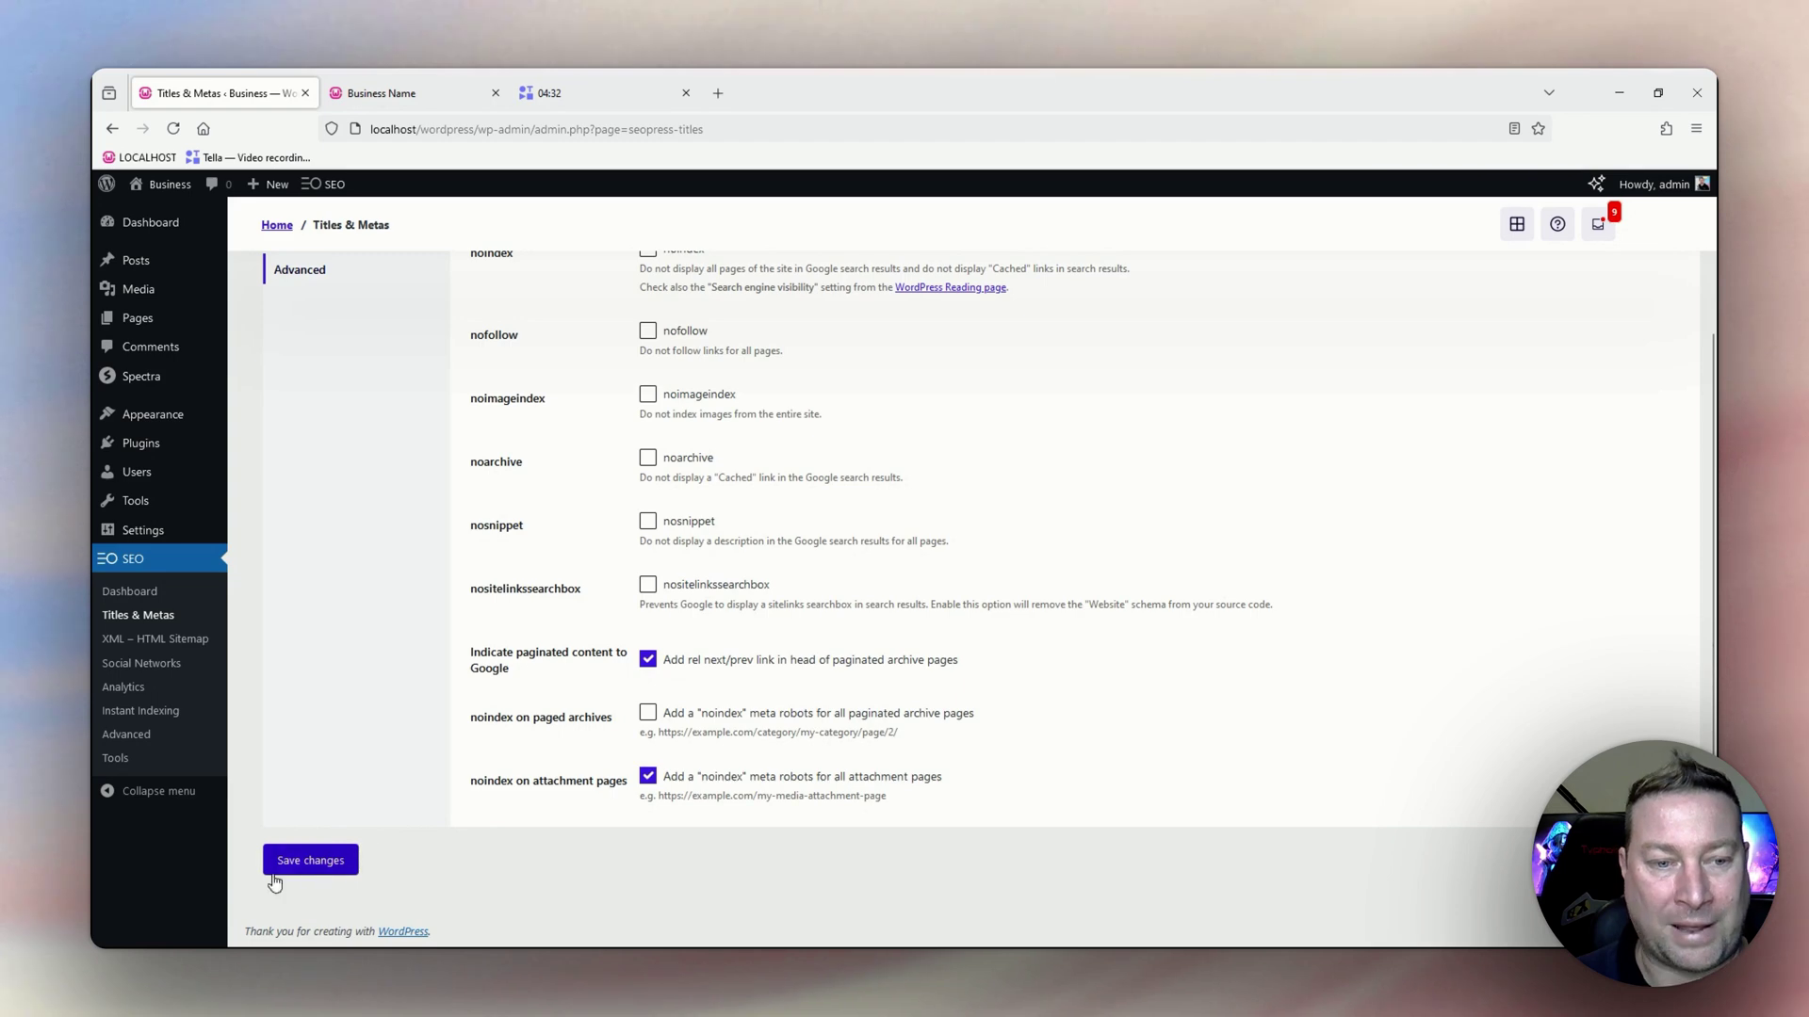
scroll(325, 858, "up", 3)
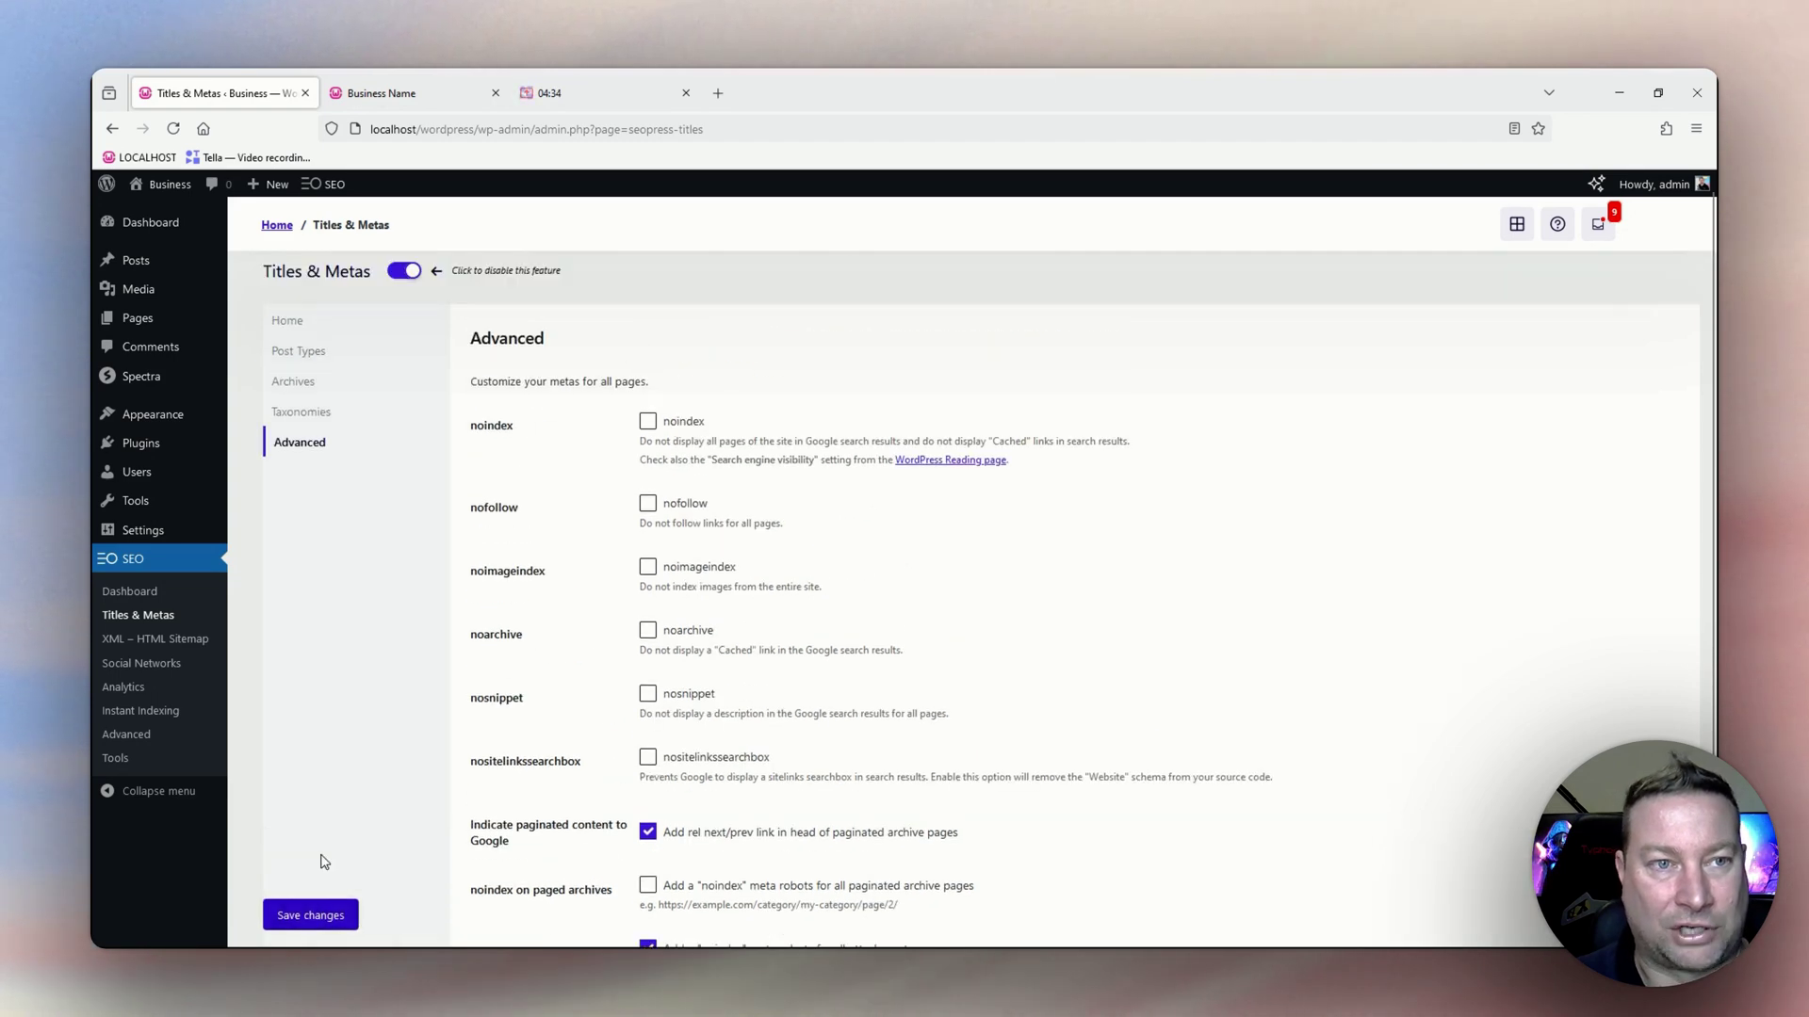
Open the sitemaps.xml index from the XML – HTML Sitemap settings in a new tab and switch to it.
left_click(184, 640)
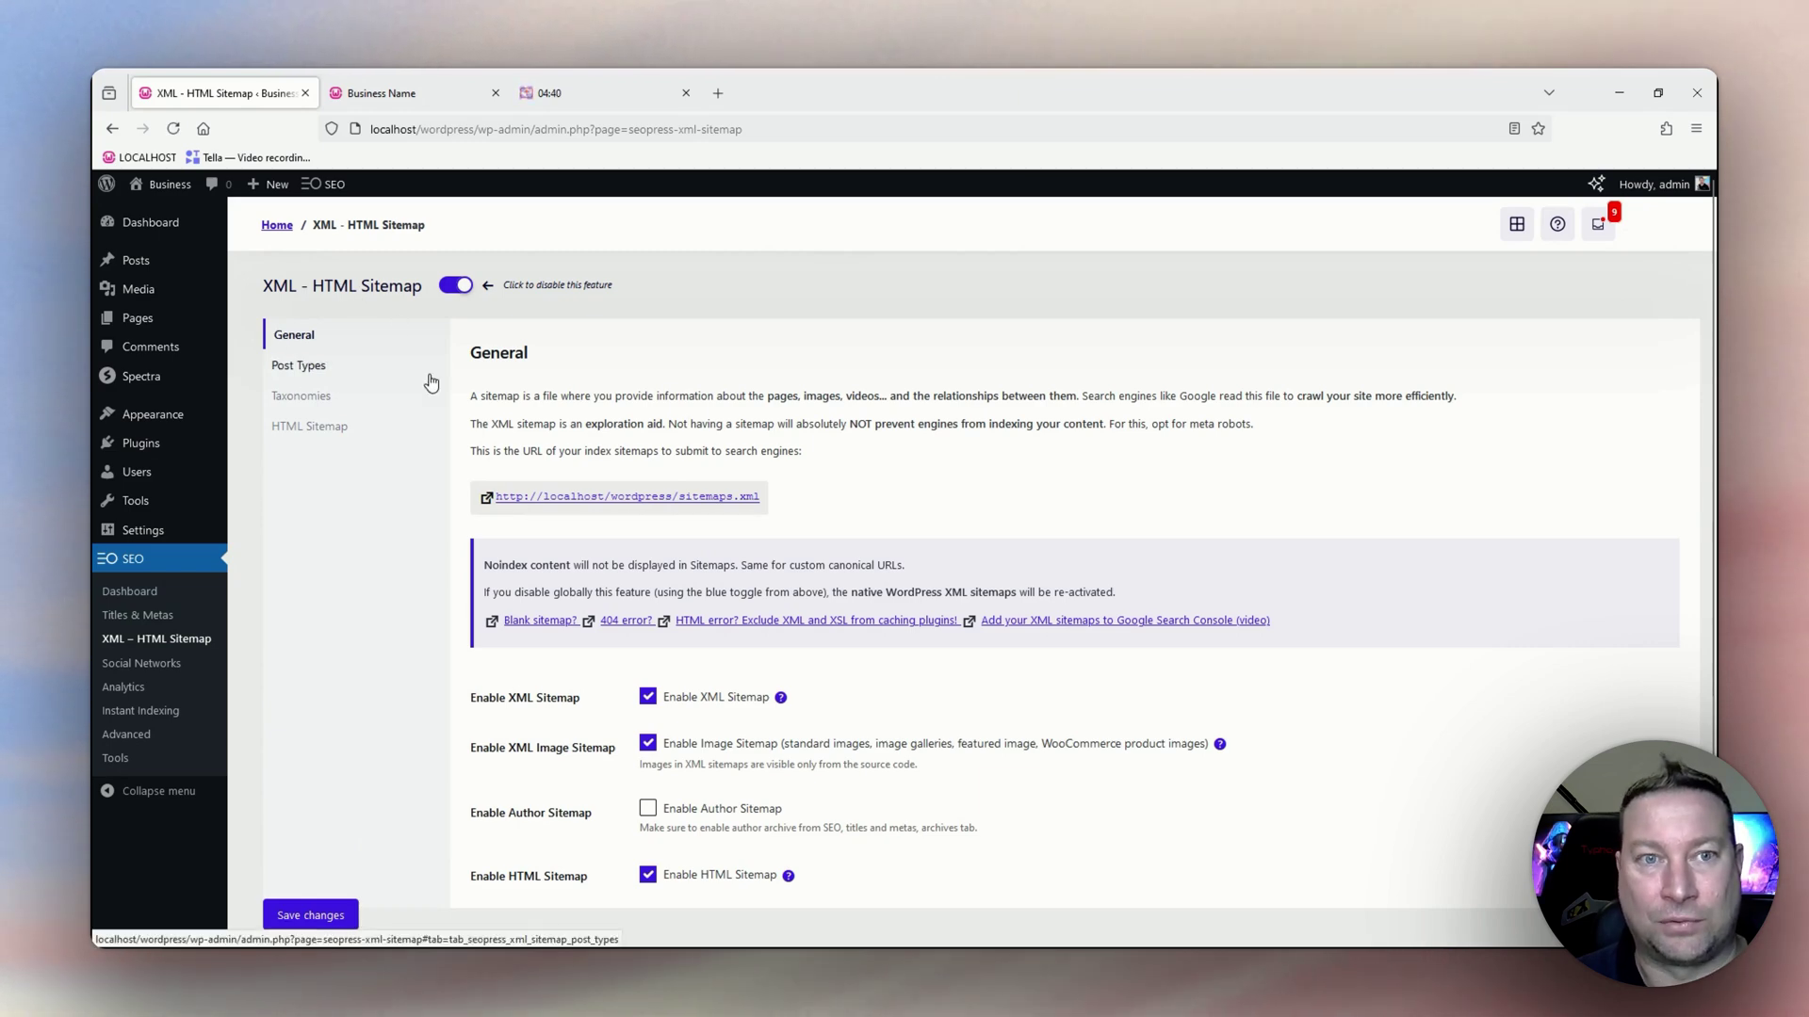
scroll(857, 509, "down", 1)
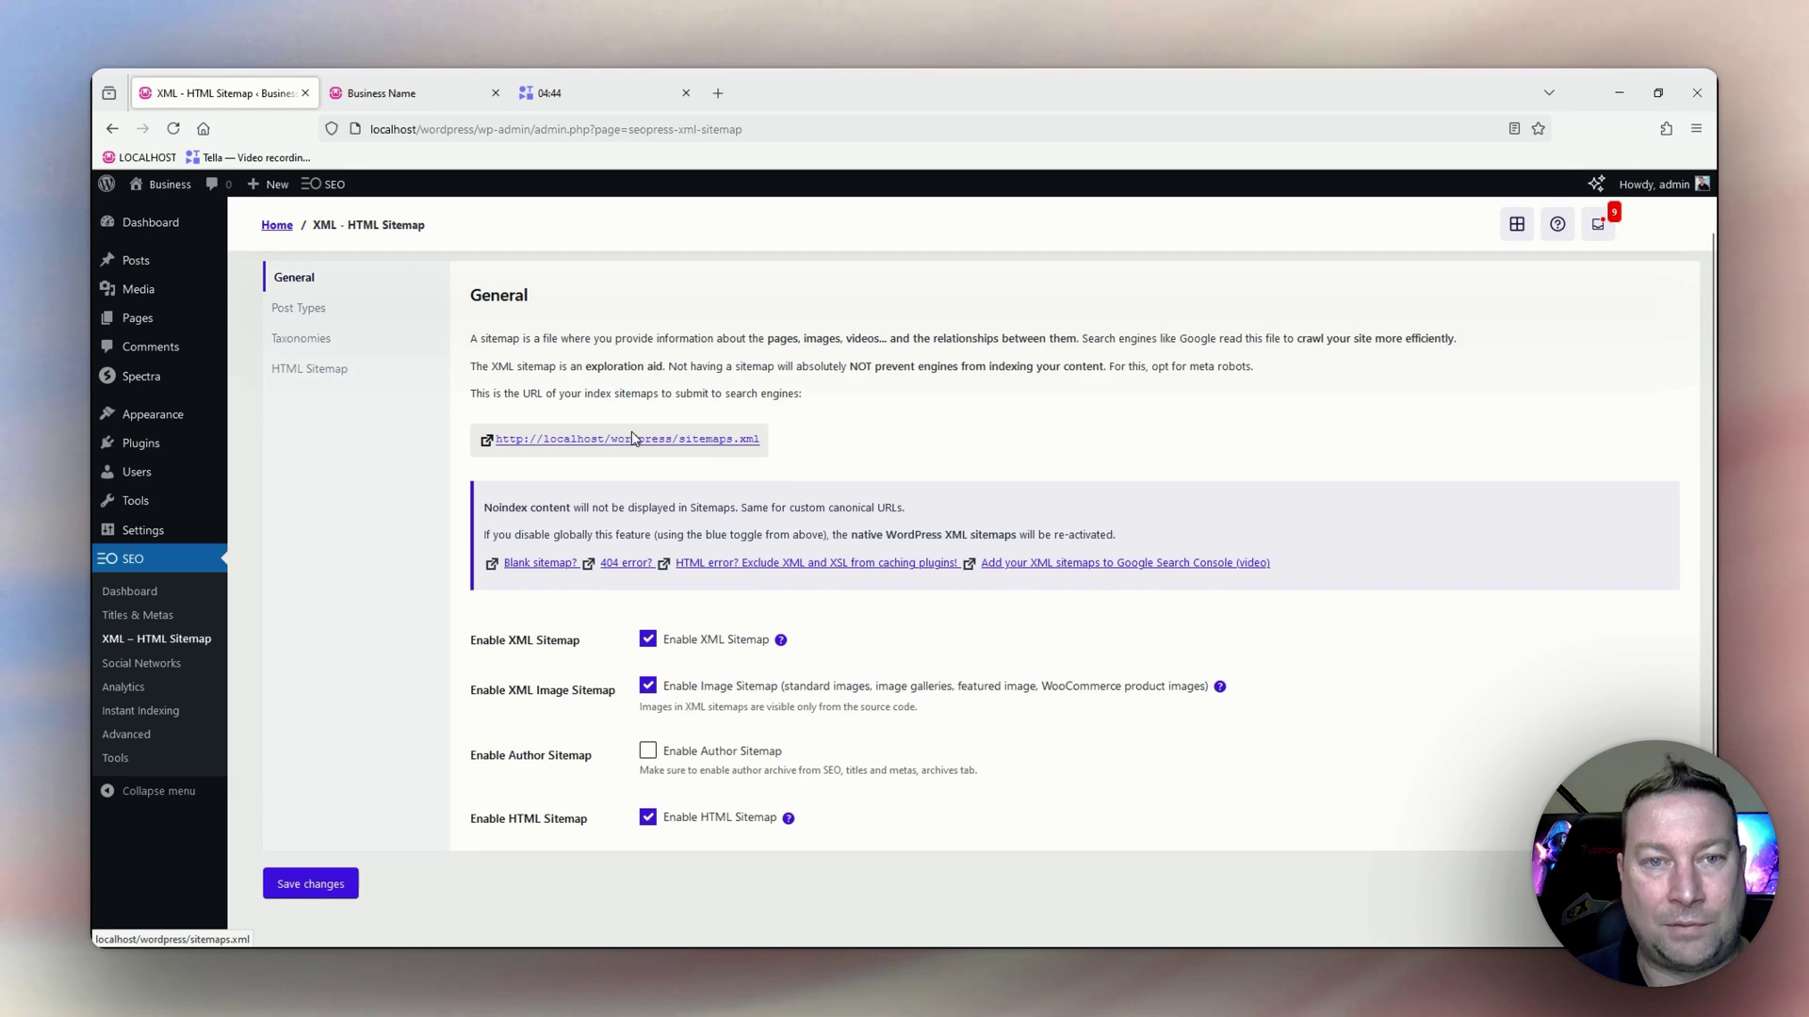
right_click(607, 442)
left_click(648, 470)
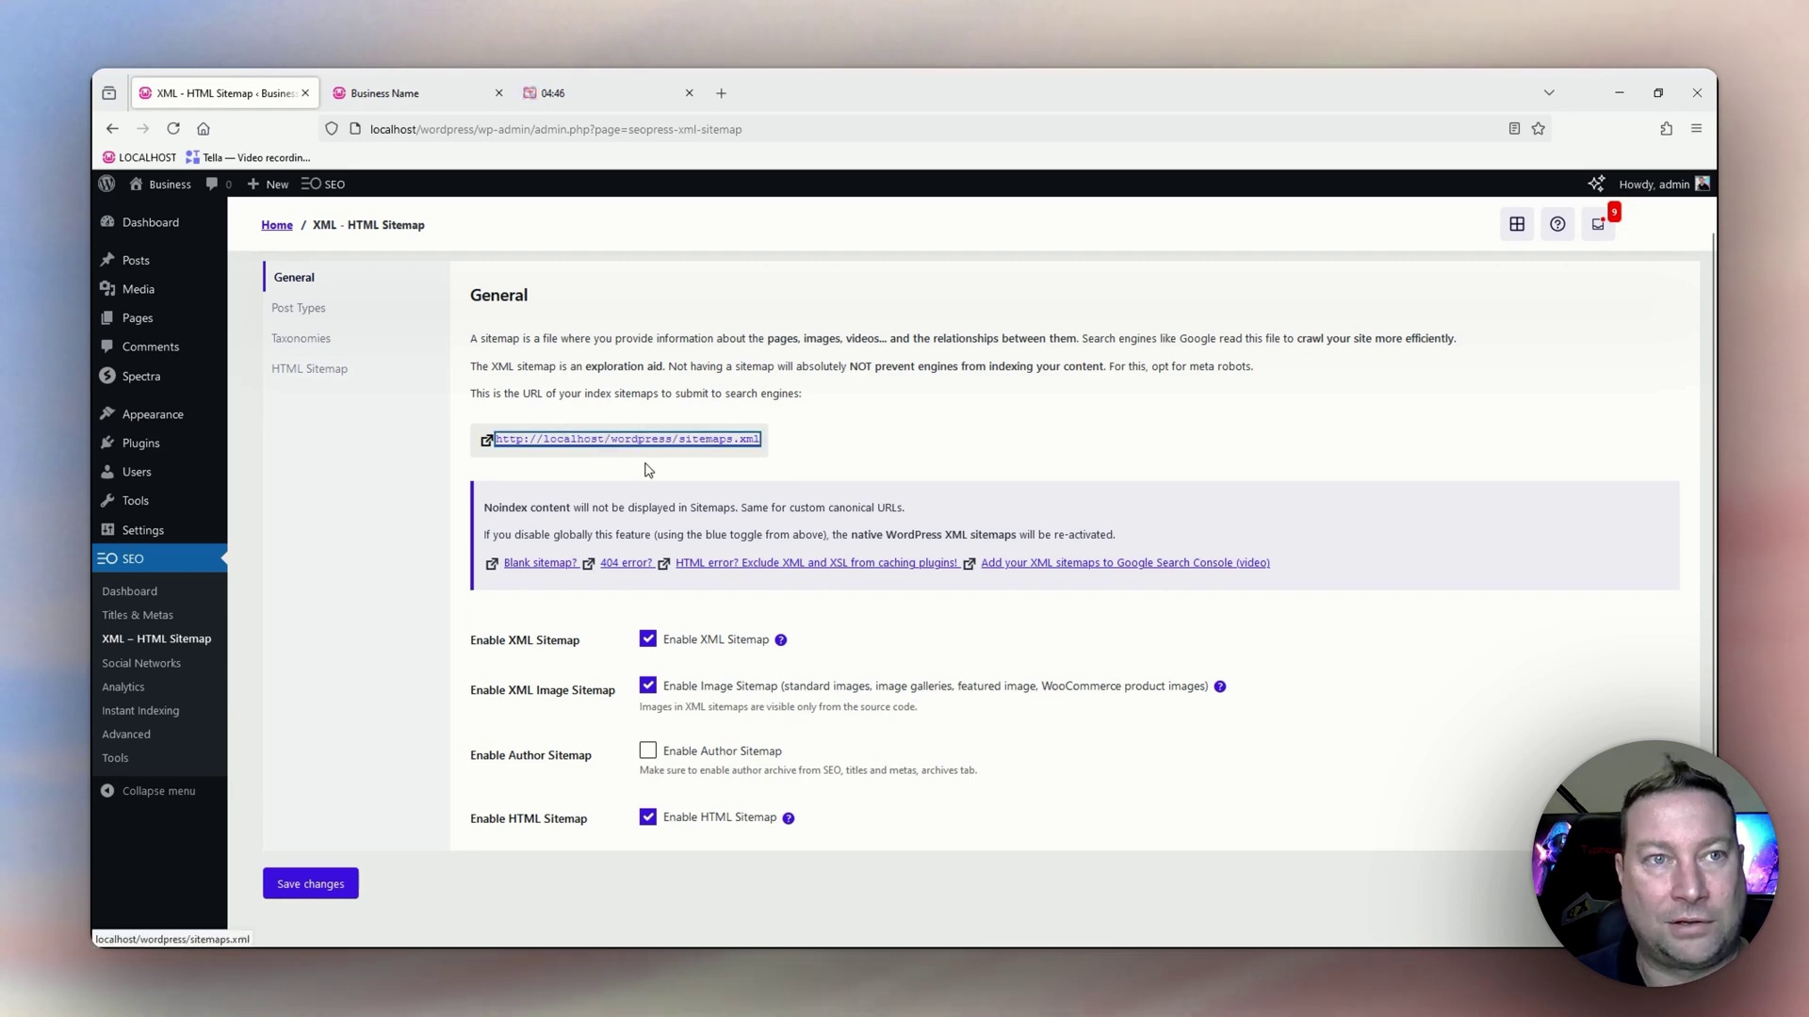
left_click(376, 95)
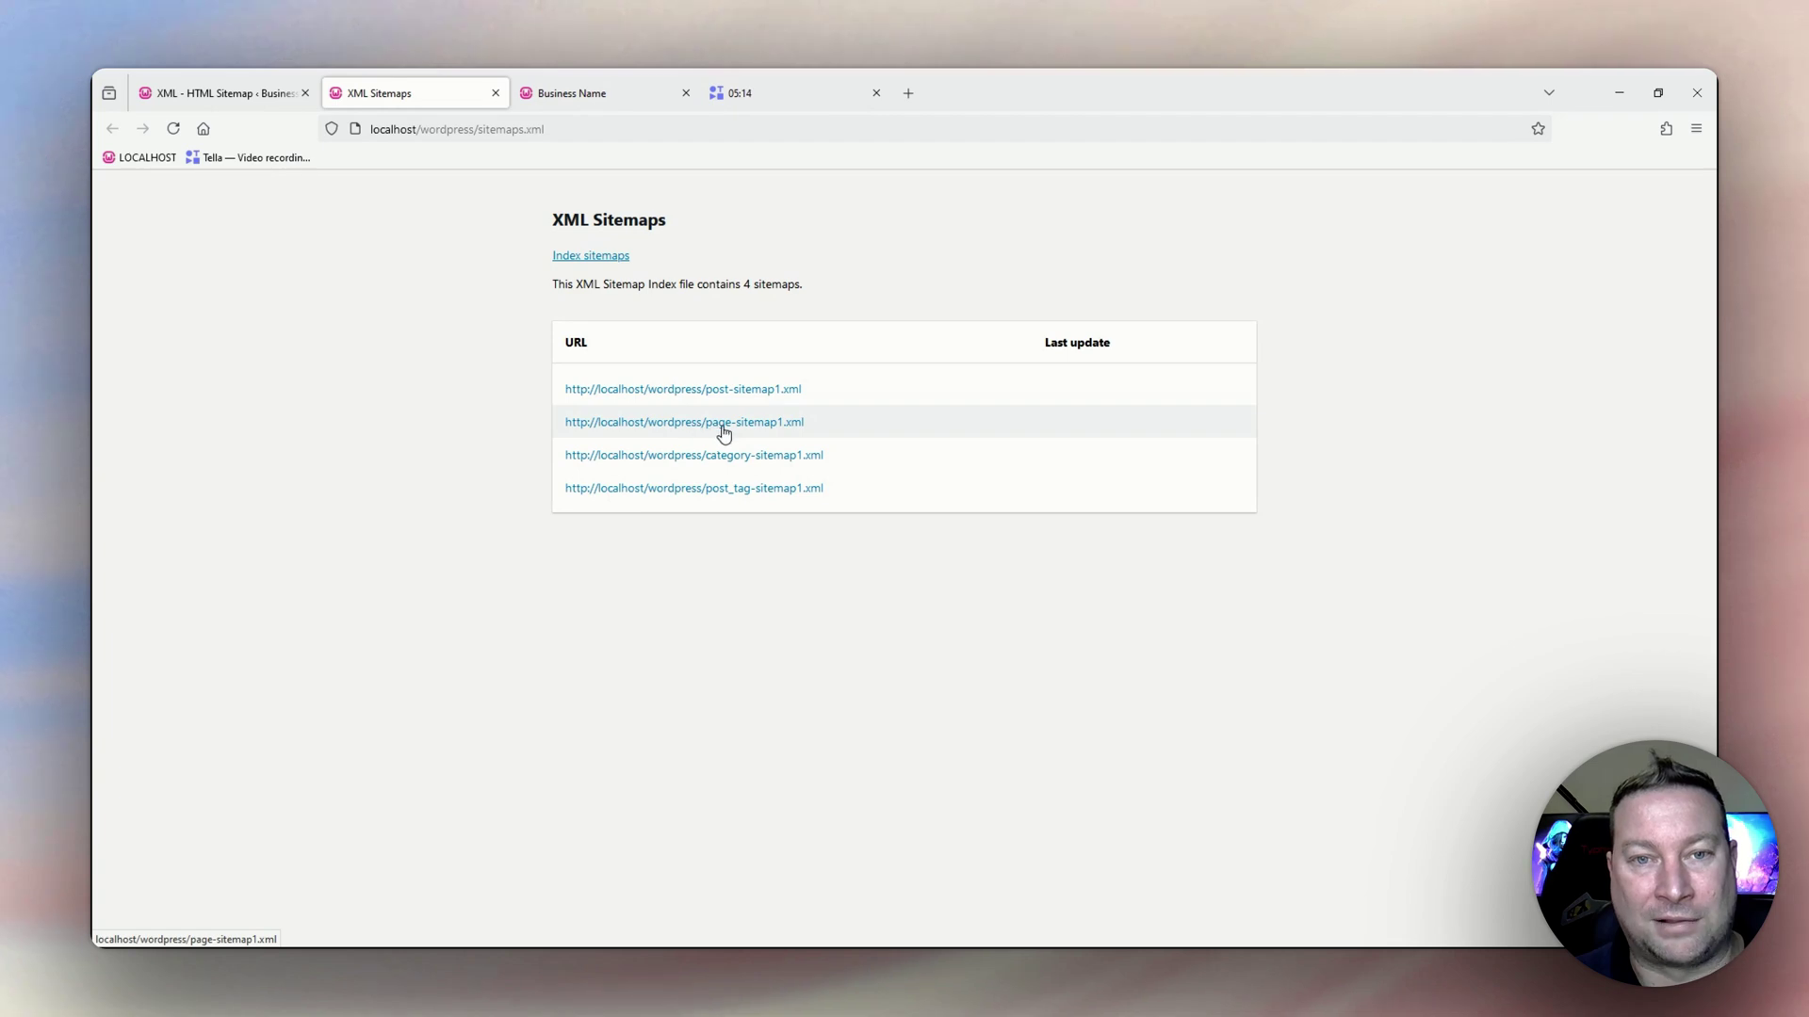
Check the six page URLs in page-sitemap1.xml, then close the sitemap tab.
left_click(746, 432)
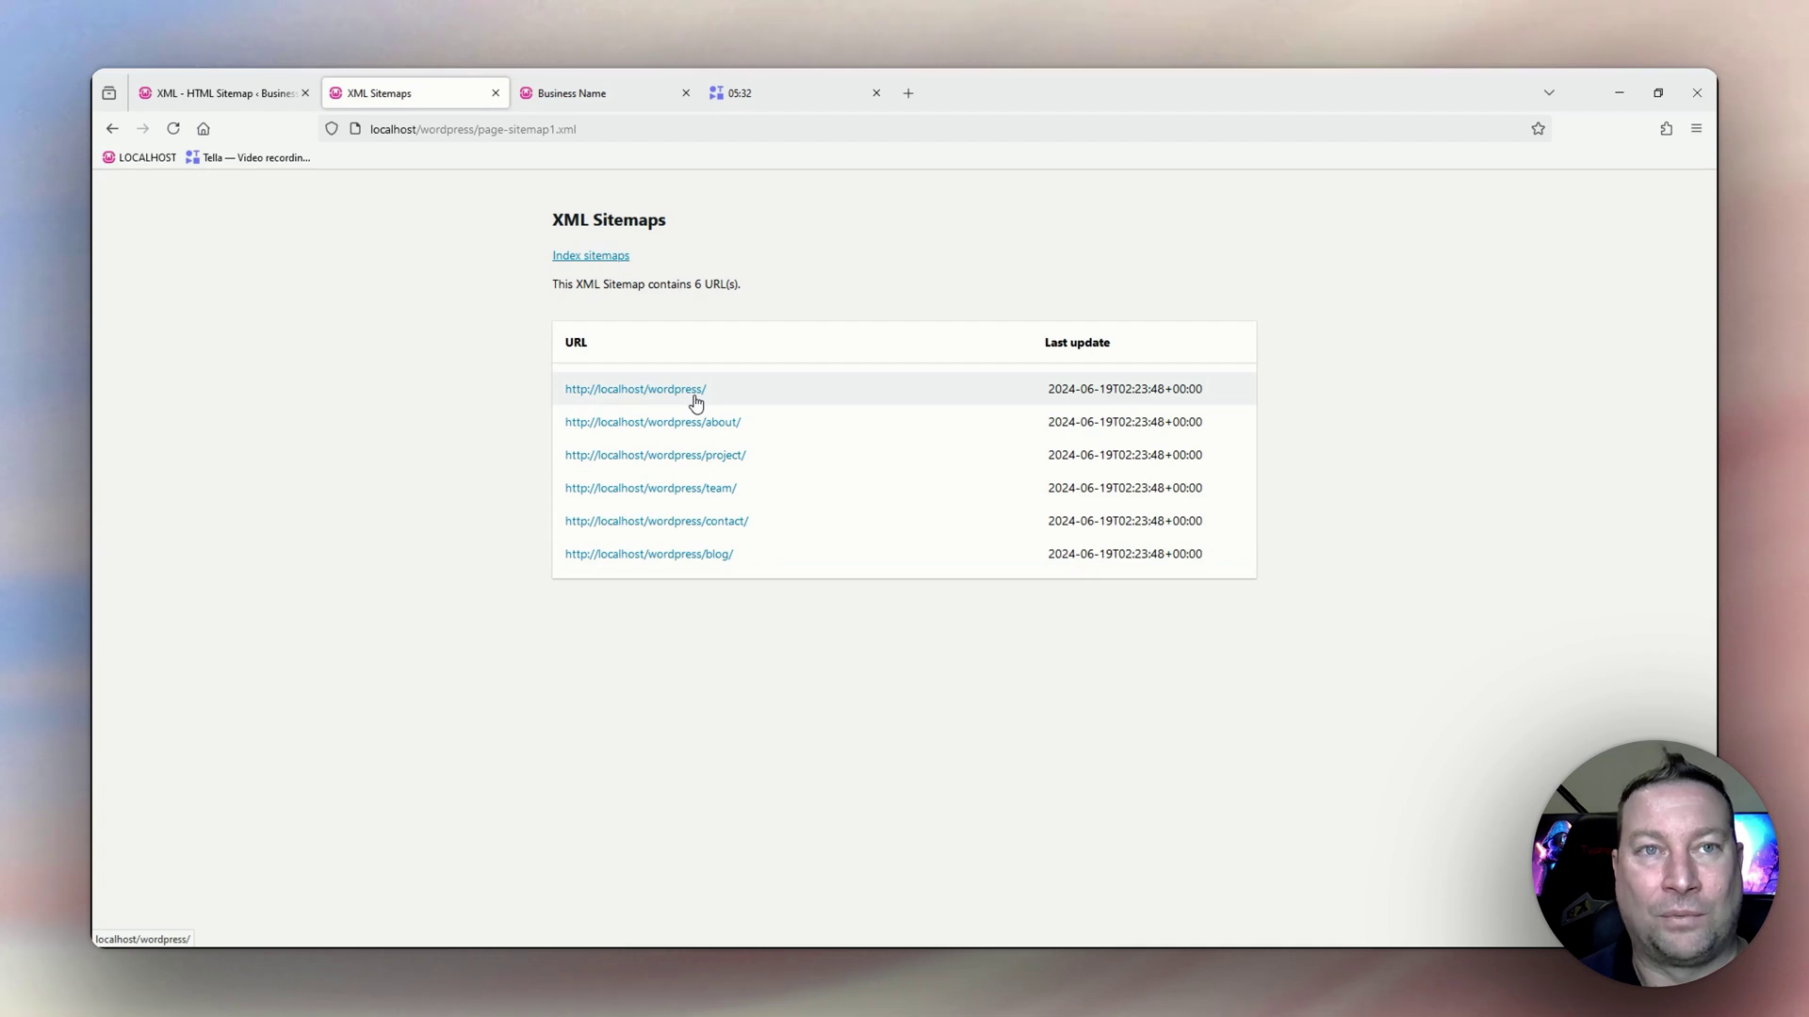
left_click(496, 93)
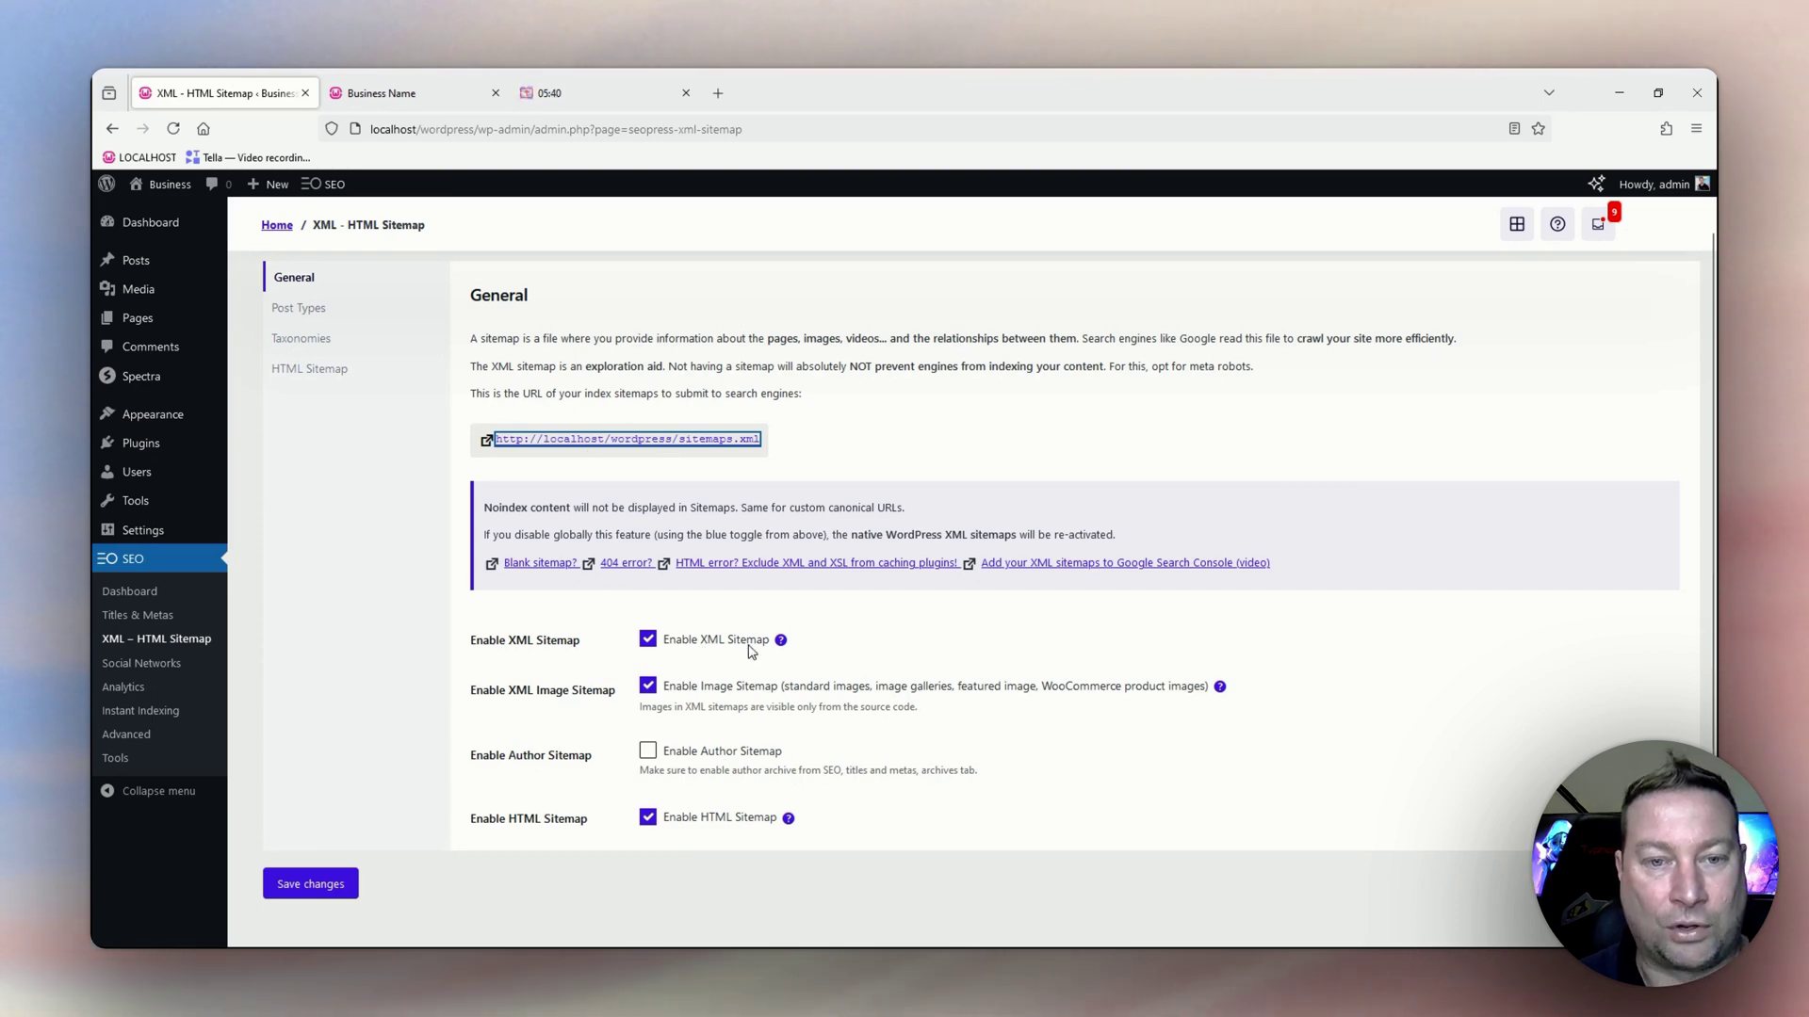
Look over the General sitemap settings, then show the sitemap Post Types: Posts and Pages included, Media excluded.
scroll(700, 671, "down", 1)
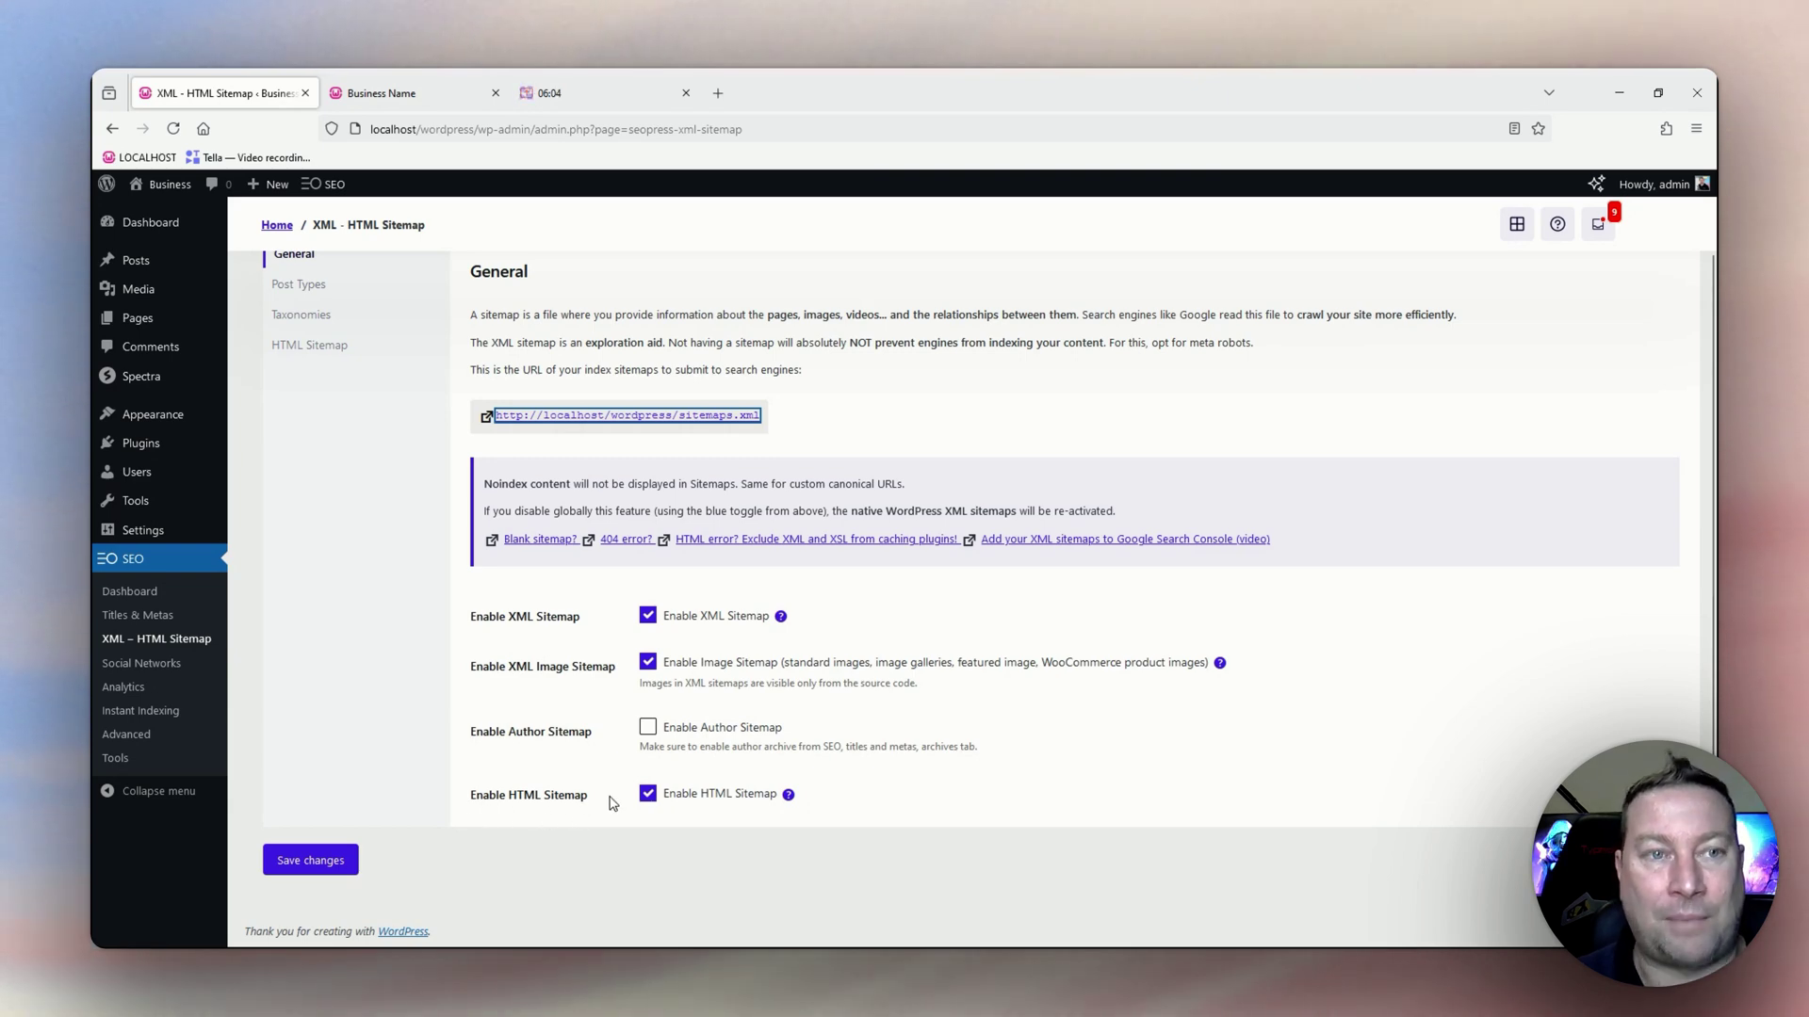
scroll(636, 780, "up", 2)
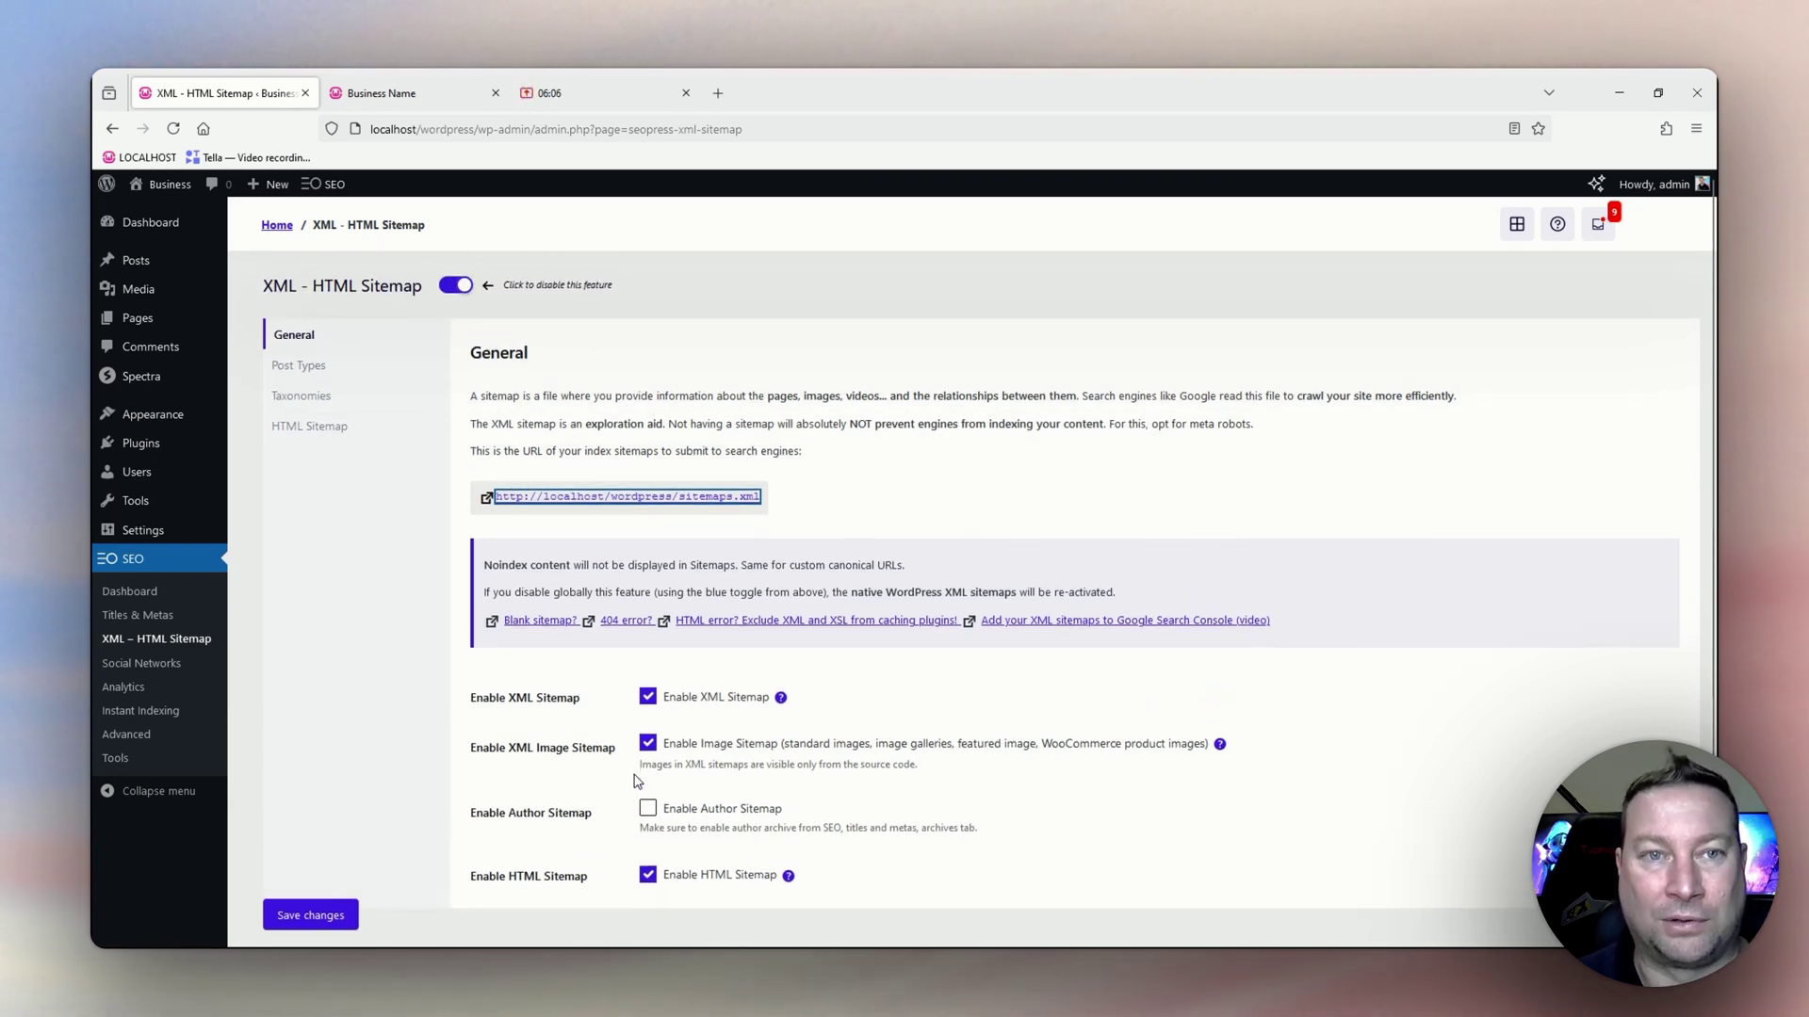
left_click(290, 370)
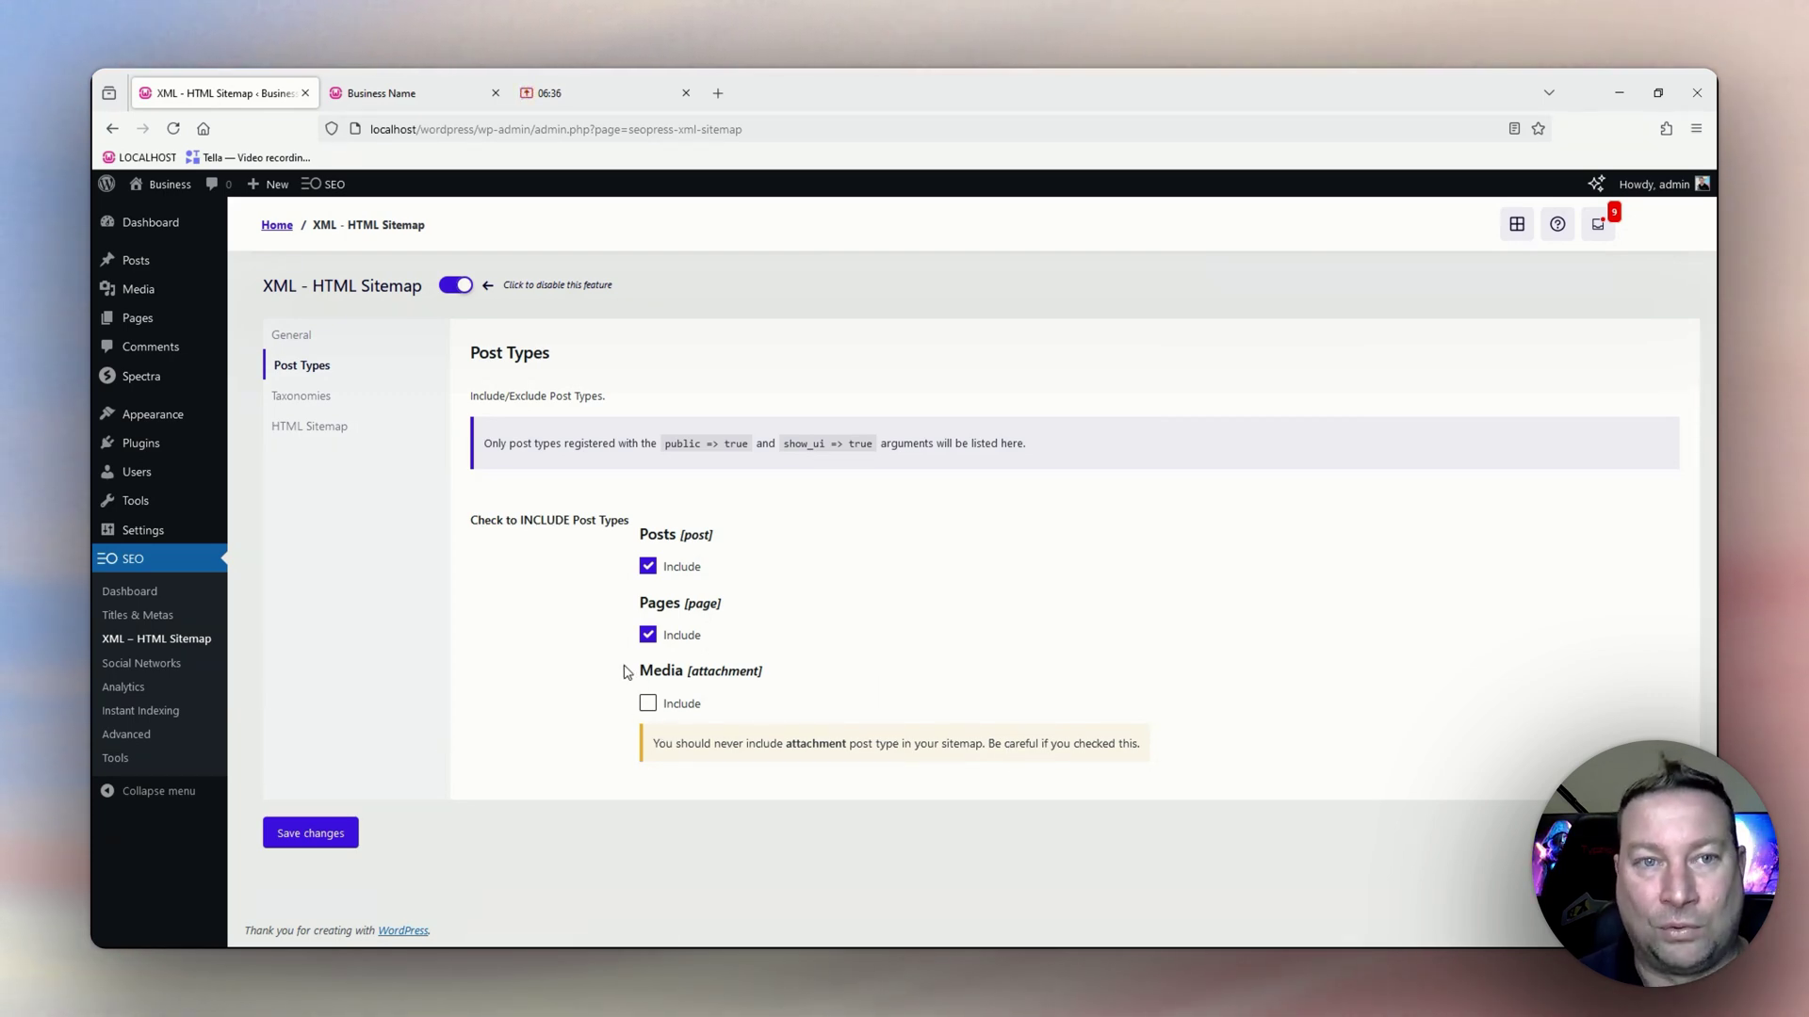
Exclude Categories and Tags in the sitemap Taxonomies settings, save, and show the HTML Sitemap settings.
left_click(293, 407)
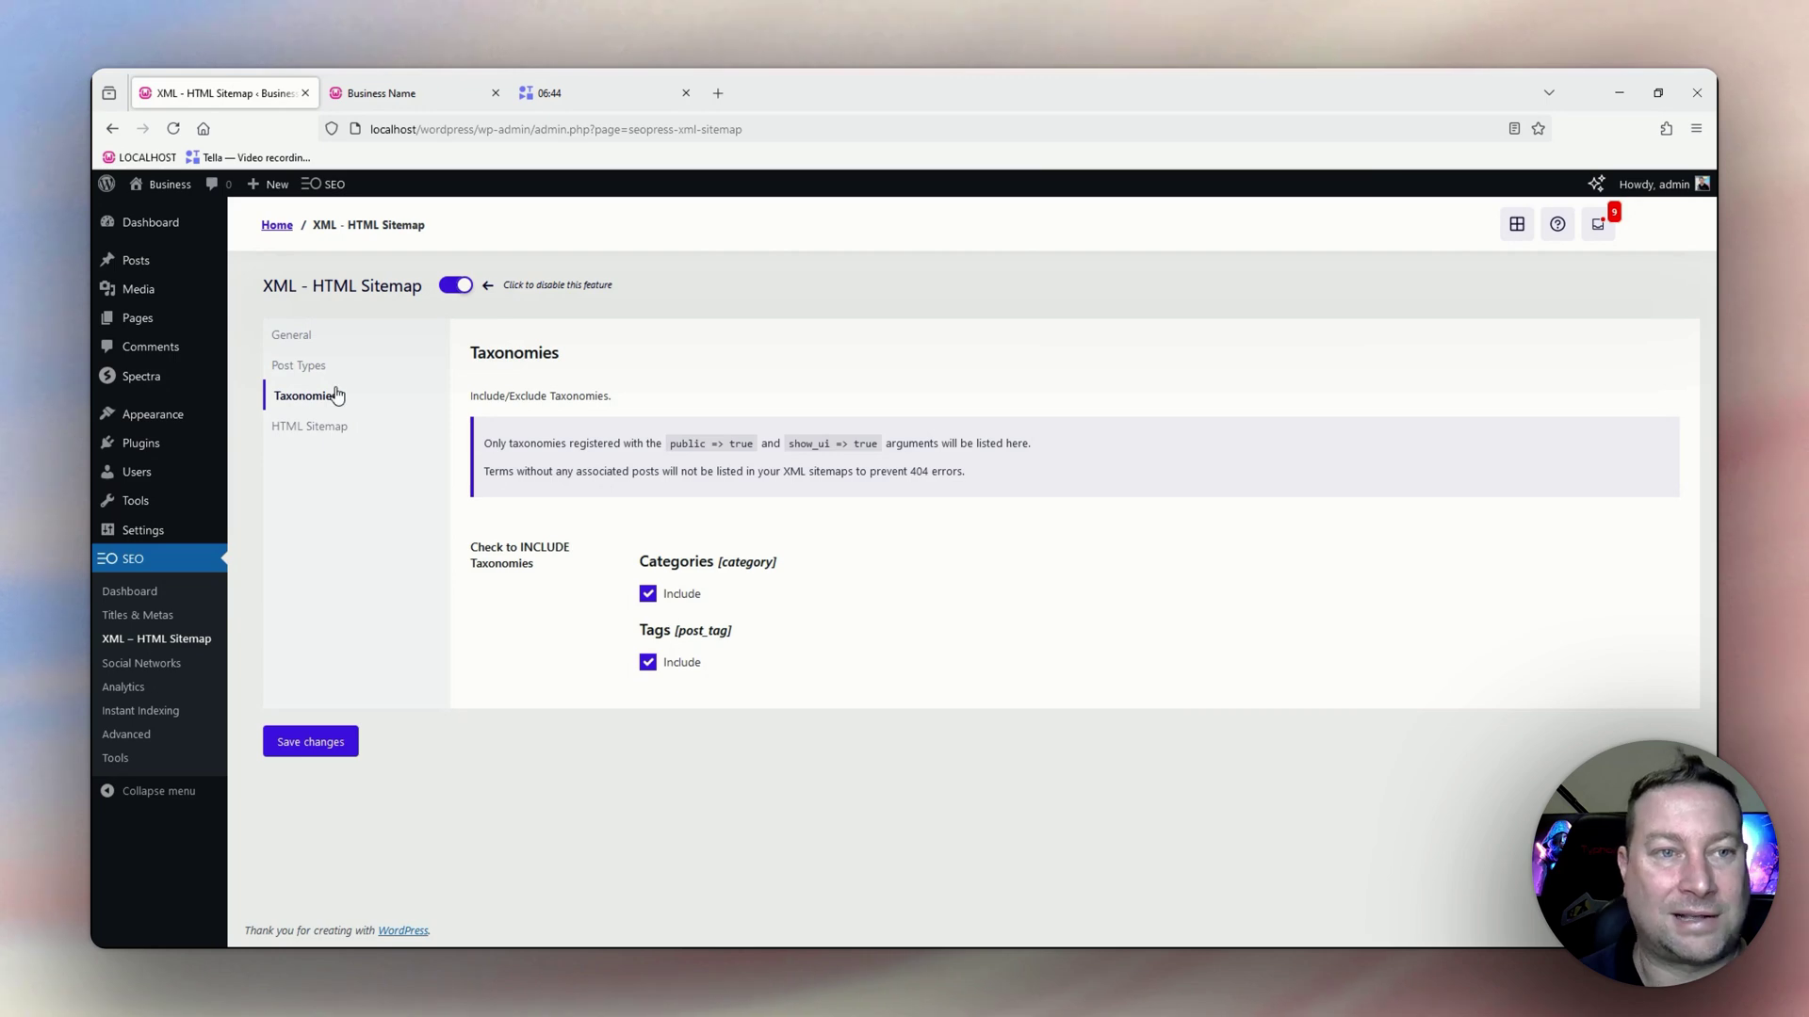
left_click(648, 594)
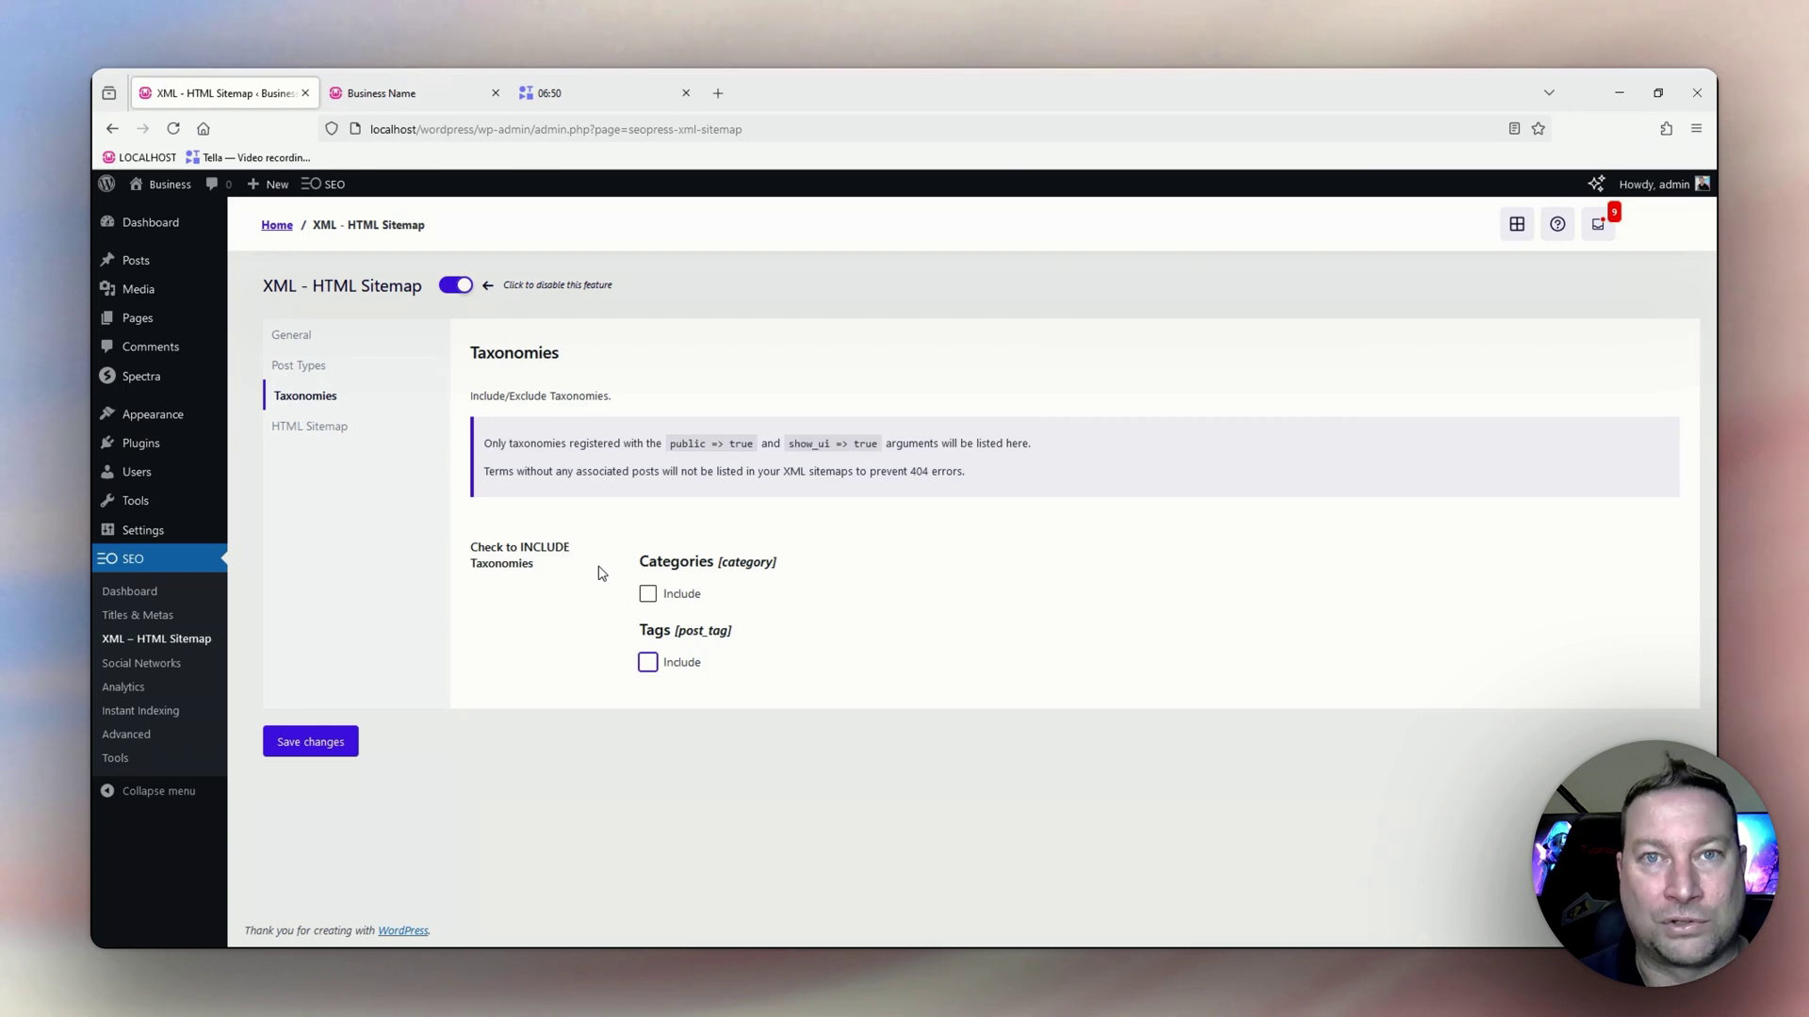
left_click(320, 745)
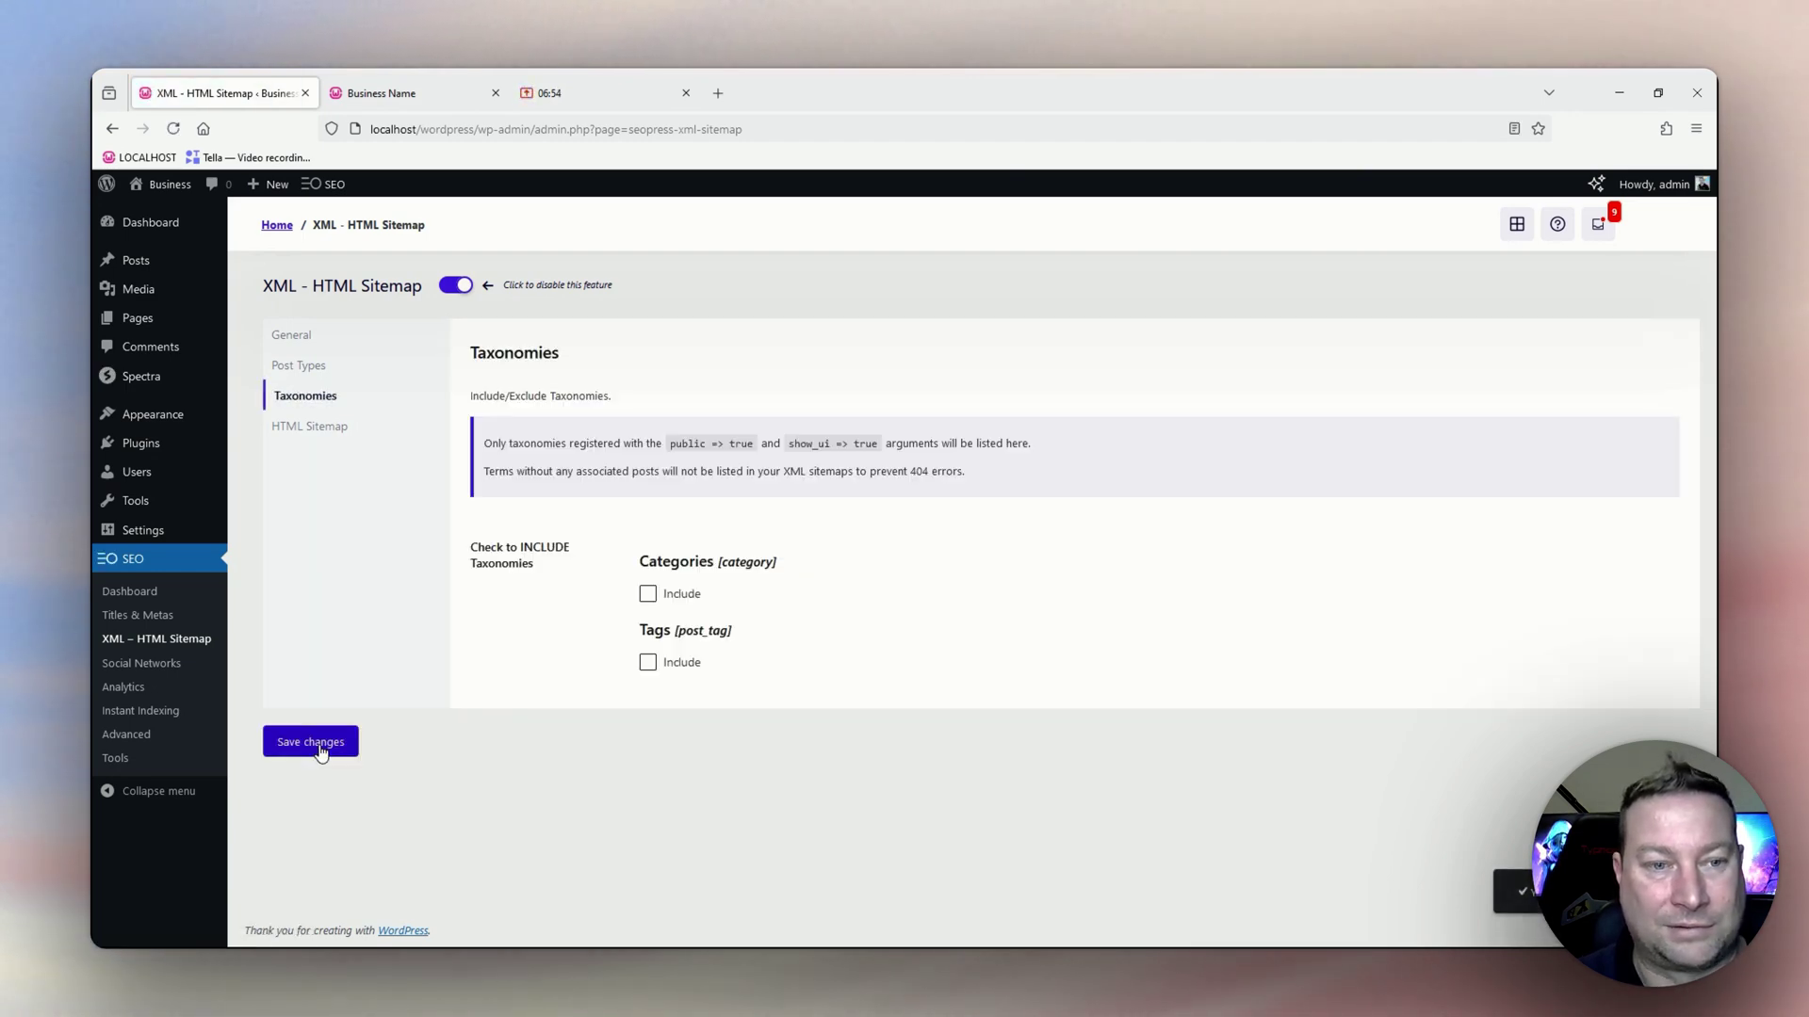
left_click(313, 431)
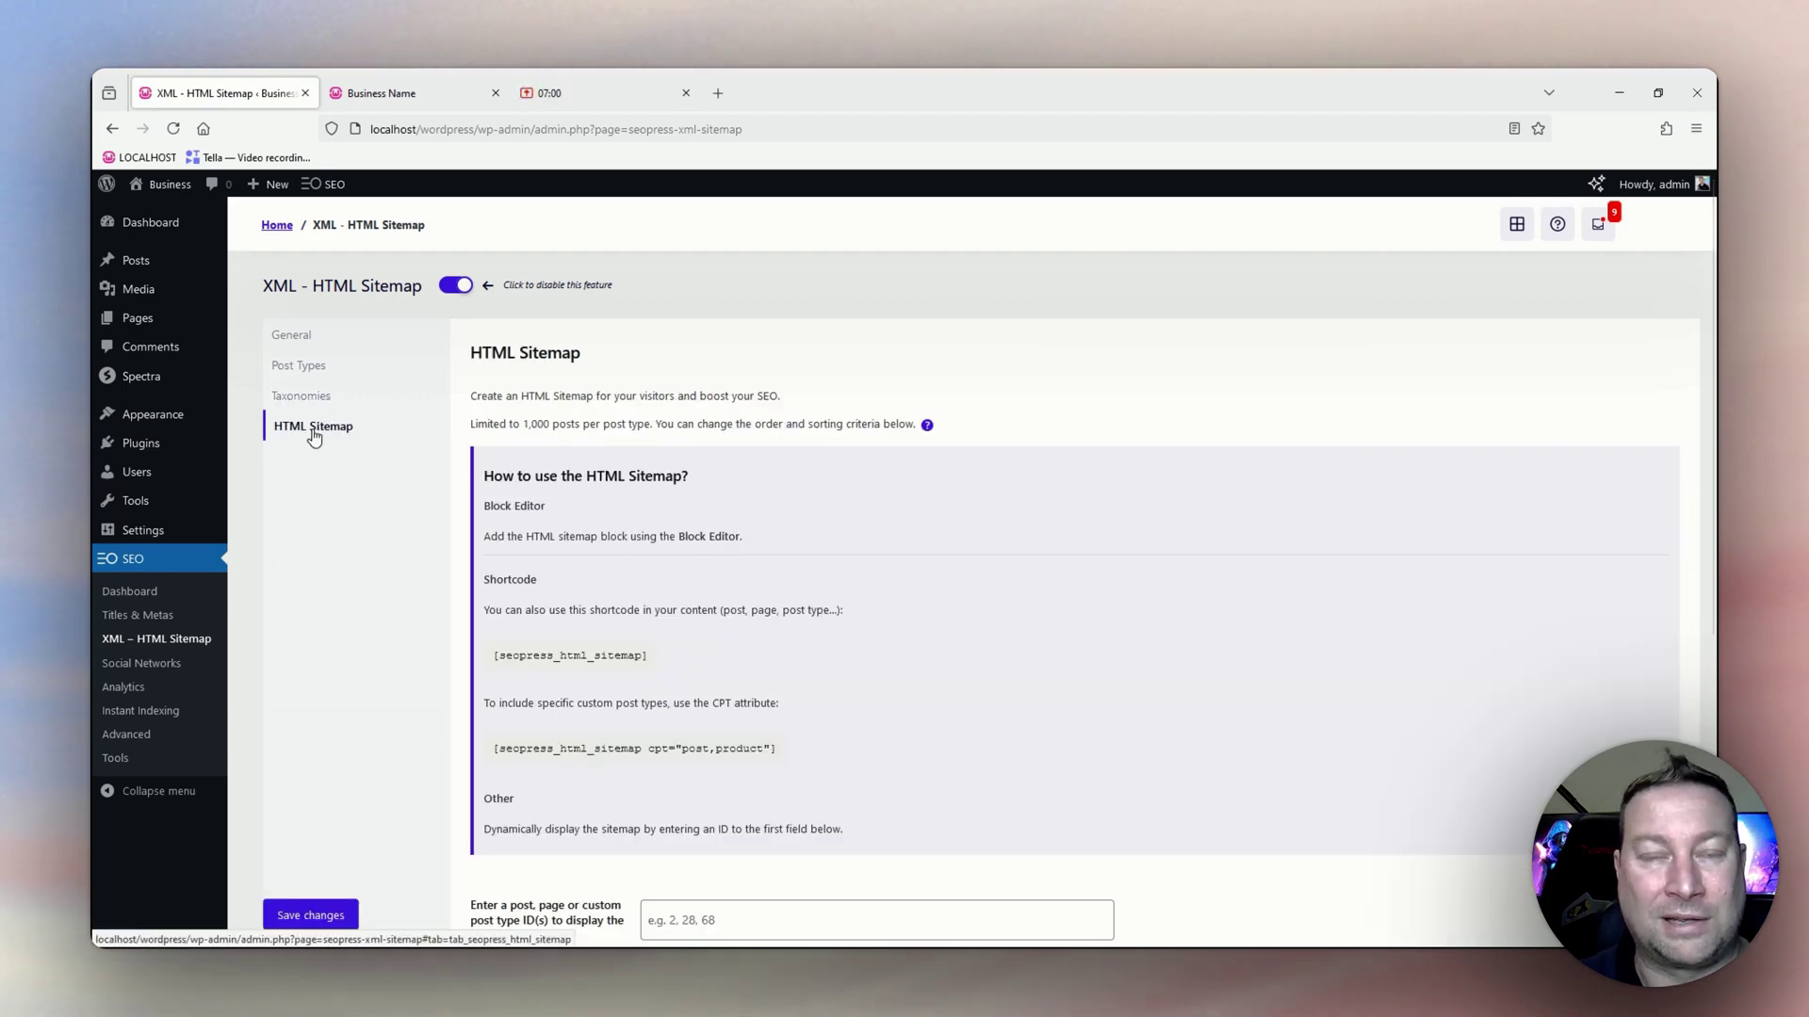
Select and copy the [seopress_html_sitemap] shortcode for placing a sitemap in a page.
scroll(588, 476, "down", 1)
scroll(589, 477, "down", 1)
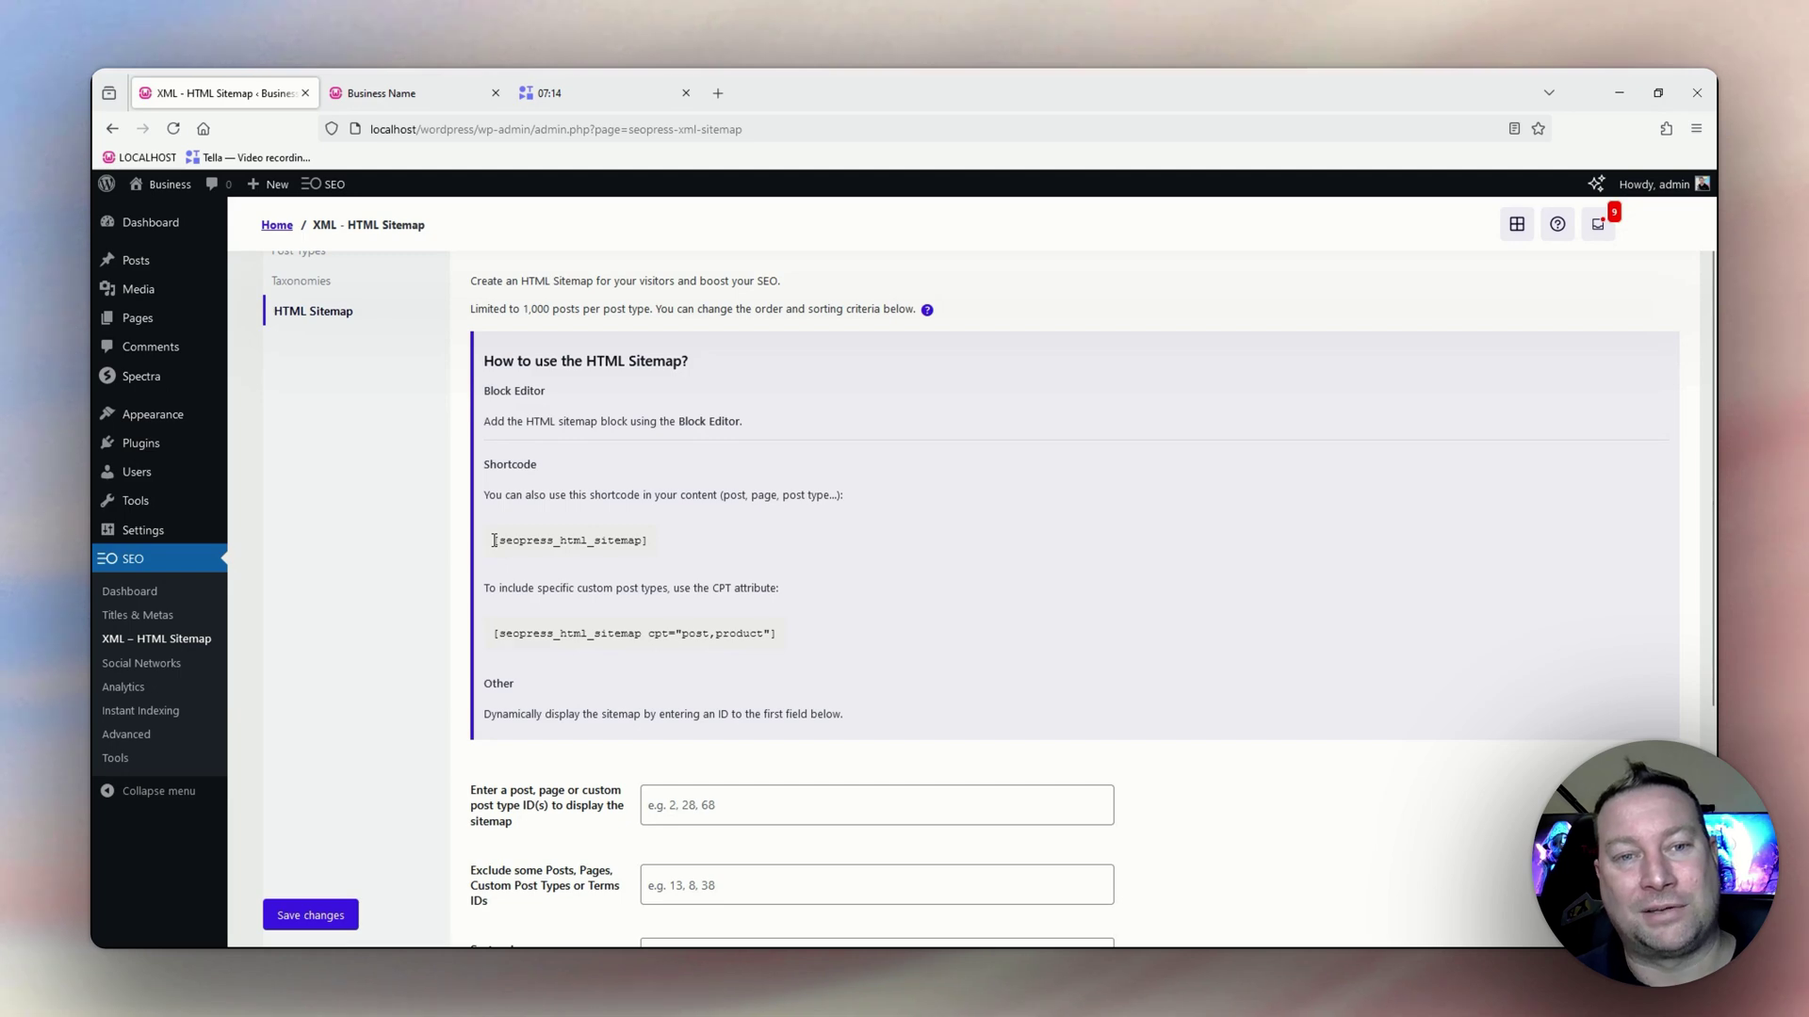
left_click_drag(493, 539, 650, 557)
key("ctrl+c")
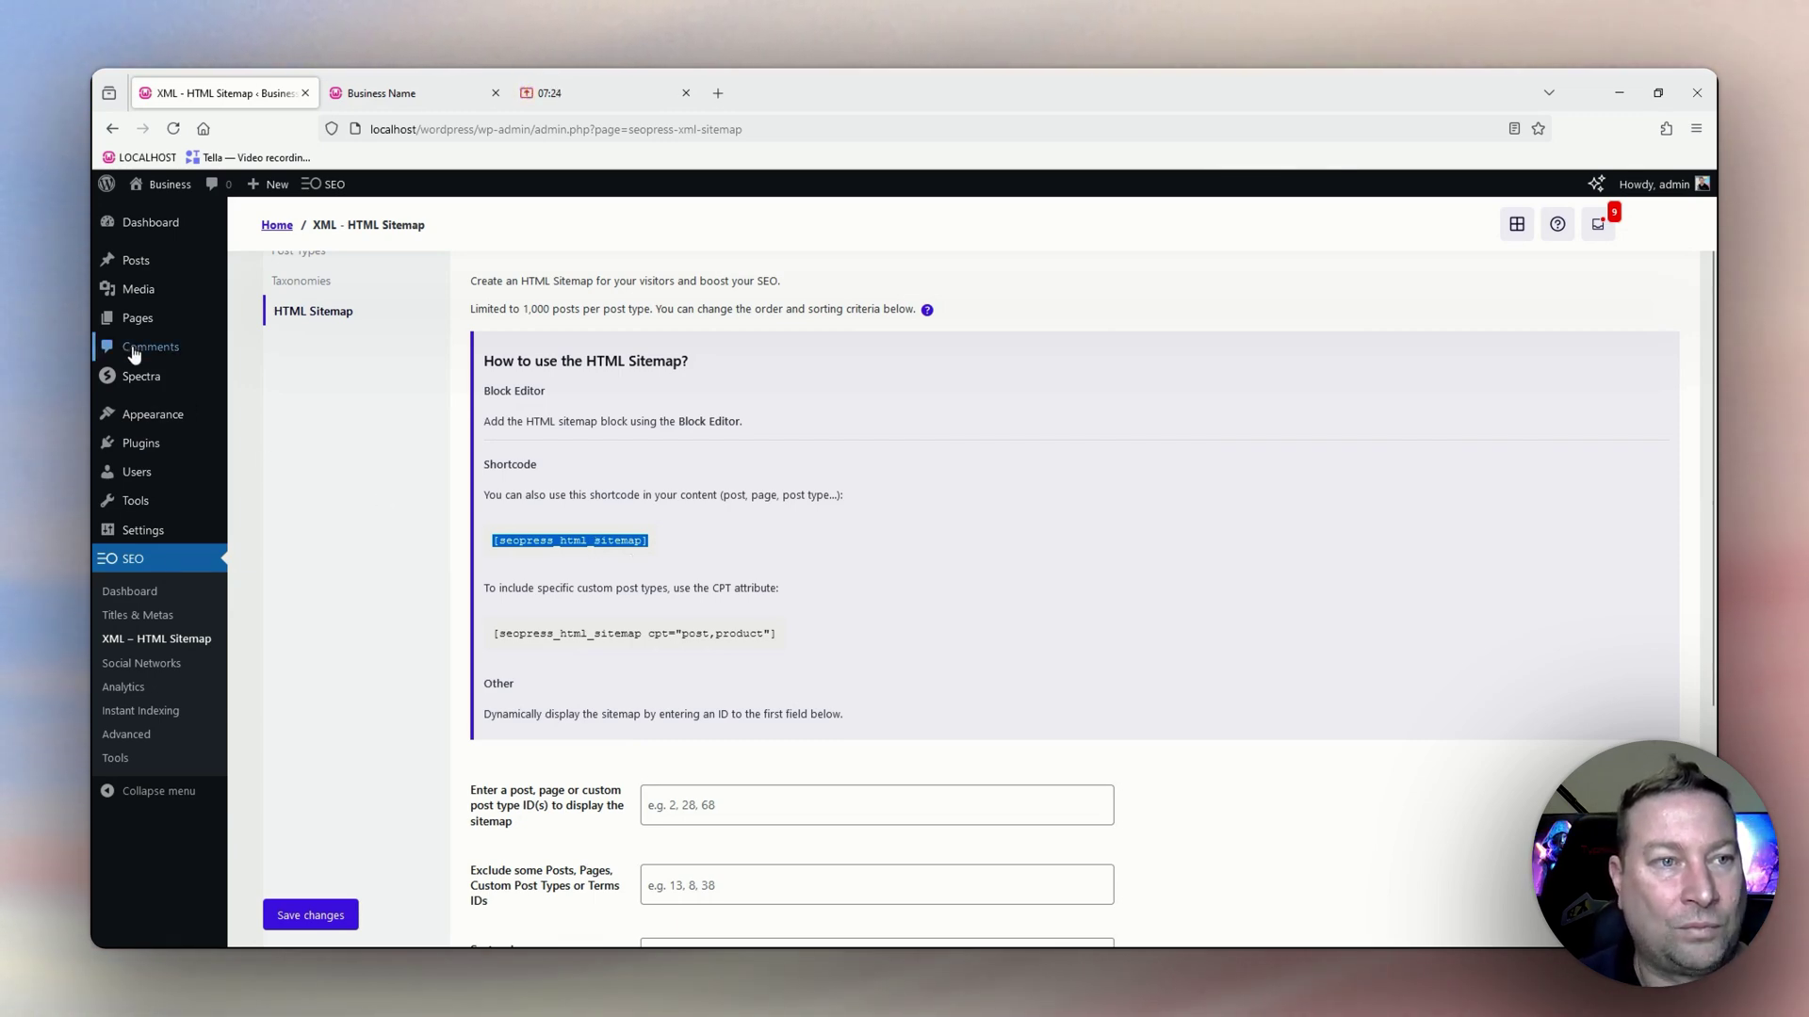
mouse_move(147, 327)
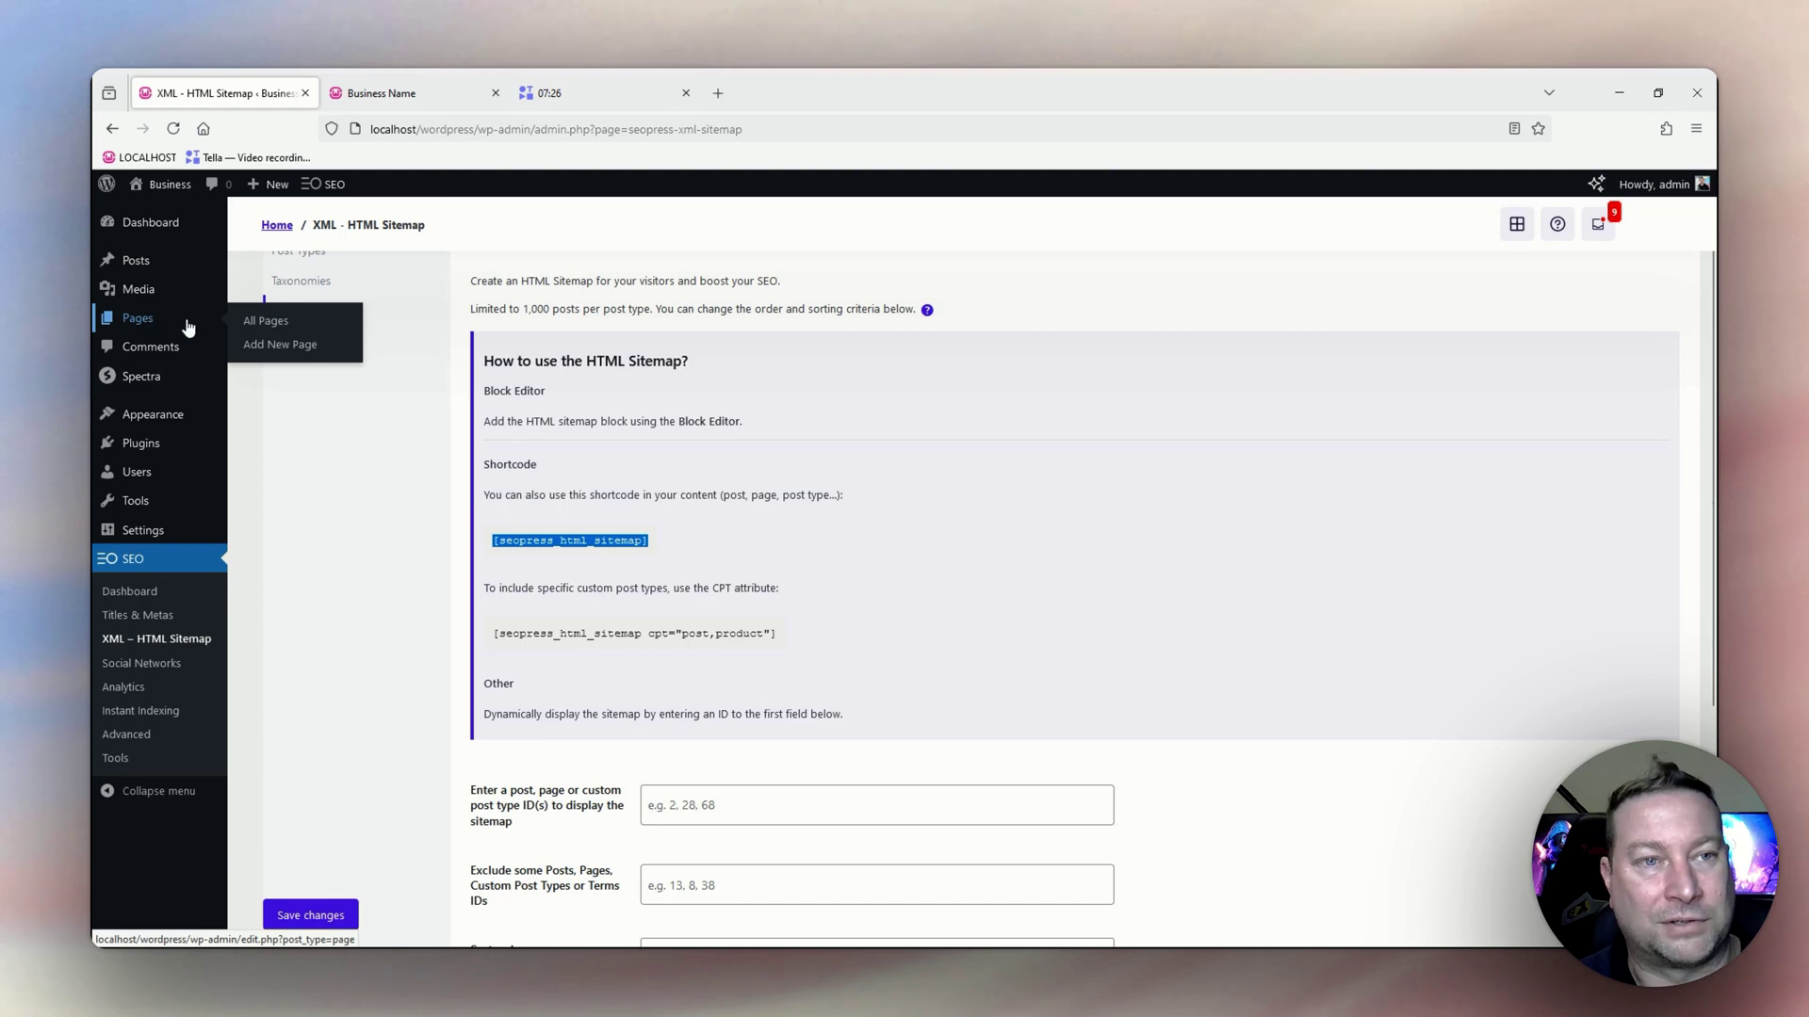
Create a new page and click into its empty first paragraph block, checking the SEO panel below.
left_click(281, 346)
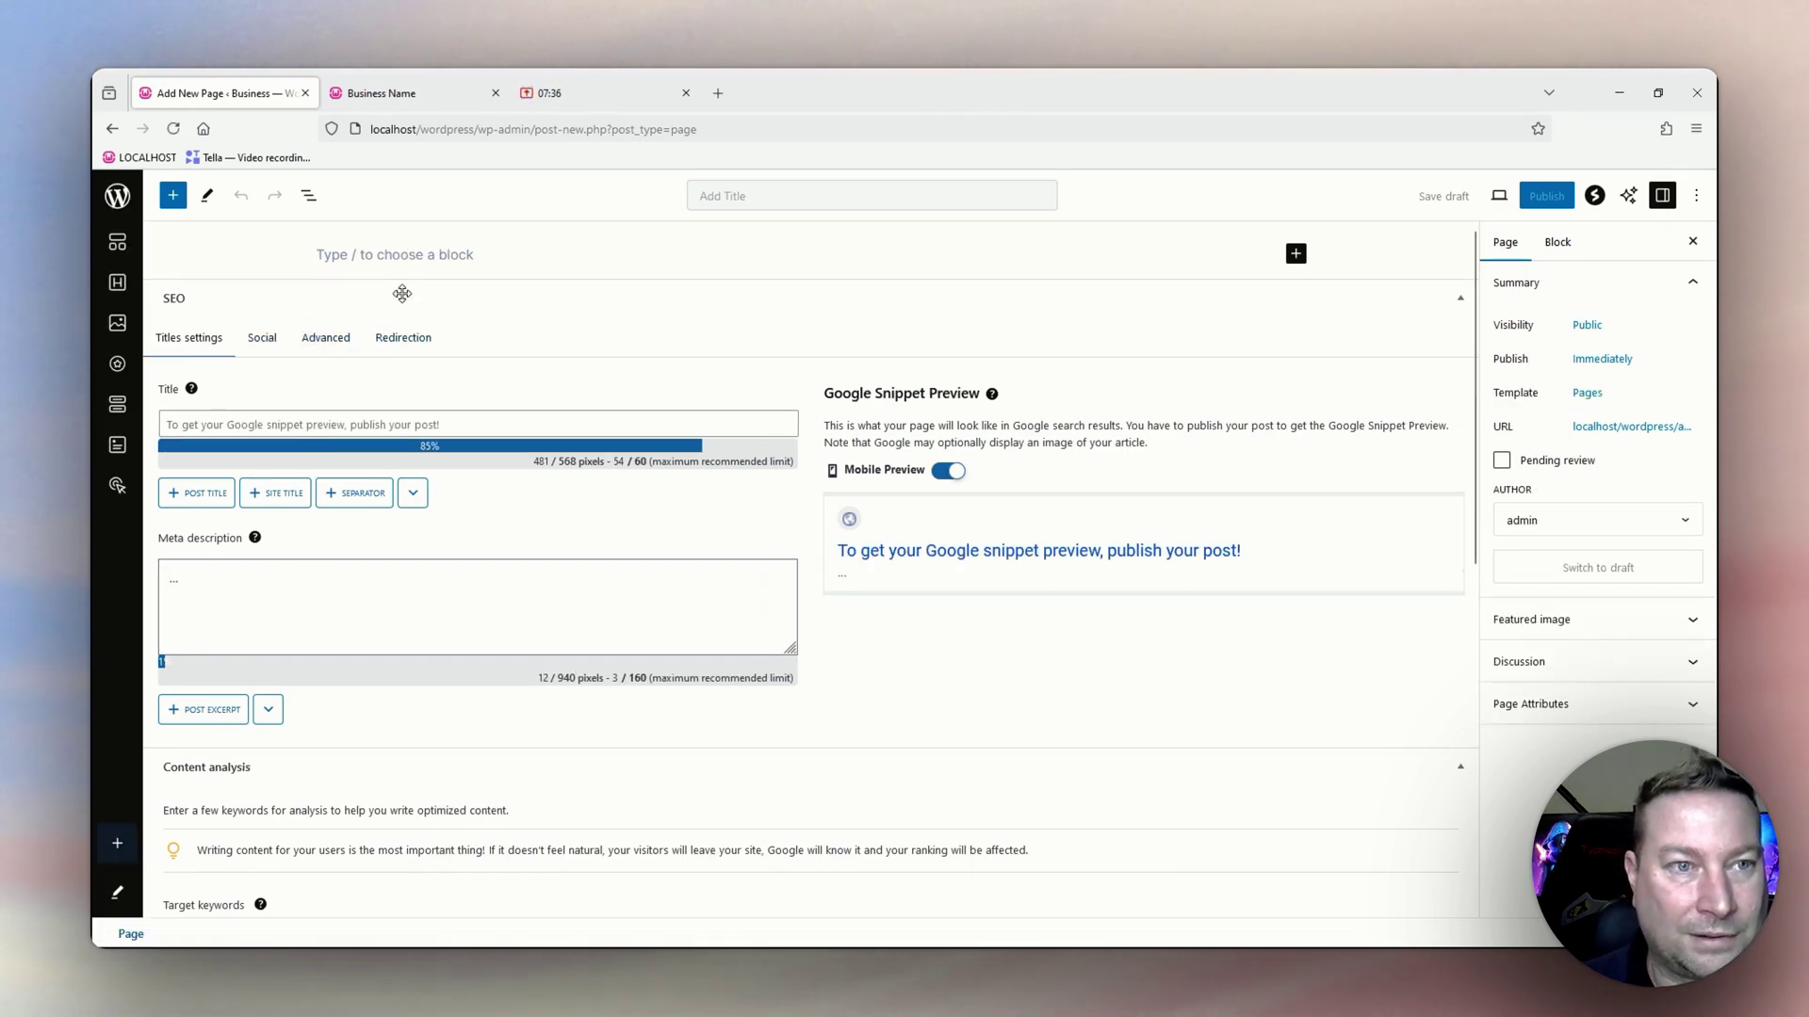
left_click(447, 256)
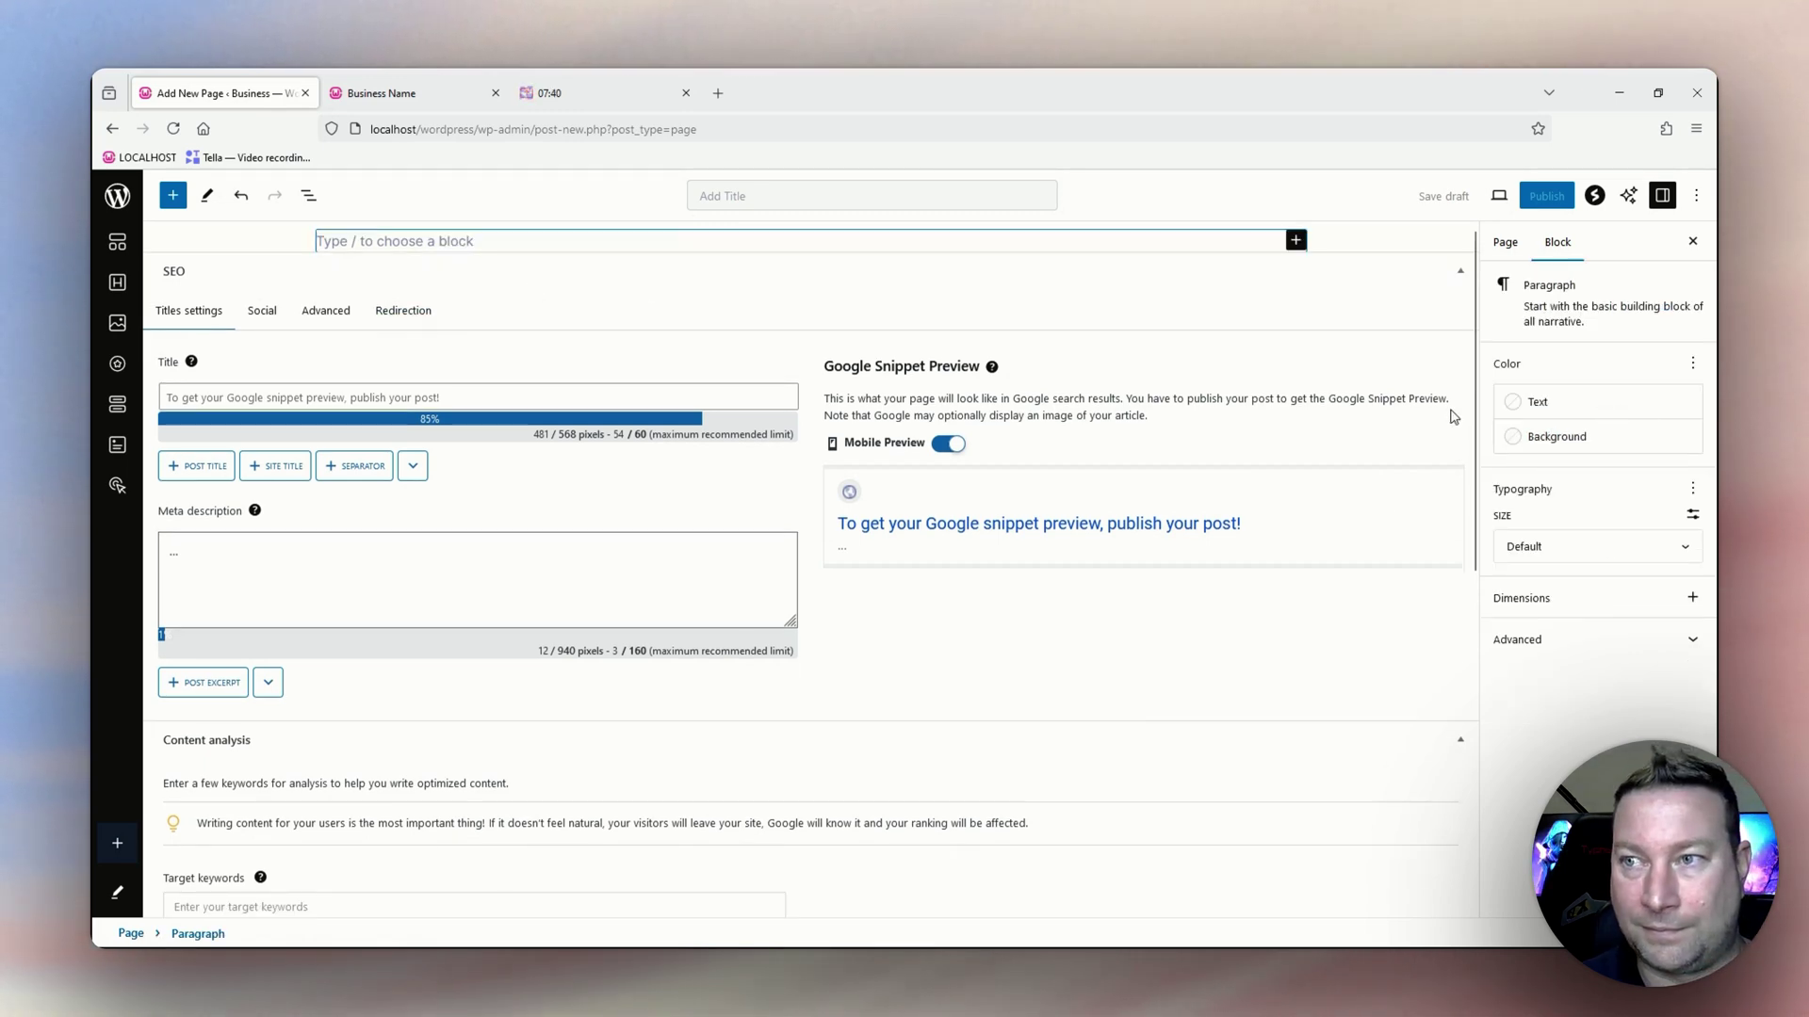
scroll(631, 671, "down", 1)
scroll(650, 650, "down", 6)
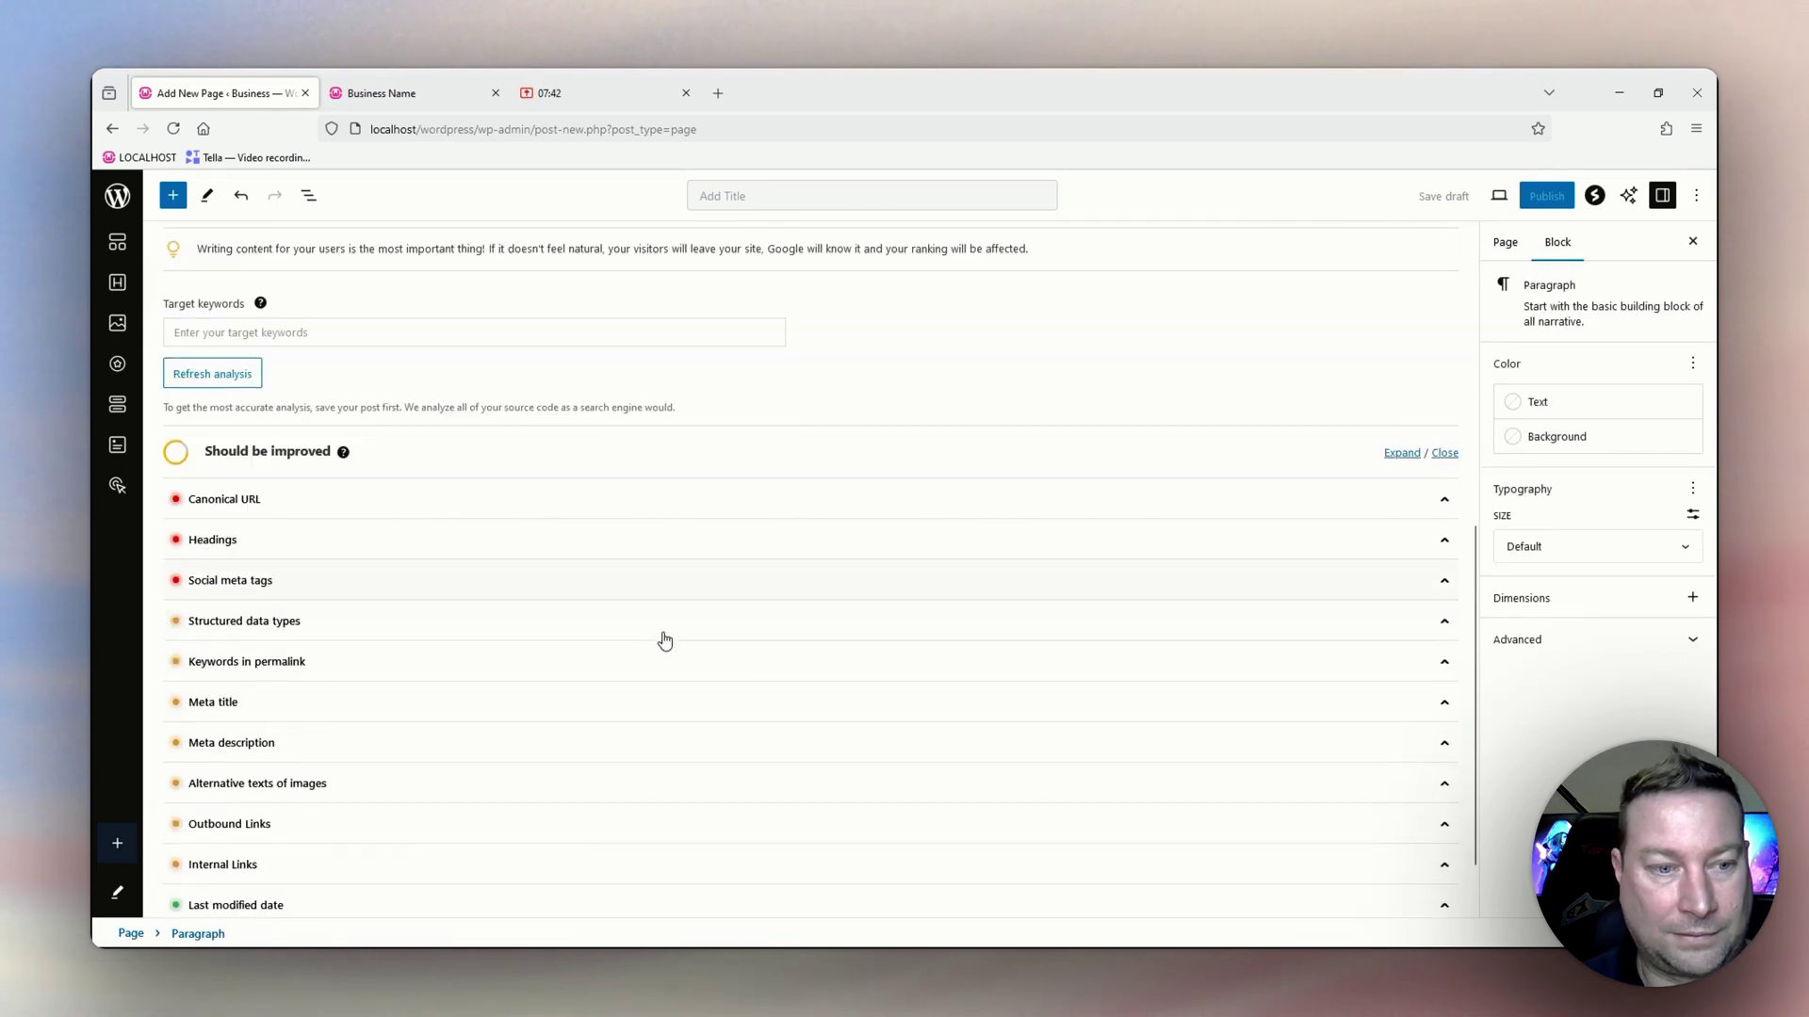
scroll(735, 650, "up", 4)
scroll(735, 633, "up", 4)
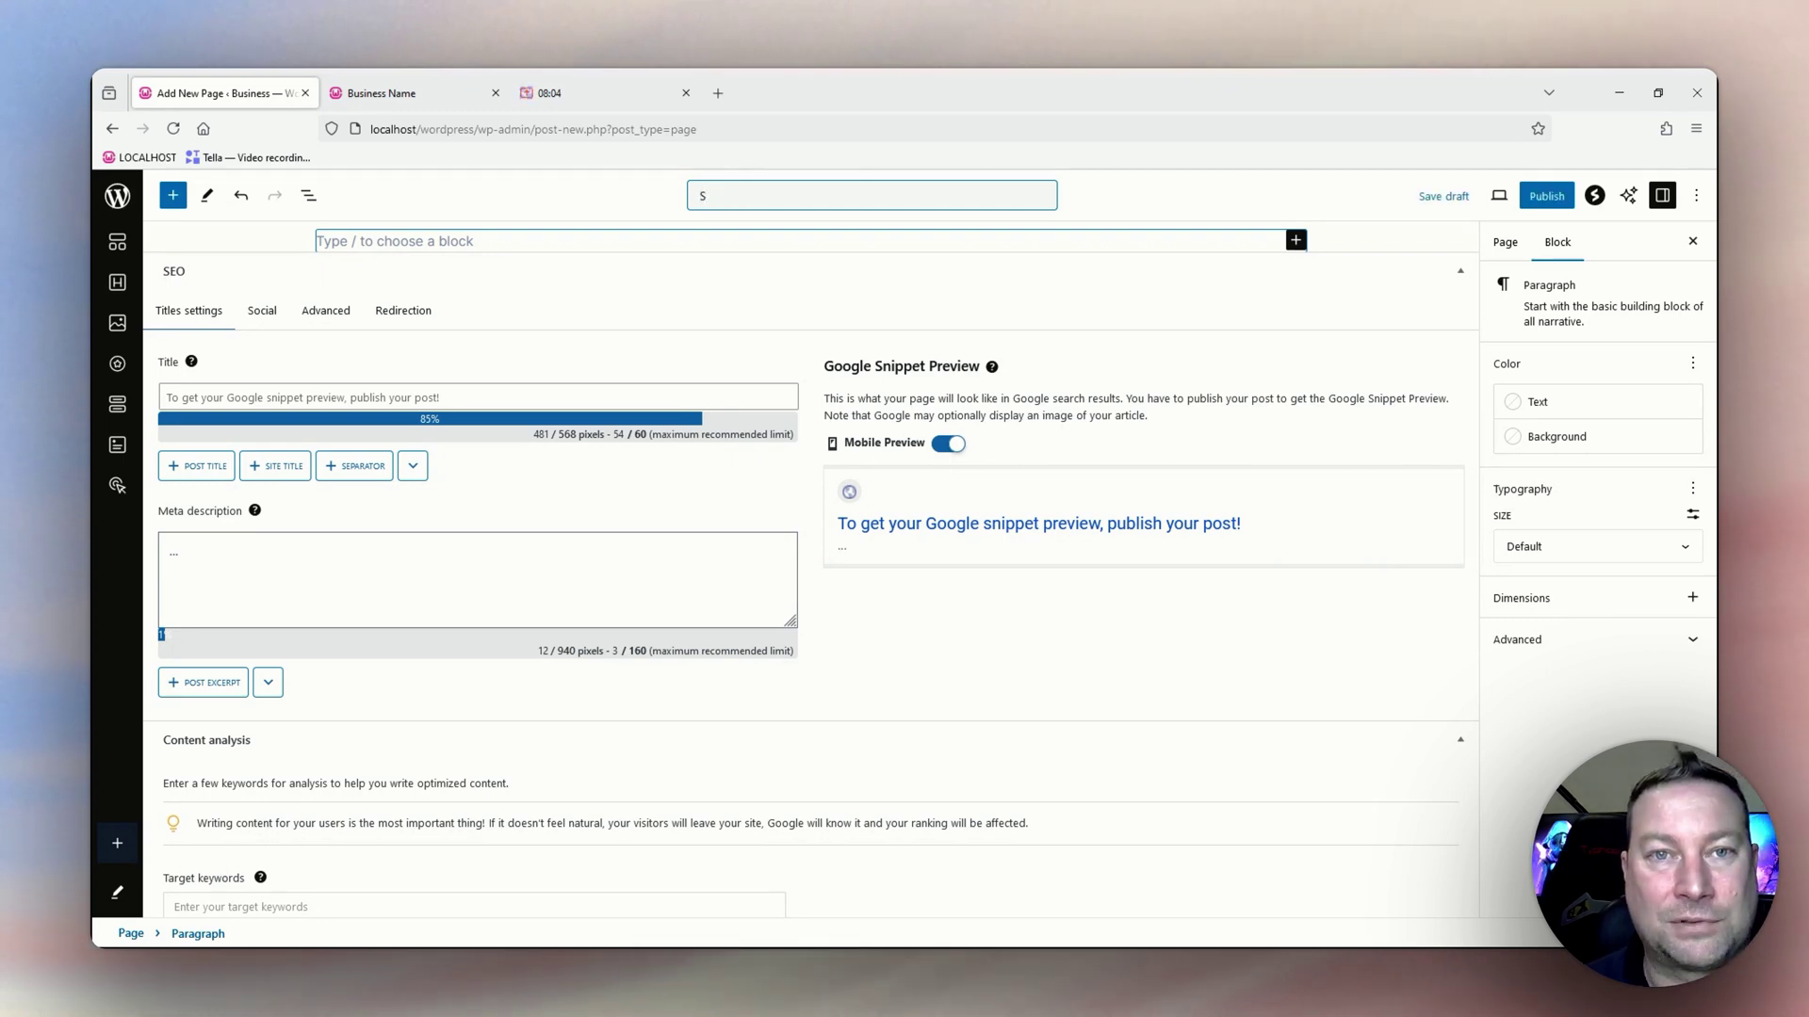
Title the page 'Sitemap' and add a Shortcode block holding the pasted [seopress_html_sitemap] shortcode.
type("Sitemap")
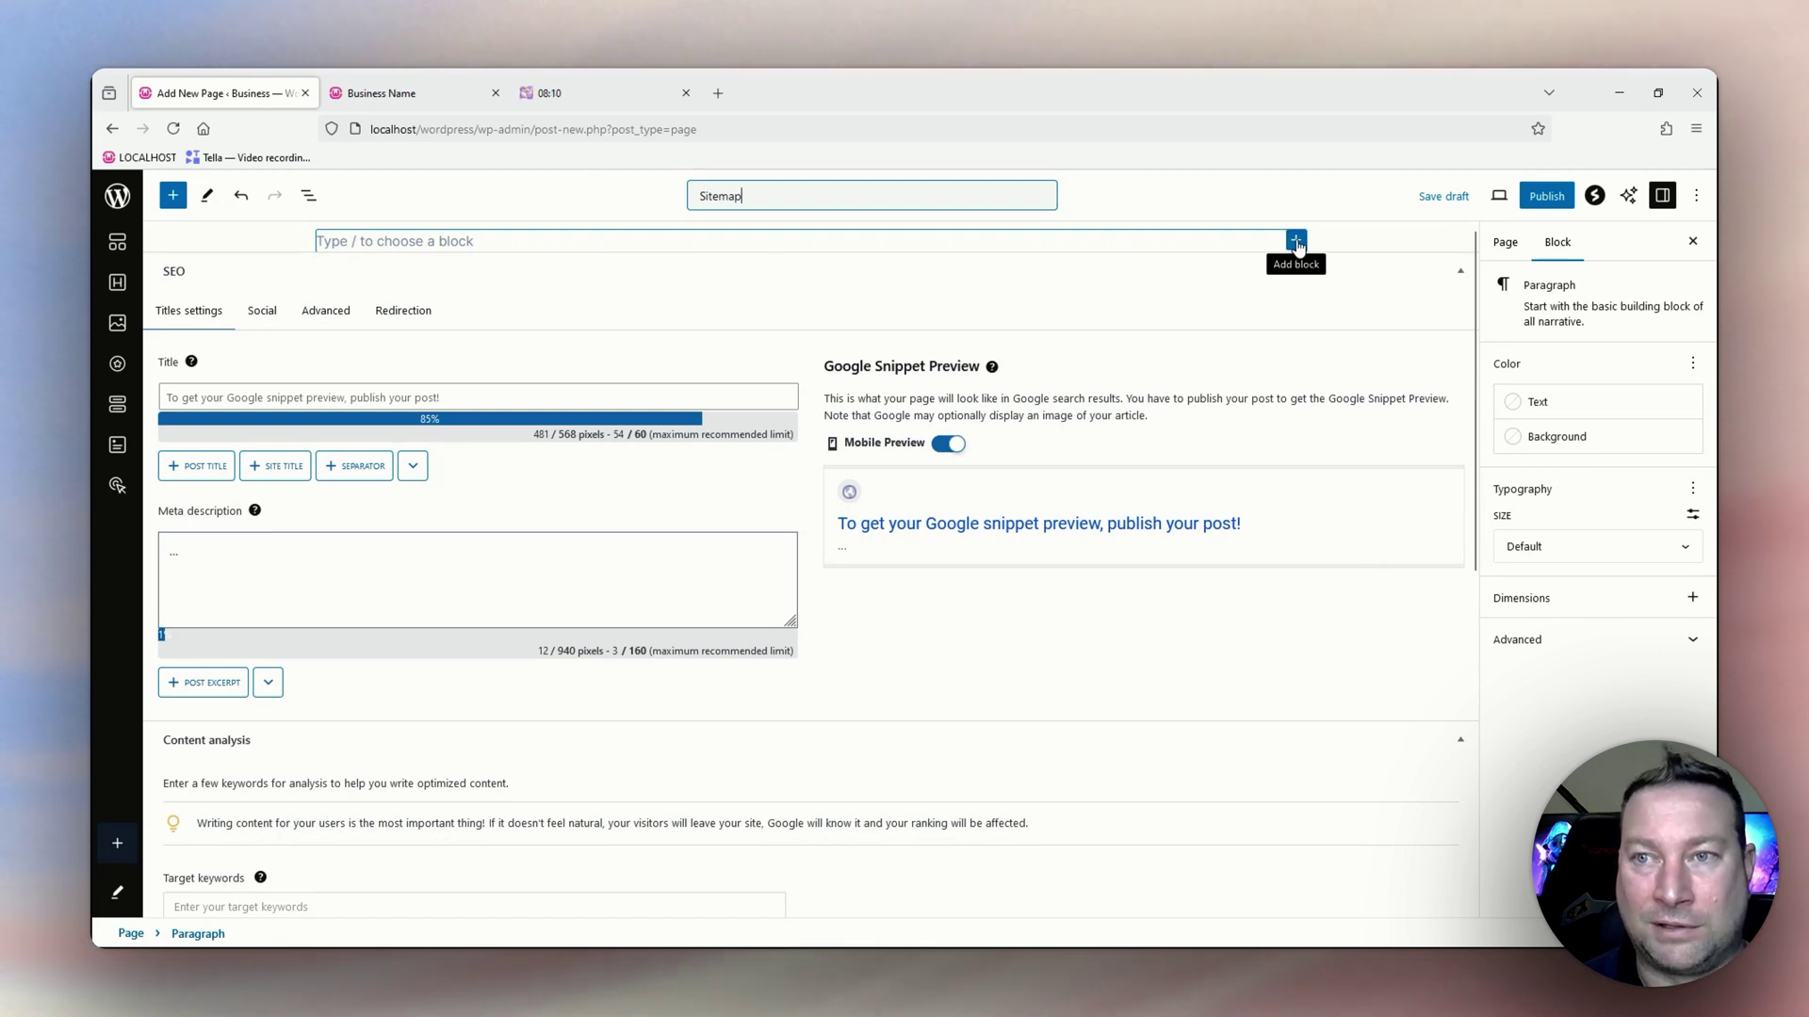
left_click(1297, 242)
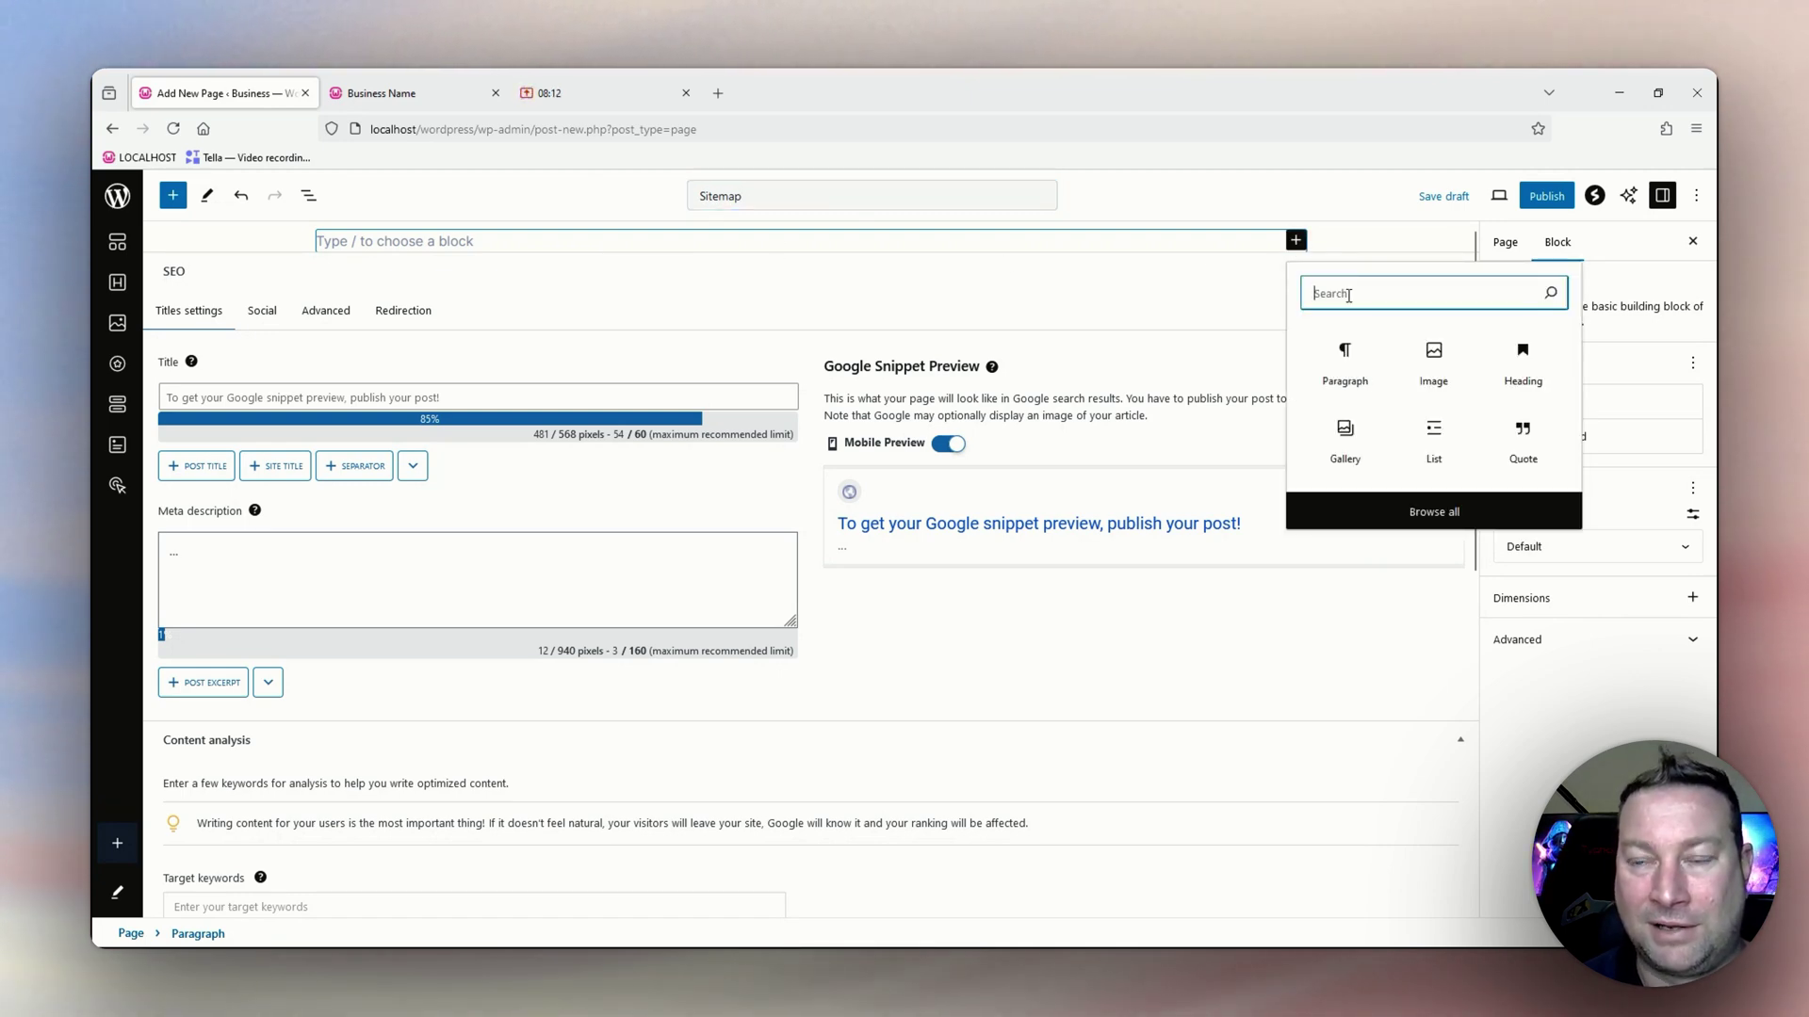
type("short")
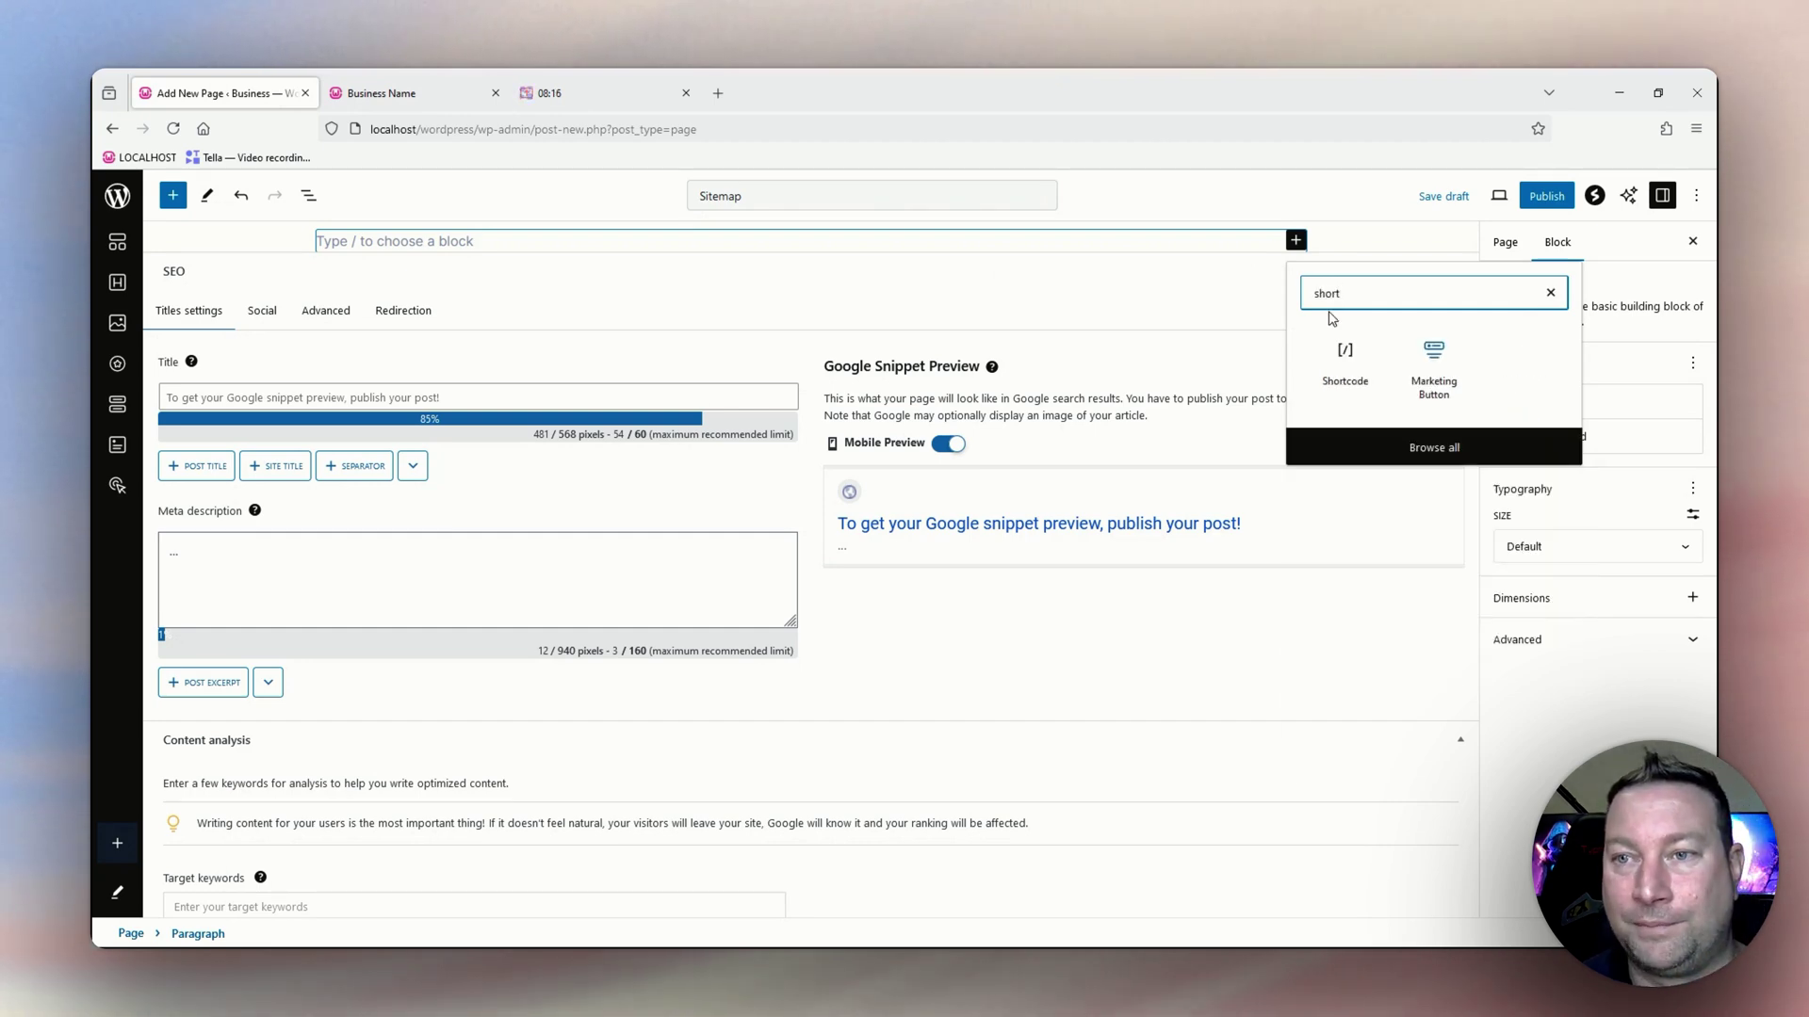
left_click(1347, 363)
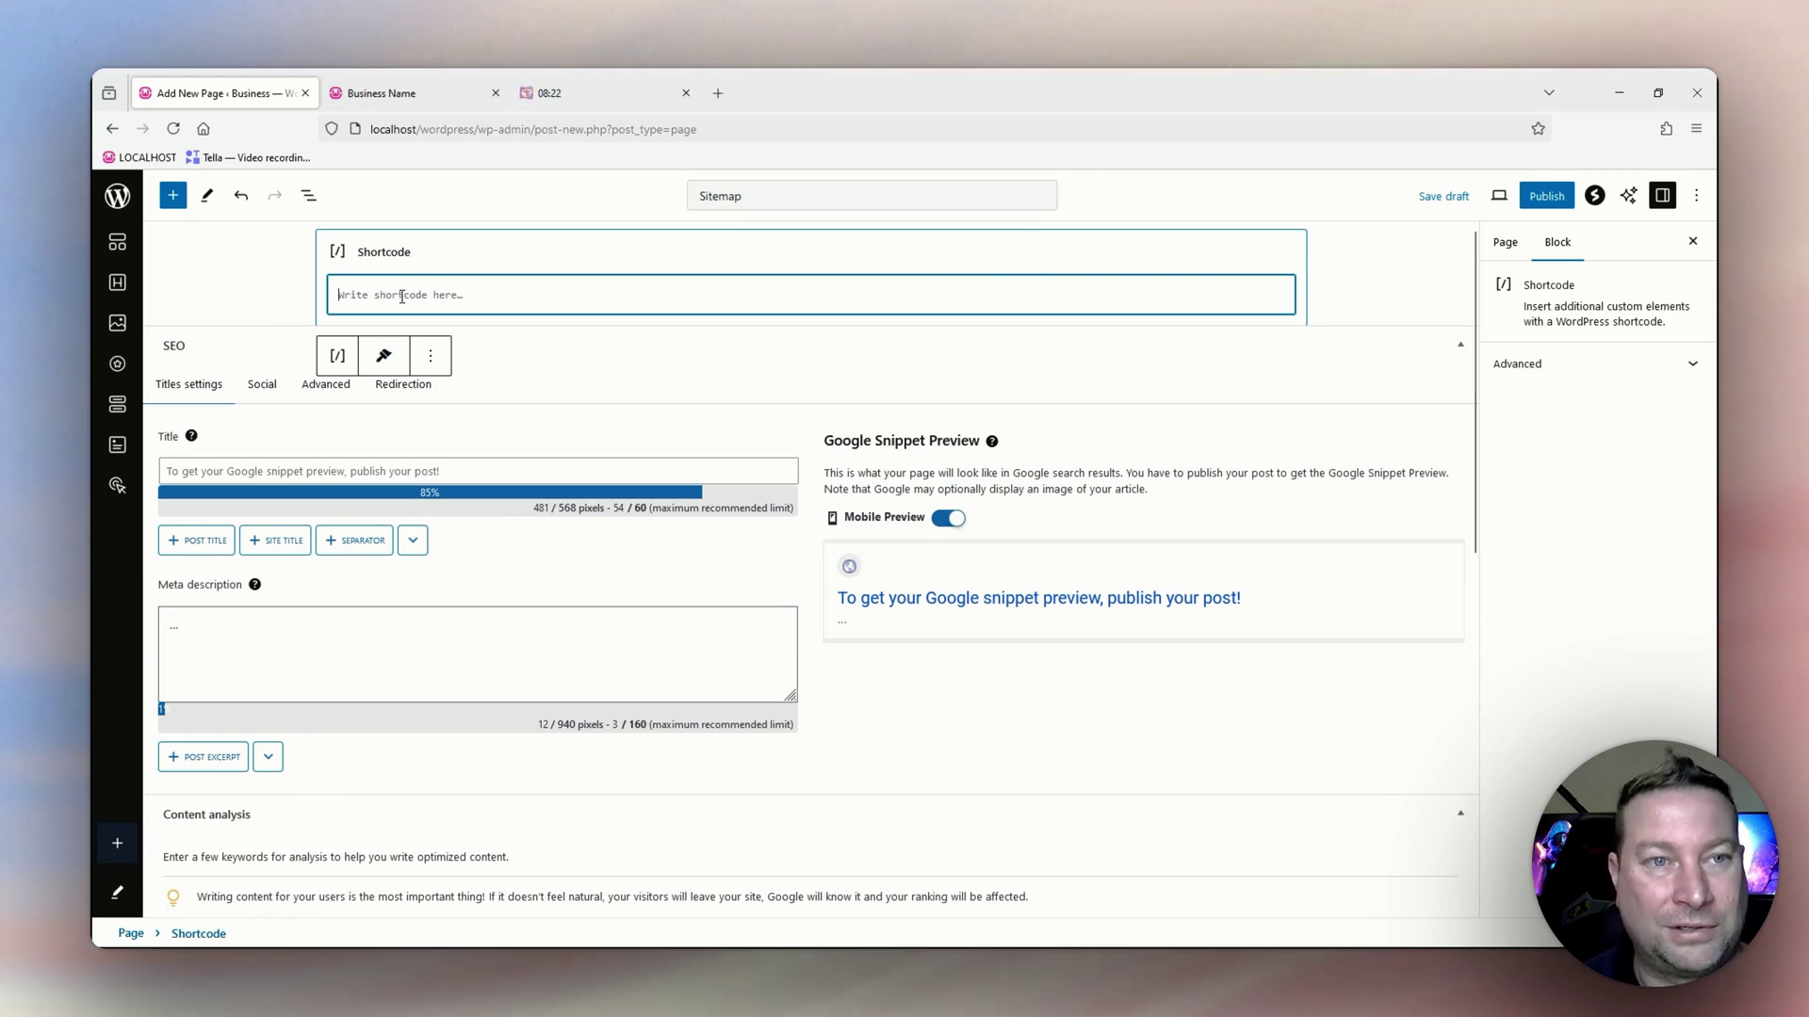
key("ctrl+v")
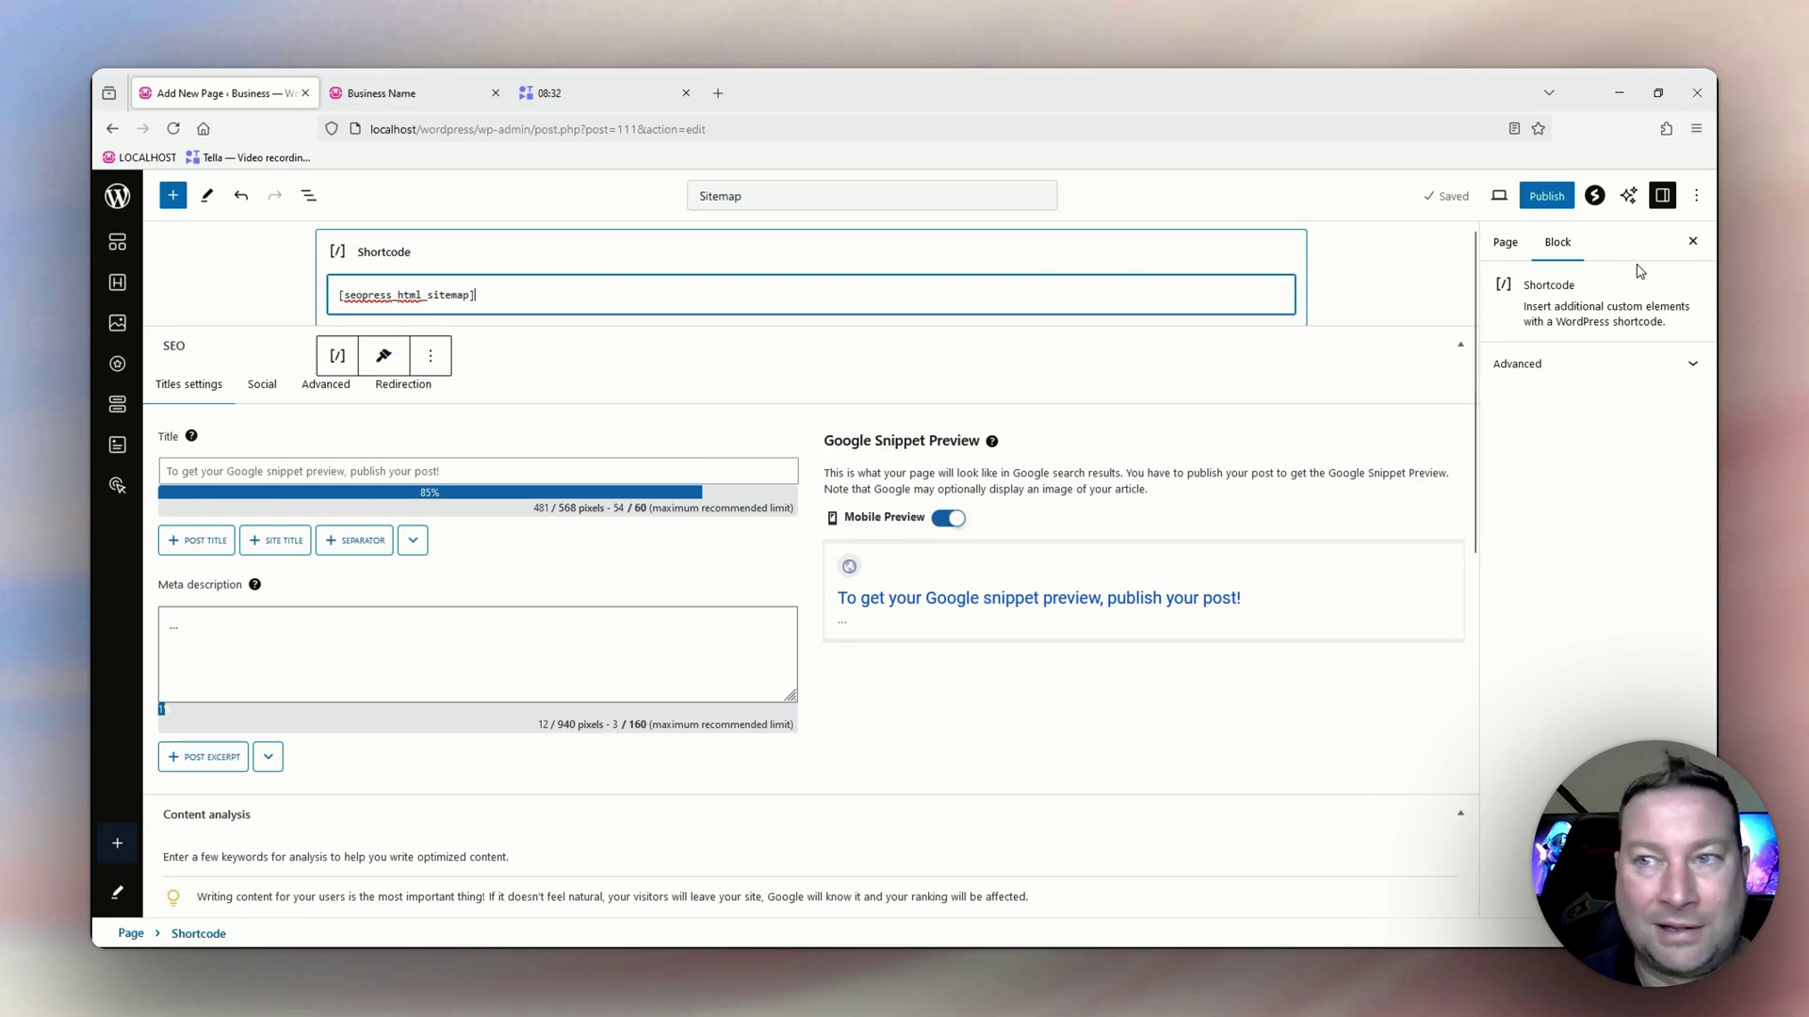
Publish the Sitemap page and view it on the live site.
left_click(1546, 196)
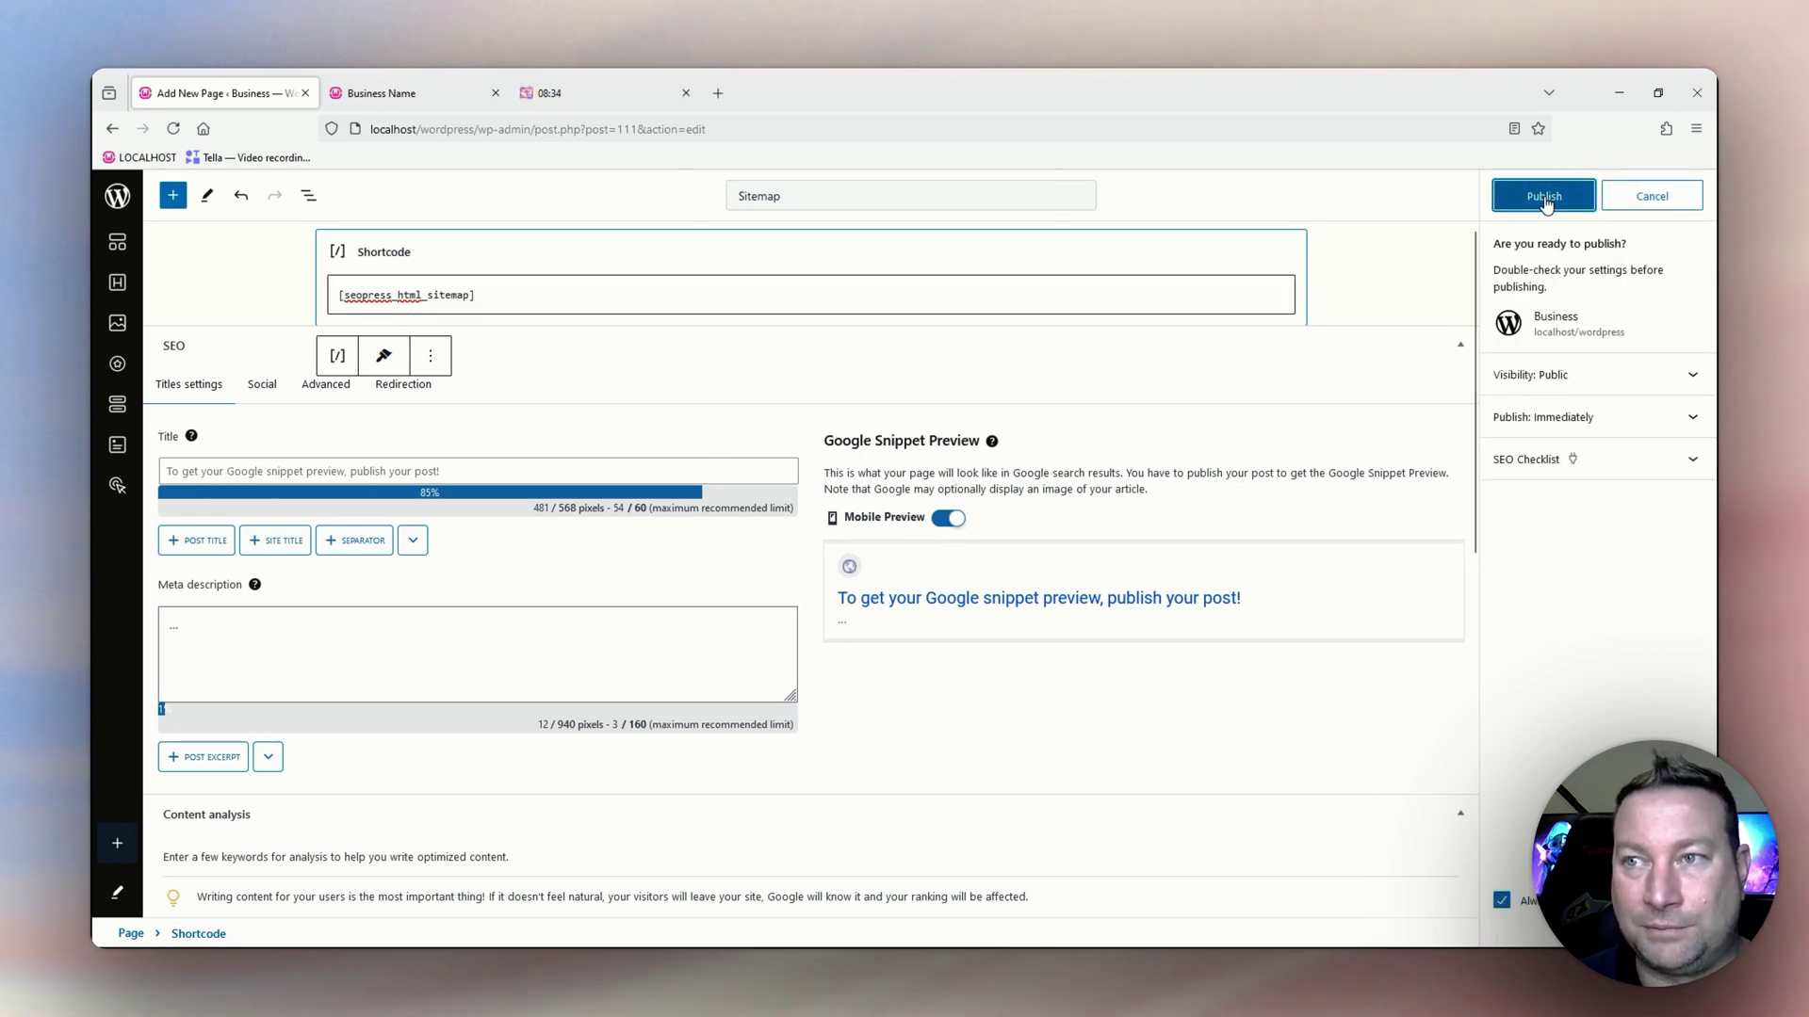
left_click(1546, 200)
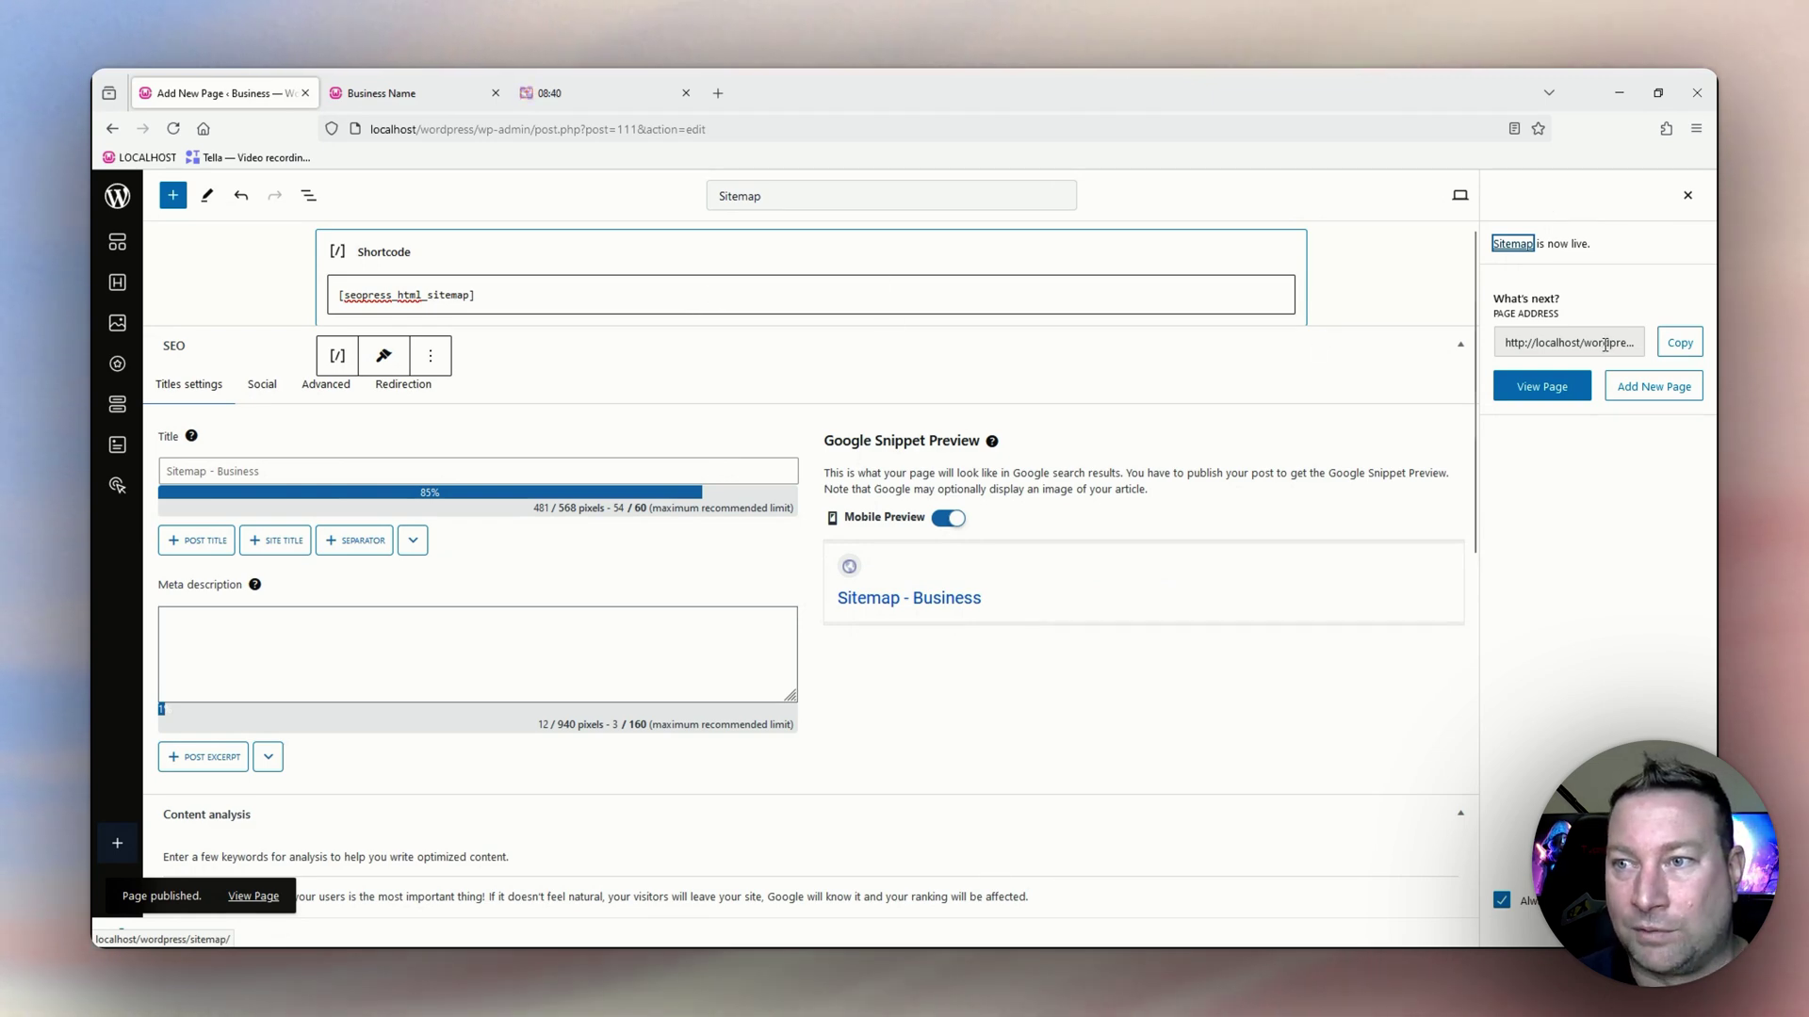
left_click(1543, 388)
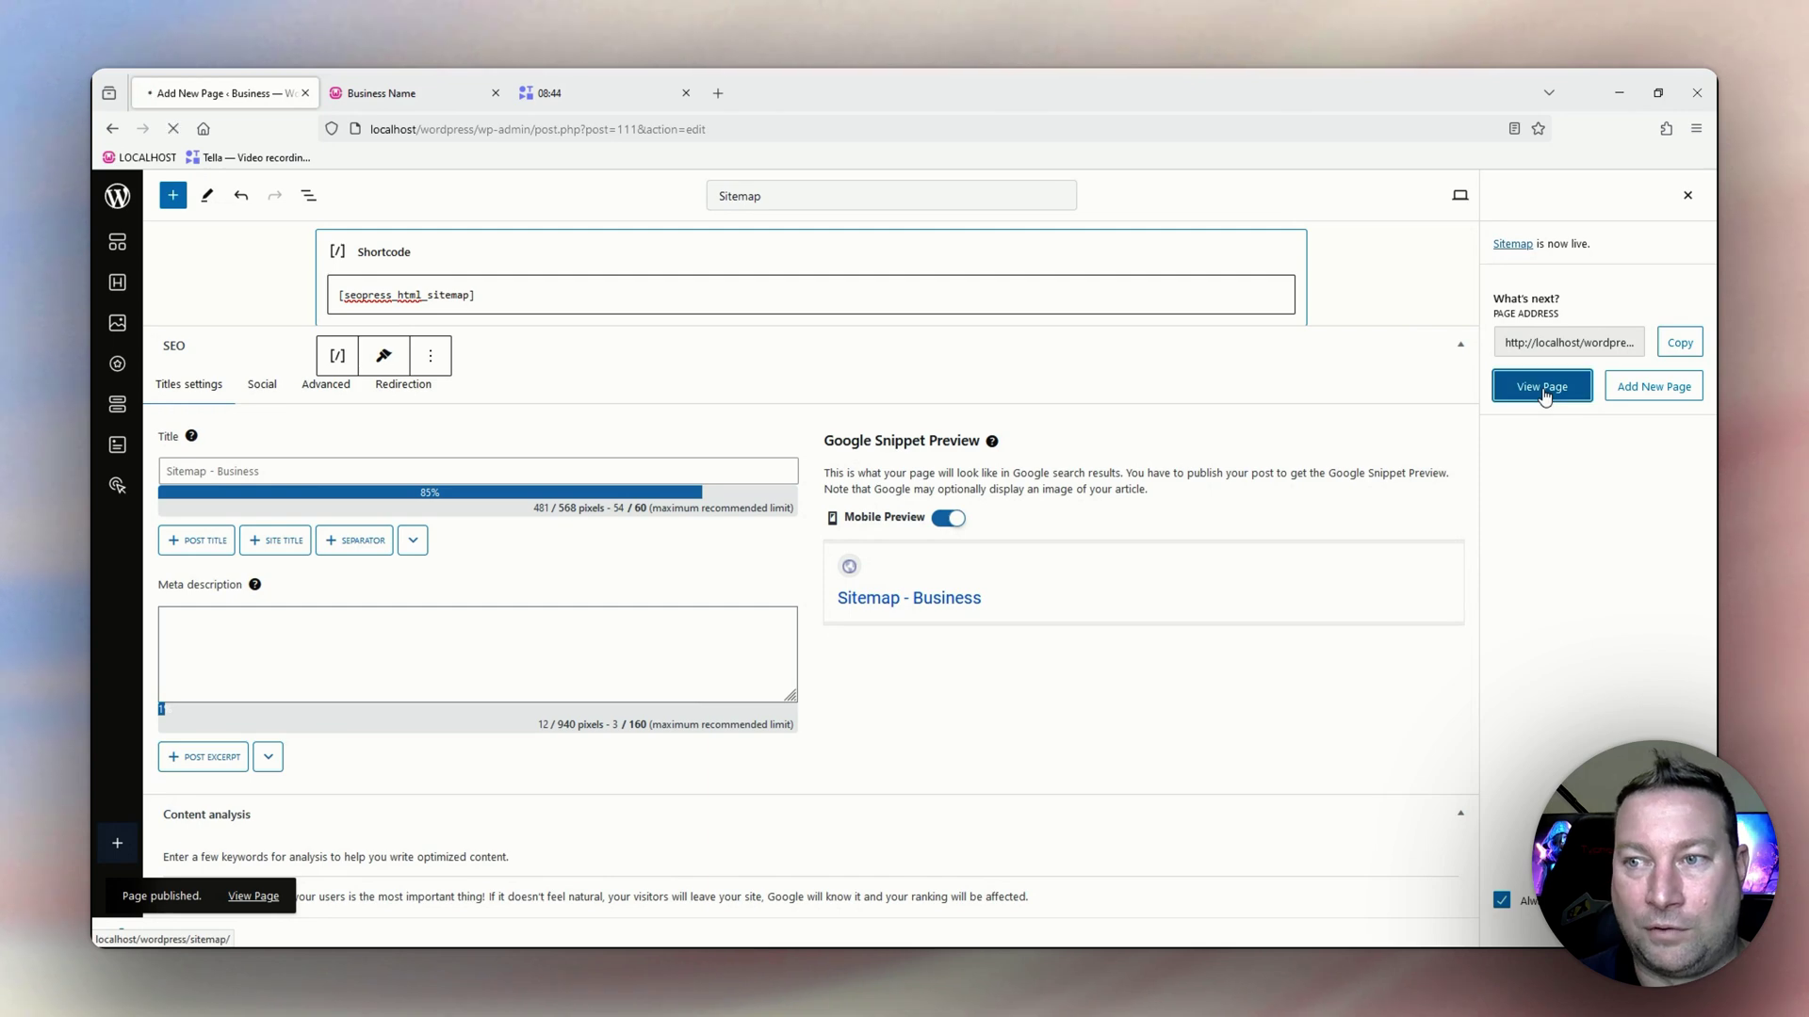
Scroll the live Sitemap page to check its seven Pages and three Uncategorized posts.
scroll(1008, 532, "down", 3)
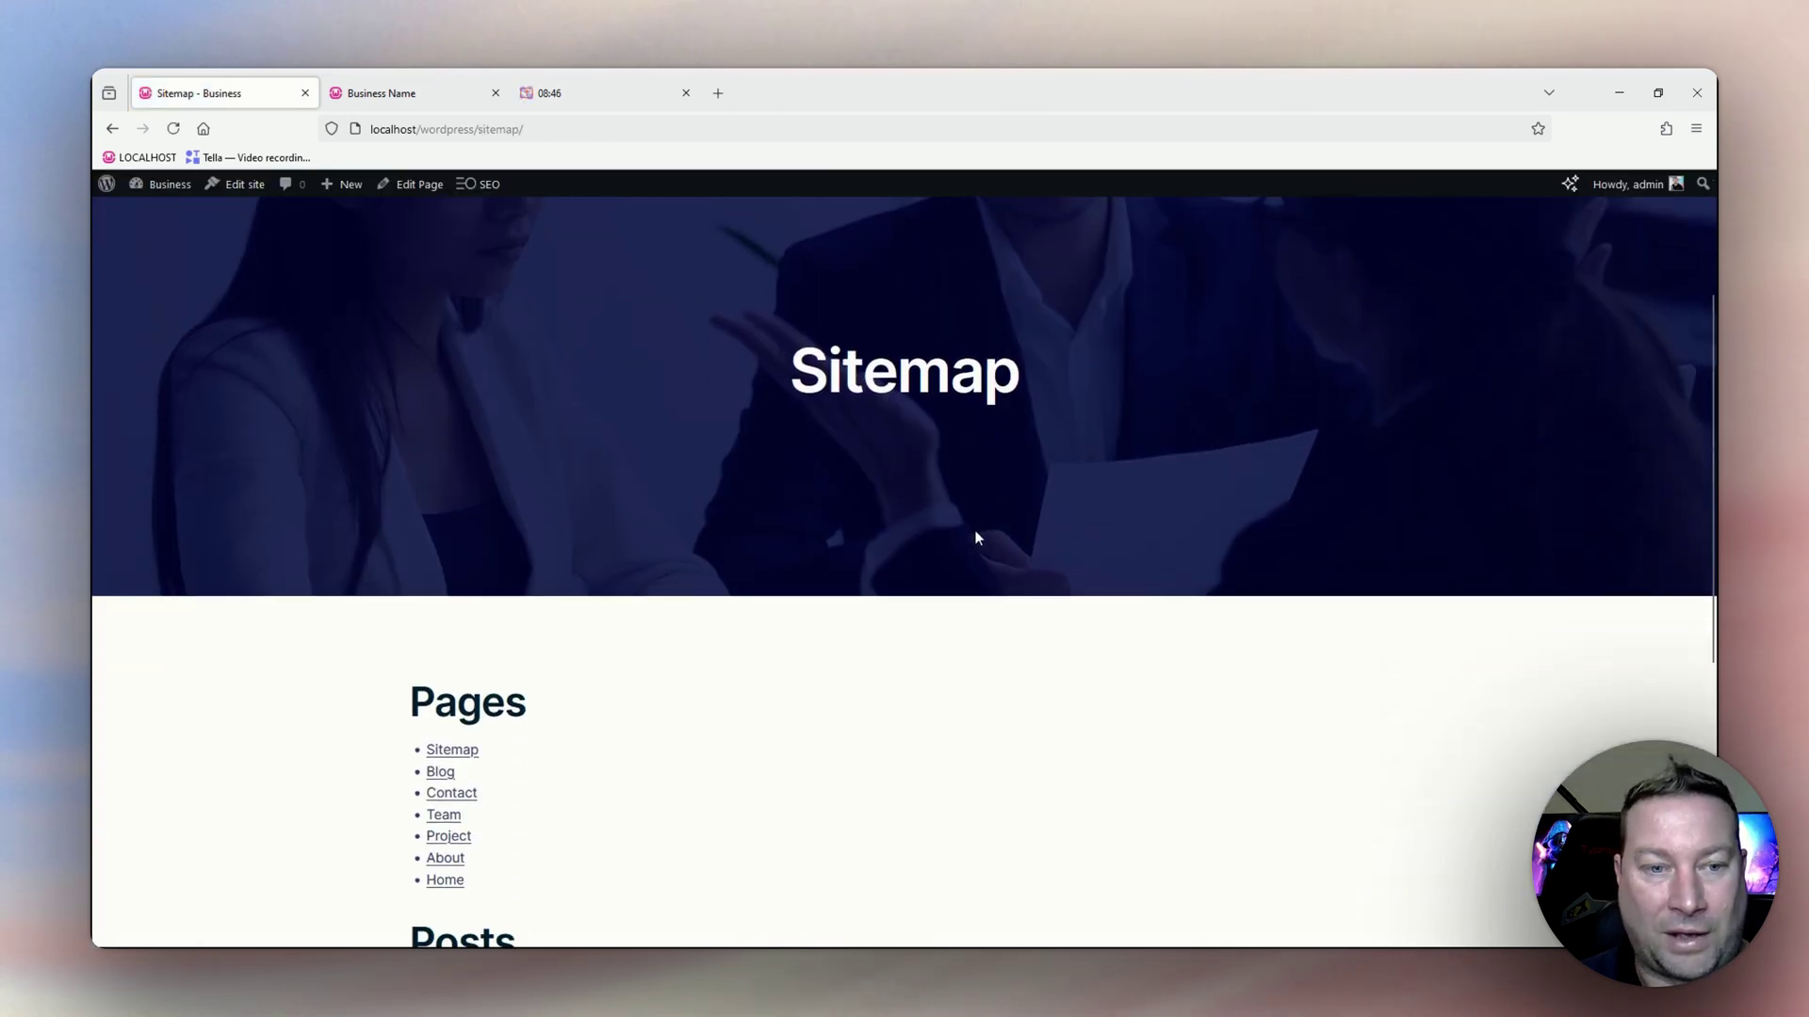
scroll(976, 538, "down", 2)
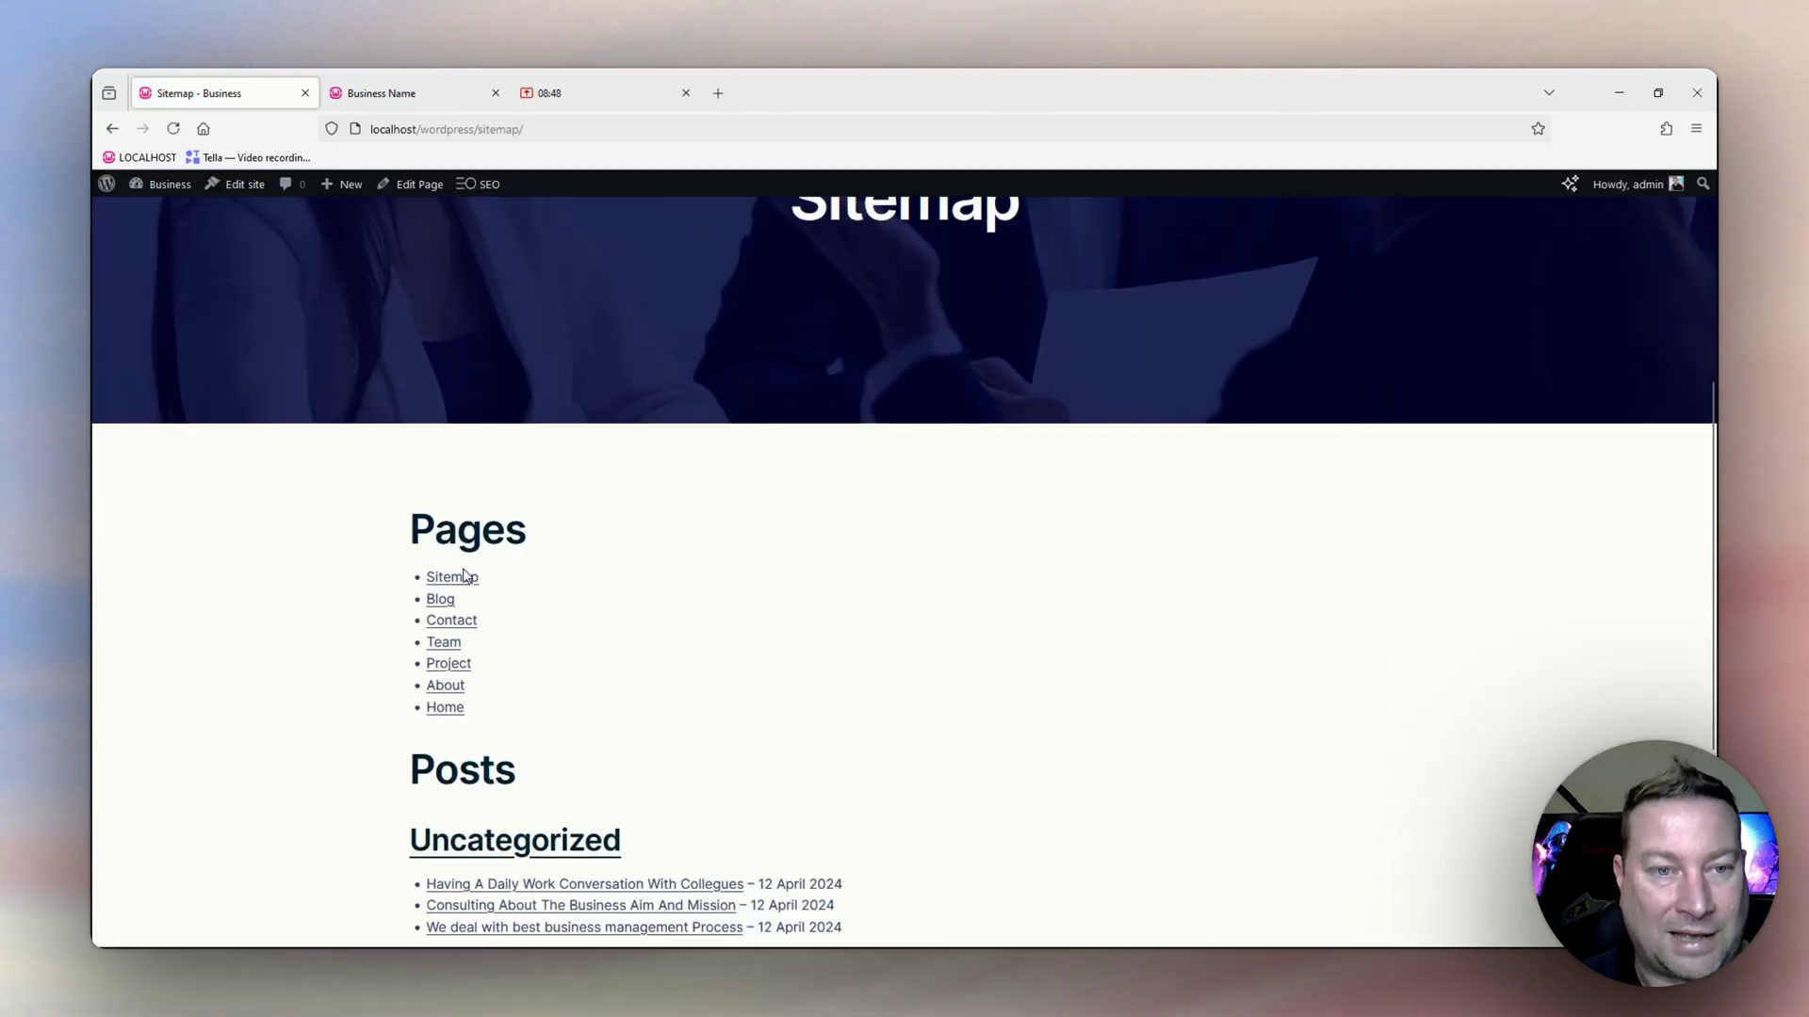
scroll(450, 580, "down", 1)
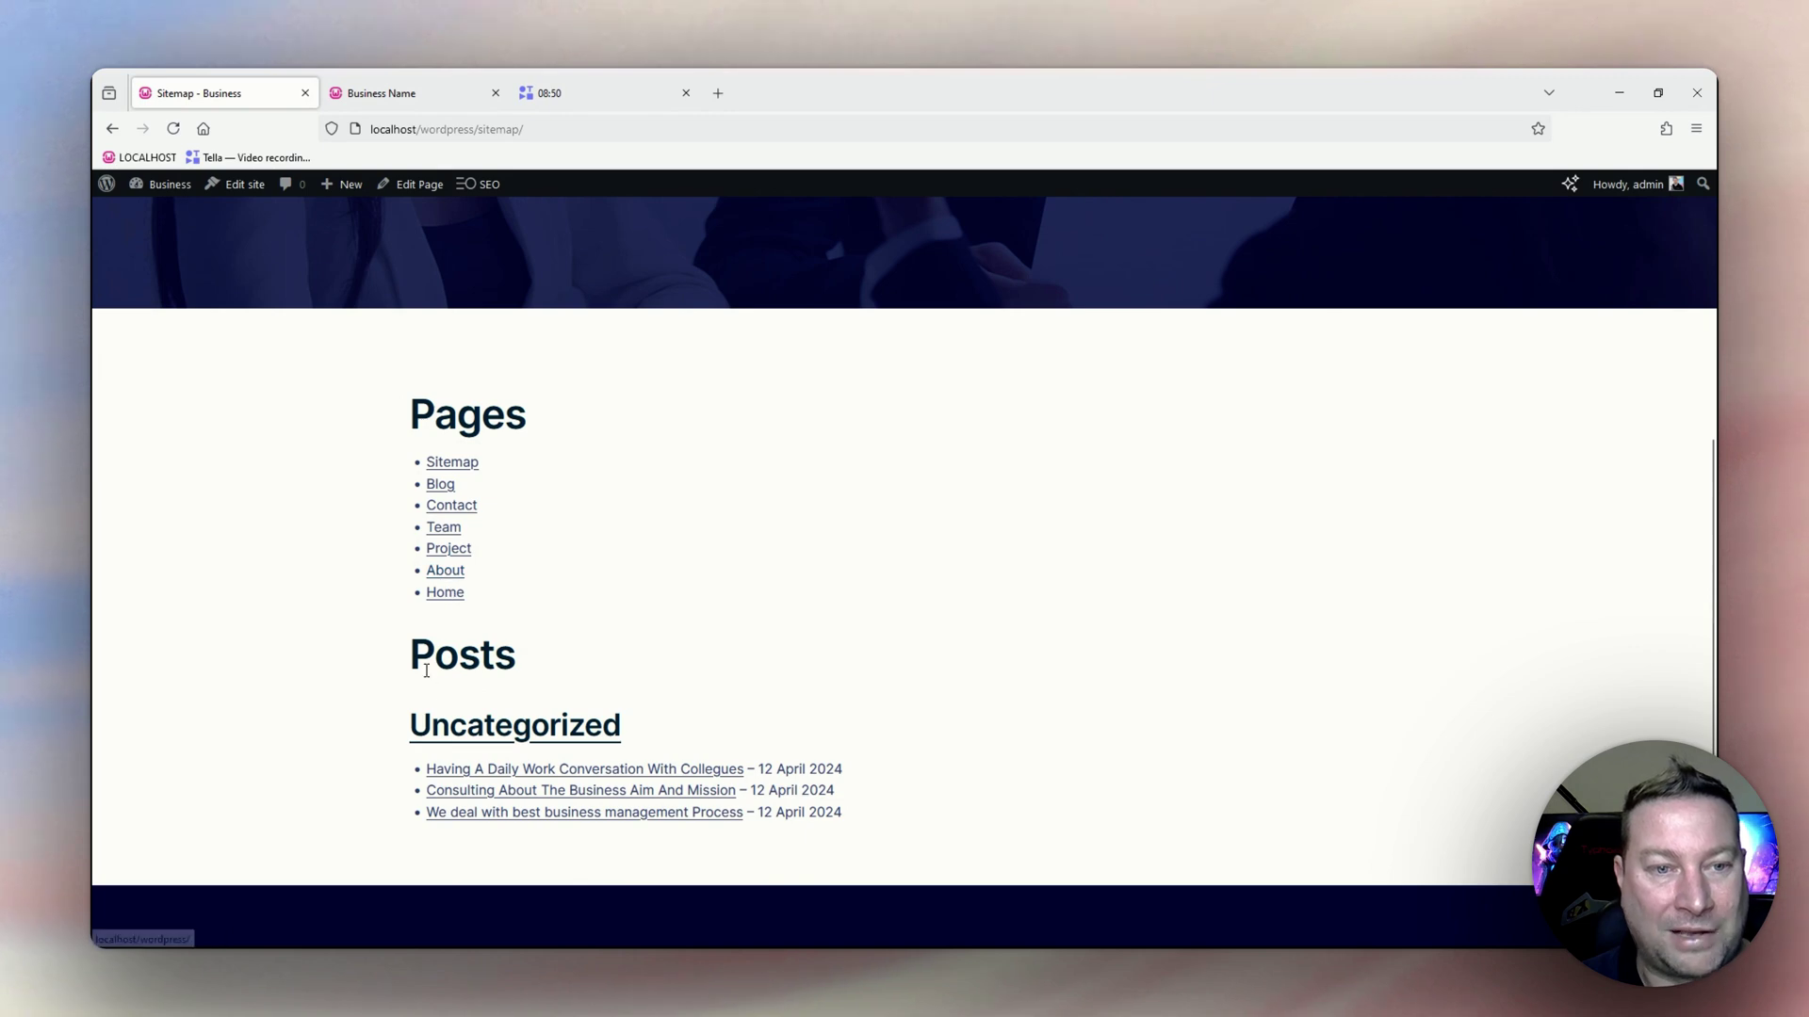
scroll(470, 666, "down", 1)
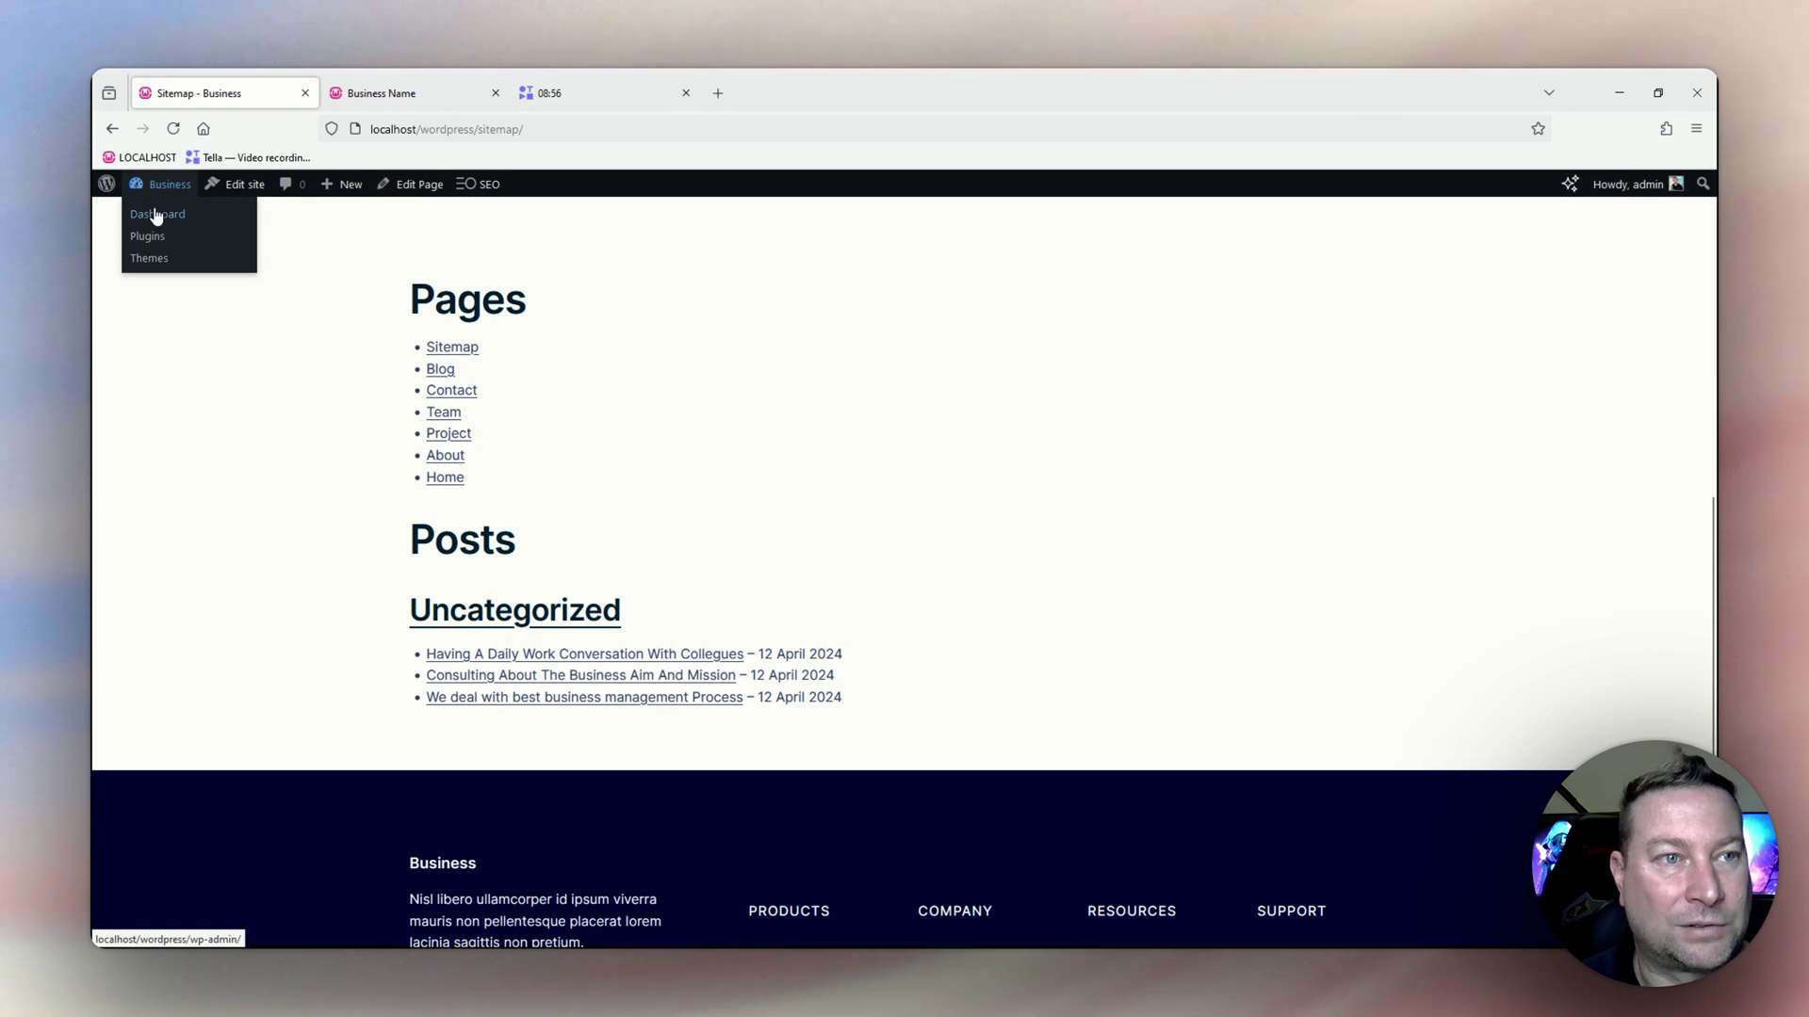
Return to the Dashboard and bring up SEOPress's HTML Sitemap settings.
left_click(158, 215)
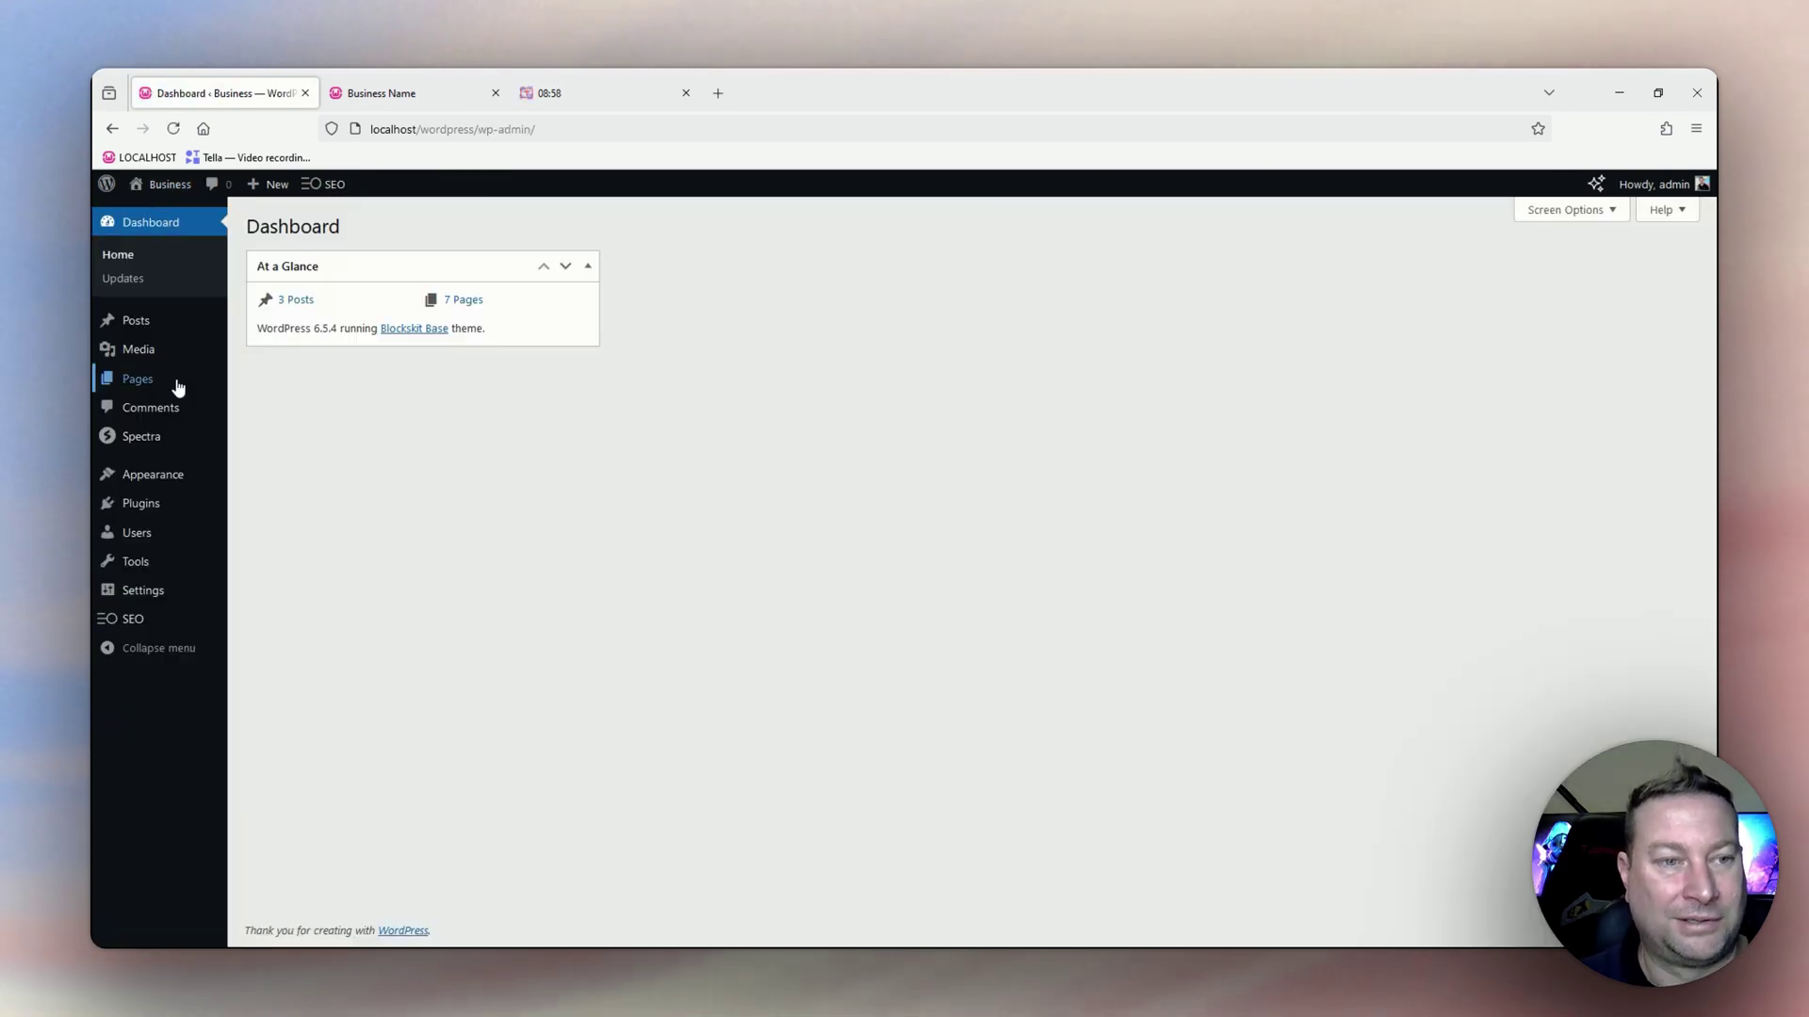
mouse_move(130, 625)
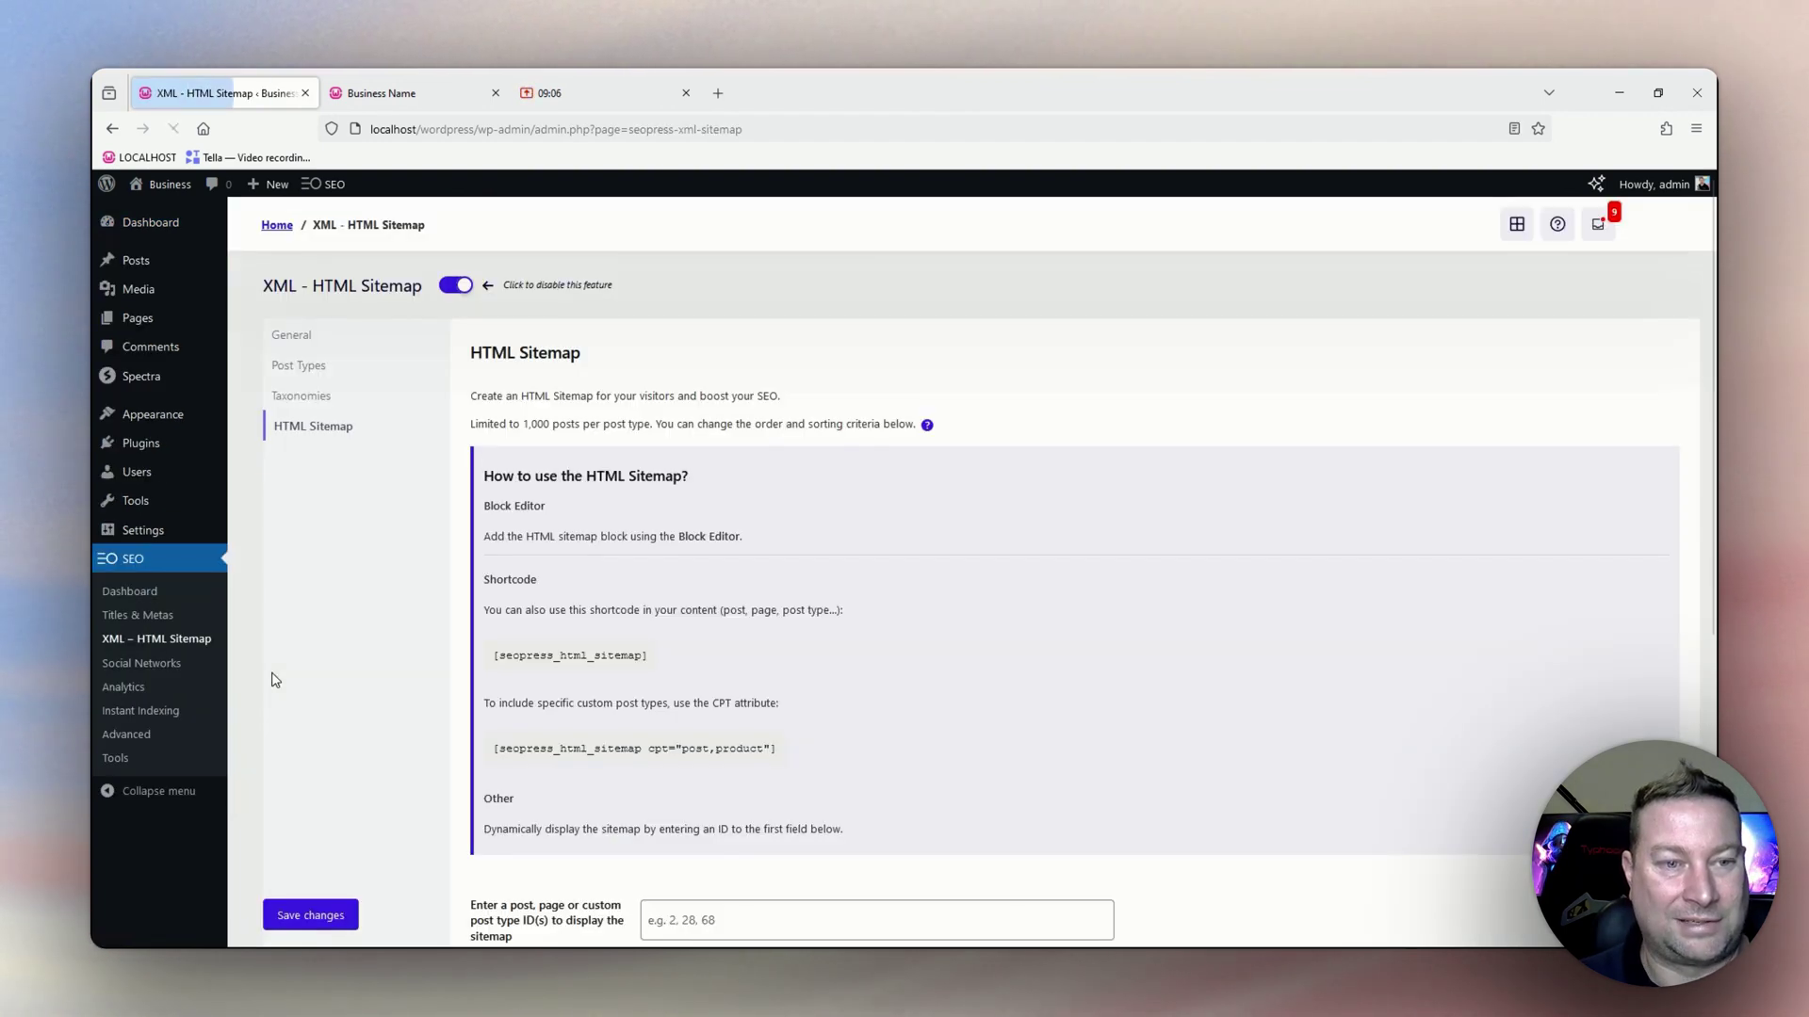
scroll(539, 601, "down", 5)
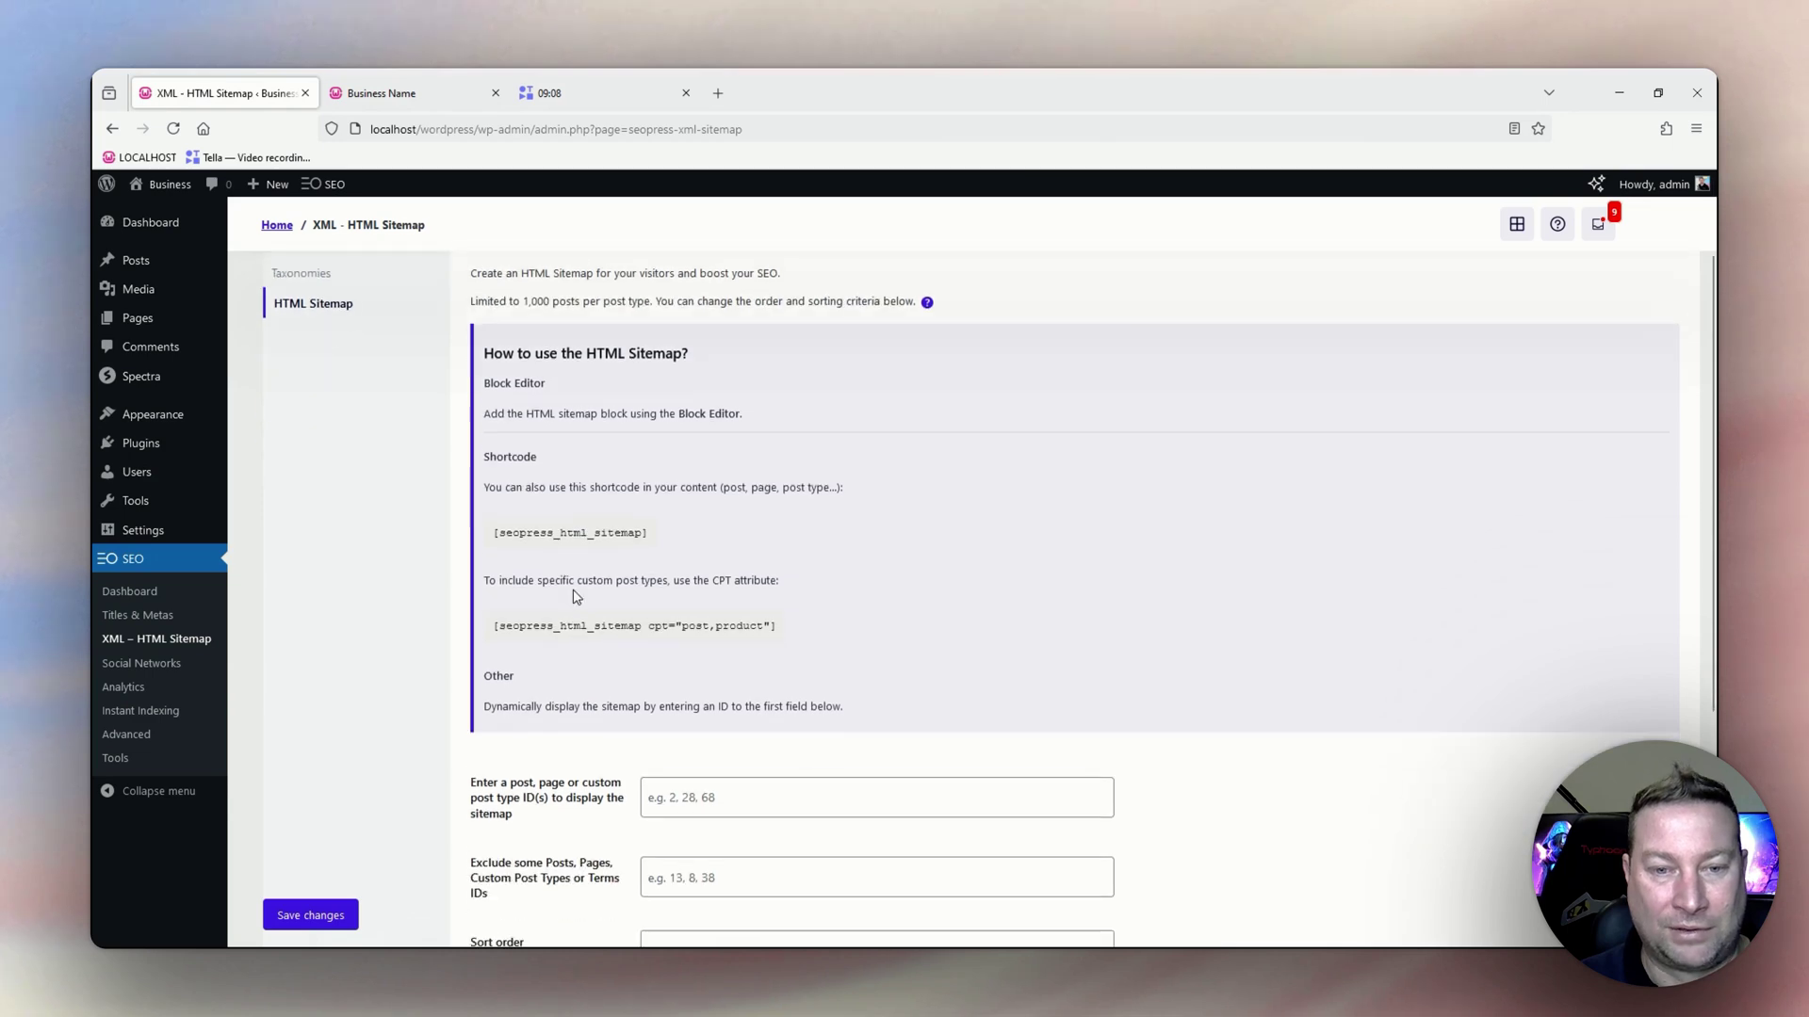
scroll(600, 460, "down", 1)
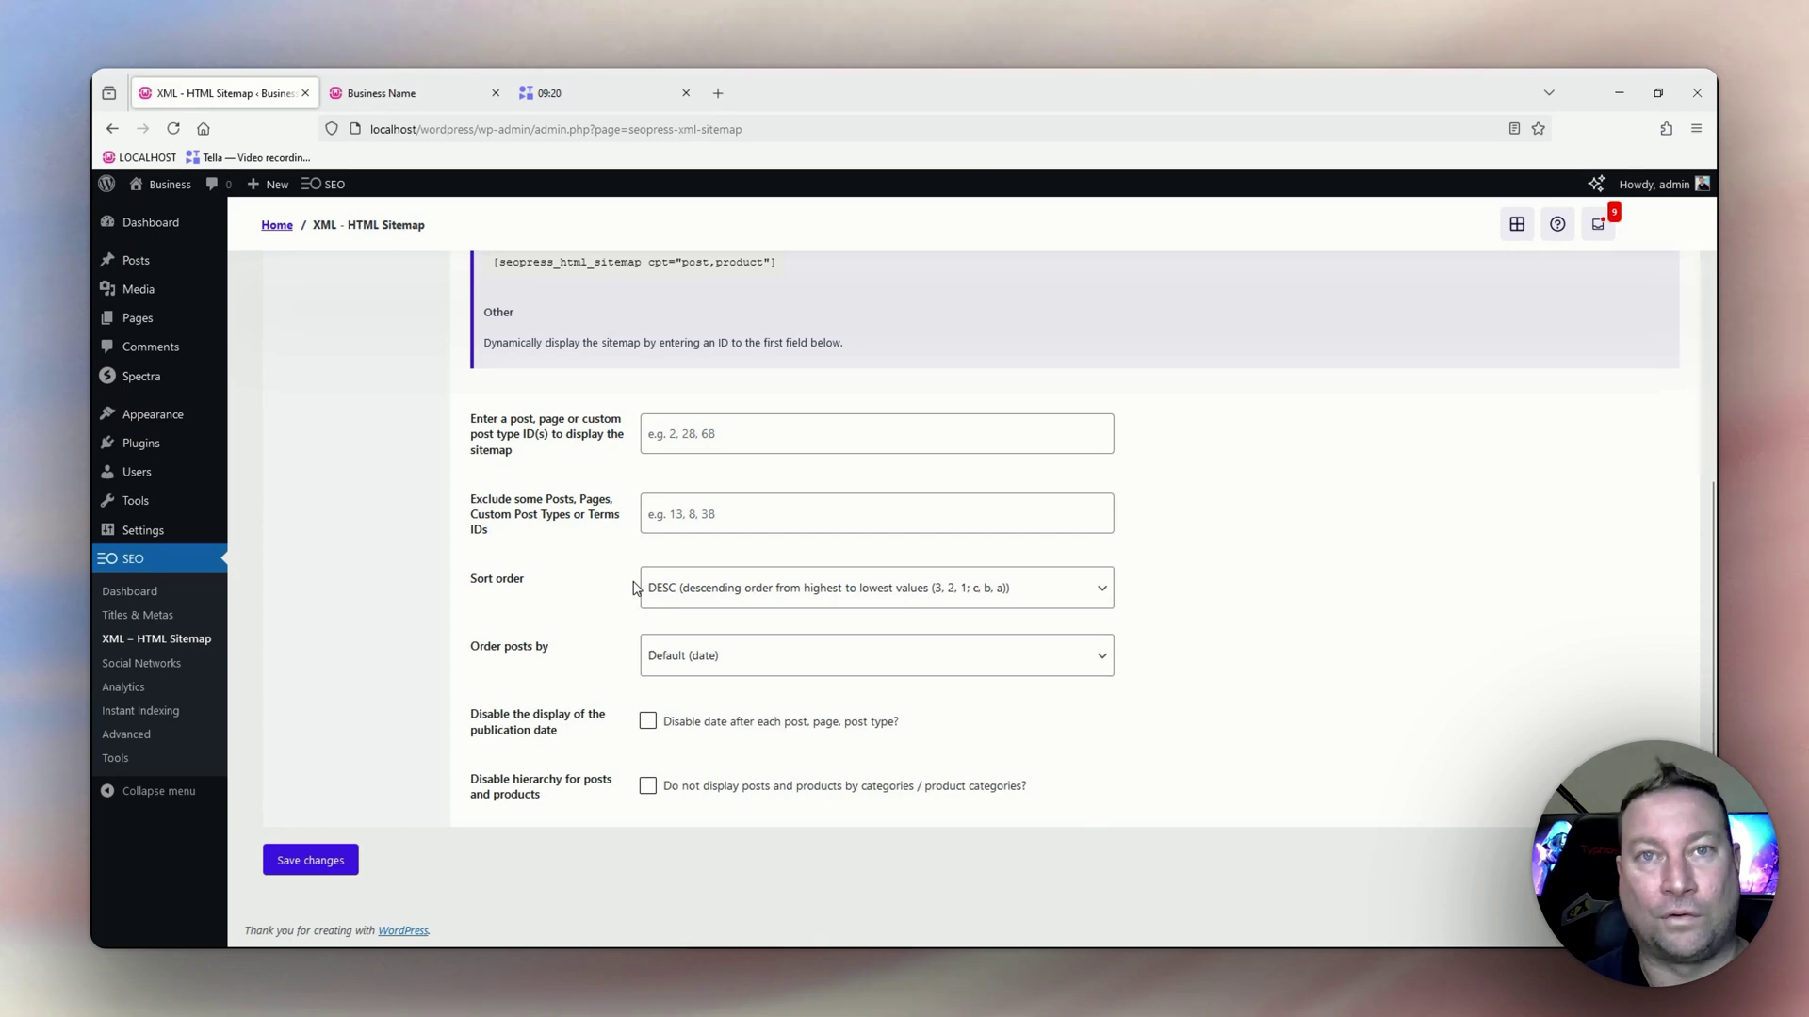
Try the Sort order and Order posts by dropdowns, keeping descending order by date.
left_click(684, 601)
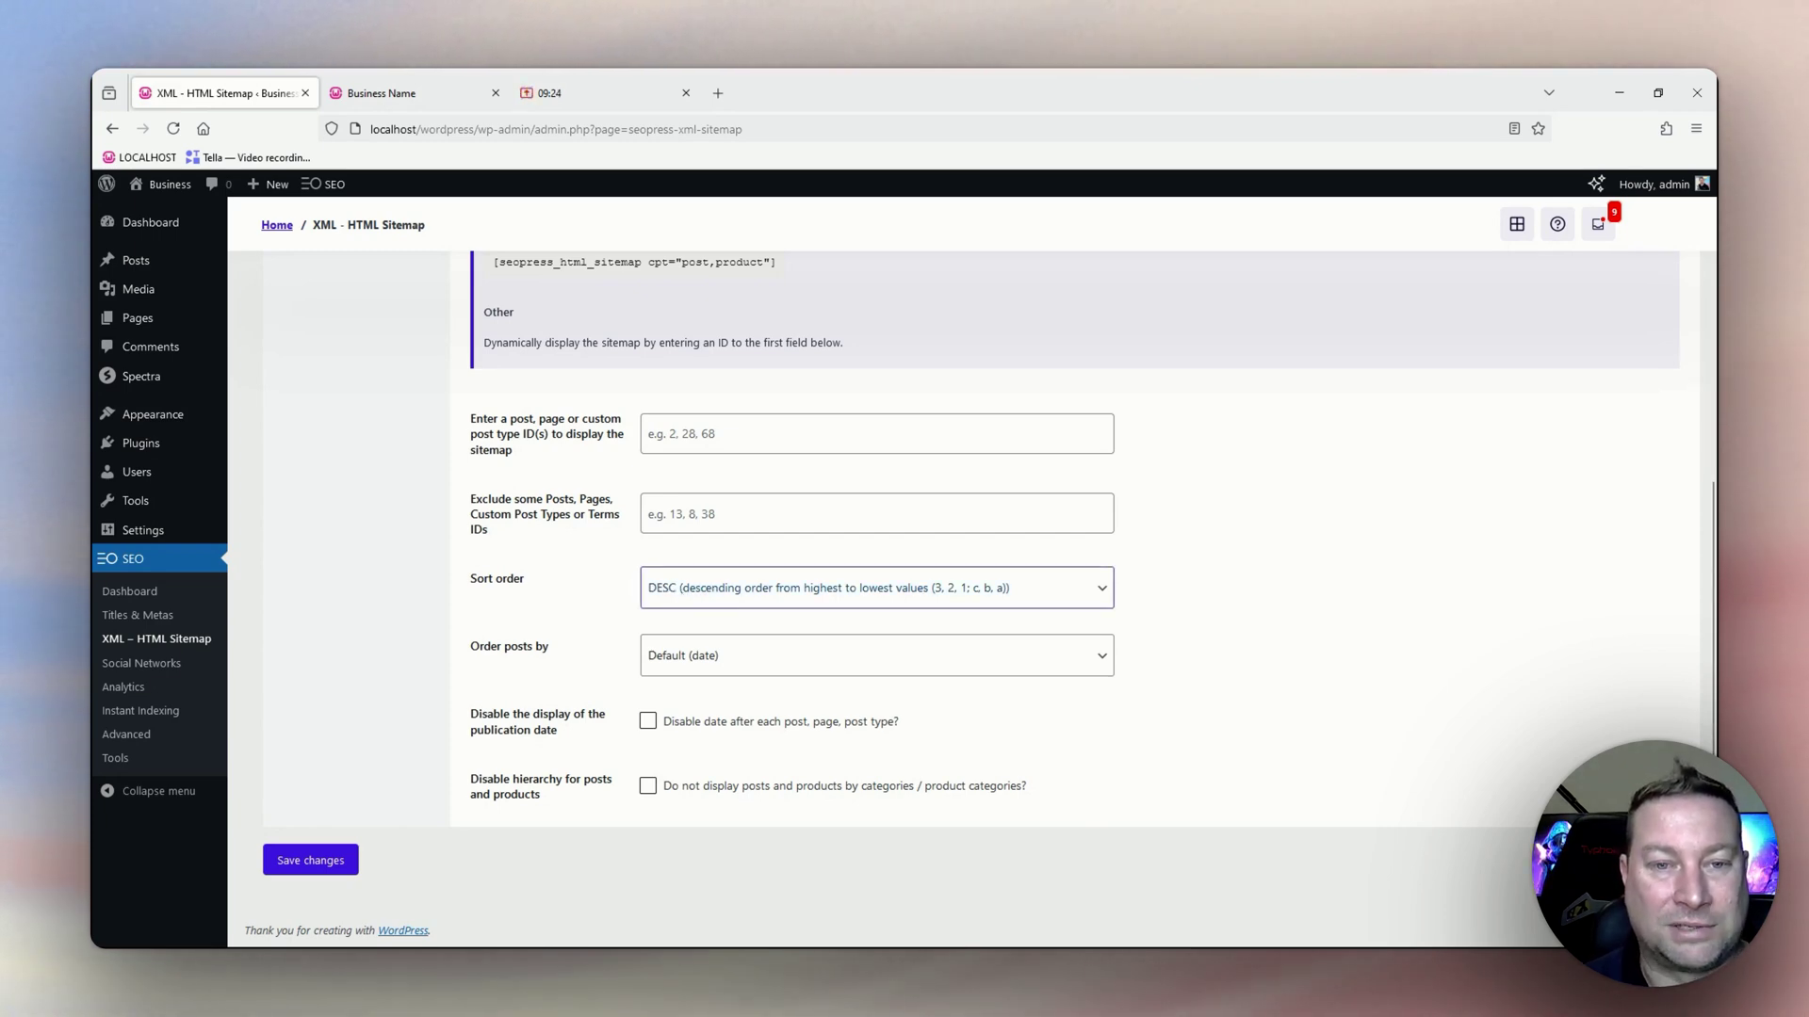
left_click(702, 644)
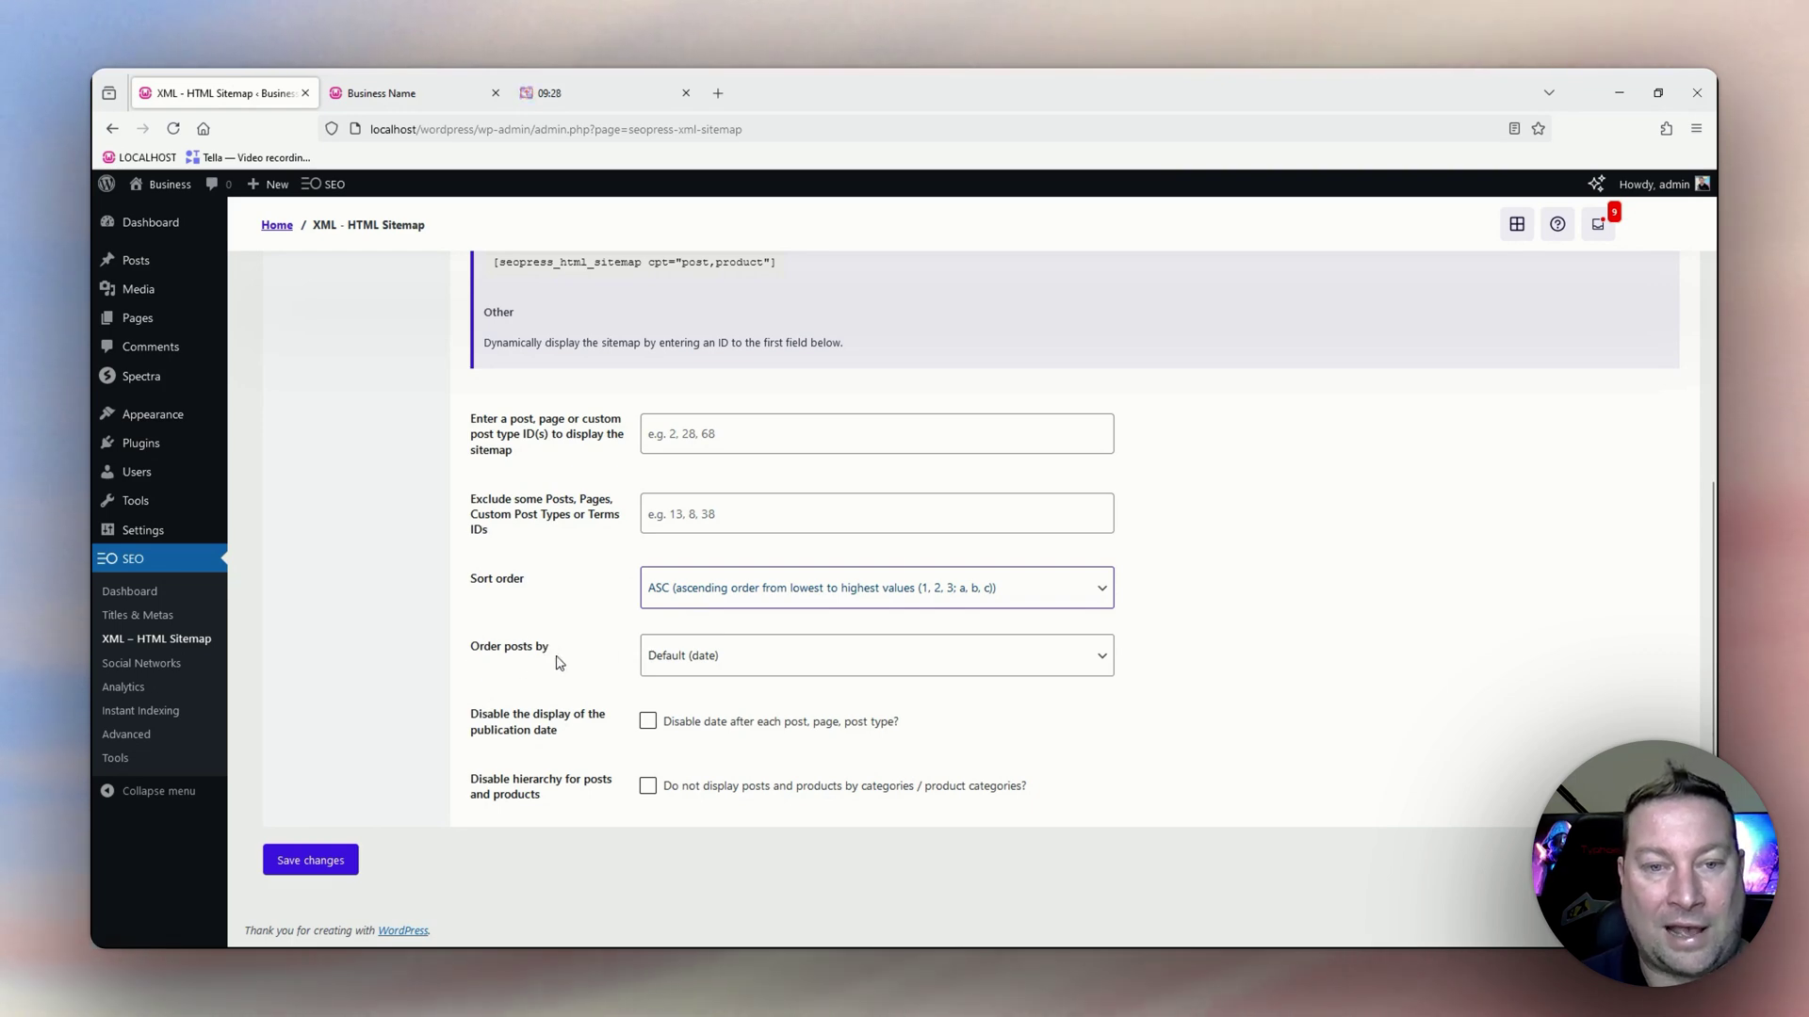
left_click(702, 665)
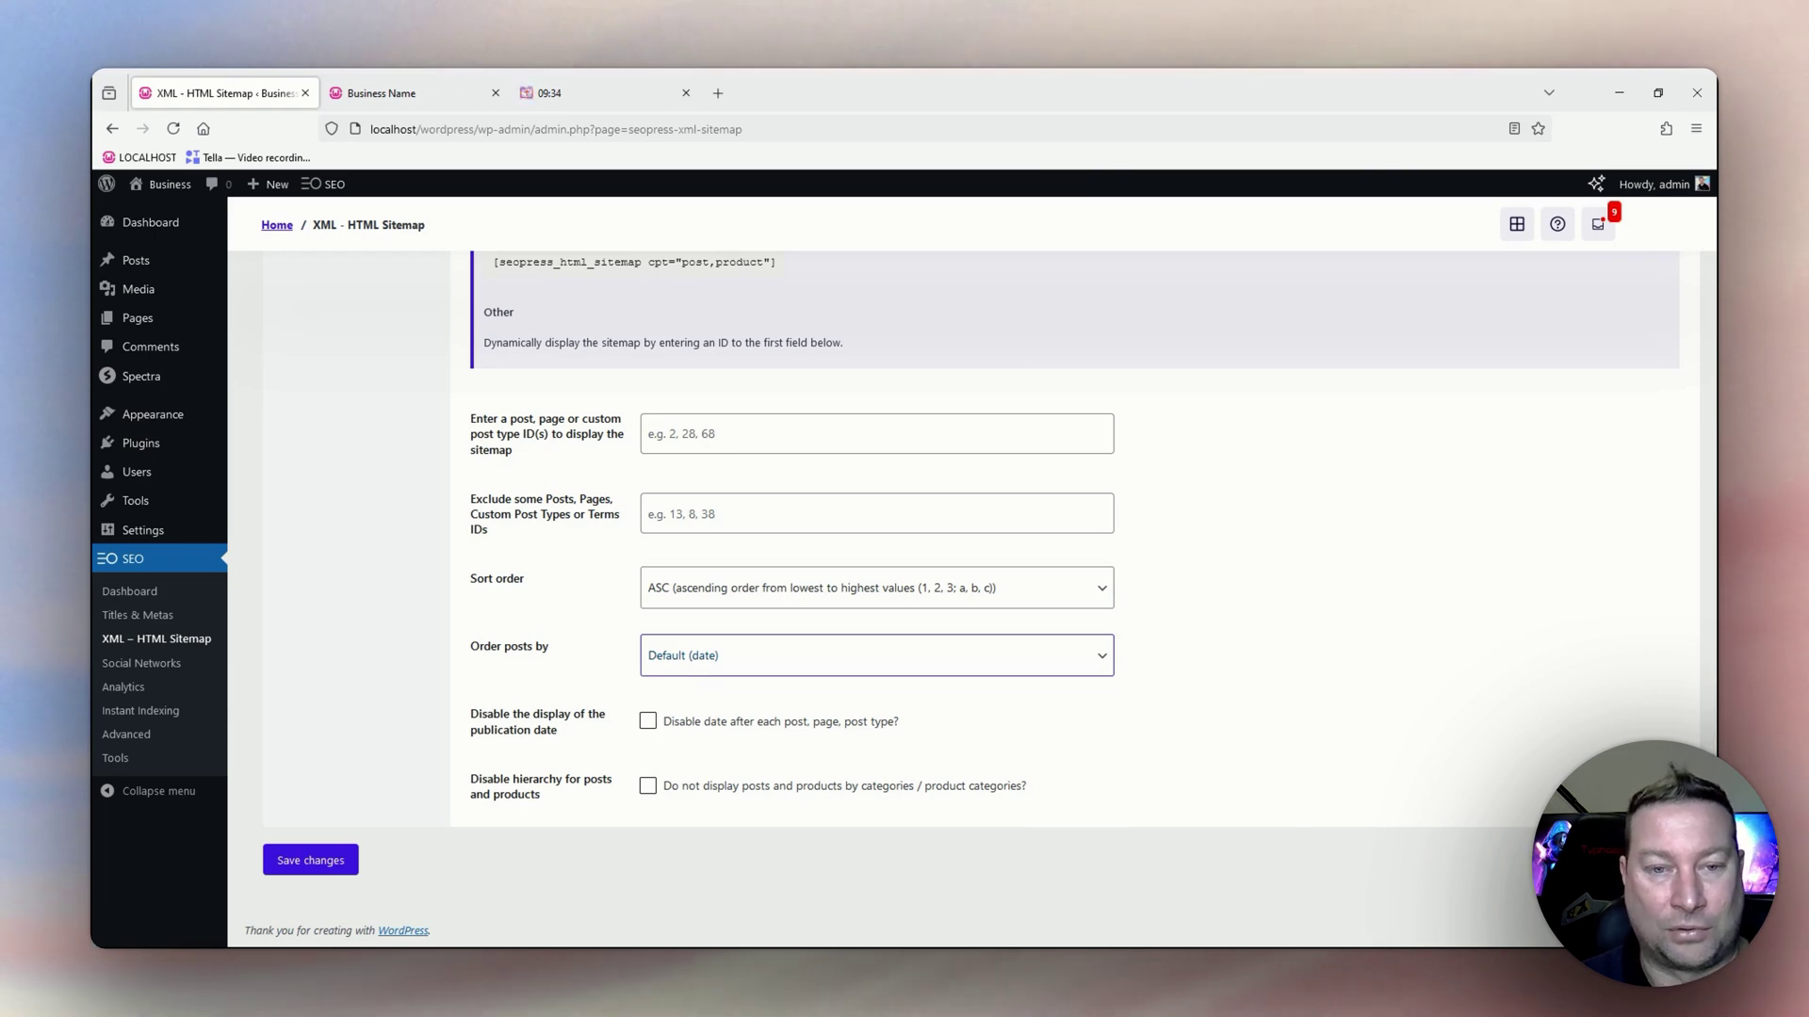
left_click(686, 723)
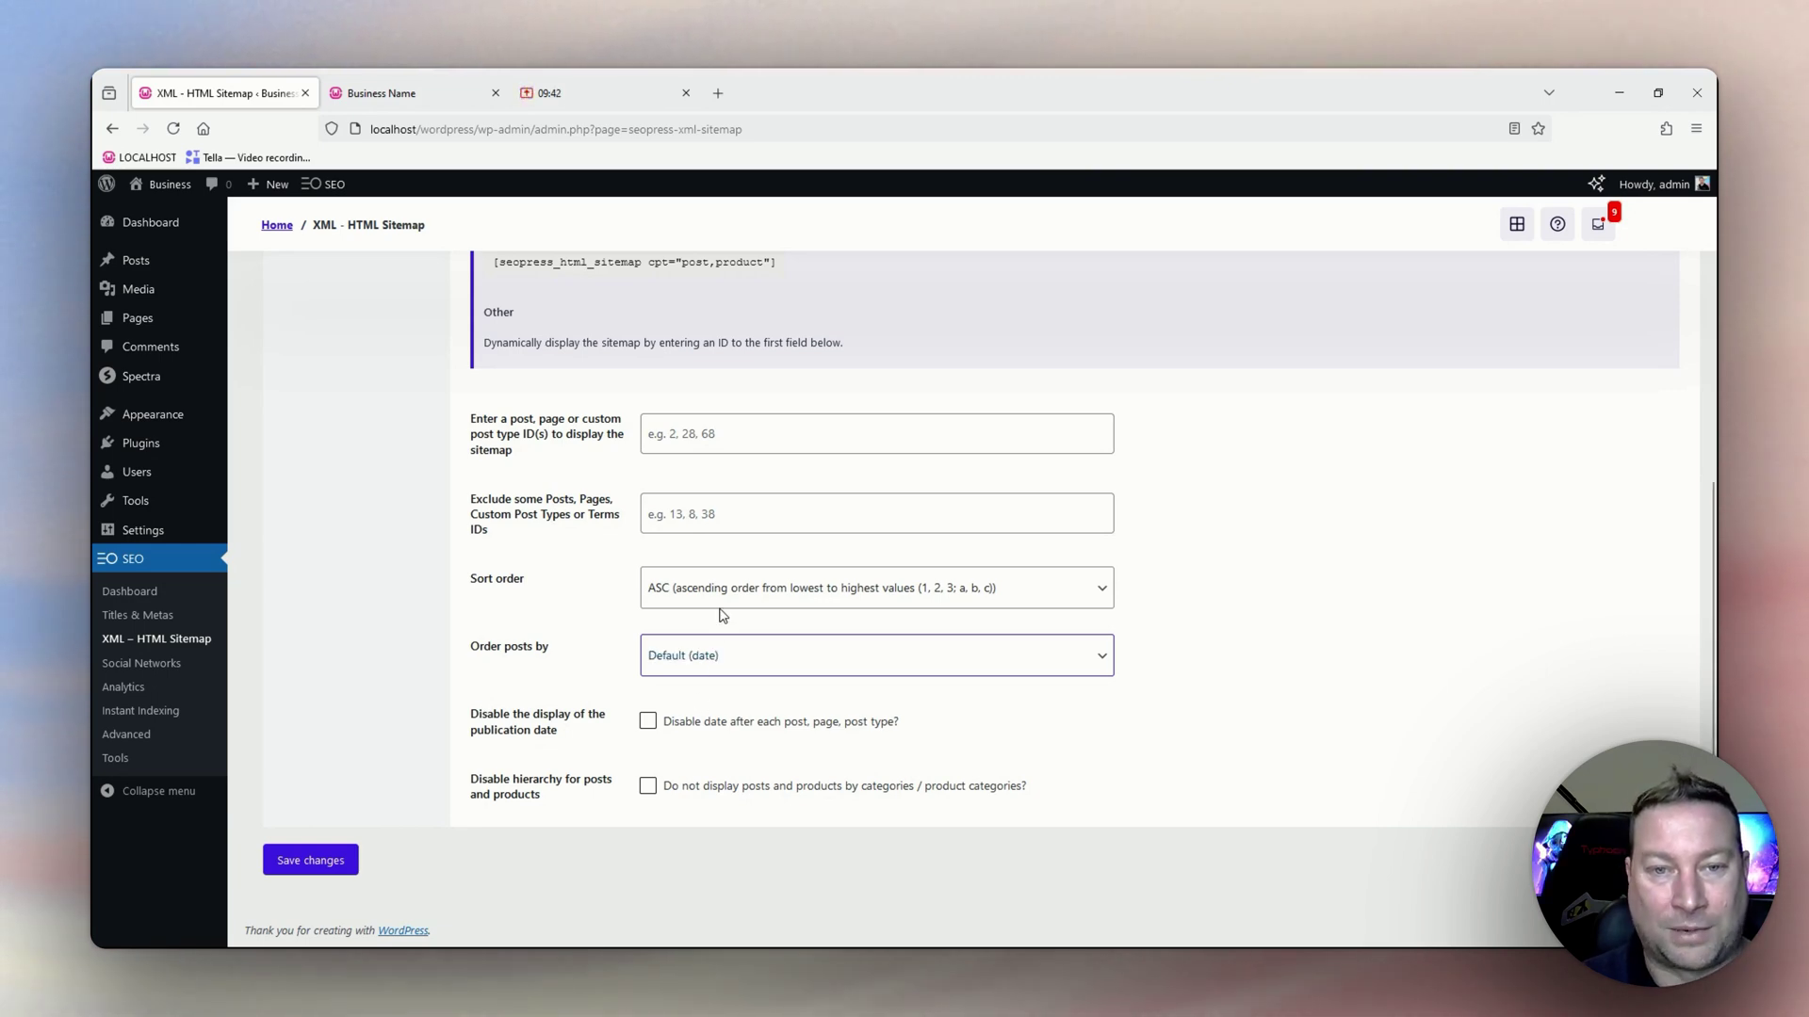
key("shift+Tab")
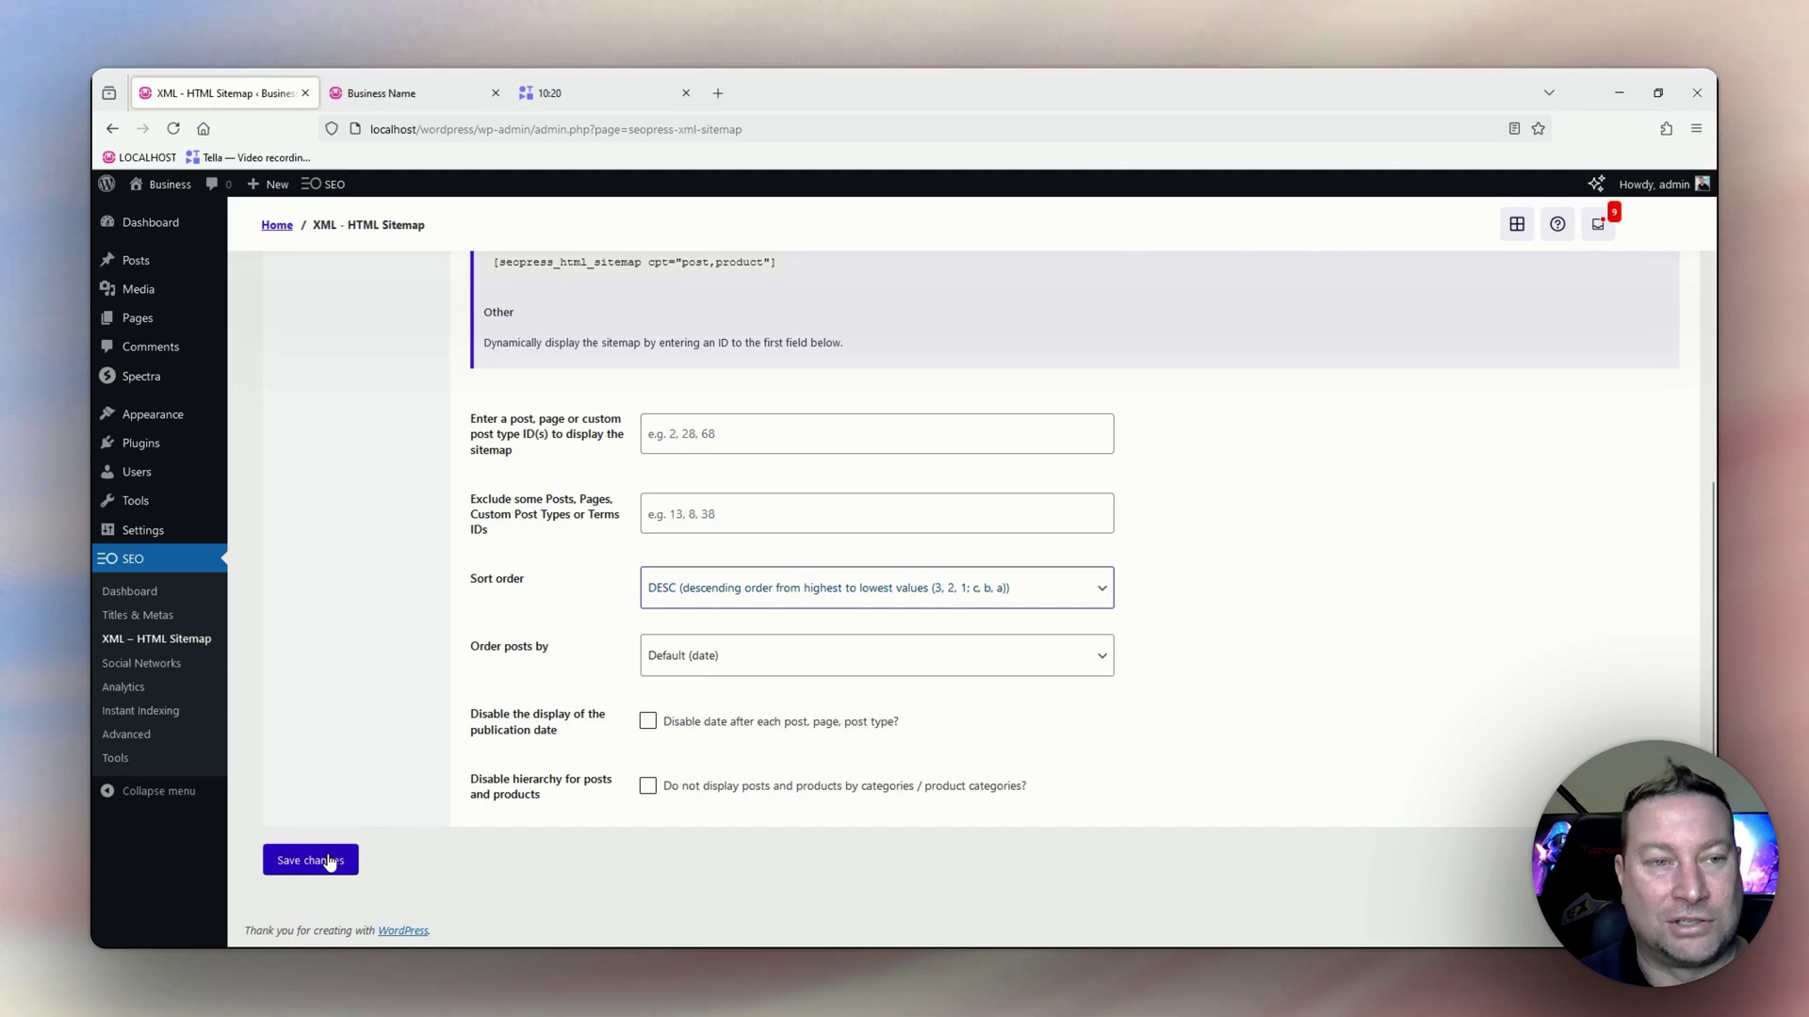
left_click(143, 664)
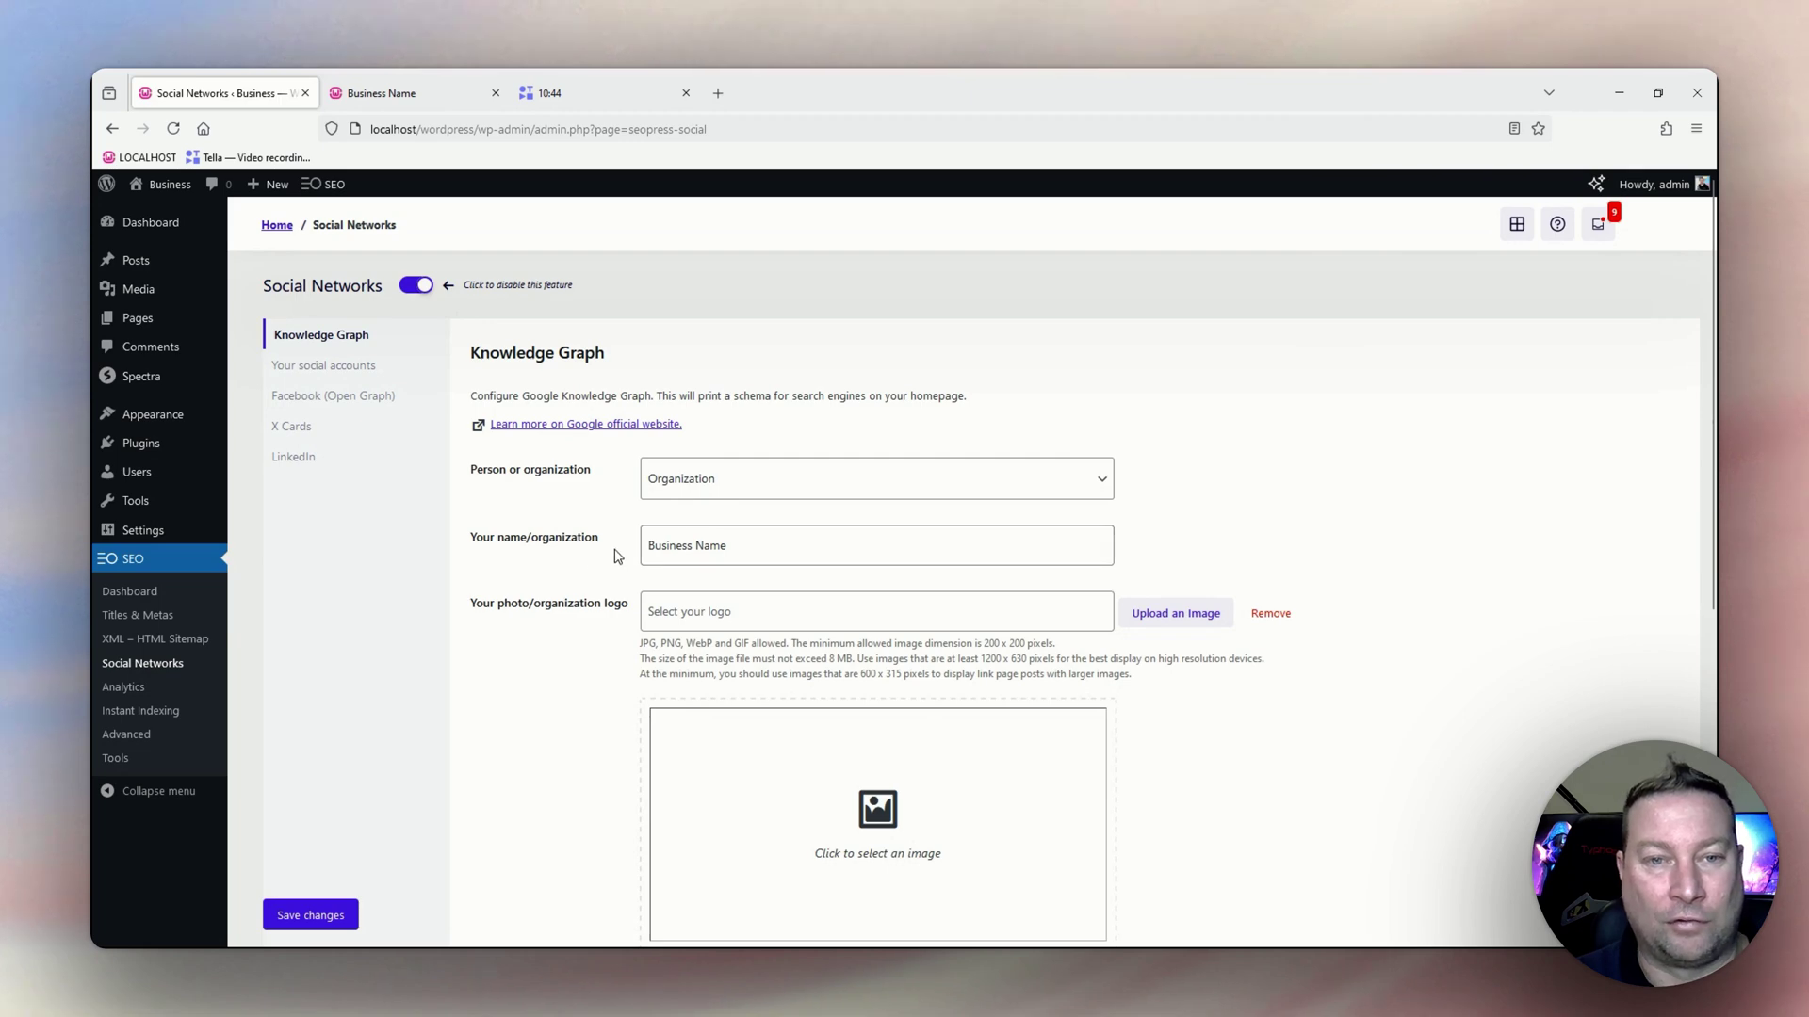
Upload Business-Name-Logo.jpg from the Desktop and use it as the Knowledge Graph organization logo.
scroll(669, 532, "down", 2)
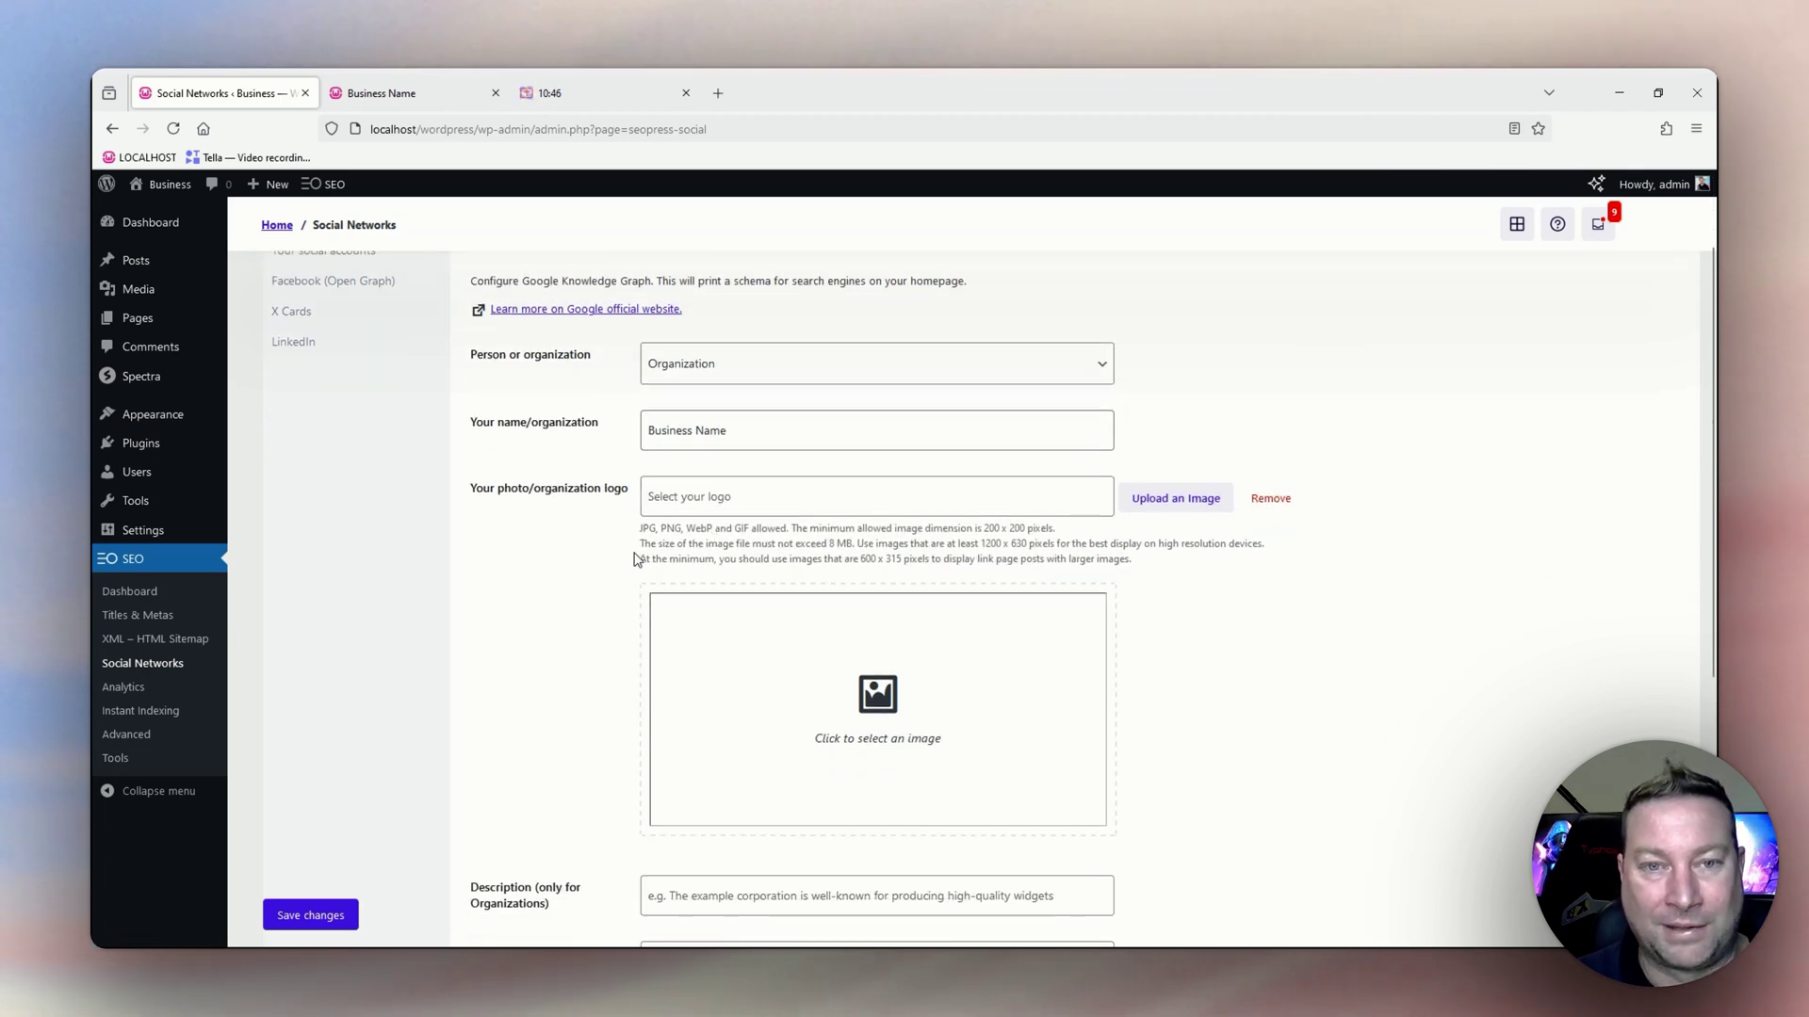
left_click(1161, 507)
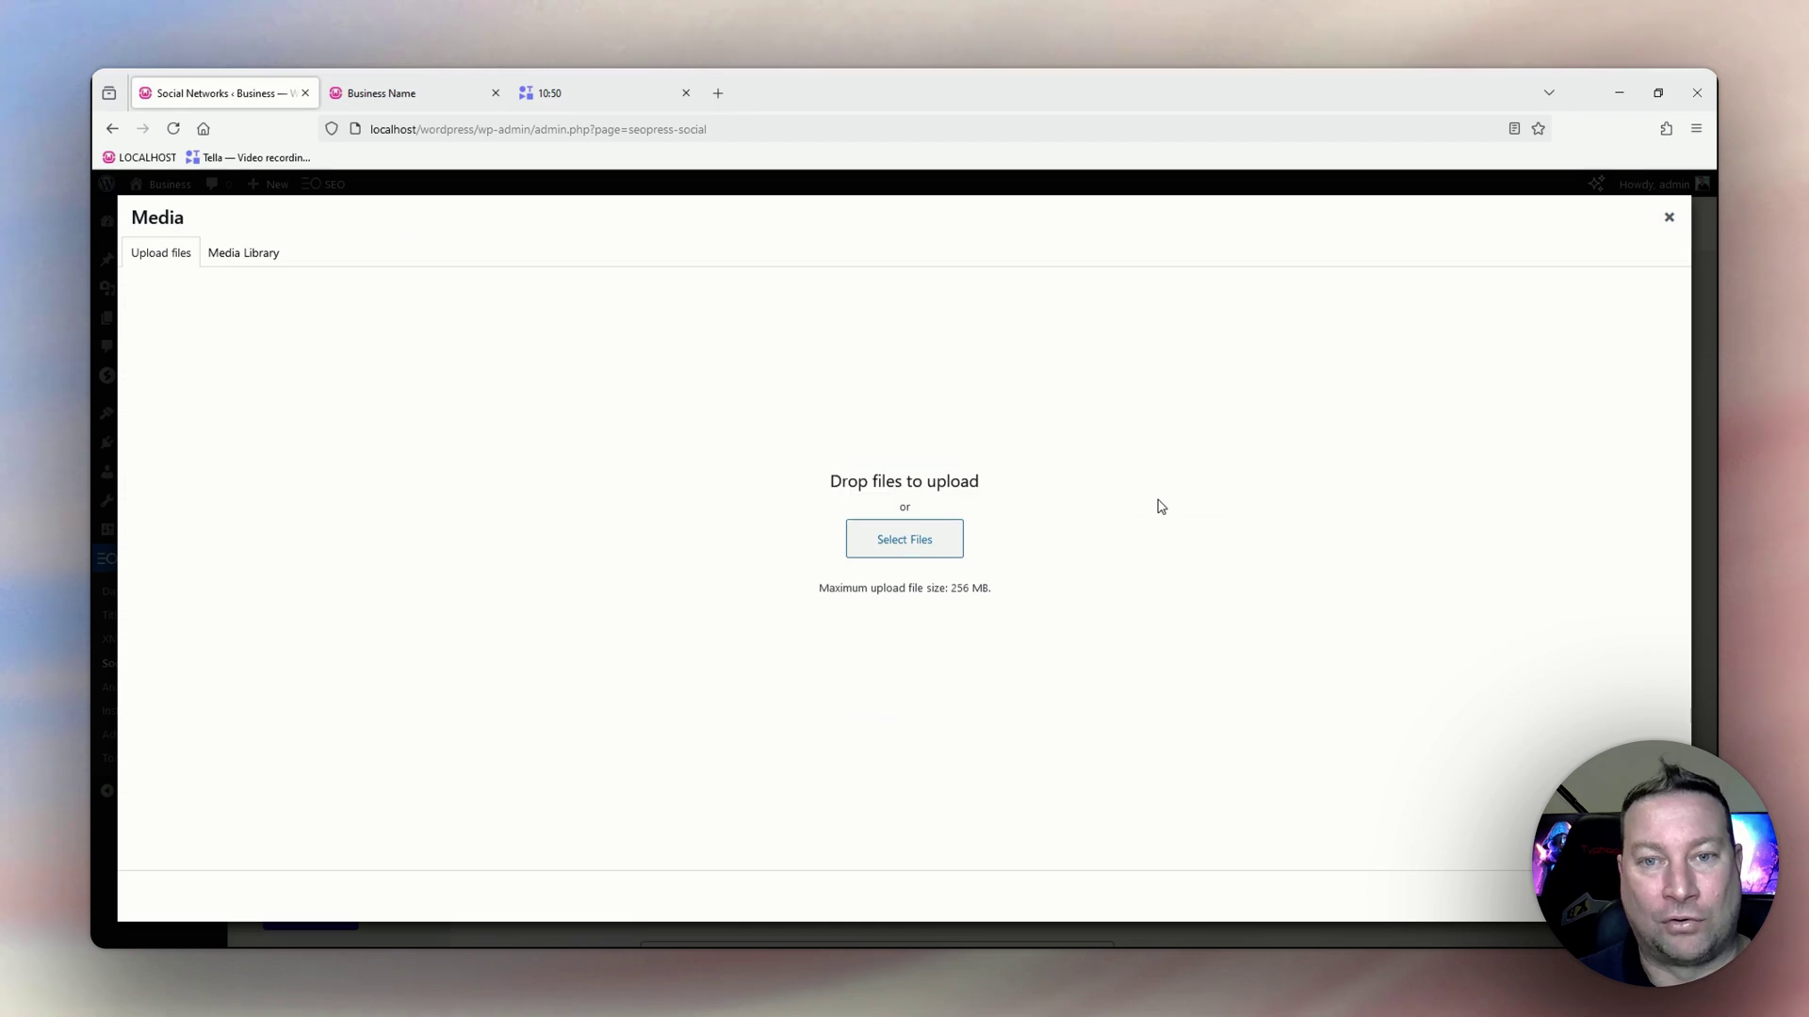
left_click(890, 541)
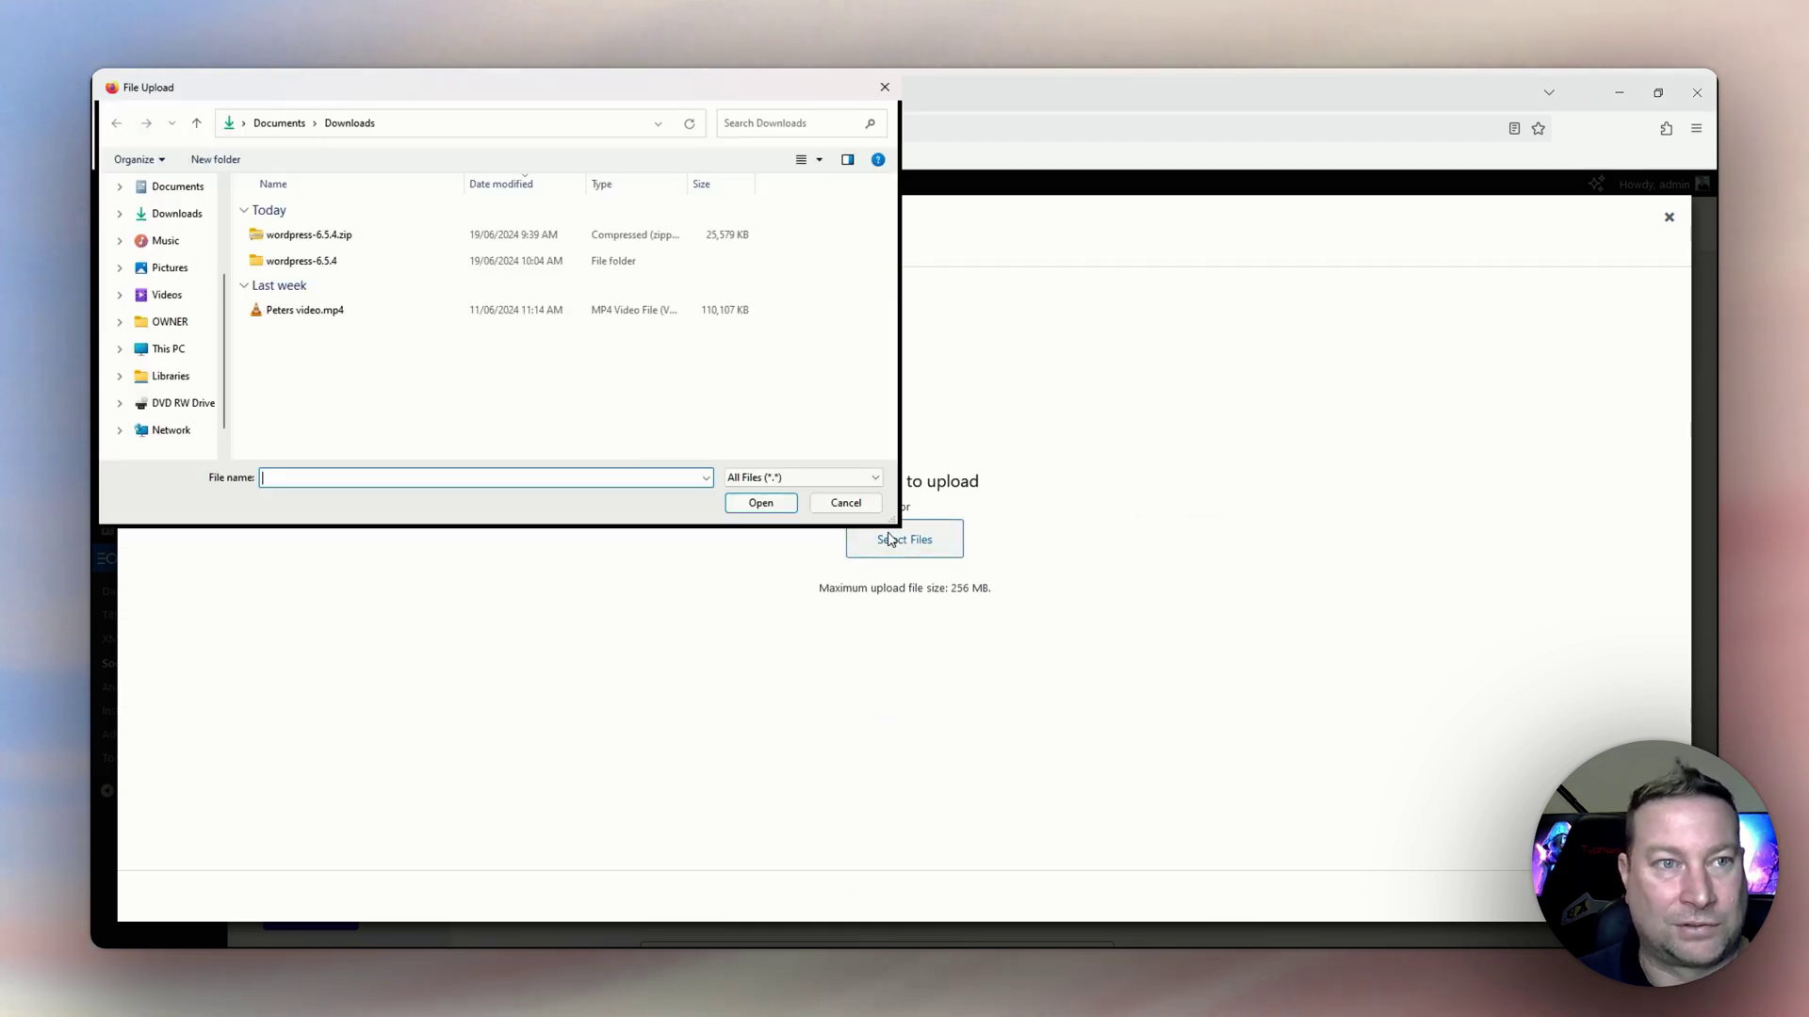
scroll(200, 254, "up", 3)
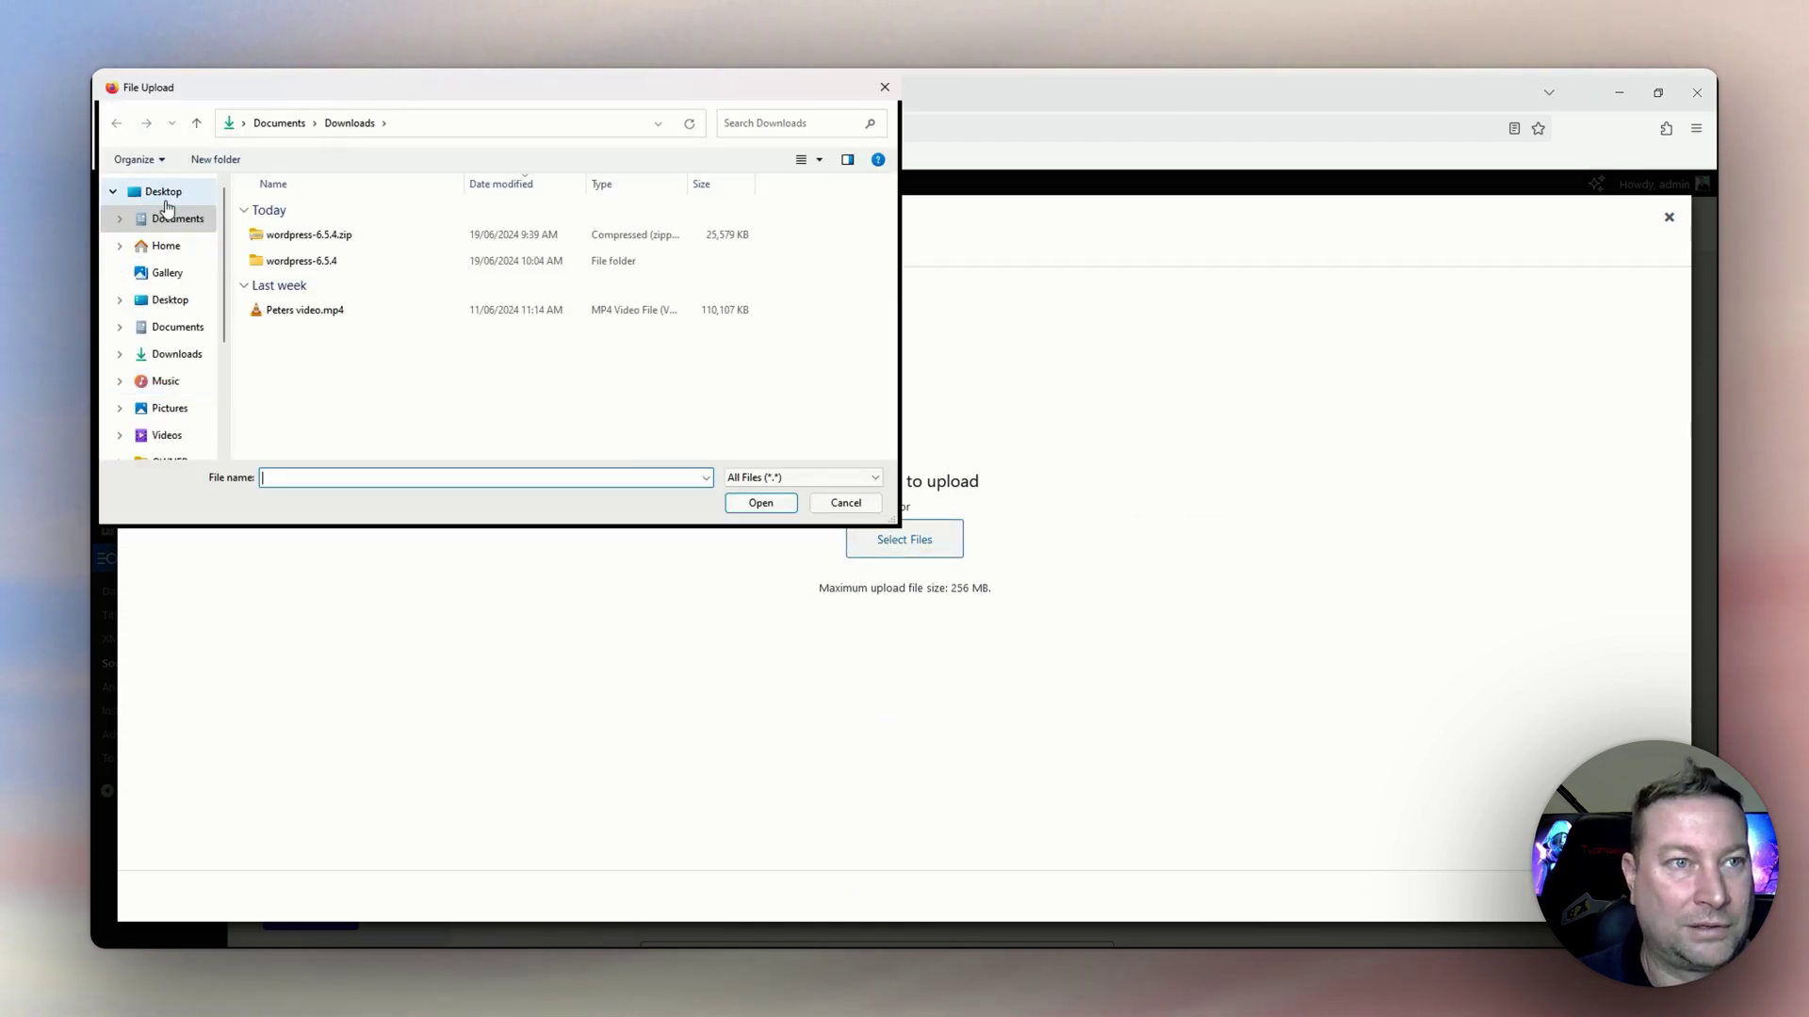
left_click(163, 191)
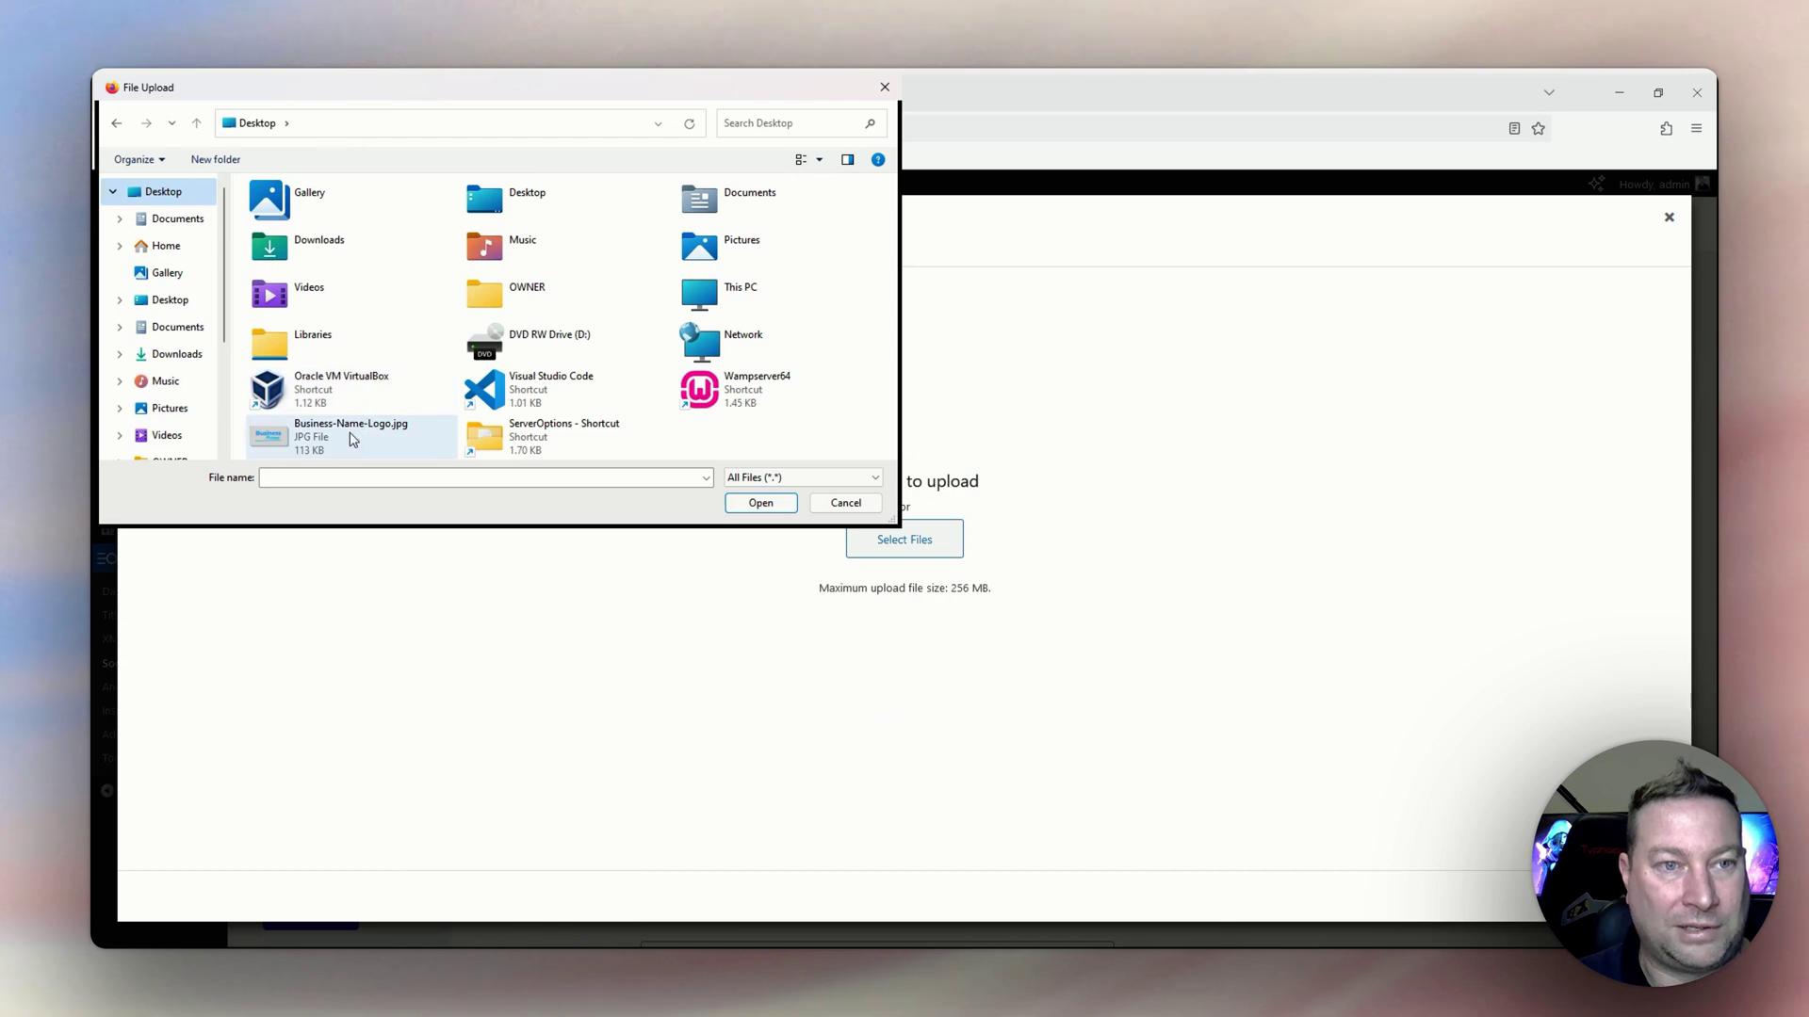
left_click(351, 436)
left_click(763, 507)
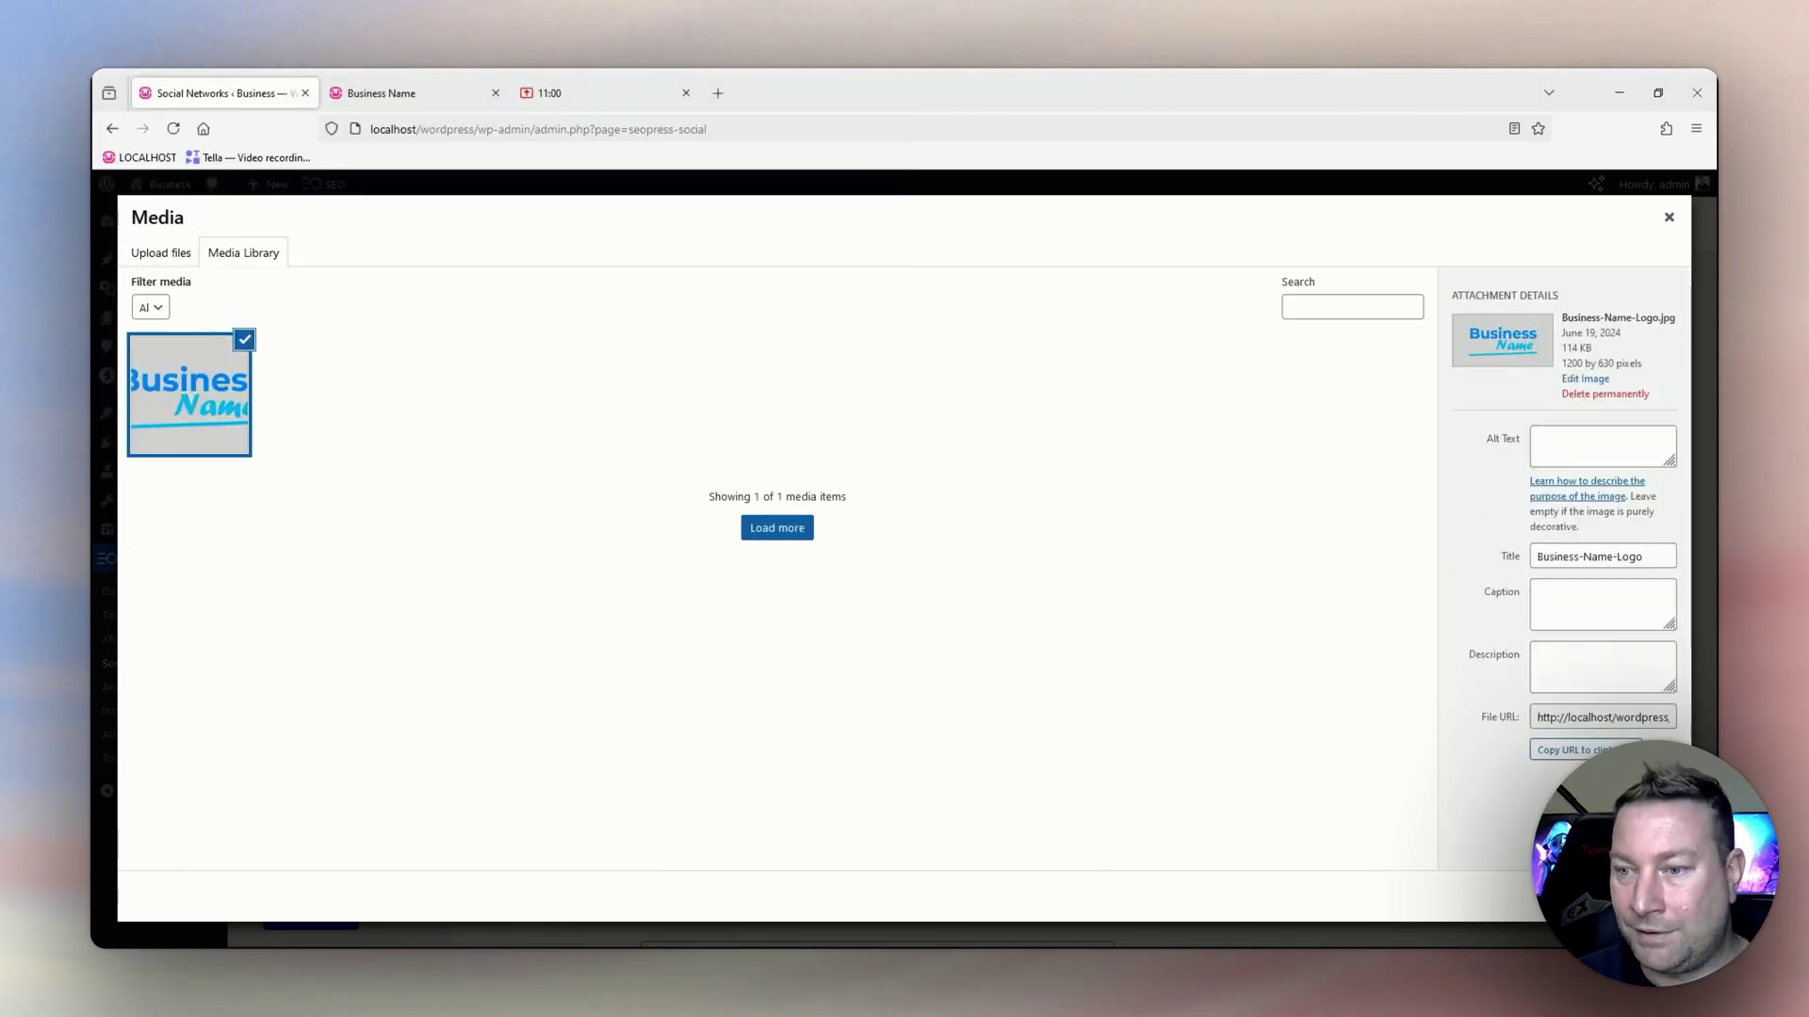
left_click(1645, 896)
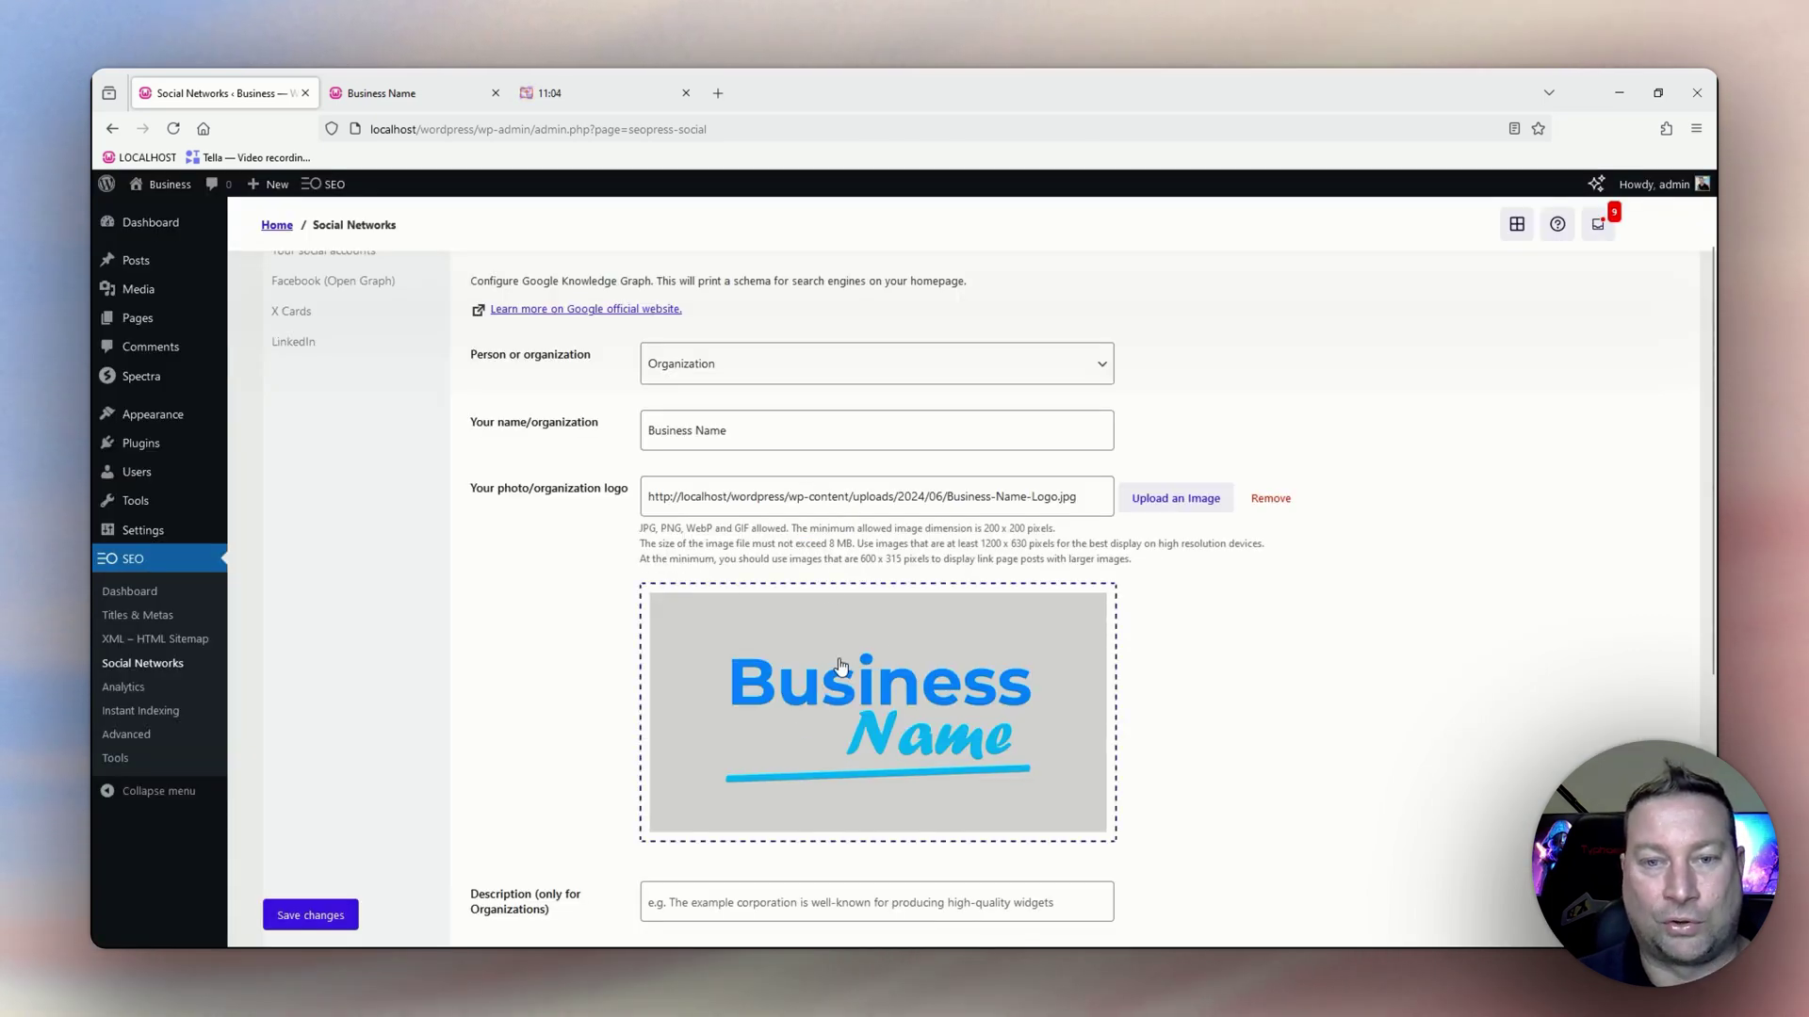
scroll(993, 707, "down", 1)
scroll(993, 707, "down", 2)
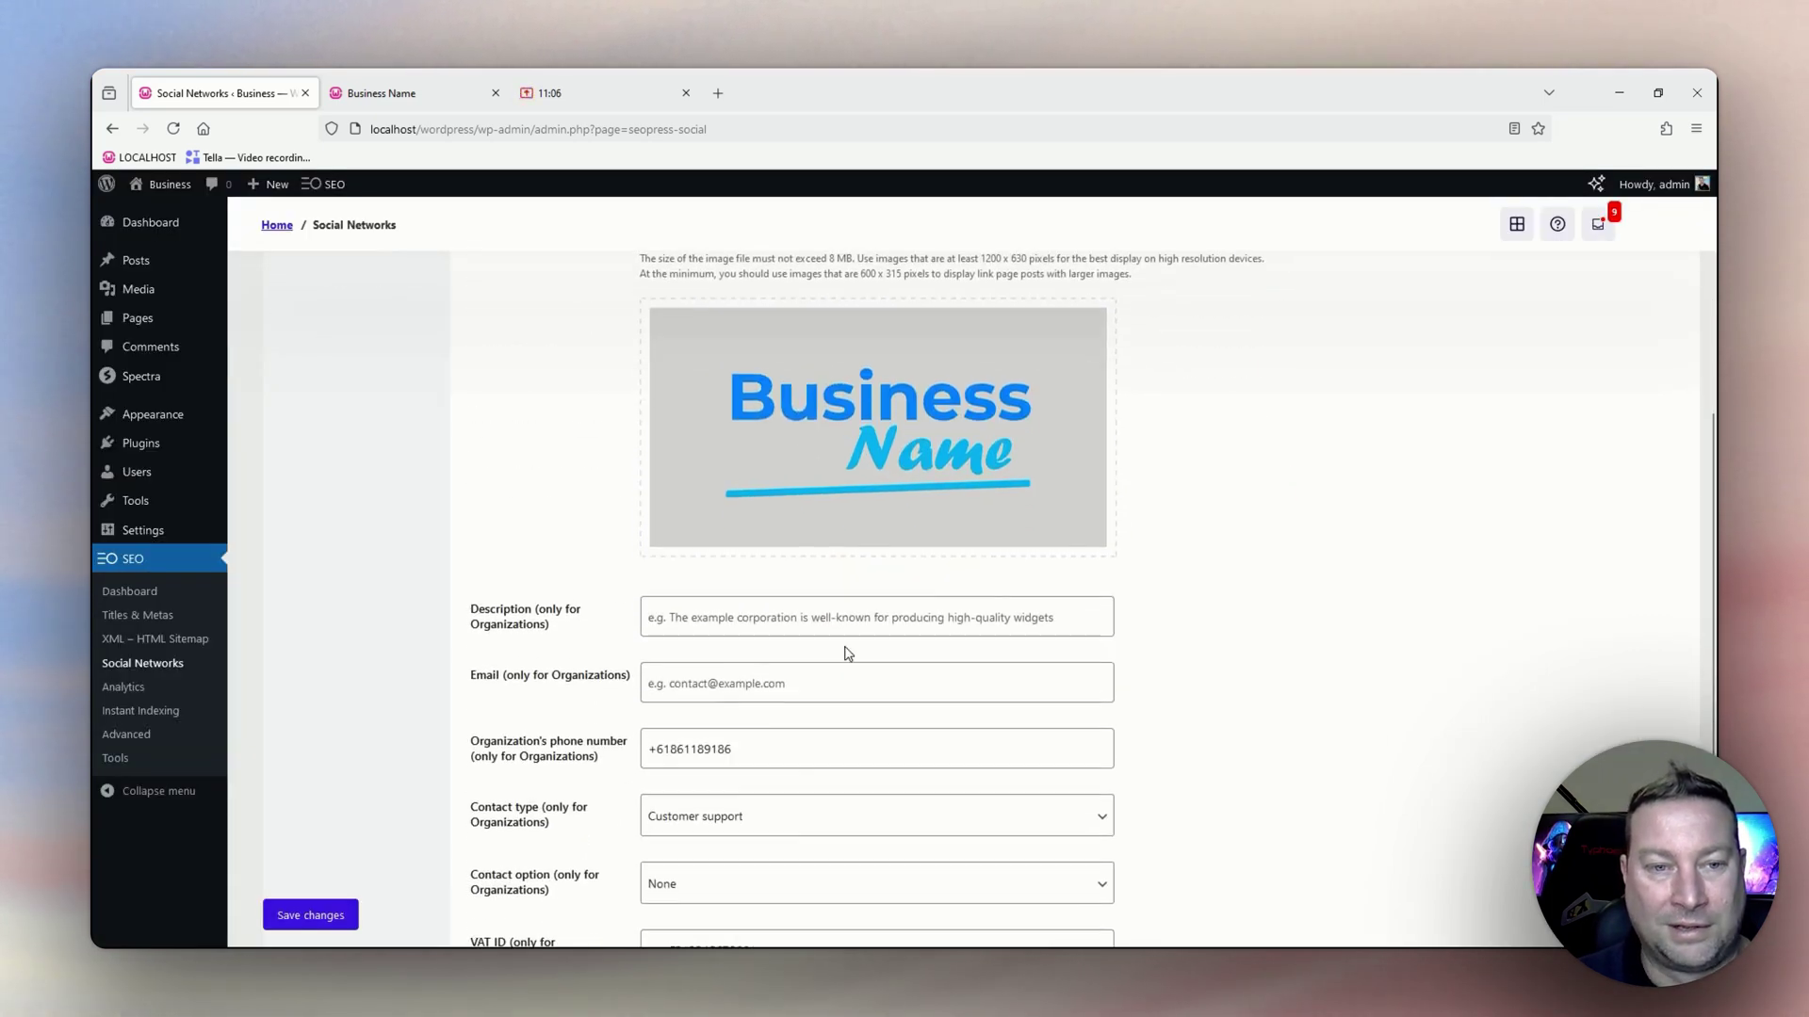
scroll(848, 650, "down", 1)
Set the organization description to 'The best business in Australia'.
left_click(712, 616)
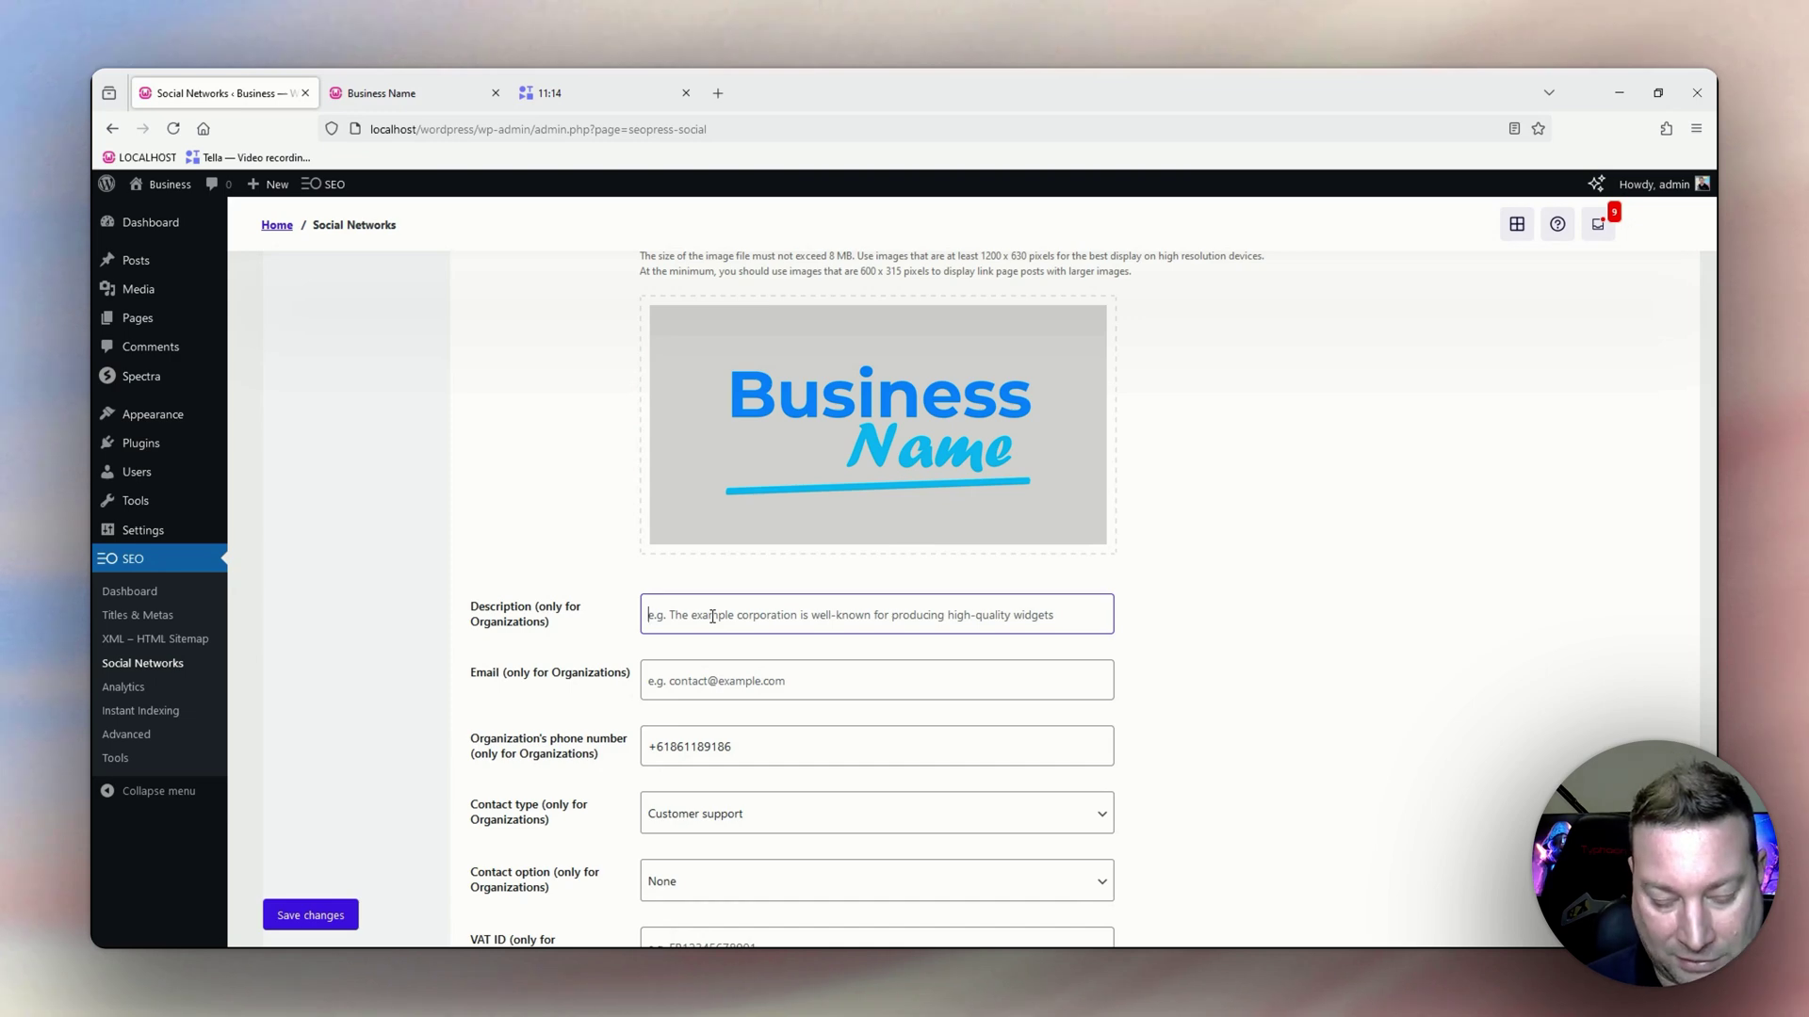
type("The best bu")
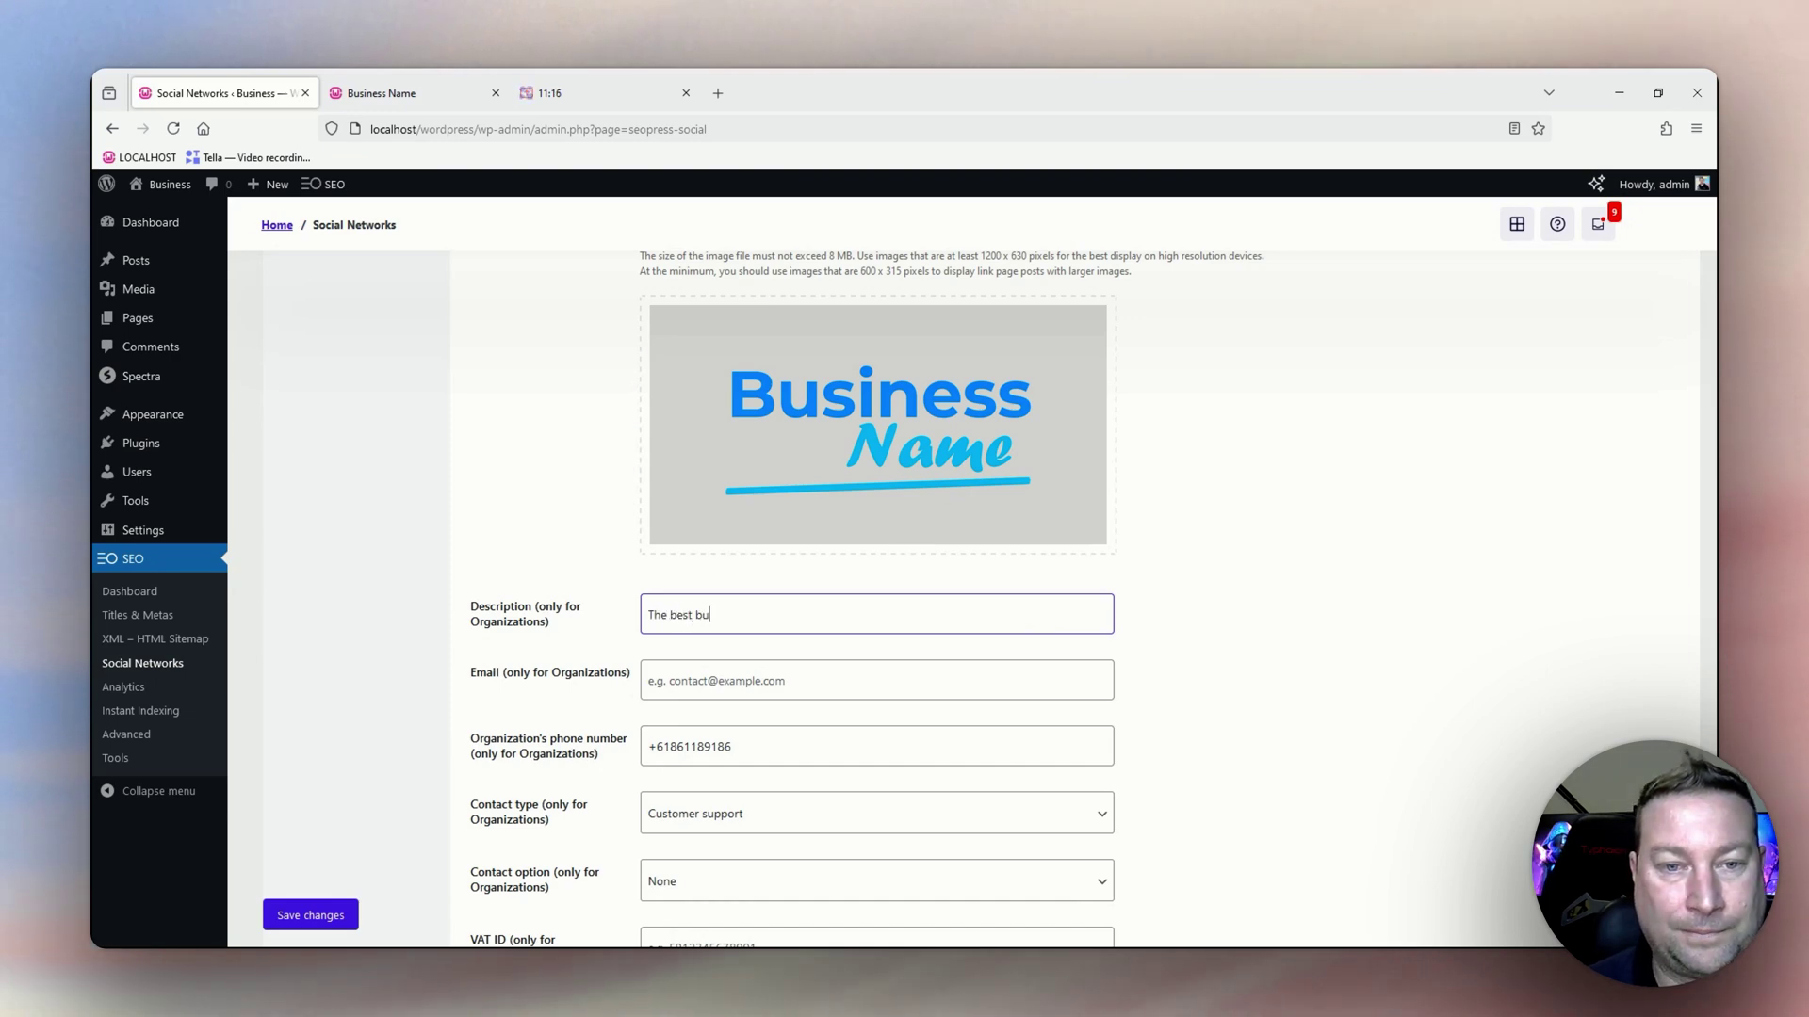
type("siness in A")
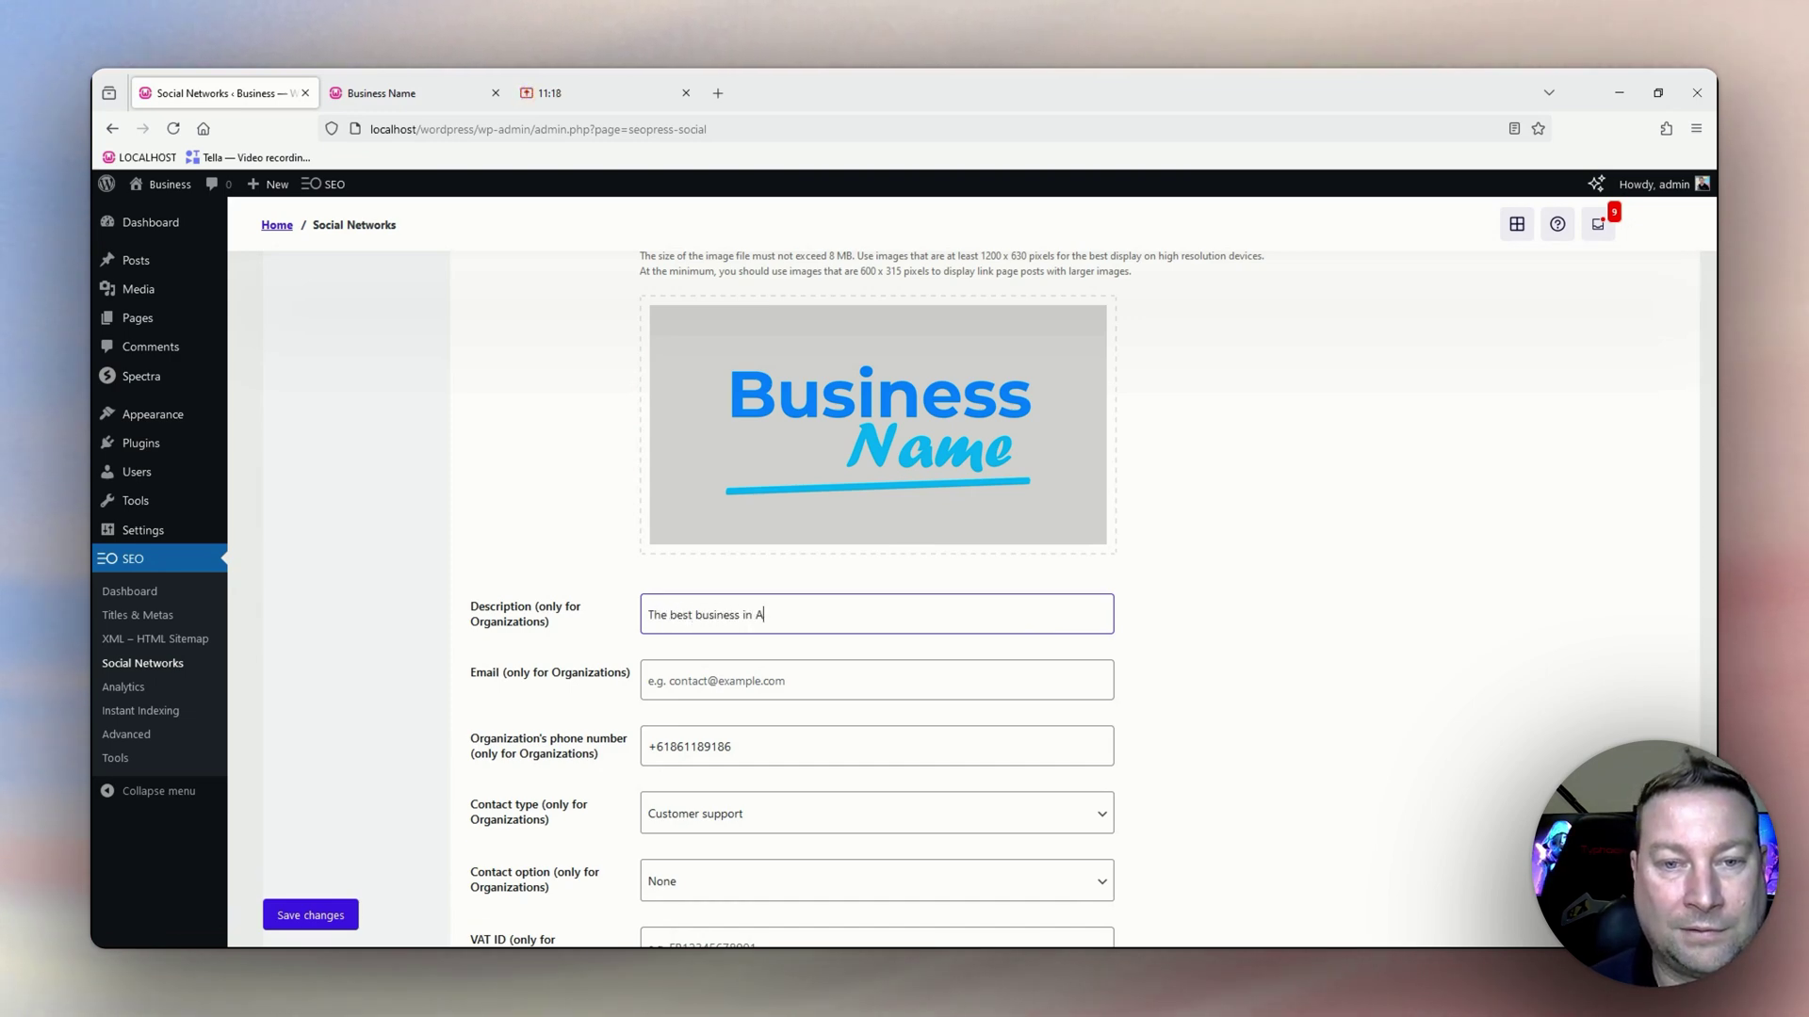
type("ustralia")
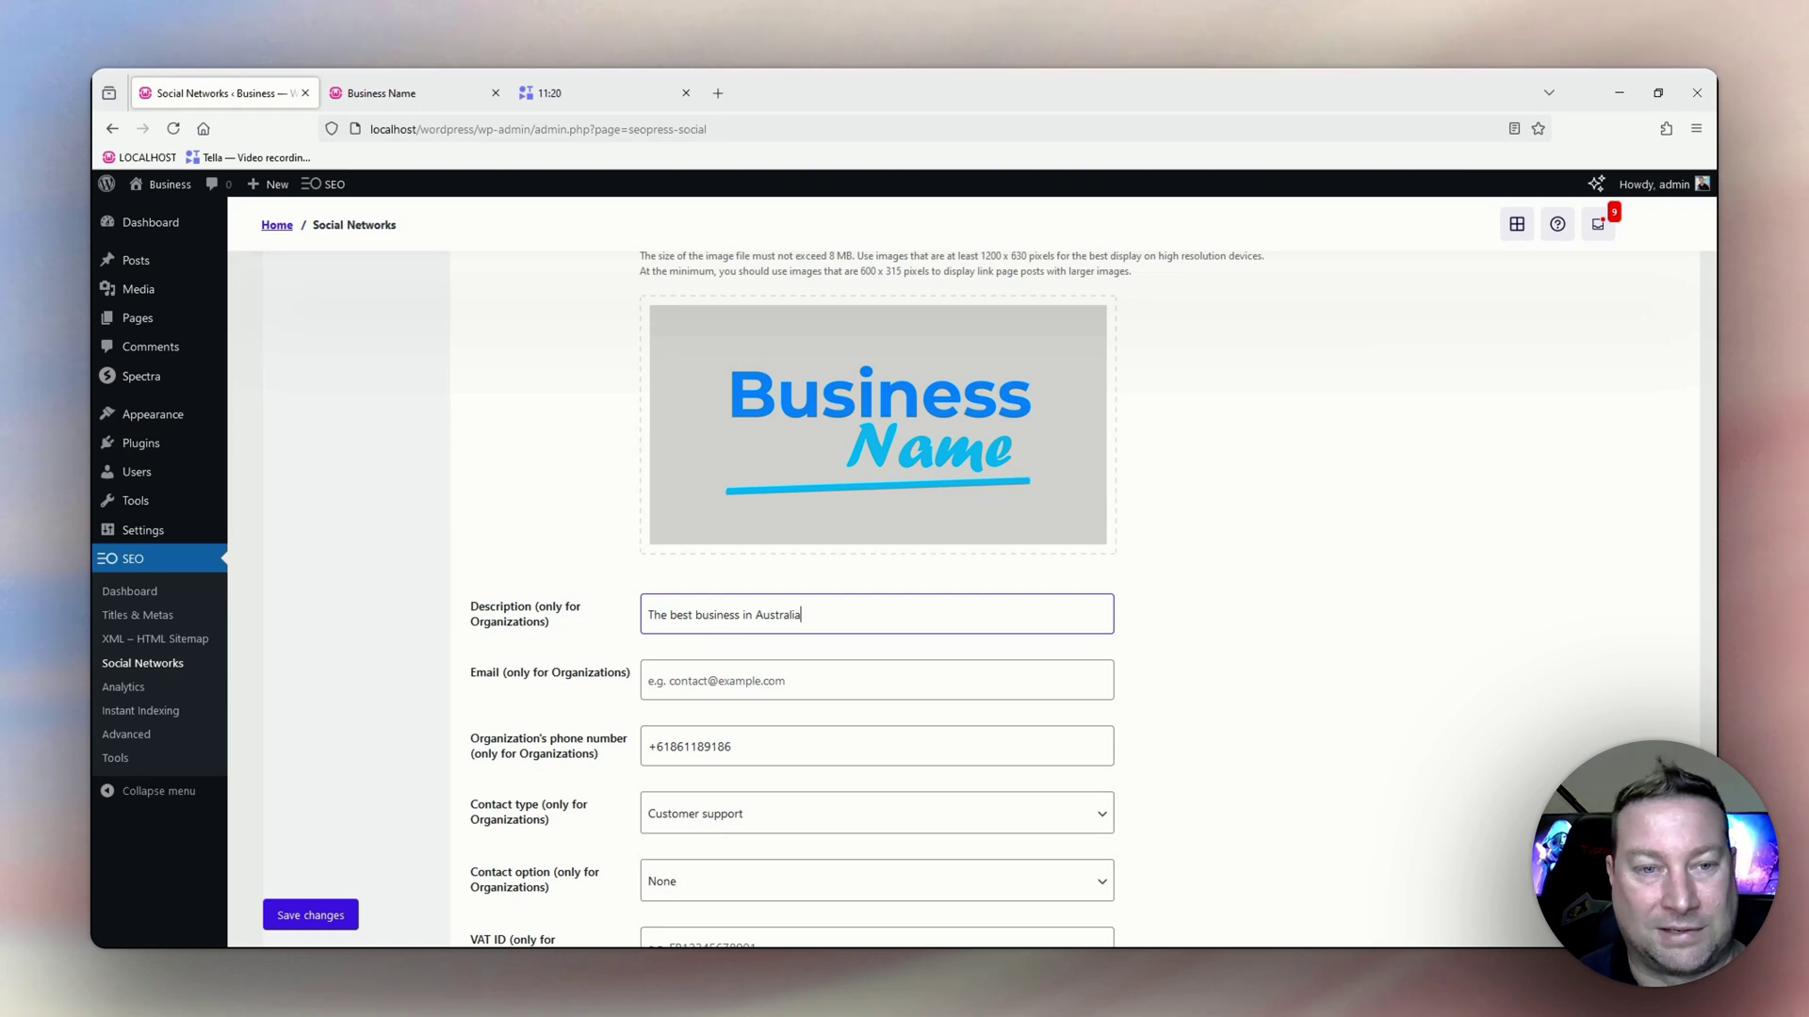
scroll(673, 747, "down", 2)
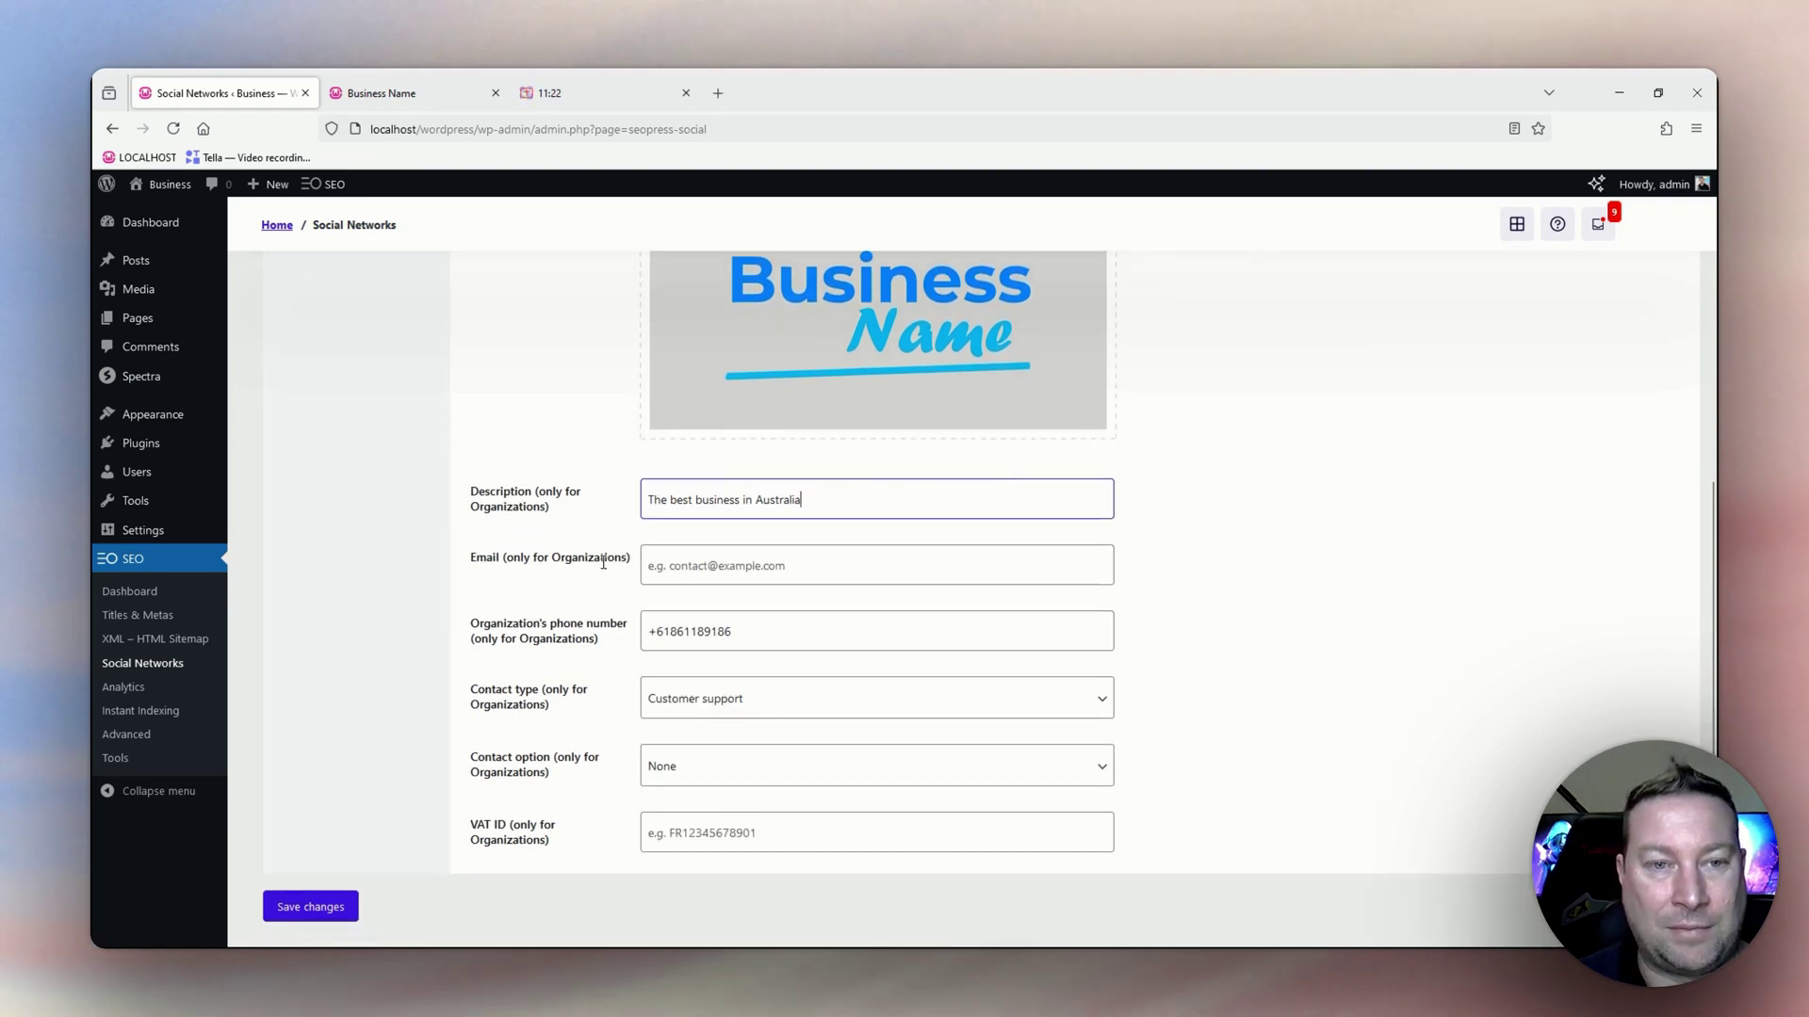
Enter the organization's sales e-mail address, fixing a typo, and review the Contact type.
left_click(716, 563)
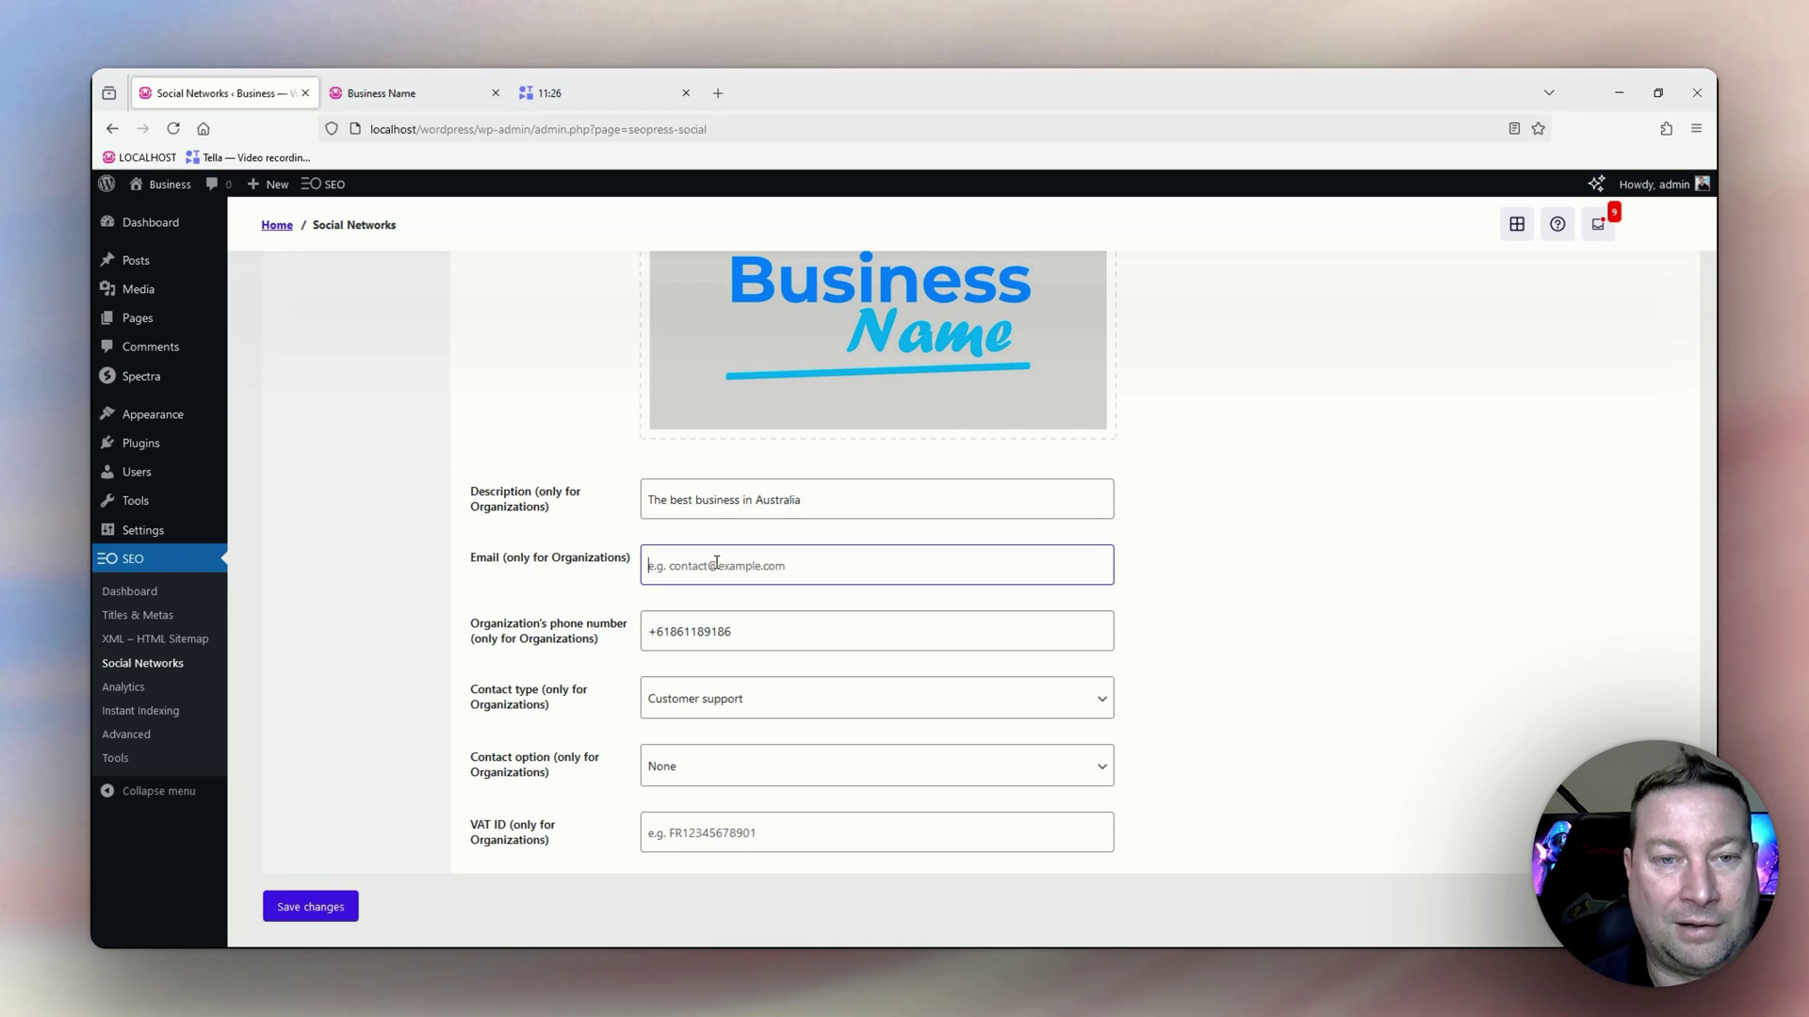
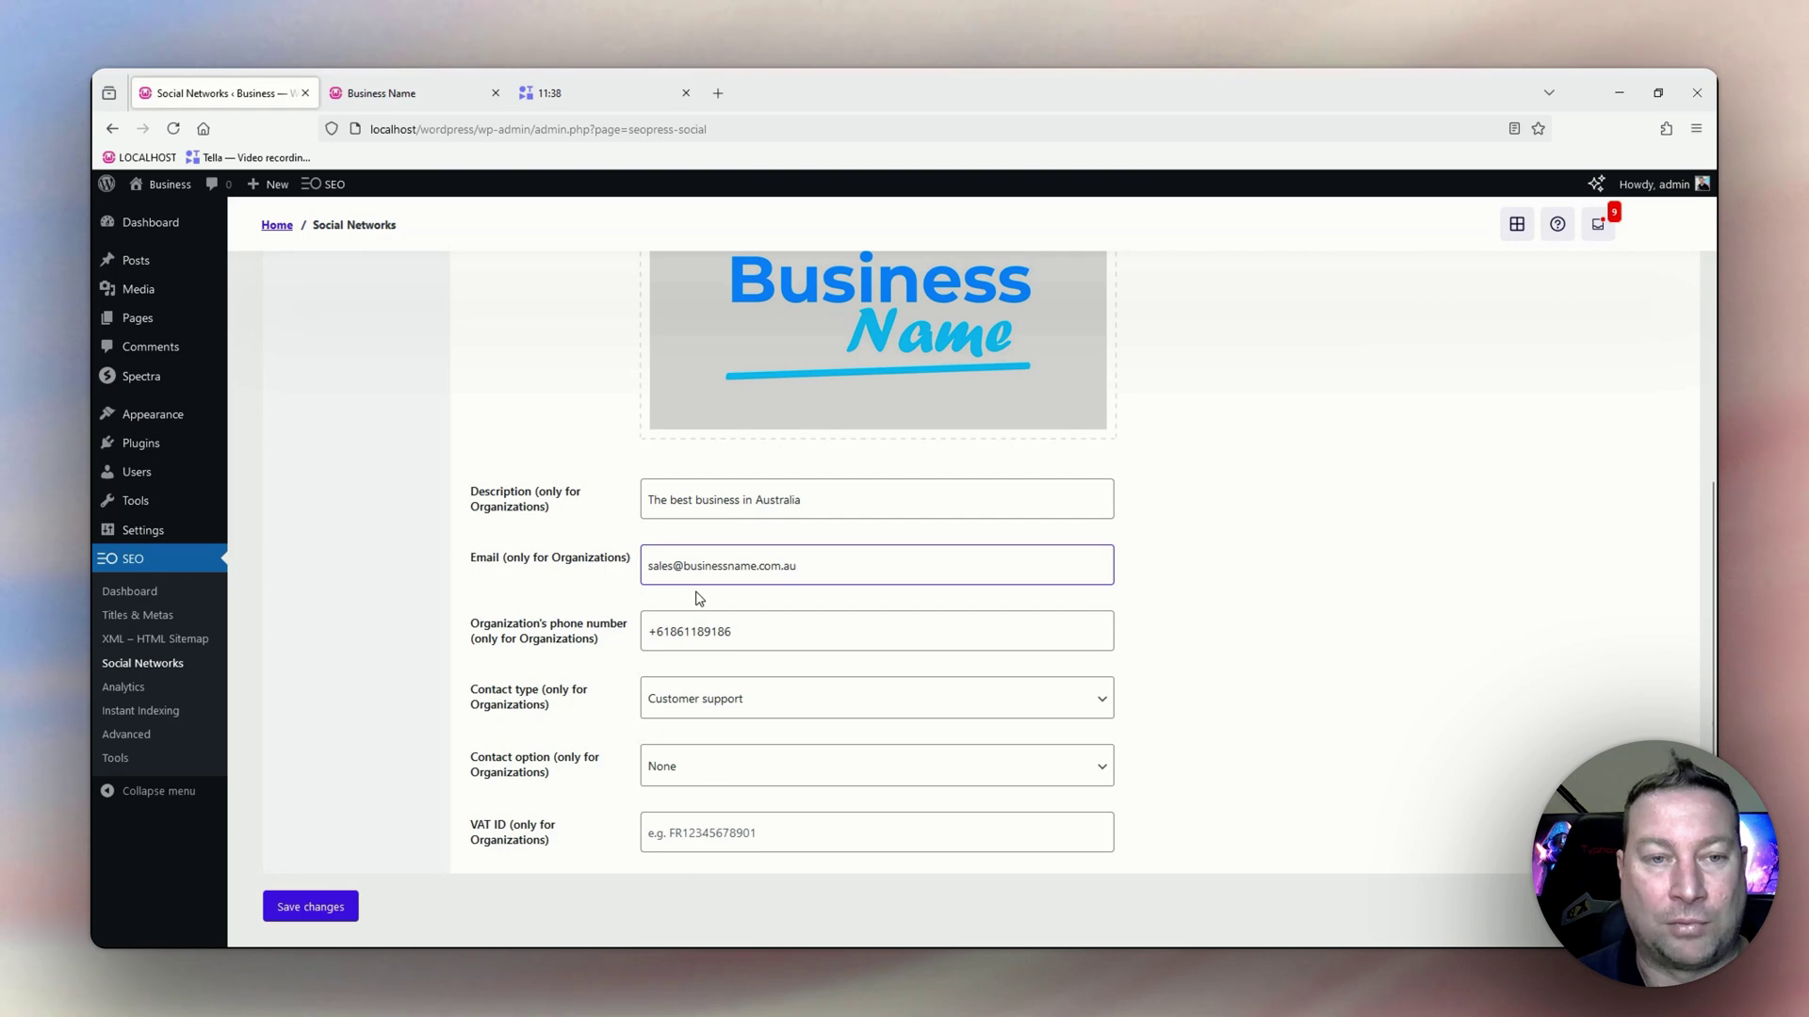
scroll(631, 636, "down", 1)
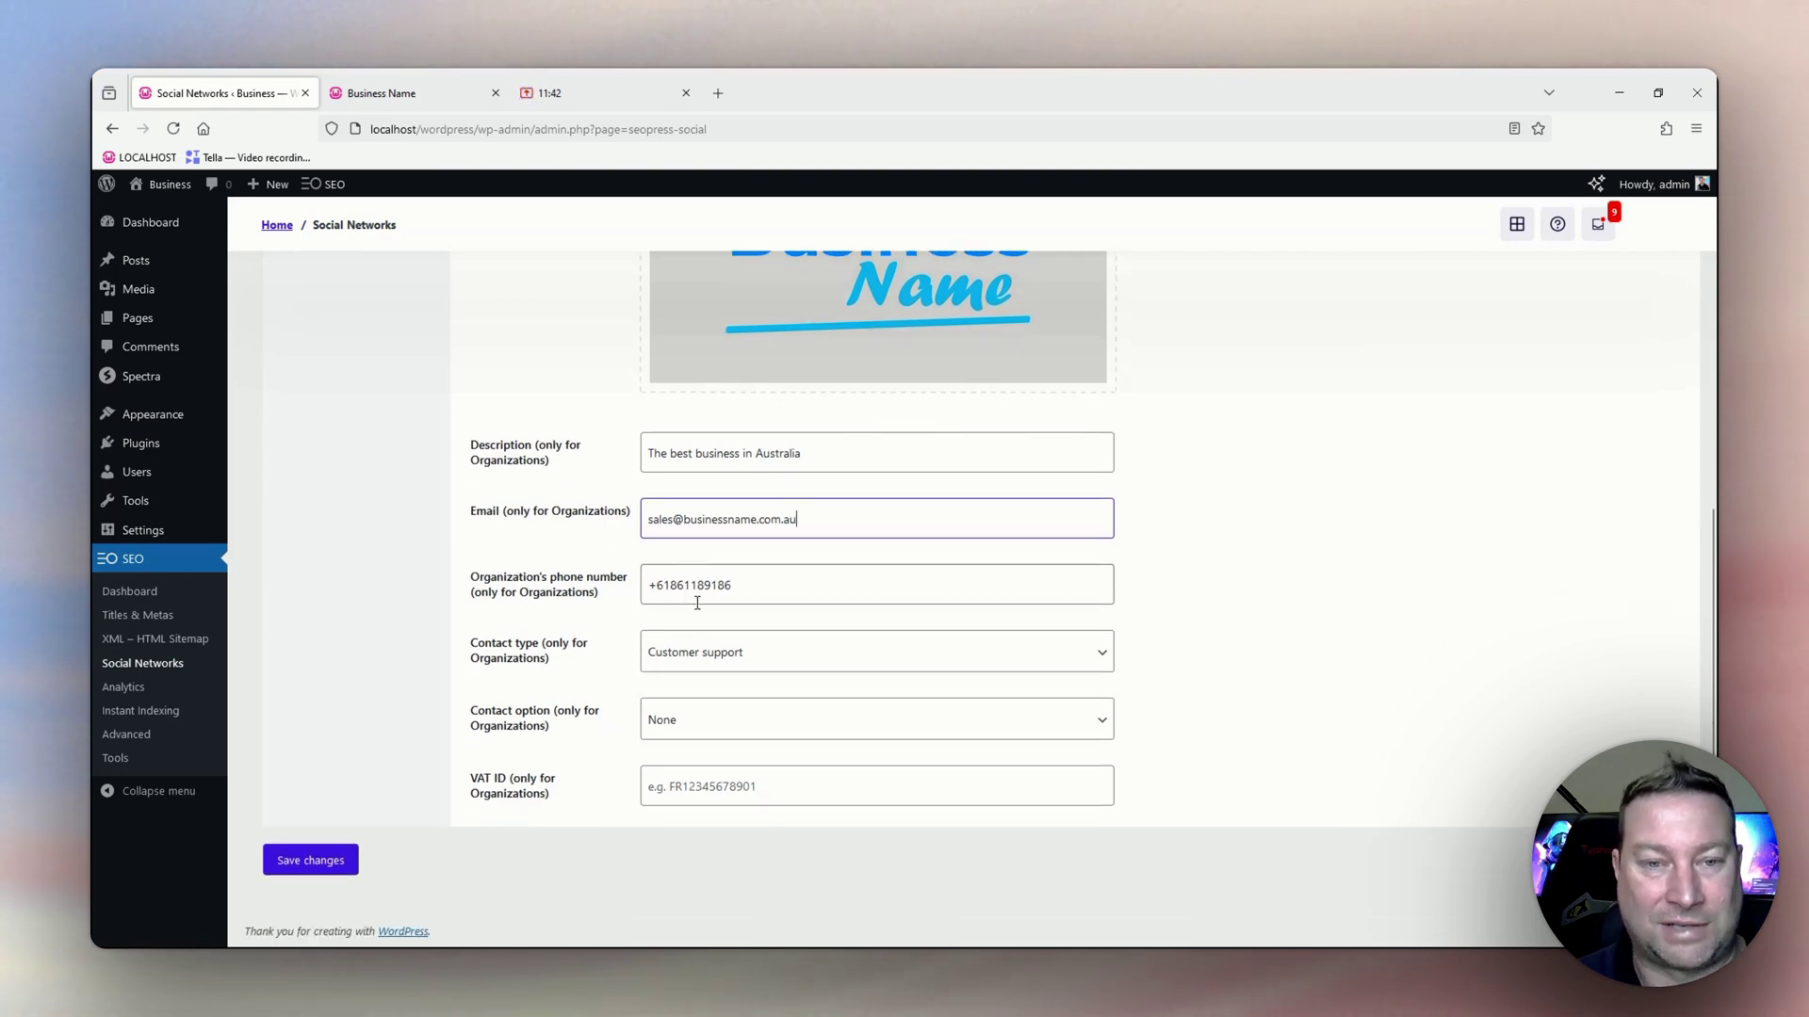
left_click(694, 660)
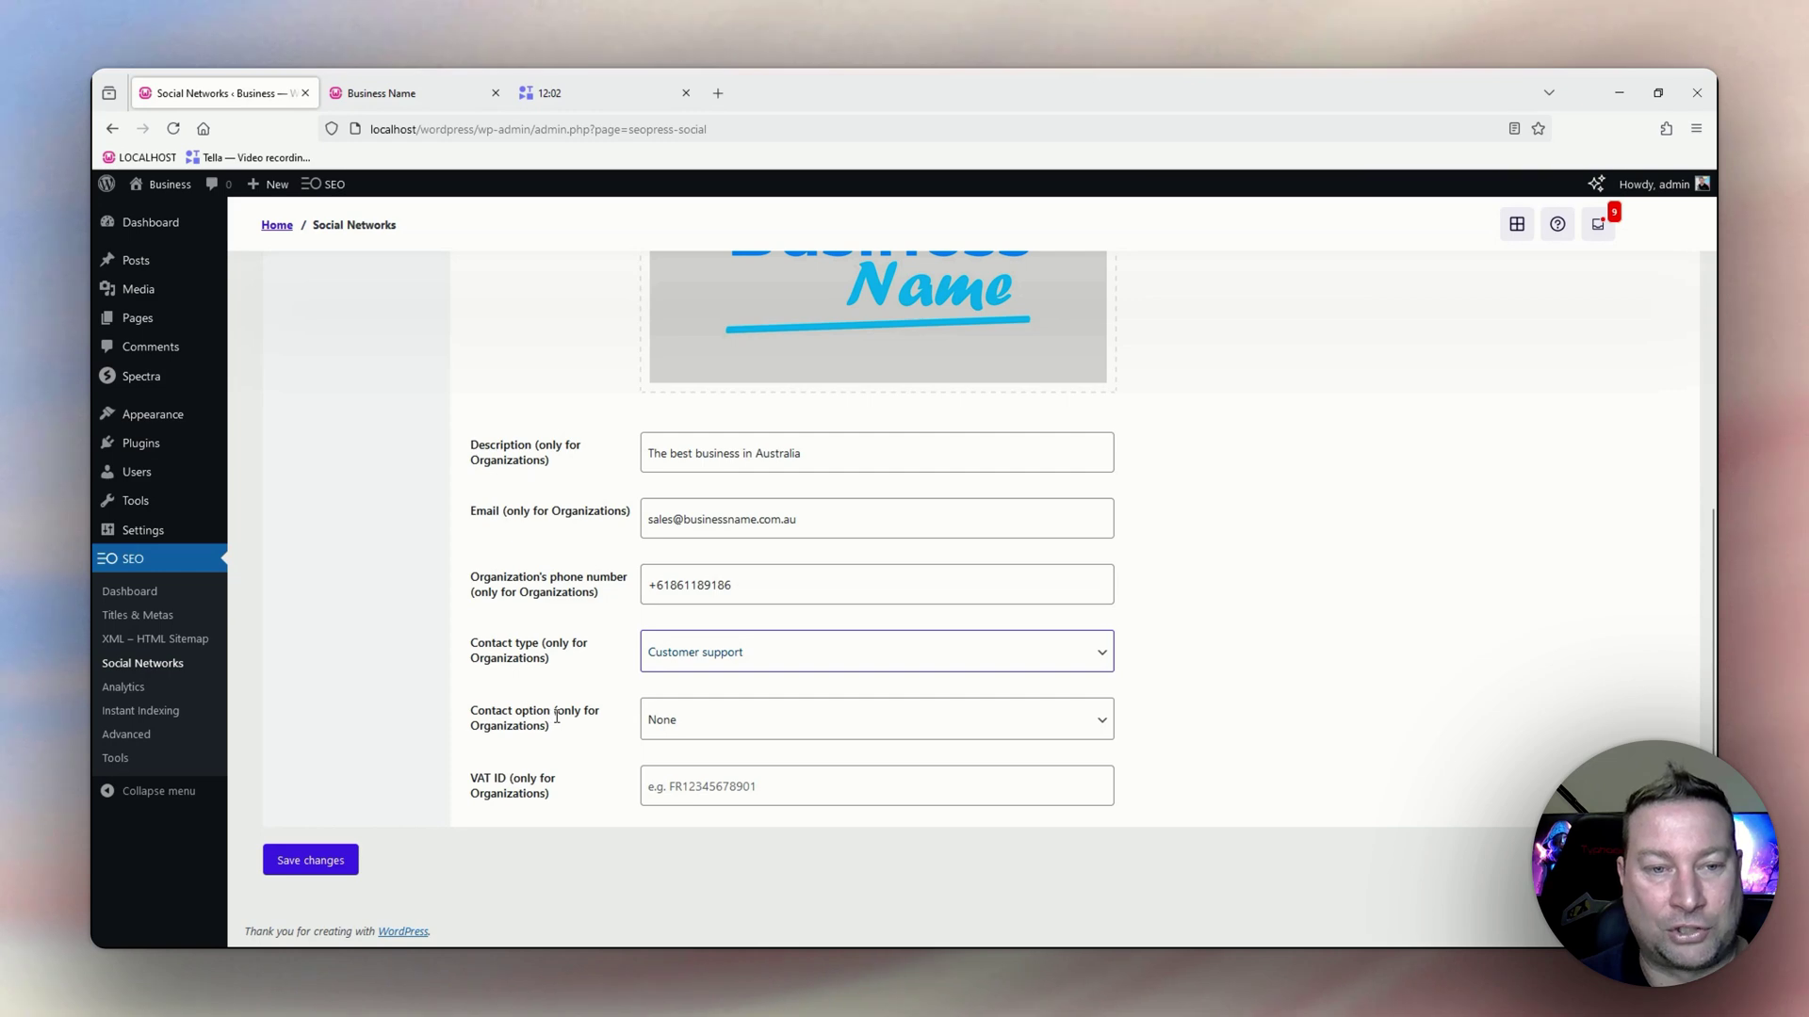
Leave Contact option at None and VAT ID blank, then save the Knowledge Graph details.
left_click(646, 719)
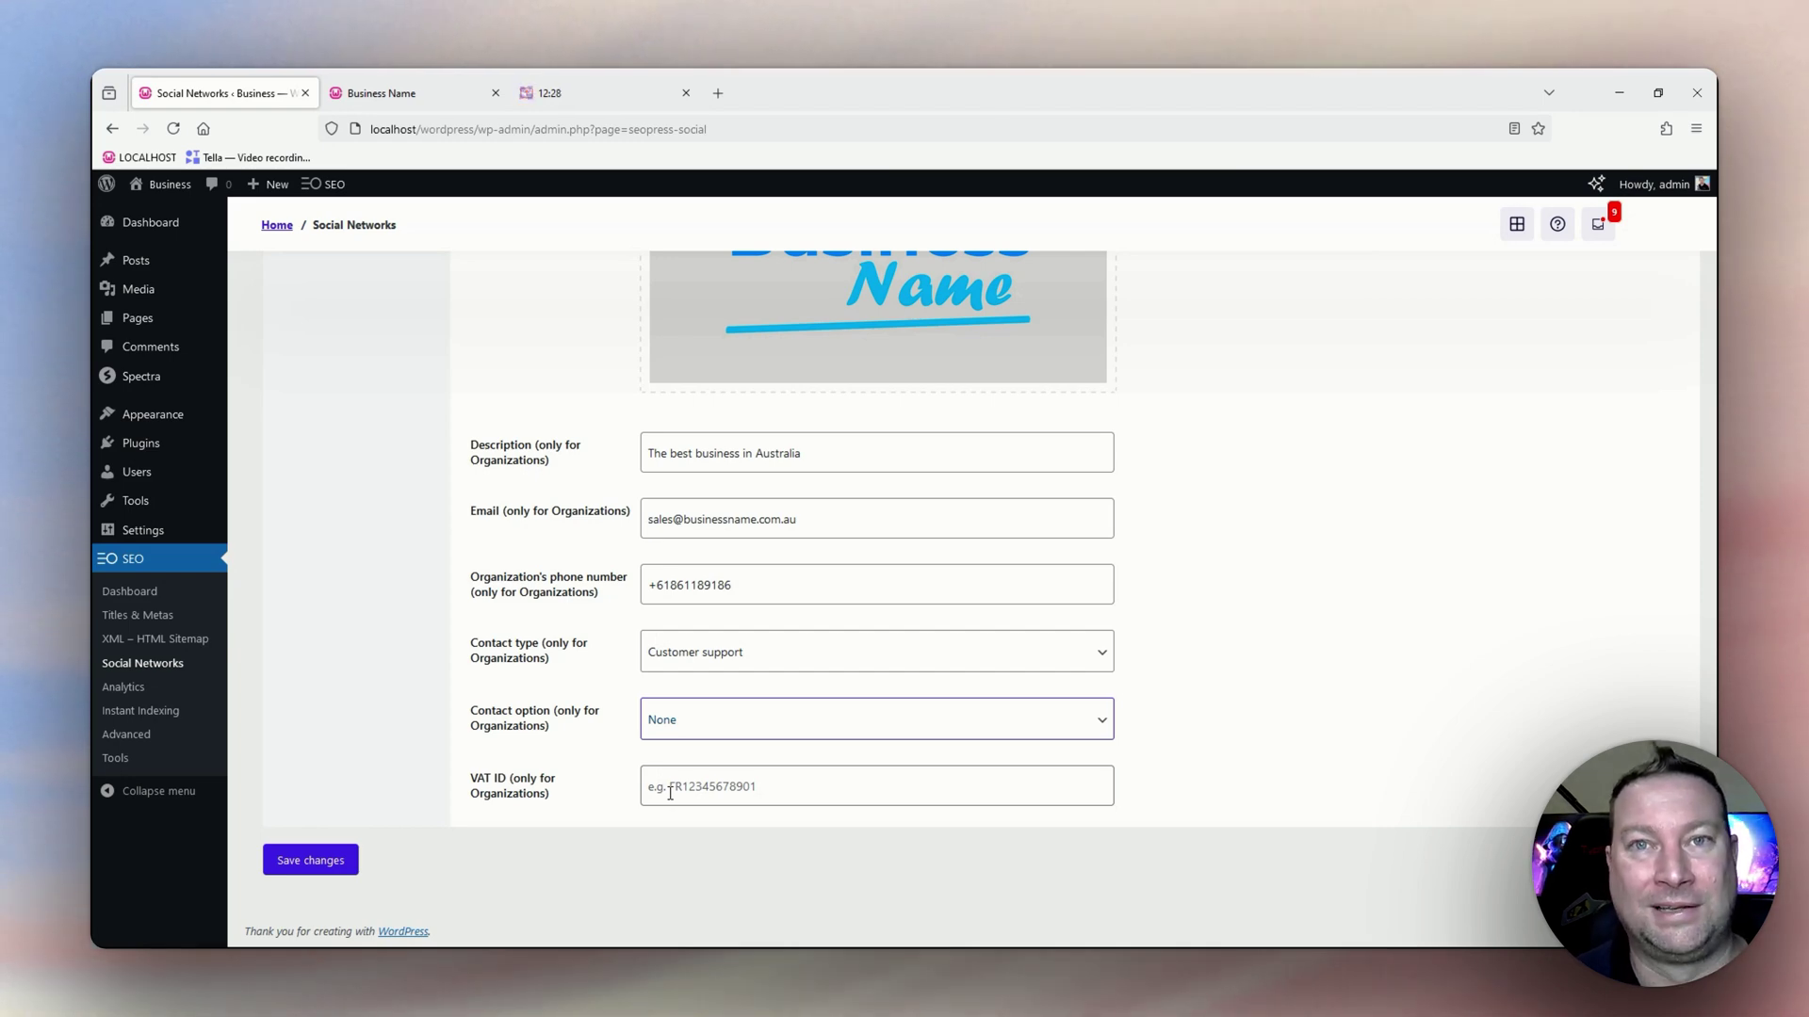
left_click(689, 786)
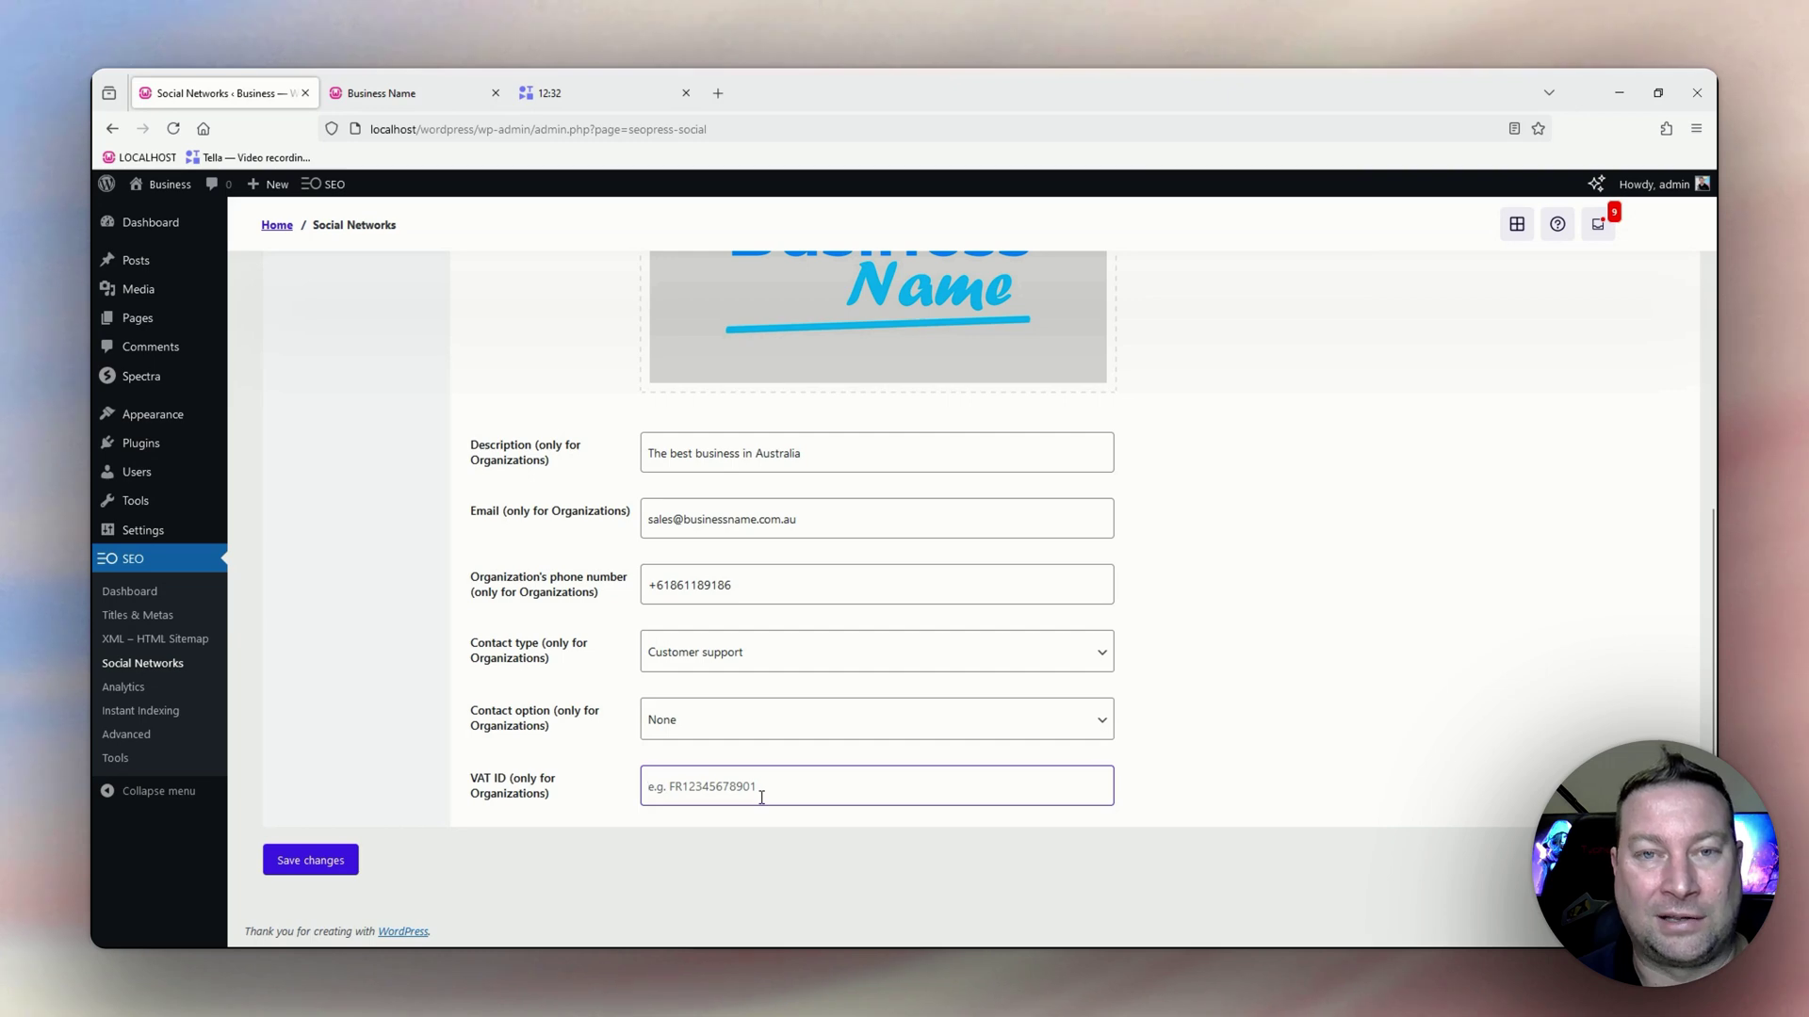
scroll(789, 730, "up", 1)
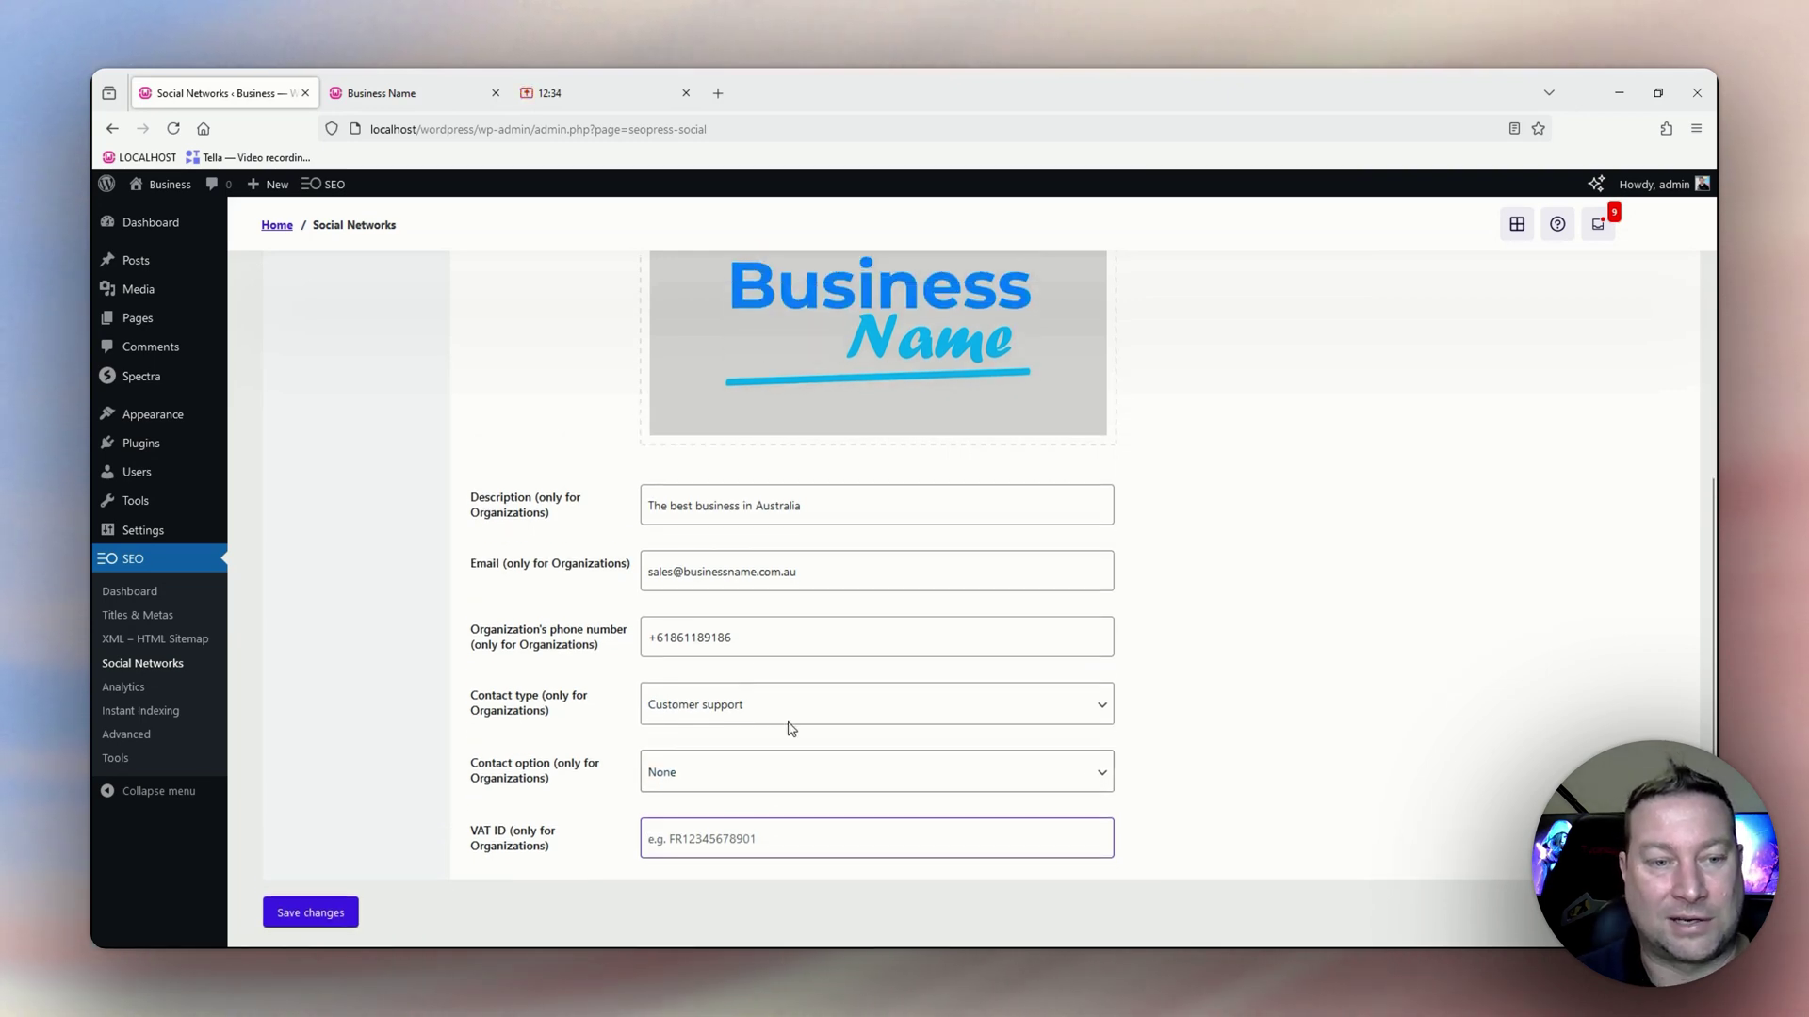
left_click(312, 921)
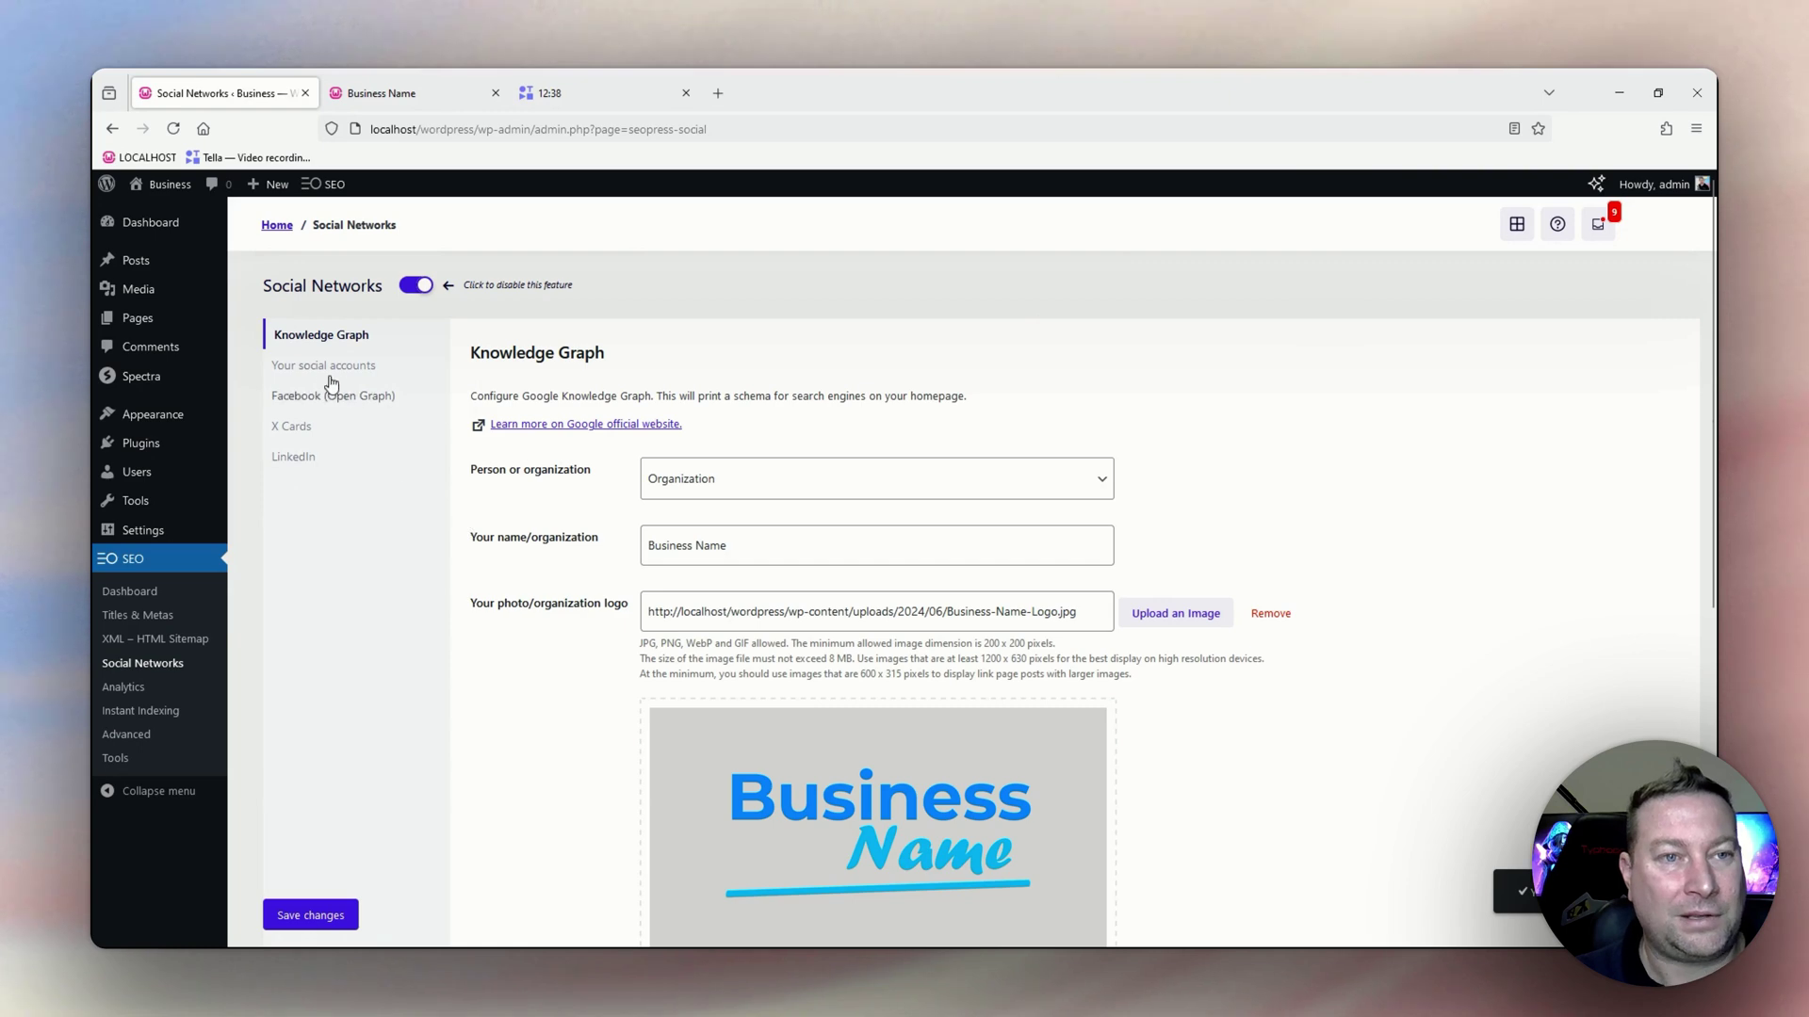
Open Your social accounts and check that the Facebook, X, Instagram, YouTube and LinkedIn URL fields are empty.
left_click(329, 367)
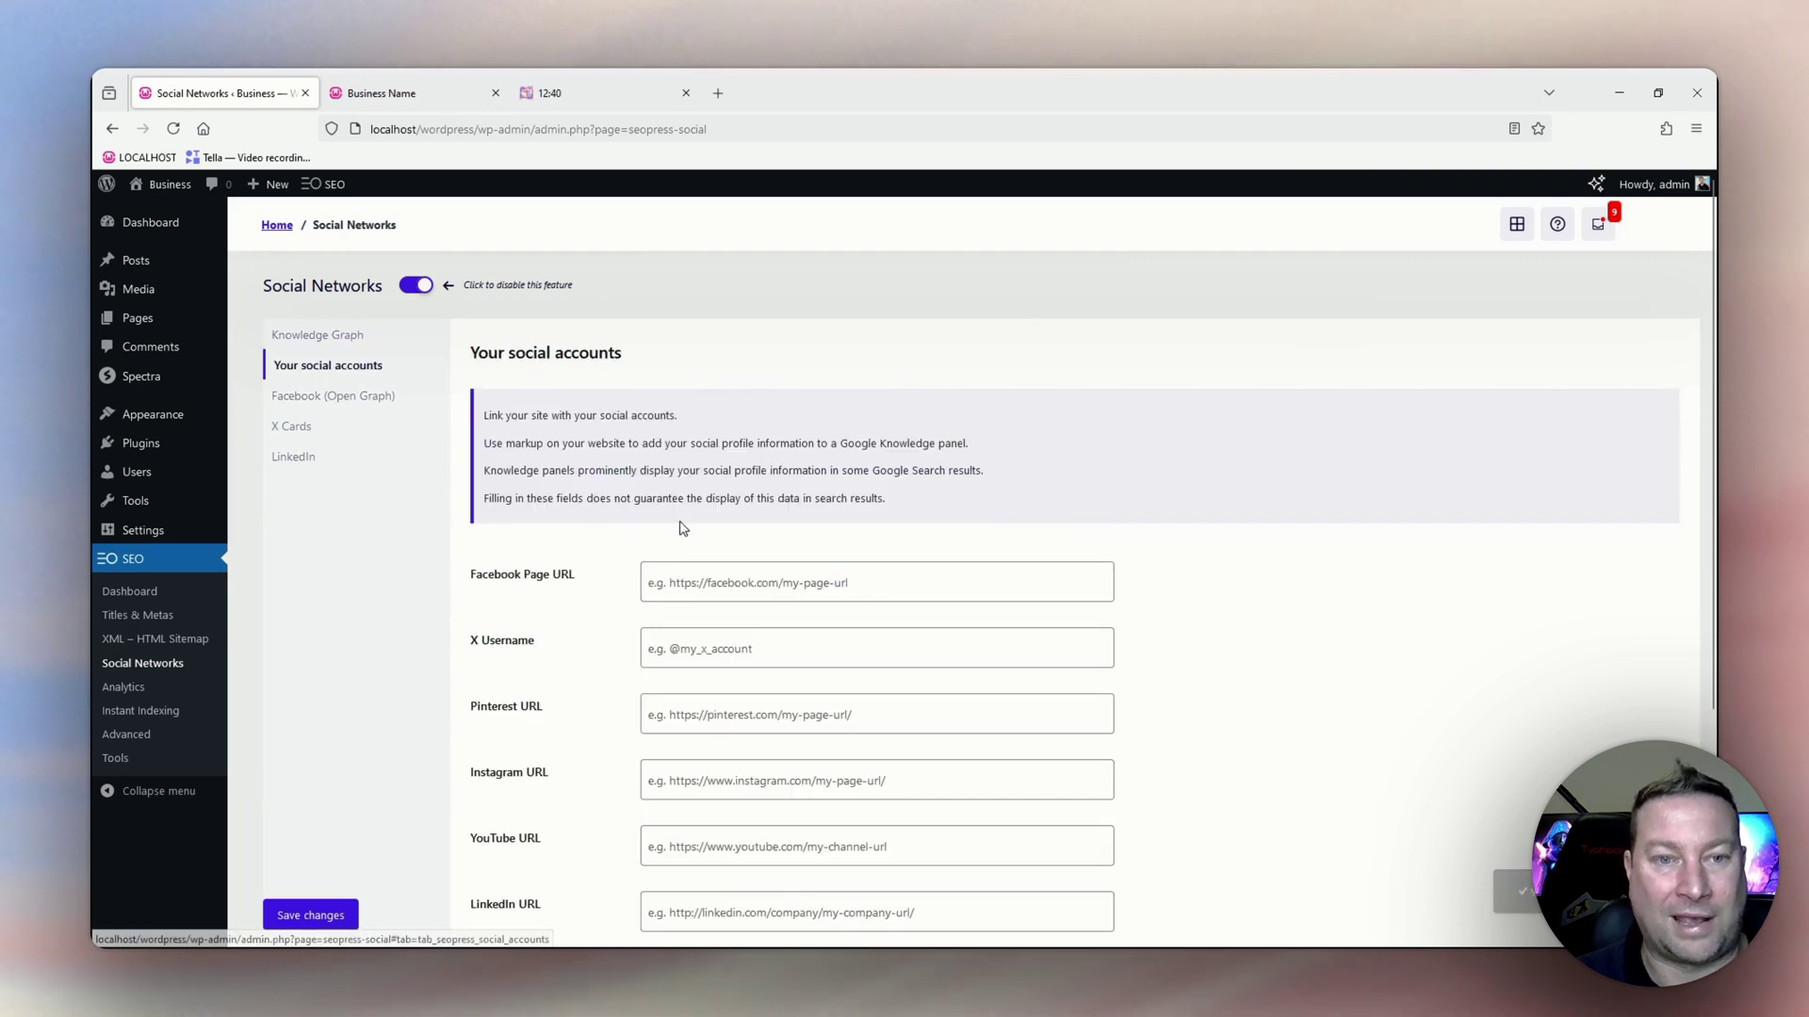
scroll(683, 529, "down", 2)
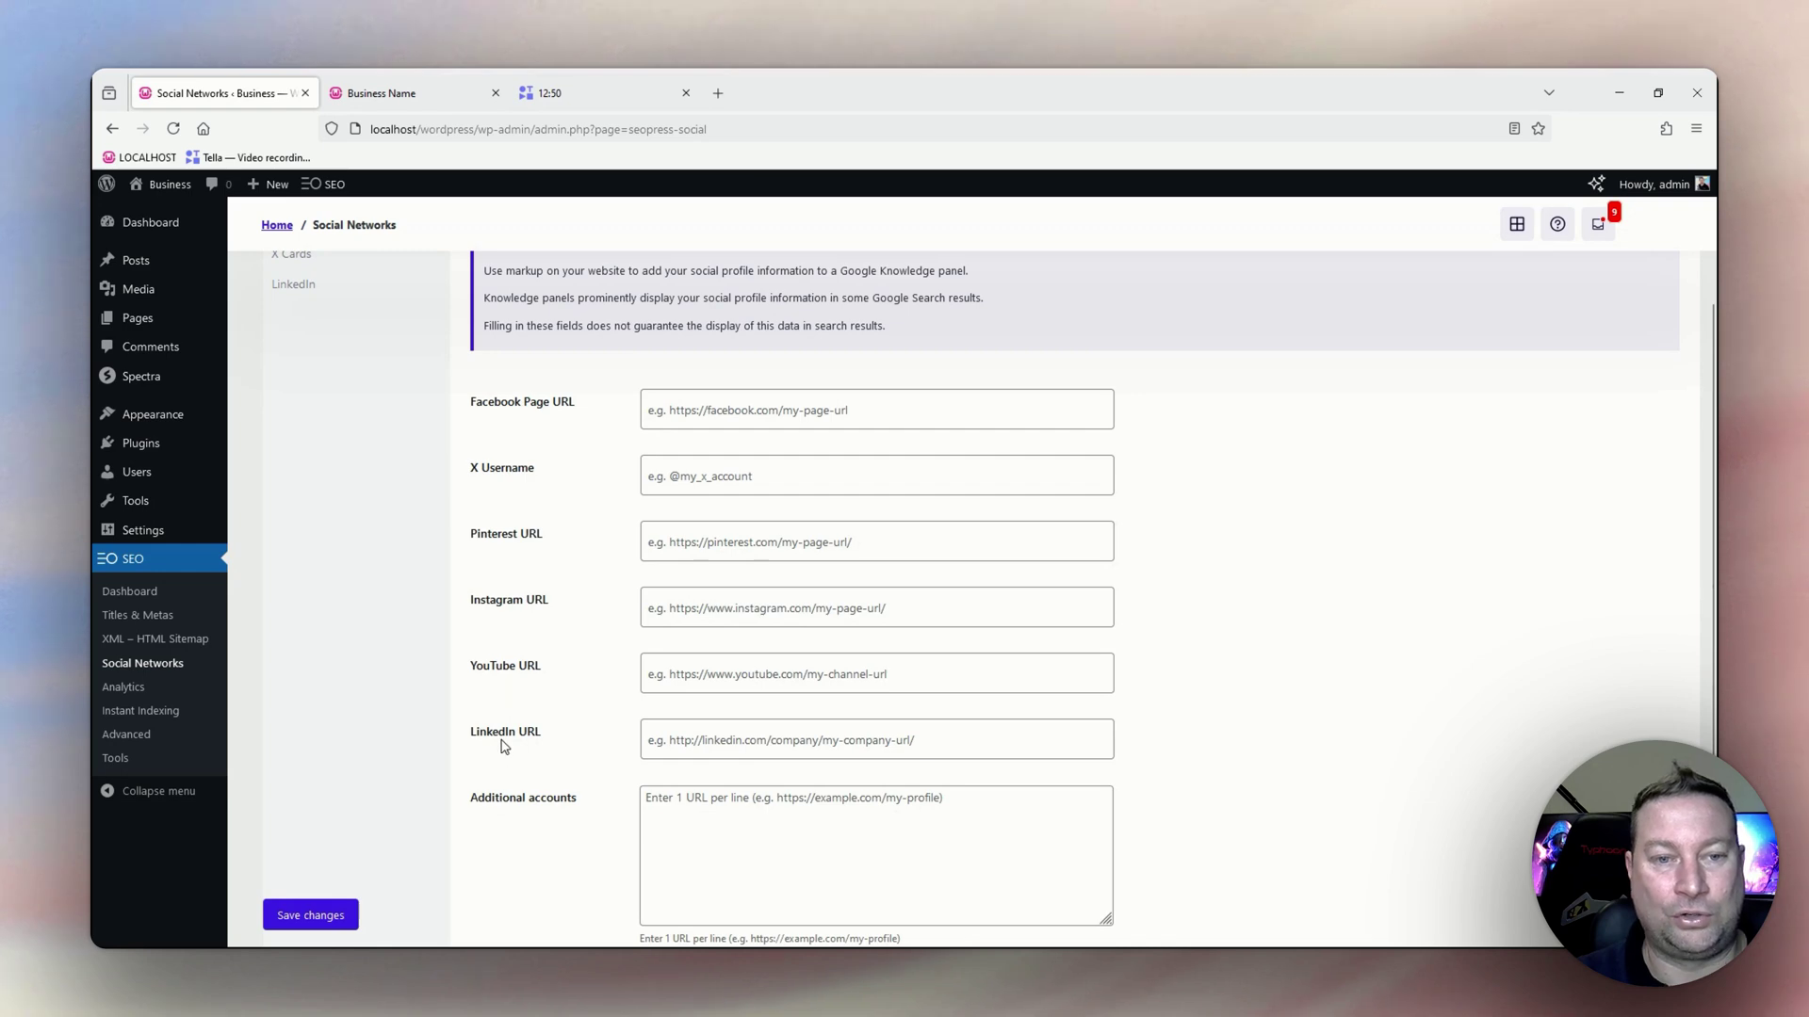
scroll(509, 756, "down", 2)
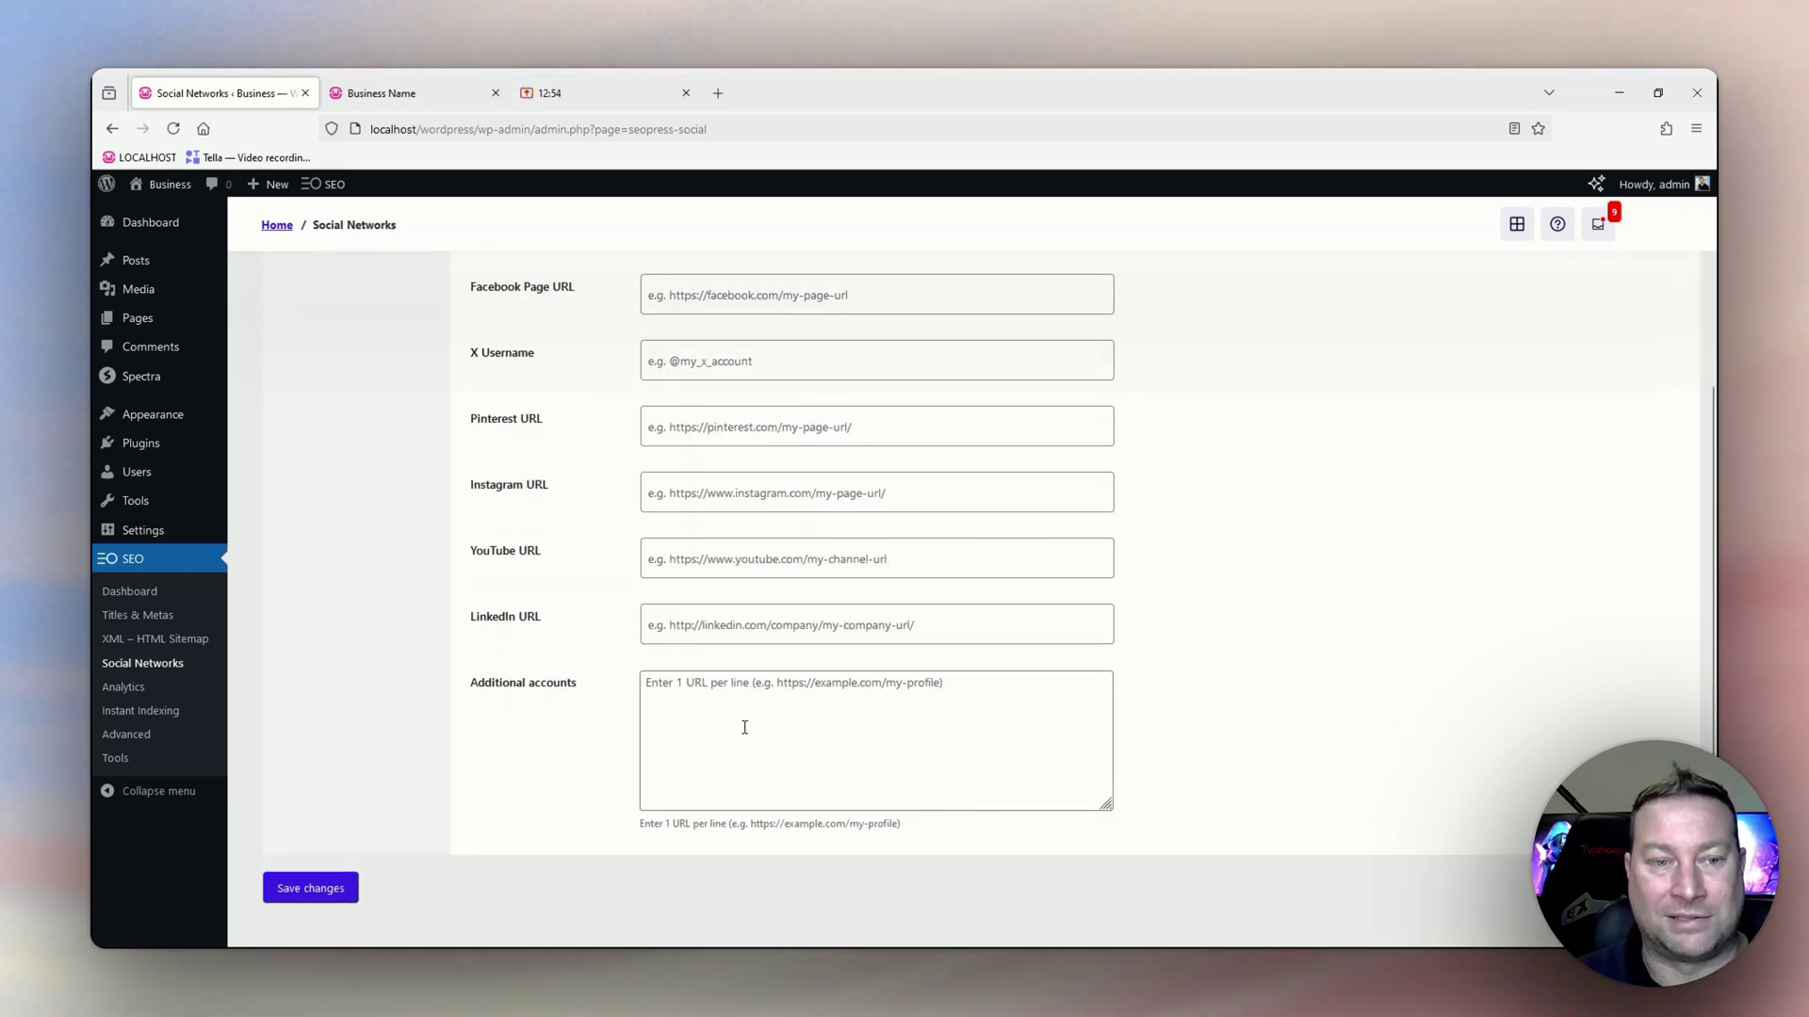
scroll(502, 679, "up", 3)
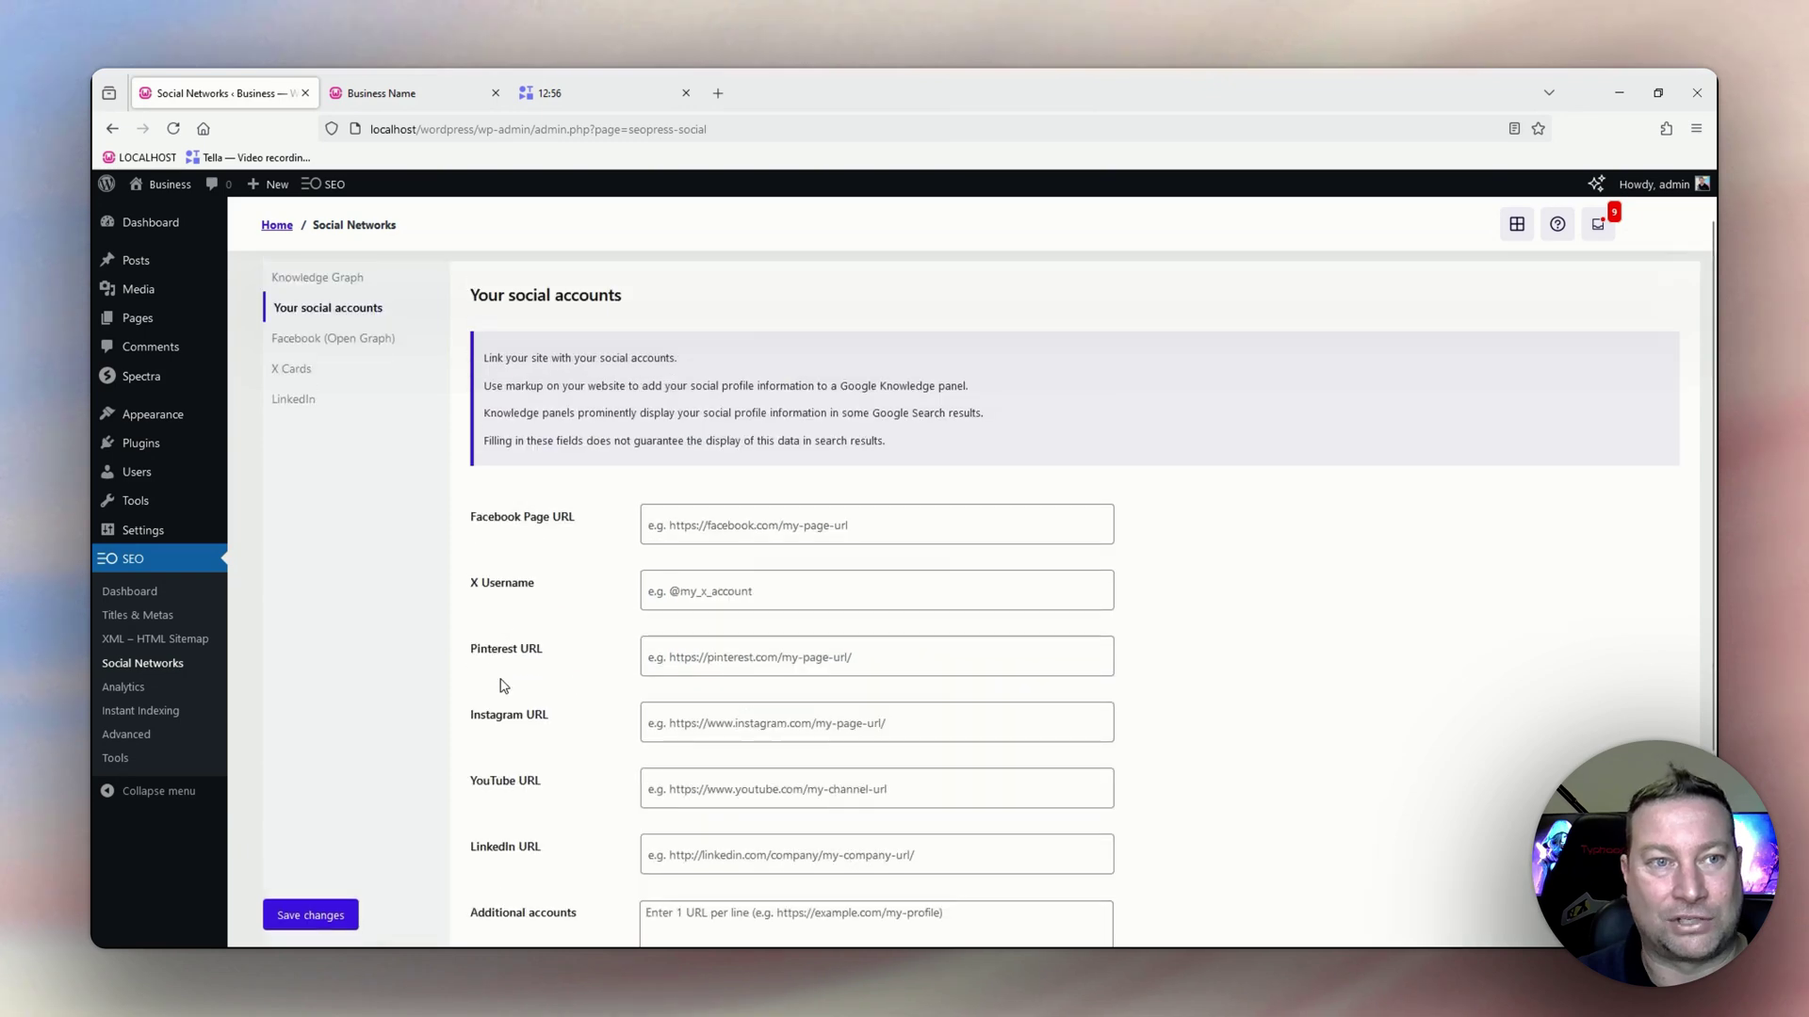
Open the Facebook (Open Graph) tab and scroll to the empty default image setting.
left_click(315, 399)
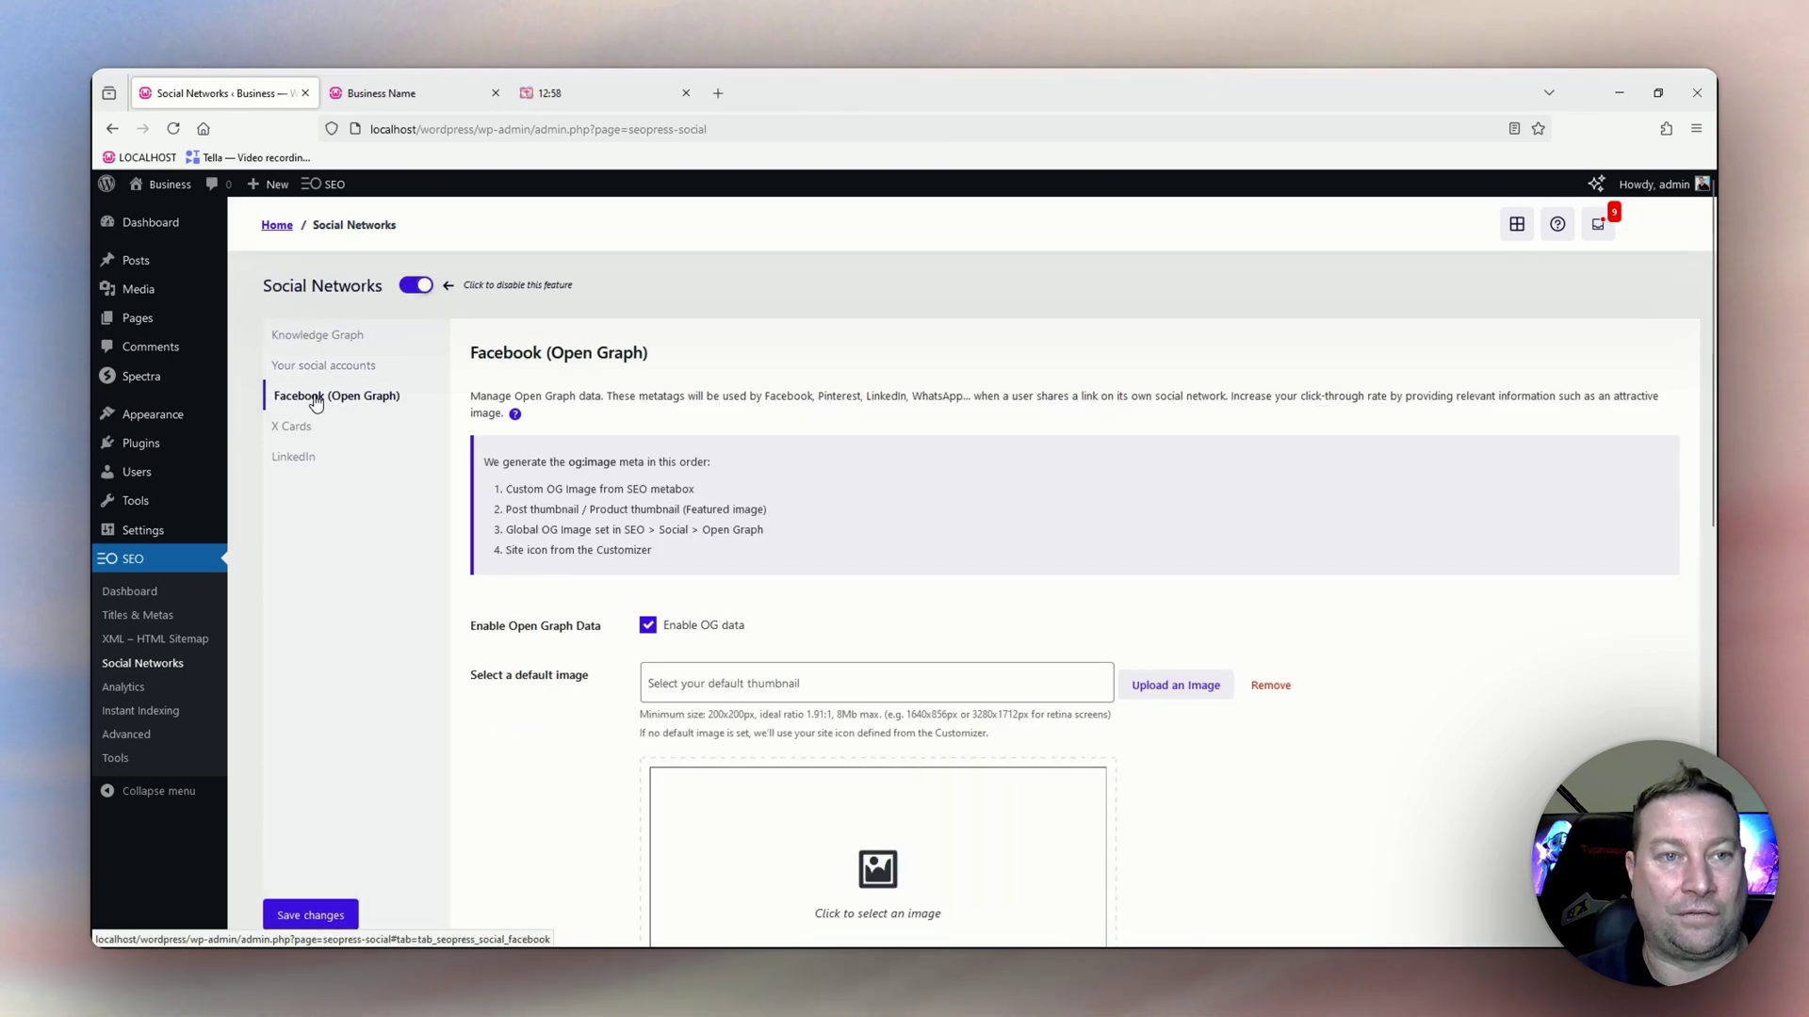
scroll(507, 485, "down", 2)
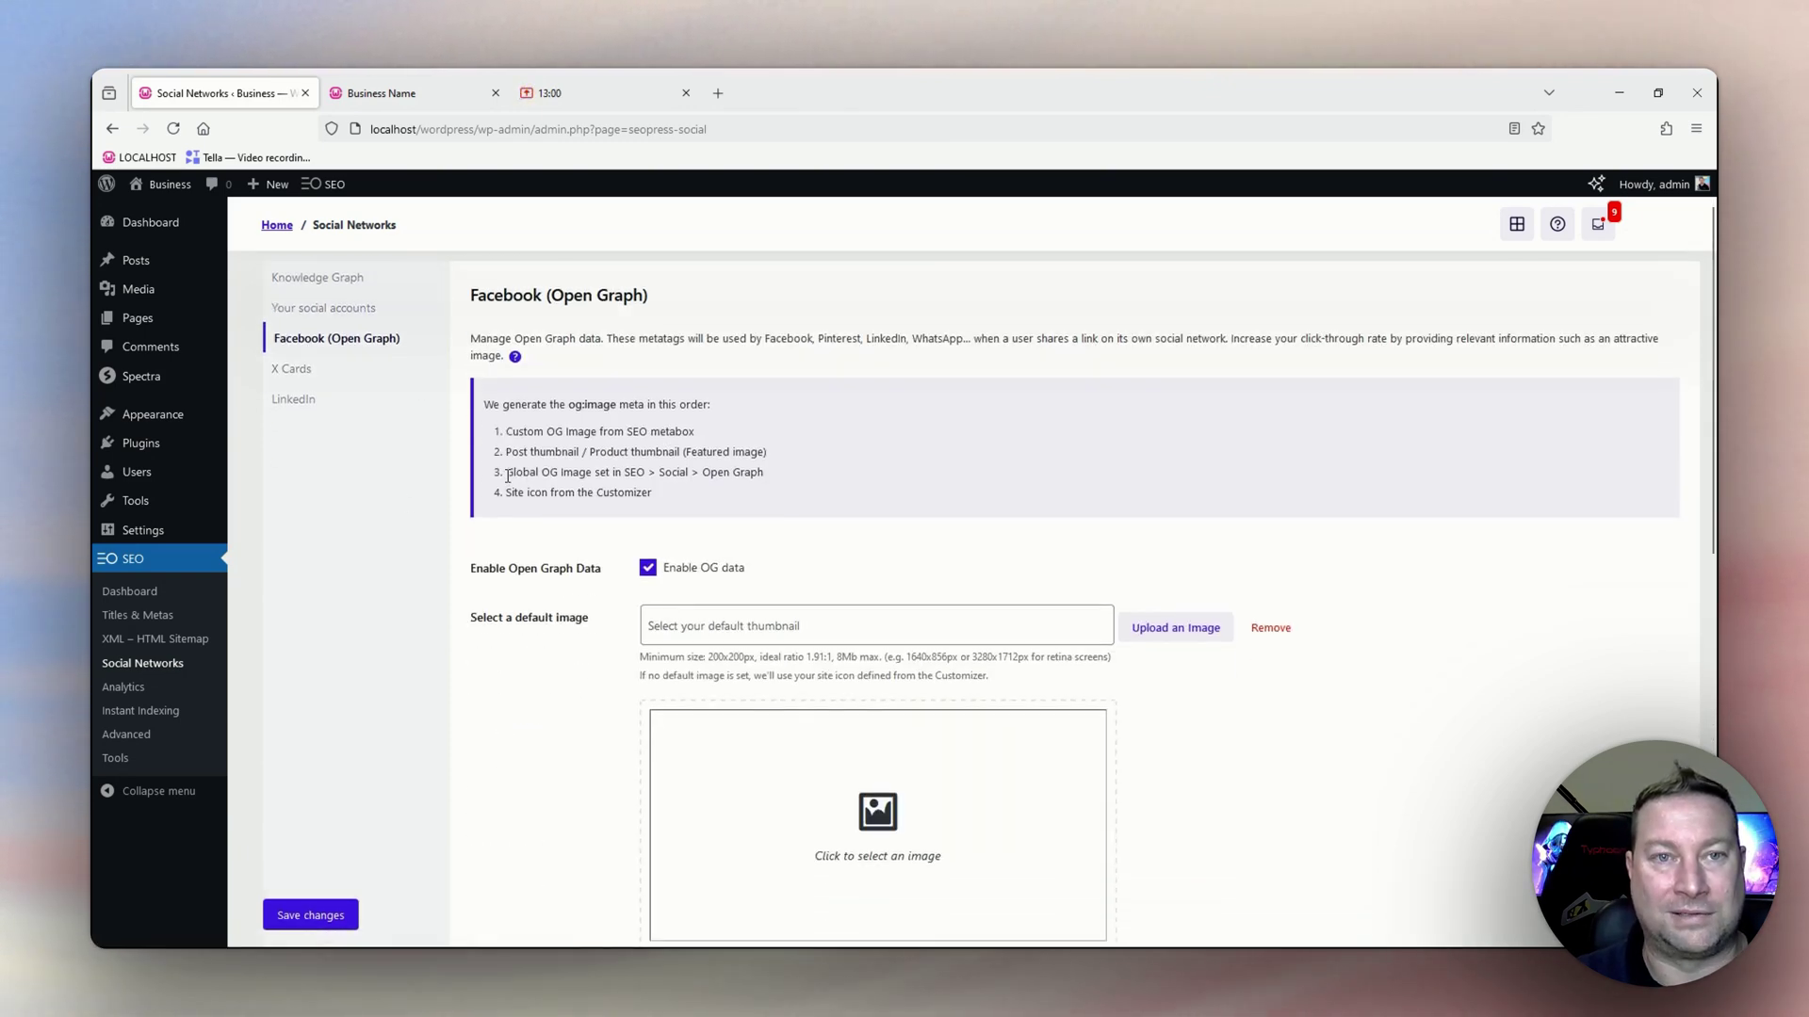
scroll(508, 481, "down", 2)
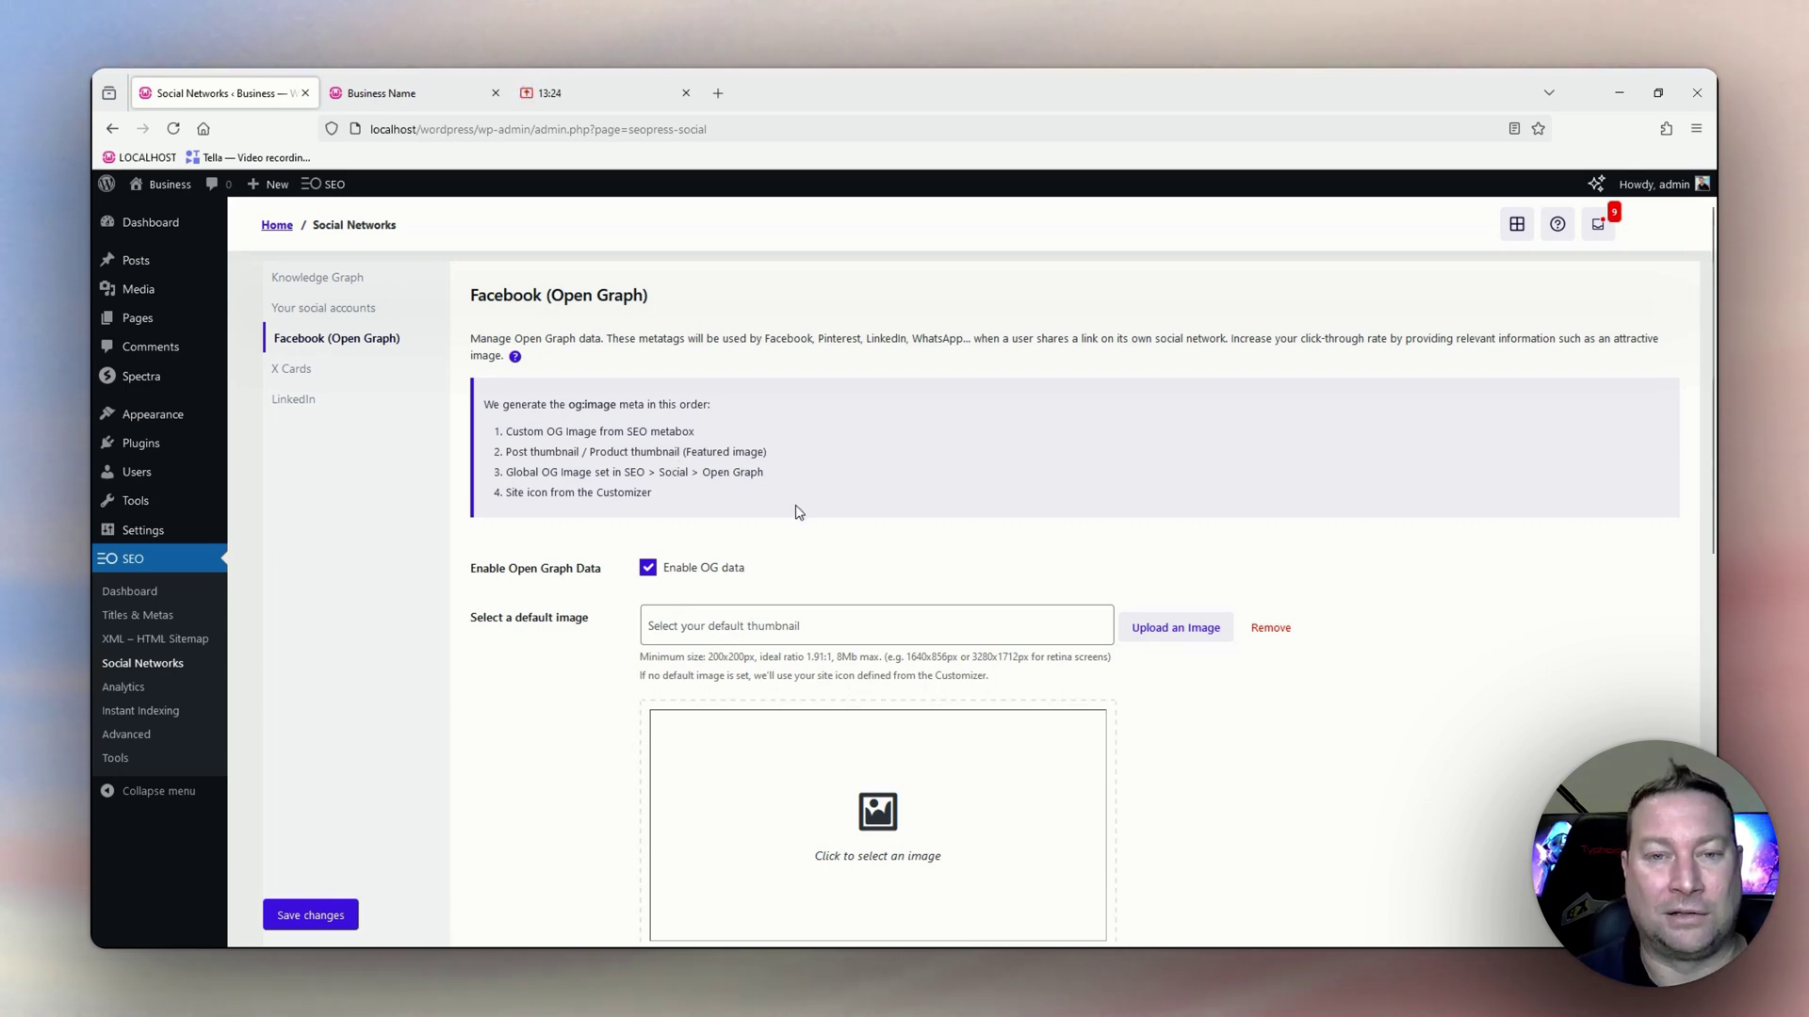
scroll(823, 500, "down", 2)
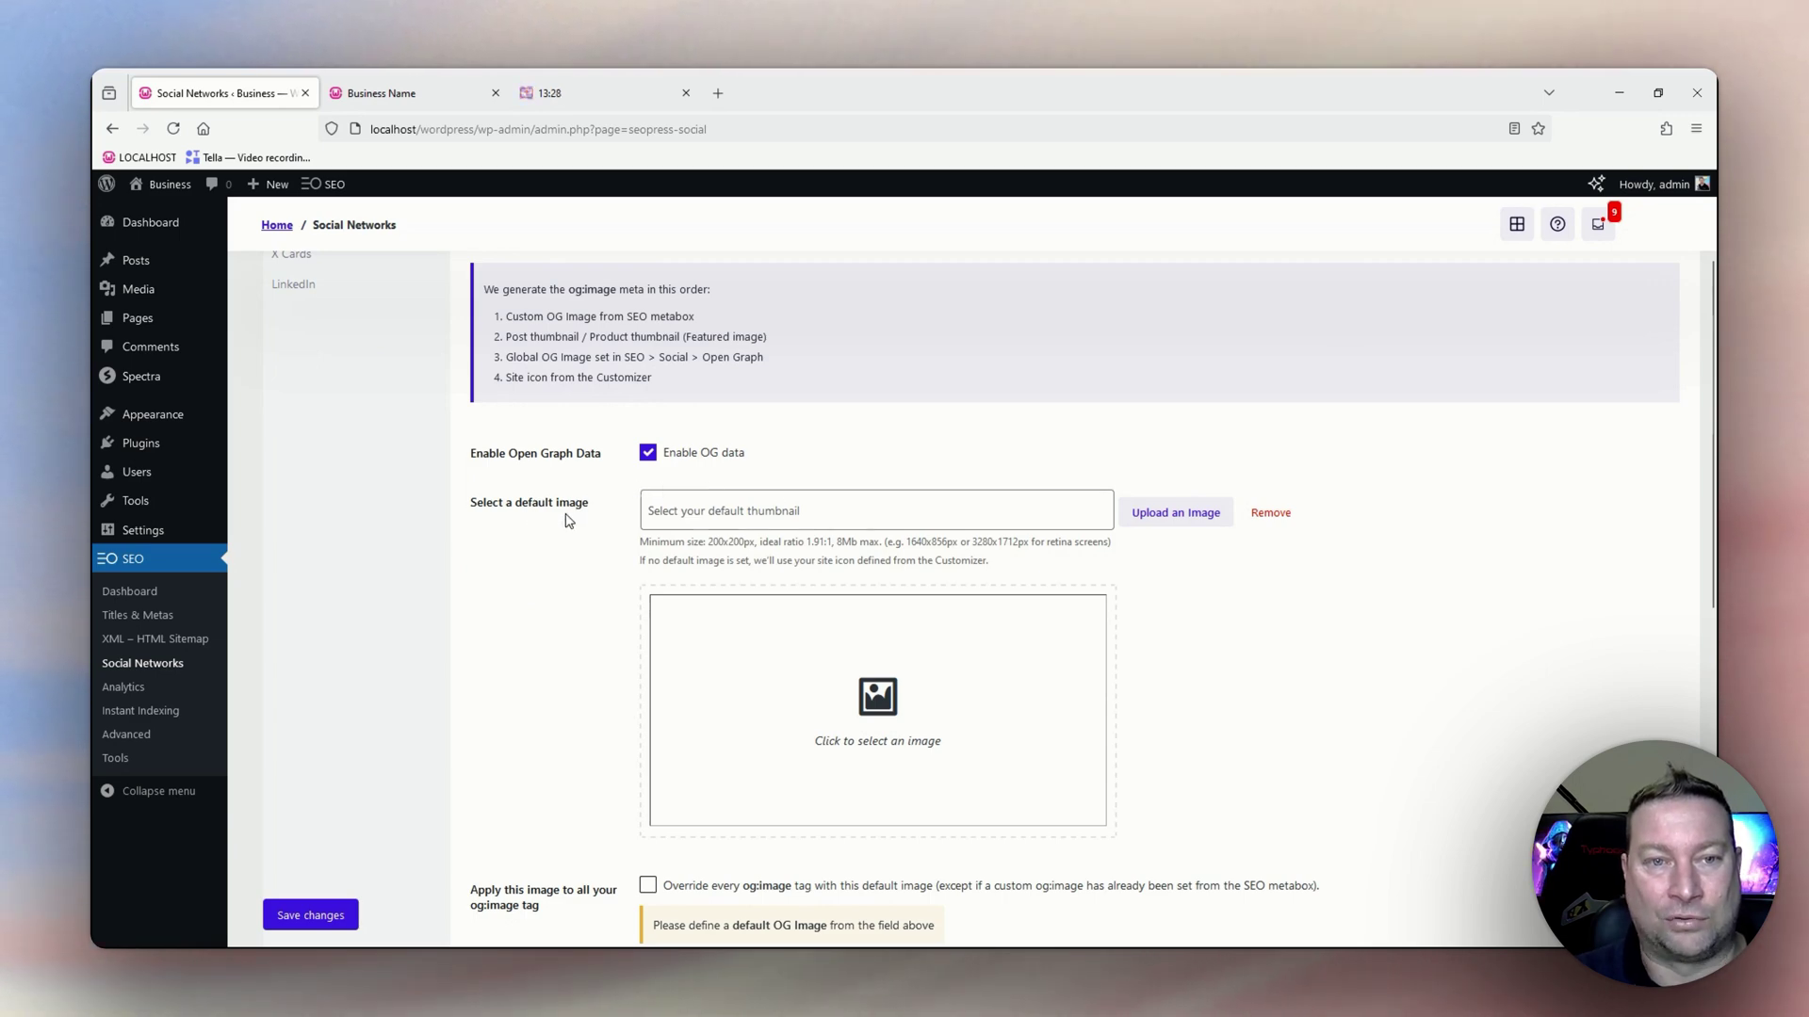
Choose team-img1.jpg from the Media Library as the default Open Graph image.
left_click(1175, 512)
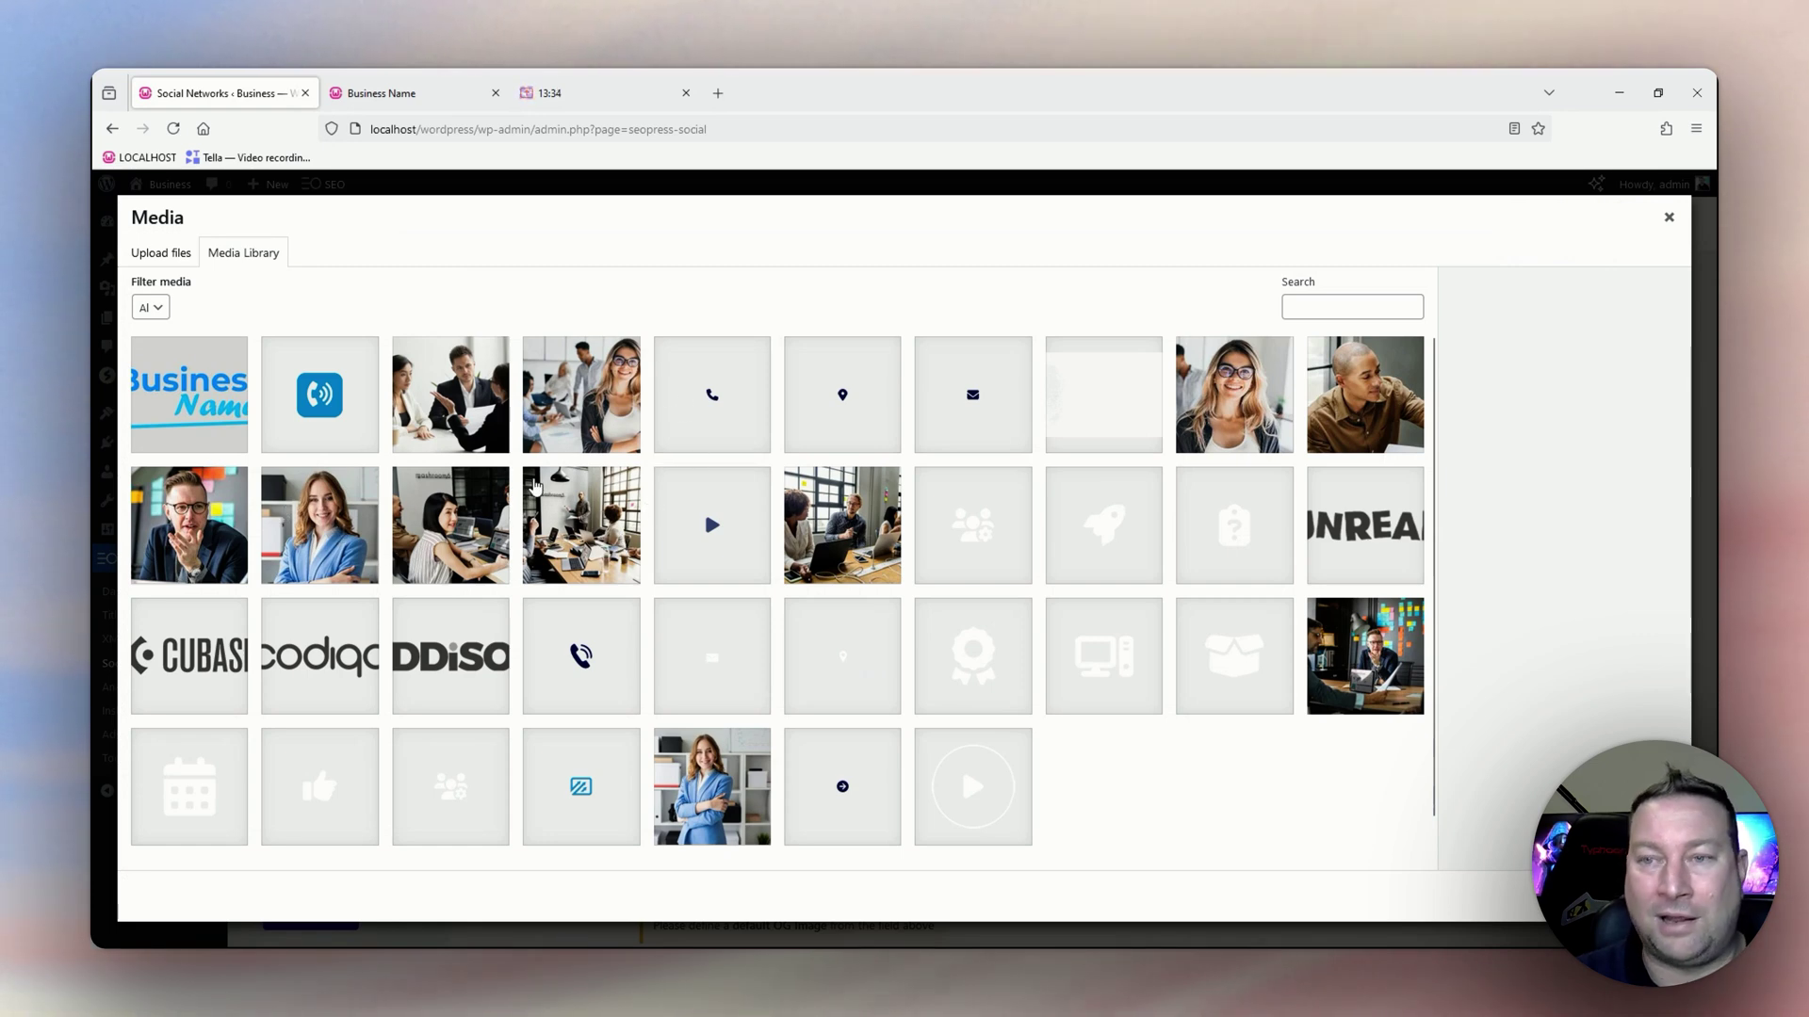
left_click(240, 544)
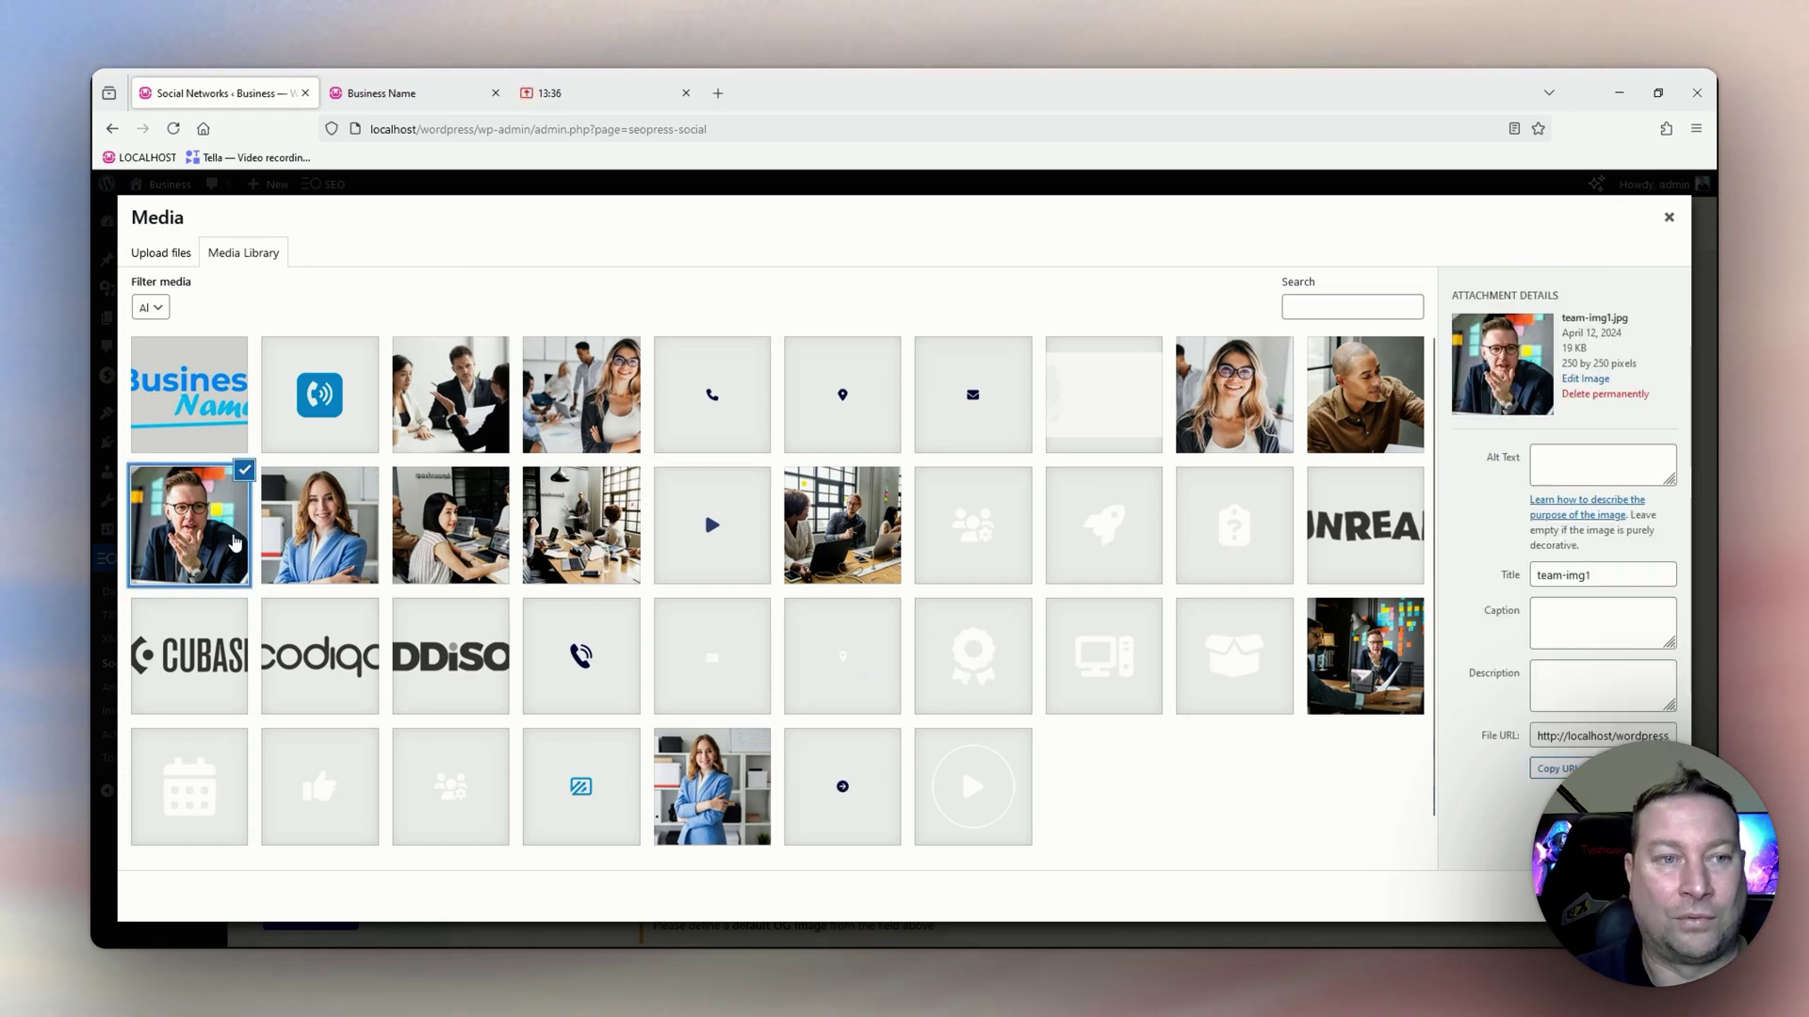
left_click(1650, 896)
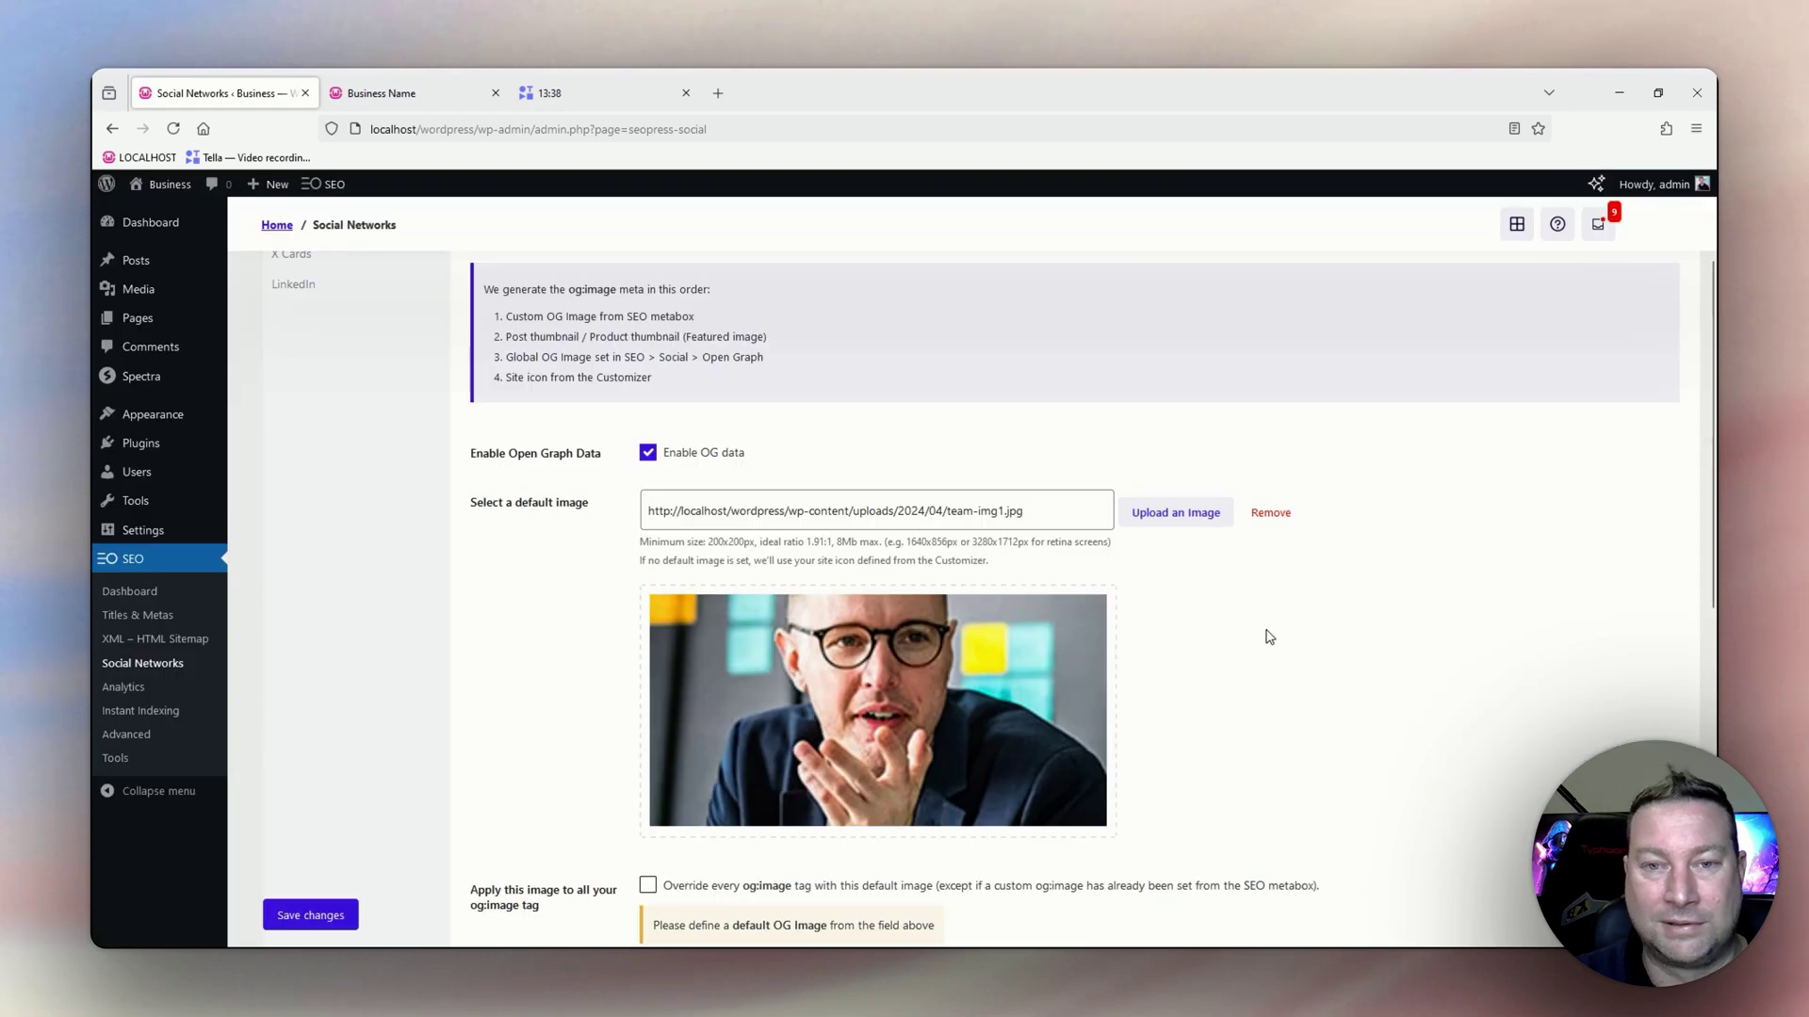
scroll(928, 697, "down", 4)
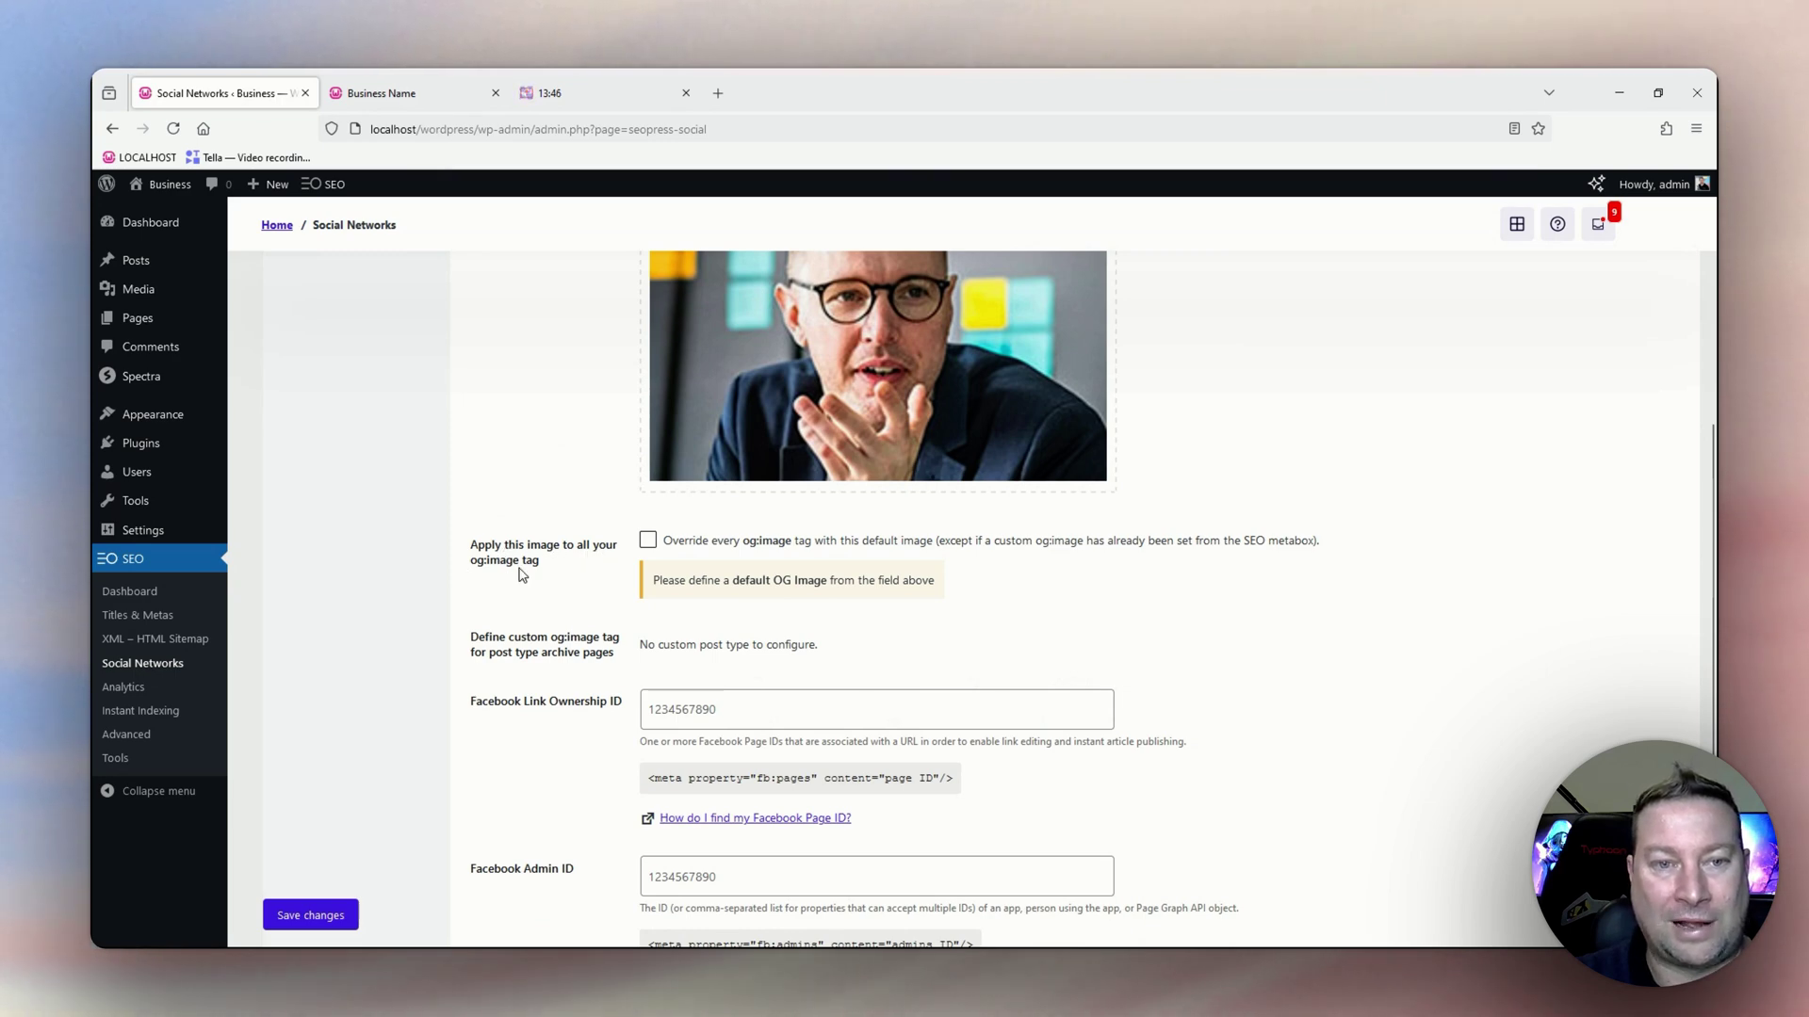
scroll(665, 558, "up", 1)
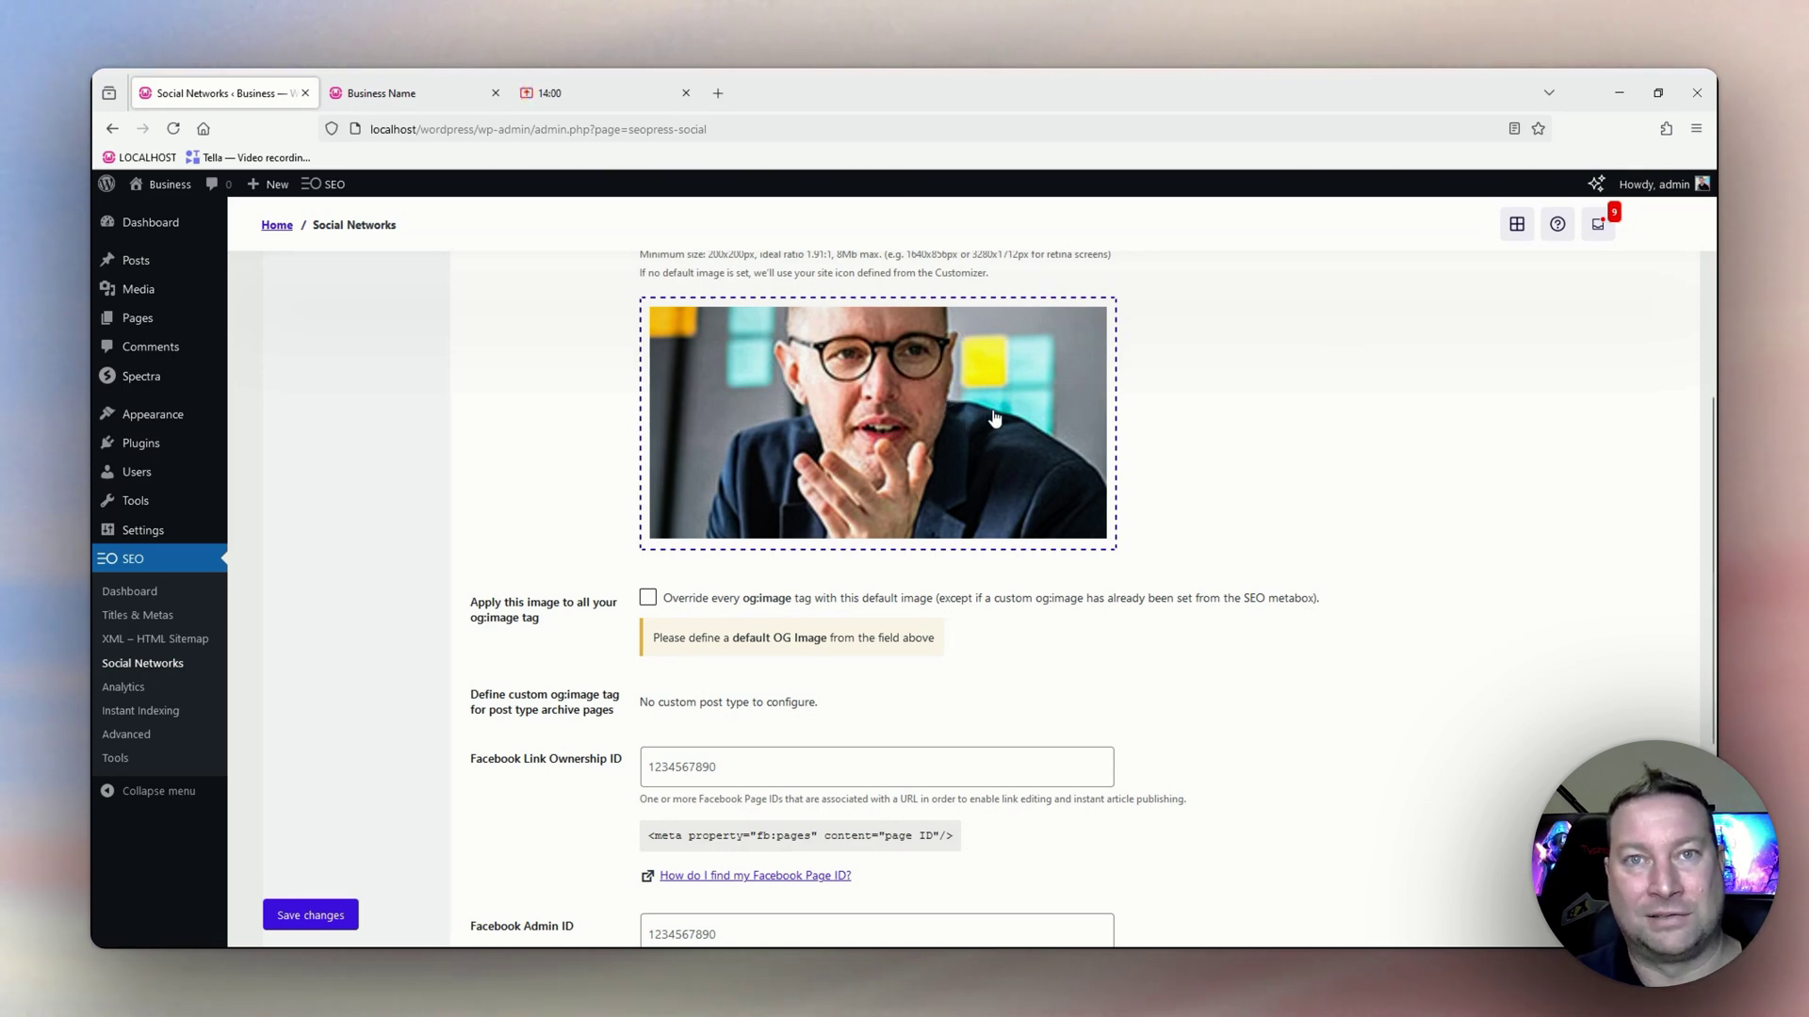
scroll(801, 523, "down", 3)
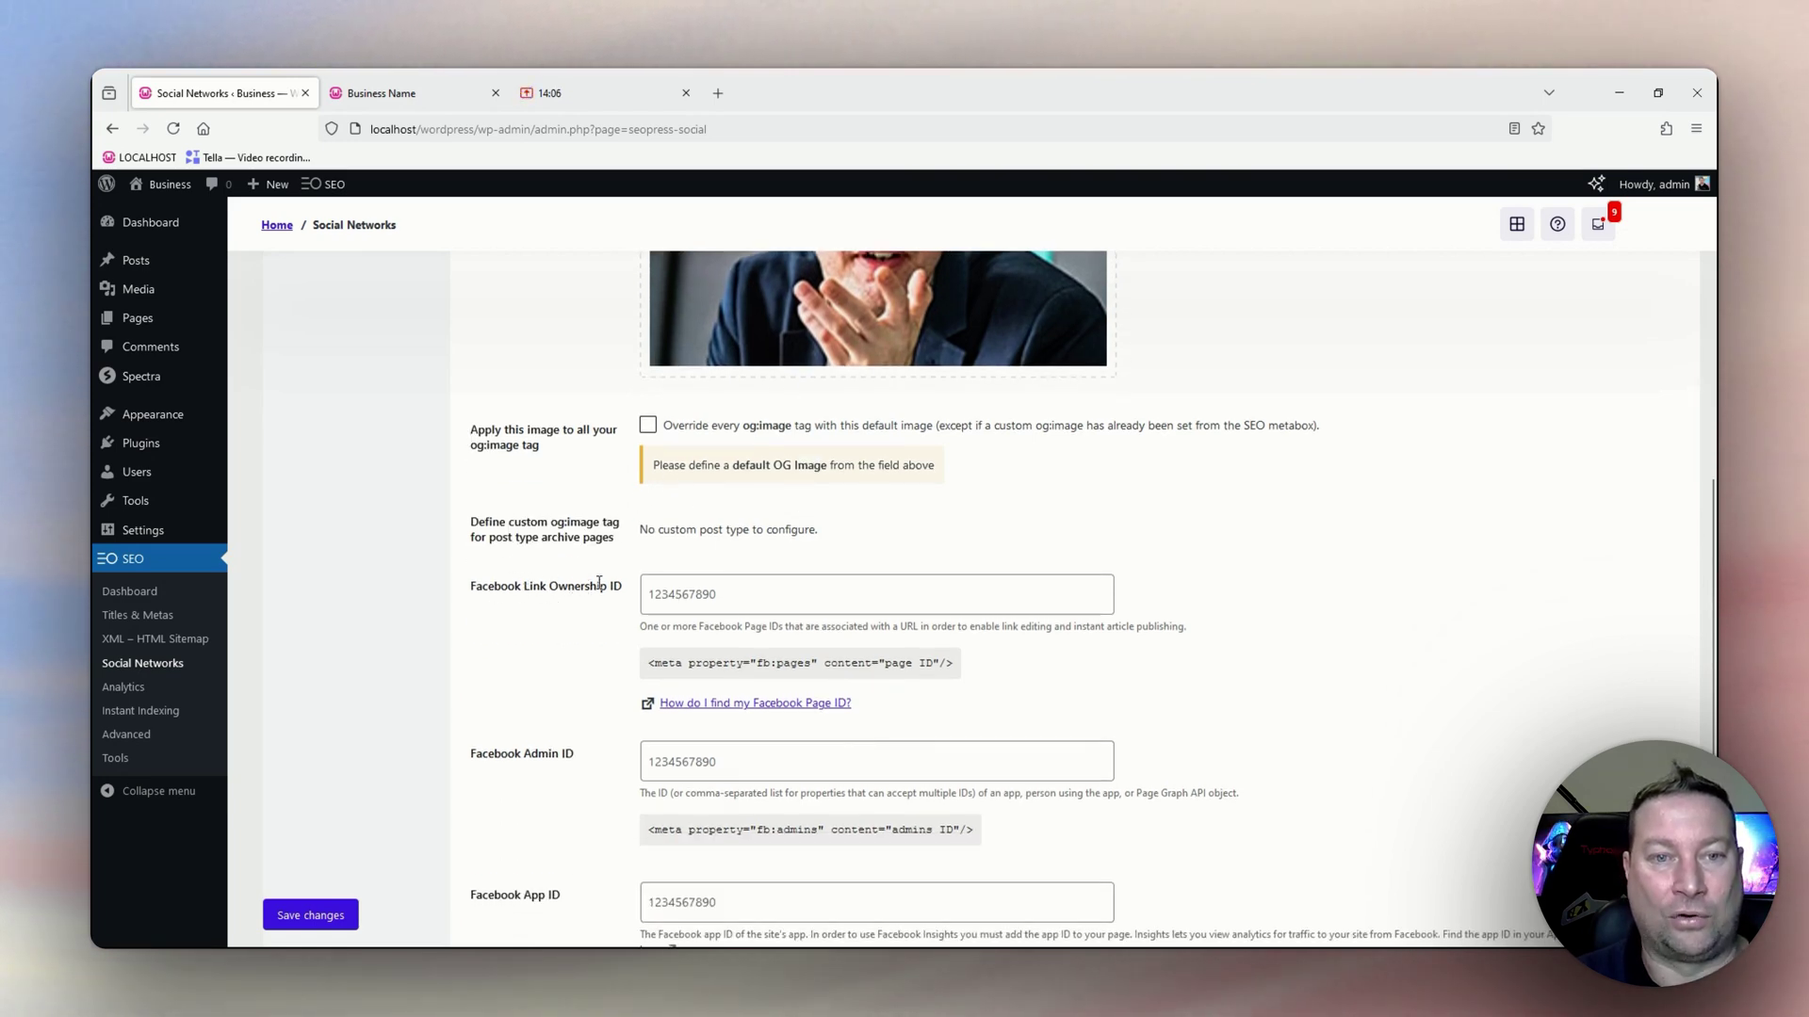
left_click(693, 589)
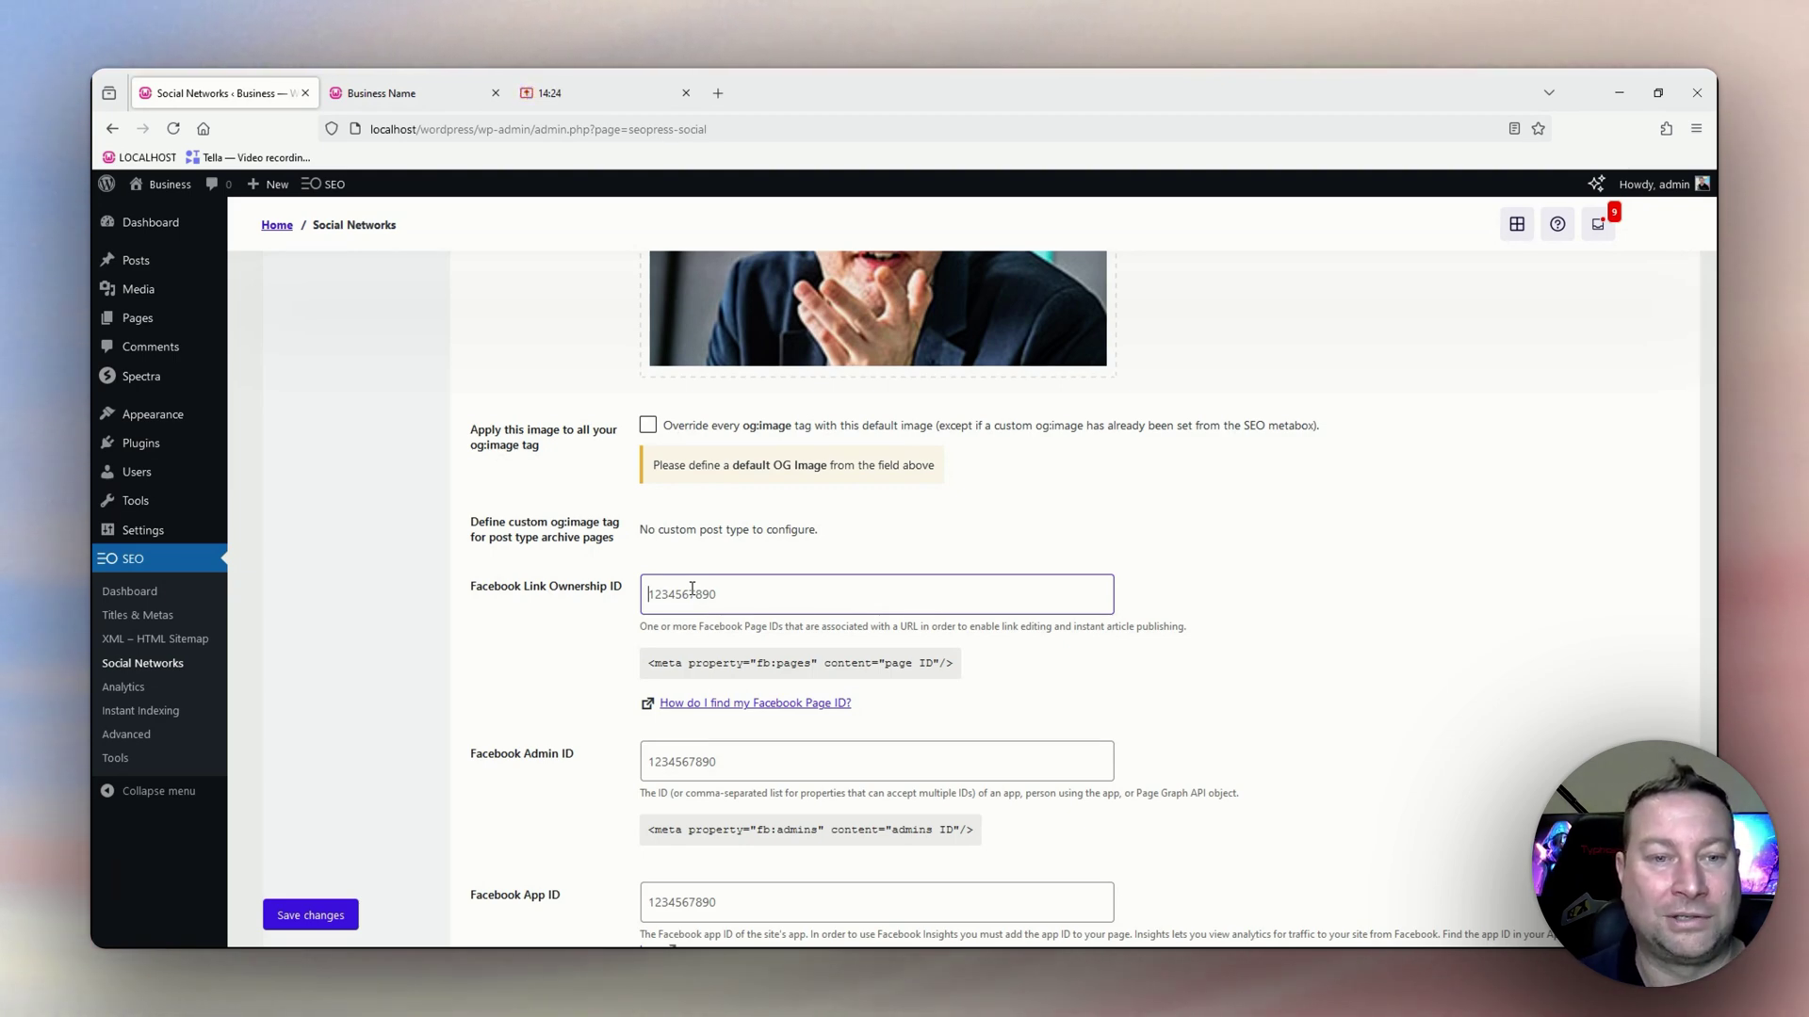
scroll(537, 733, "down", 1)
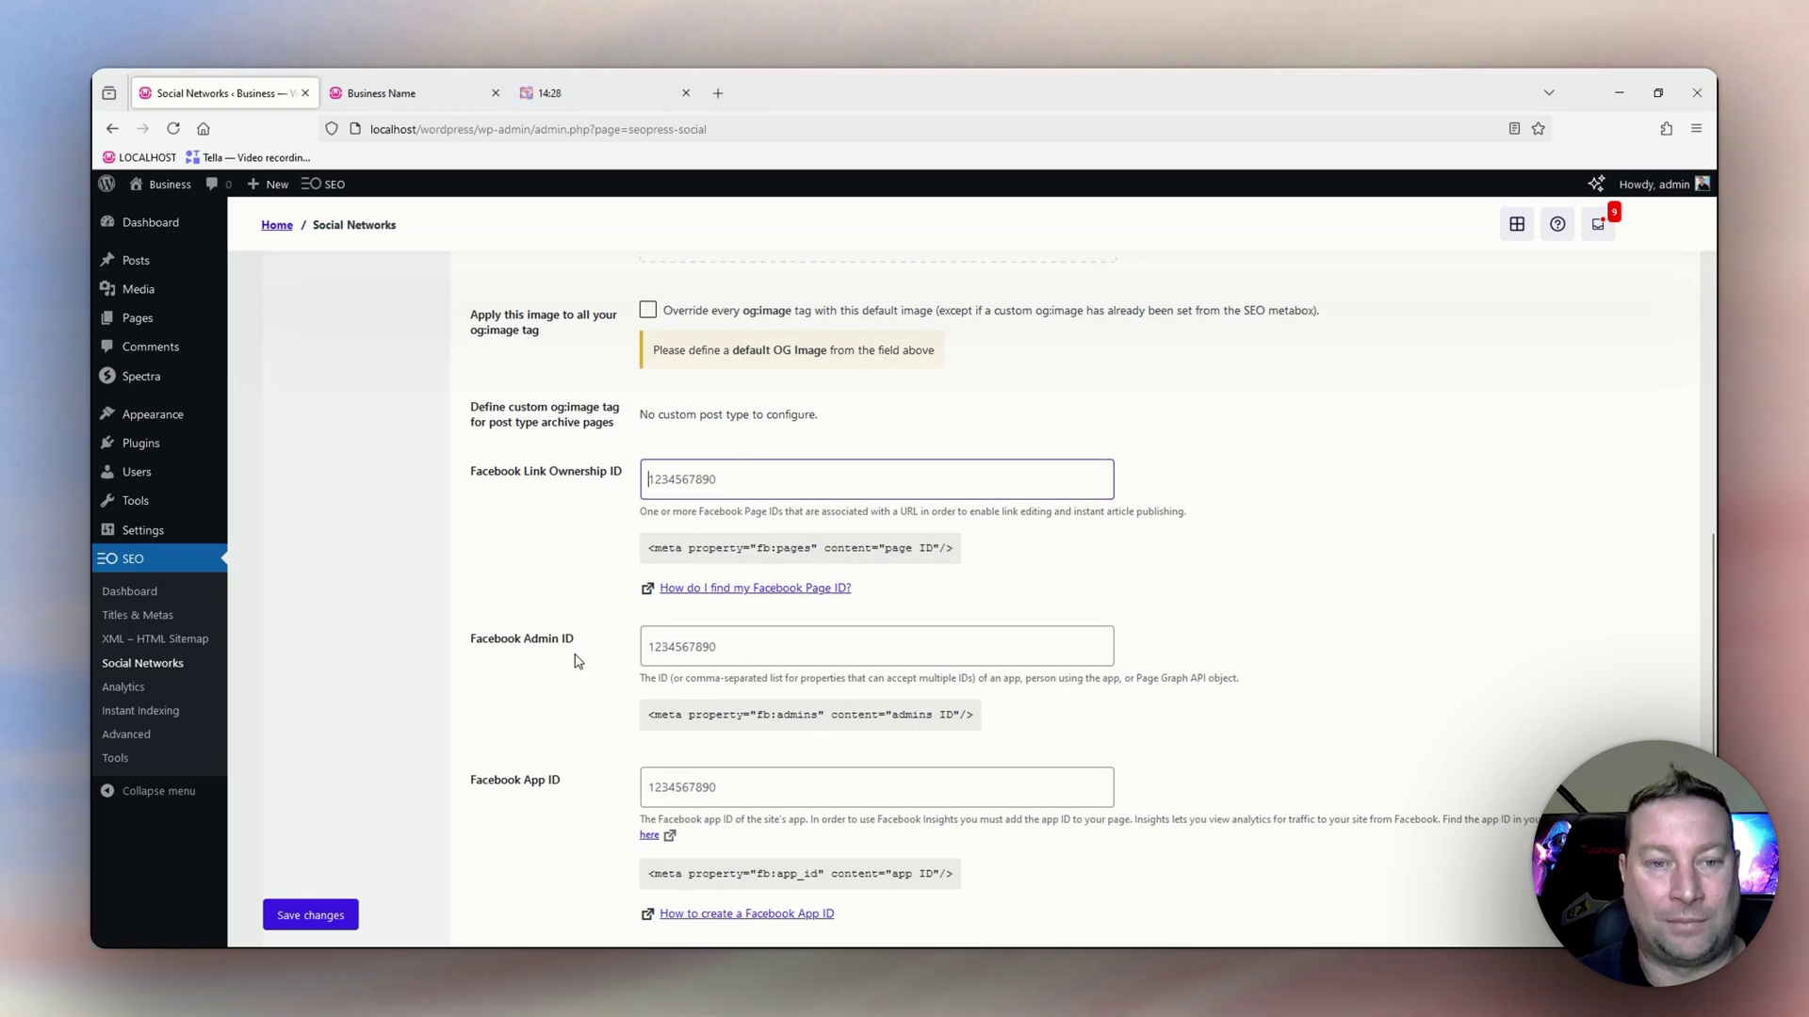
scroll(547, 683, "down", 1)
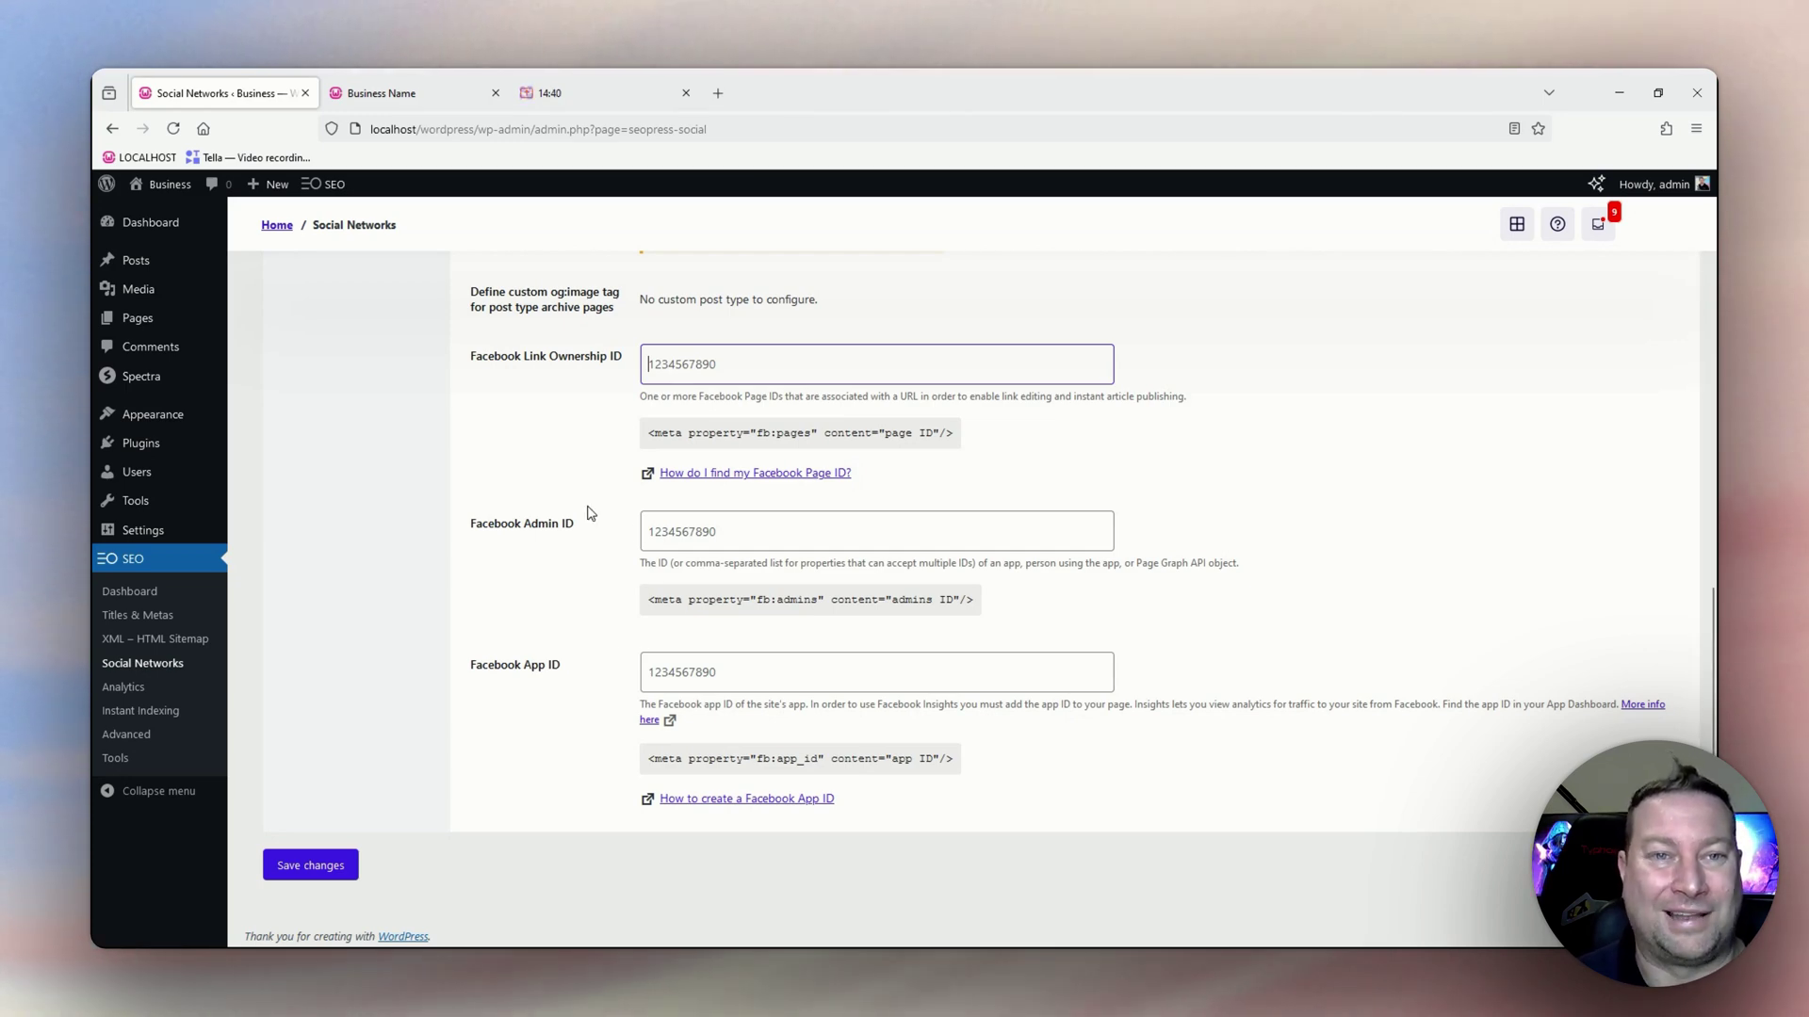
scroll(586, 513, "up", 2)
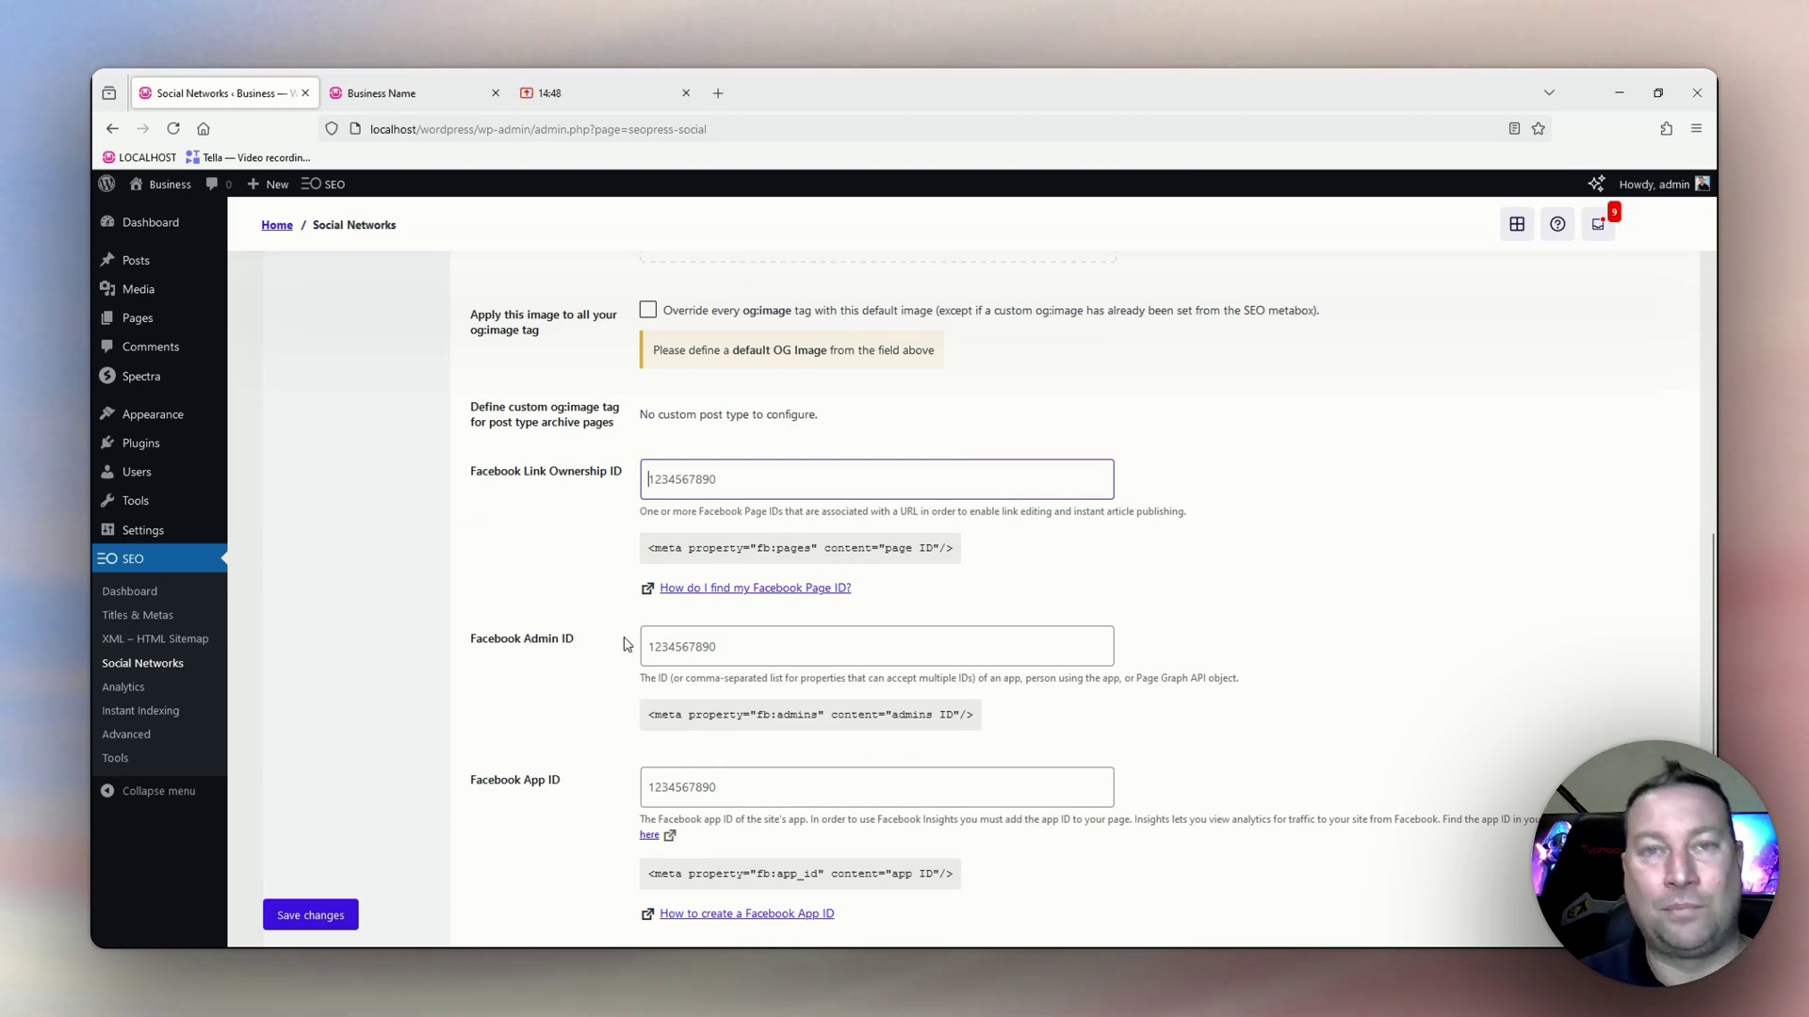
scroll(674, 546, "up", 5)
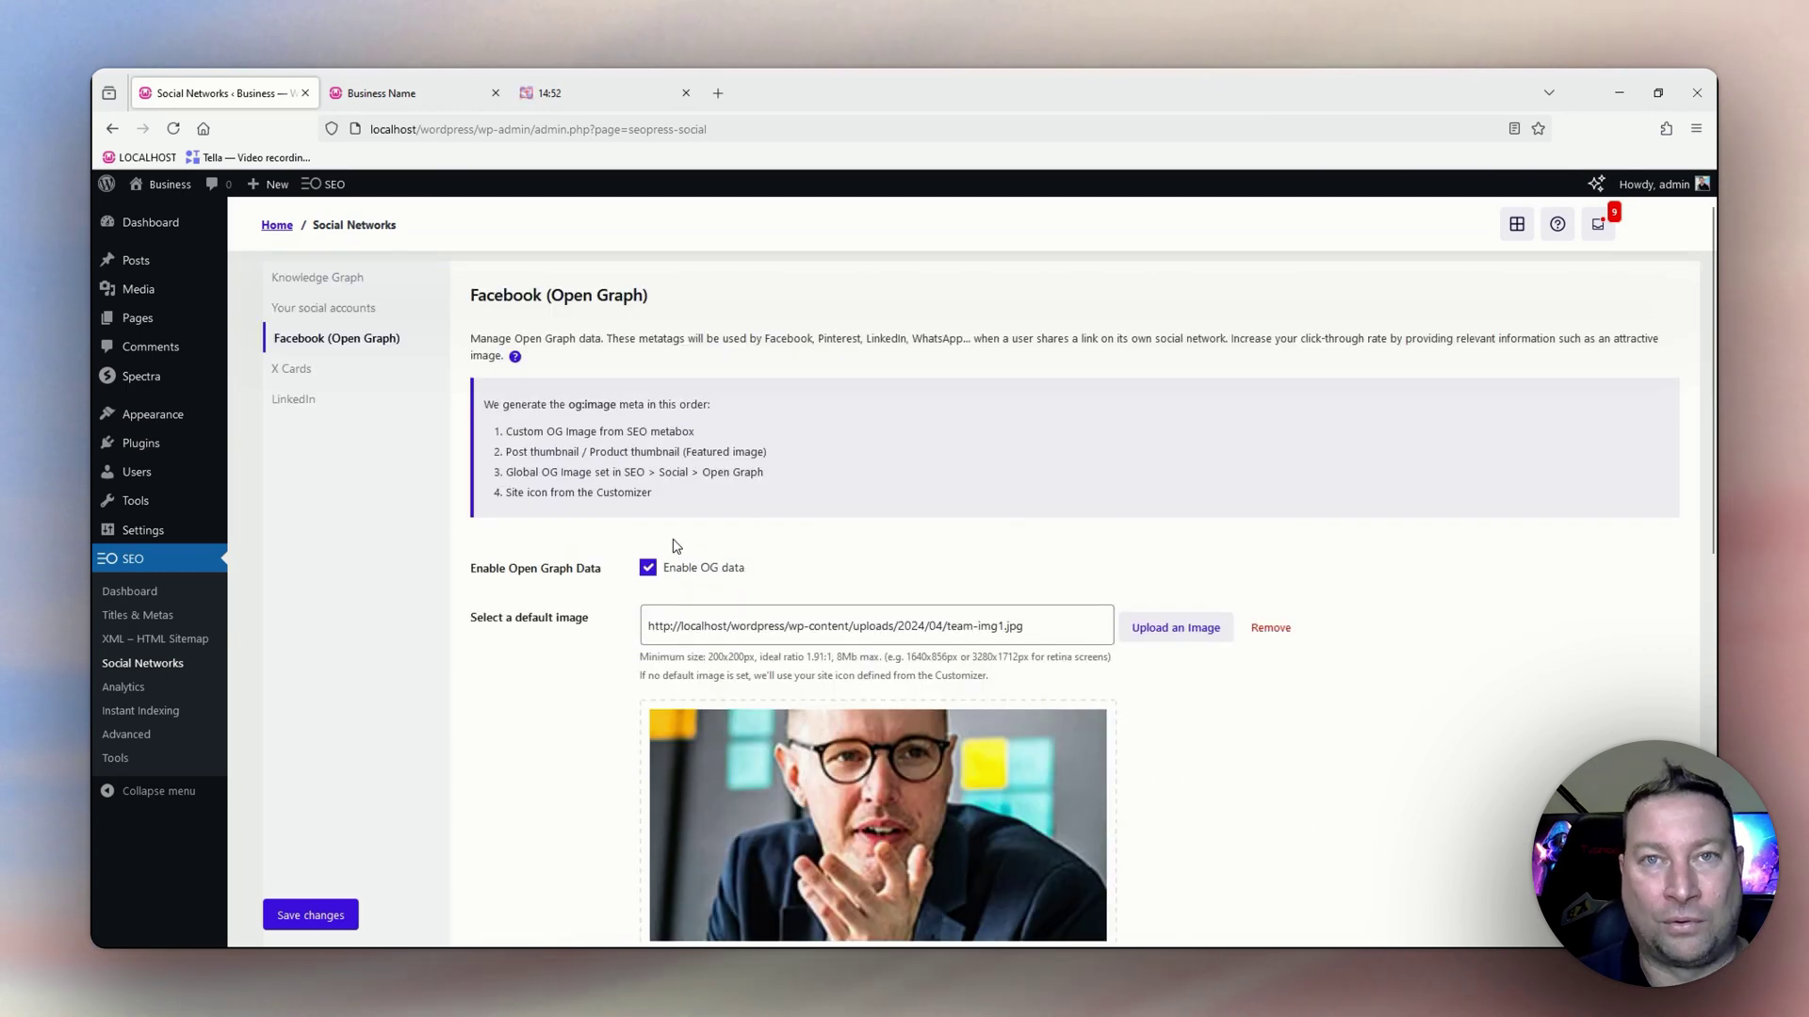
Switch to the X Cards tab and scroll down to the empty Default X Image setting.
left_click(295, 377)
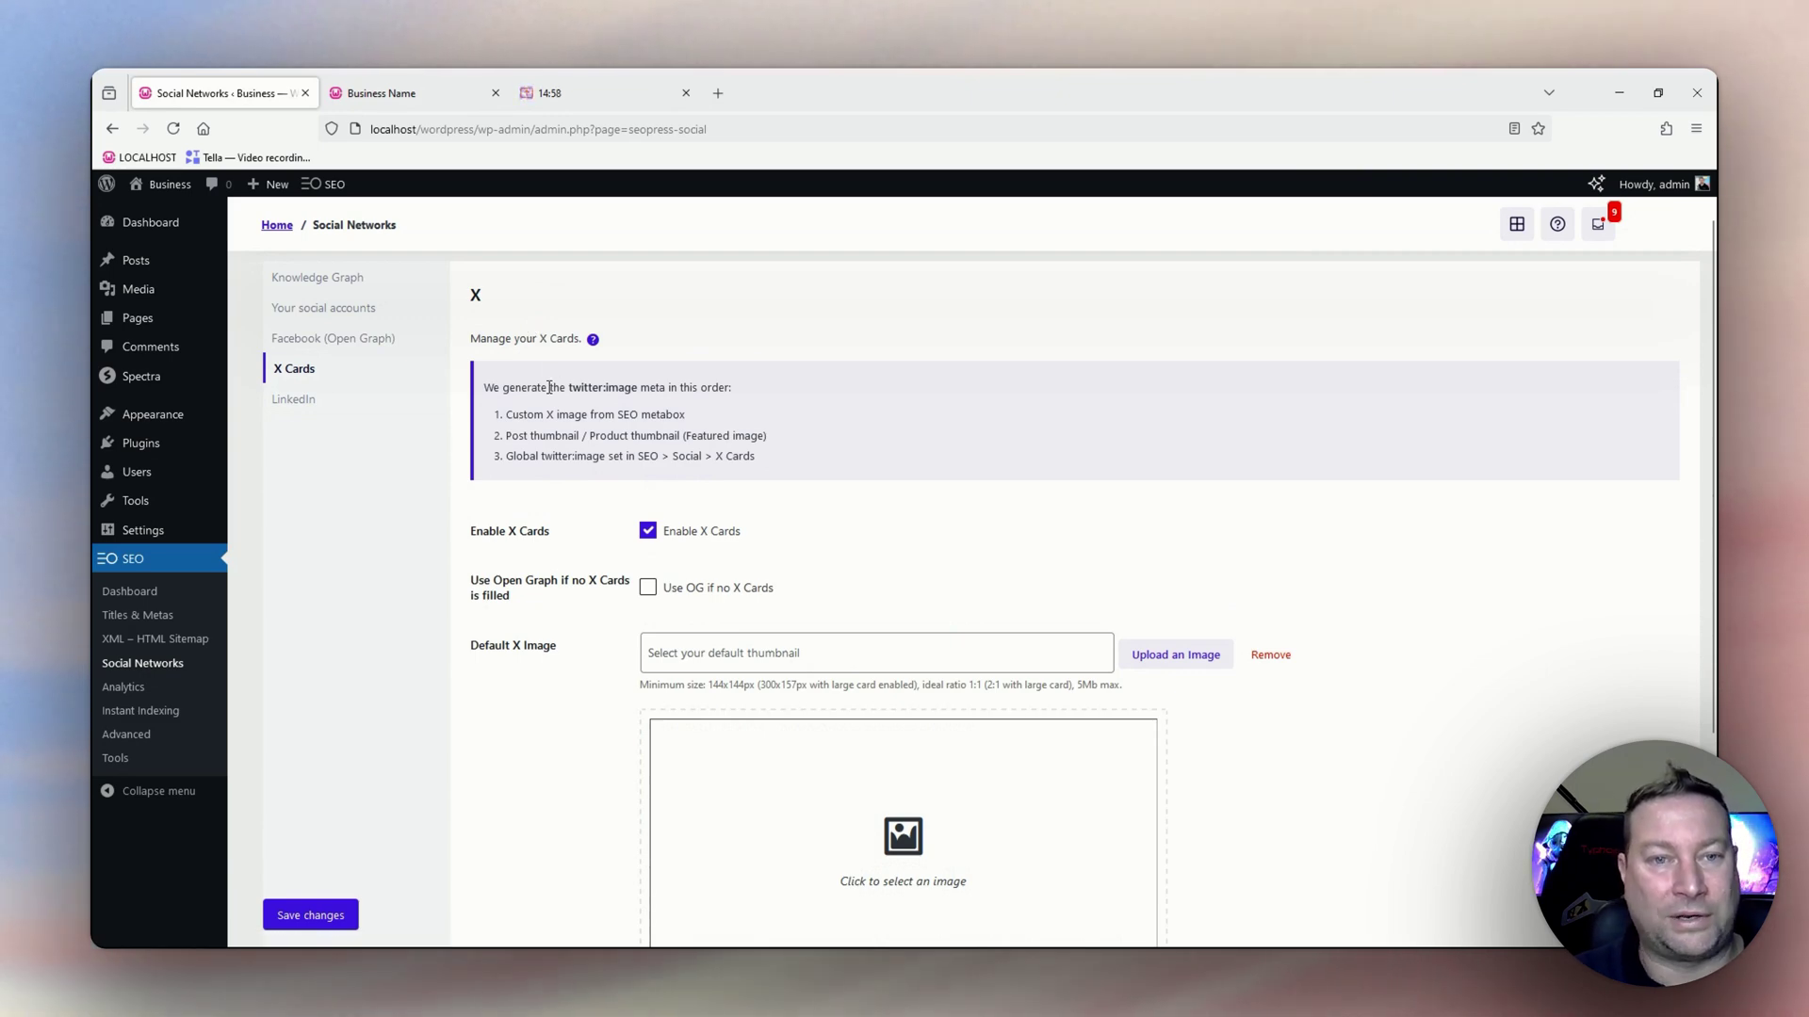
scroll(546, 386, "down", 1)
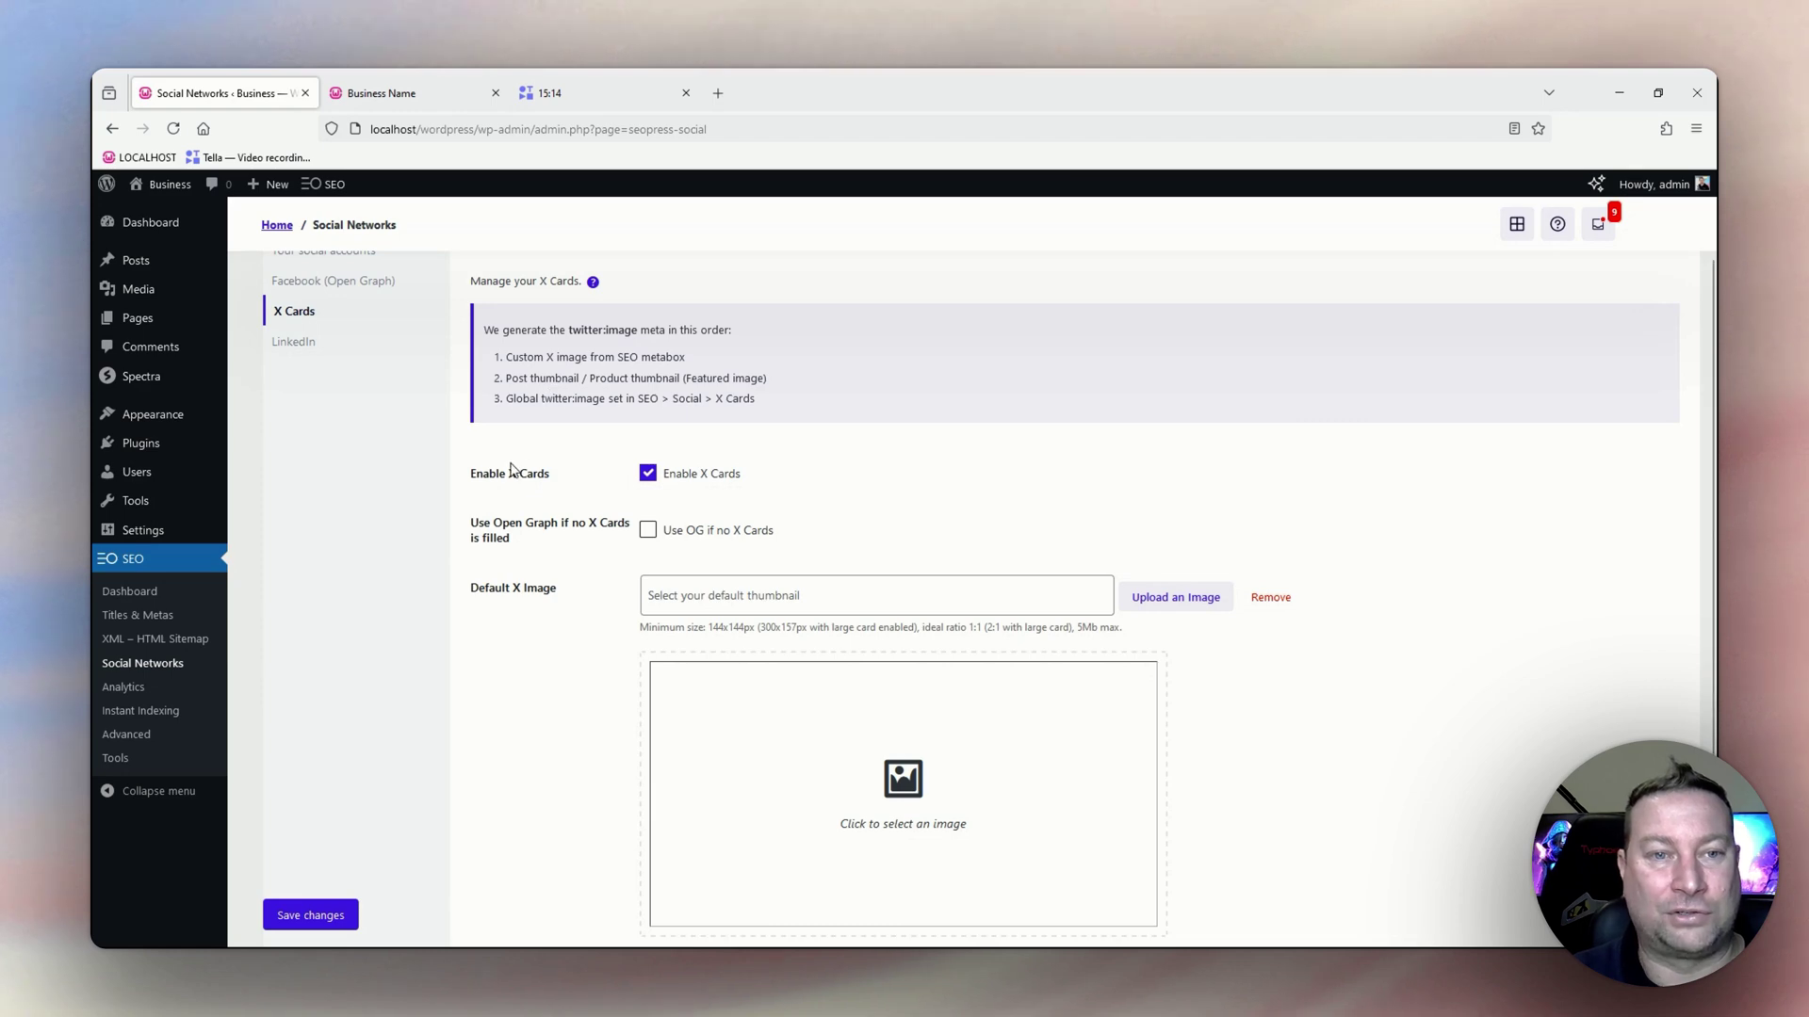
scroll(566, 499, "down", 3)
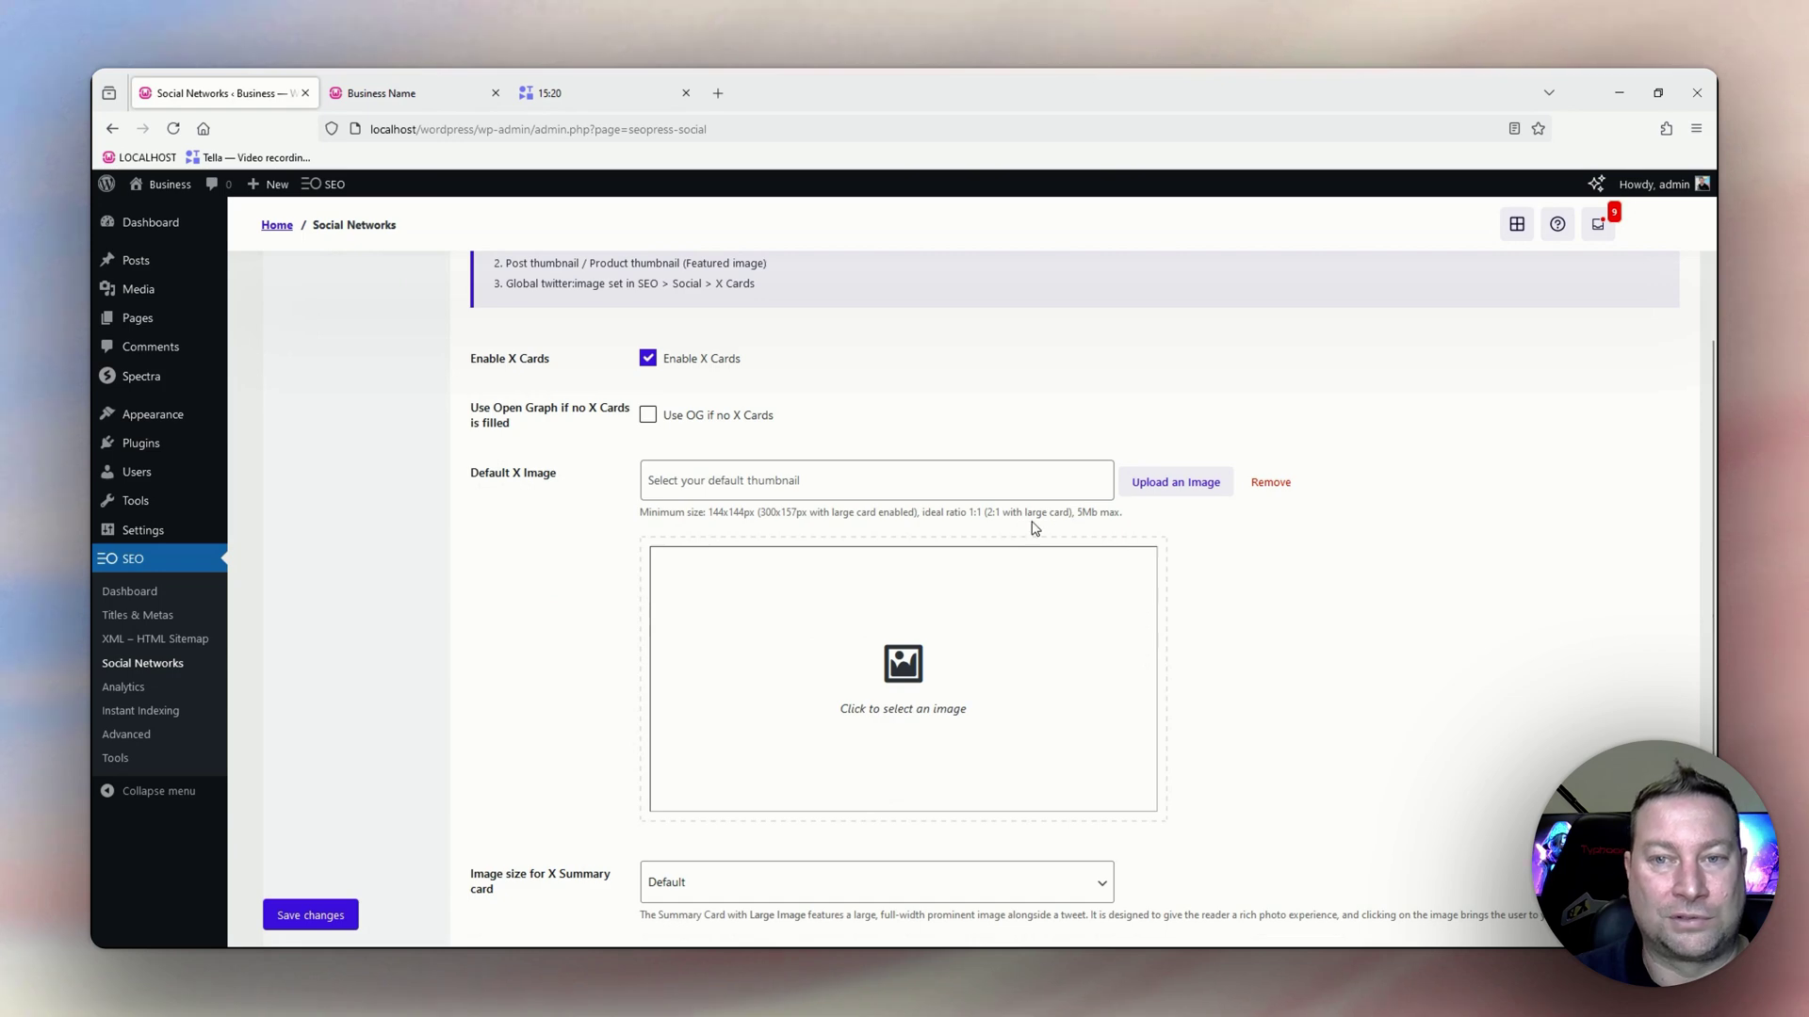
Pick the project-img1 office photo from the Media Library as default X image, then save.
left_click(1168, 481)
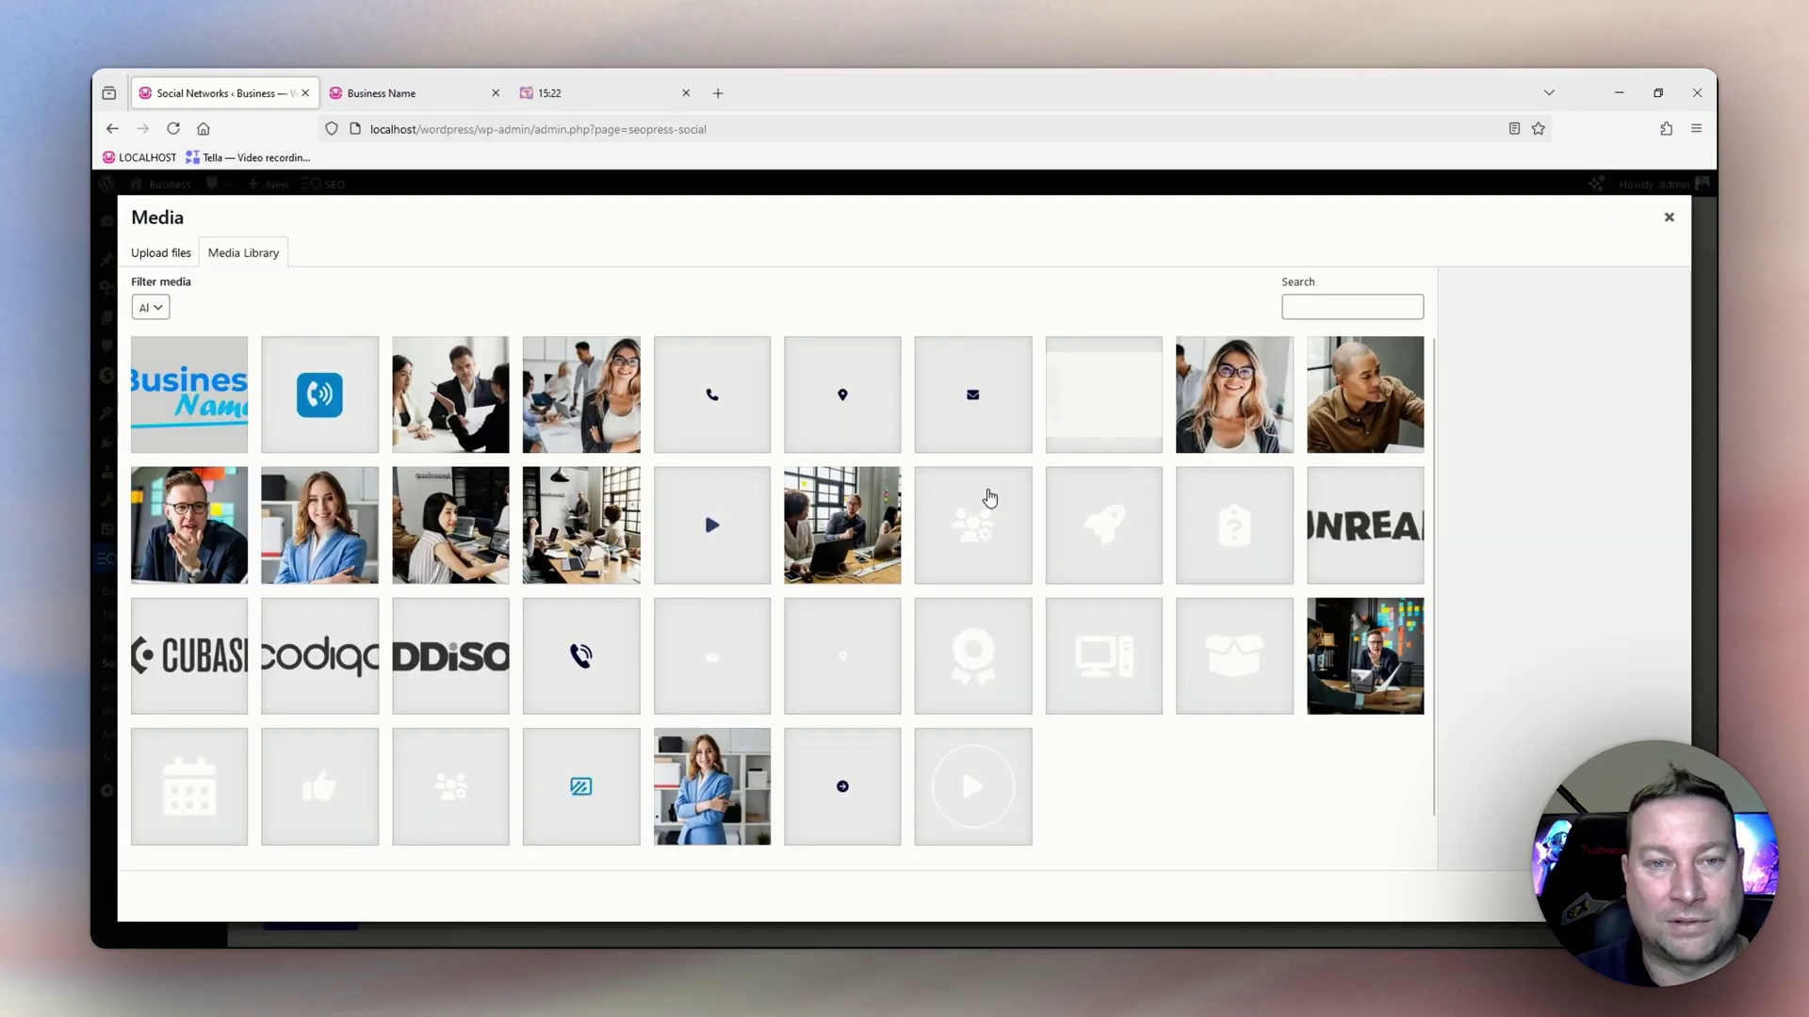
left_click(890, 509)
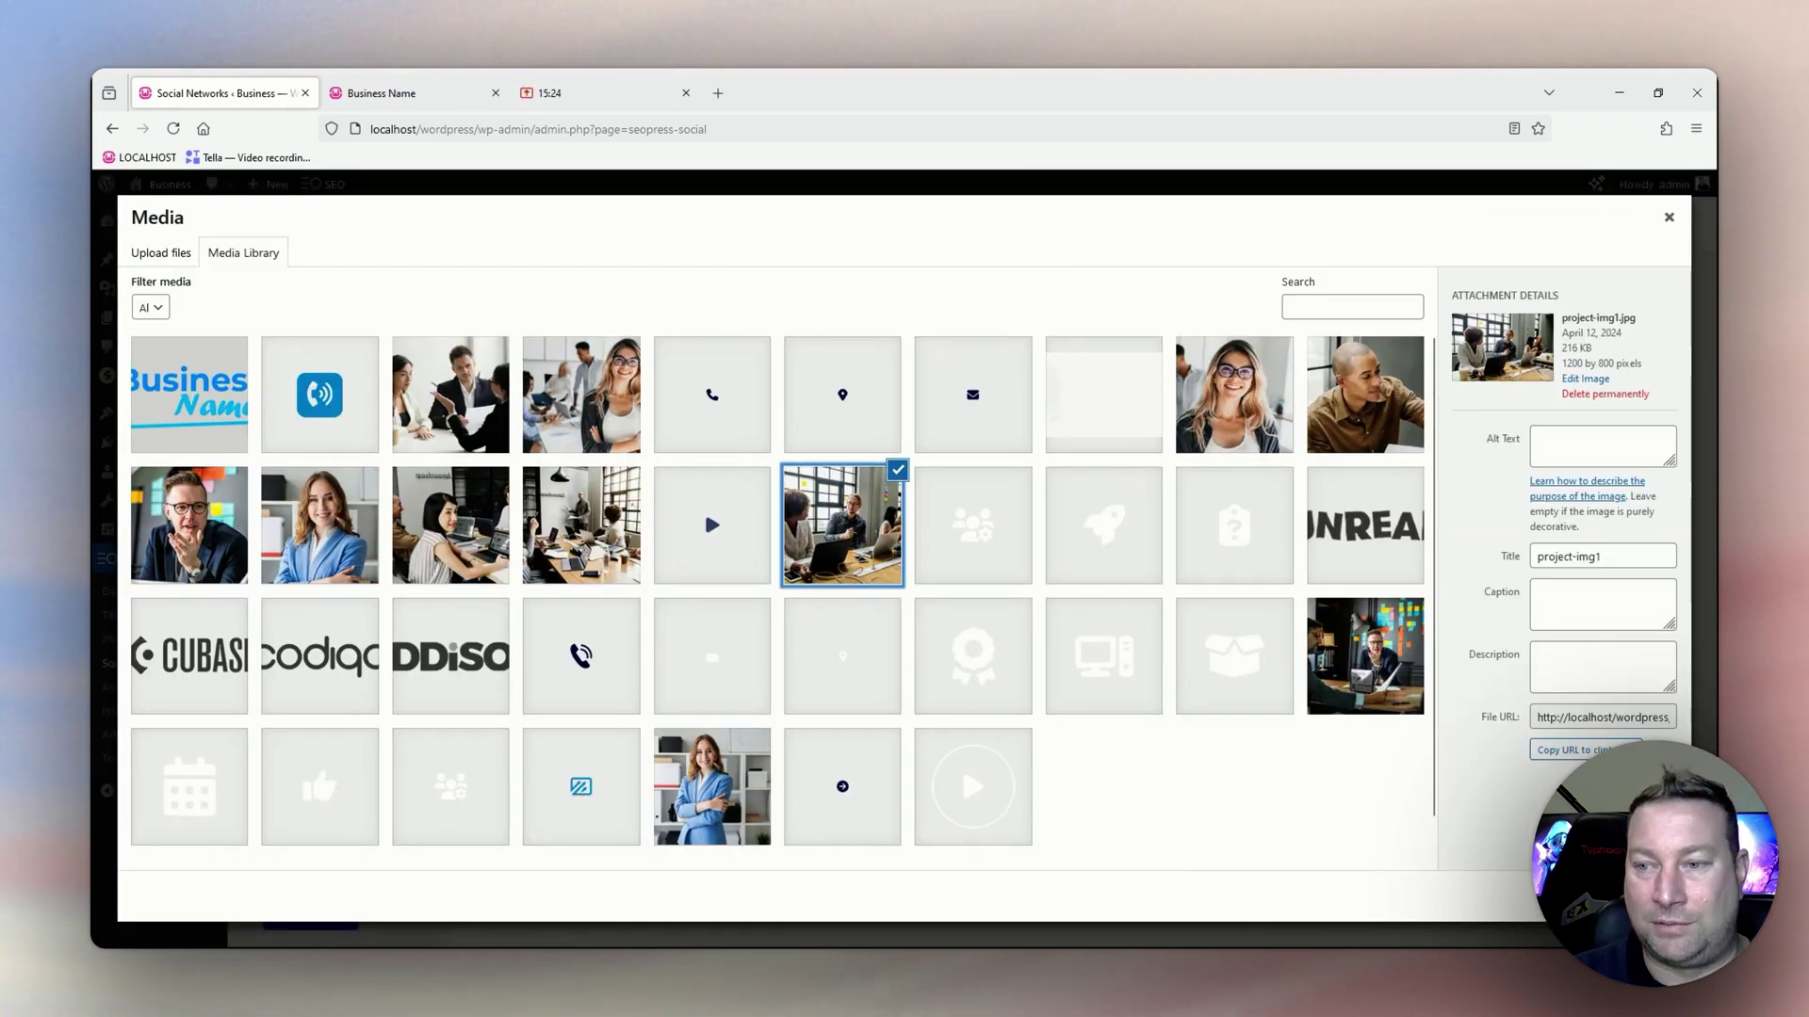
left_click(1645, 896)
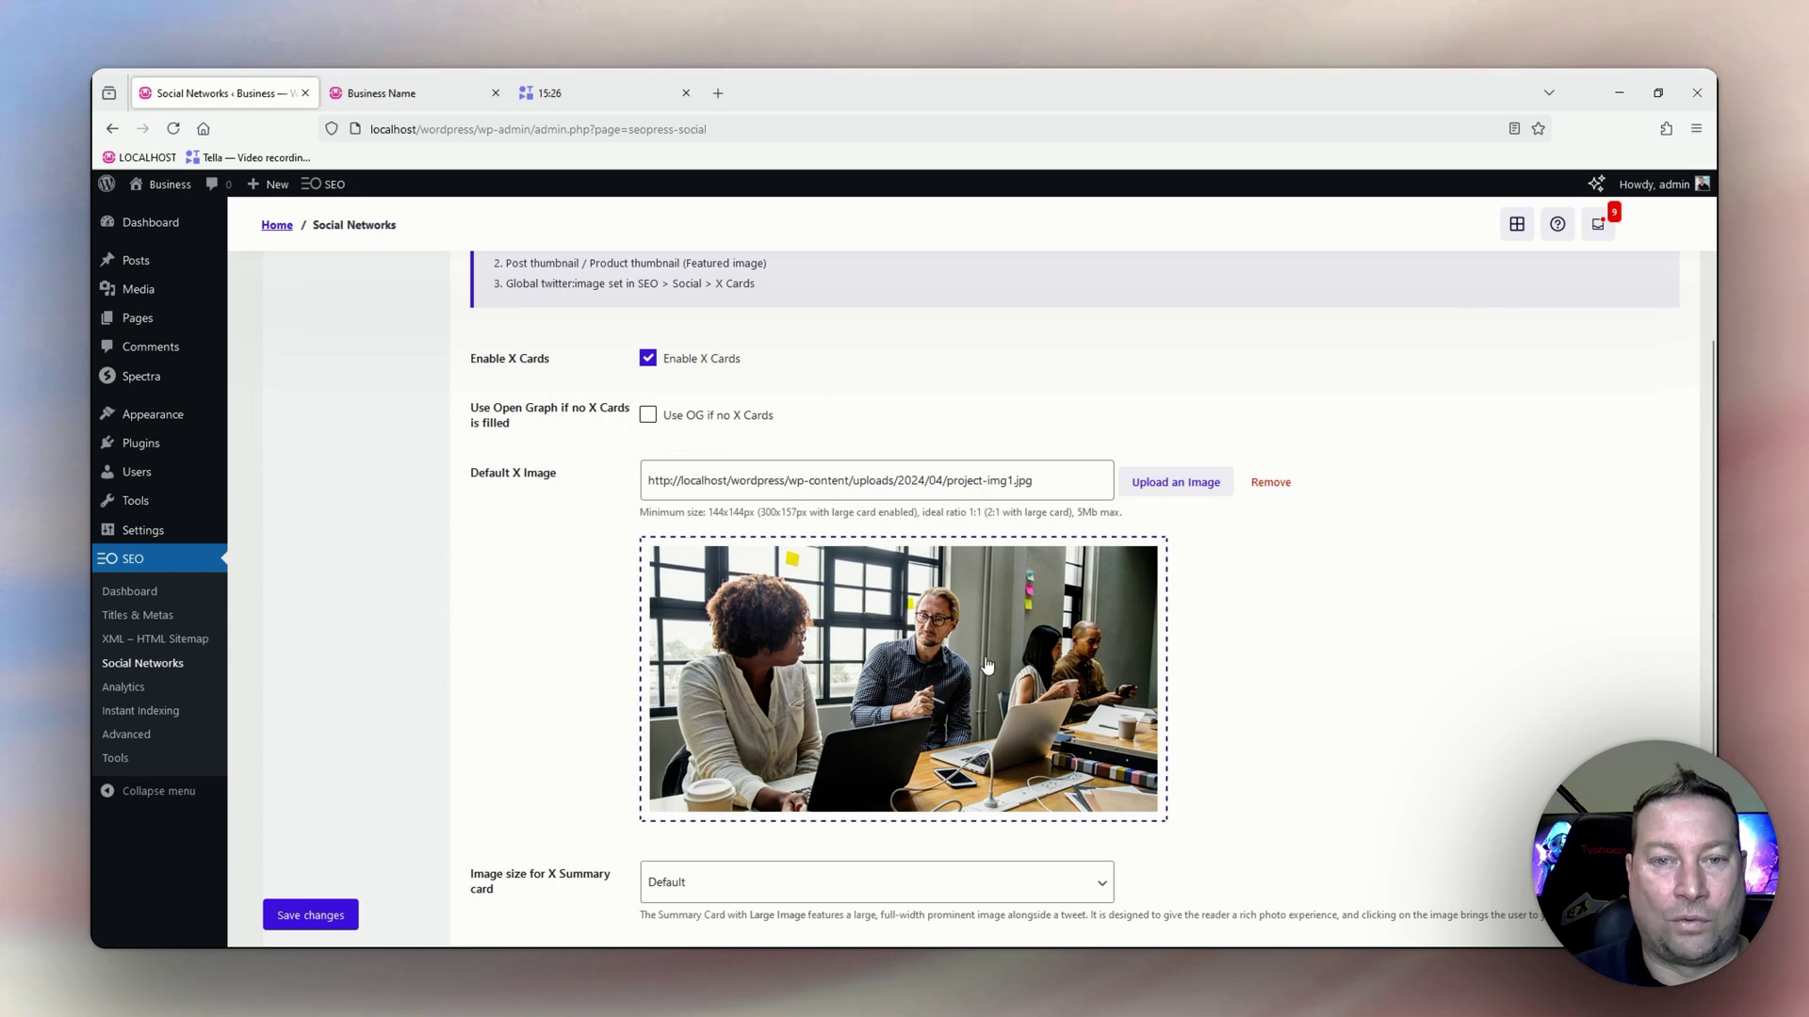
scroll(1267, 645, "down", 2)
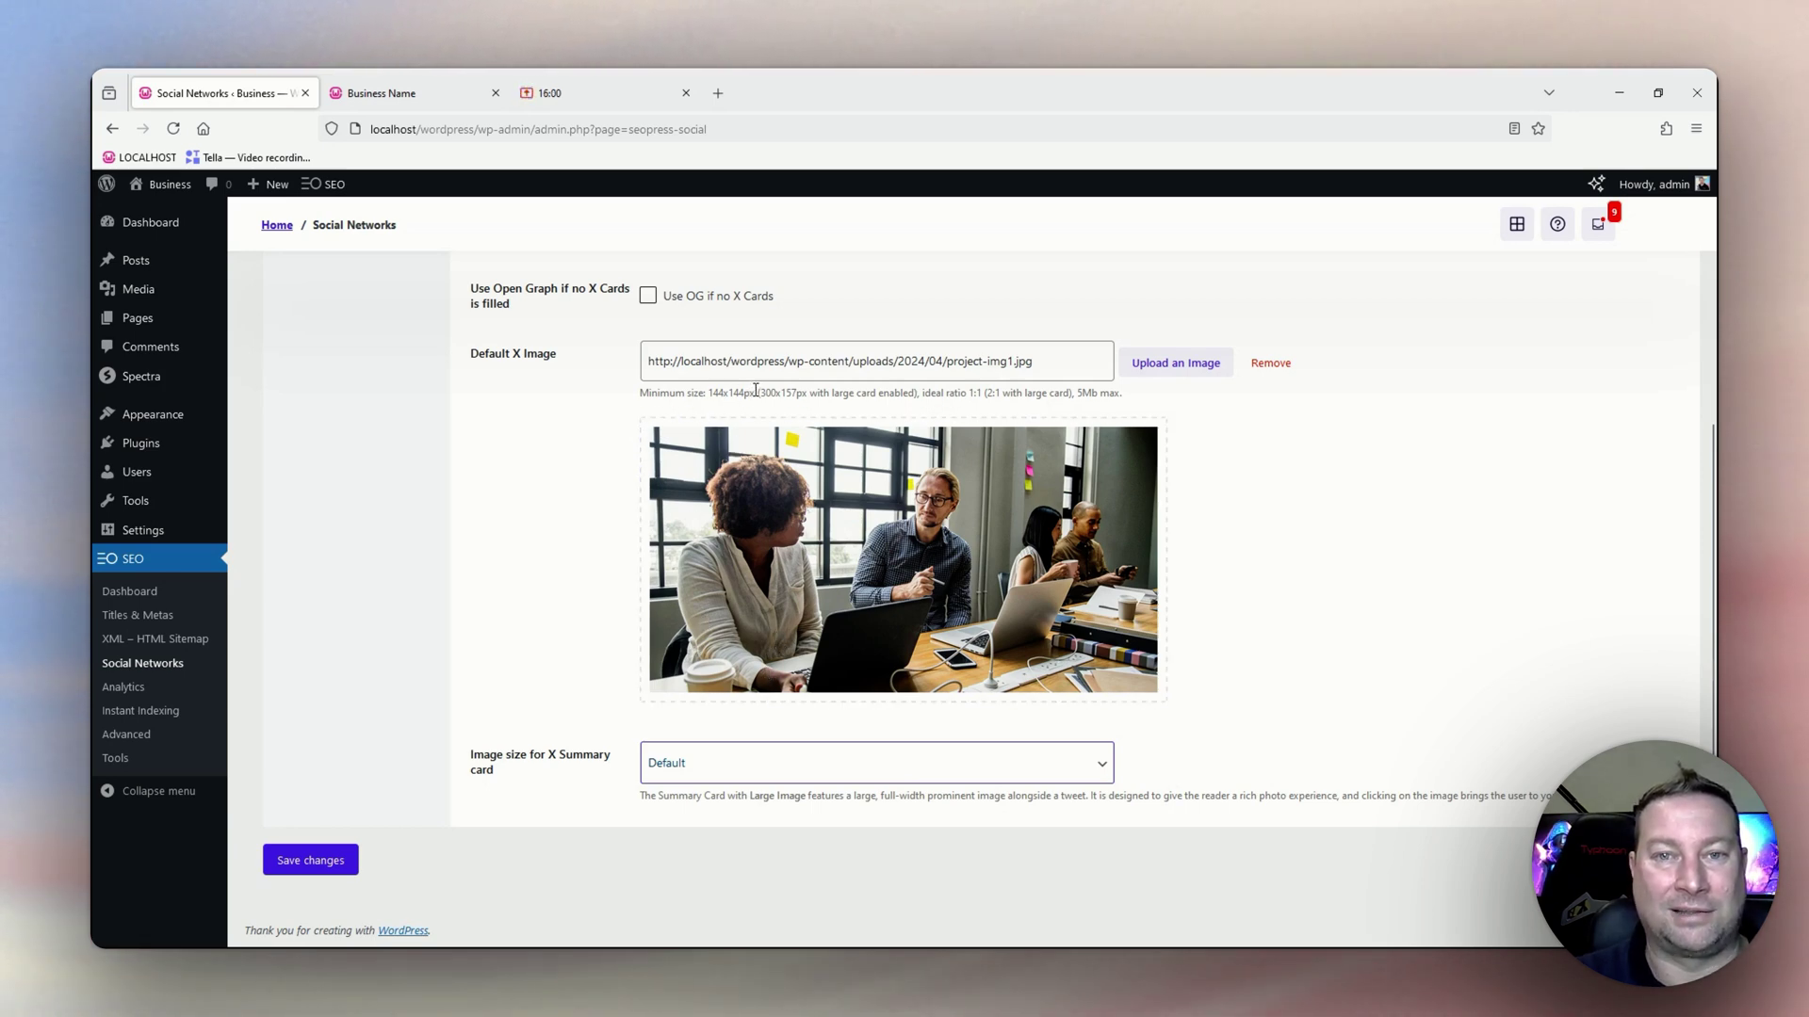
scroll(812, 506, "up", 1)
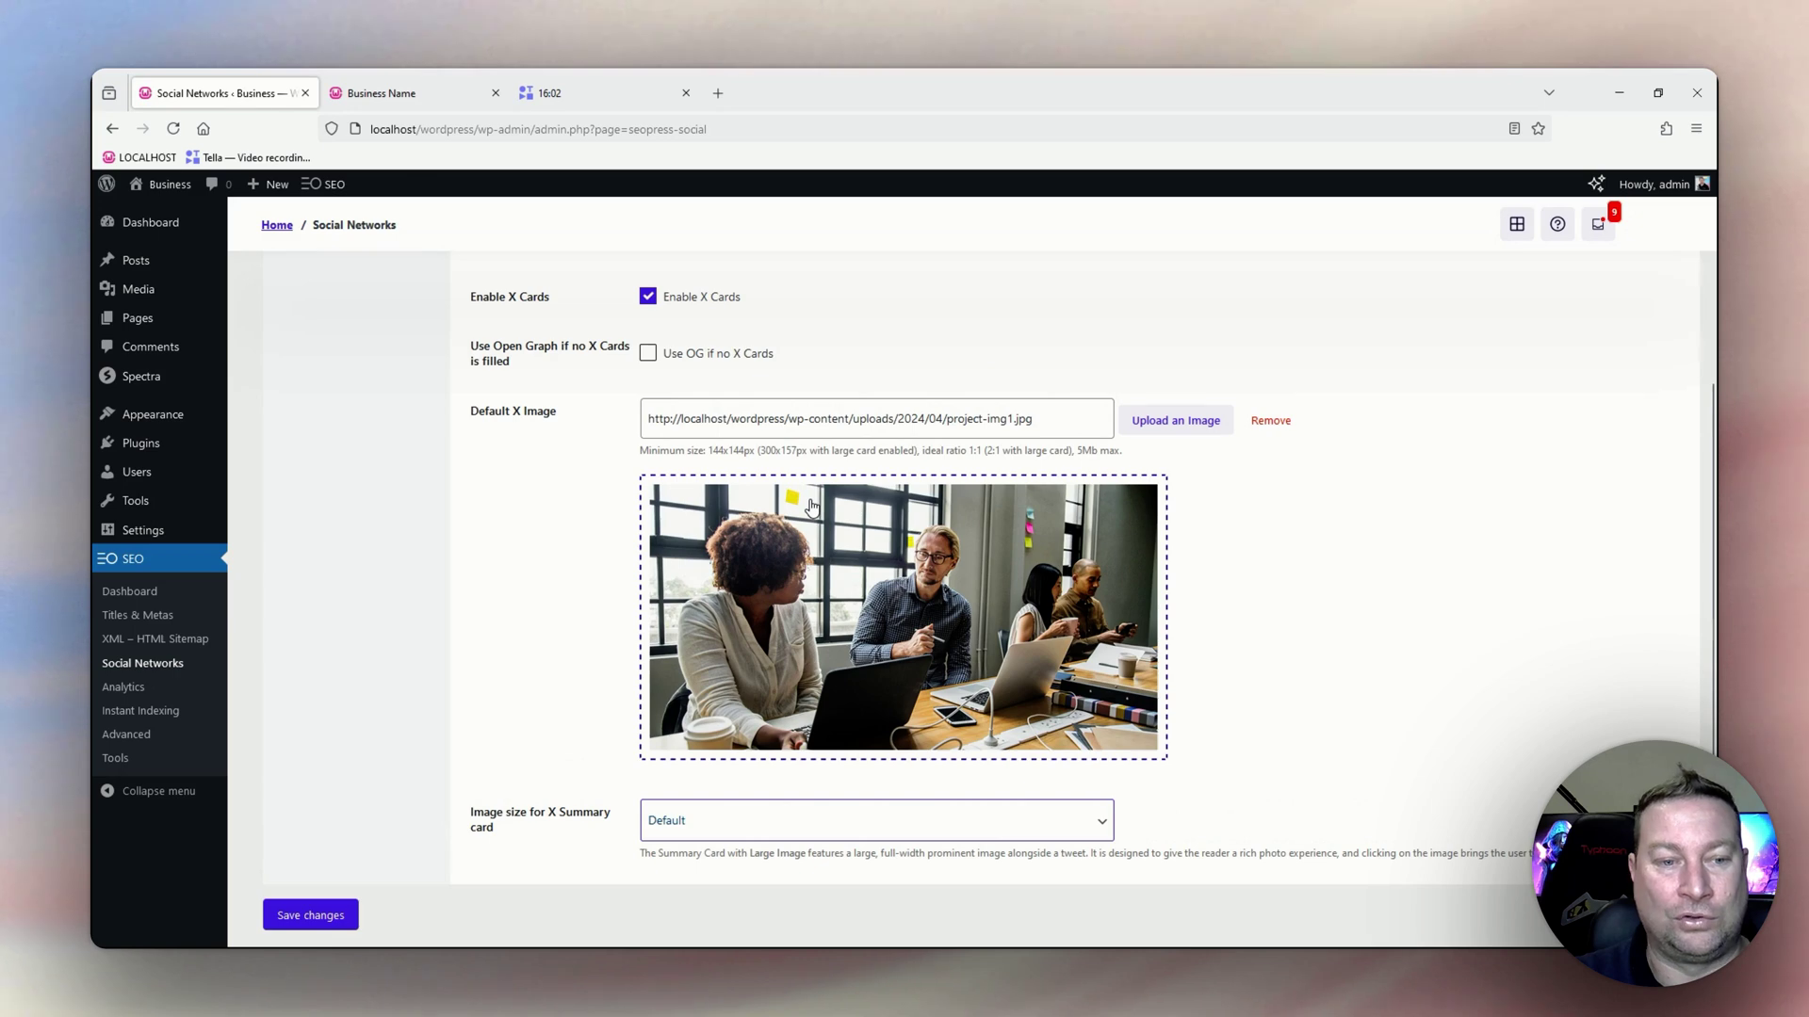
scroll(812, 506, "down", 1)
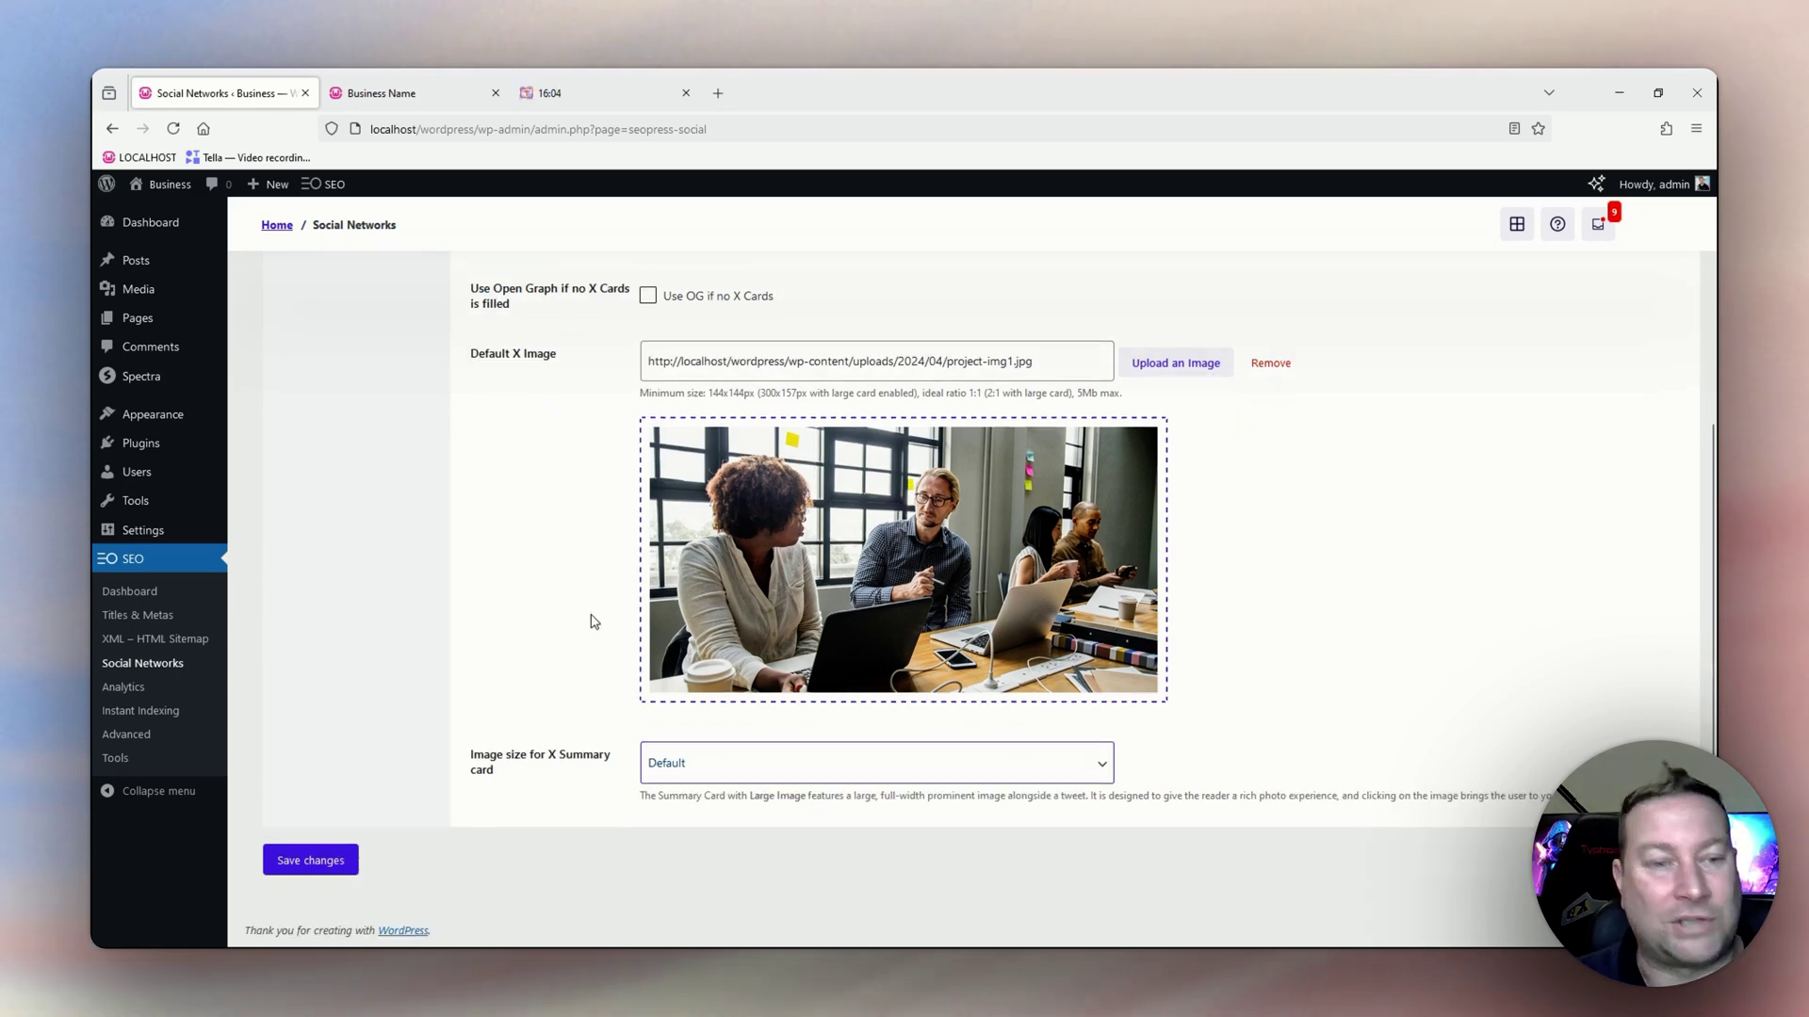
left_click(316, 857)
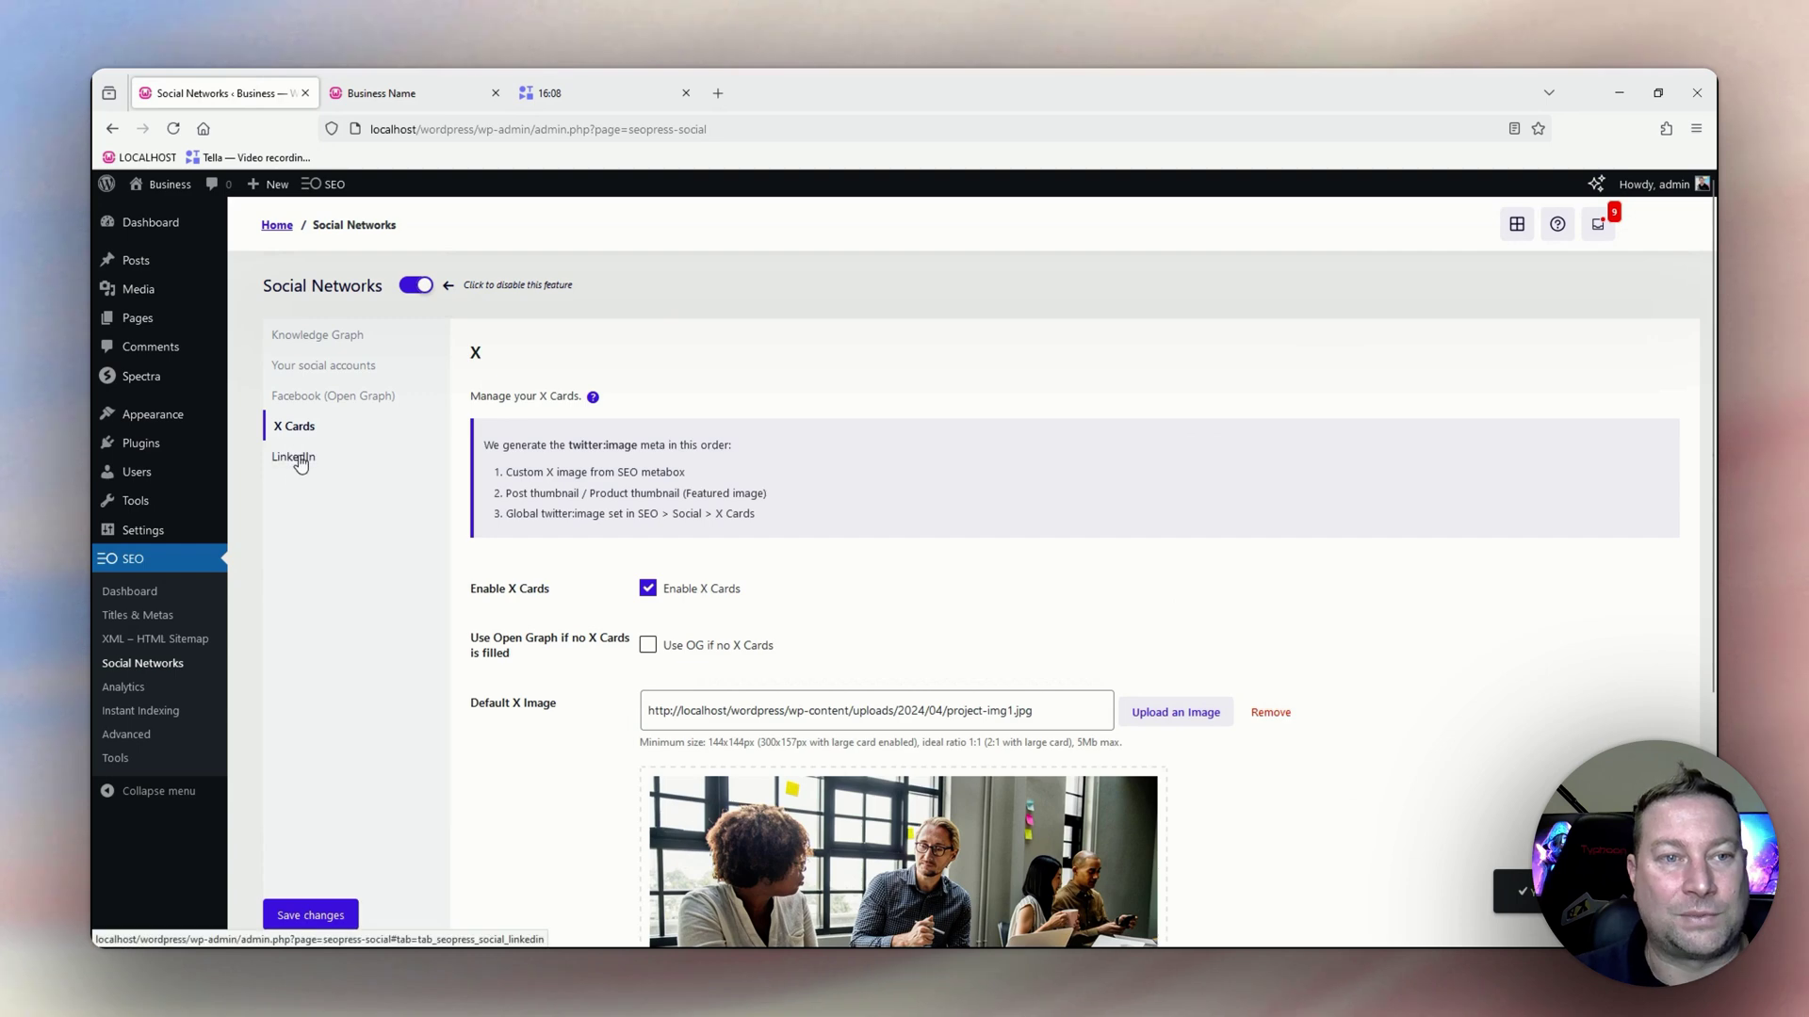
Save the LinkedIn settings with post thumbnail image size kept at full.
left_click(297, 459)
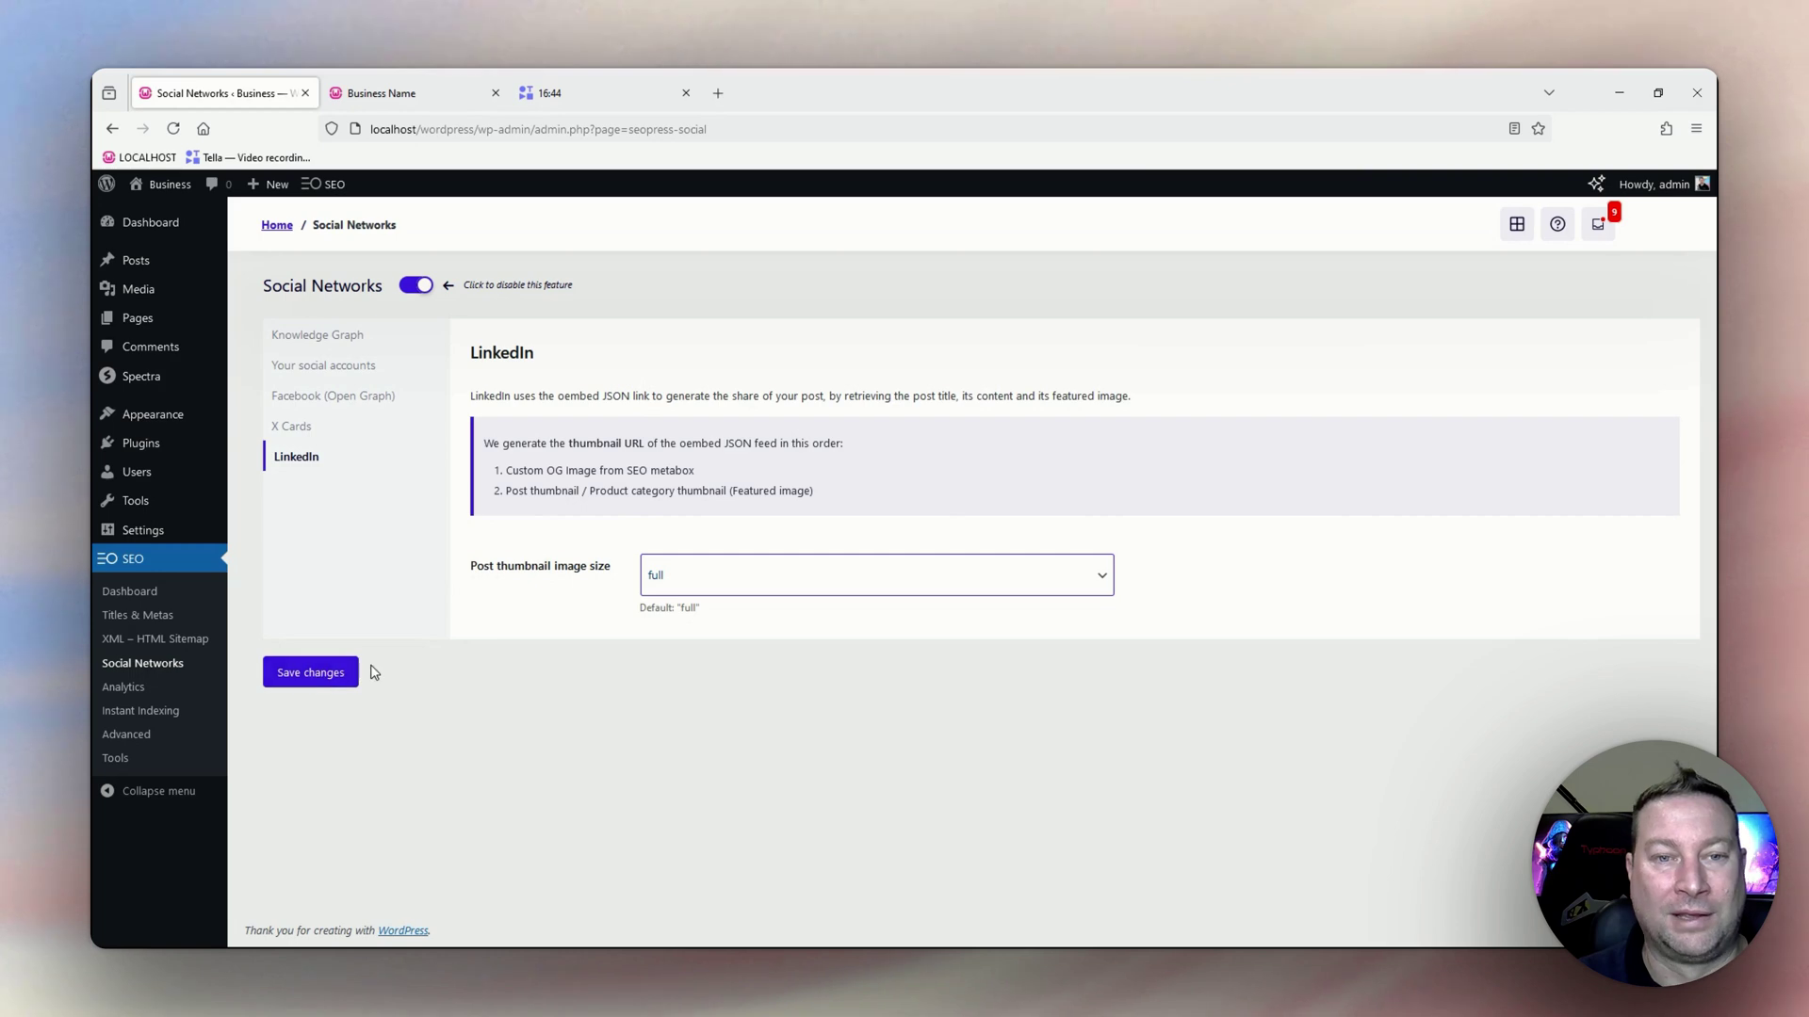
left_click(310, 674)
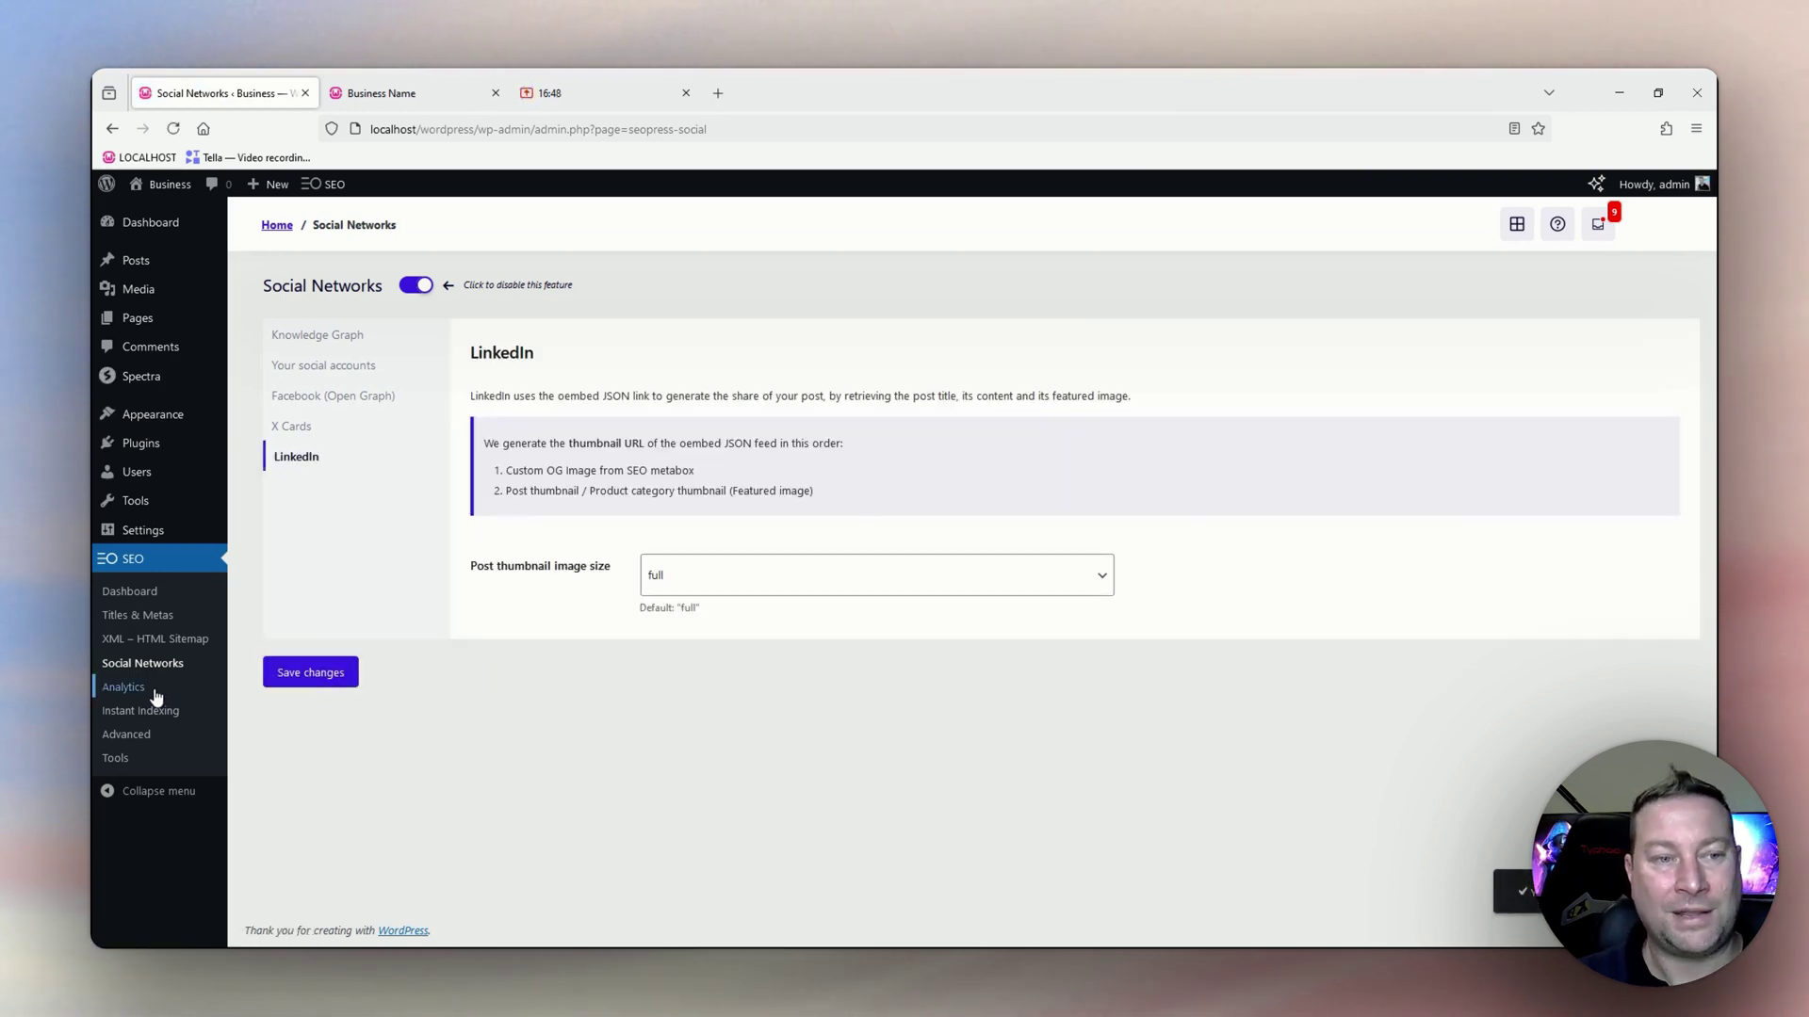
Go to SEO > Analytics and focus the empty GA4 measurement ID field.
left_click(135, 691)
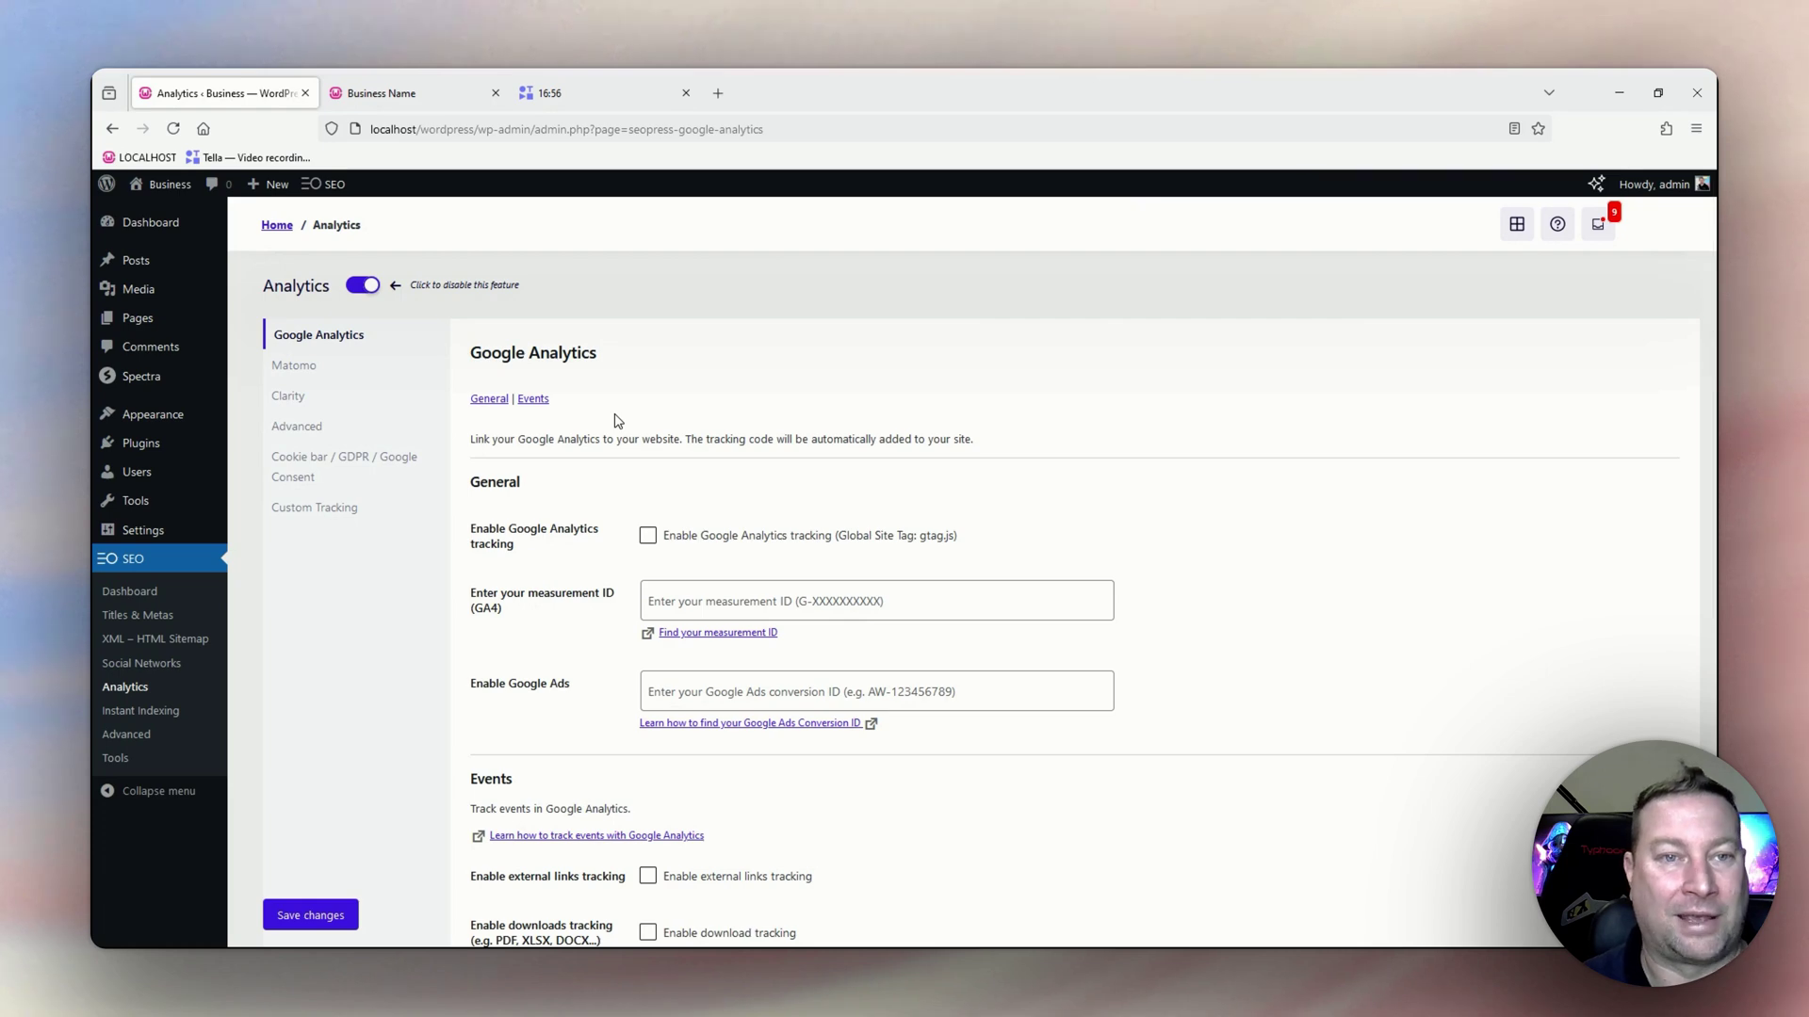
scroll(640, 434, "down", 1)
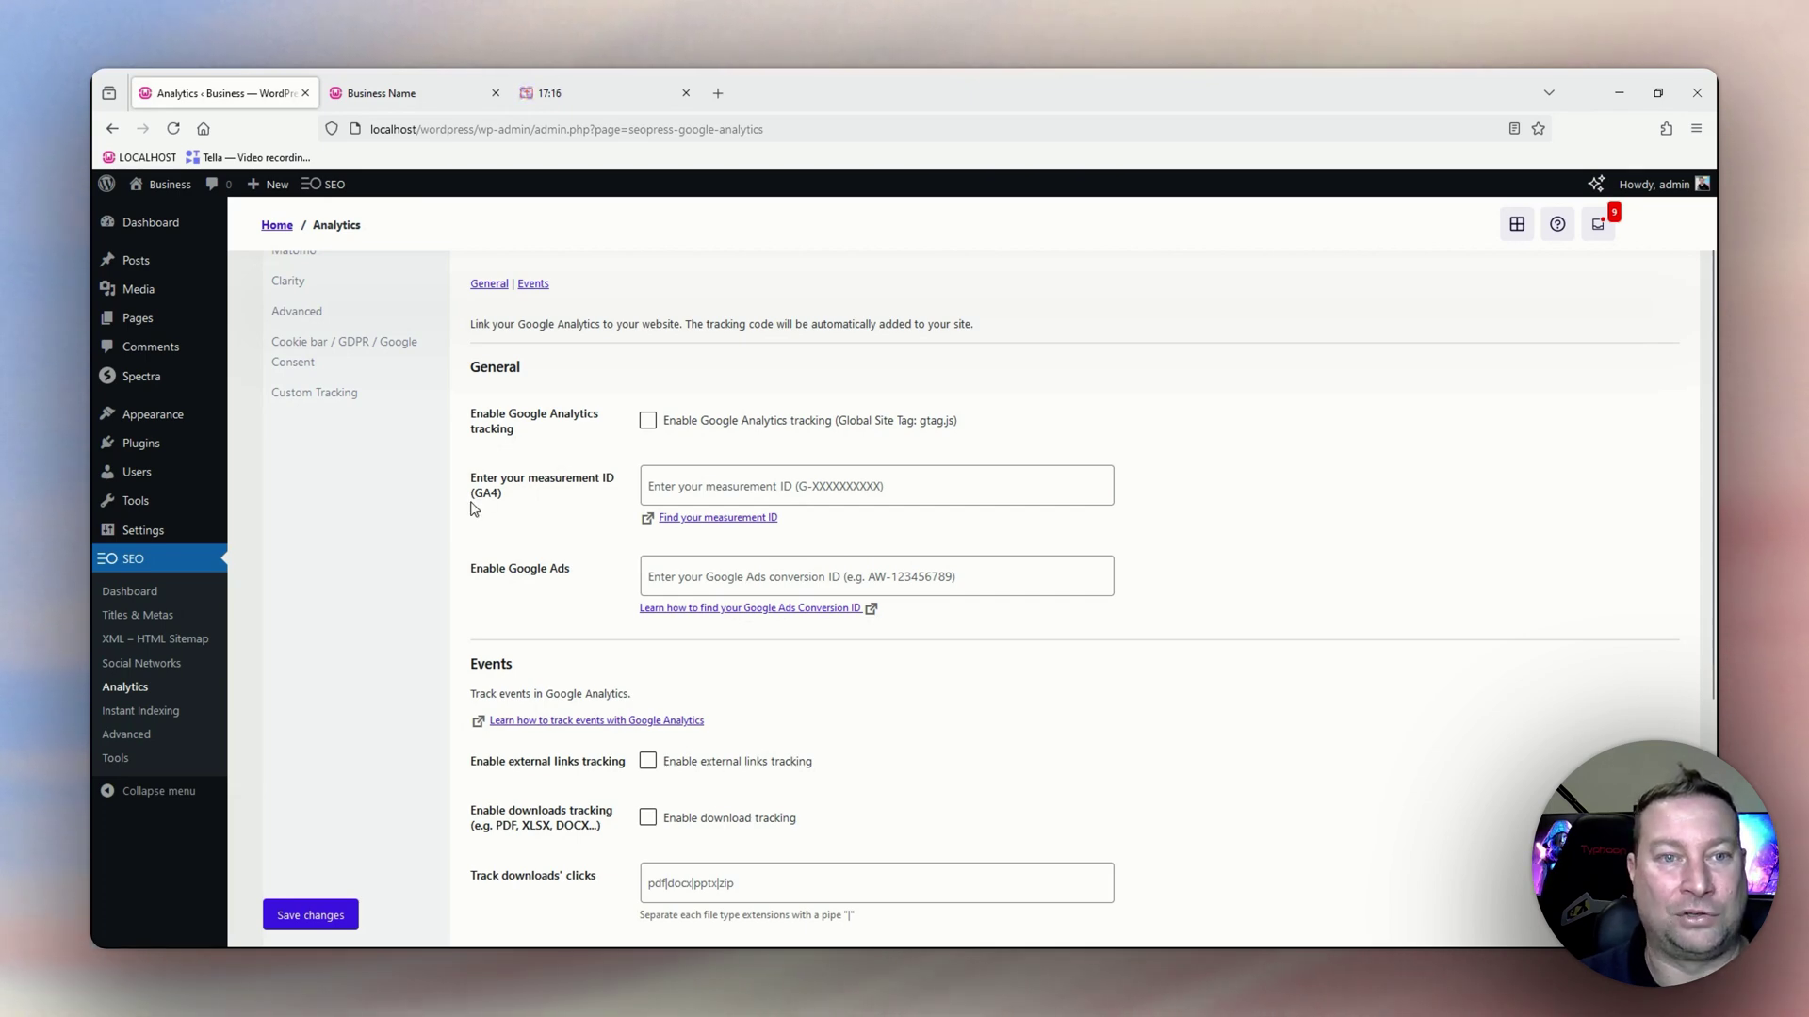
left_click(705, 482)
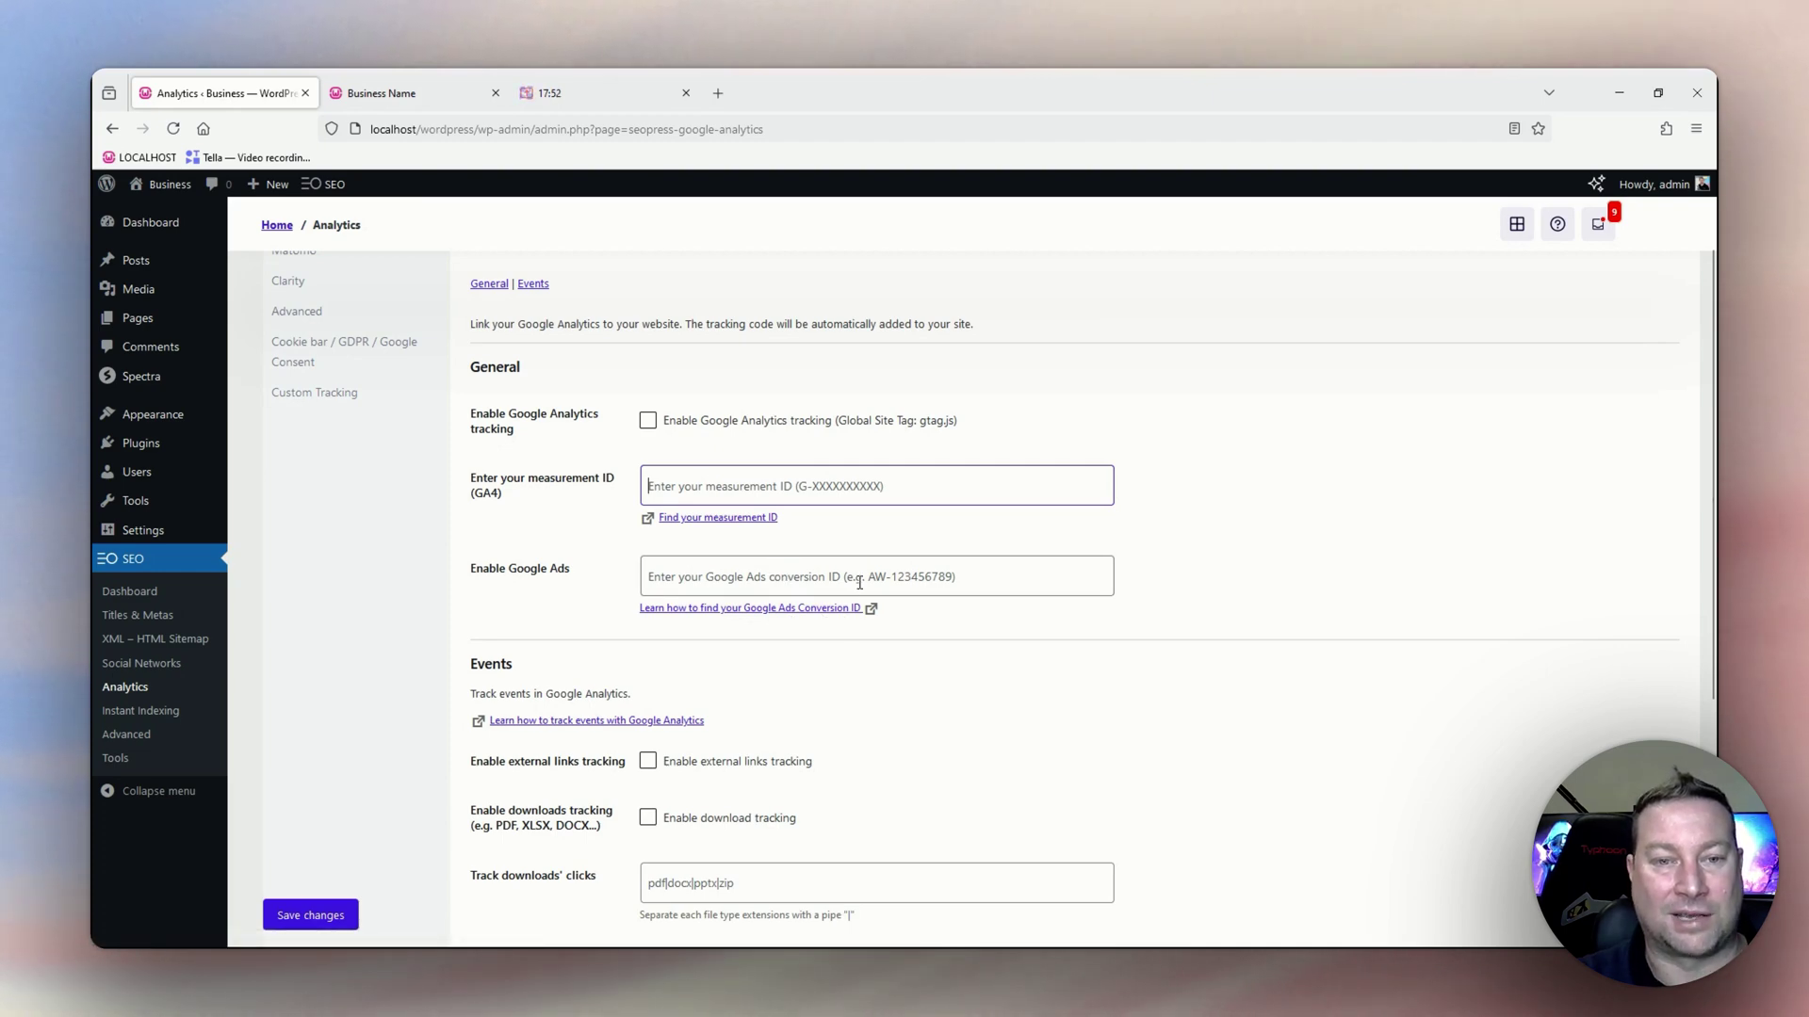
scroll(859, 583, "down", 2)
scroll(834, 597, "down", 1)
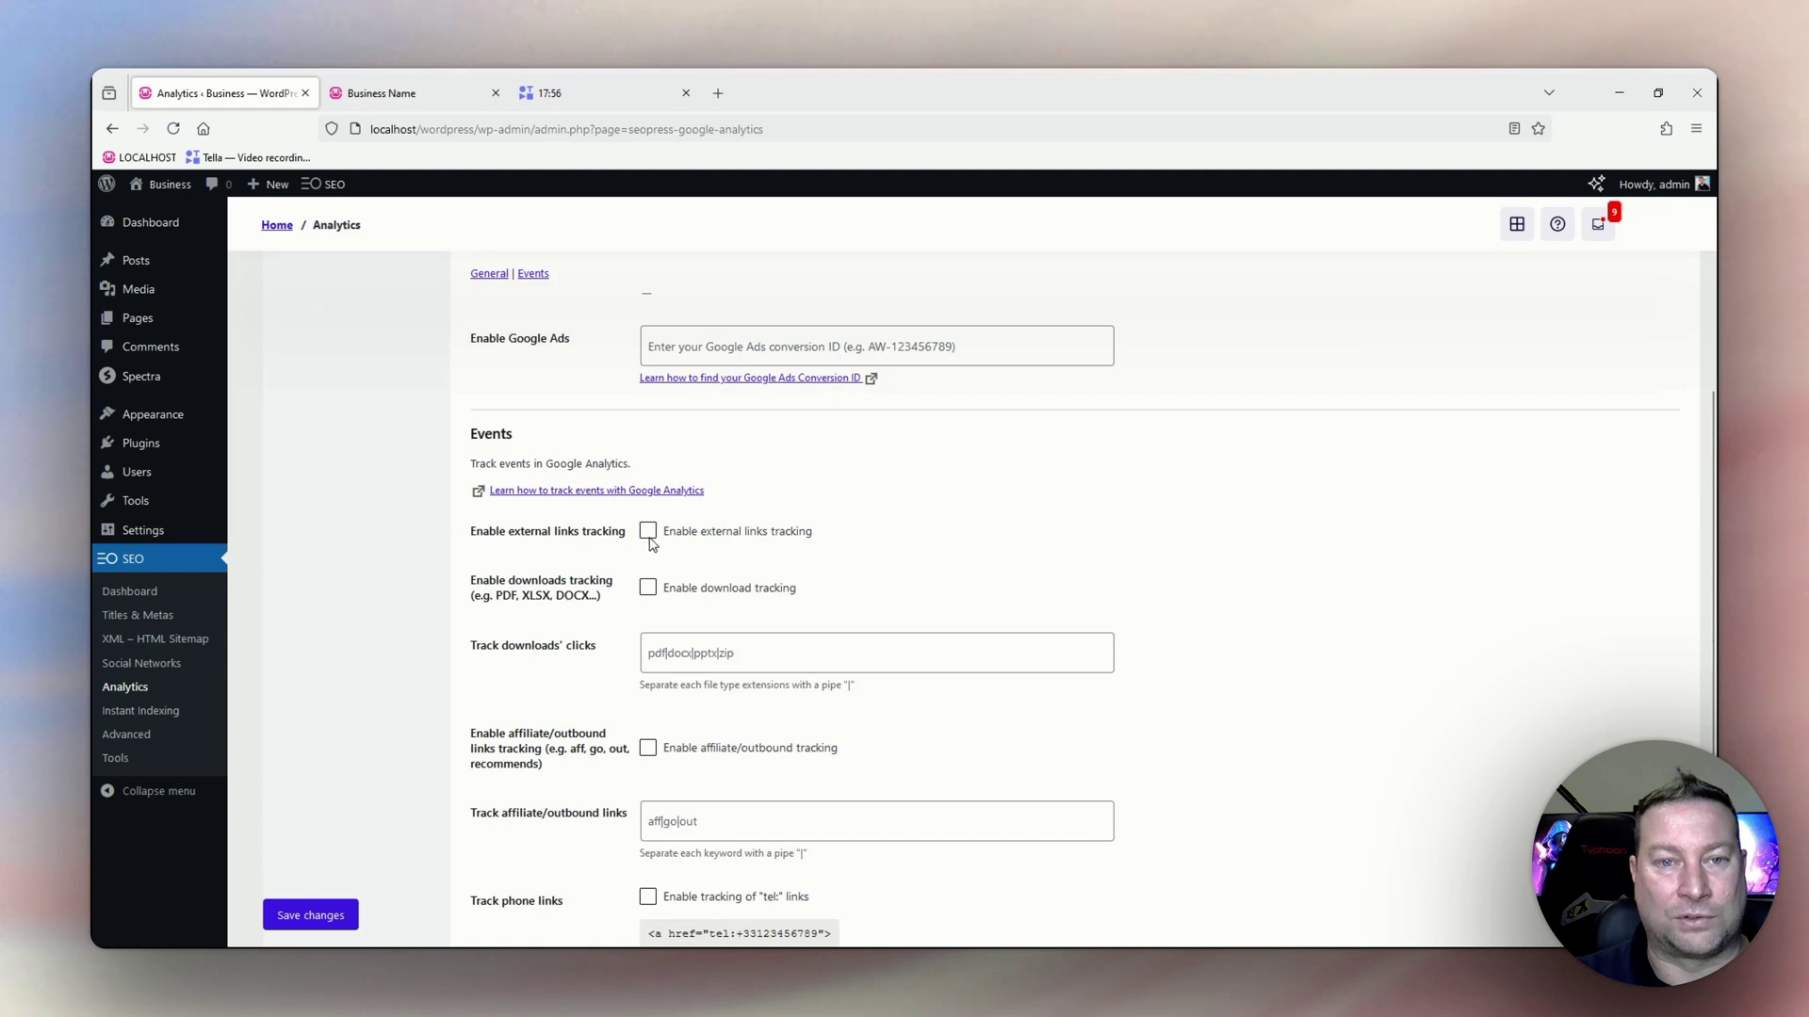
scroll(649, 550, "down", 1)
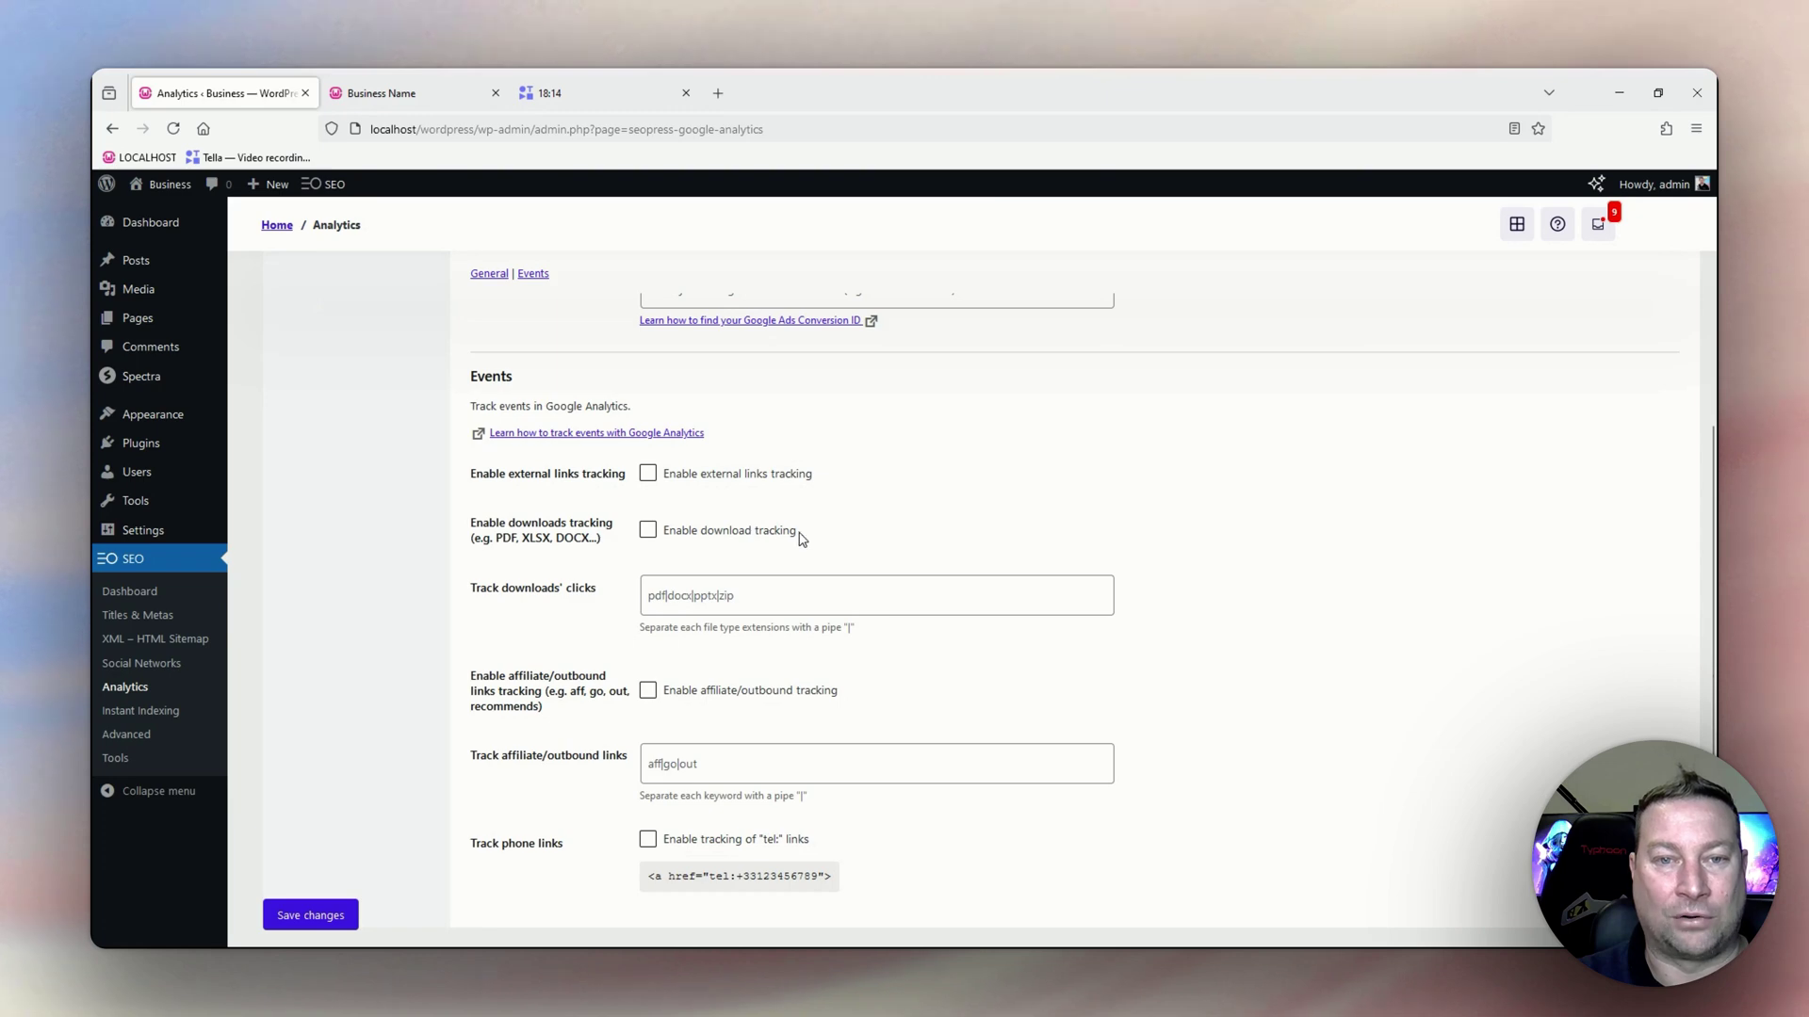
left_click(697, 595)
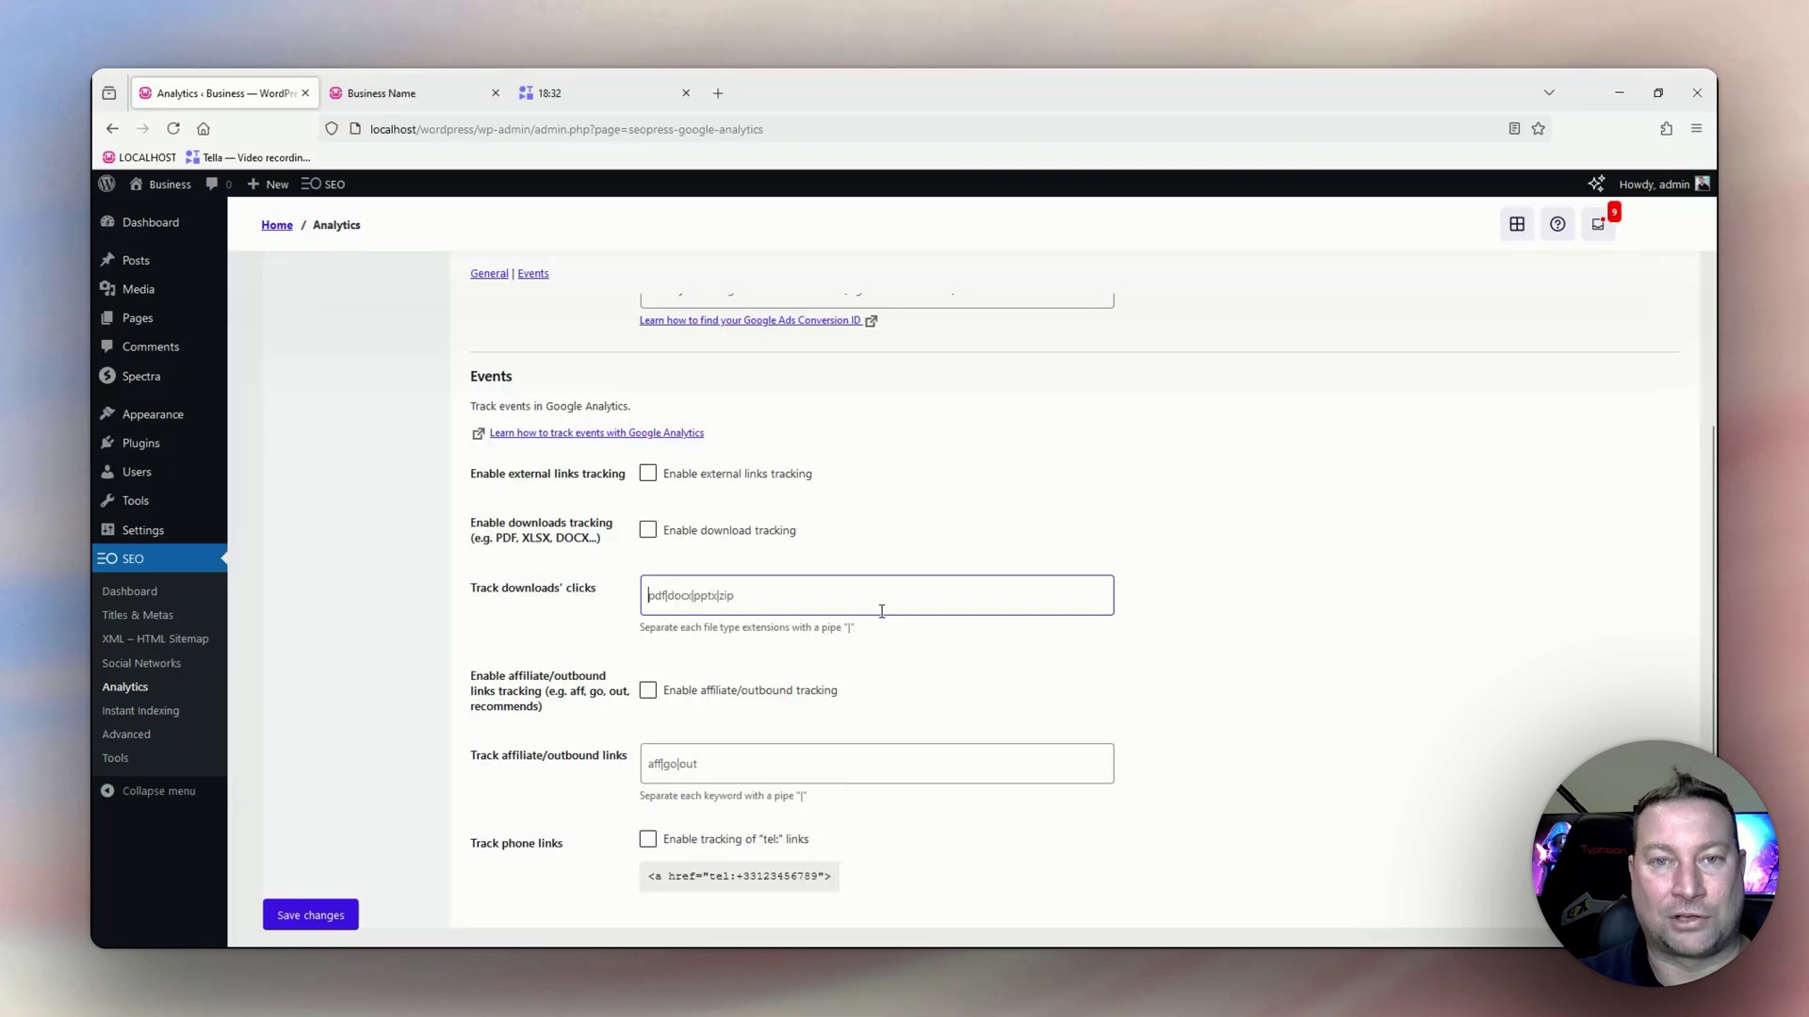
scroll(895, 621, "down", 2)
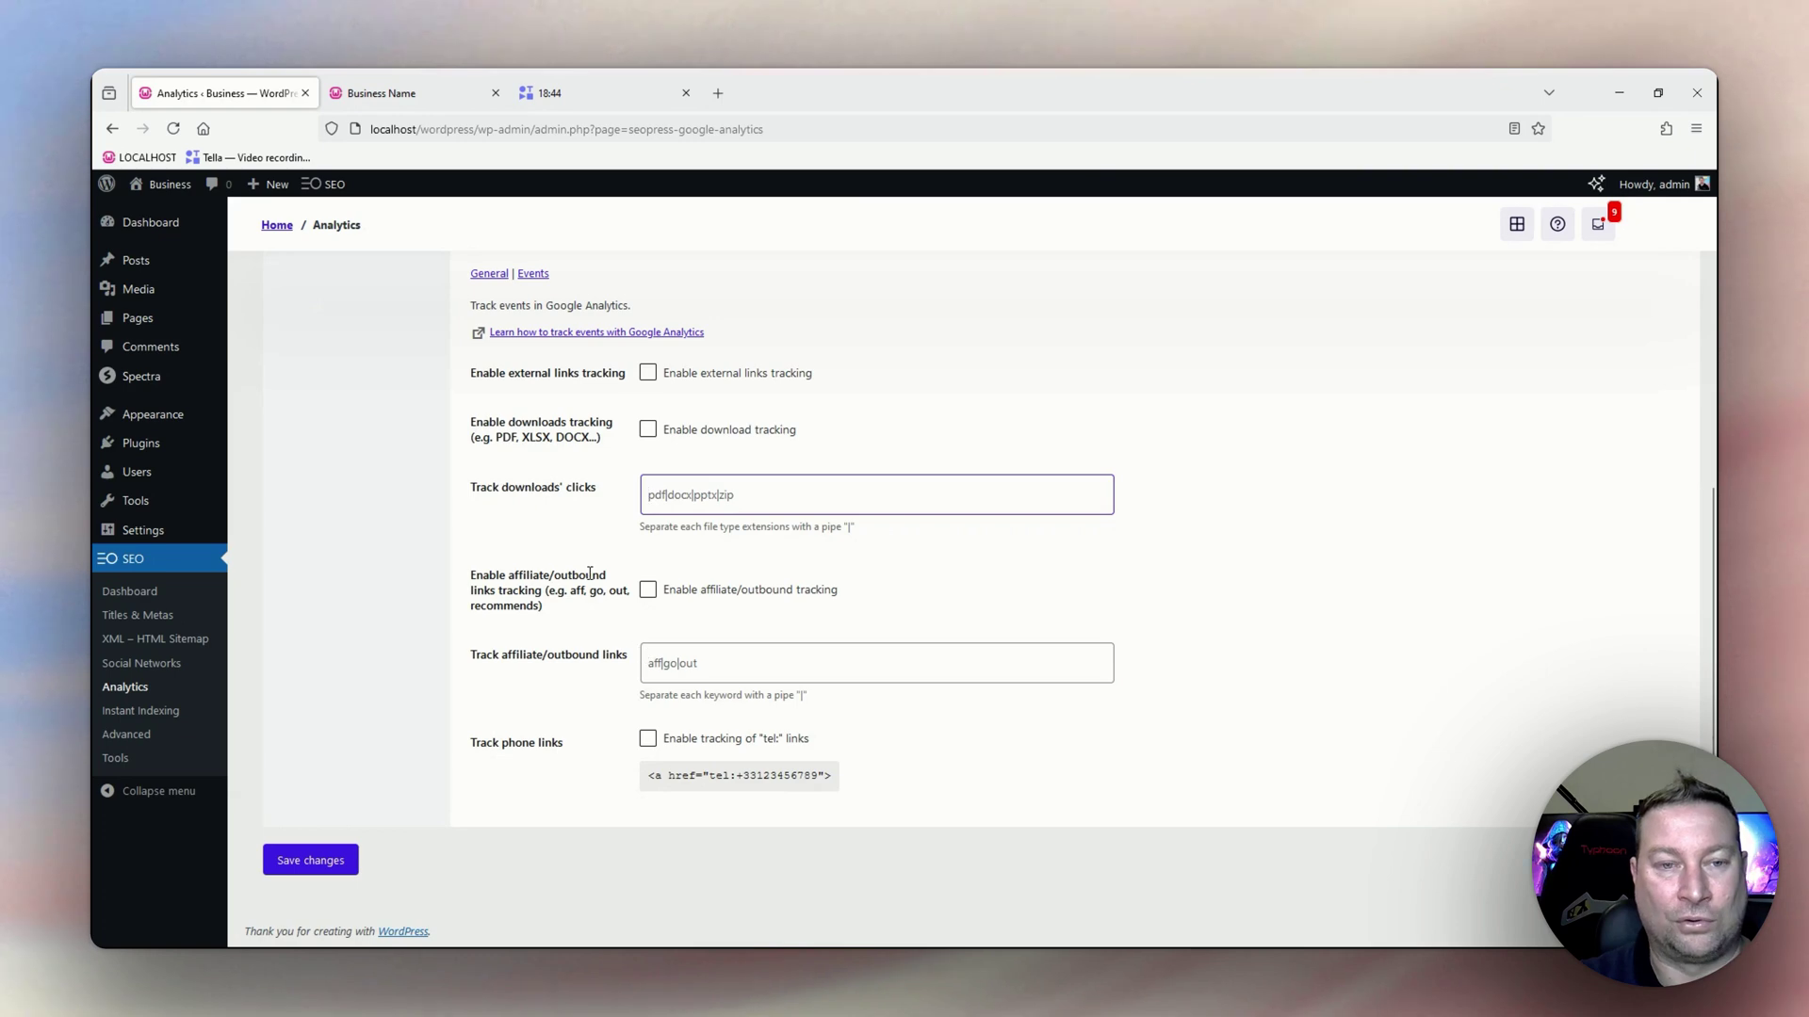
scroll(590, 573, "up", 4)
scroll(586, 561, "down", 4)
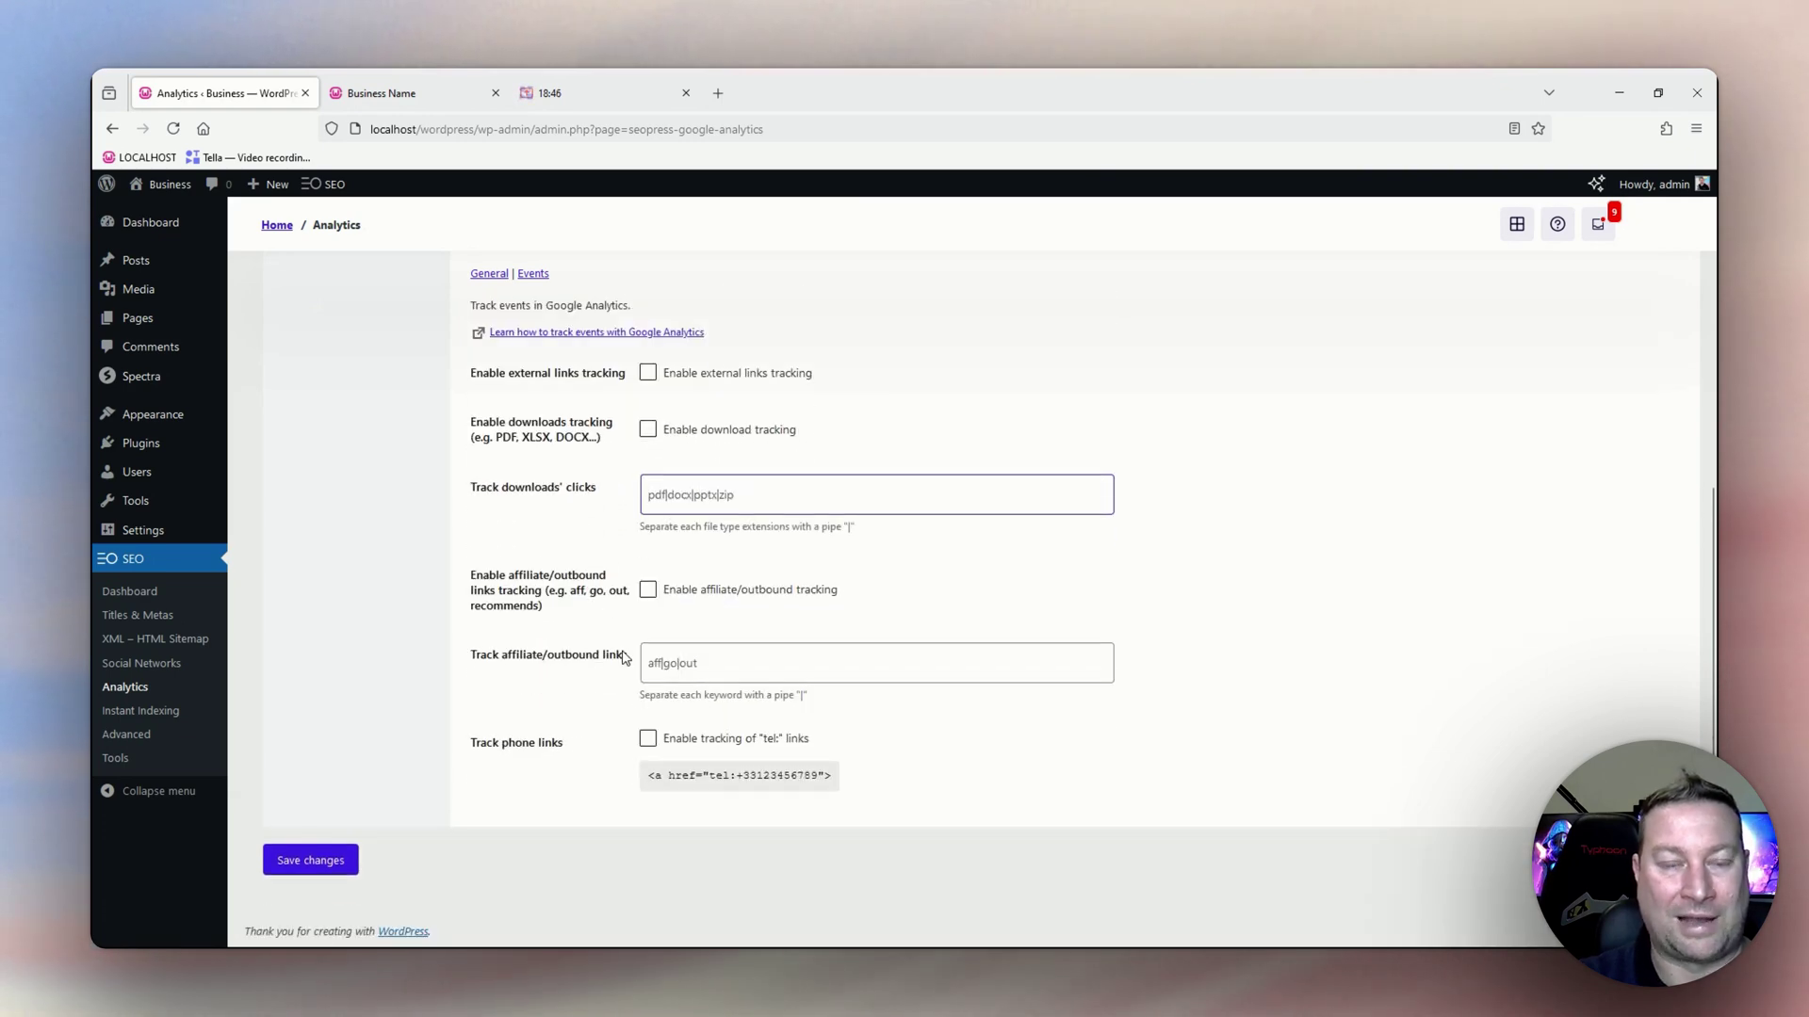
left_click(650, 664)
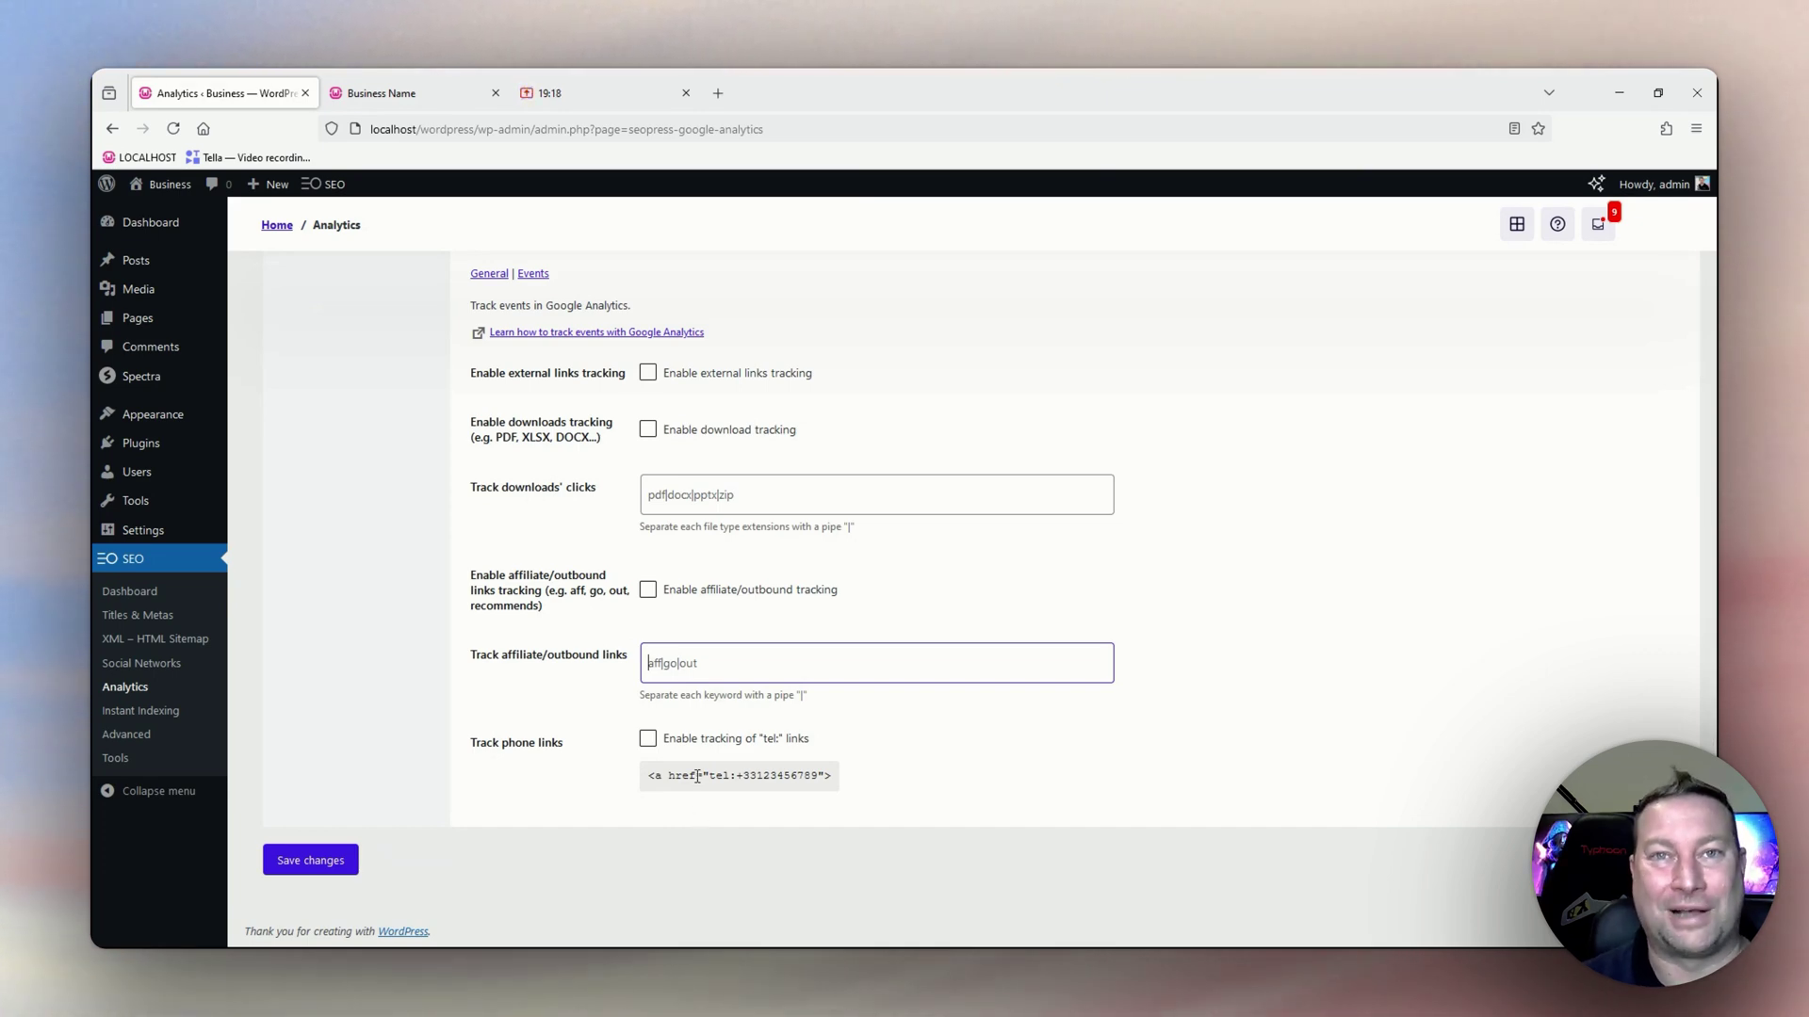
scroll(697, 775, "up", 5)
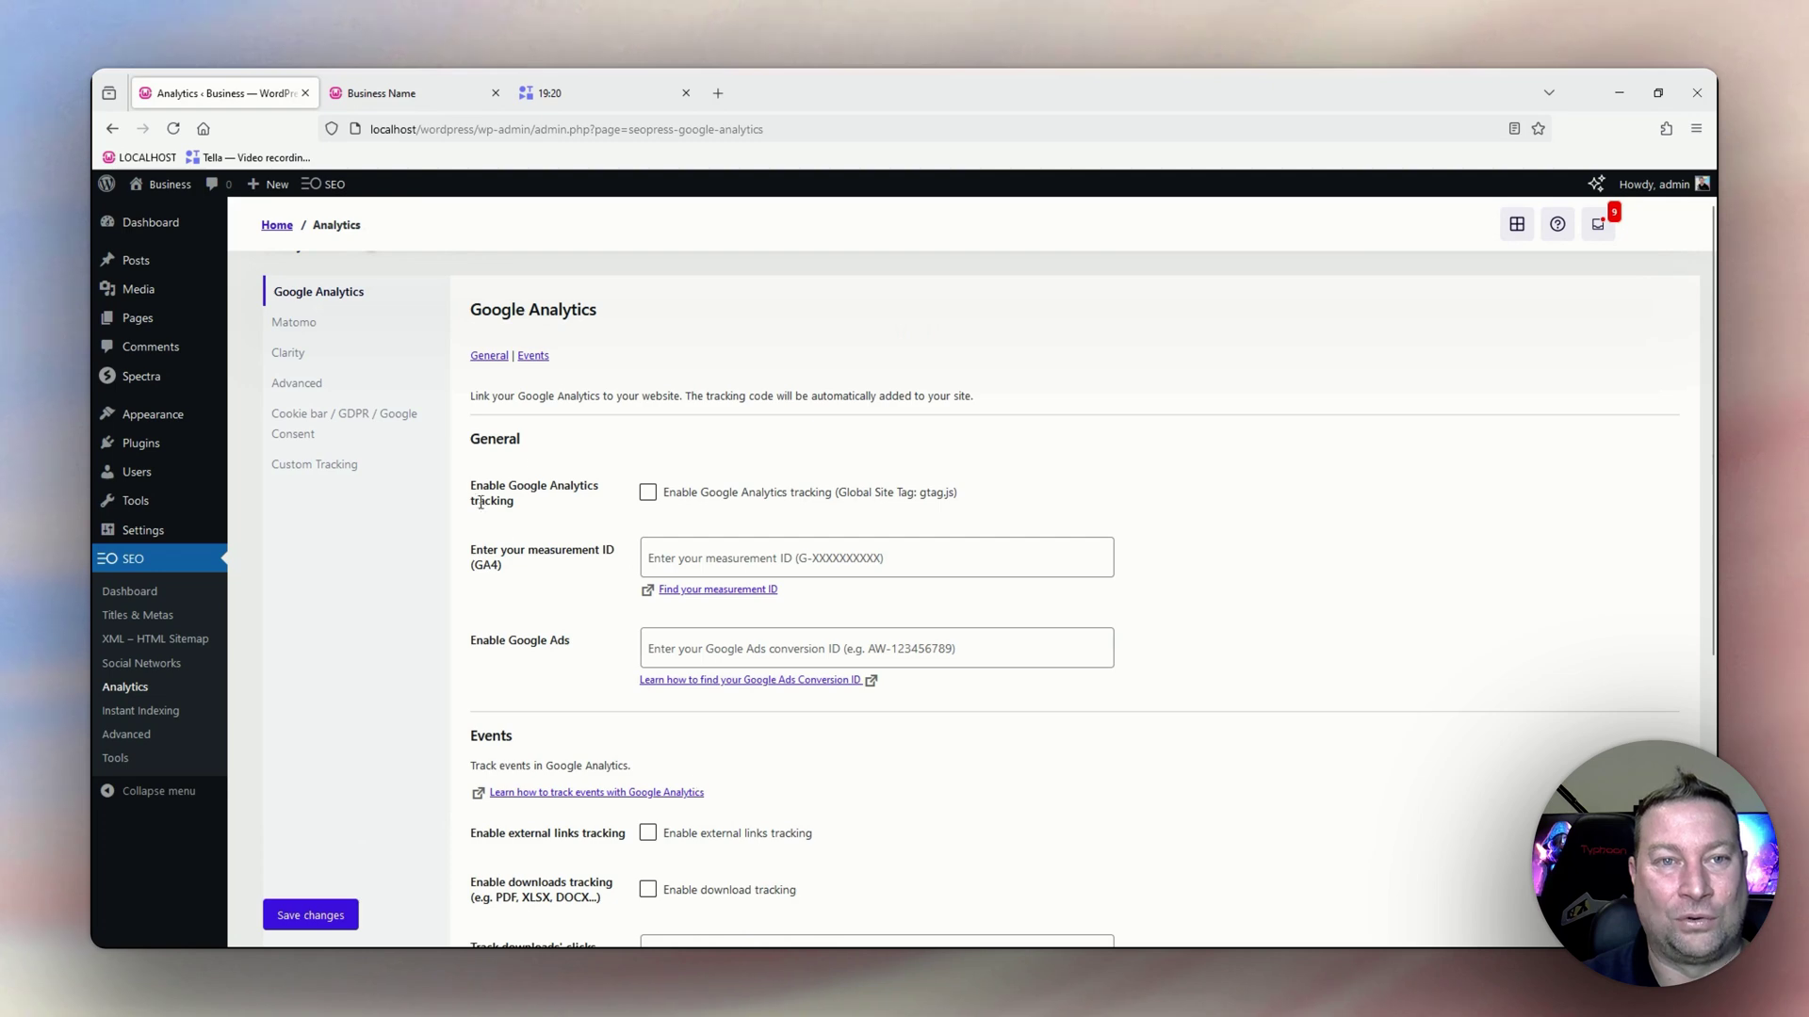
Review the Matomo tracking options: cross-domain linking, DoNotTrack, download/outlink tracking and heatmaps, all unchecked.
left_click(288, 329)
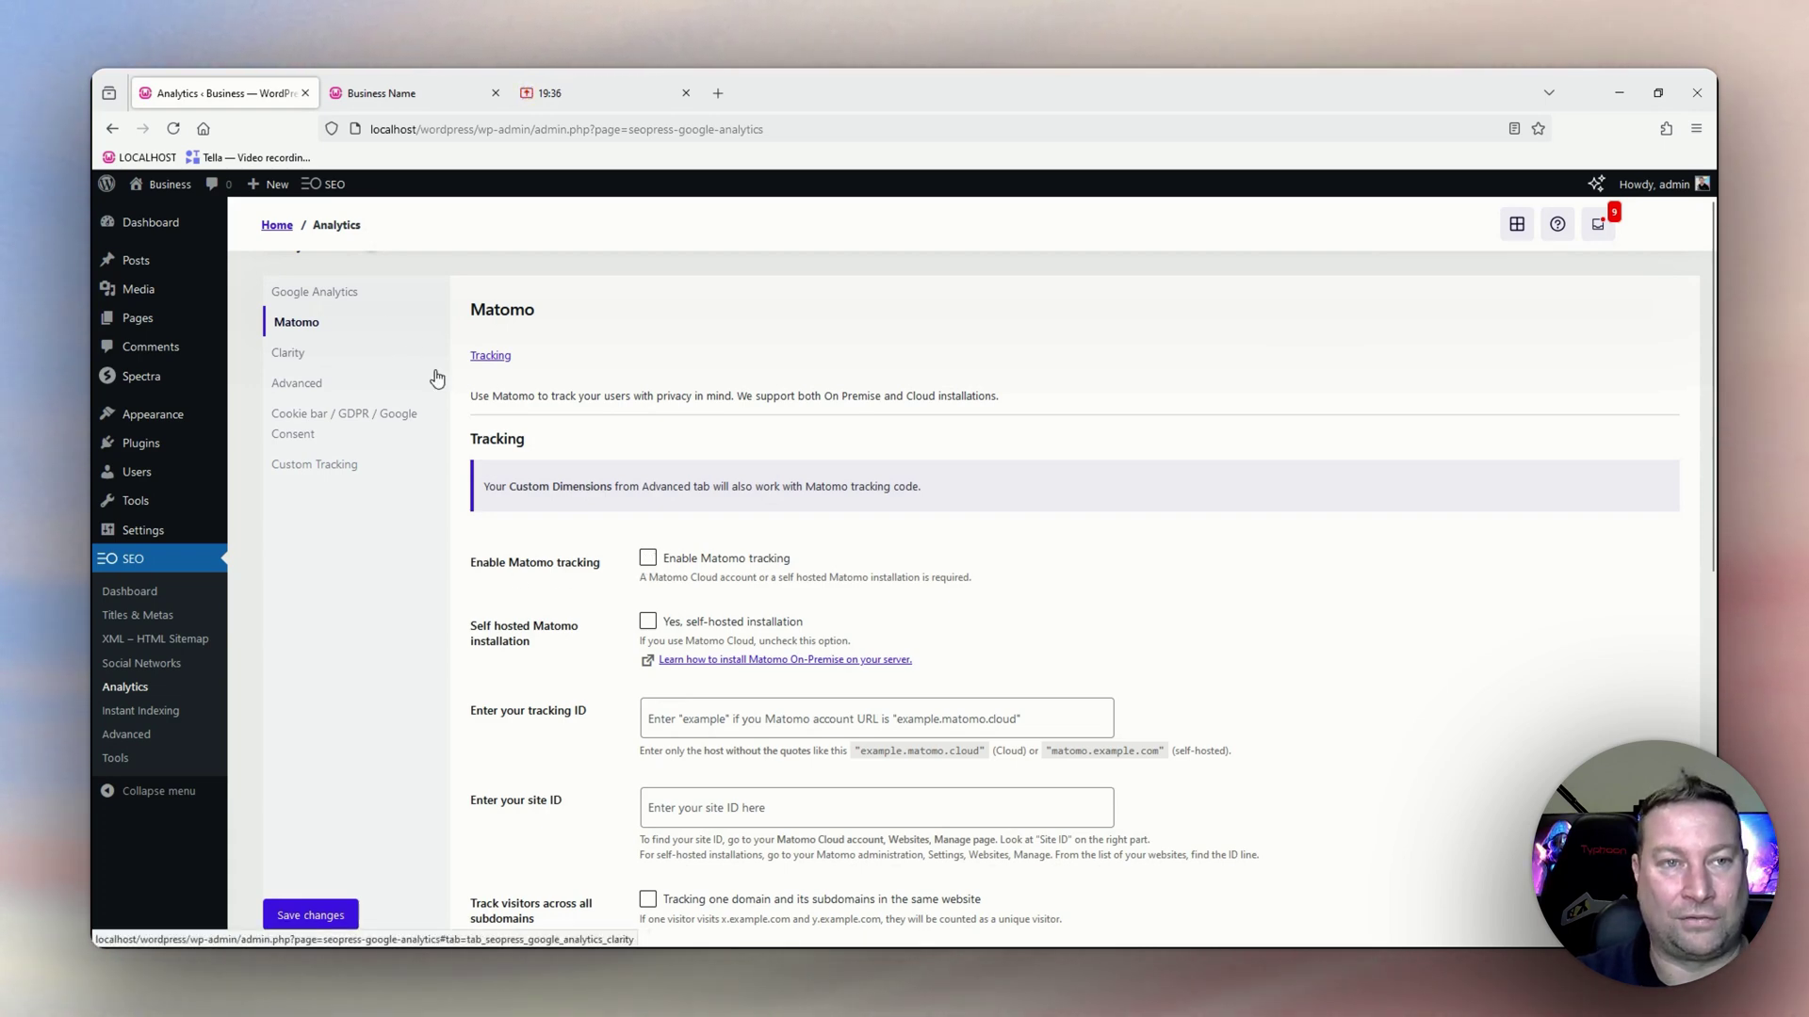
scroll(634, 518, "down", 2)
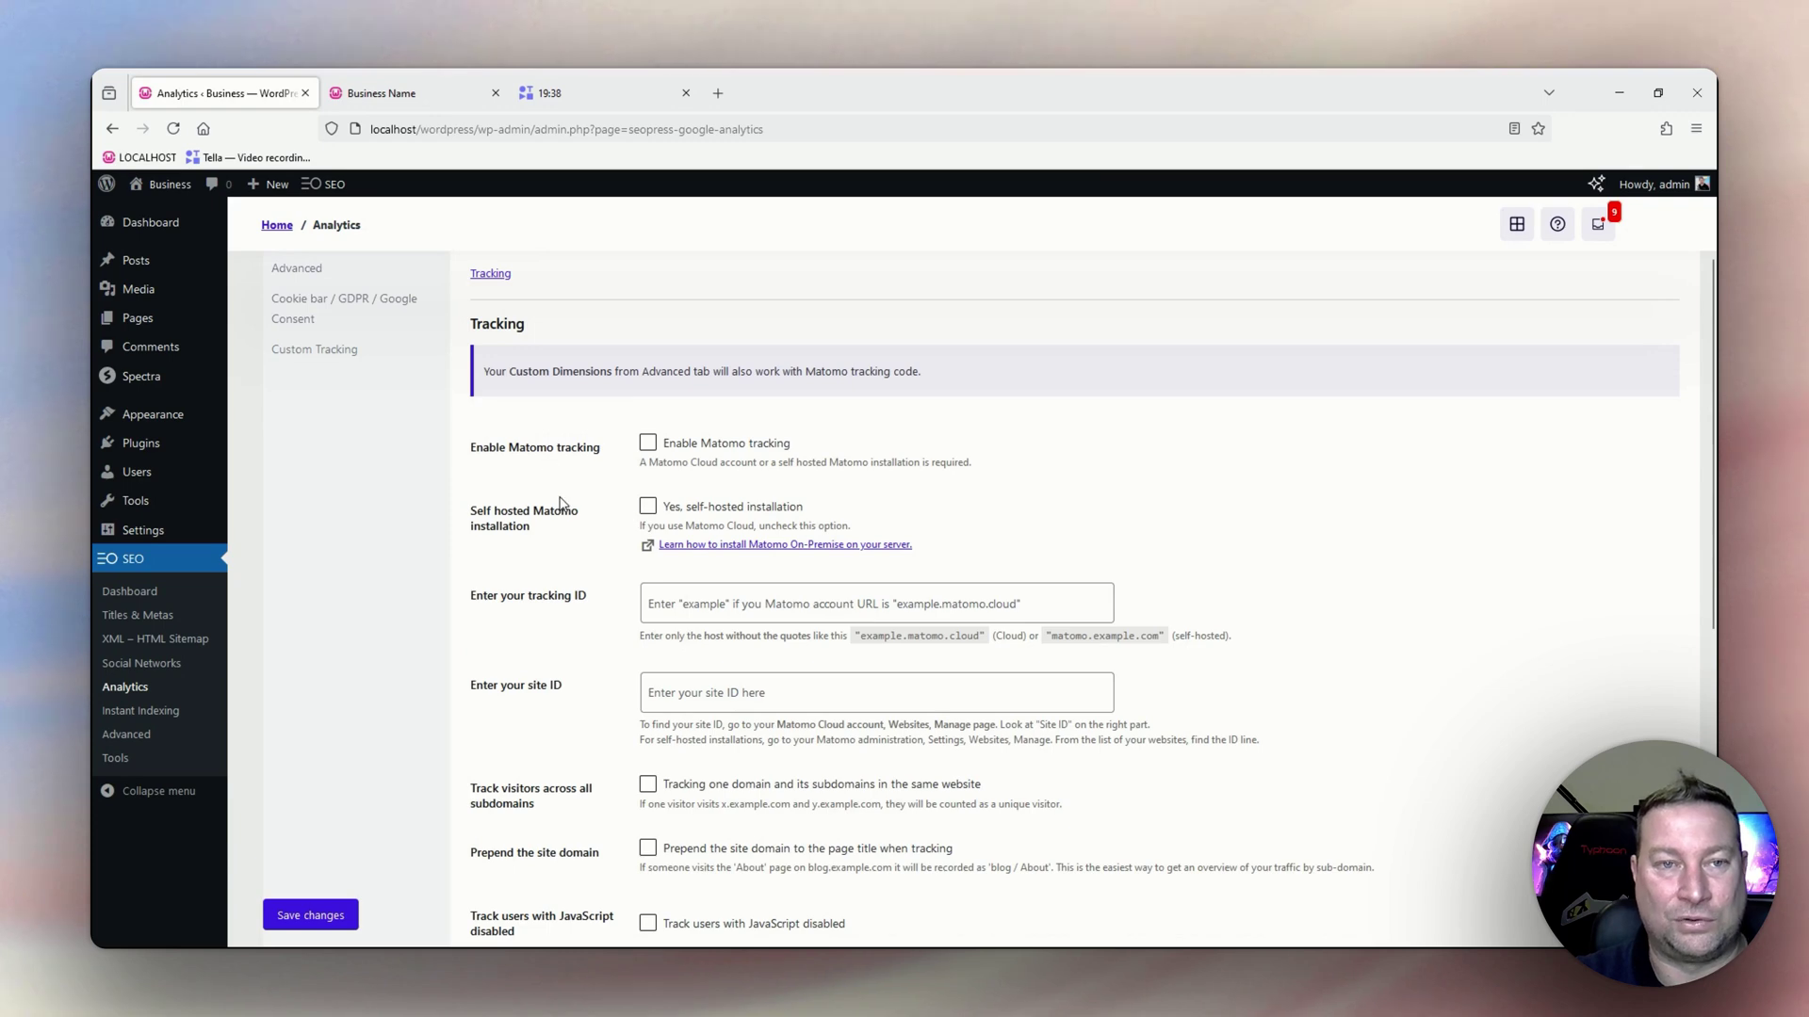
scroll(559, 503, "down", 1)
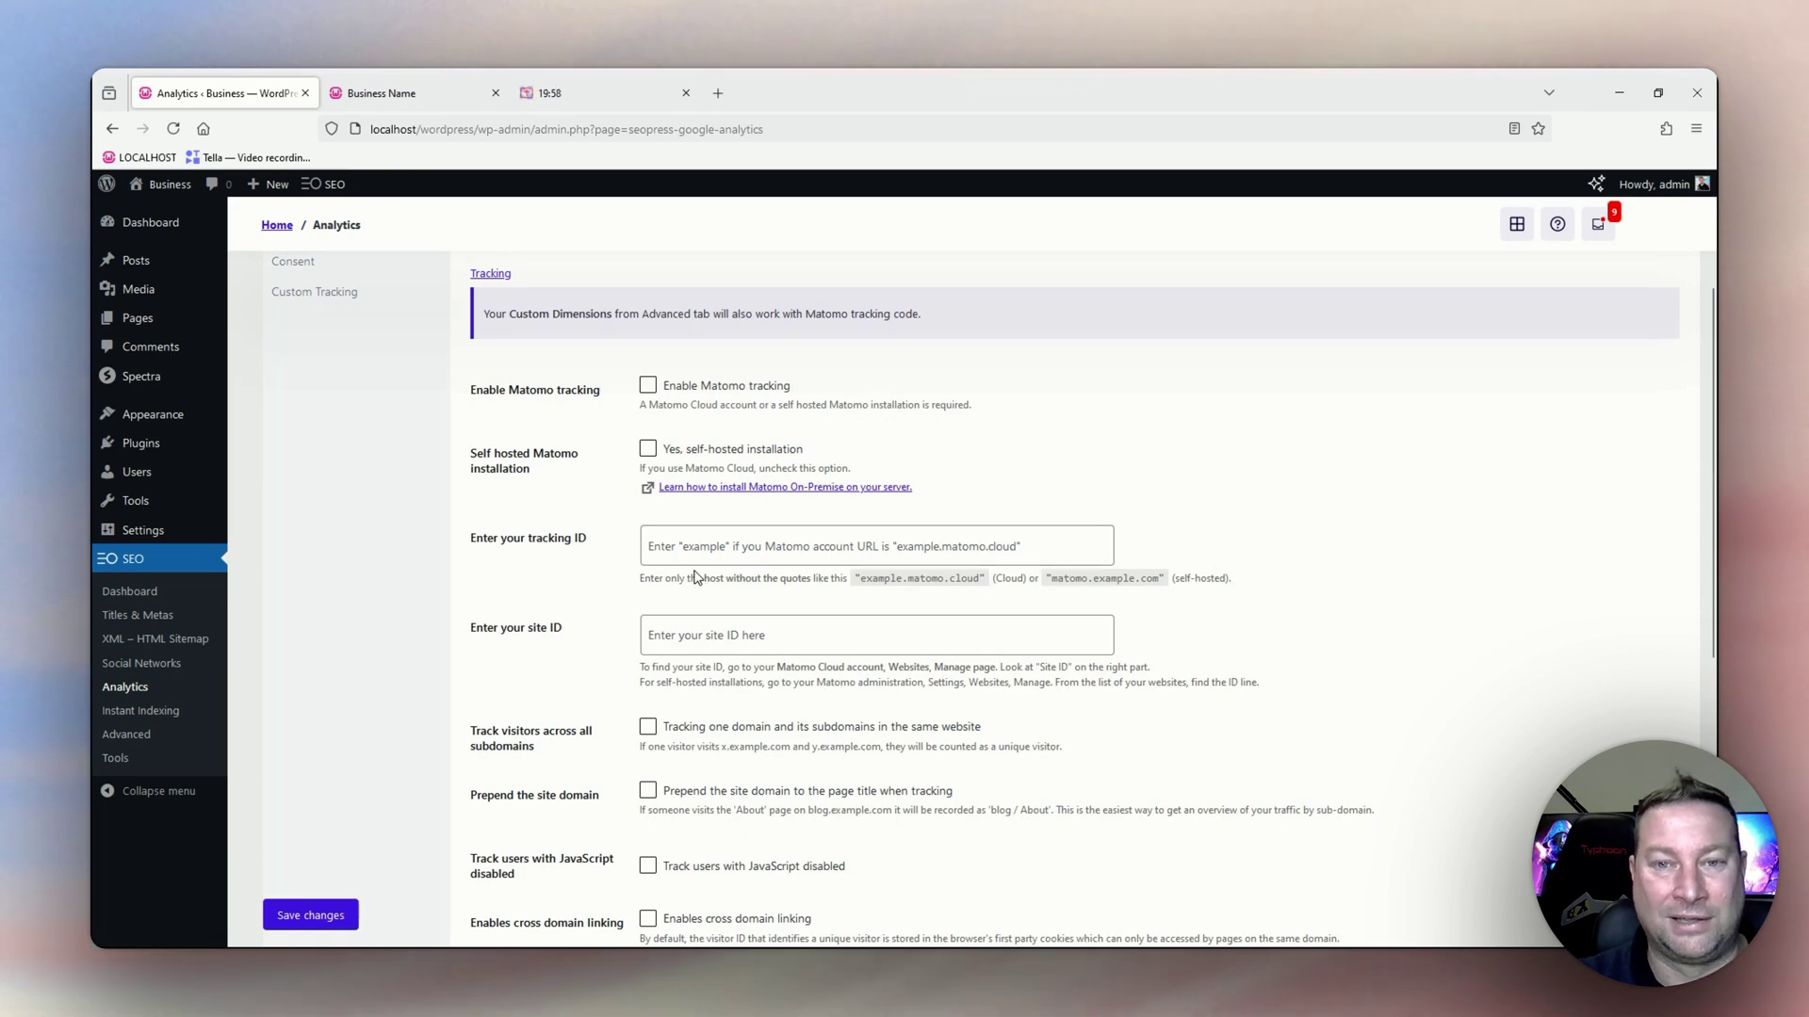
scroll(613, 562, "down", 1)
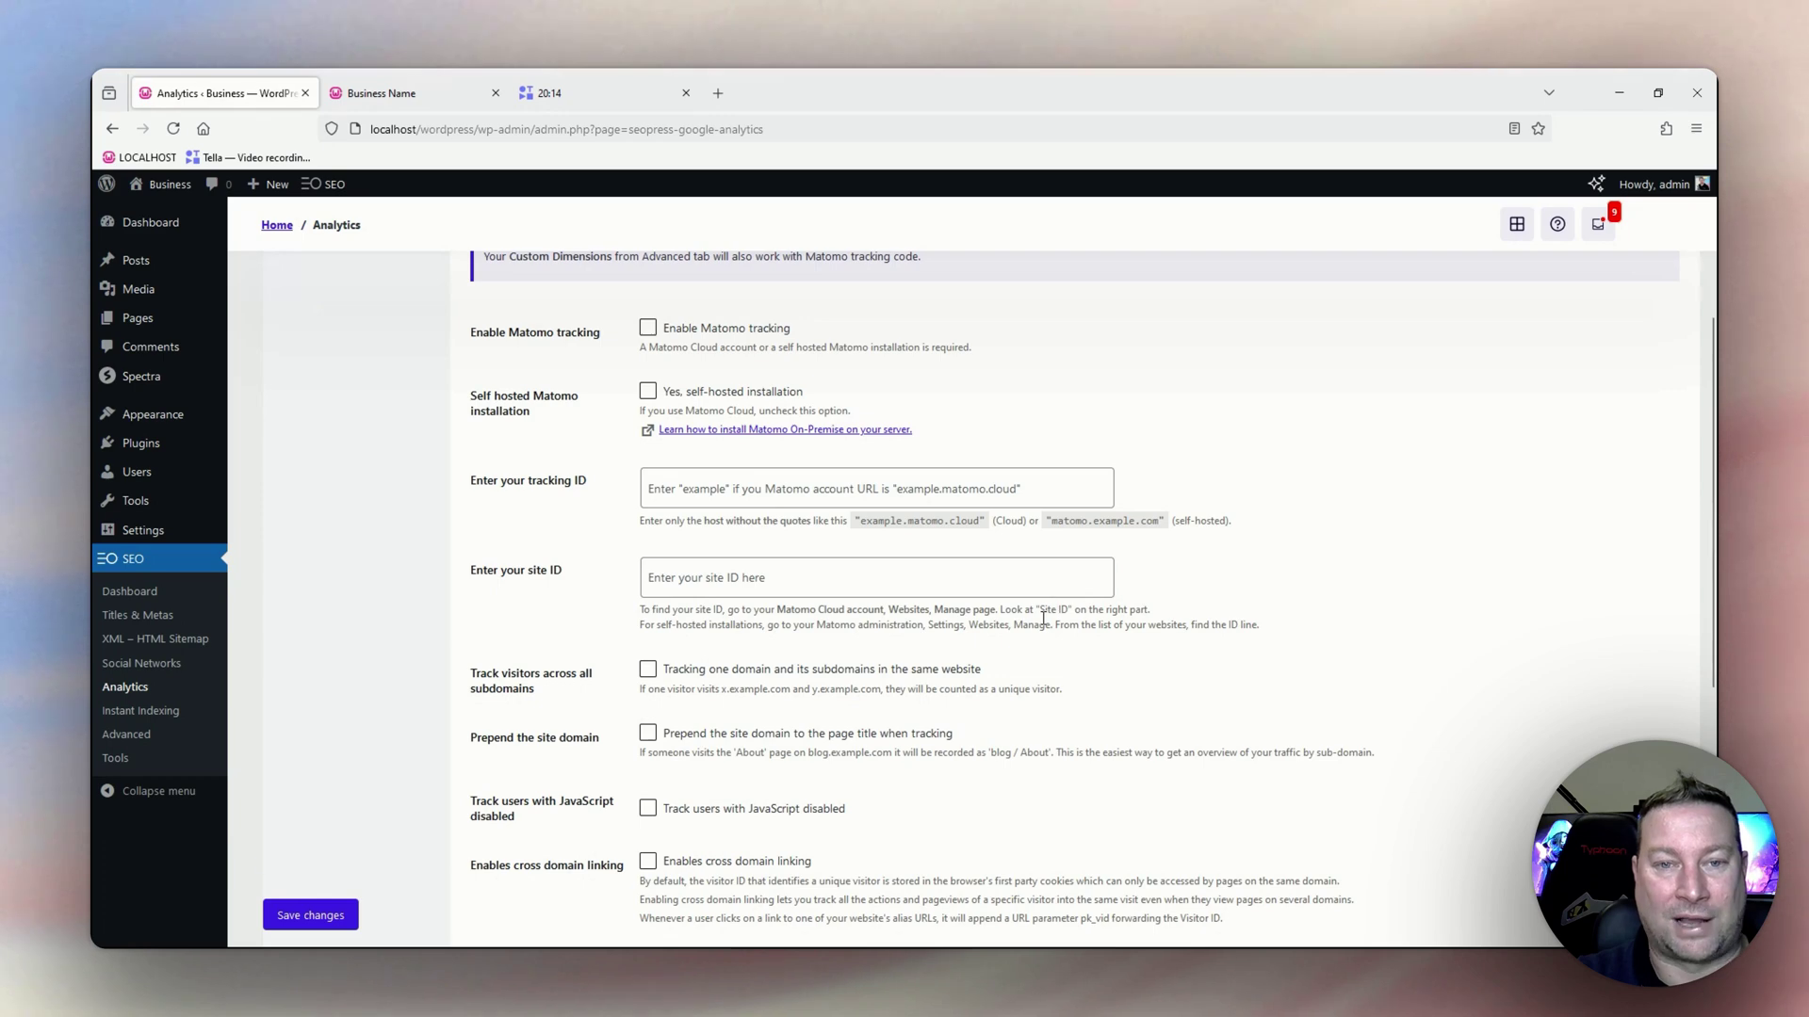
scroll(488, 518, "down", 2)
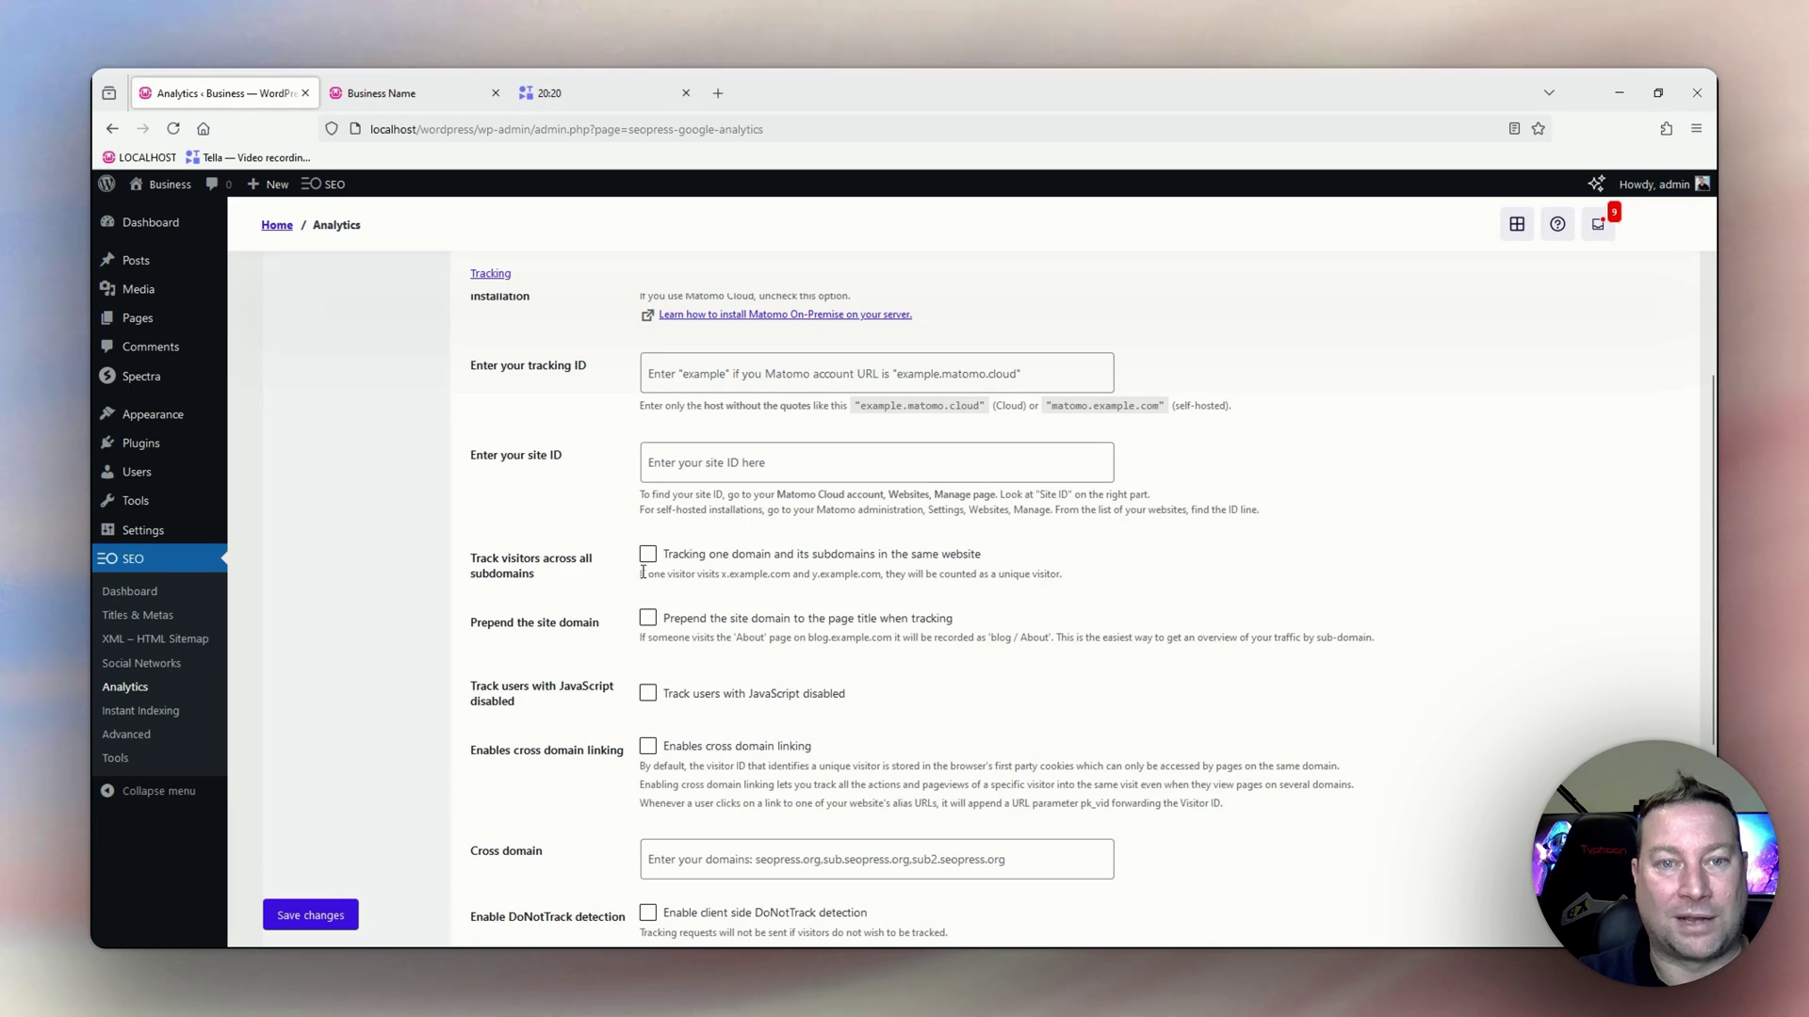
scroll(672, 572, "down", 2)
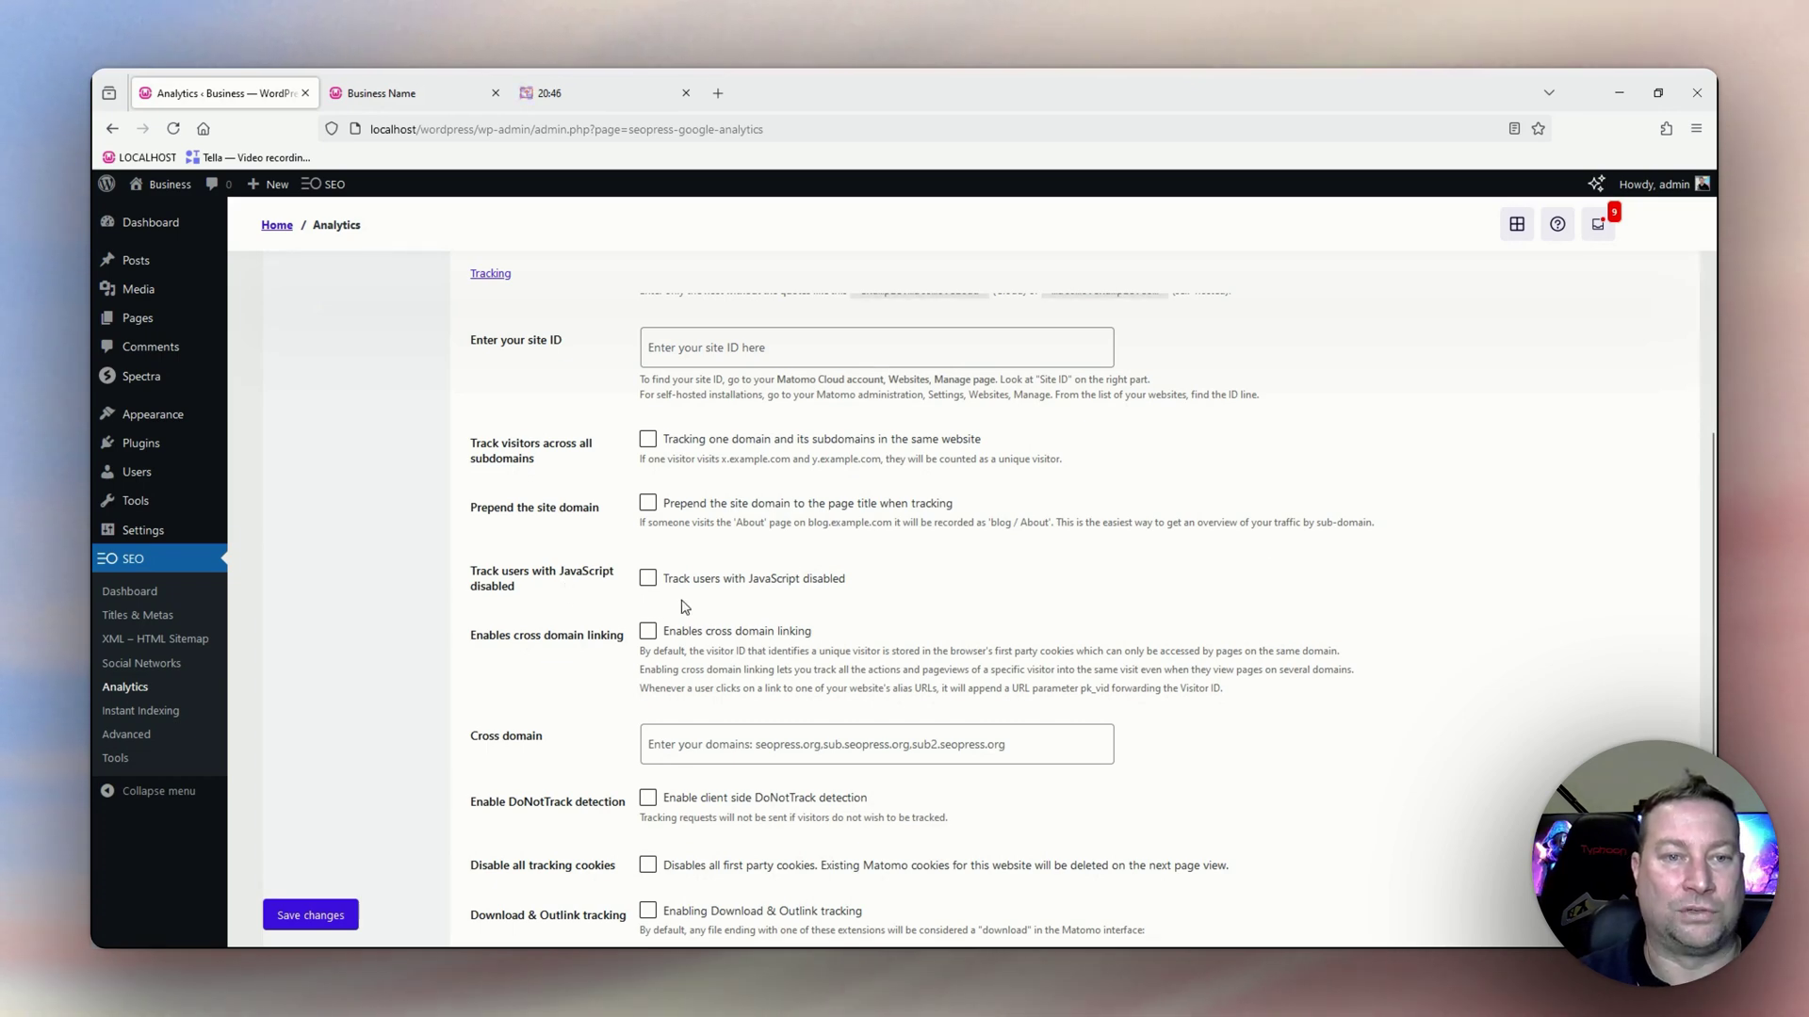
scroll(711, 588, "down", 1)
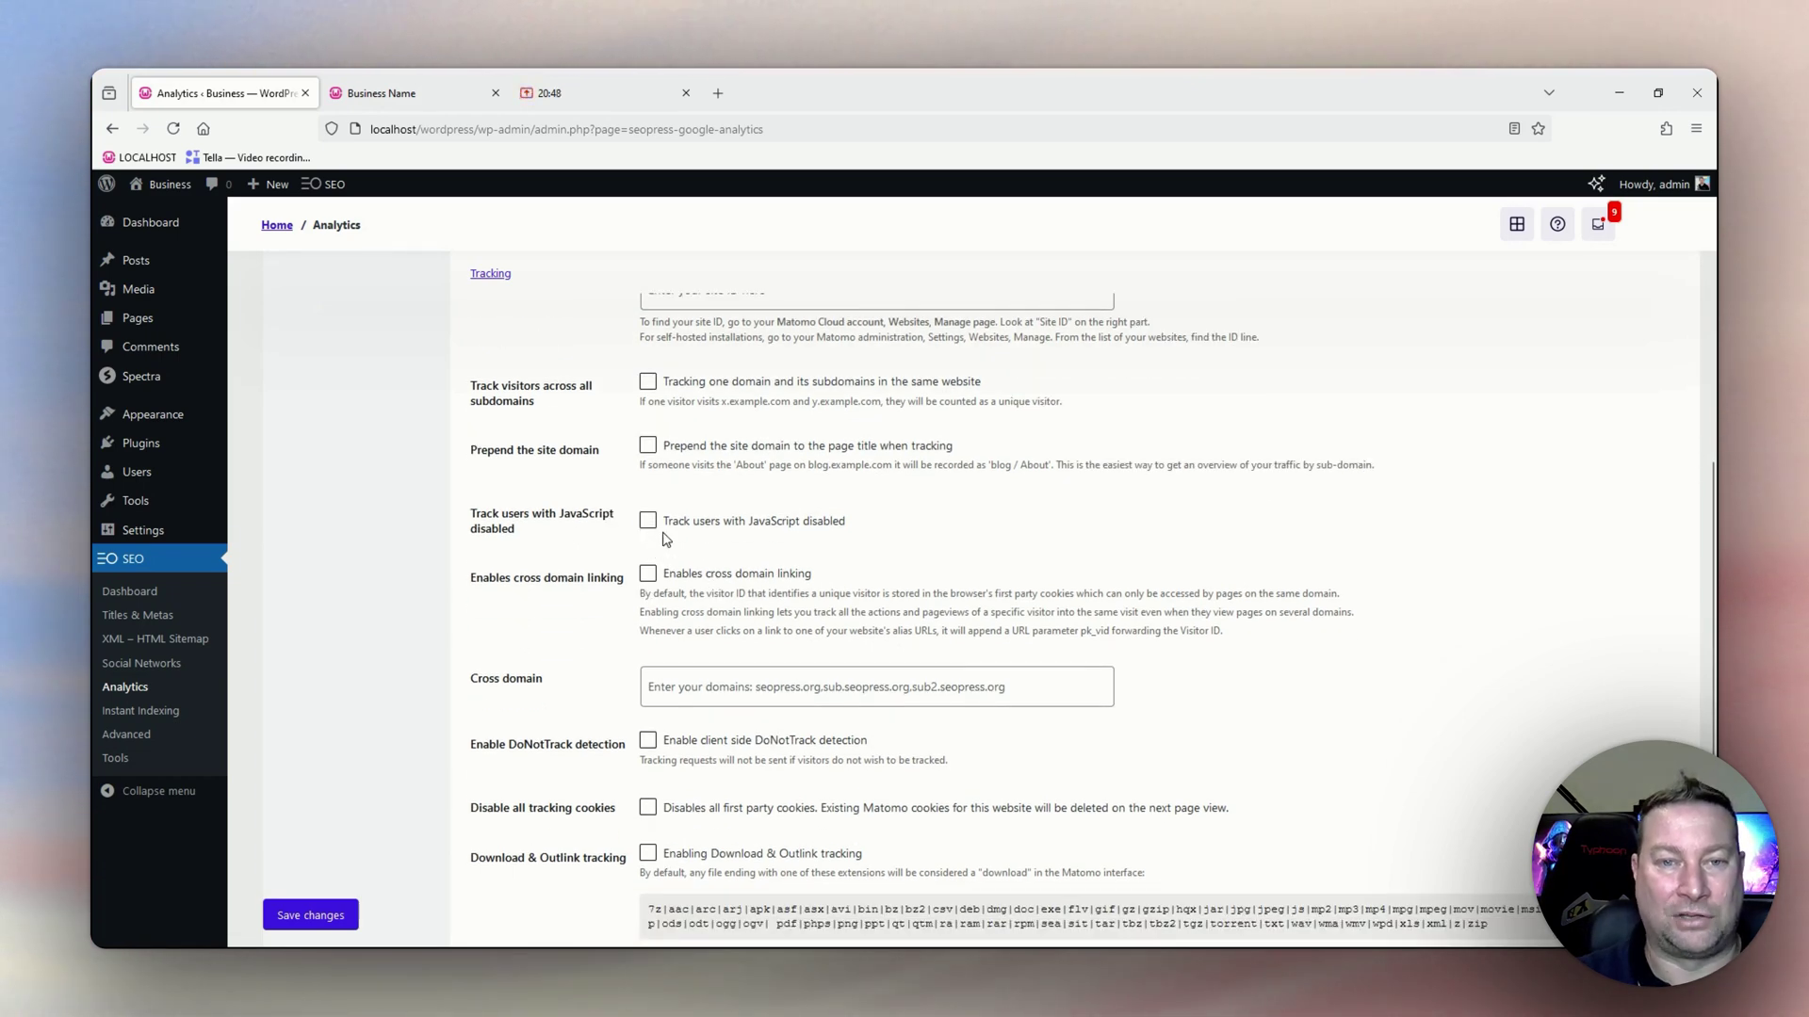
scroll(690, 535, "down", 1)
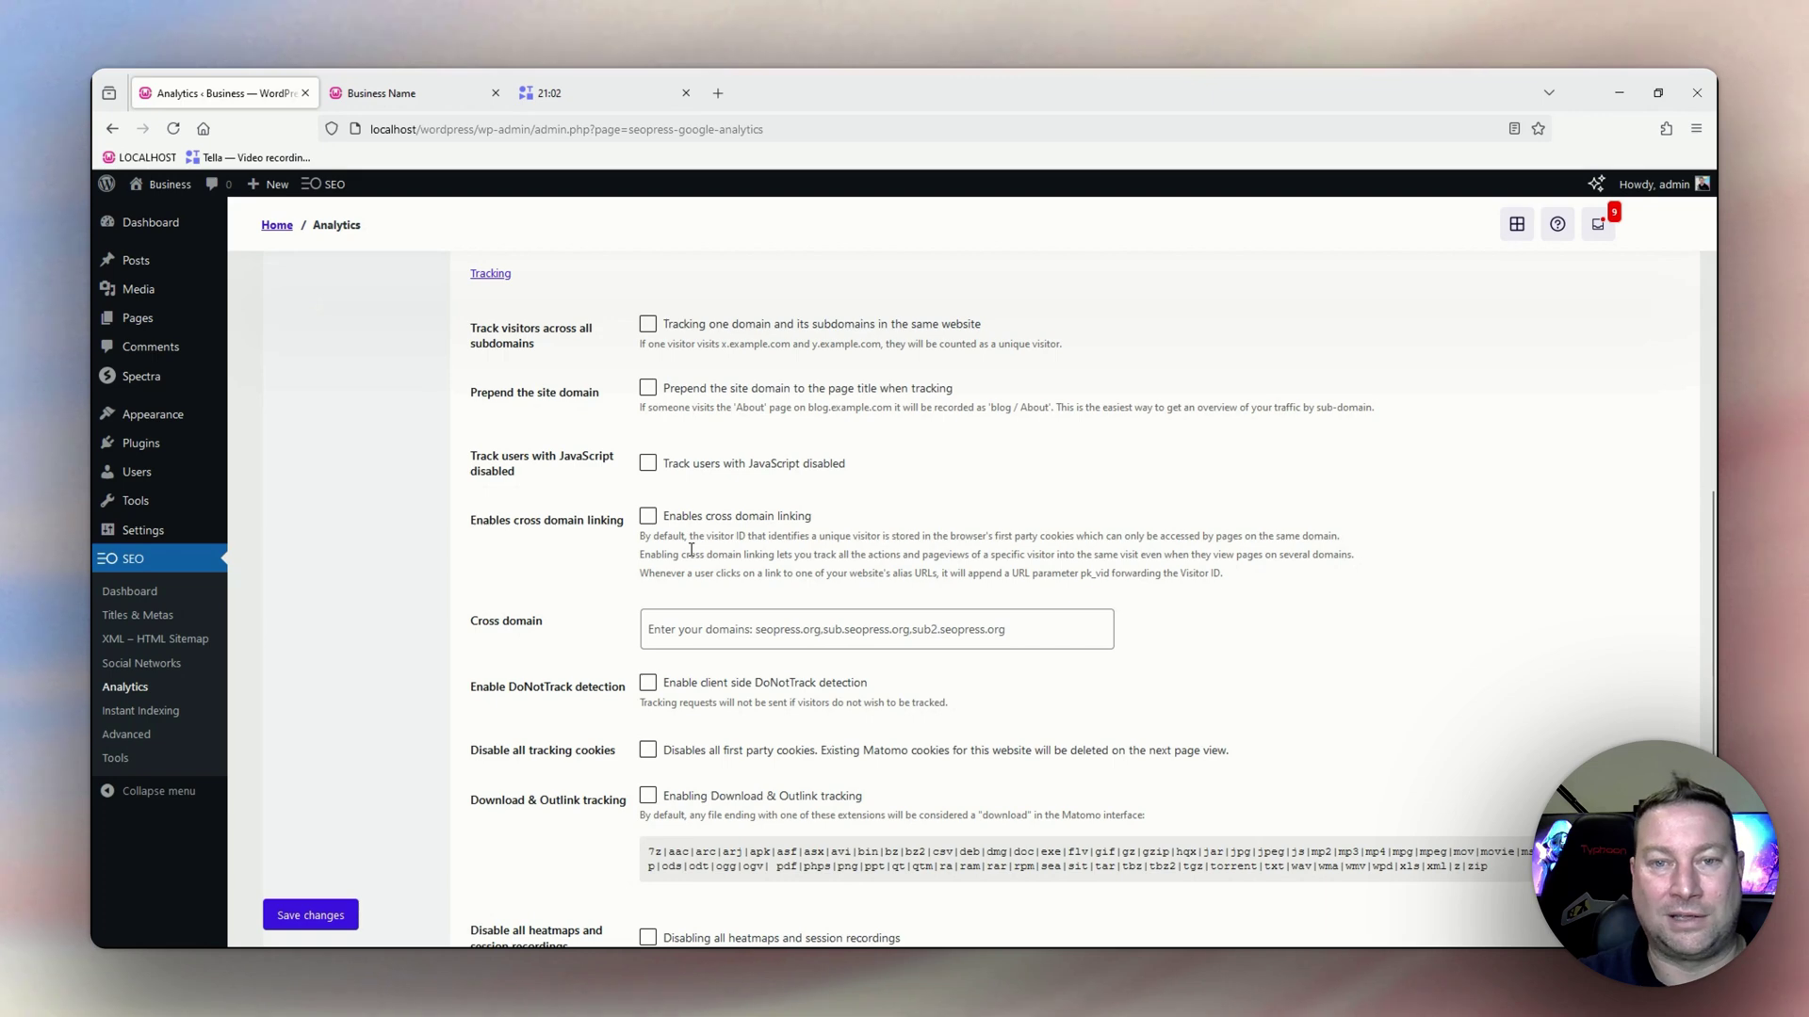
scroll(860, 556, "down", 2)
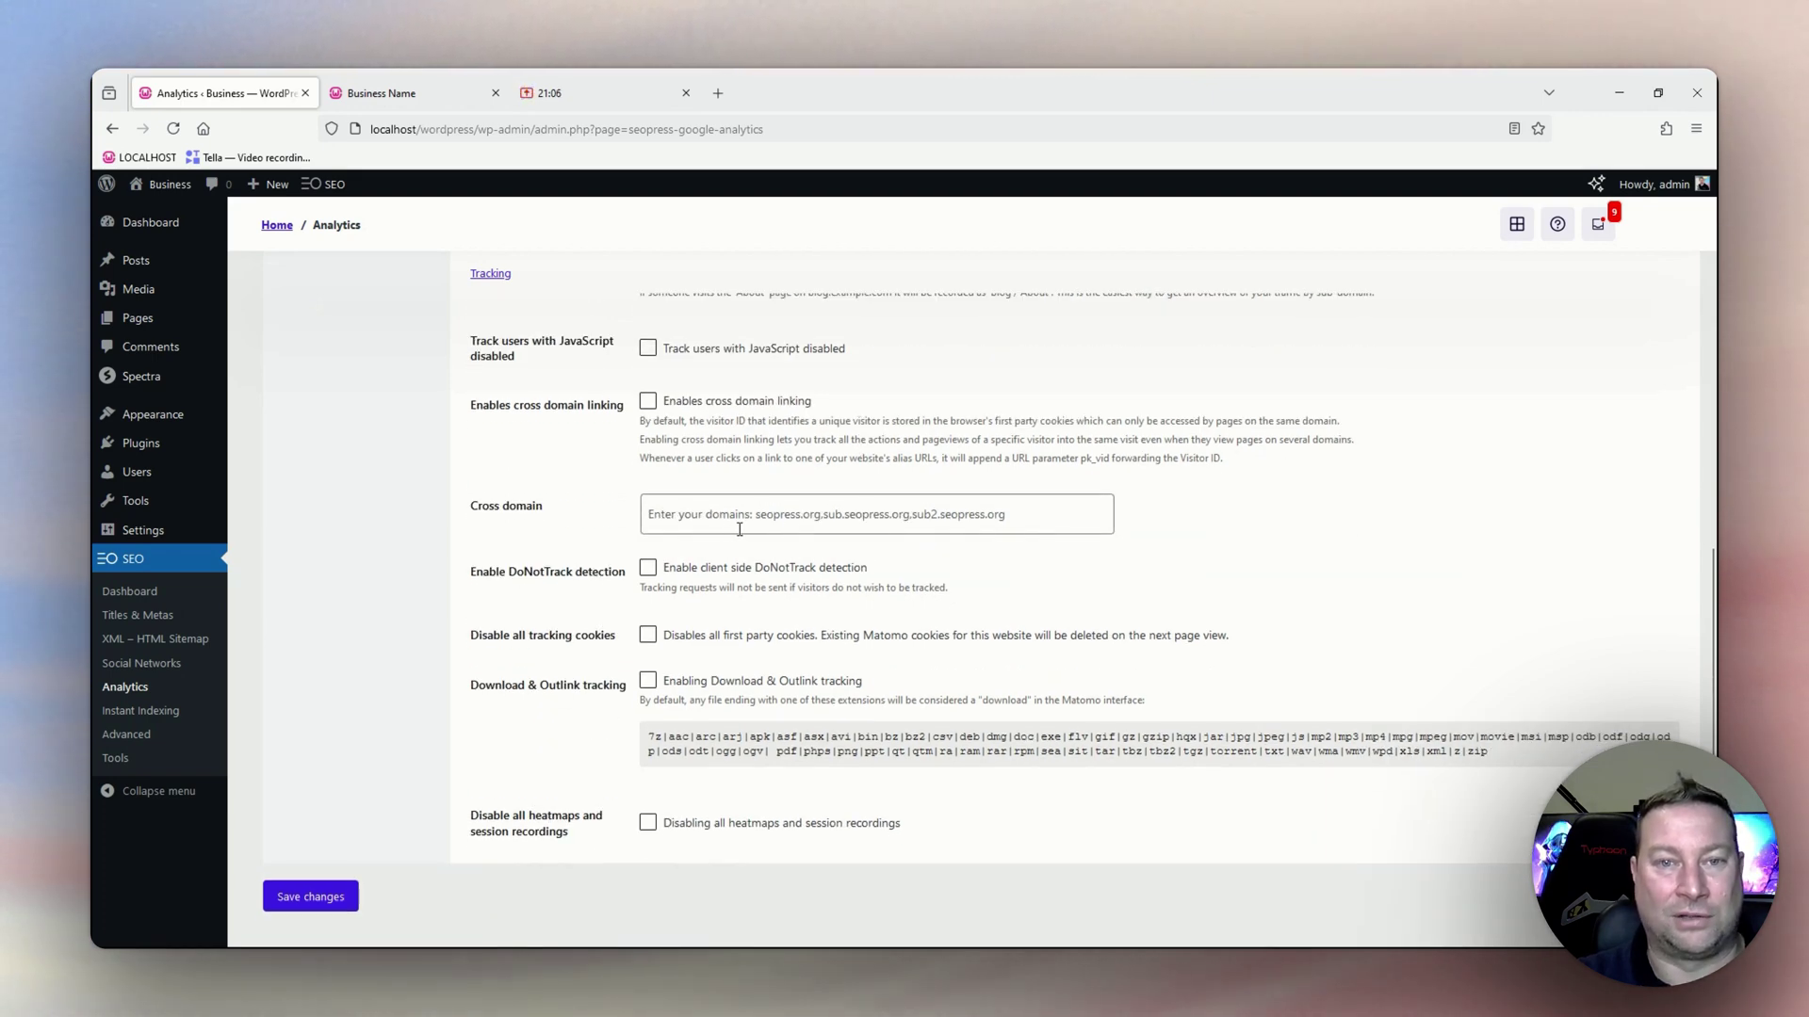
scroll(795, 517, "down", 1)
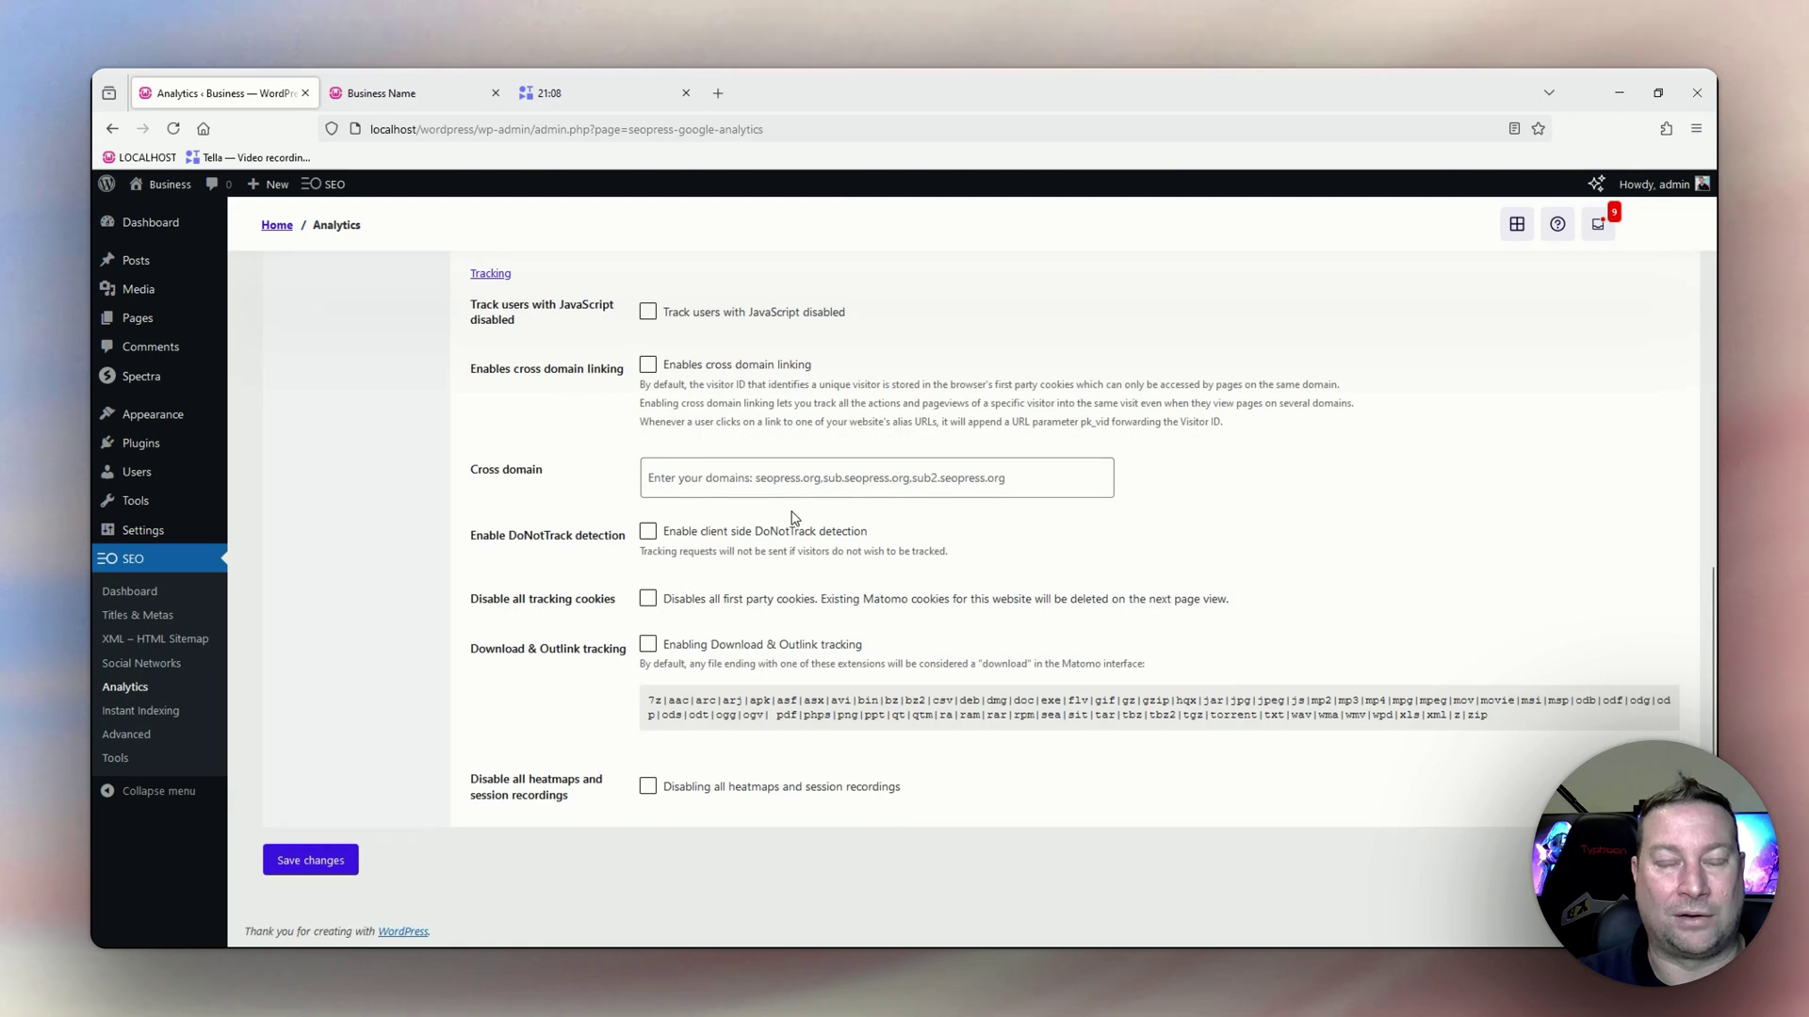
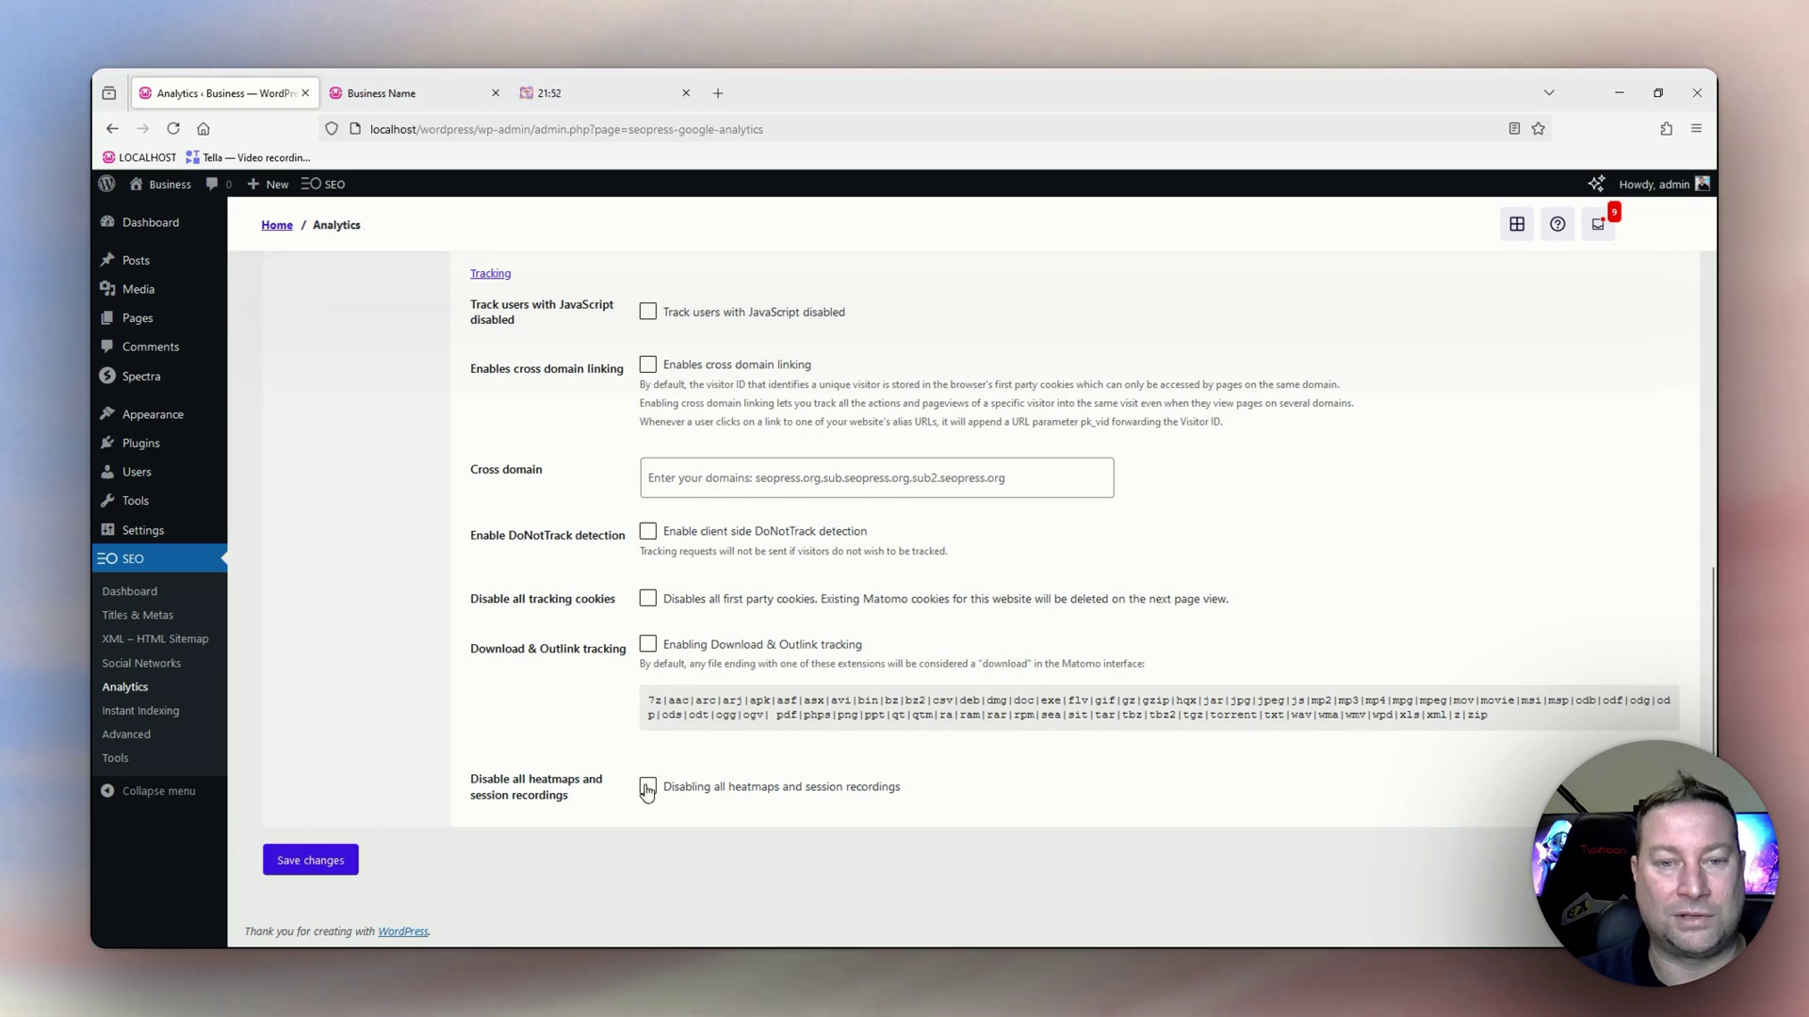
Switch from Matomo to the Microsoft Clarity settings, which show Clarity off and no project ID.
scroll(471, 831, "up", 10)
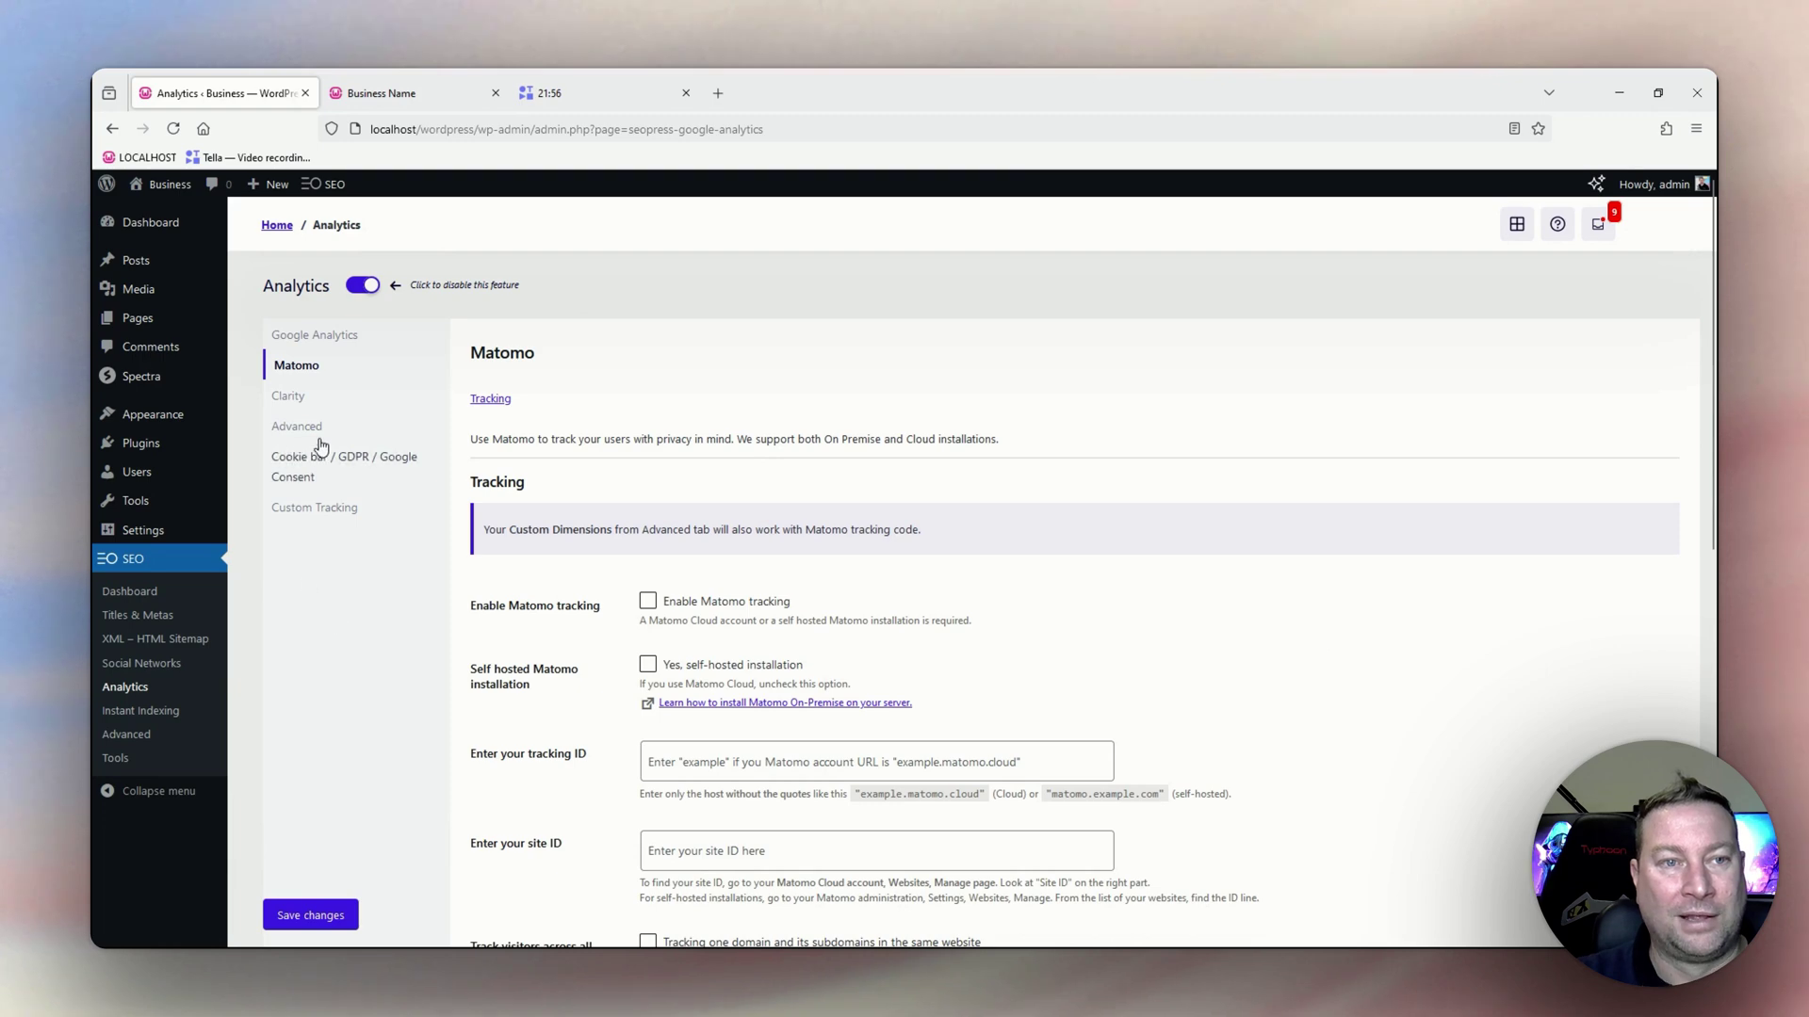
left_click(288, 397)
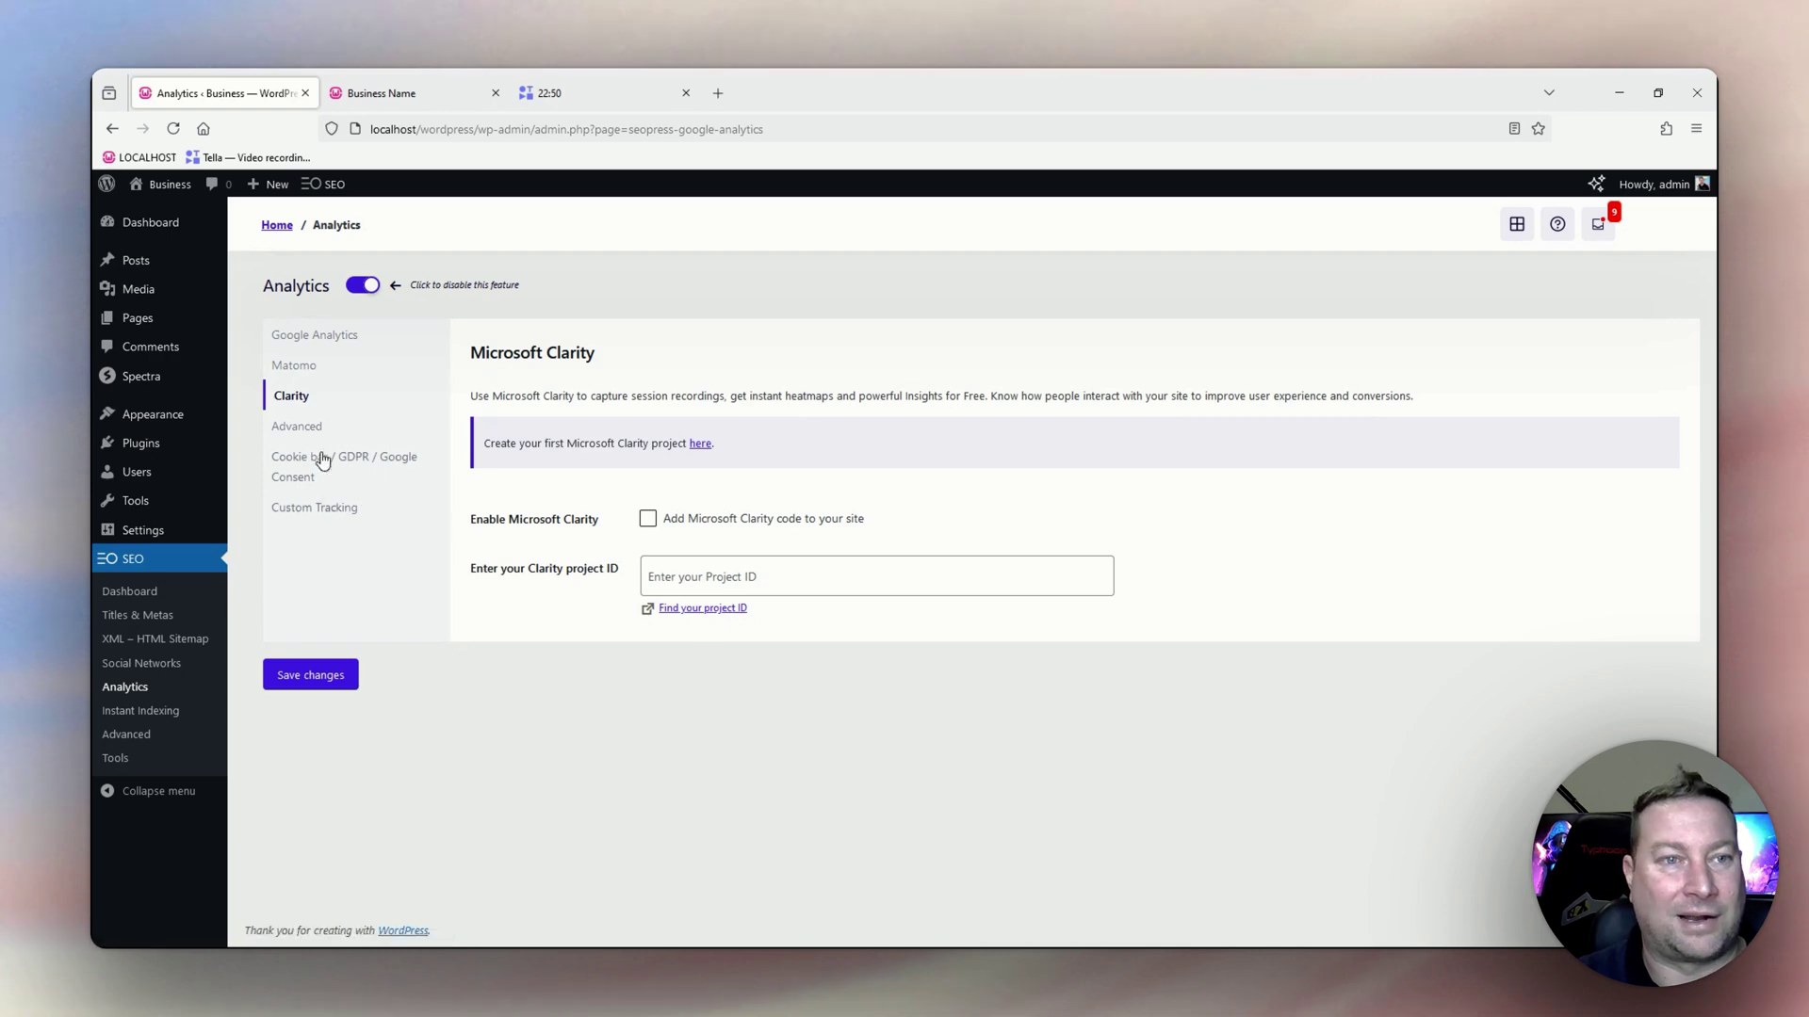
Review the Advanced analytics Custom Dimensions, with authors, categories, tags and post types all None, and the Misc options.
left_click(298, 427)
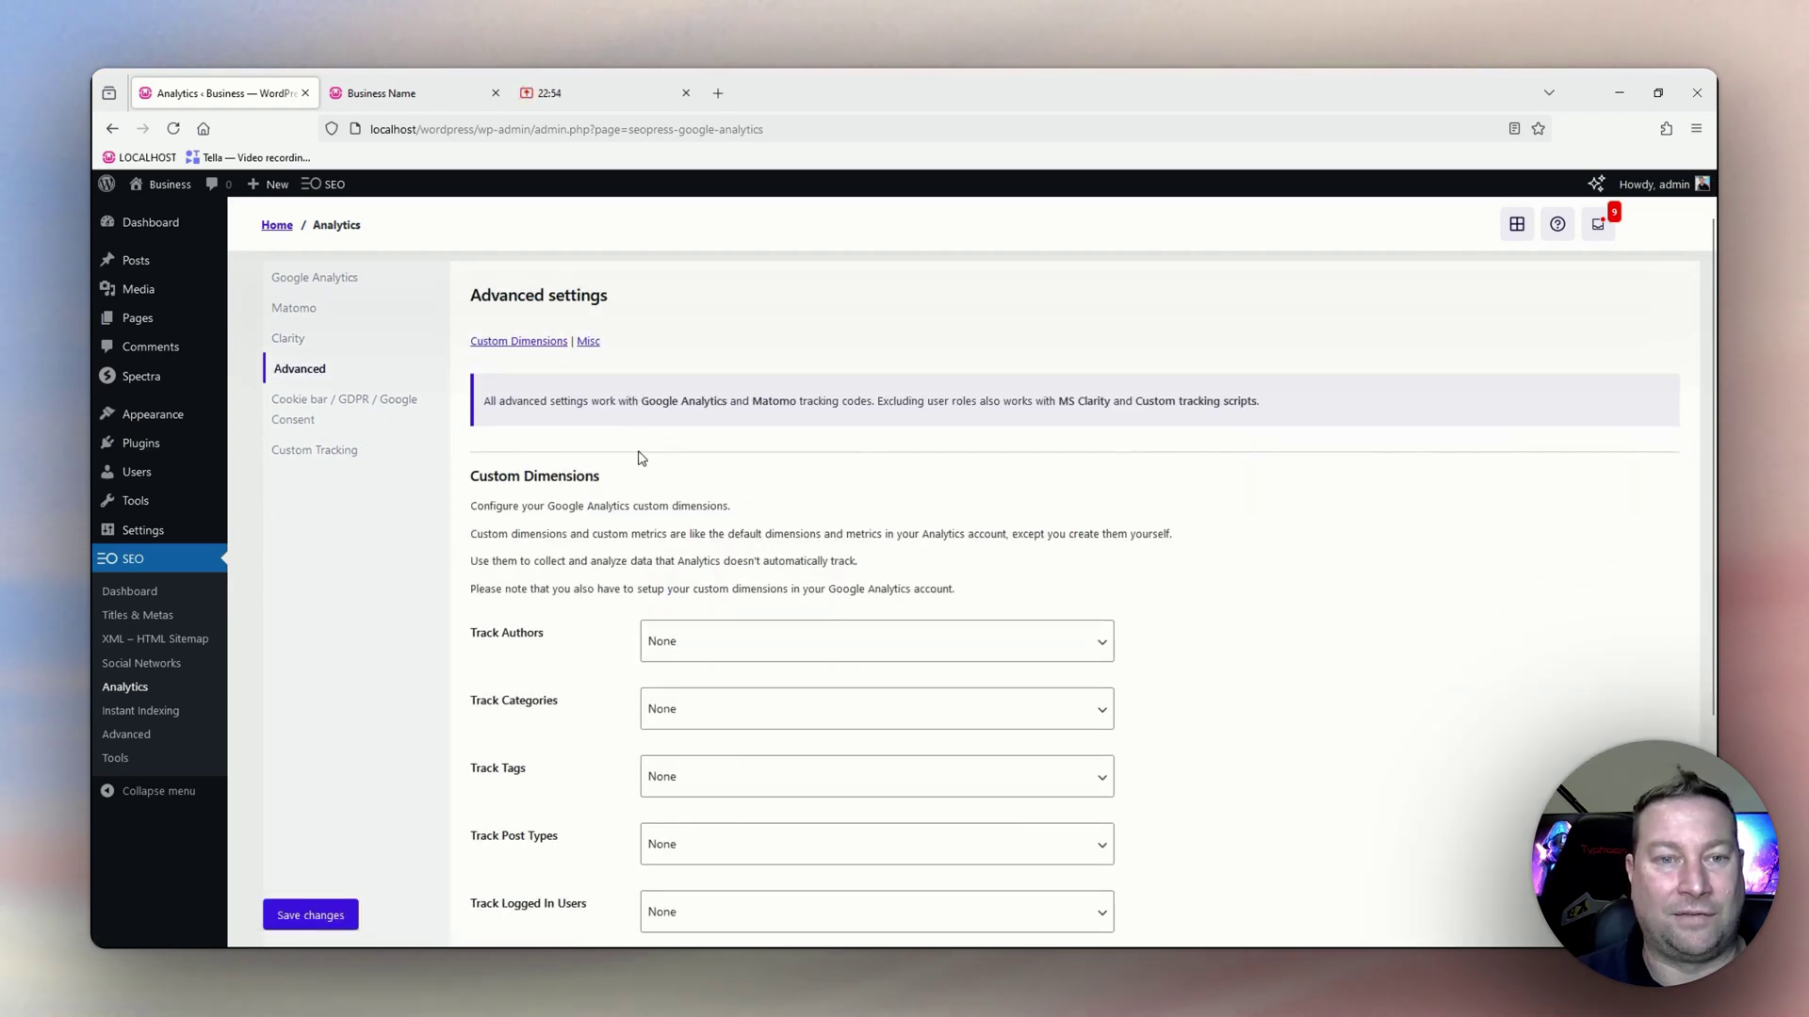
scroll(641, 457, "down", 3)
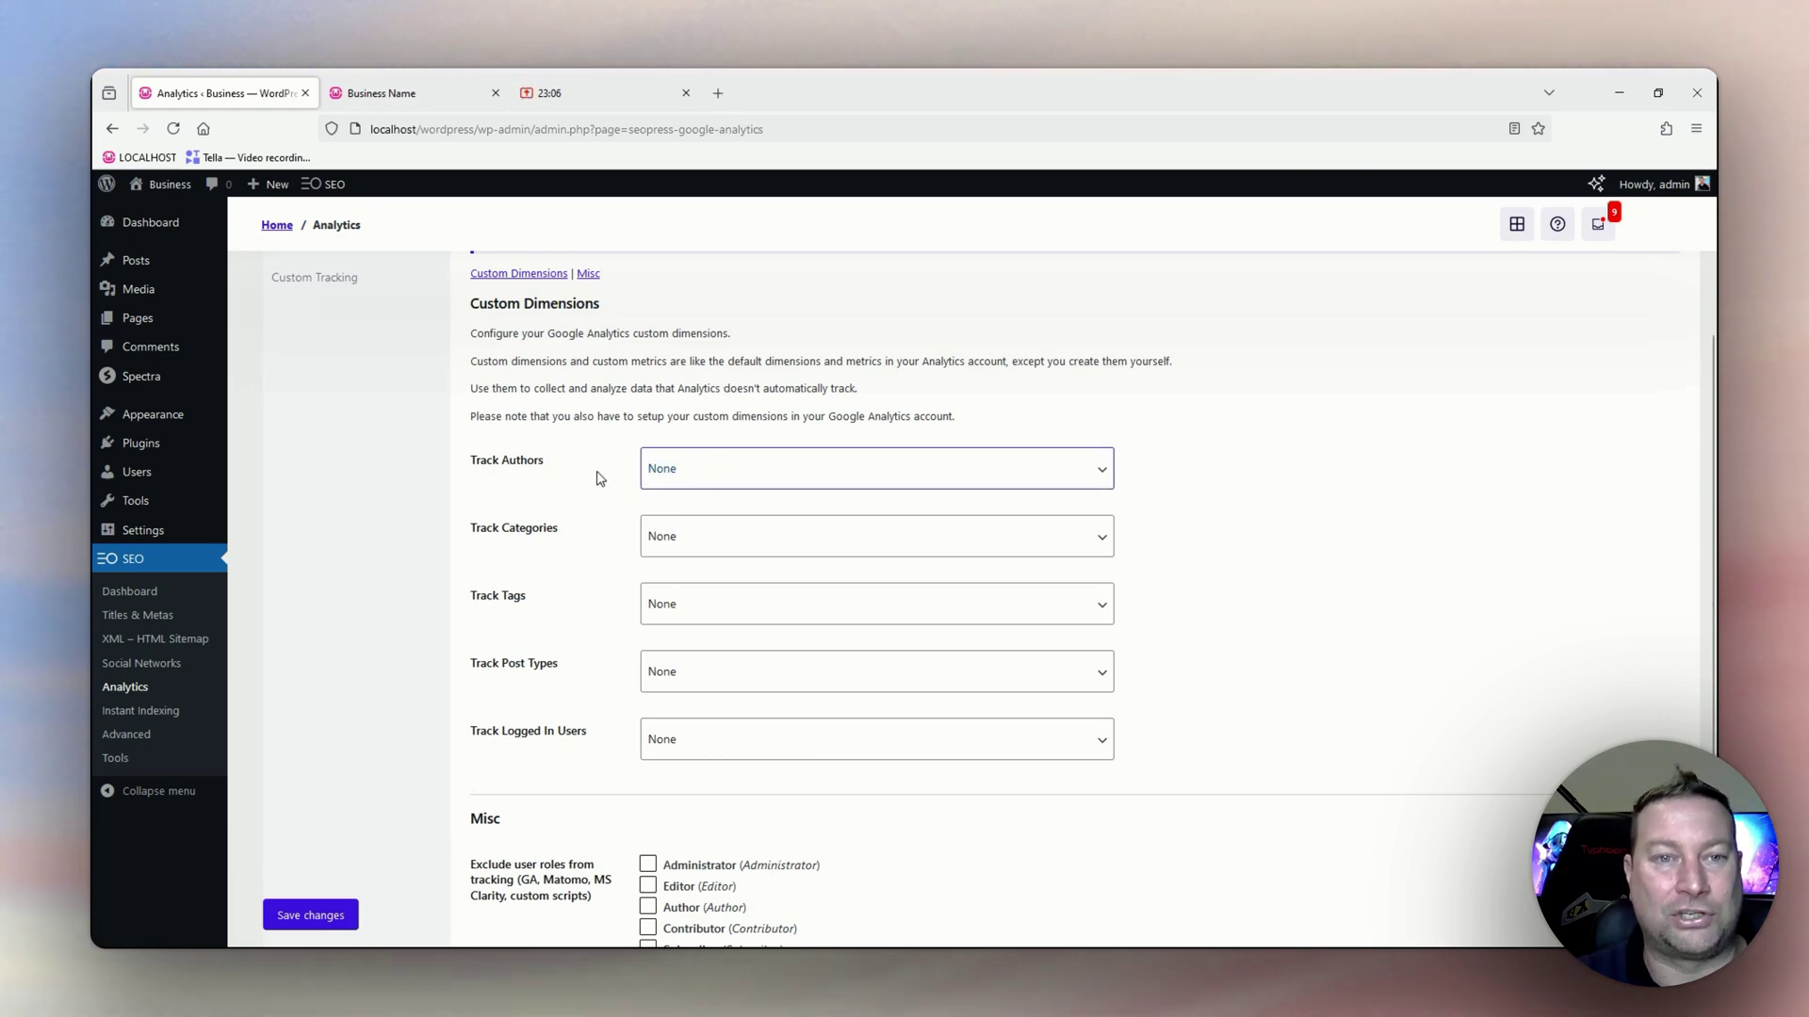
scroll(596, 473, "up", 2)
scroll(595, 473, "up", 2)
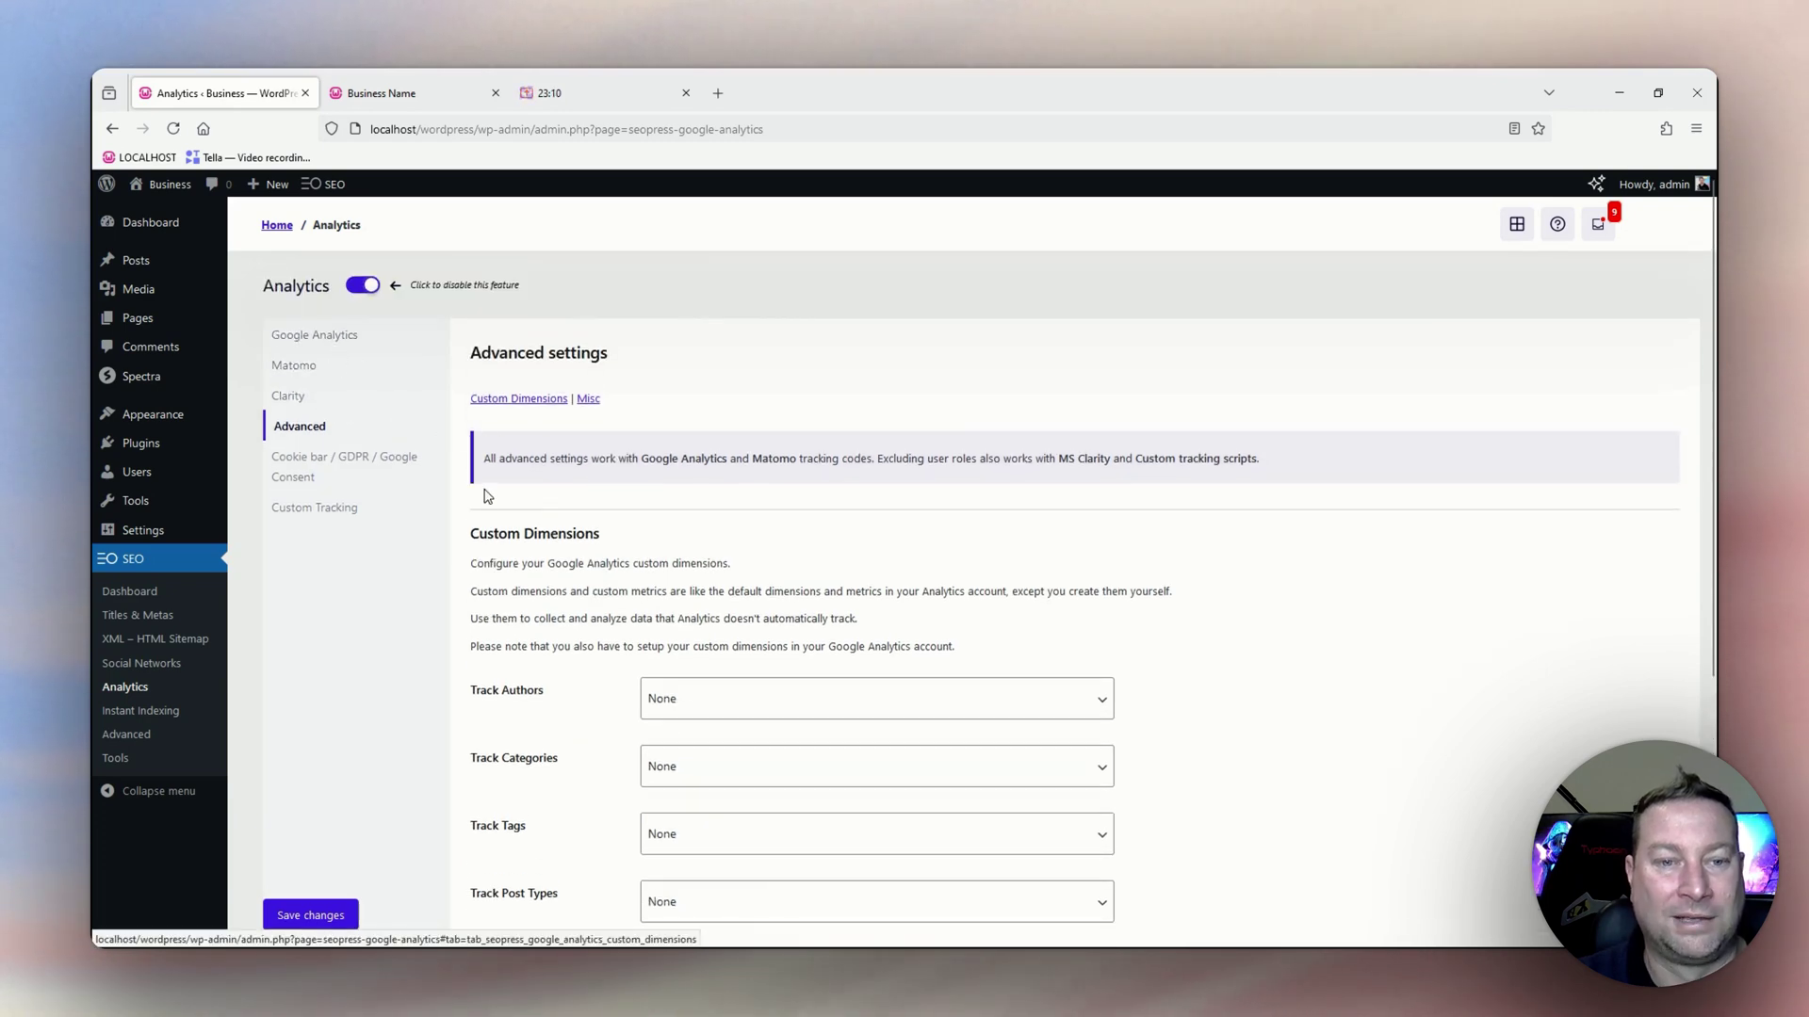
scroll(481, 497, "down", 6)
scroll(498, 544, "up", 6)
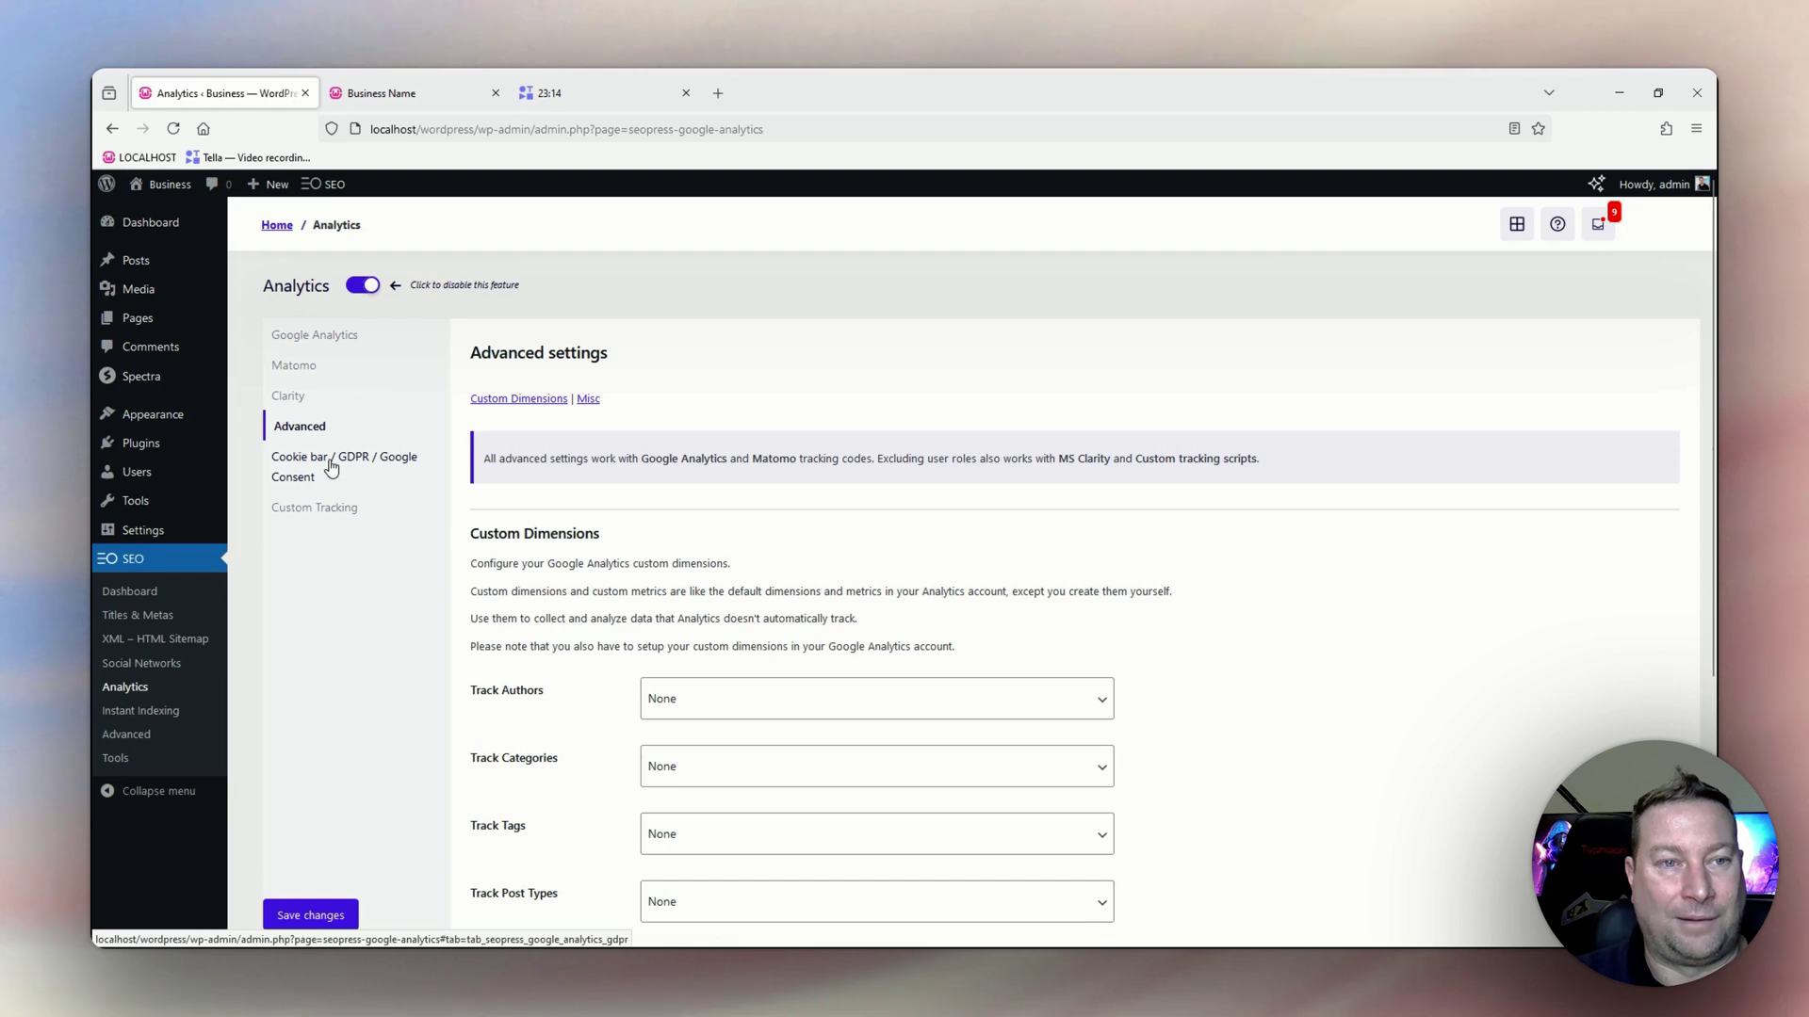
Review the Cookie bar / GDPR / Google Consent v2 options: 30-day expiration, Bottom position, Center alignment.
left_click(335, 465)
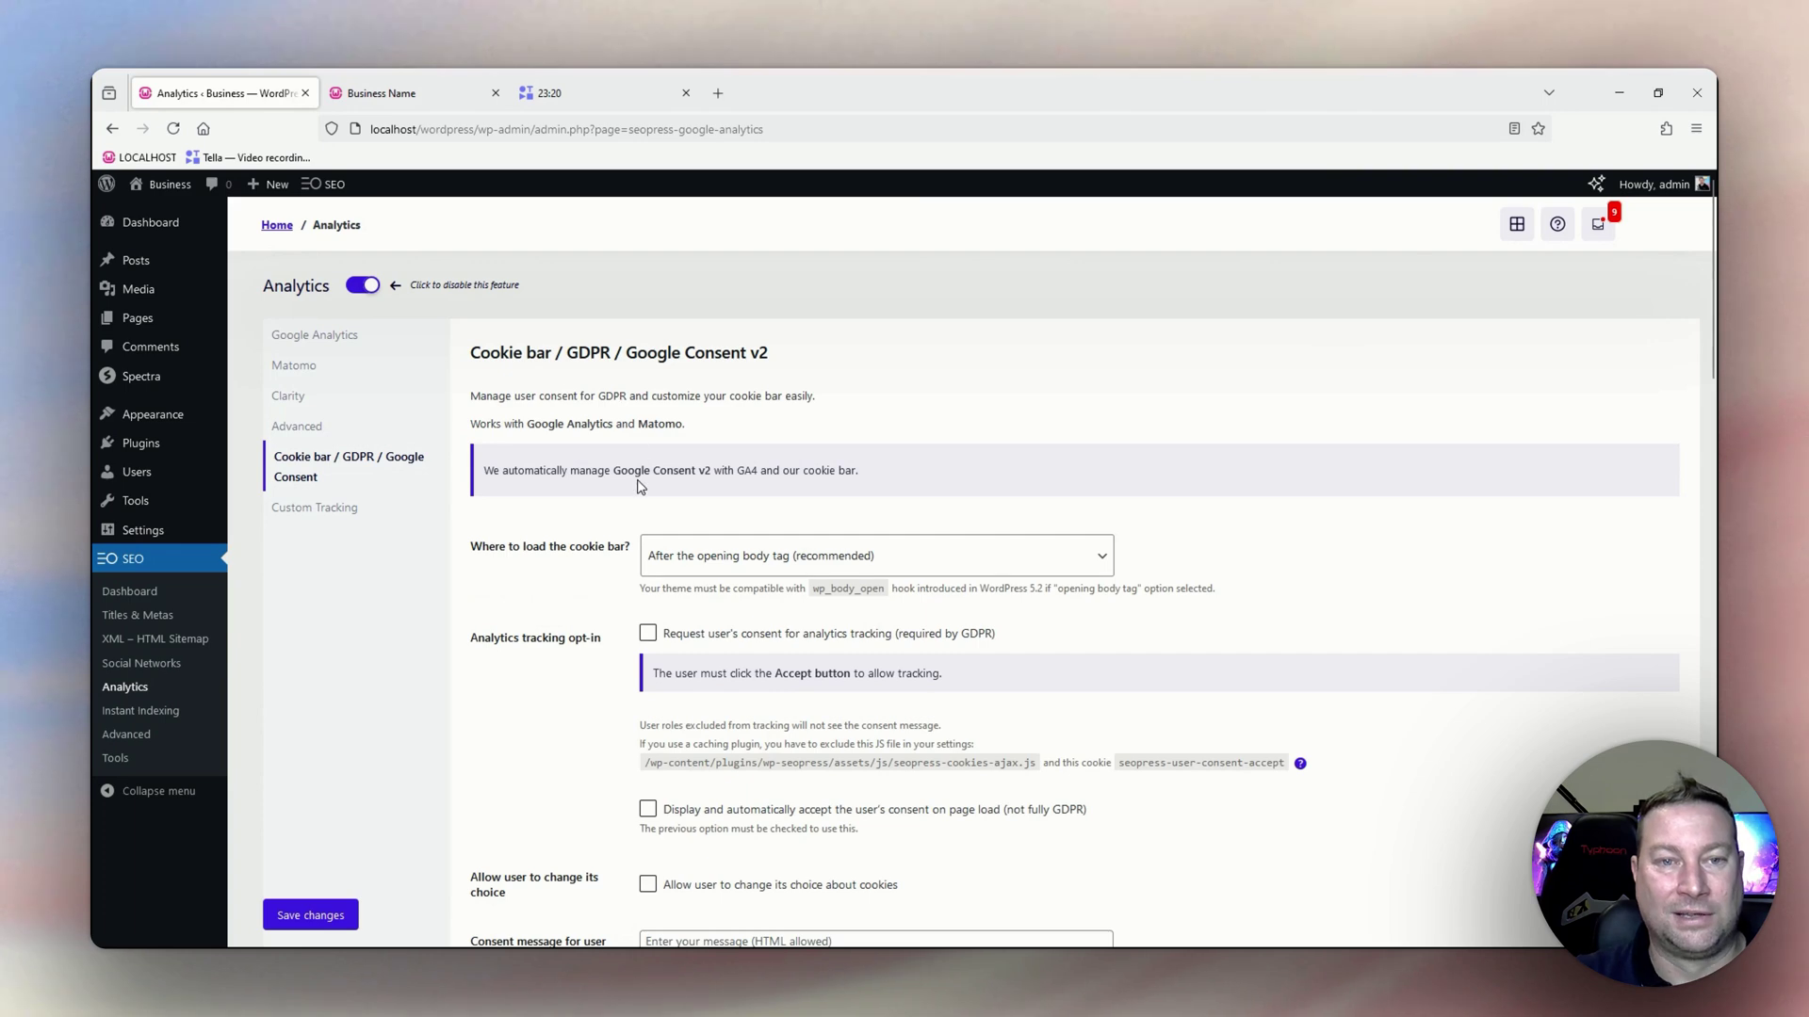
scroll(639, 487, "down", 1)
scroll(356, 391, "up", 1)
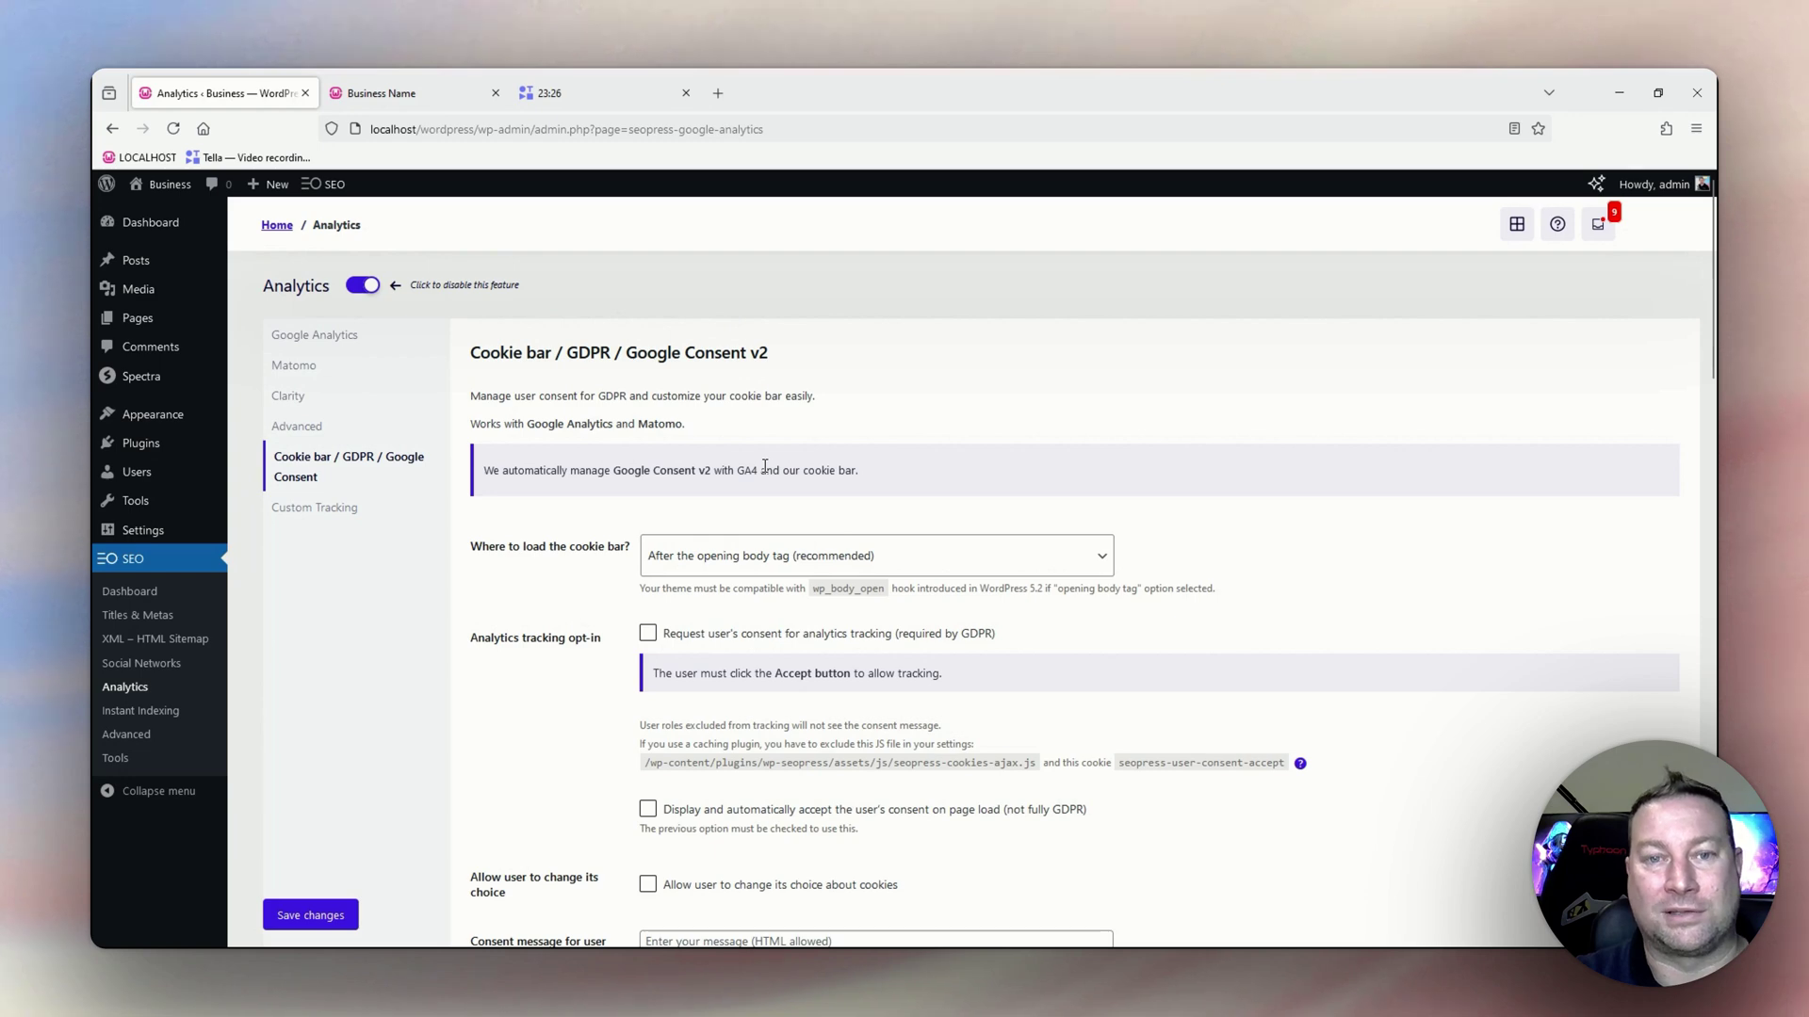
scroll(765, 469, "down", 1)
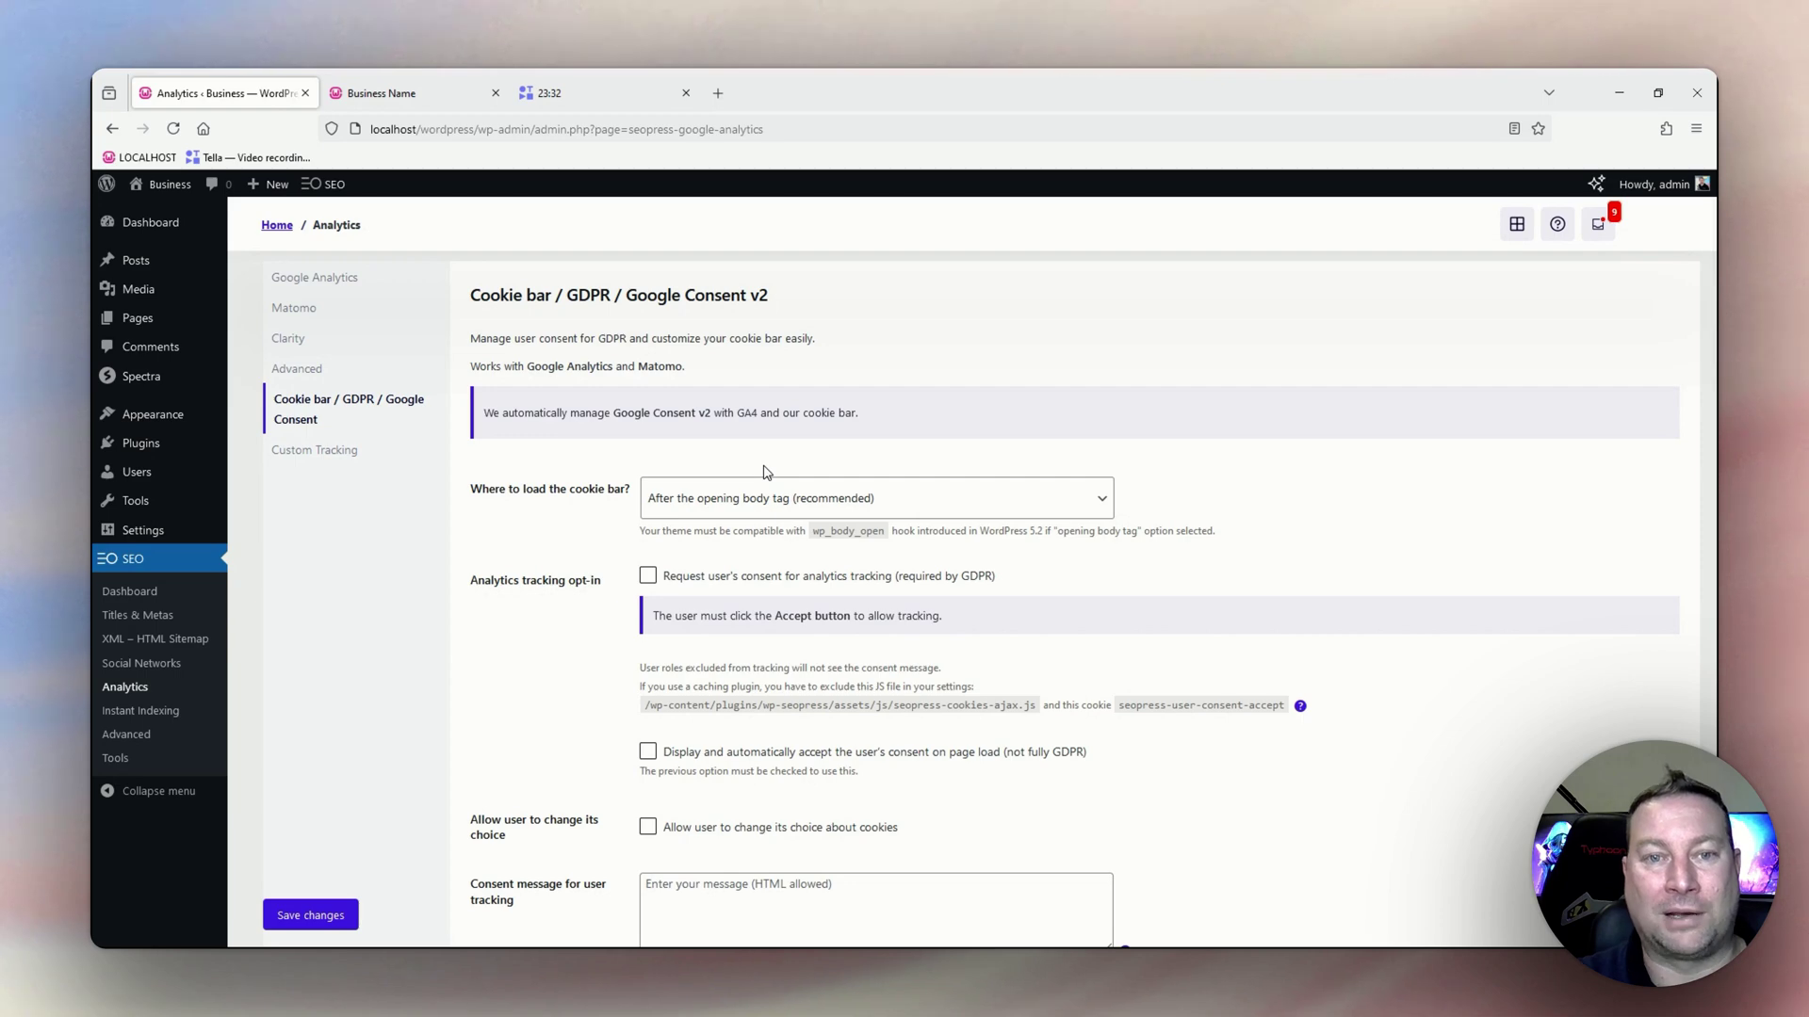
scroll(726, 532, "down", 2)
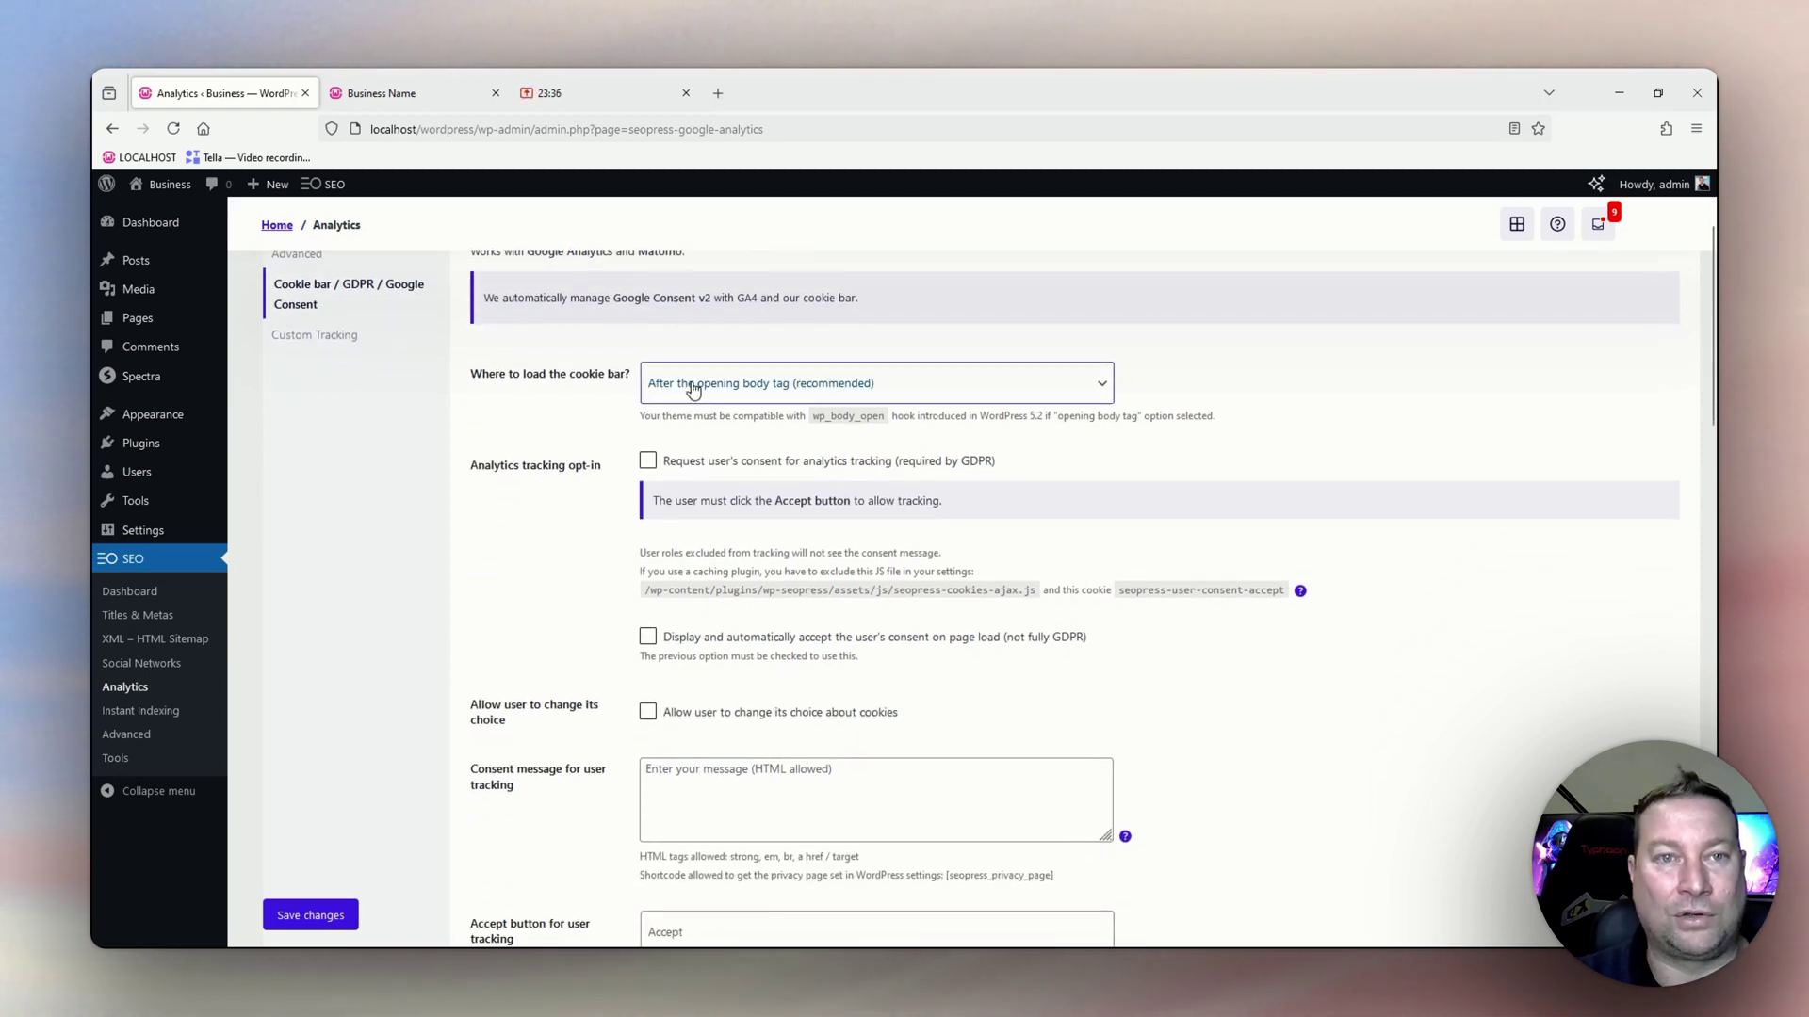
scroll(693, 389, "up", 3)
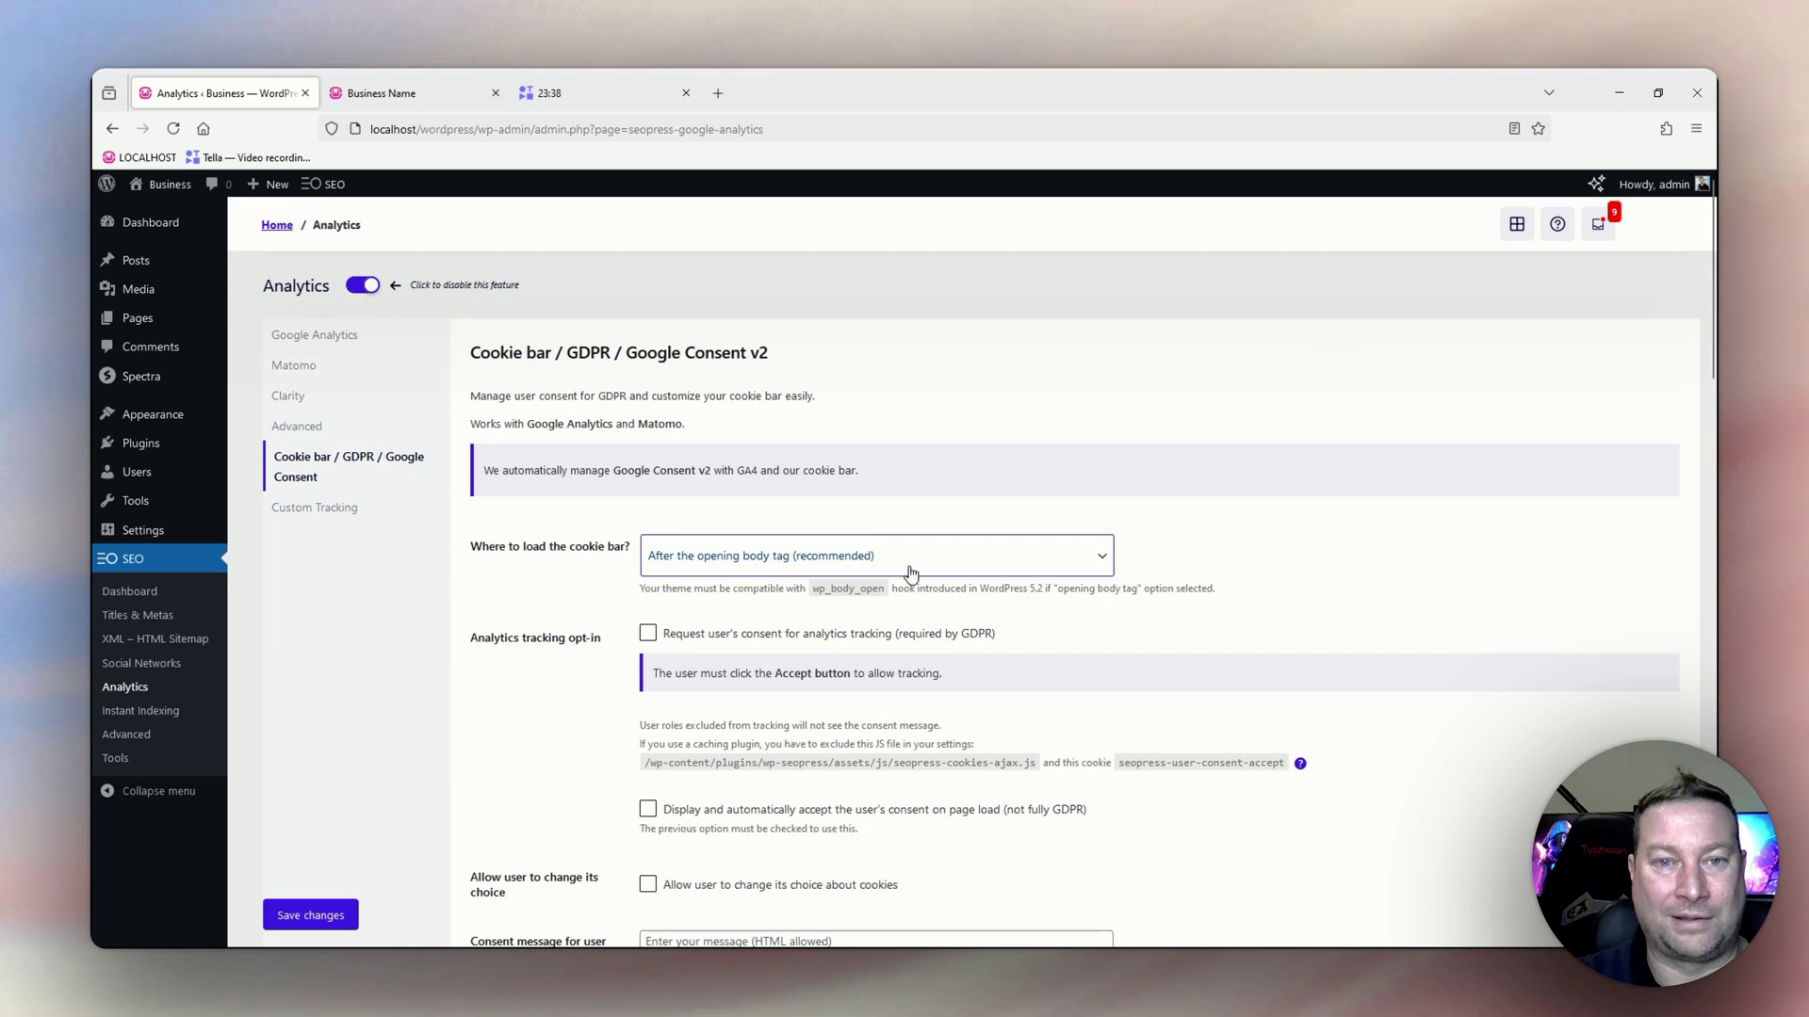
scroll(855, 577, "down", 5)
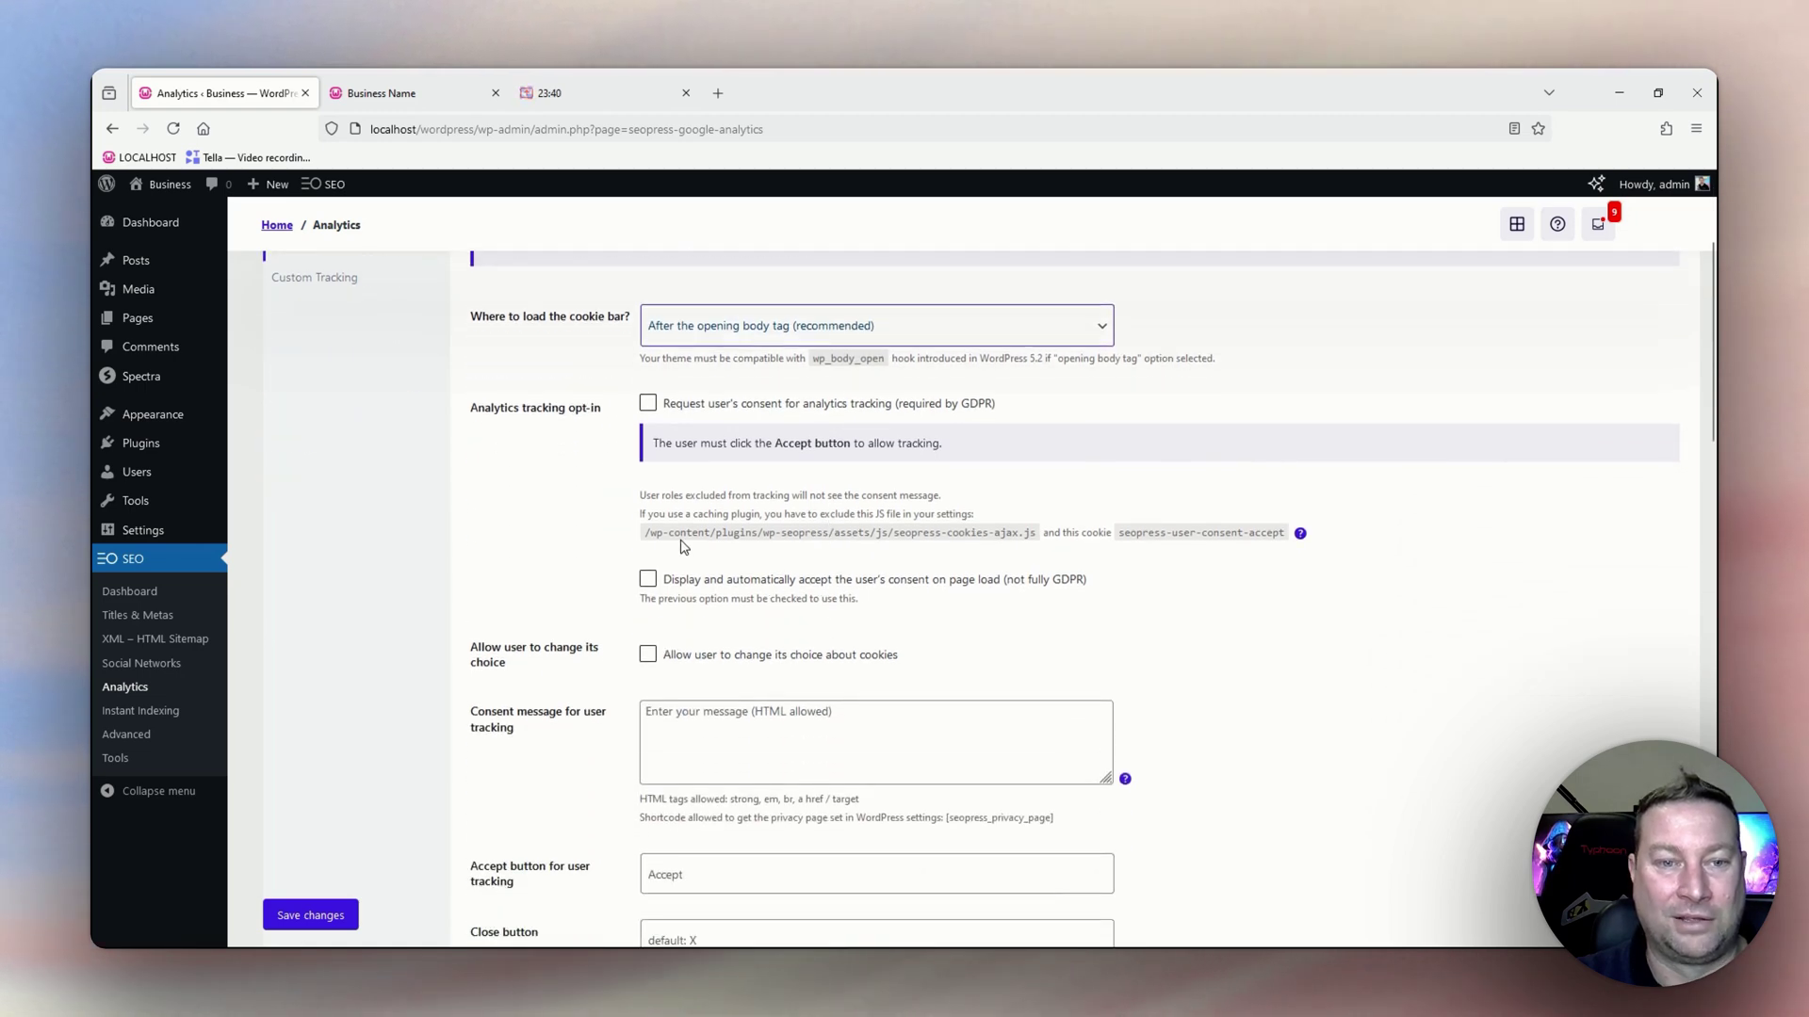
scroll(683, 558, "down", 1)
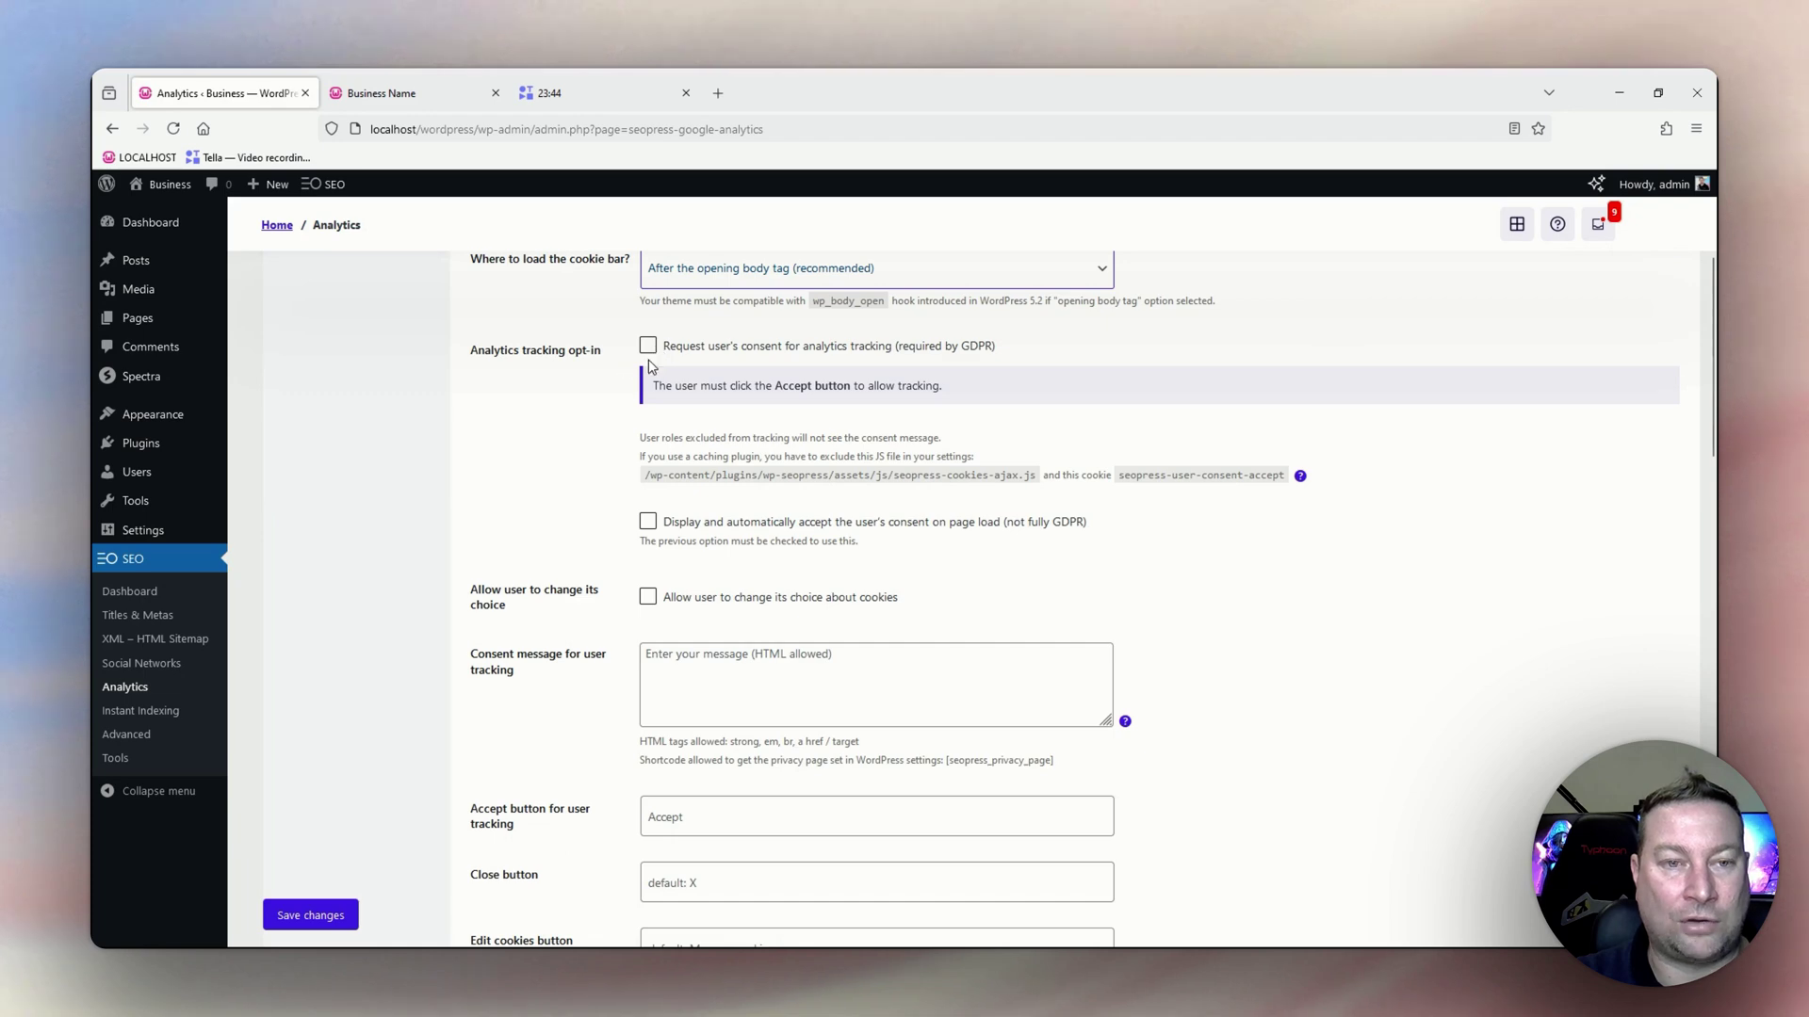
scroll(648, 367, "down", 2)
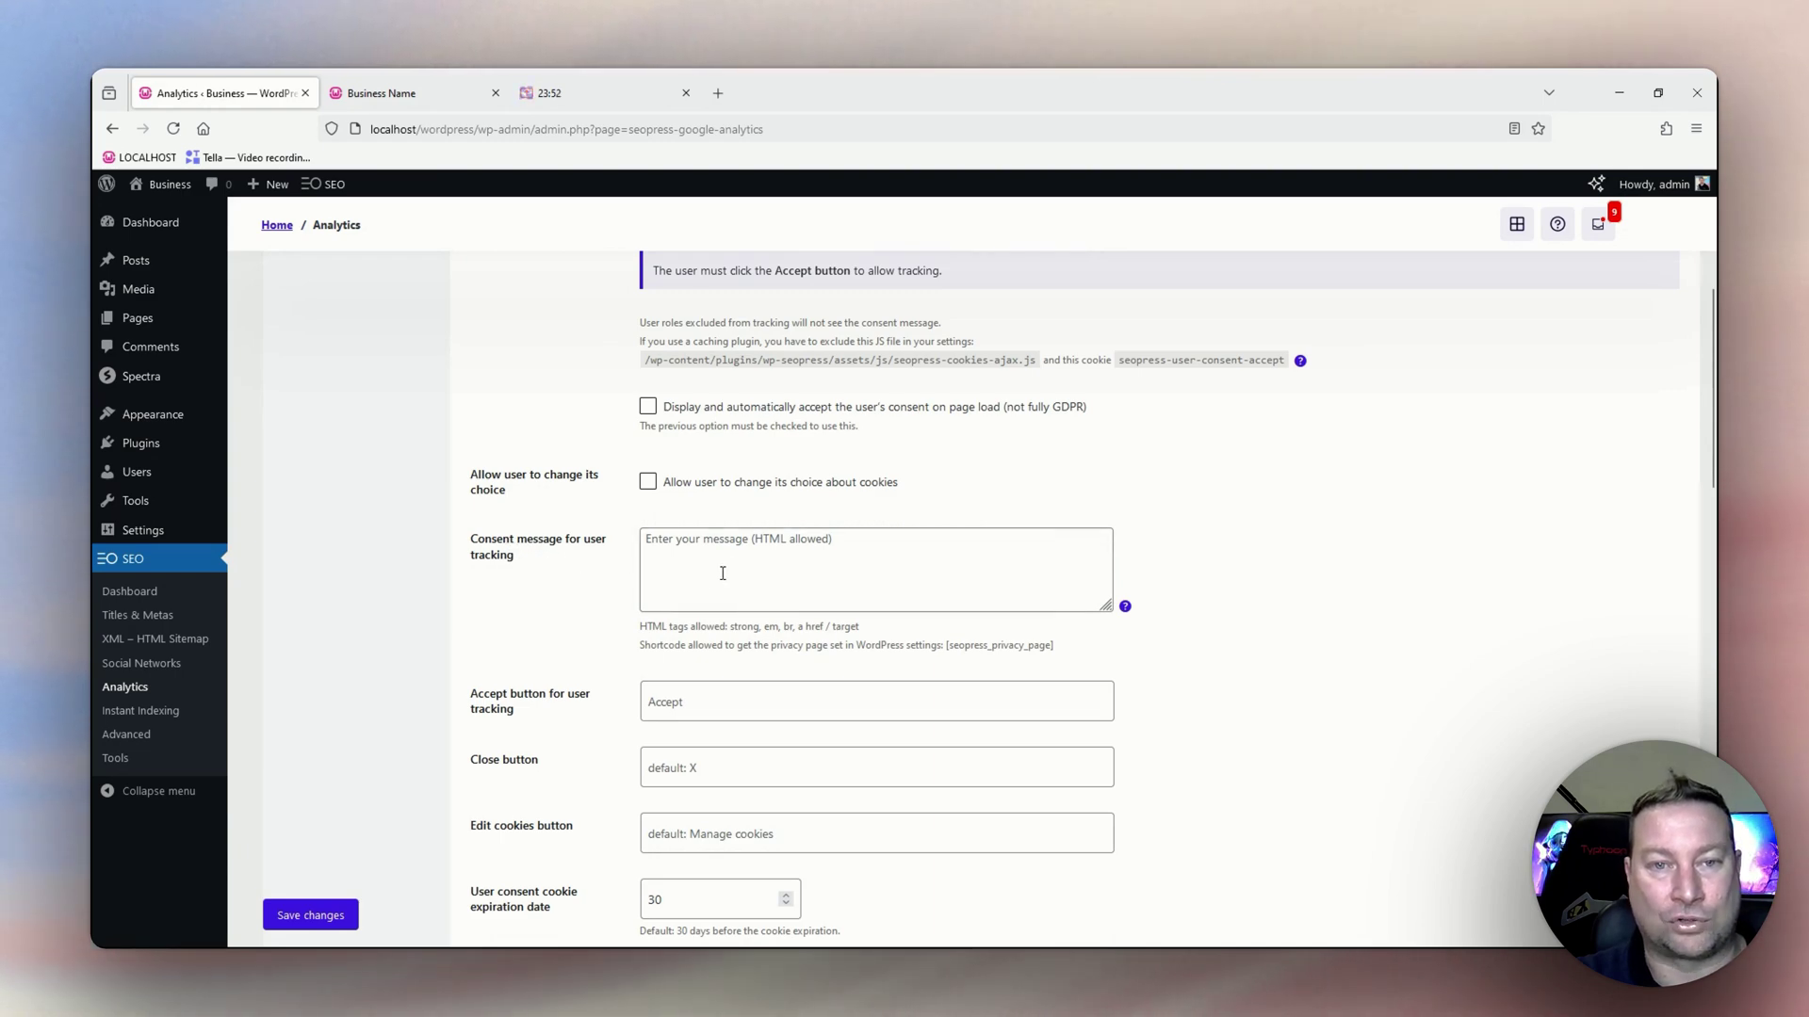
scroll(716, 573, "down", 2)
scroll(494, 600, "down", 2)
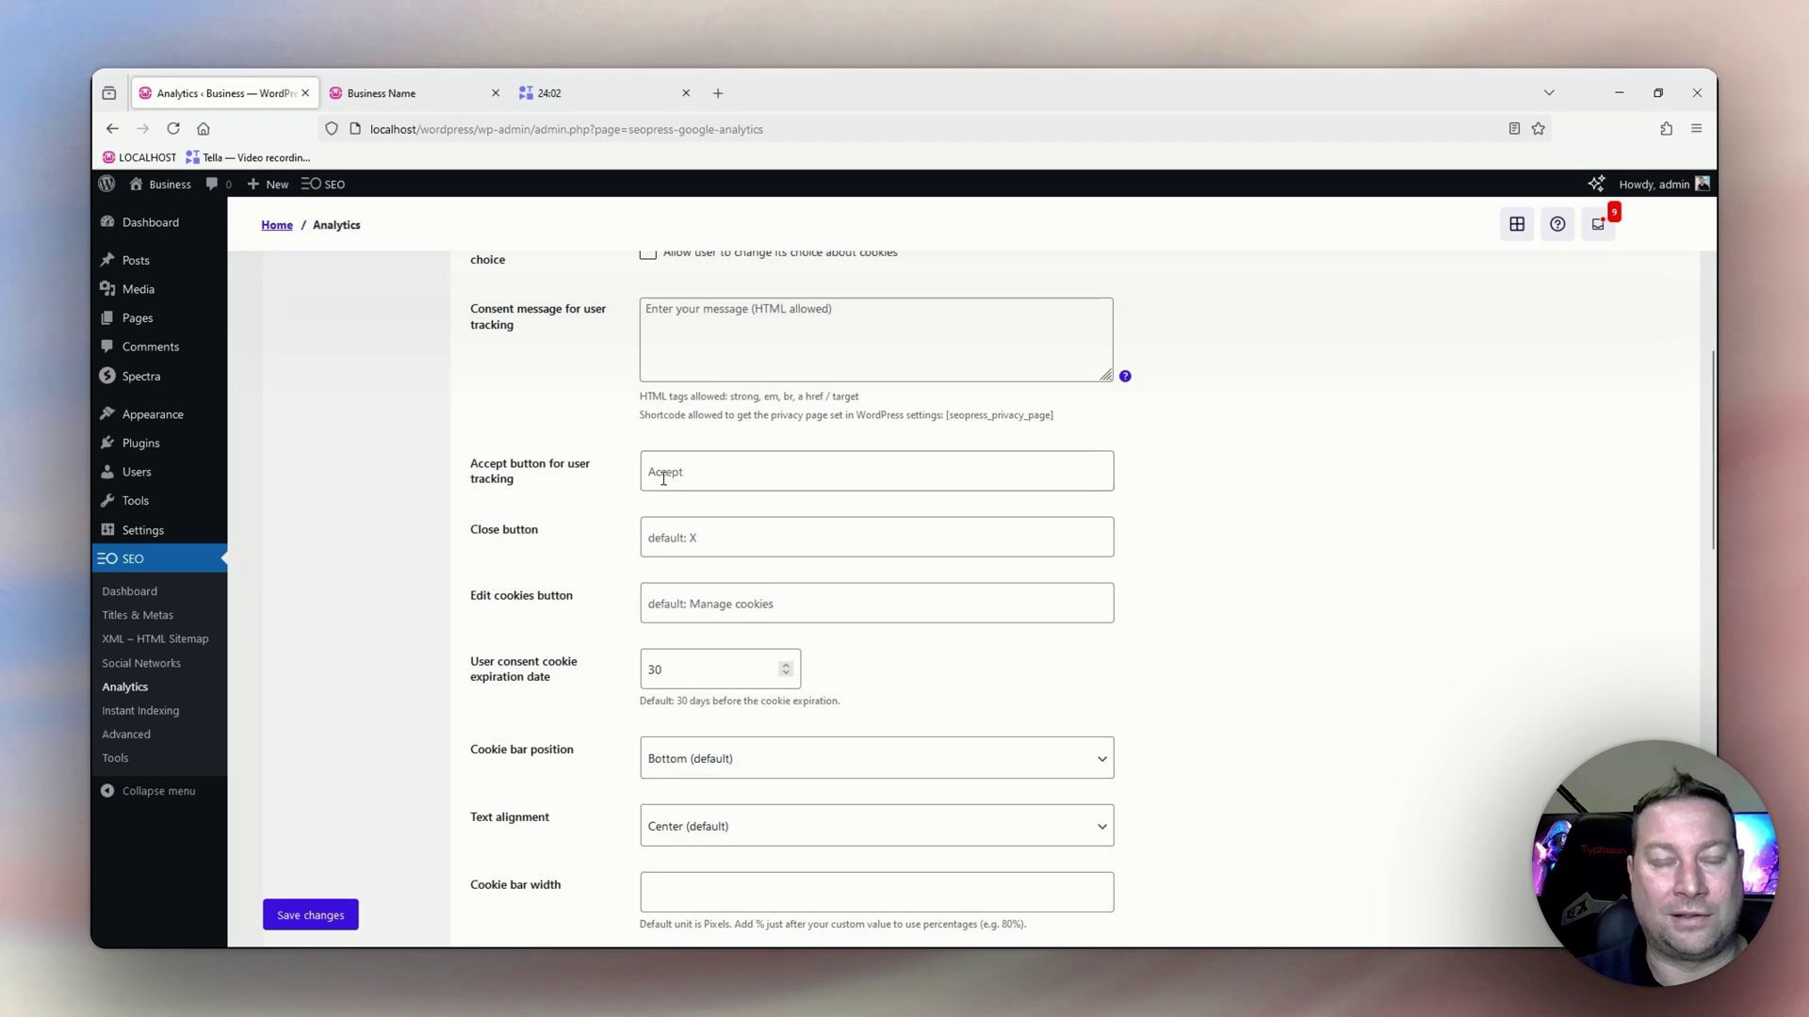
scroll(541, 537, "down", 2)
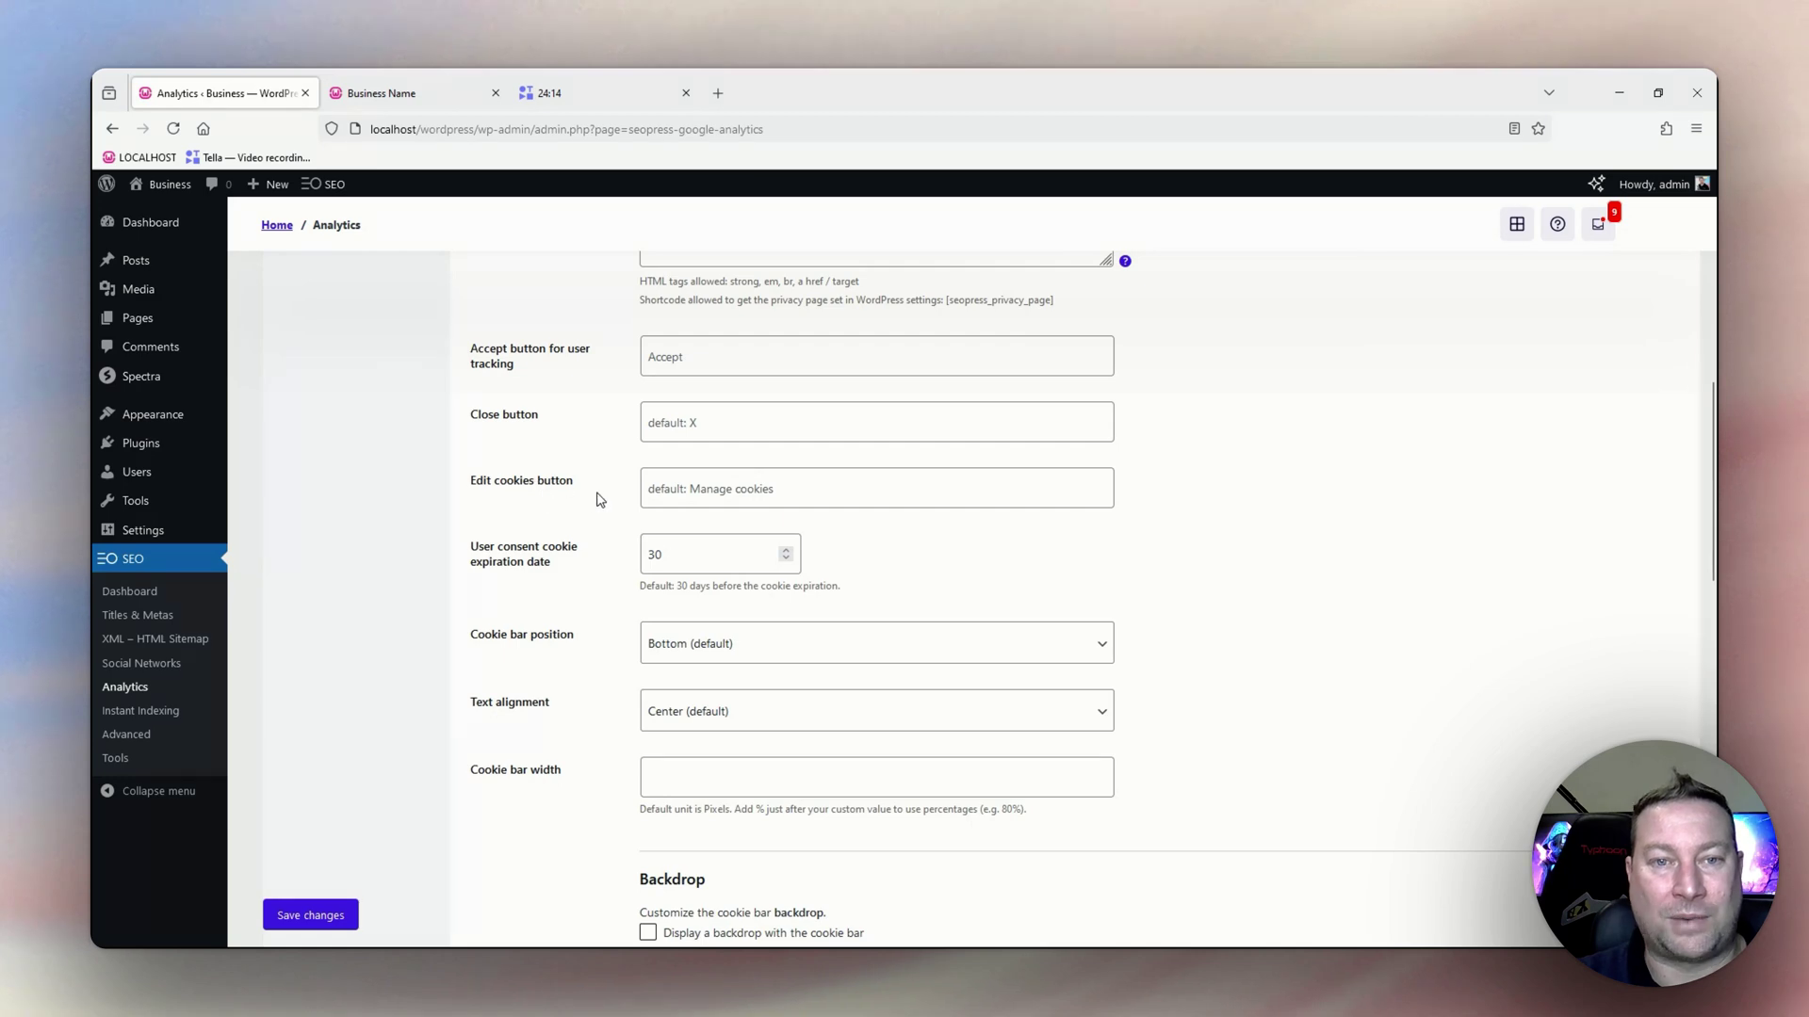
scroll(603, 495, "down", 1)
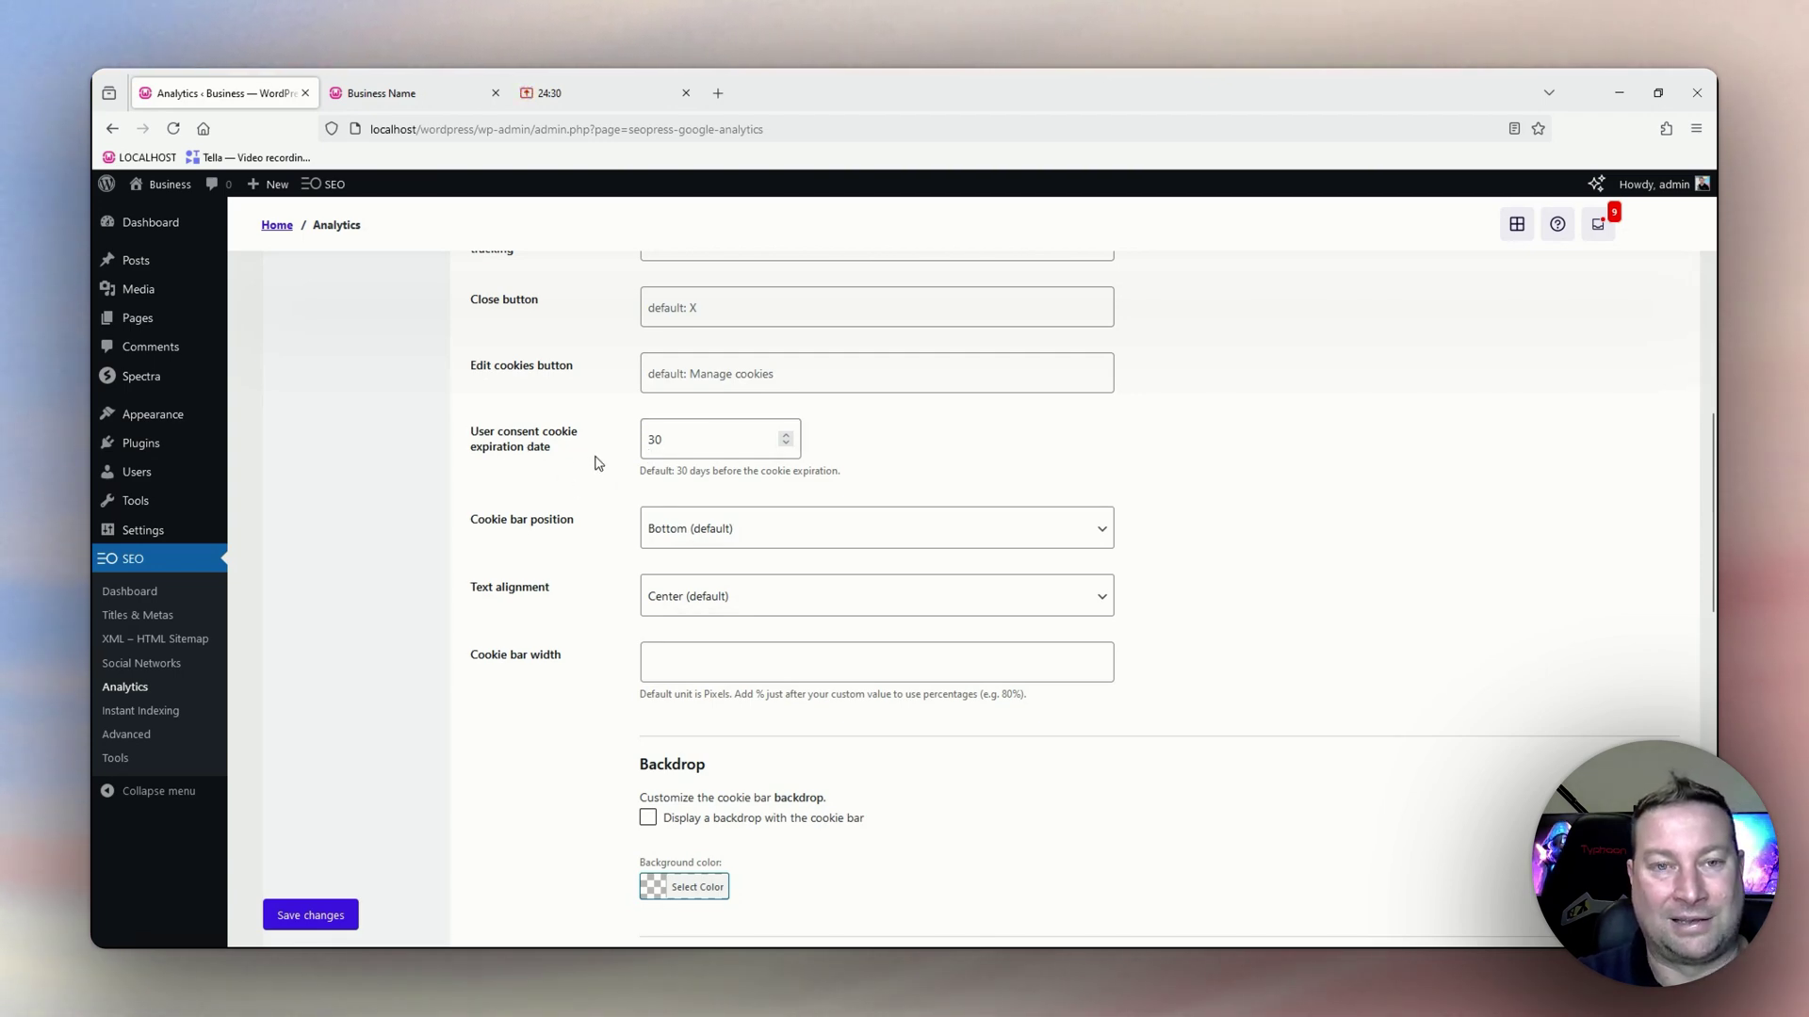
scroll(602, 464, "down", 2)
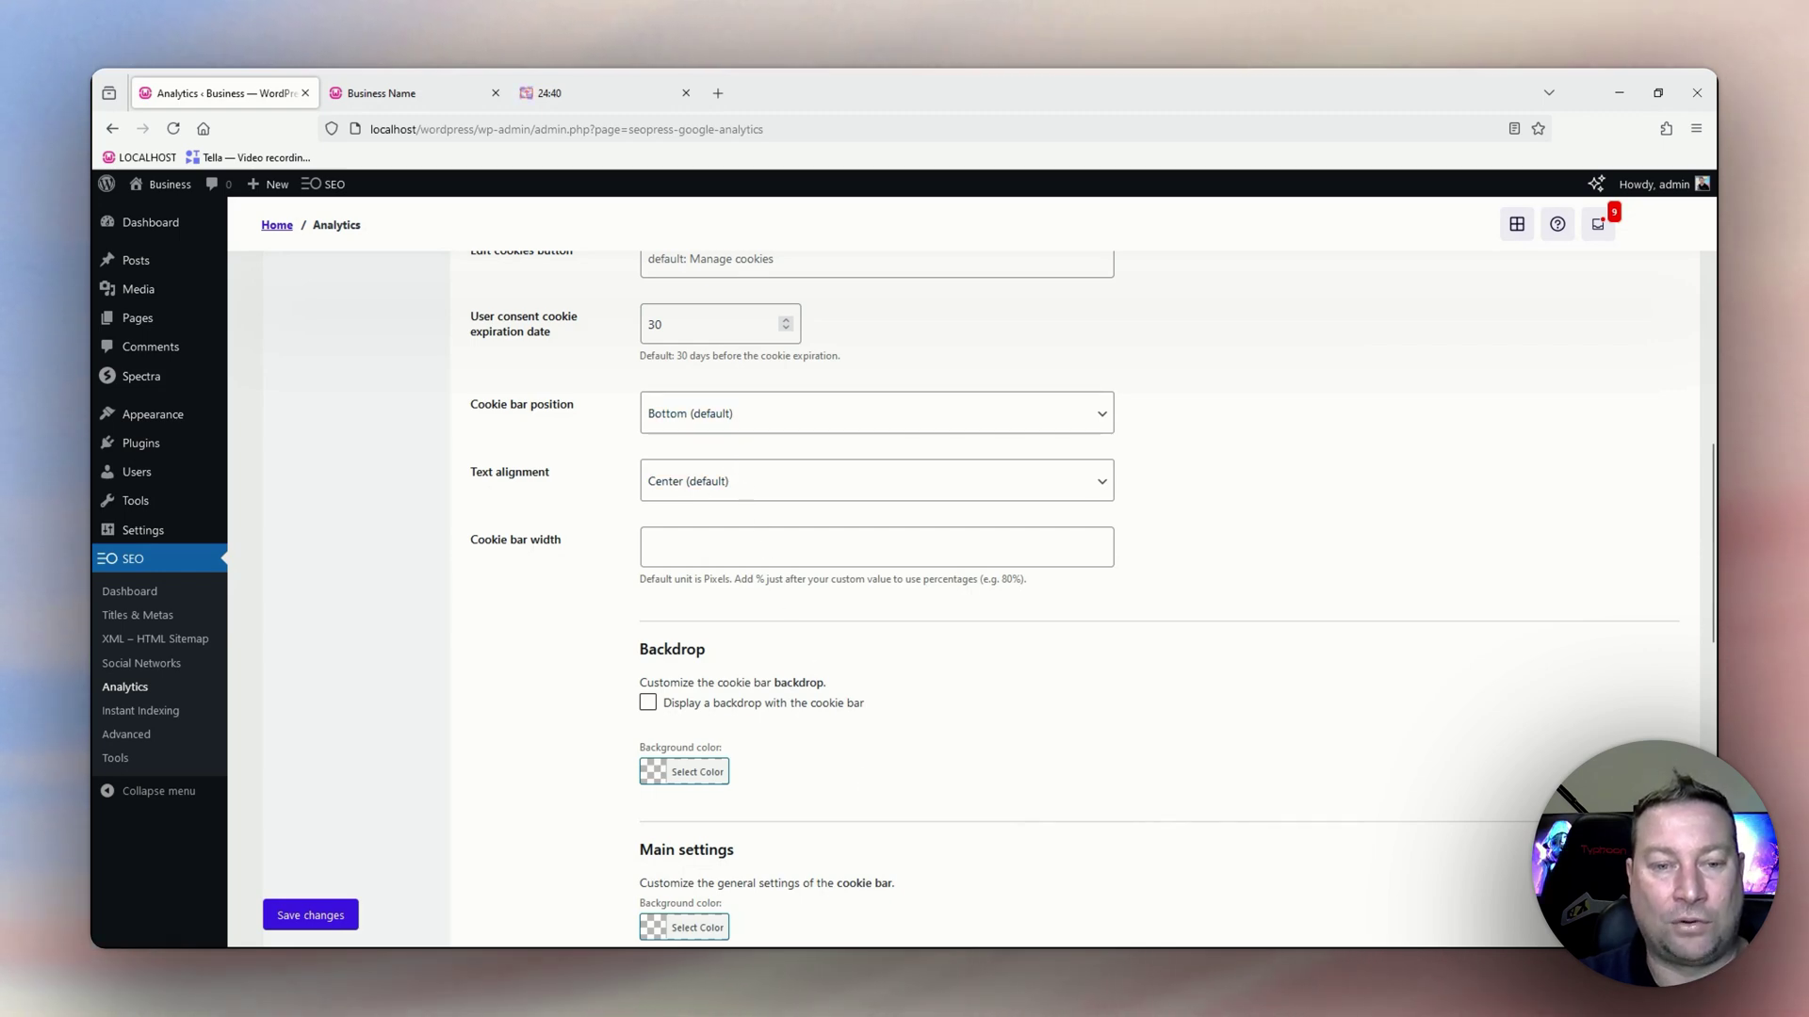
left_click(695, 412)
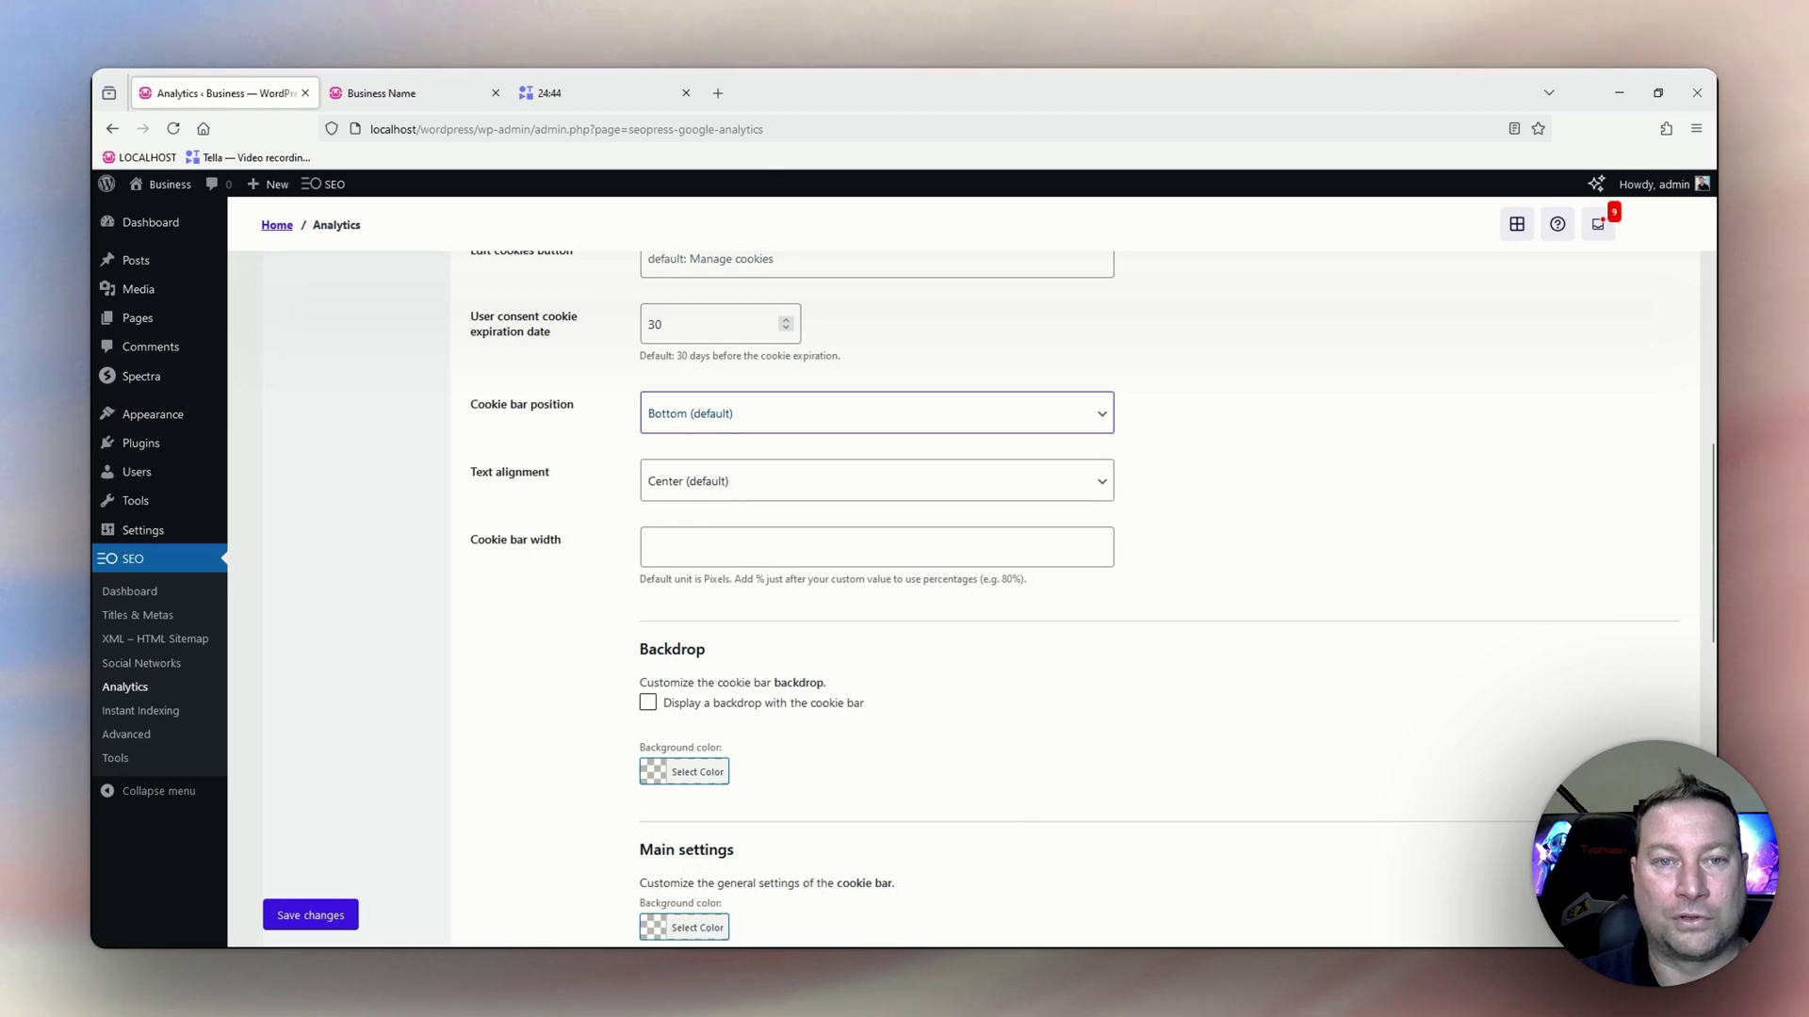
left_click(588, 451)
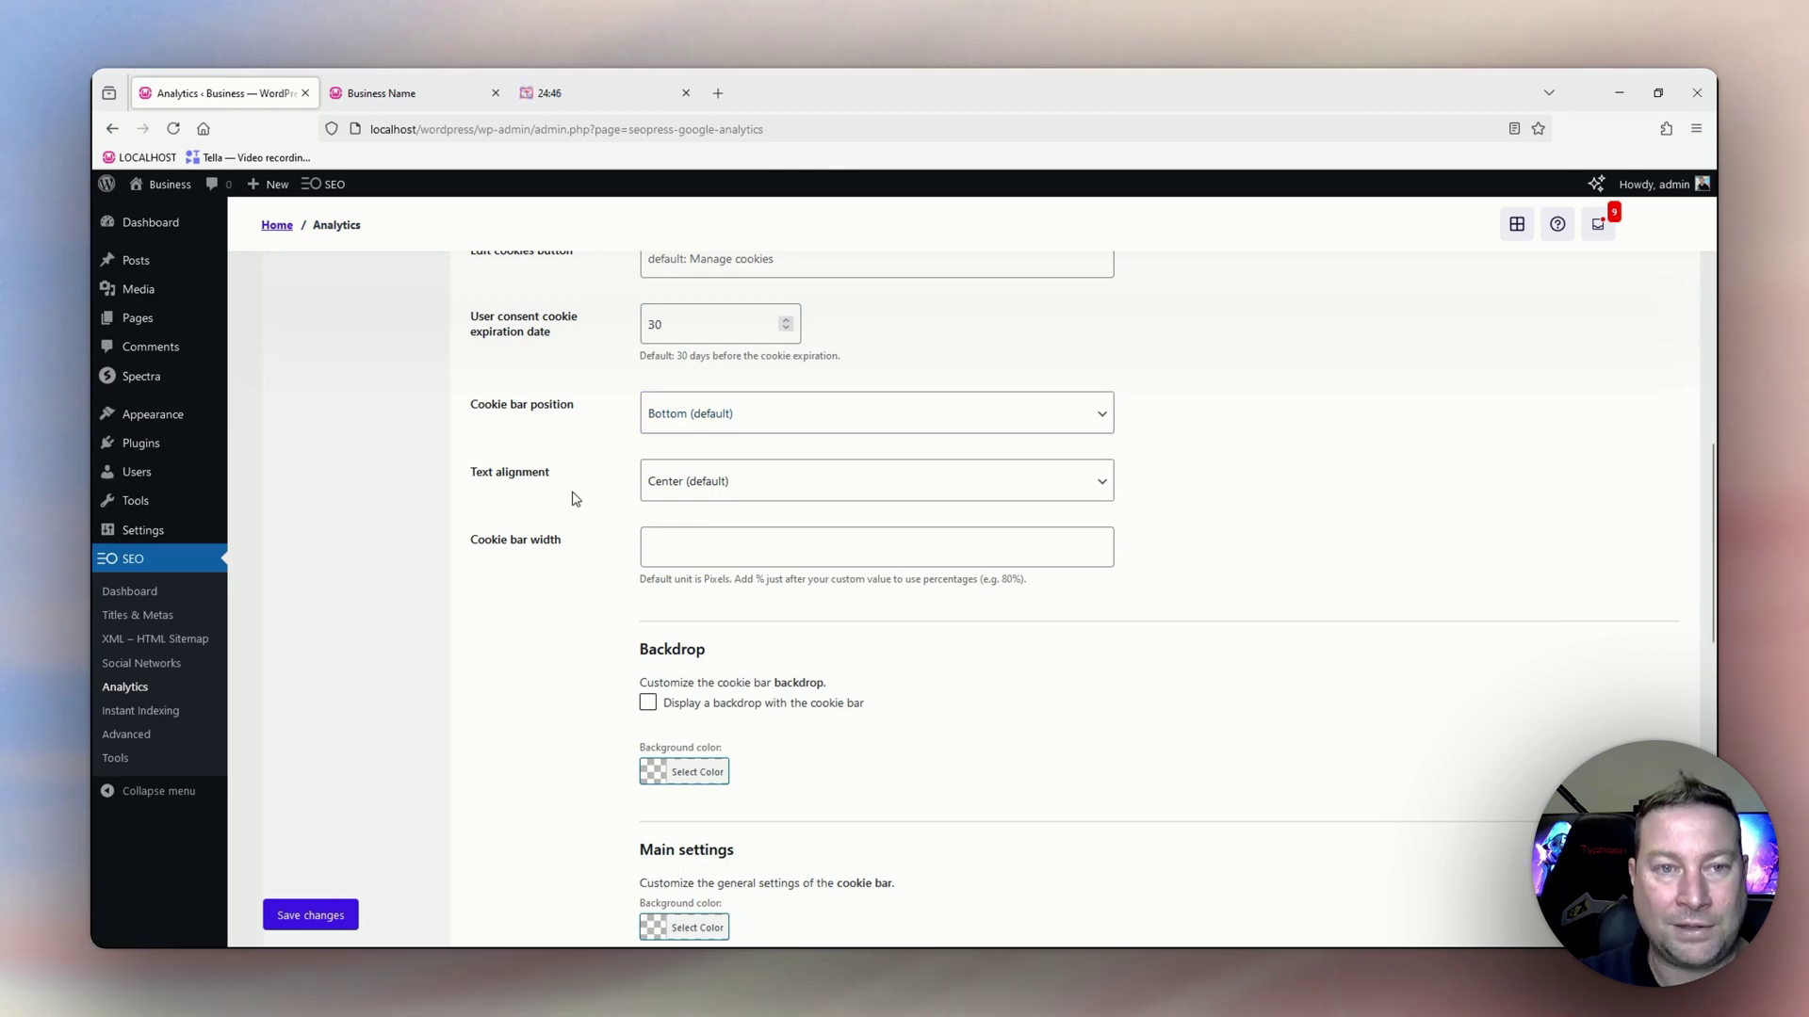
left_click(679, 485)
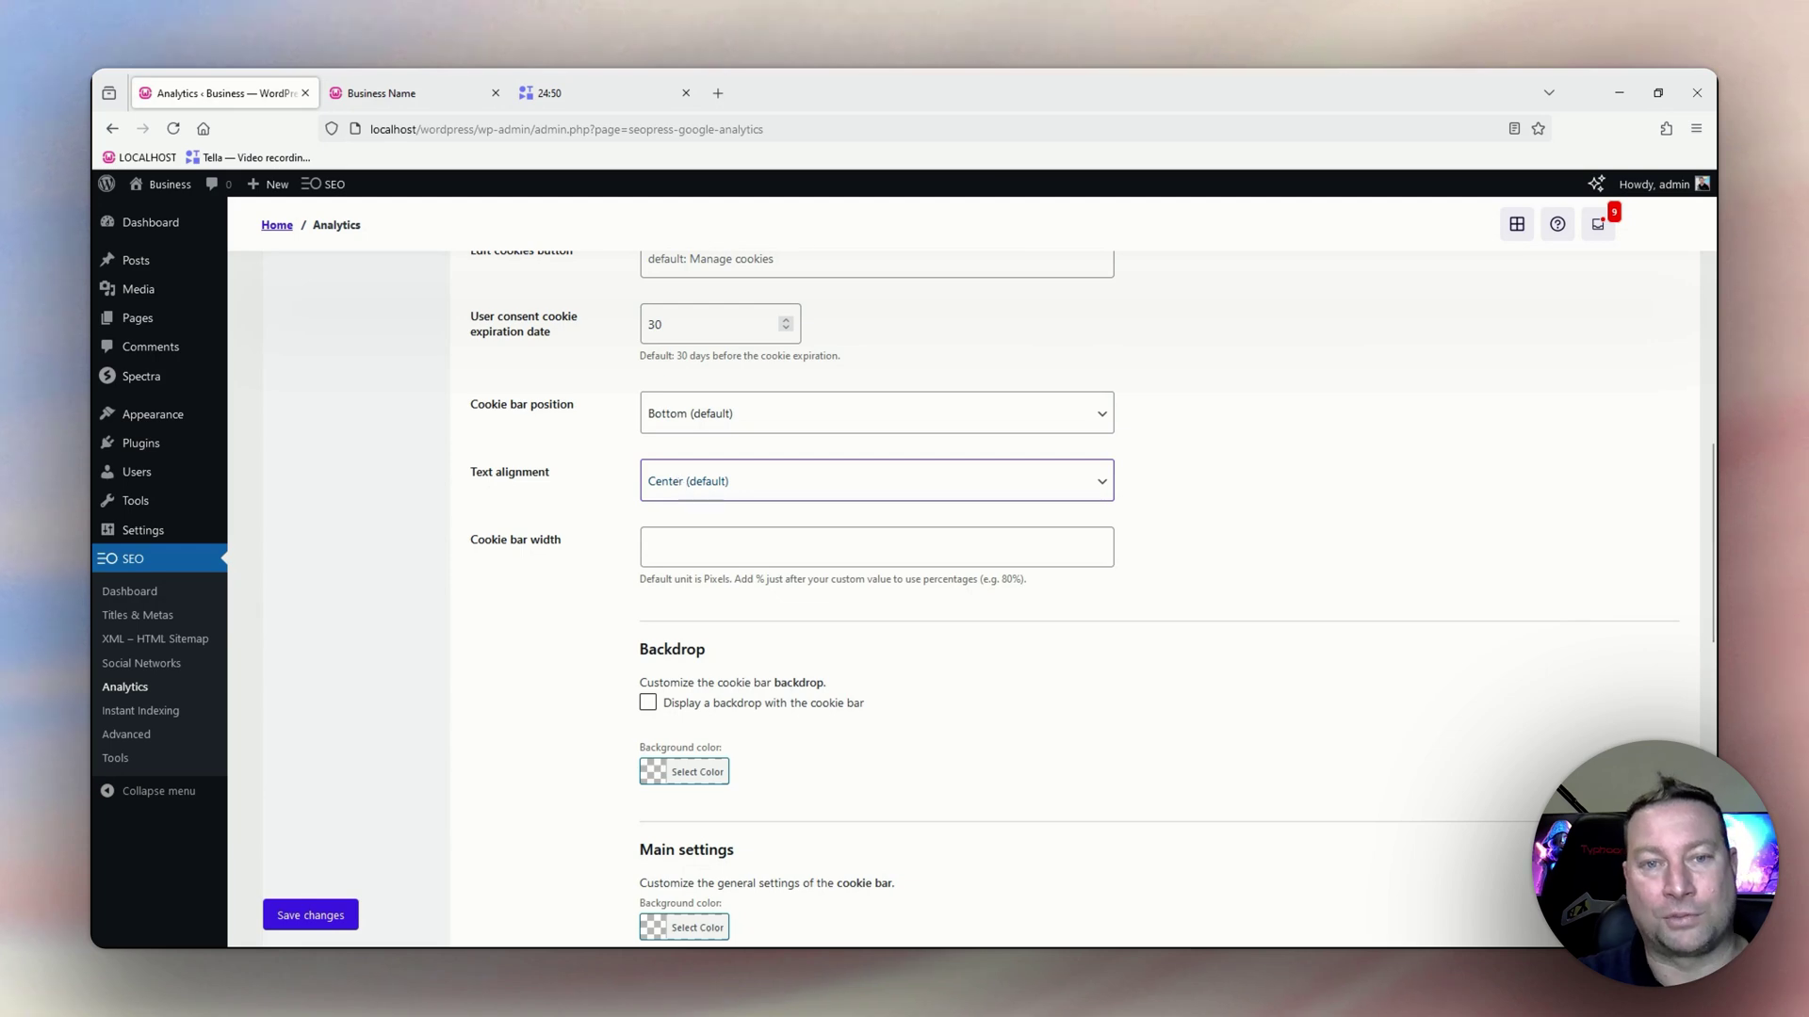
left_click(610, 485)
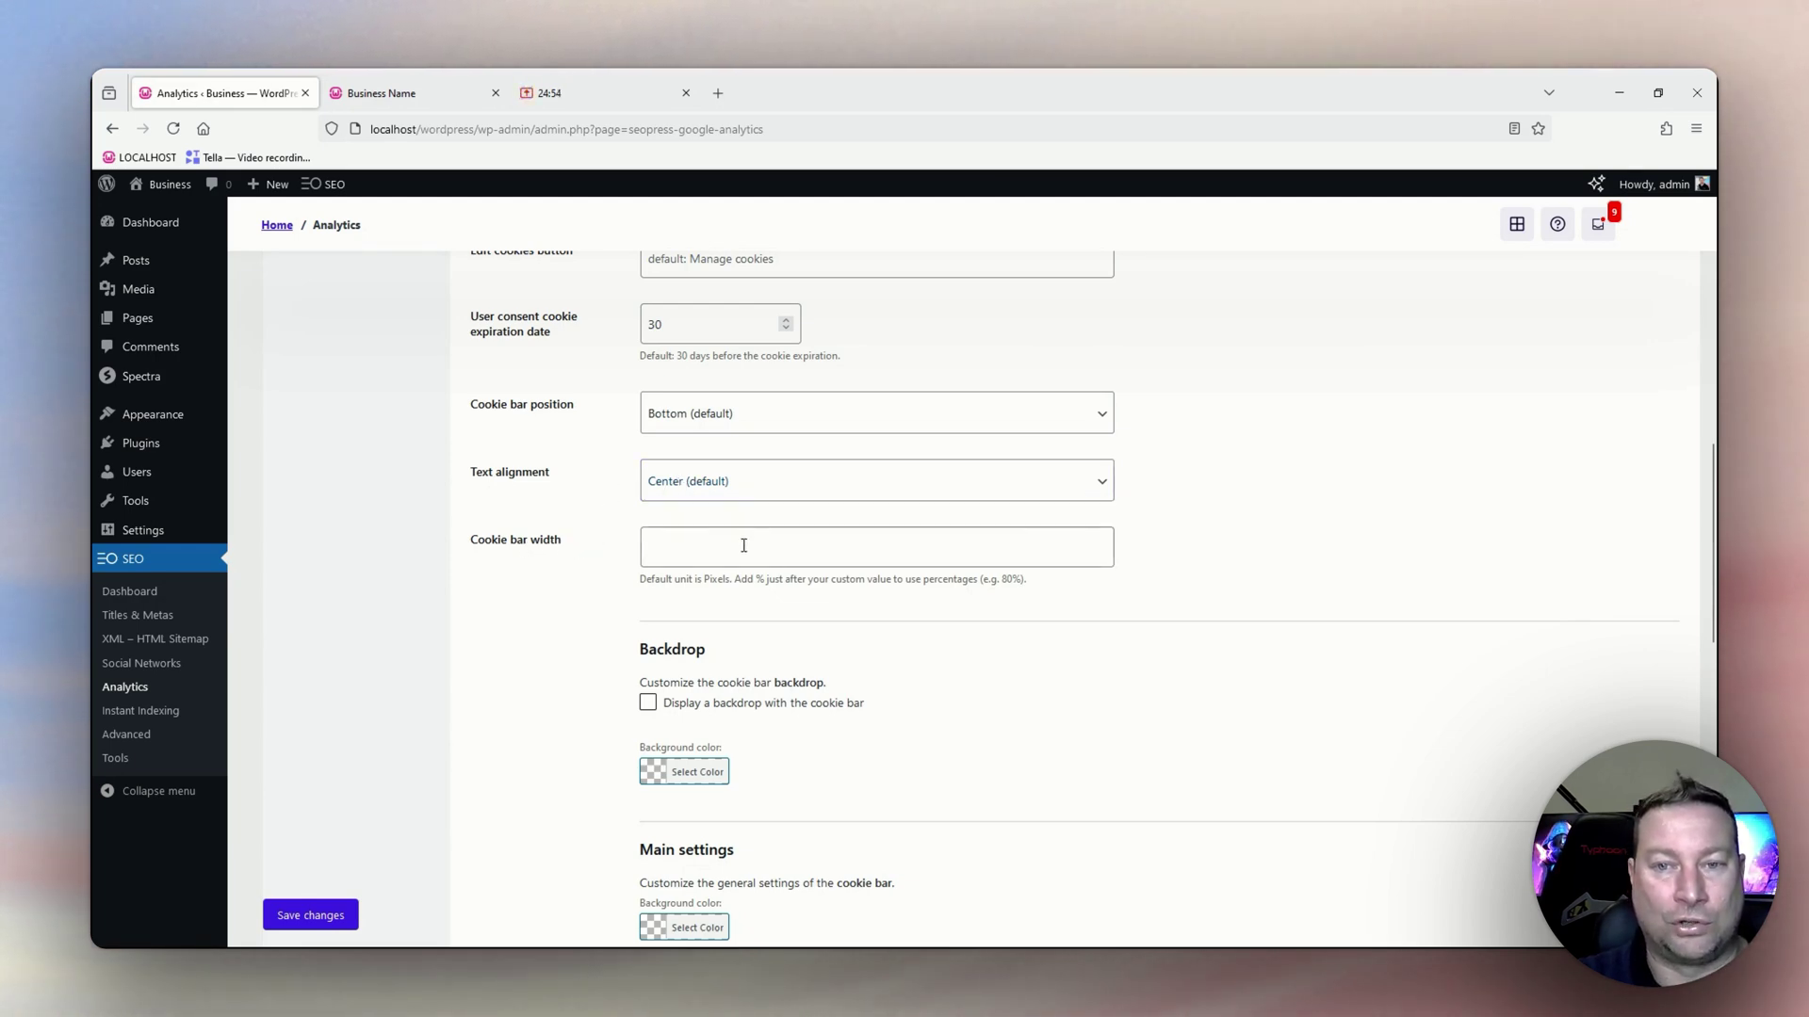
left_click(980, 543)
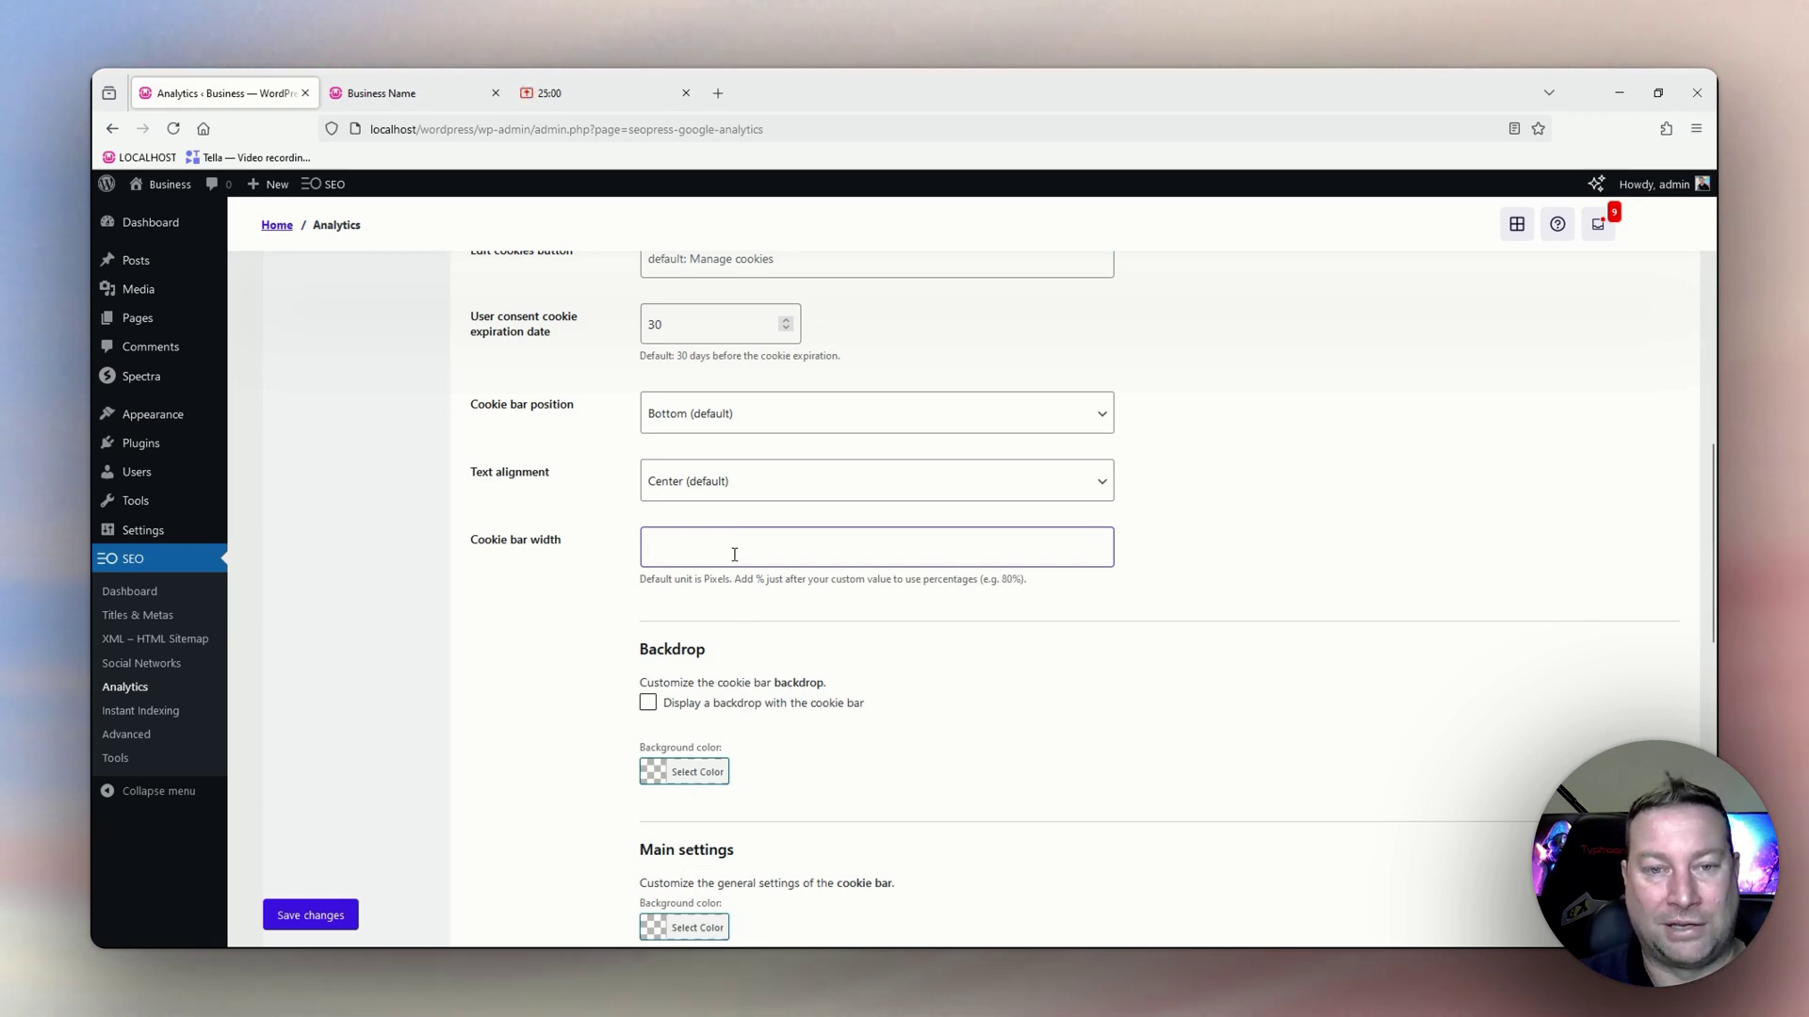
scroll(731, 551, "down", 3)
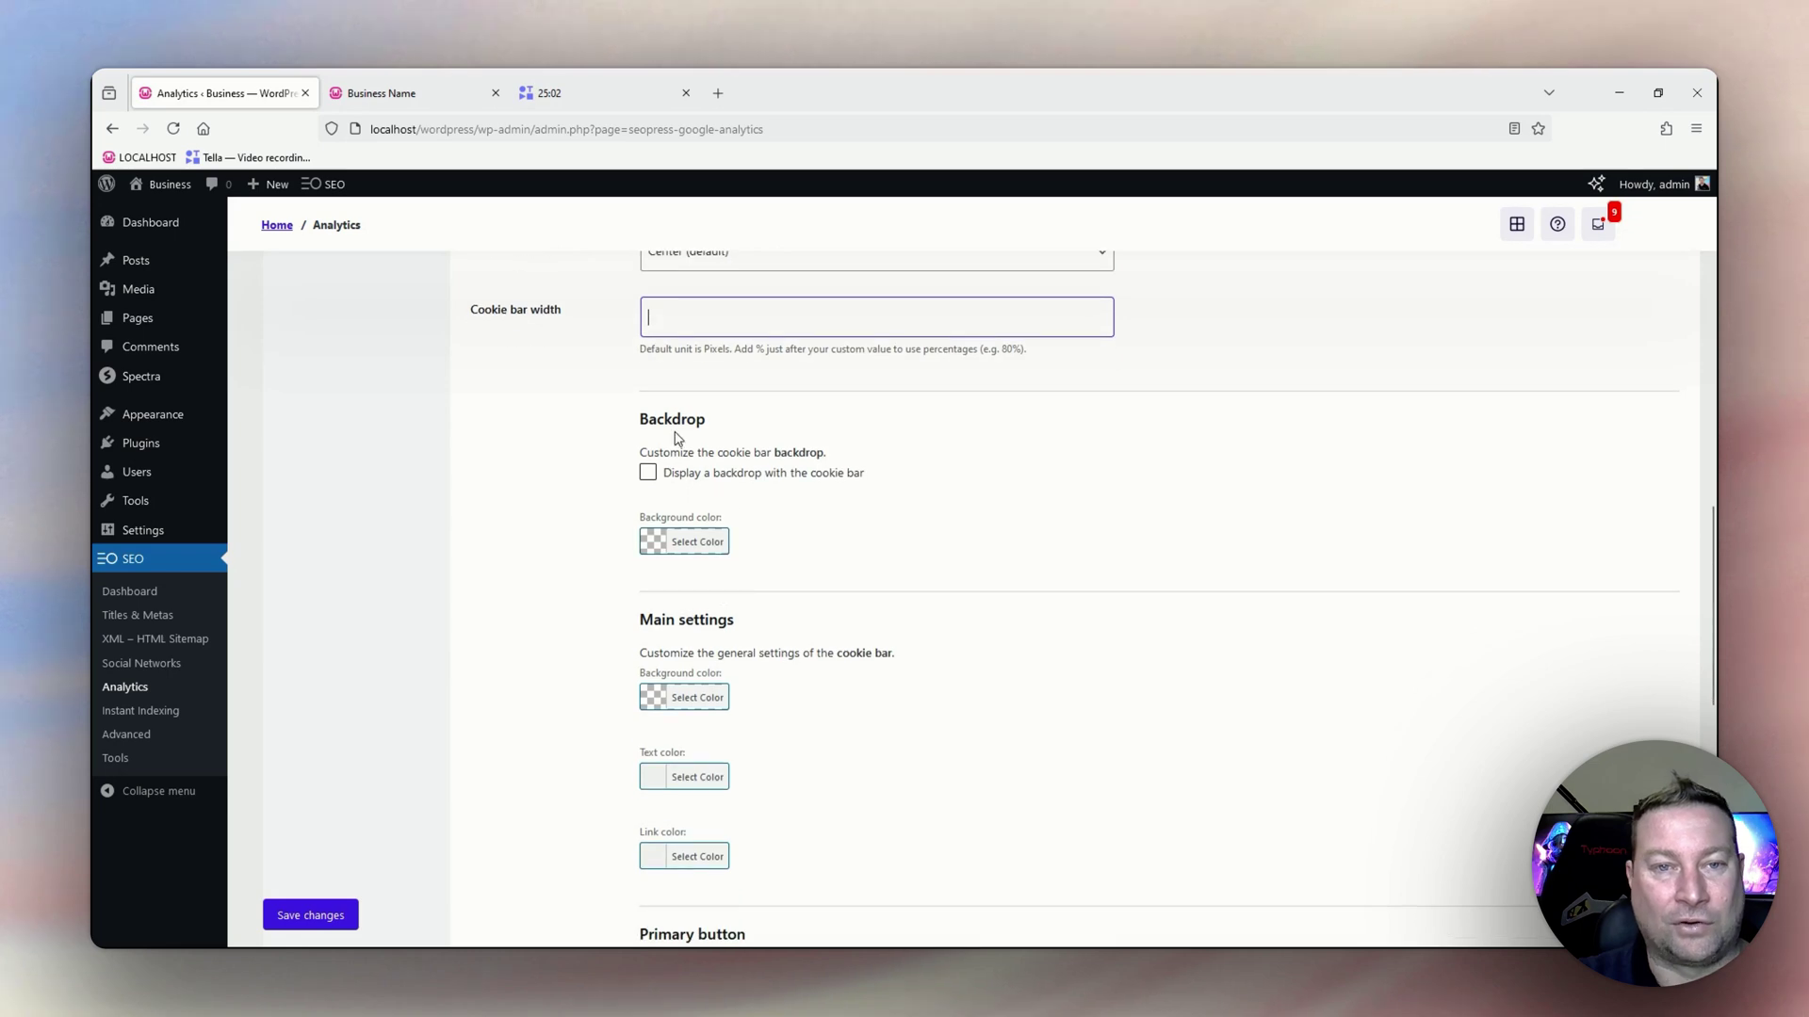
scroll(684, 440, "down", 1)
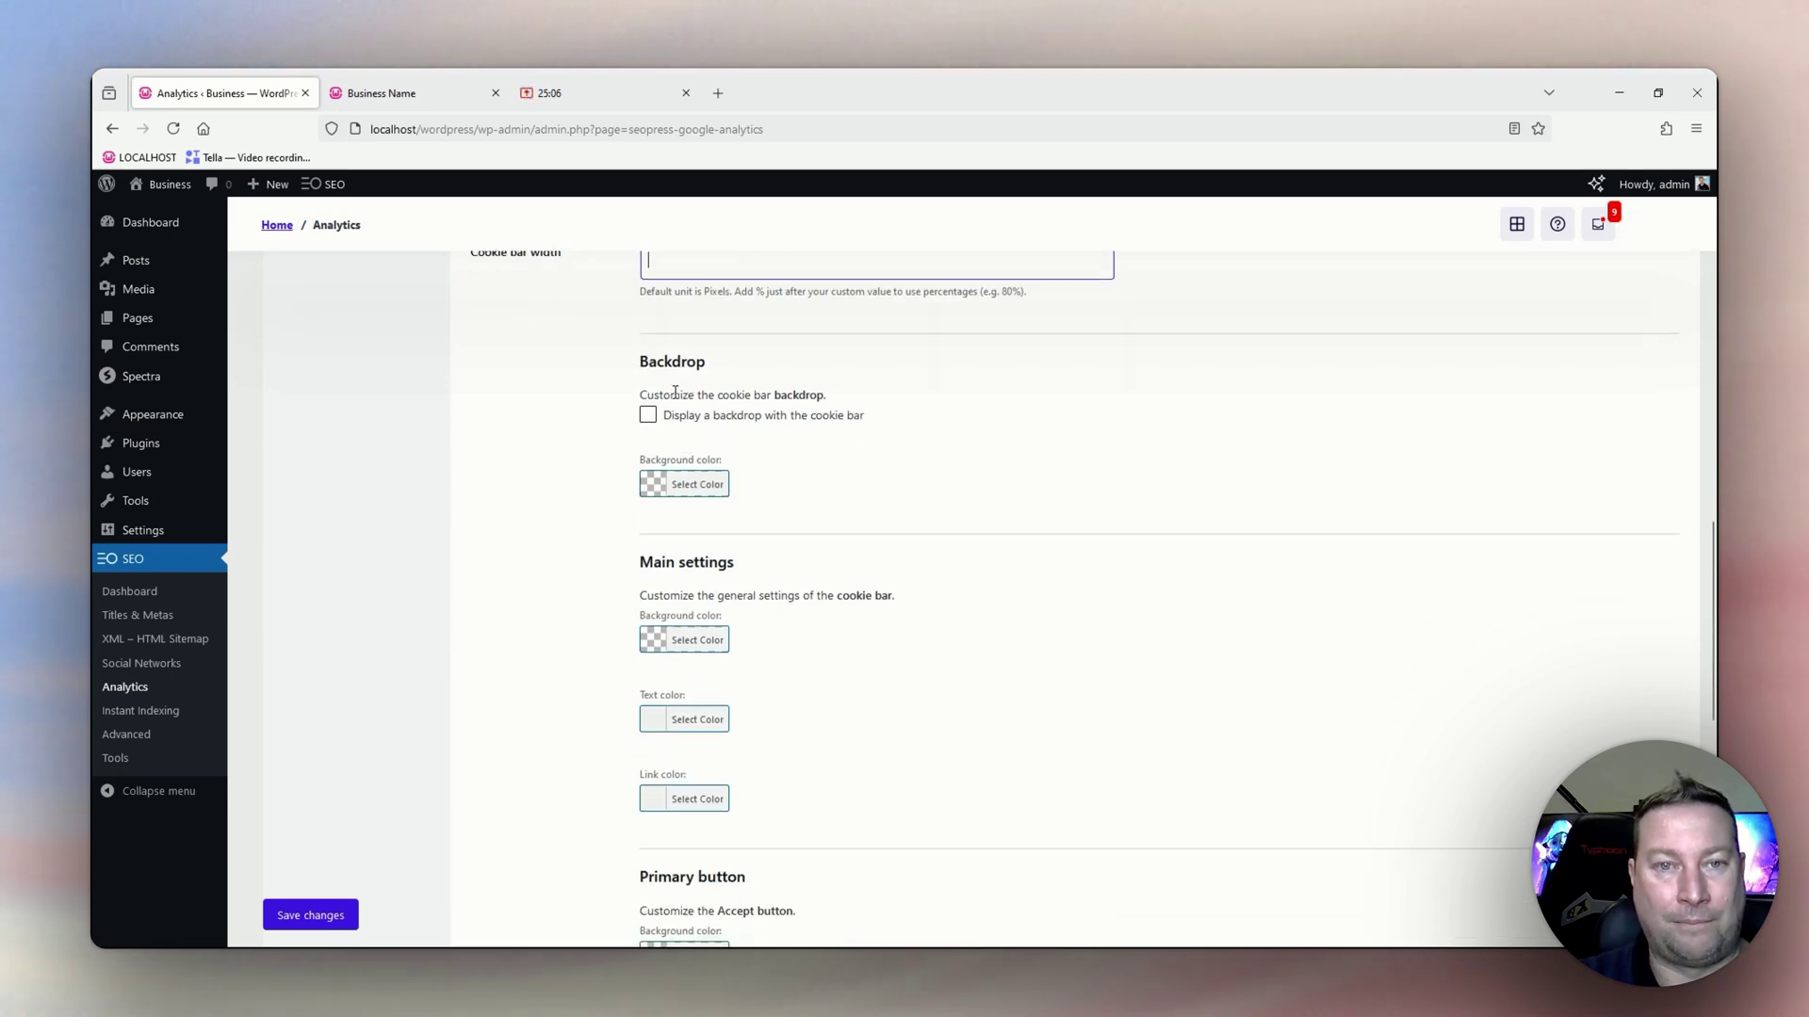
scroll(694, 540, "down", 2)
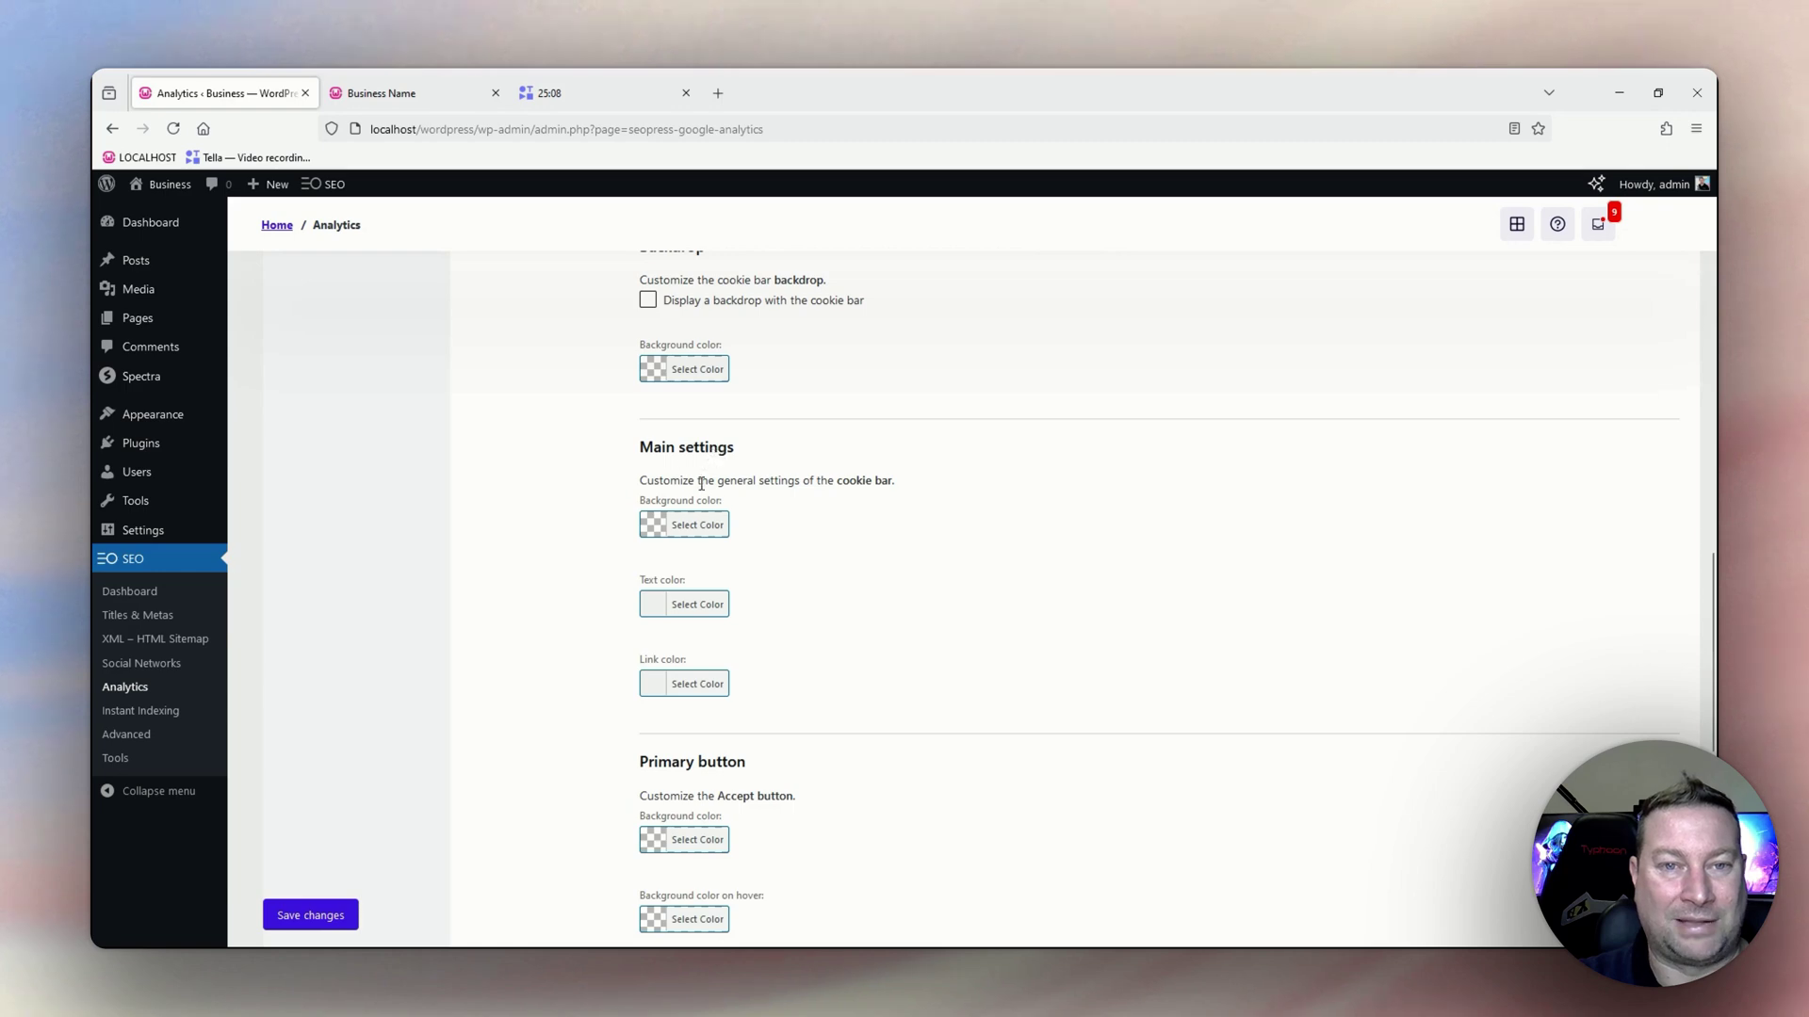
scroll(807, 527, "down", 2)
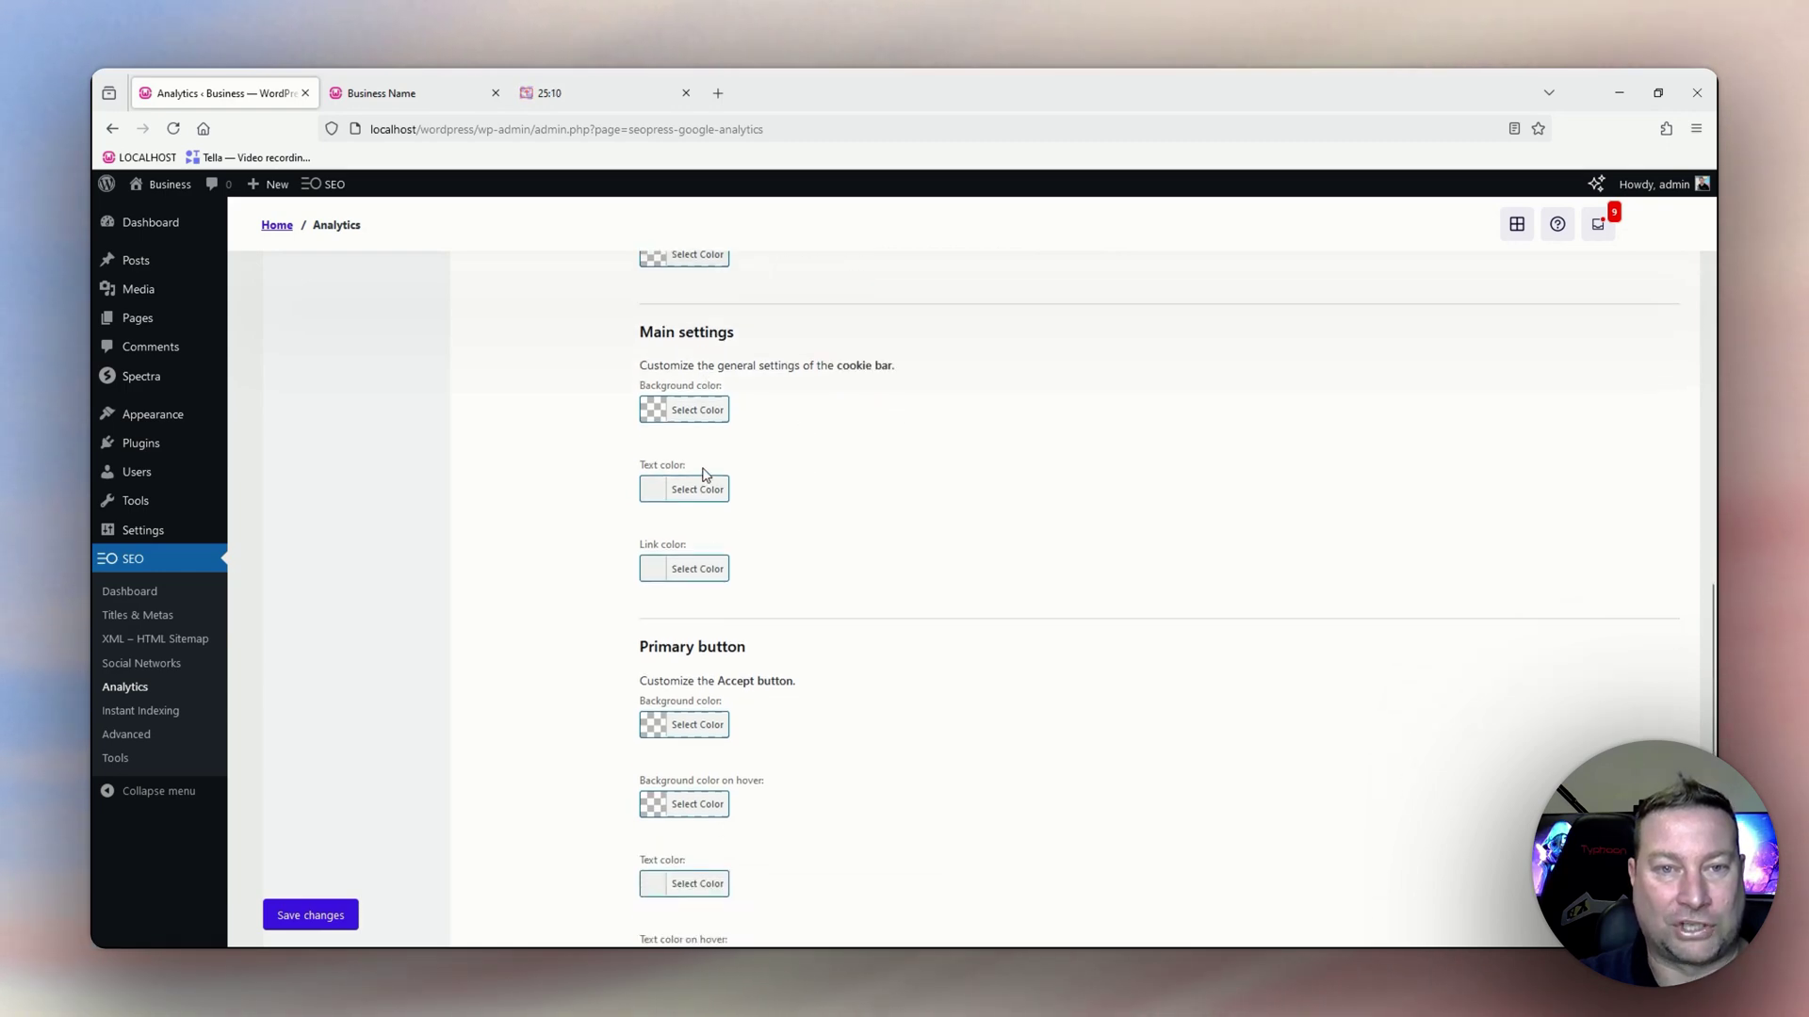
scroll(622, 622, "down", 6)
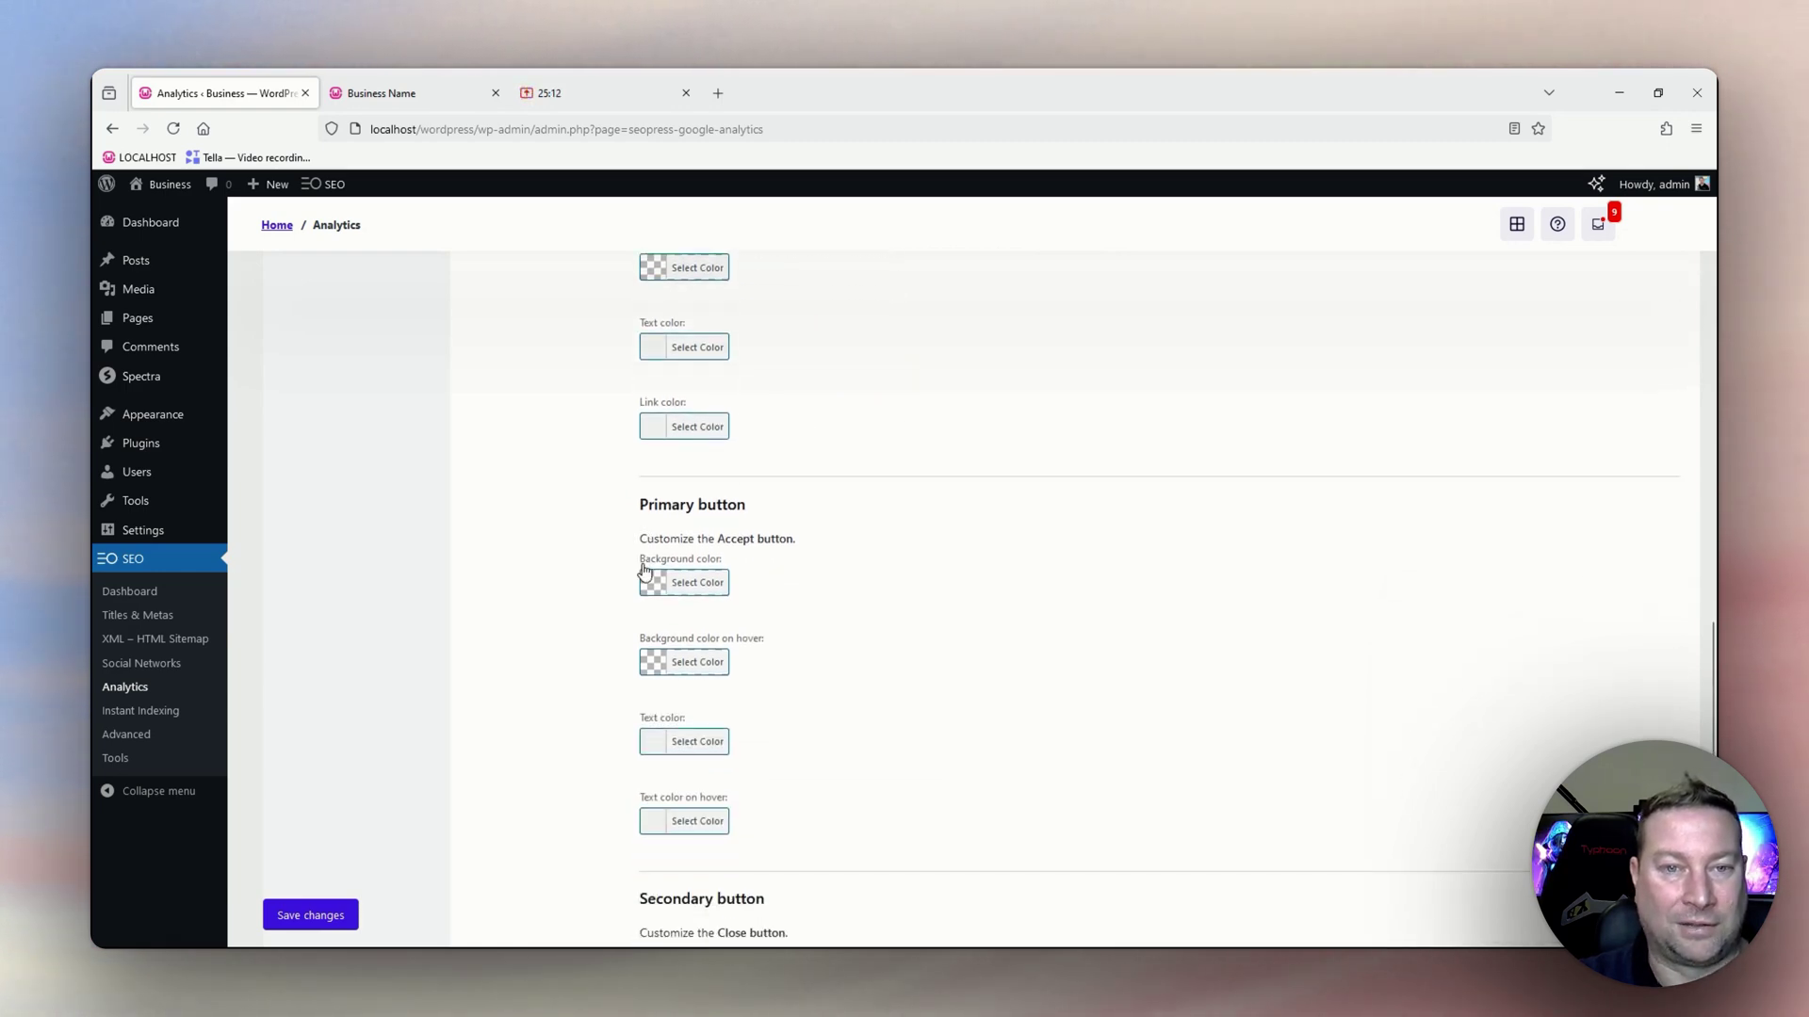
scroll(630, 633, "down", 2)
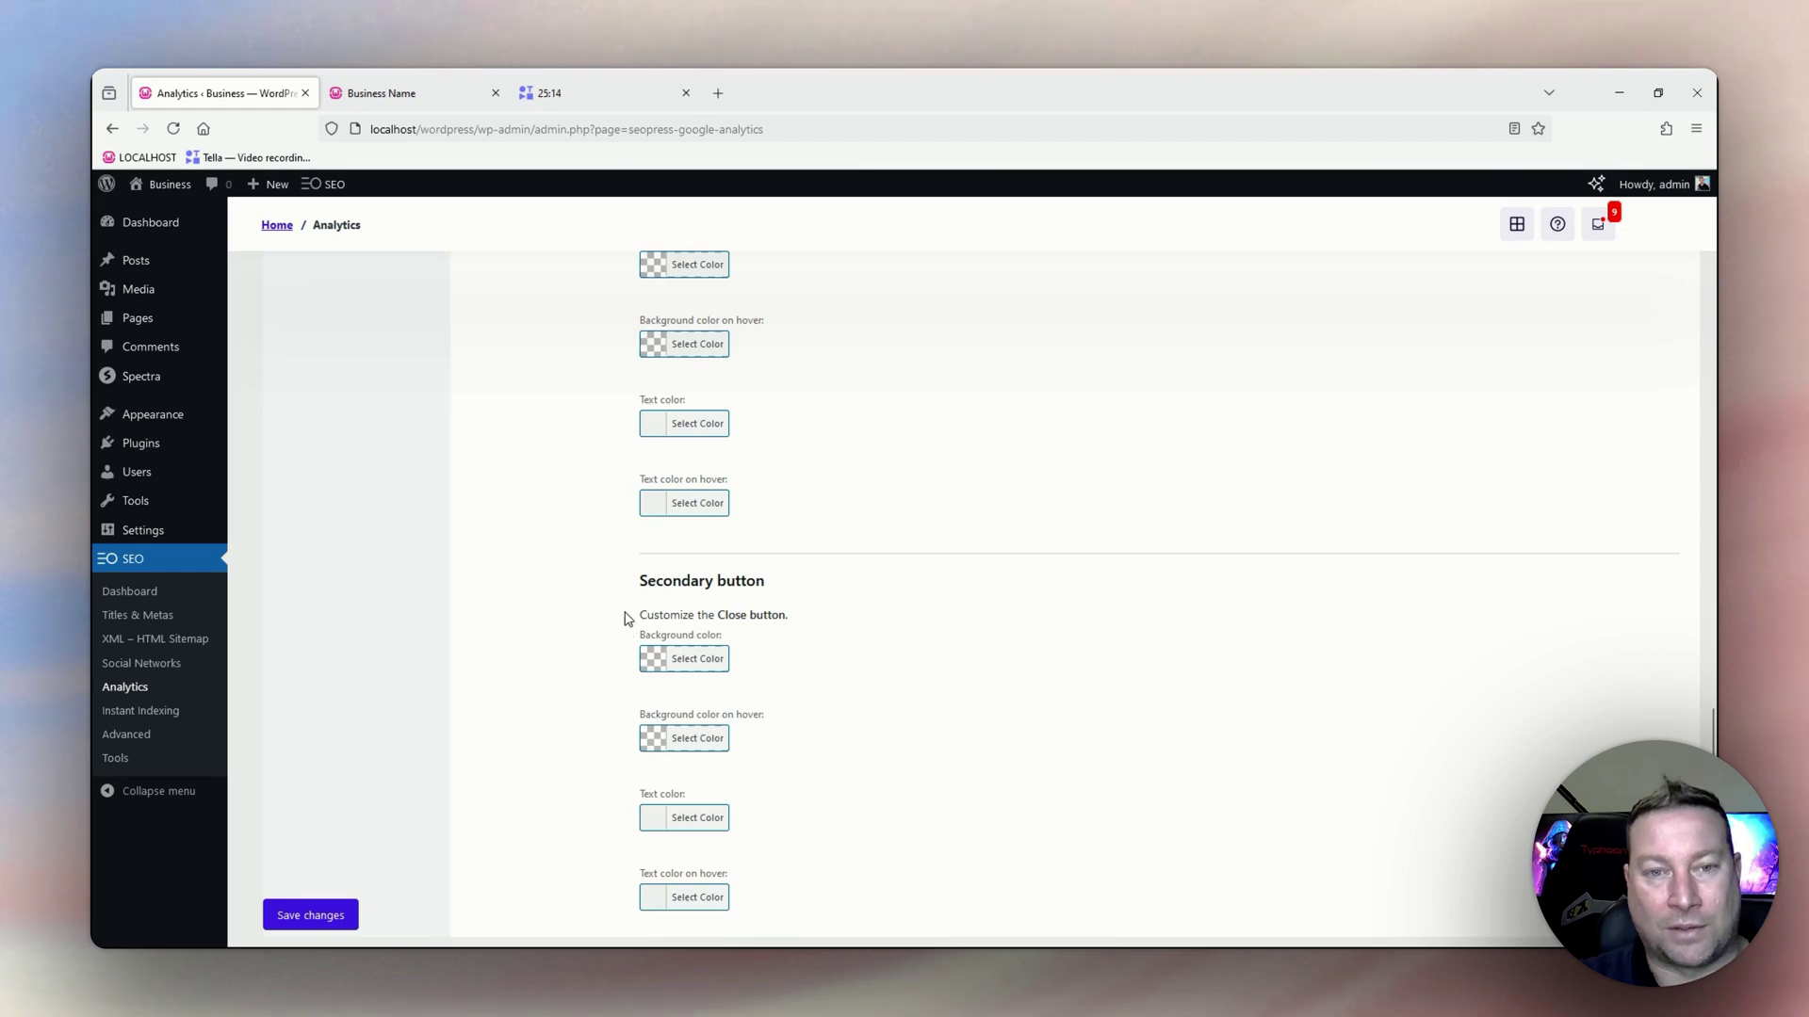
scroll(622, 620, "down", 2)
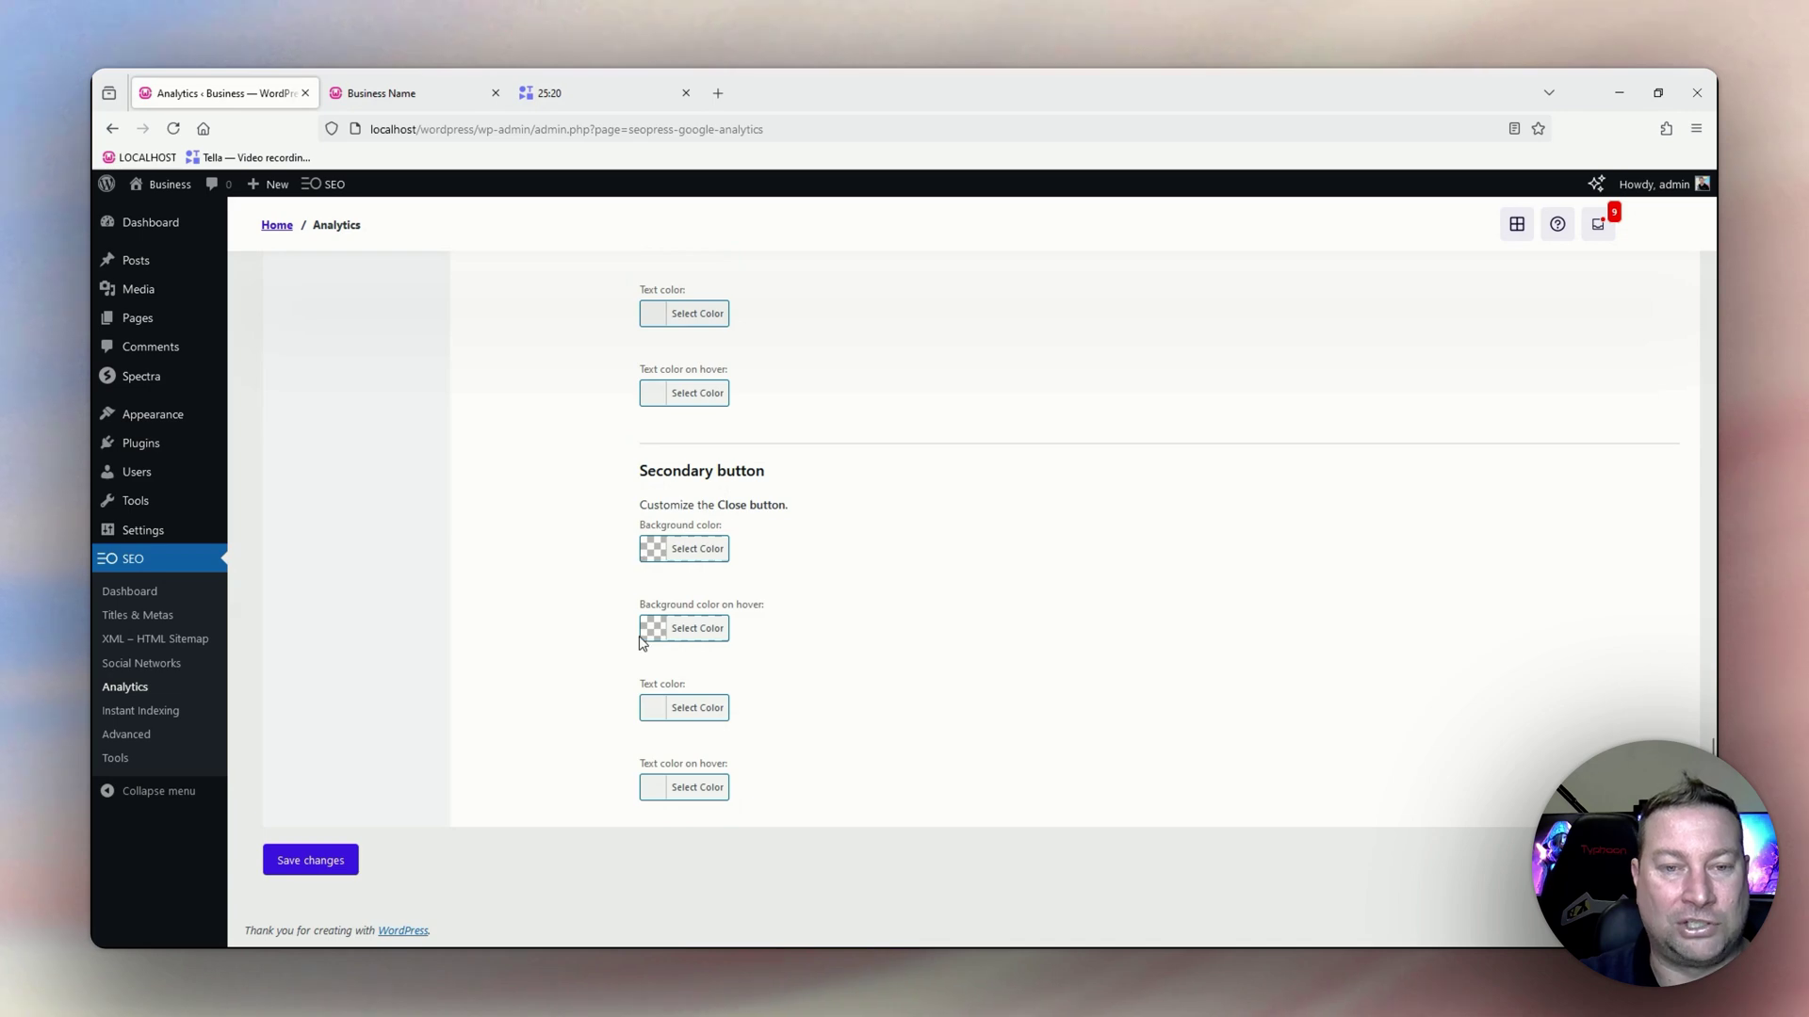
Go to SEO > Instant Indexing and focus the URL submission box.
left_click(152, 720)
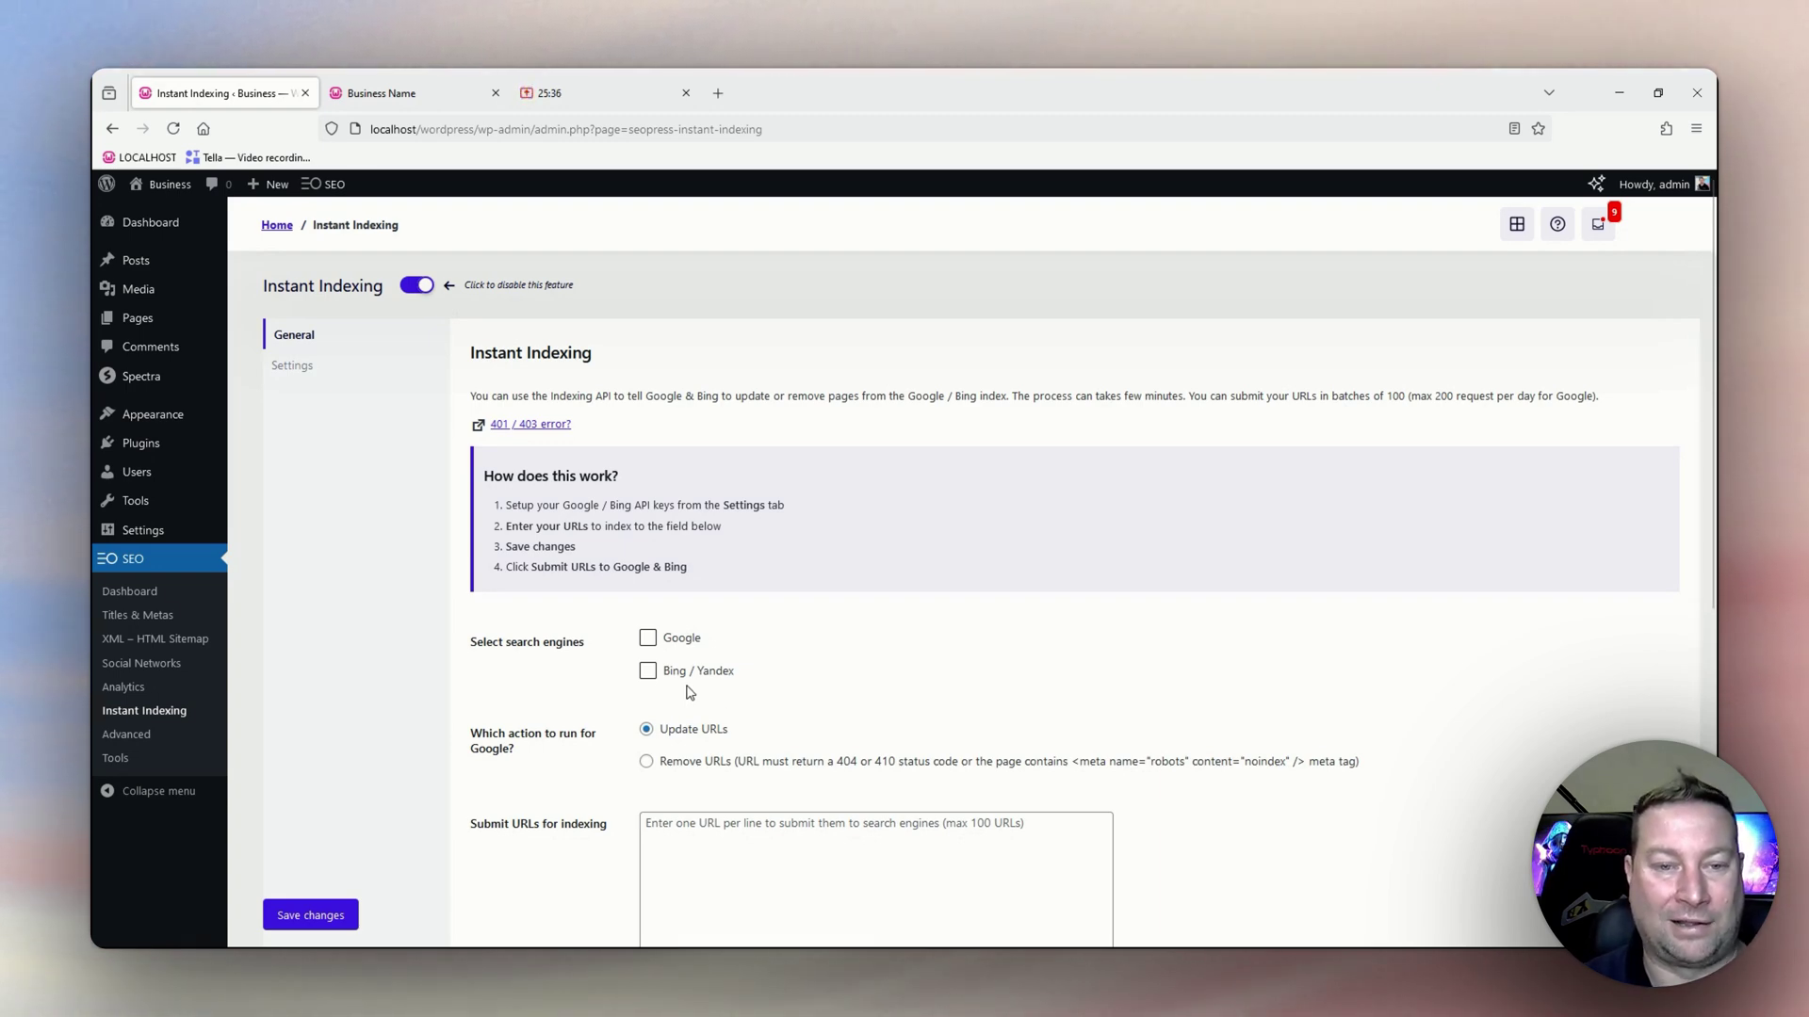
scroll(512, 816, "down", 1)
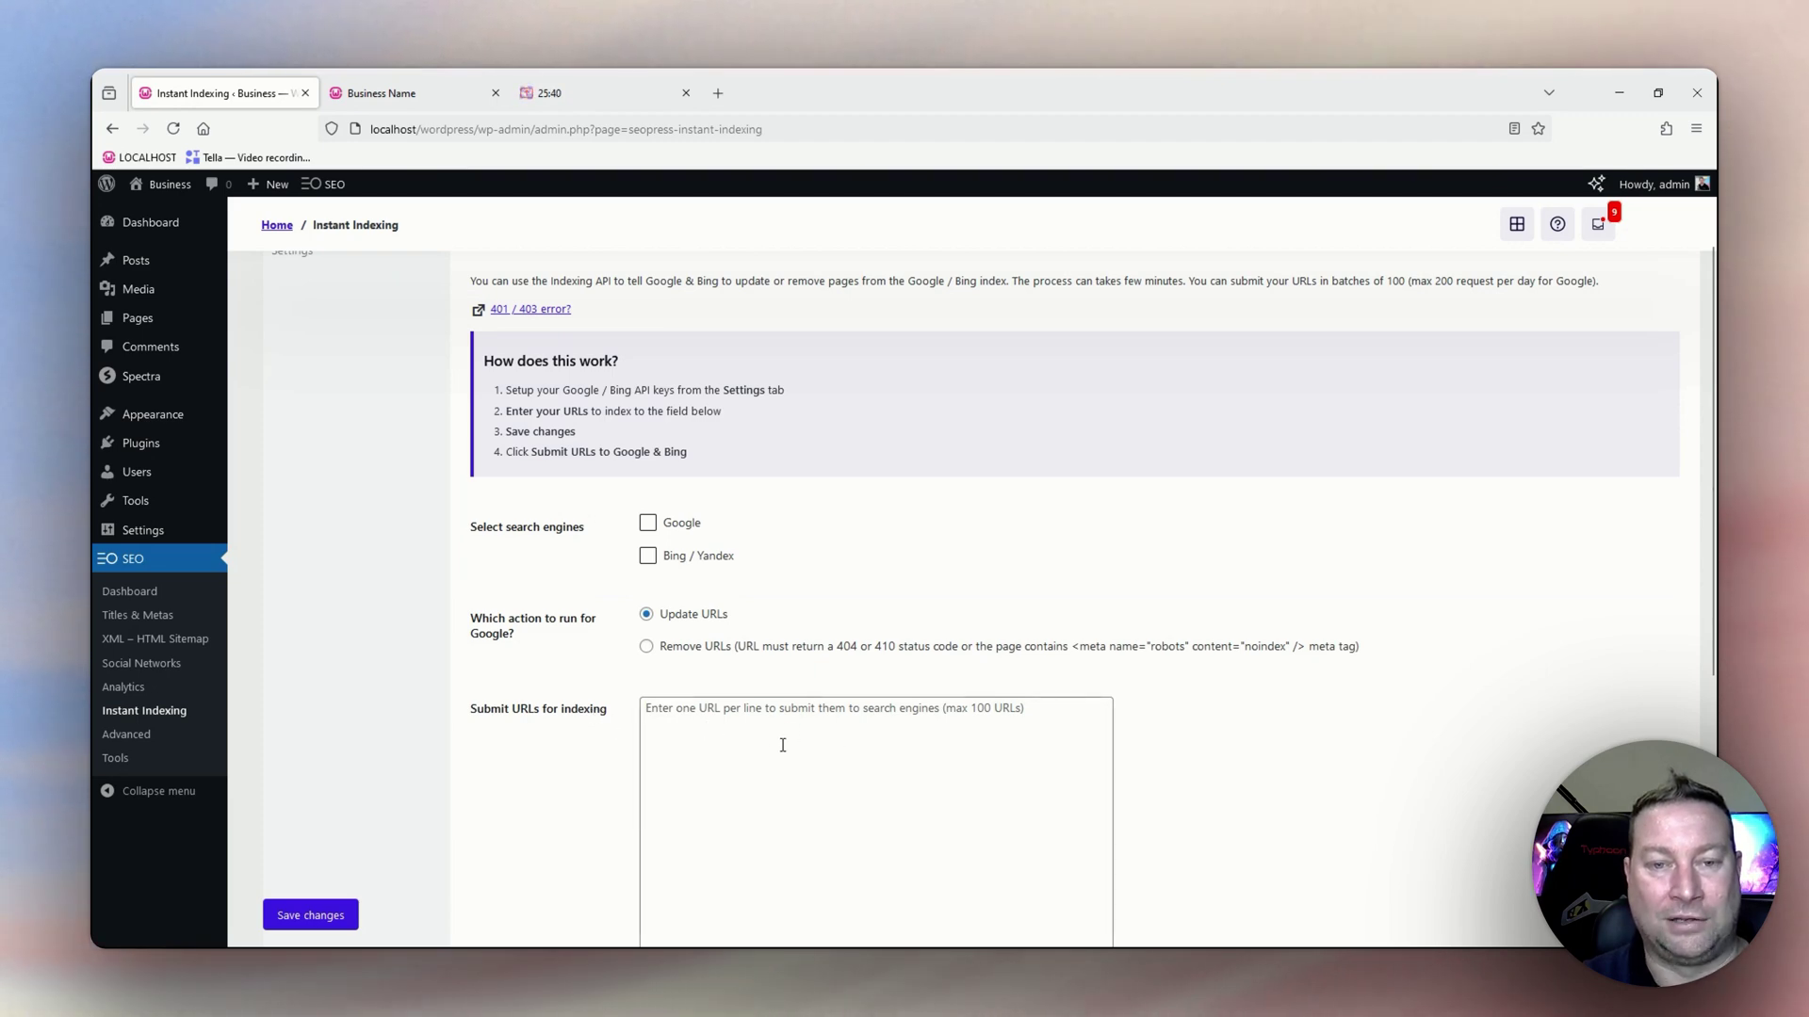
left_click(728, 739)
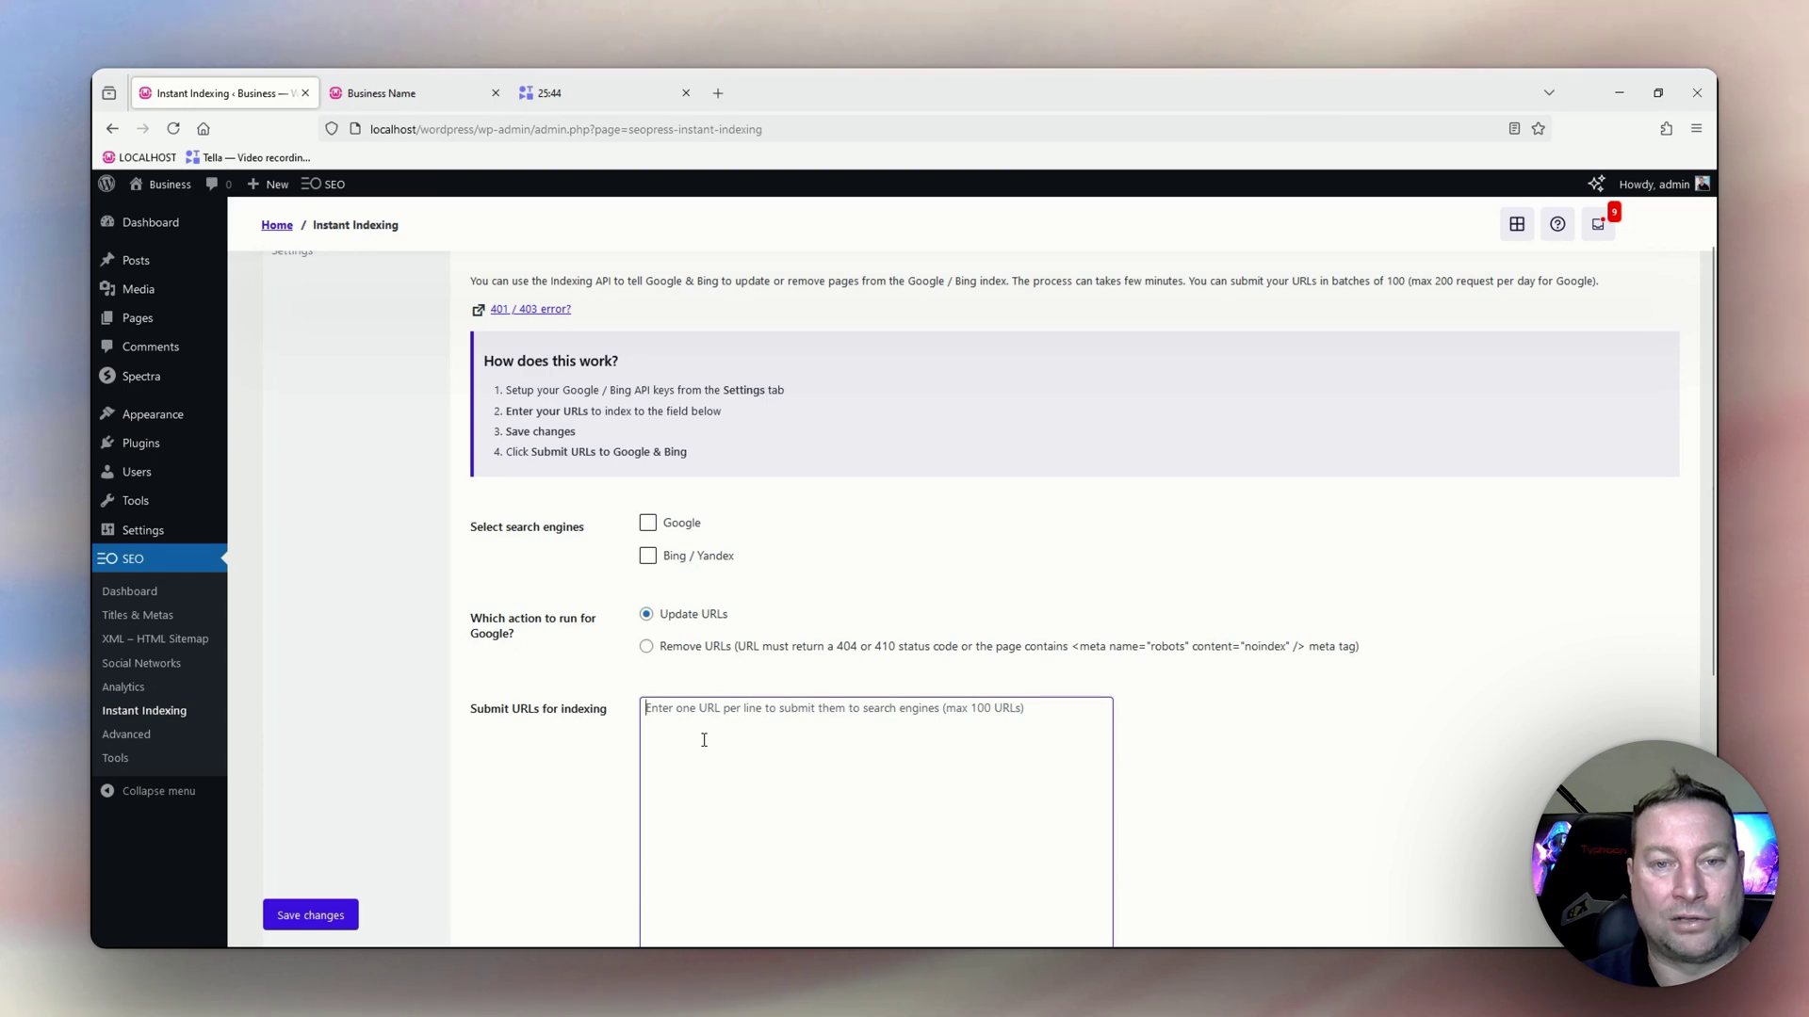
Tick Google and Bing / Yandex as search engines to notify, with Update URLs selected.
left_click(647, 523)
left_click(647, 556)
scroll(780, 591, "down", 4)
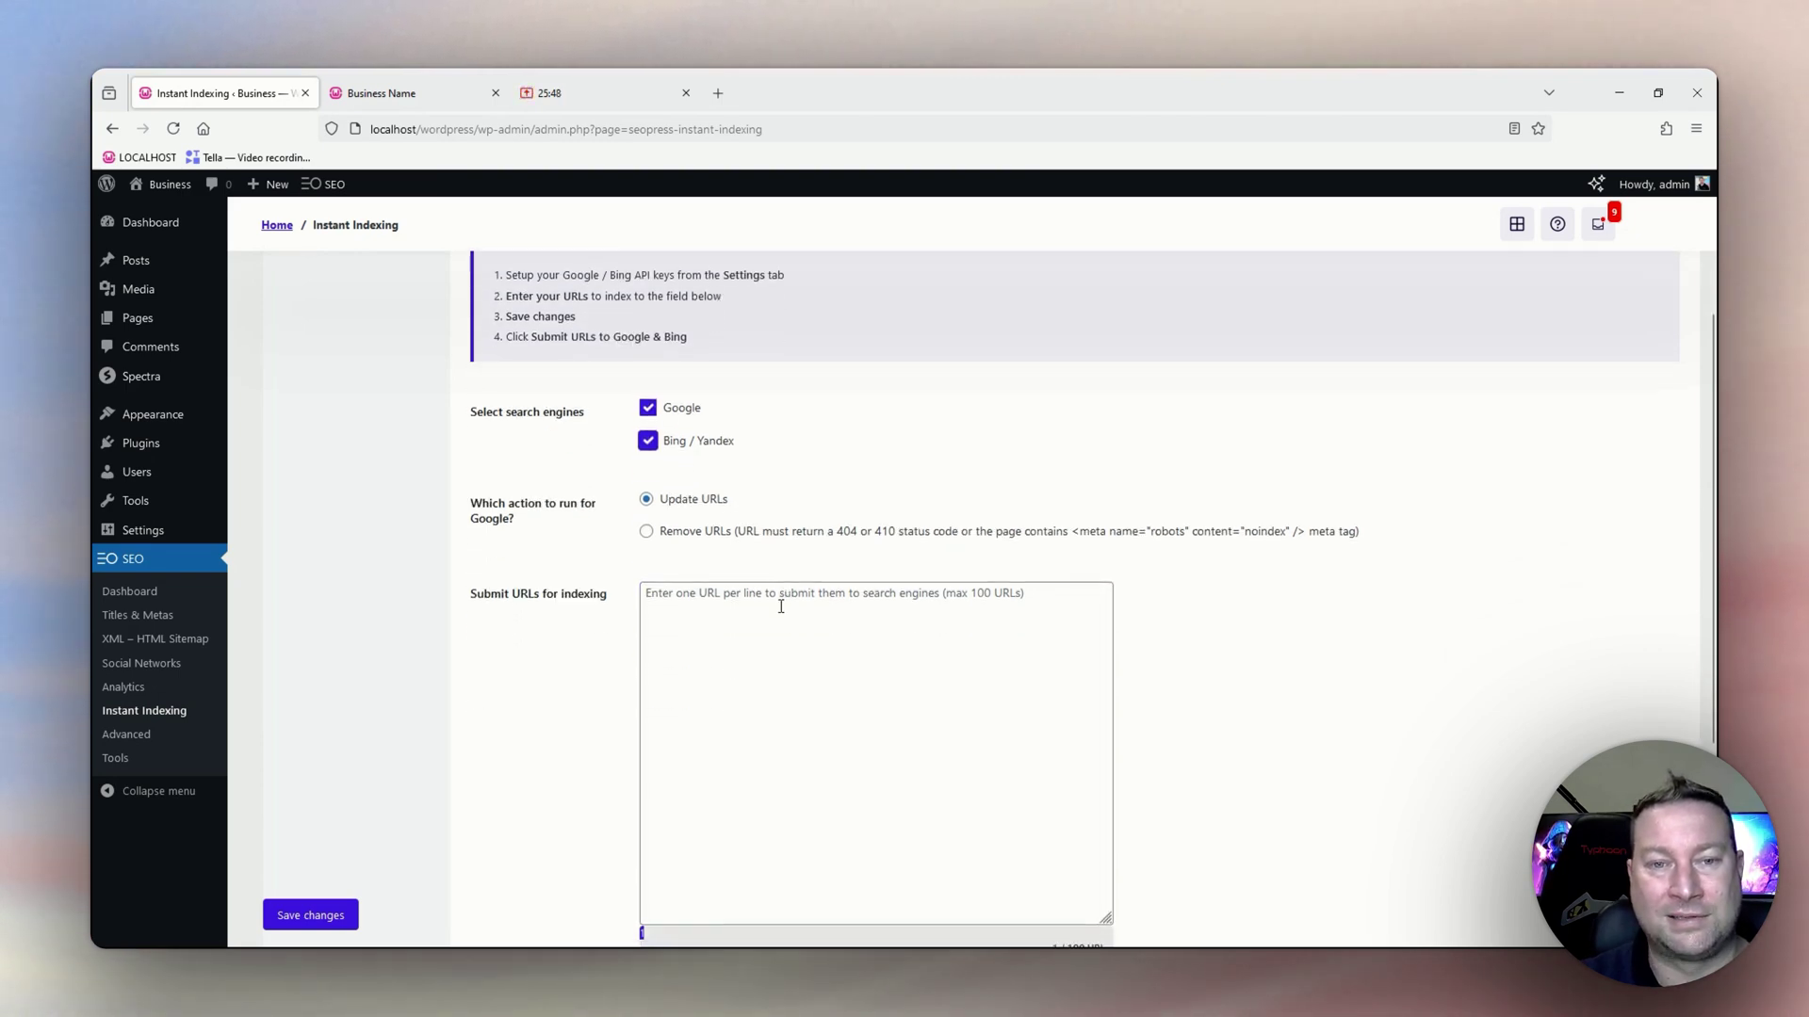
left_click(725, 618)
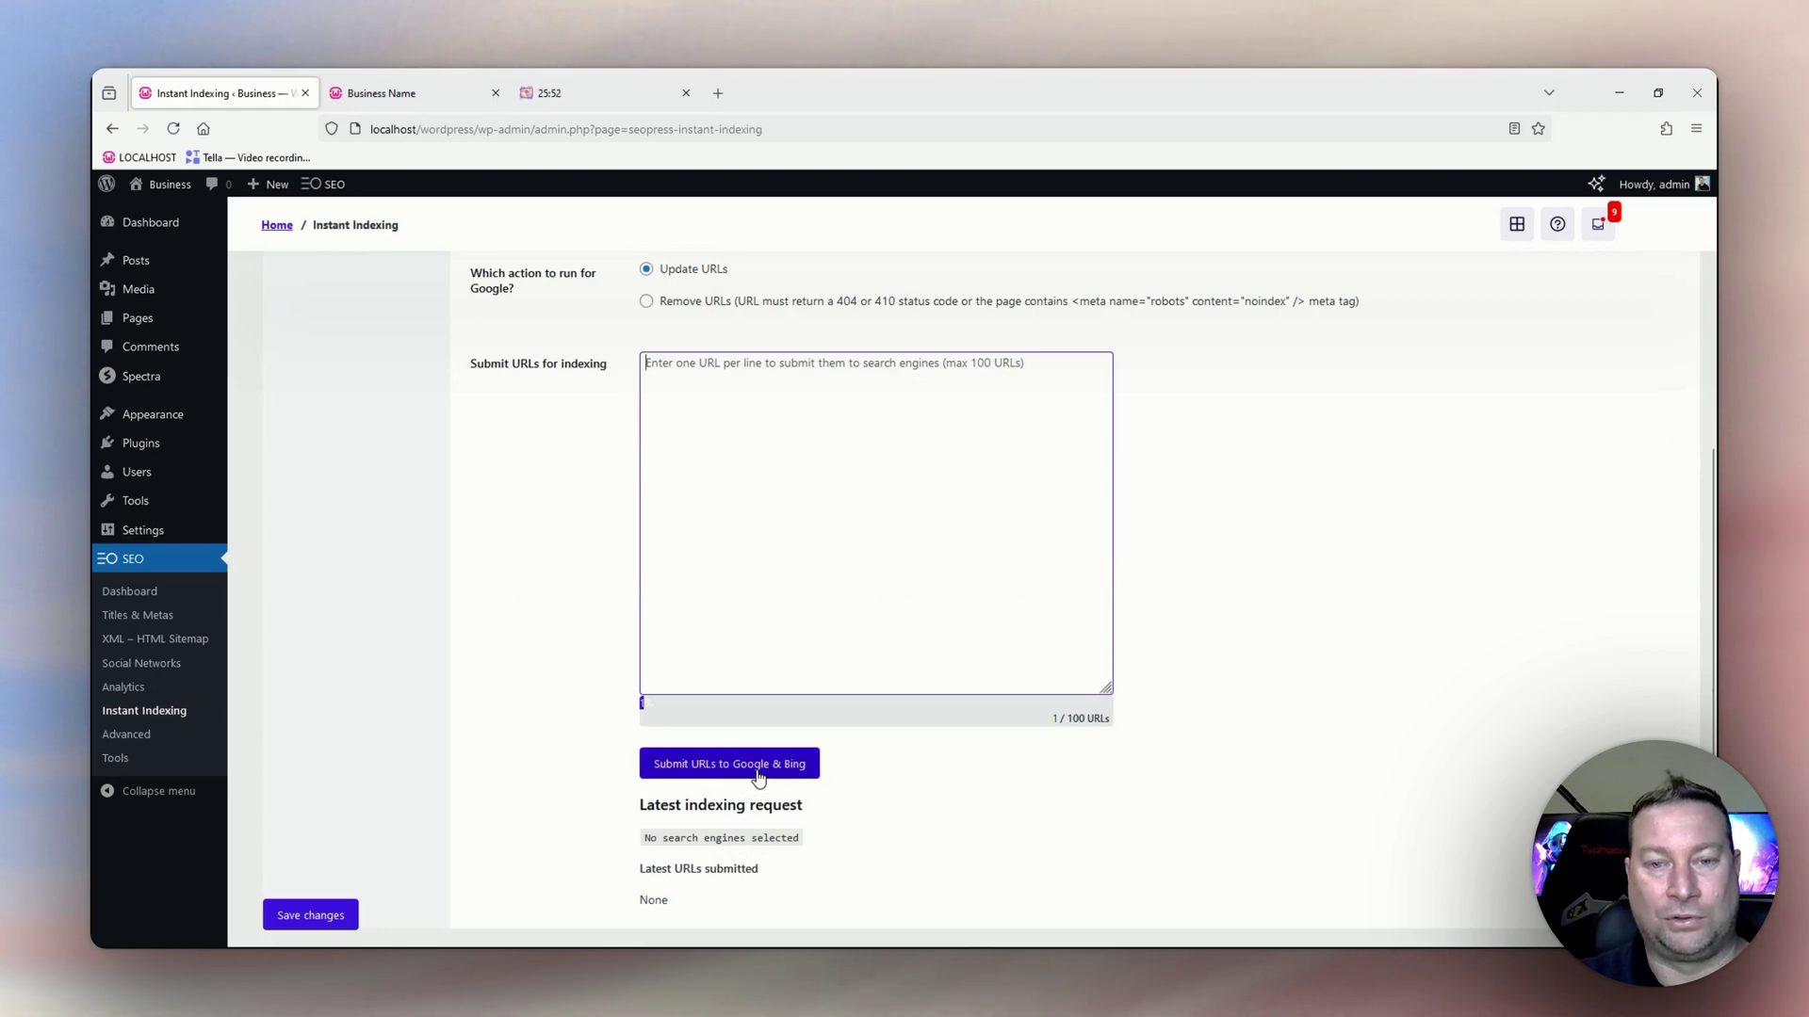
scroll(760, 775, "down", 2)
scroll(760, 773, "up", 3)
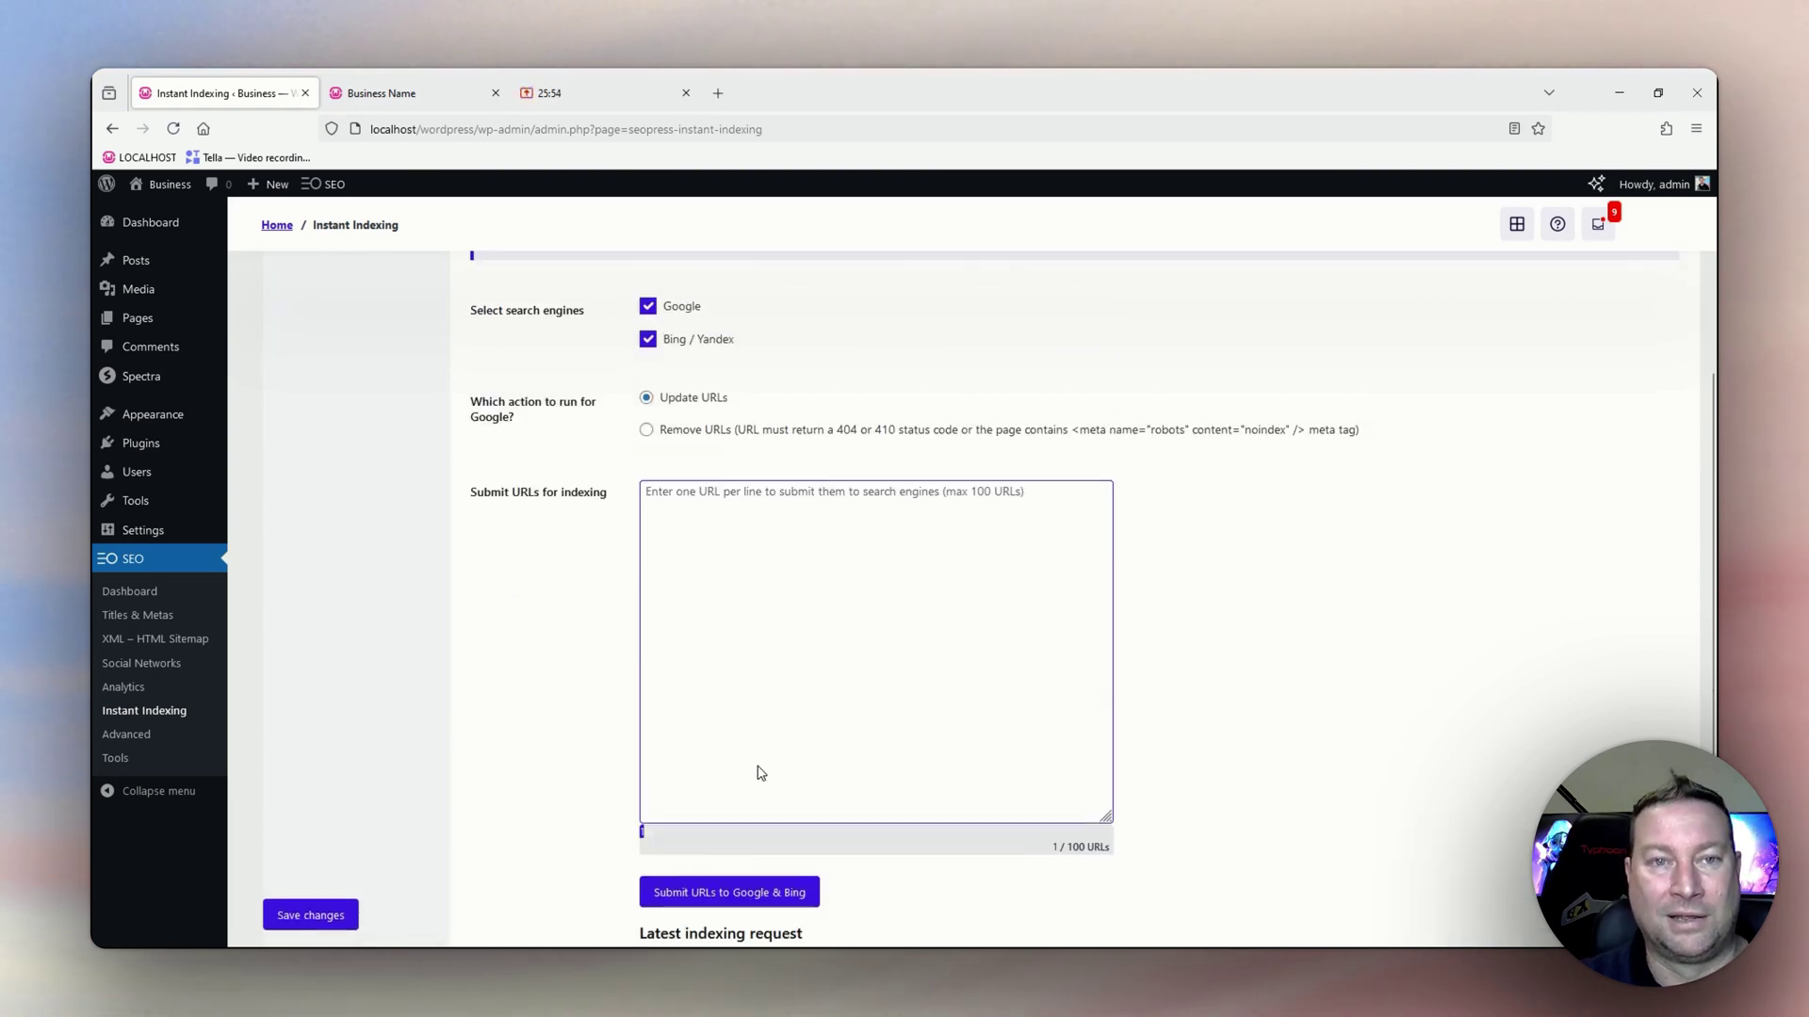
scroll(759, 766, "up", 4)
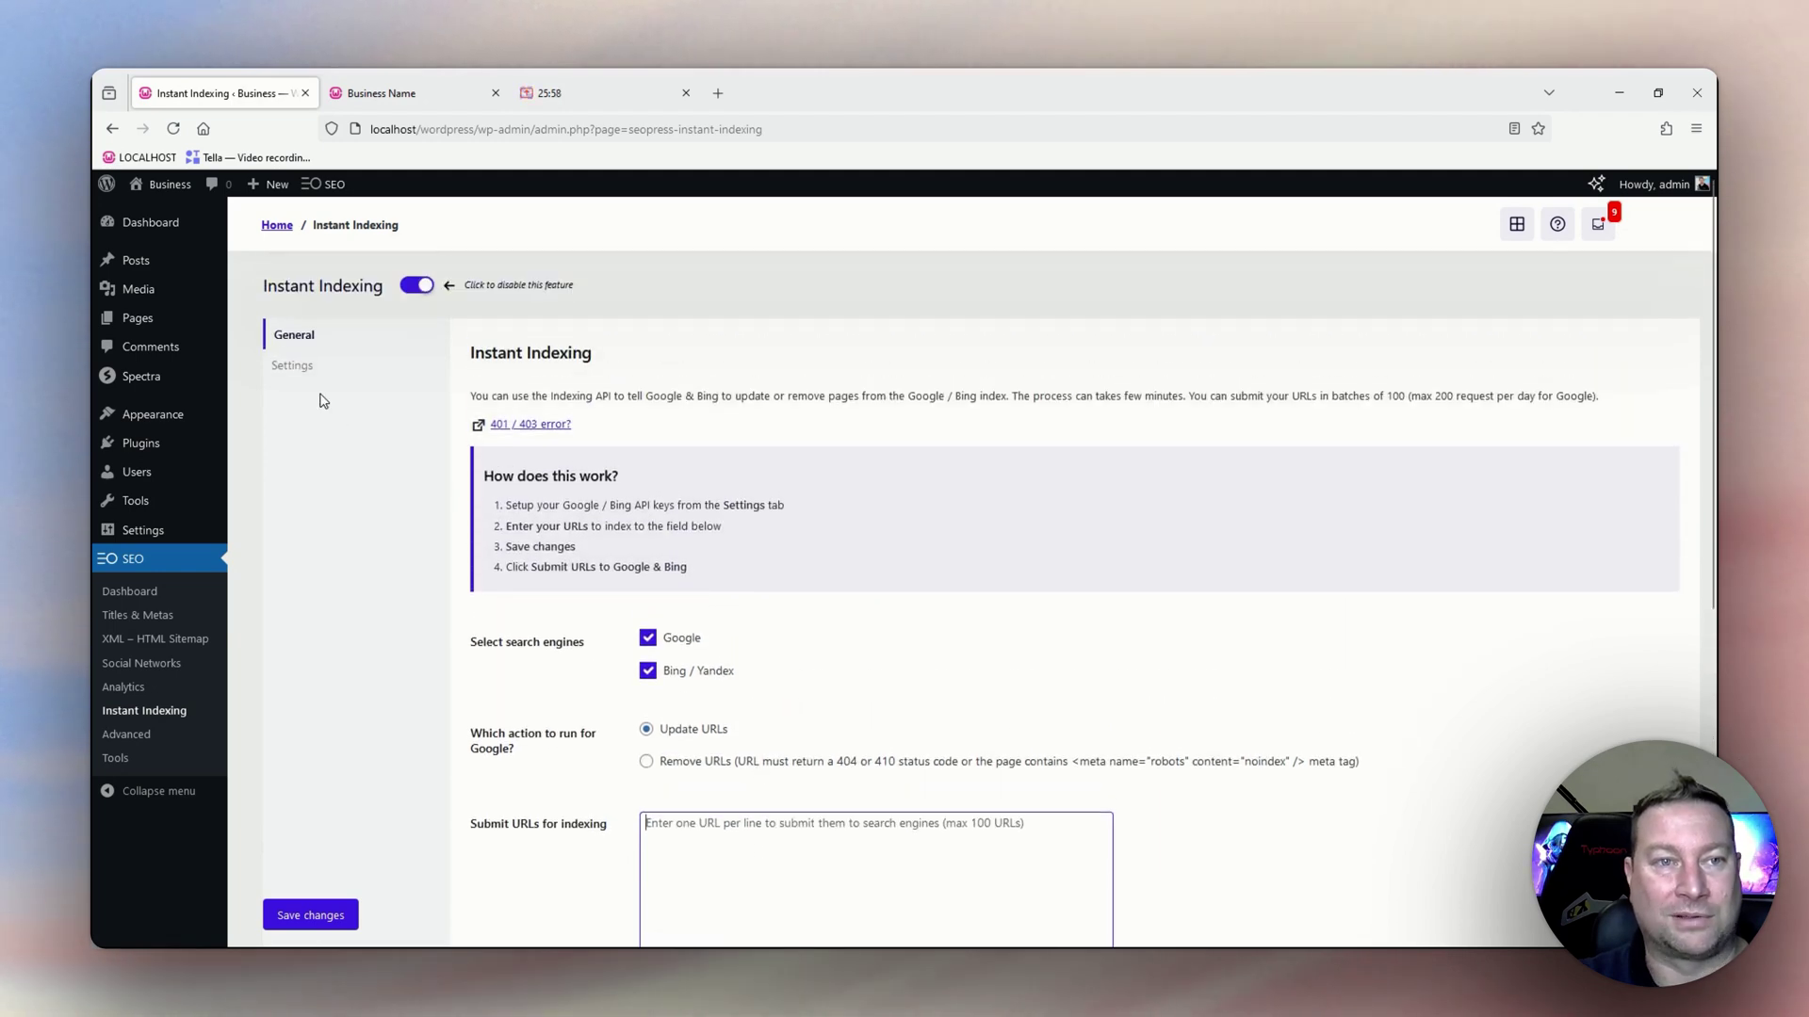
Review the Instant Indexing API keys: empty Google key, generated Bing key, automatic IndexNow submission on.
left_click(288, 373)
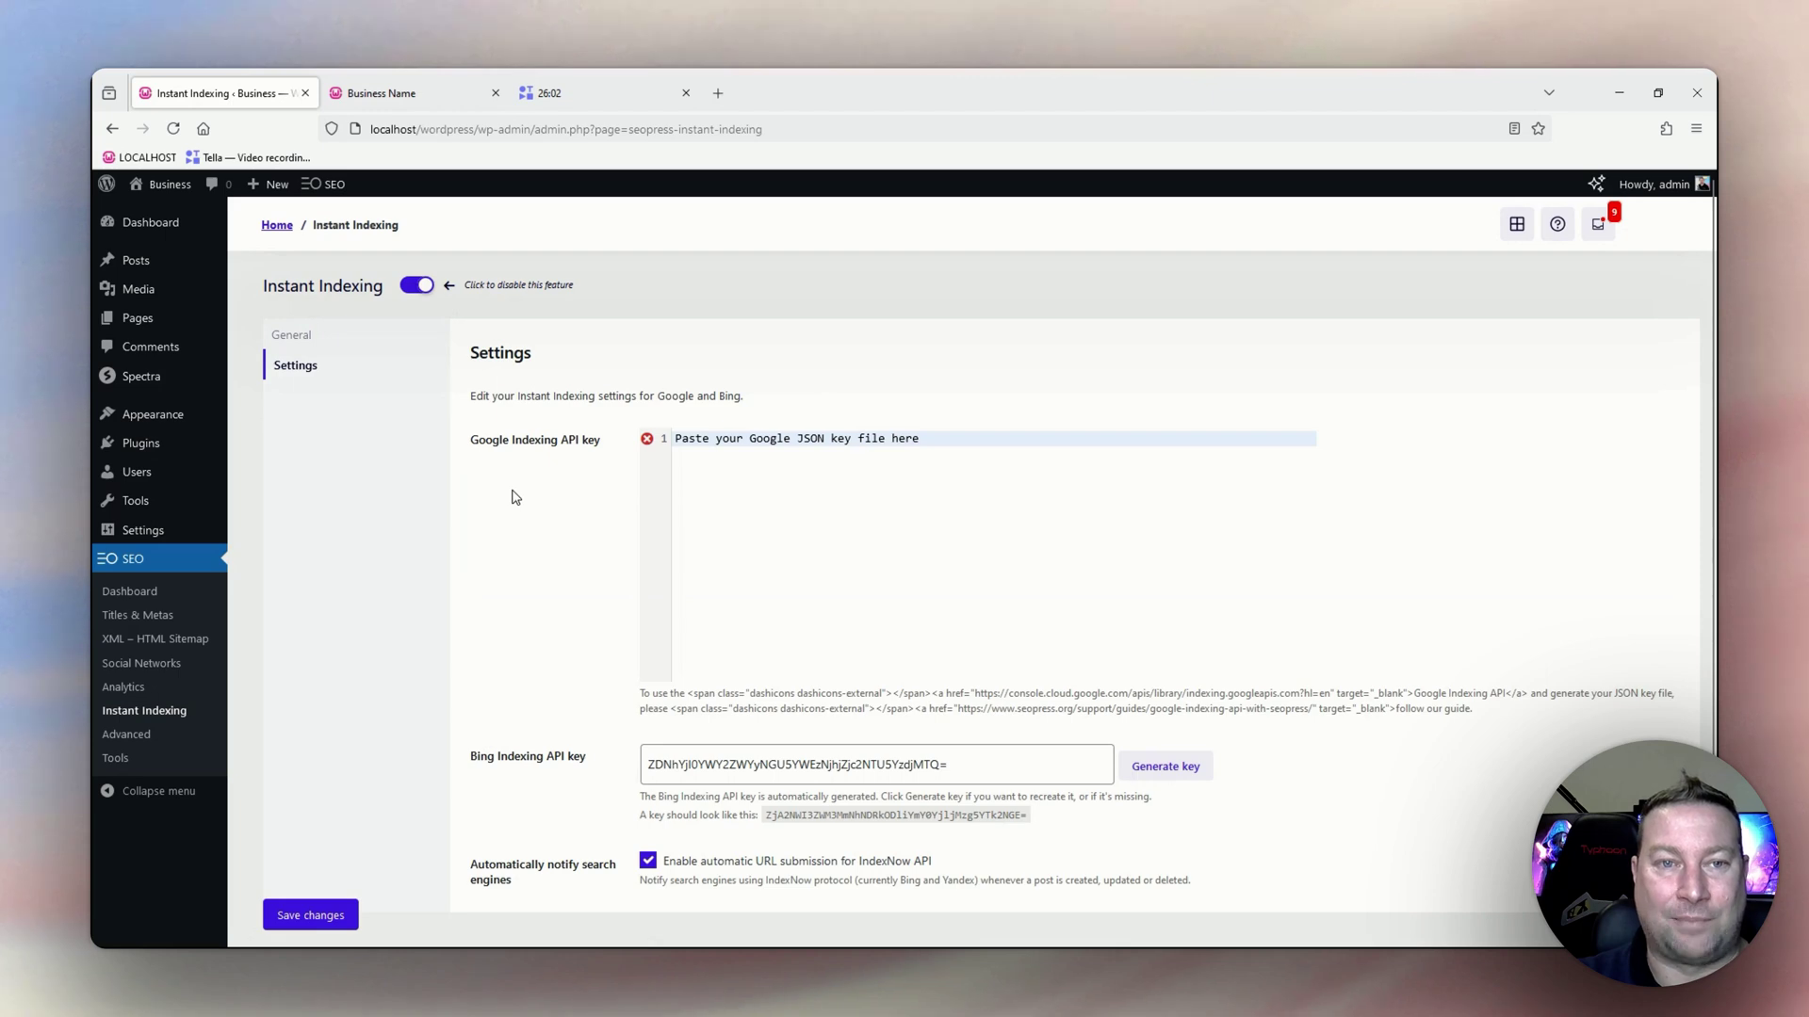
scroll(517, 498, "down", 1)
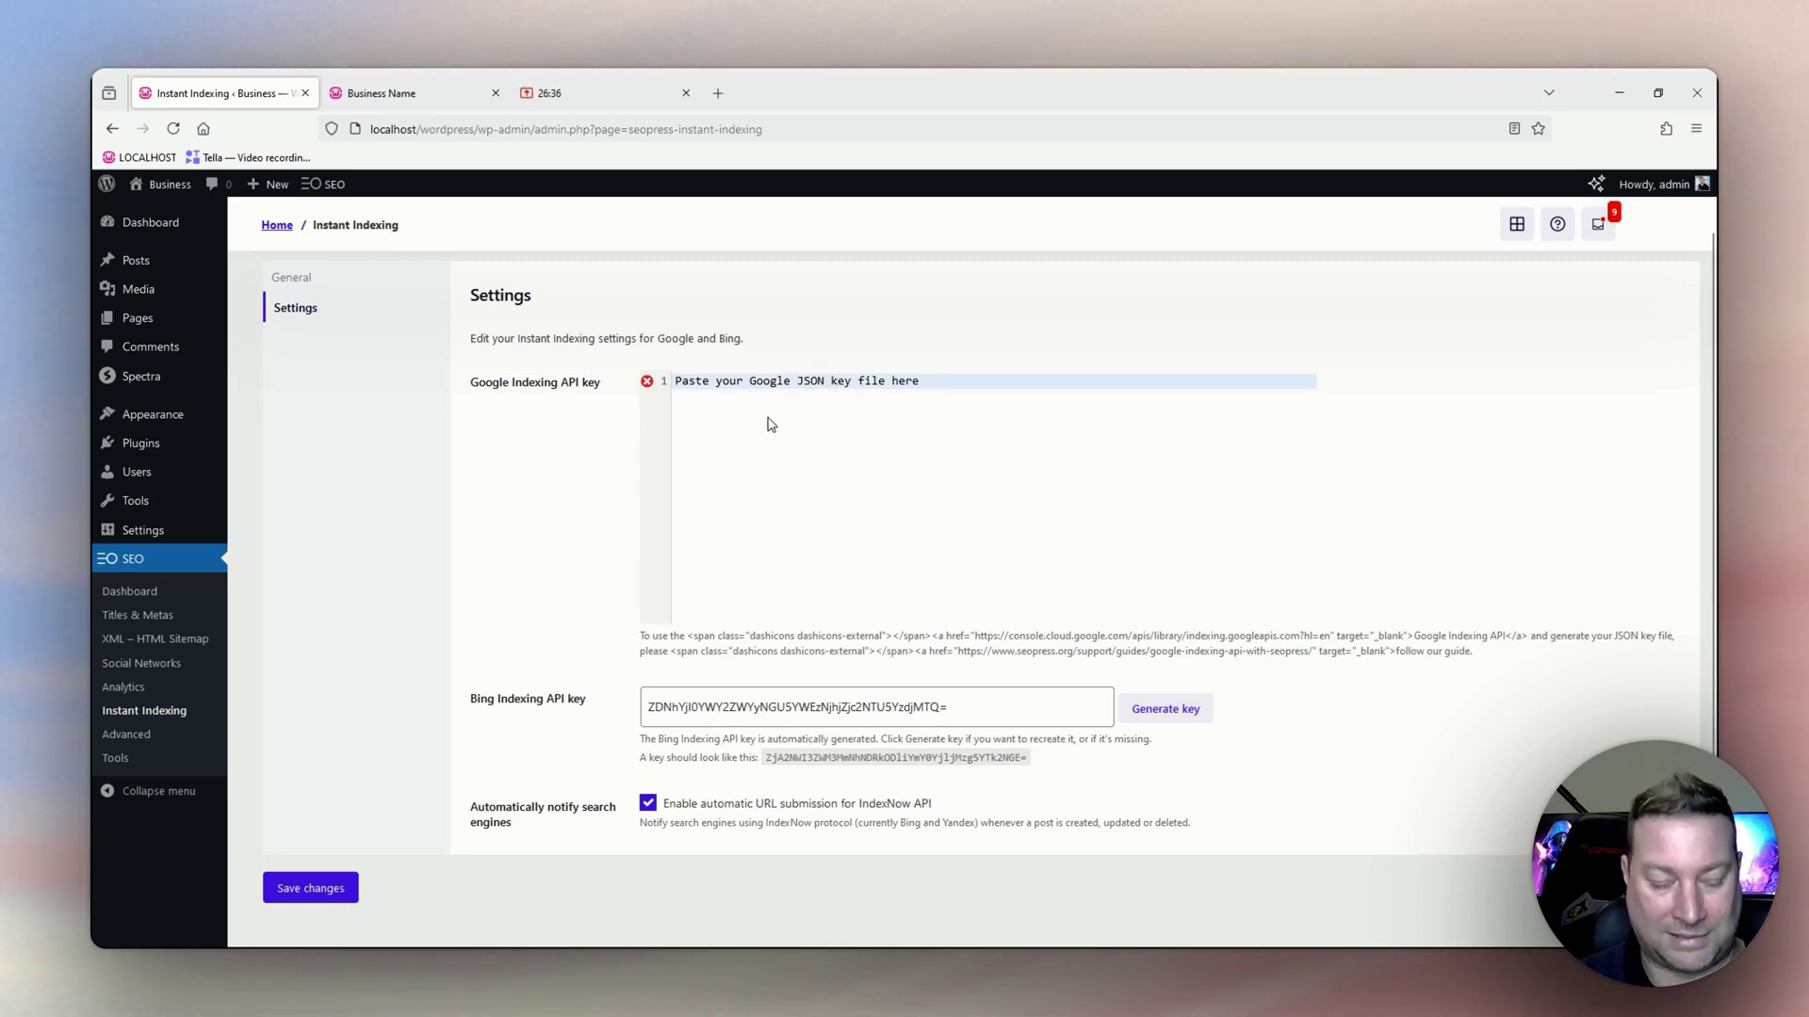
scroll(614, 565, "down", 1)
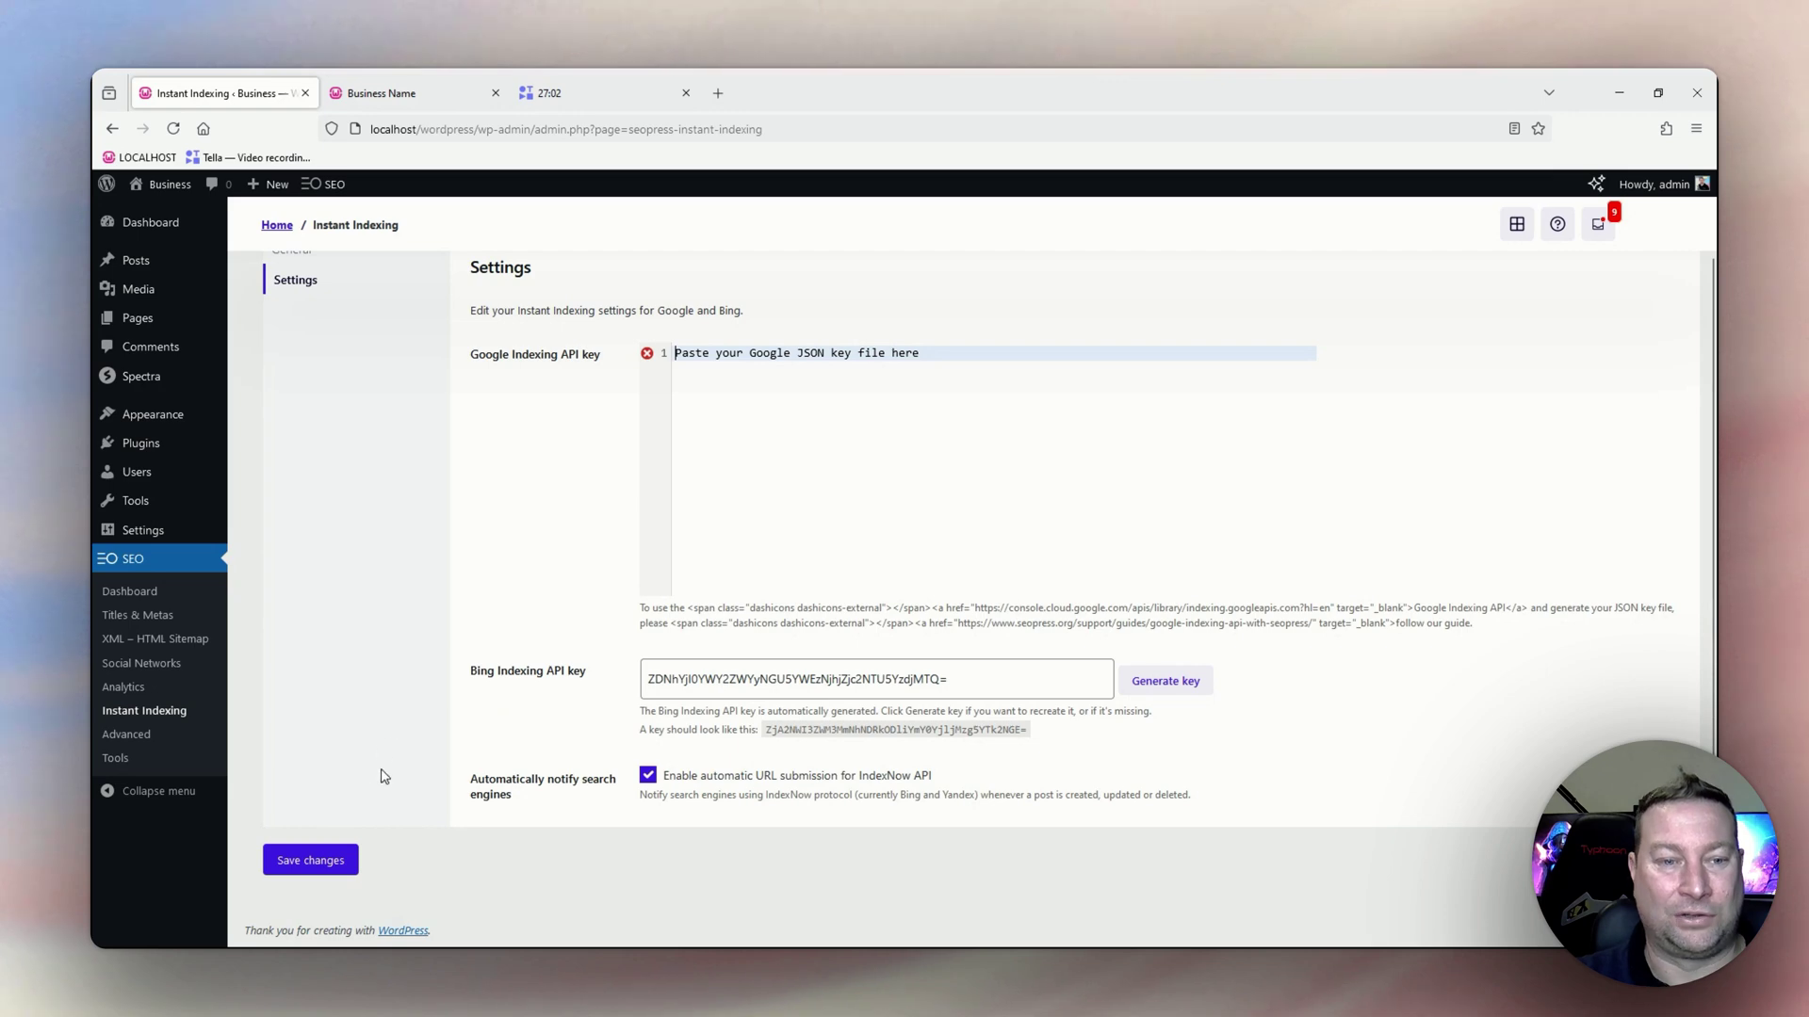
scroll(311, 879, "up", 1)
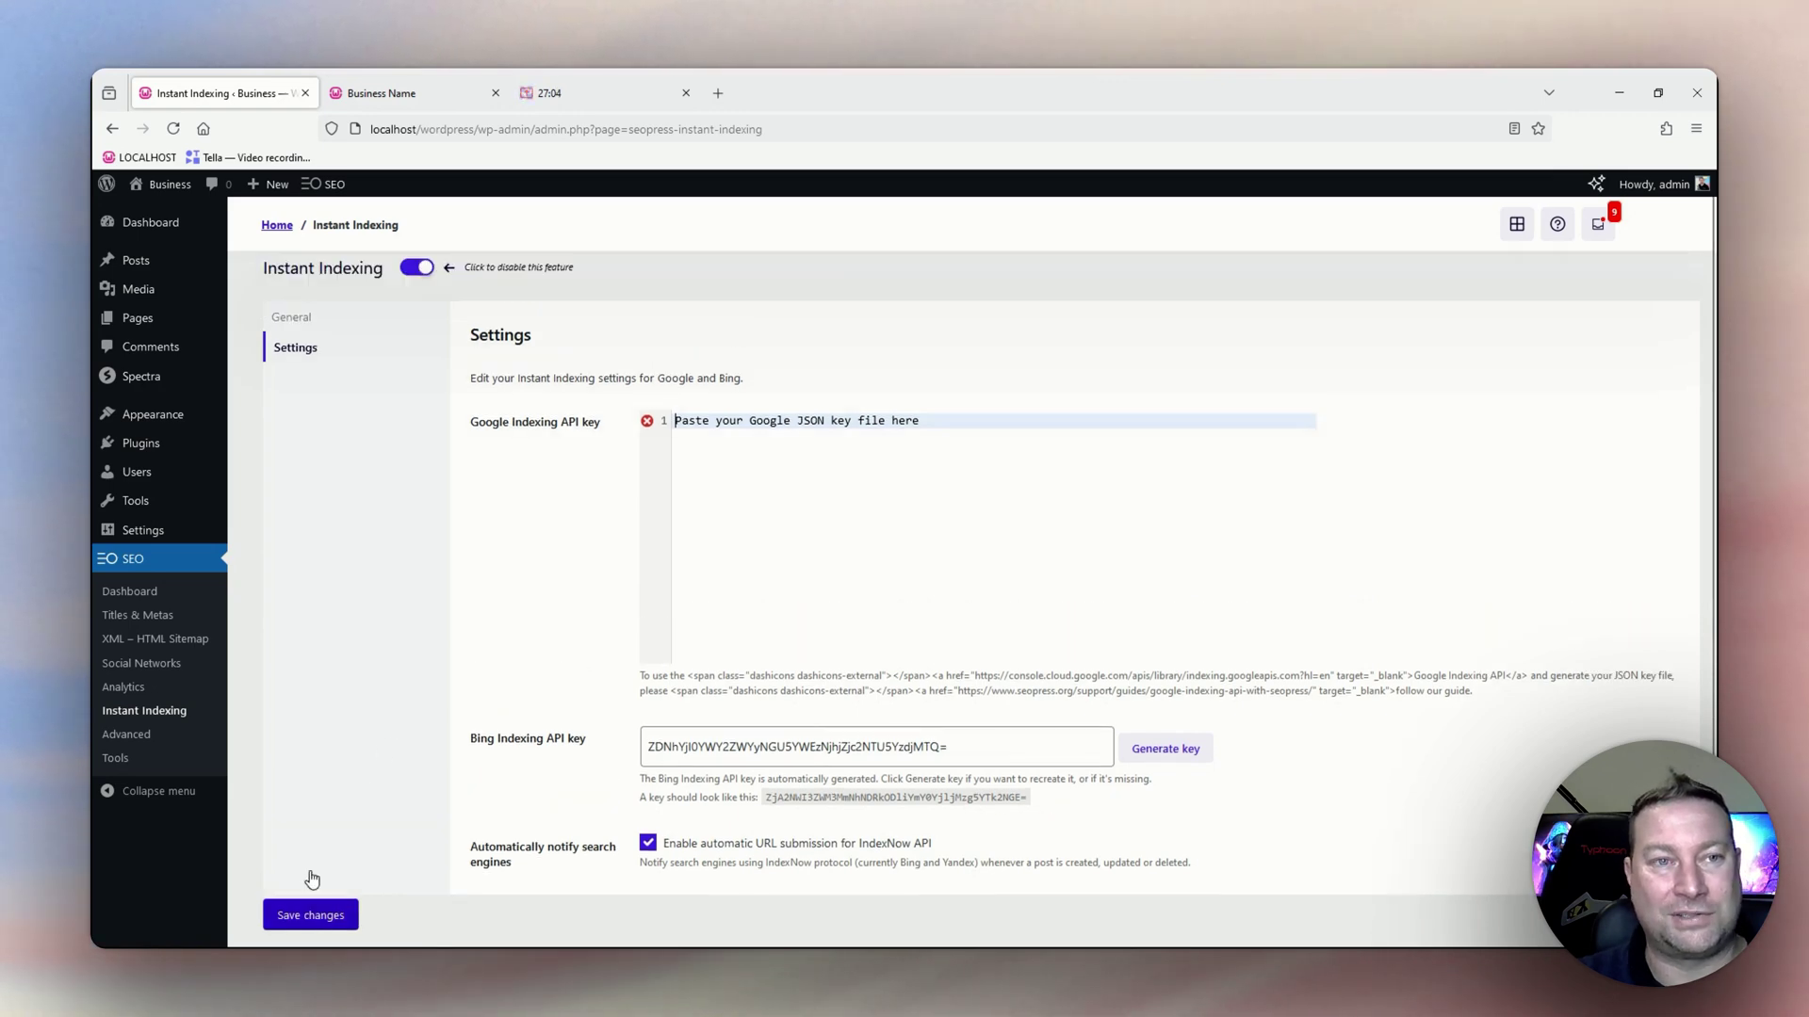
Return to the General Instant Indexing tab and scroll the empty URL box down to Submit.
left_click(278, 337)
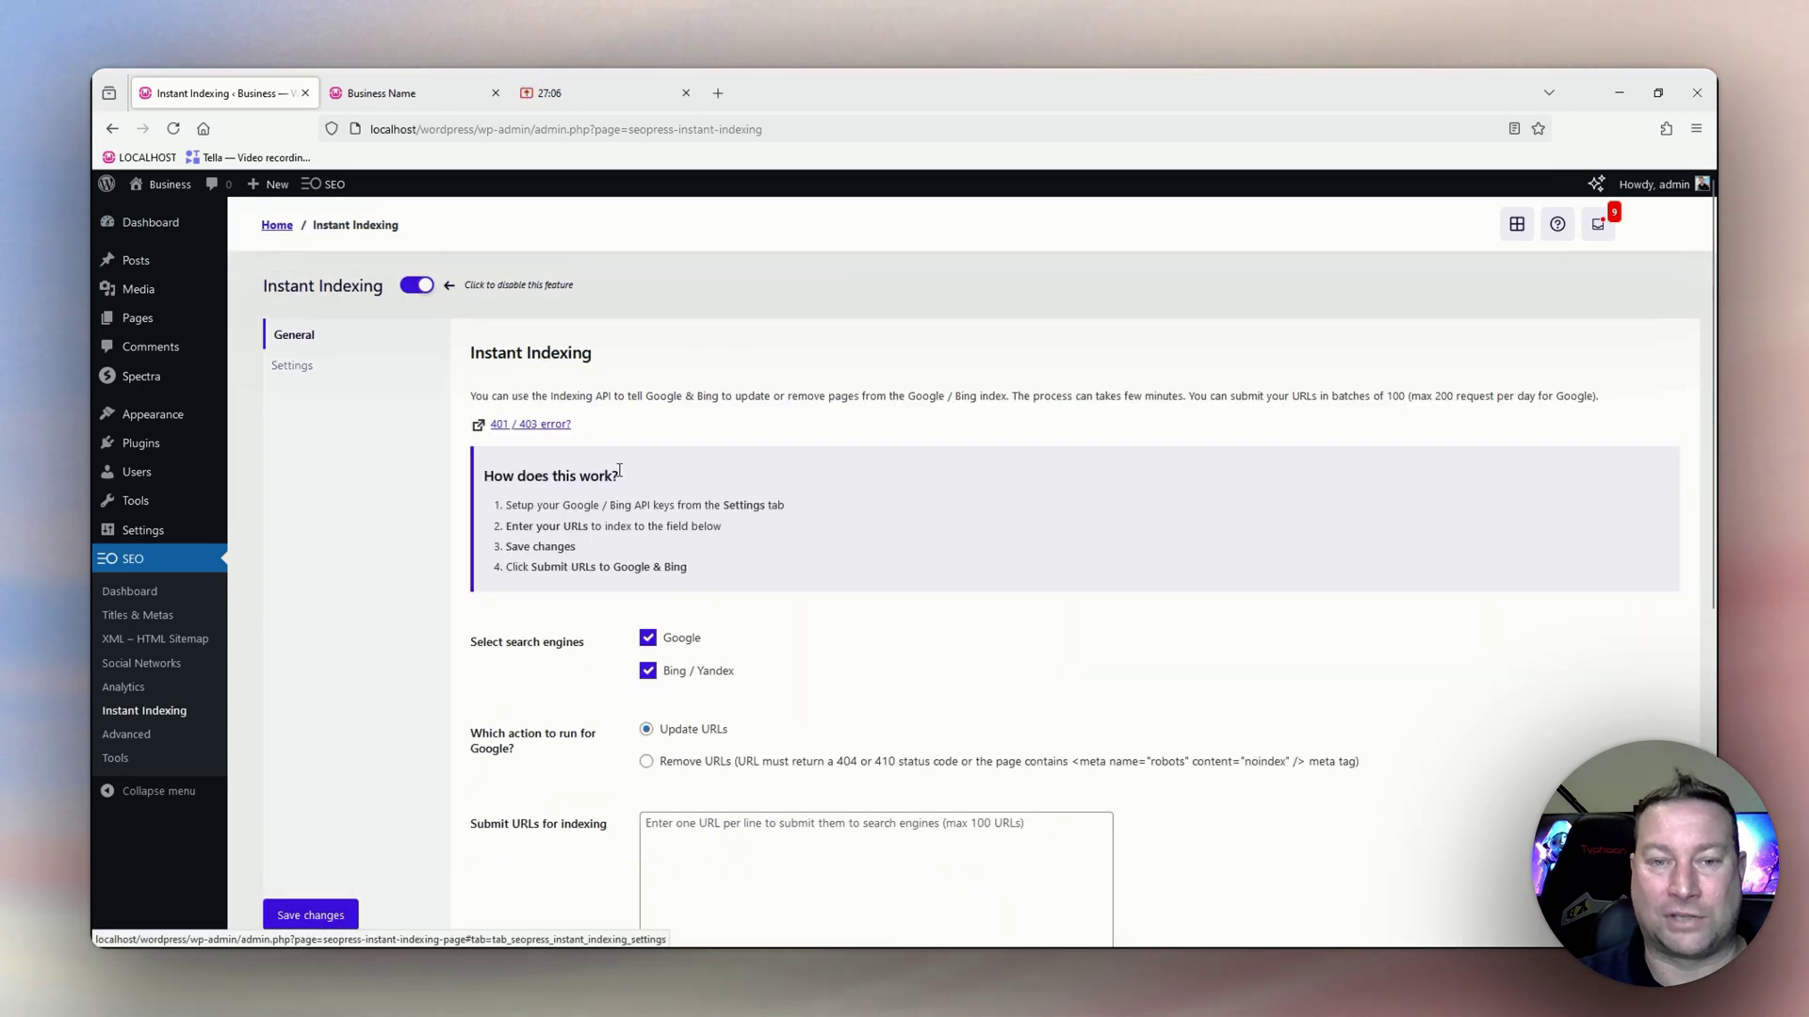
scroll(706, 477, "down", 2)
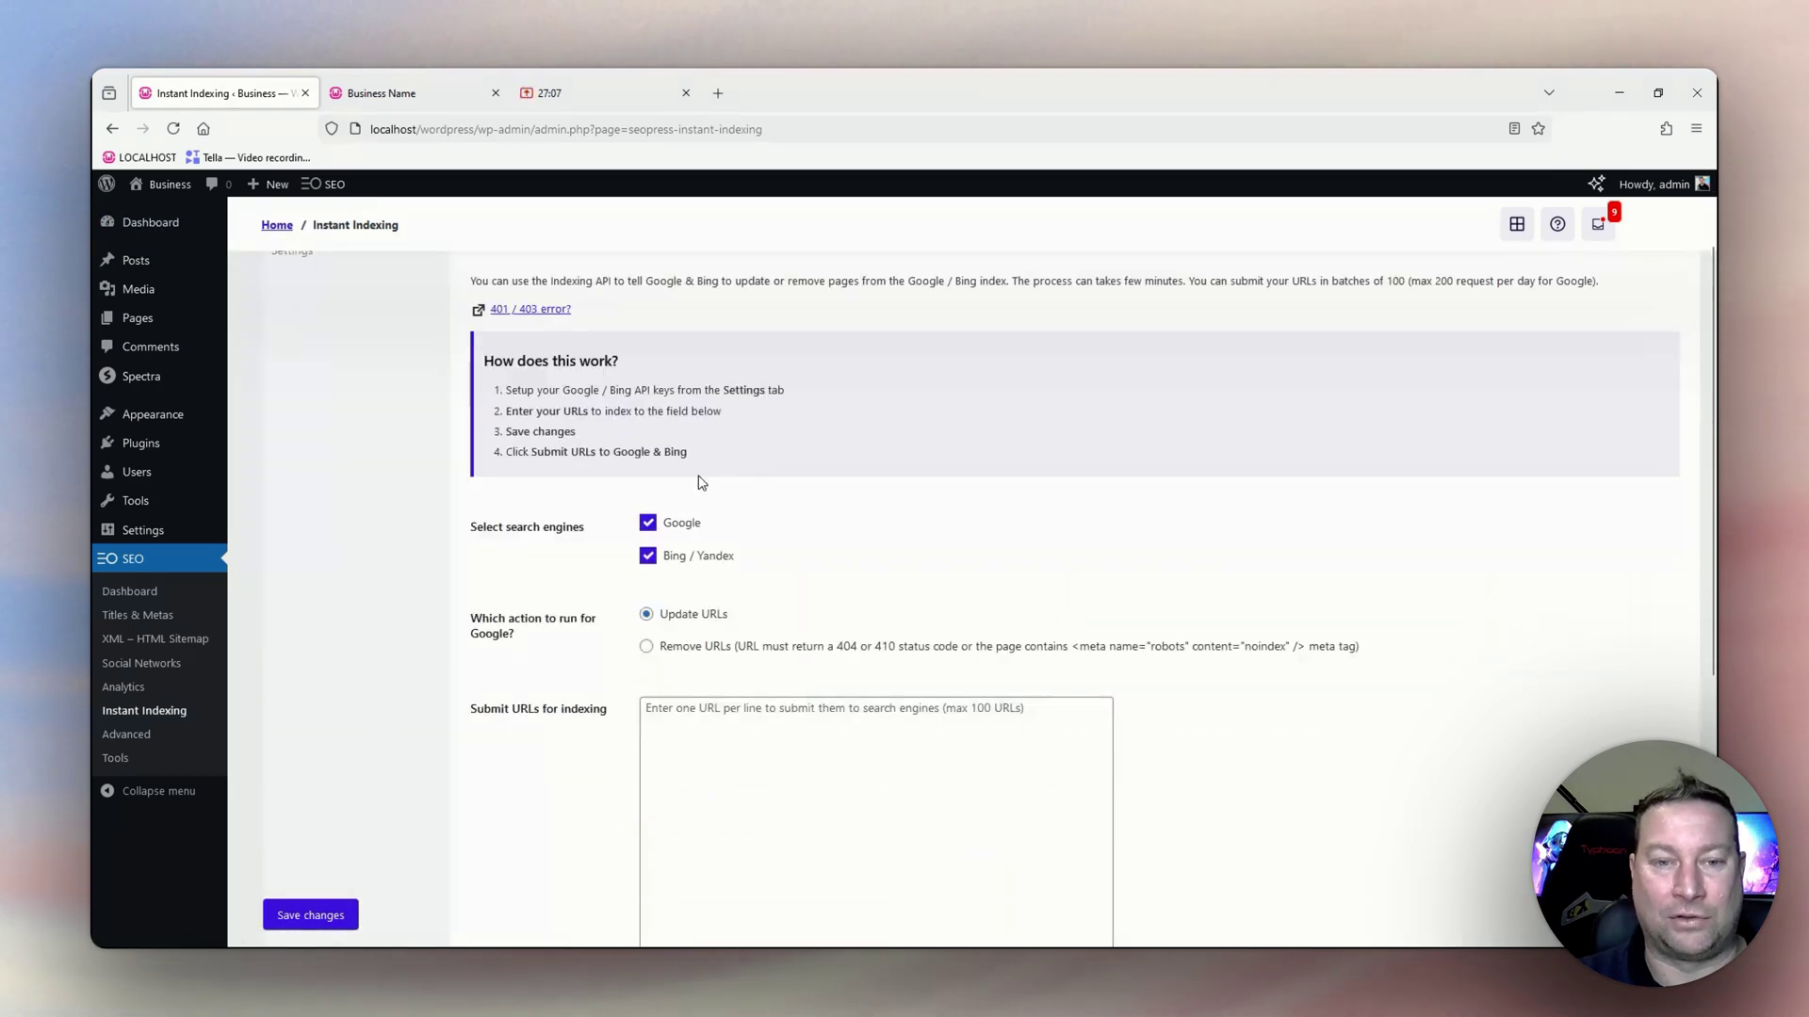
left_click(735, 716)
scroll(734, 725, "down", 3)
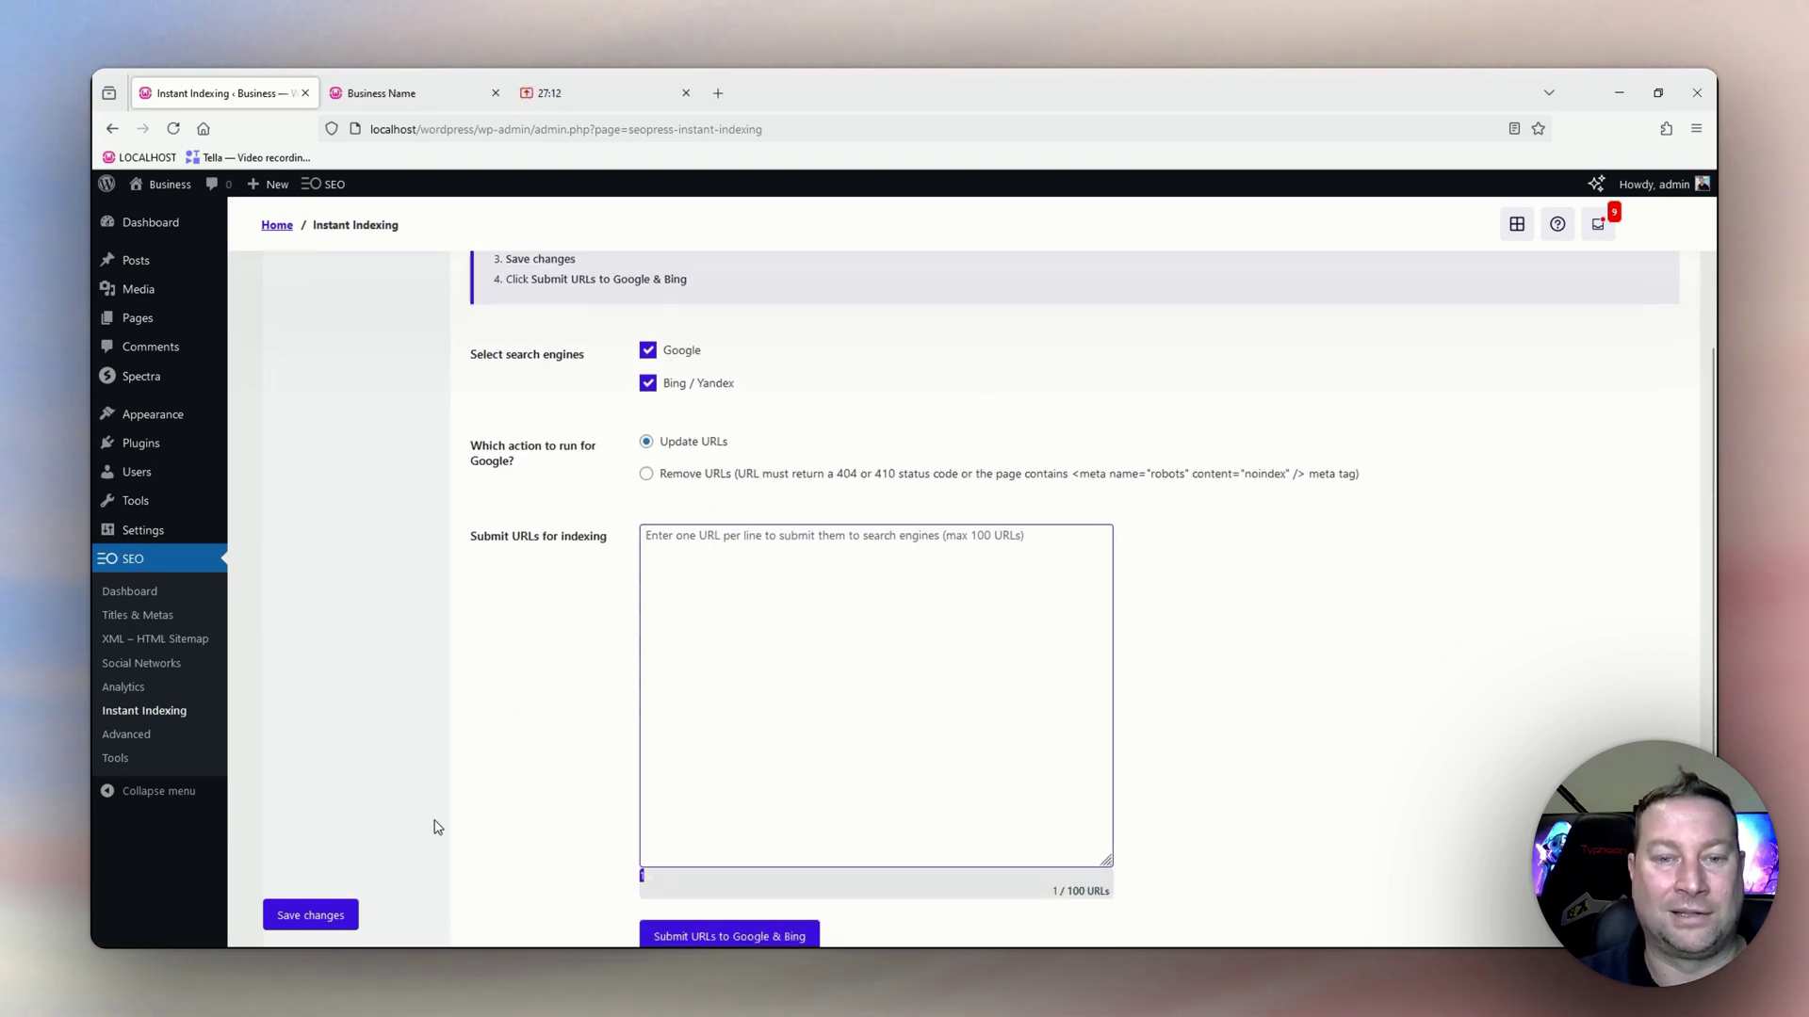
scroll(779, 828, "down", 2)
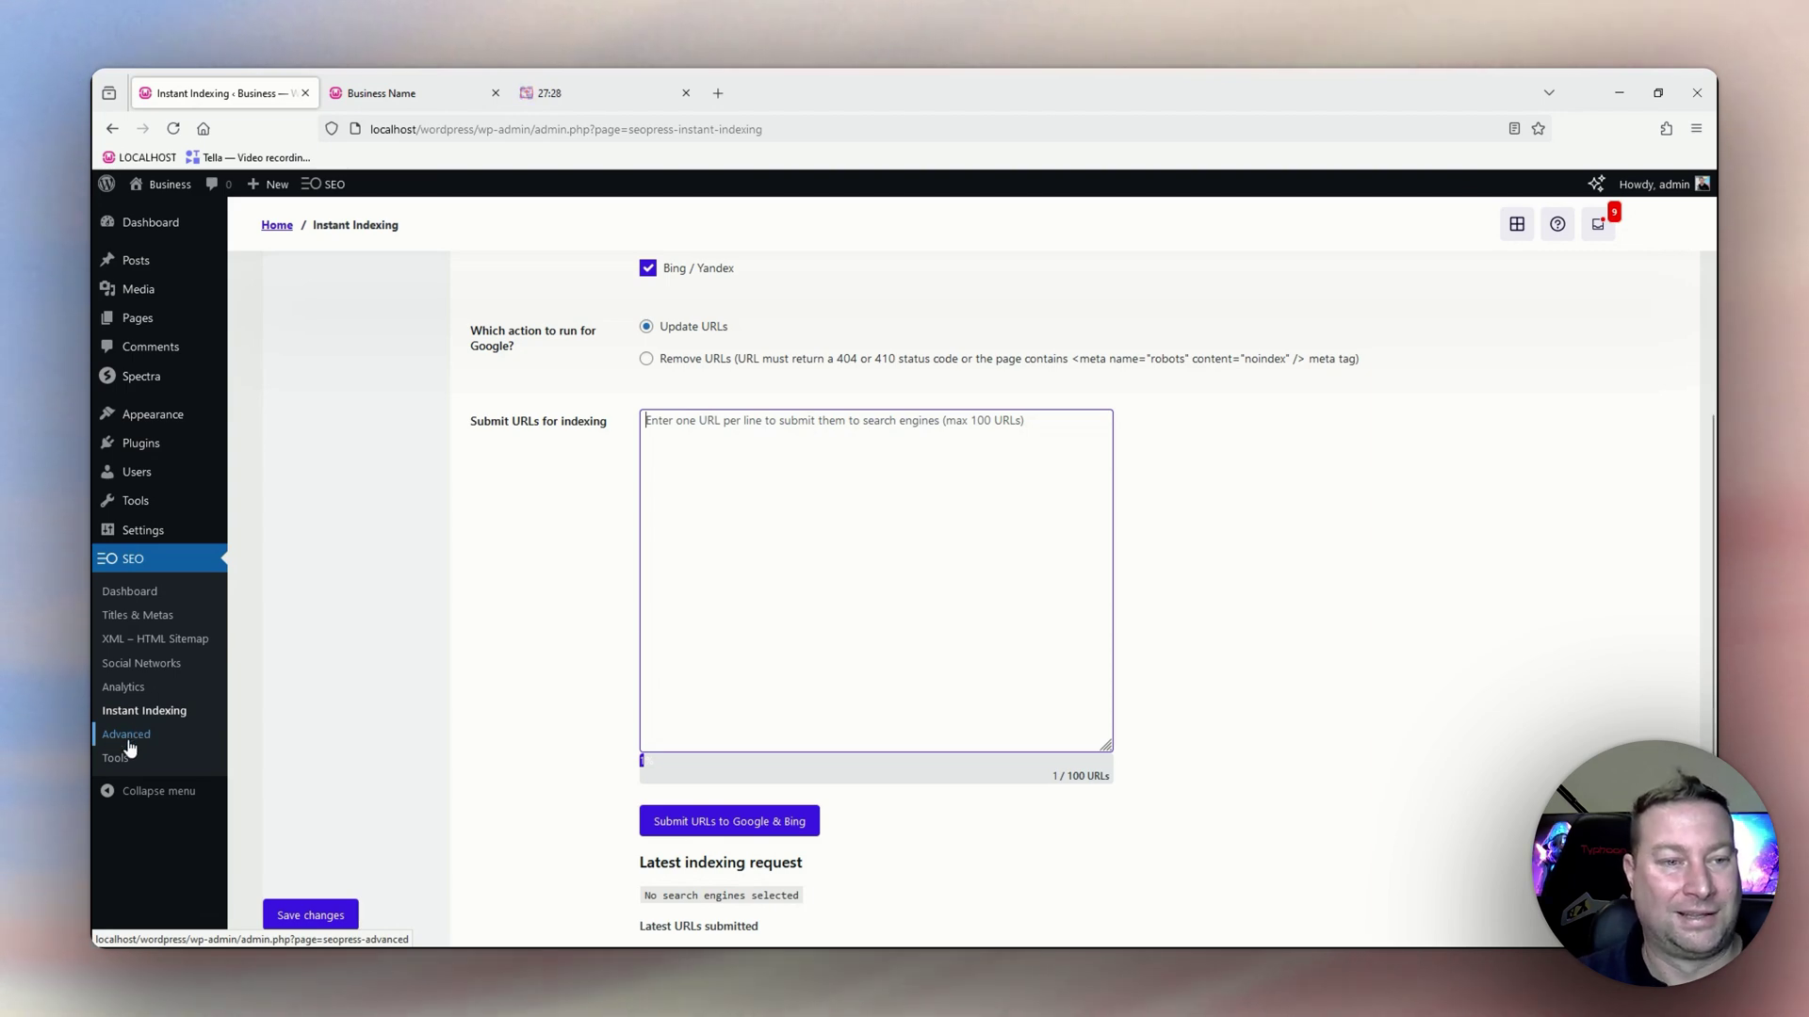
Go to SEO > Advanced and review the Image SEO options, with both attachment redirects ticked.
left_click(129, 742)
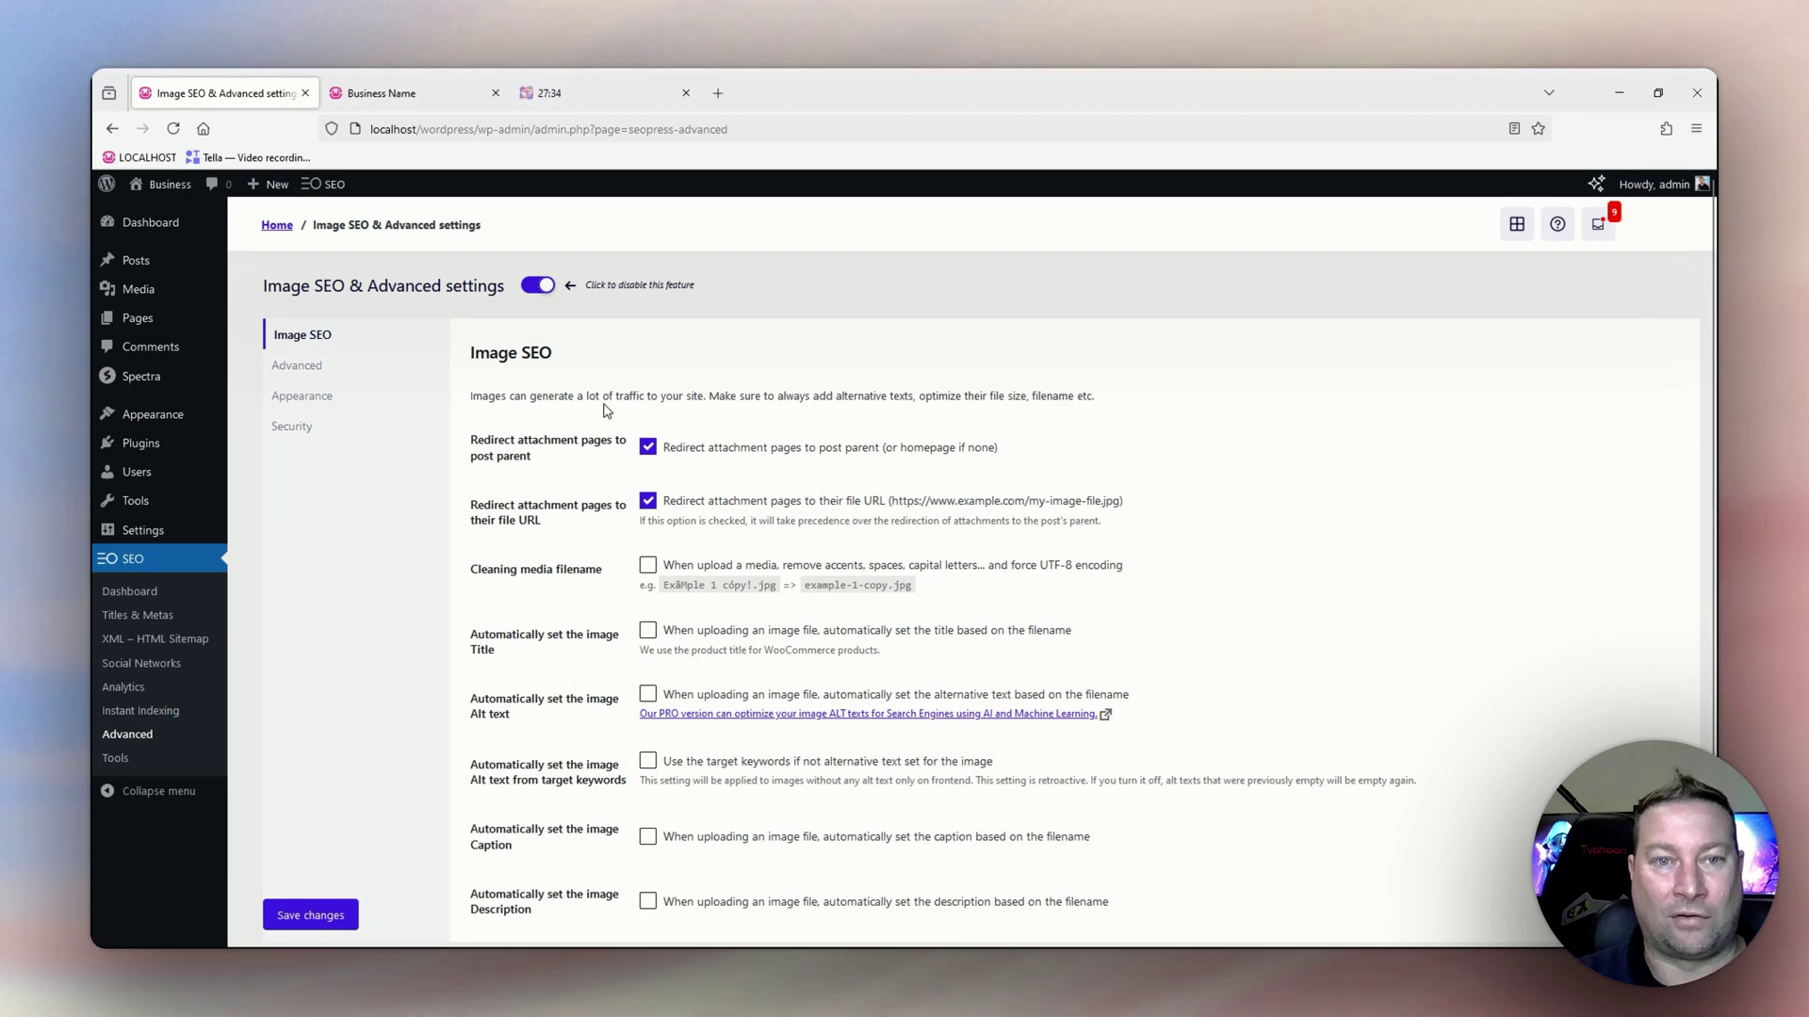
scroll(1131, 389, "down", 2)
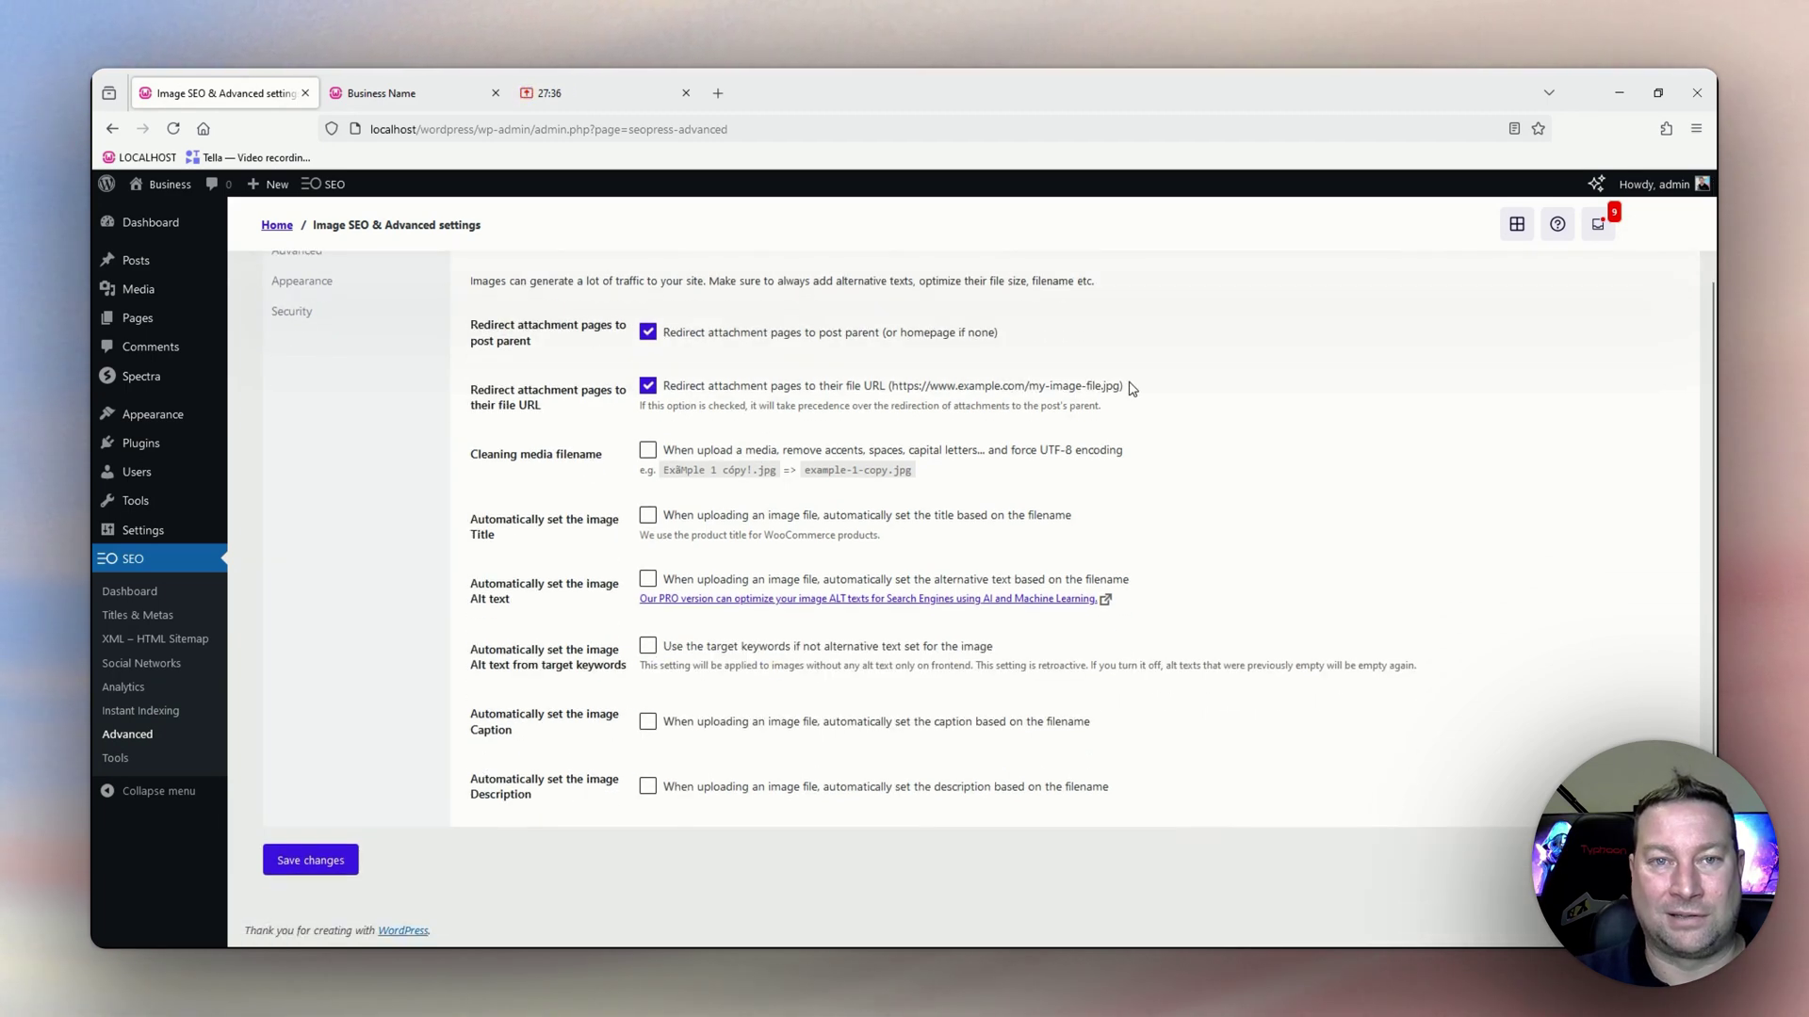
scroll(1131, 389, "up", 1)
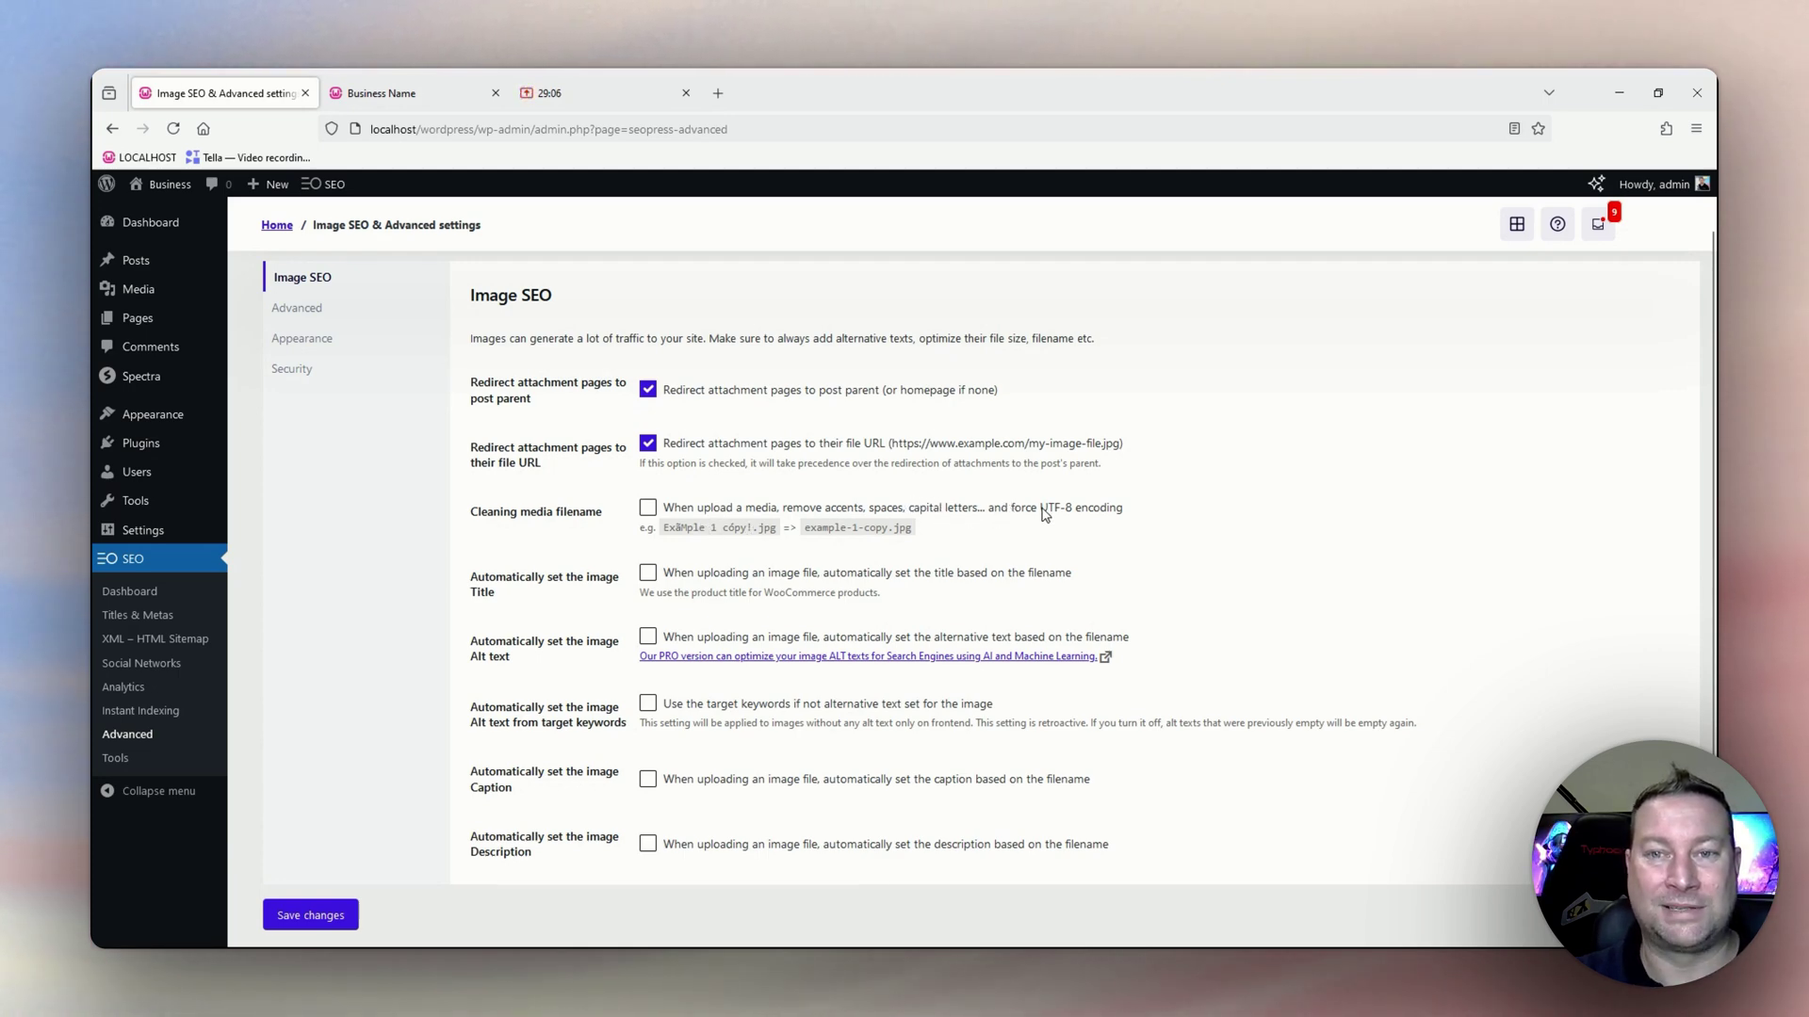
Tick the Cleaning media filename option on the Image SEO tab.
left_click(649, 510)
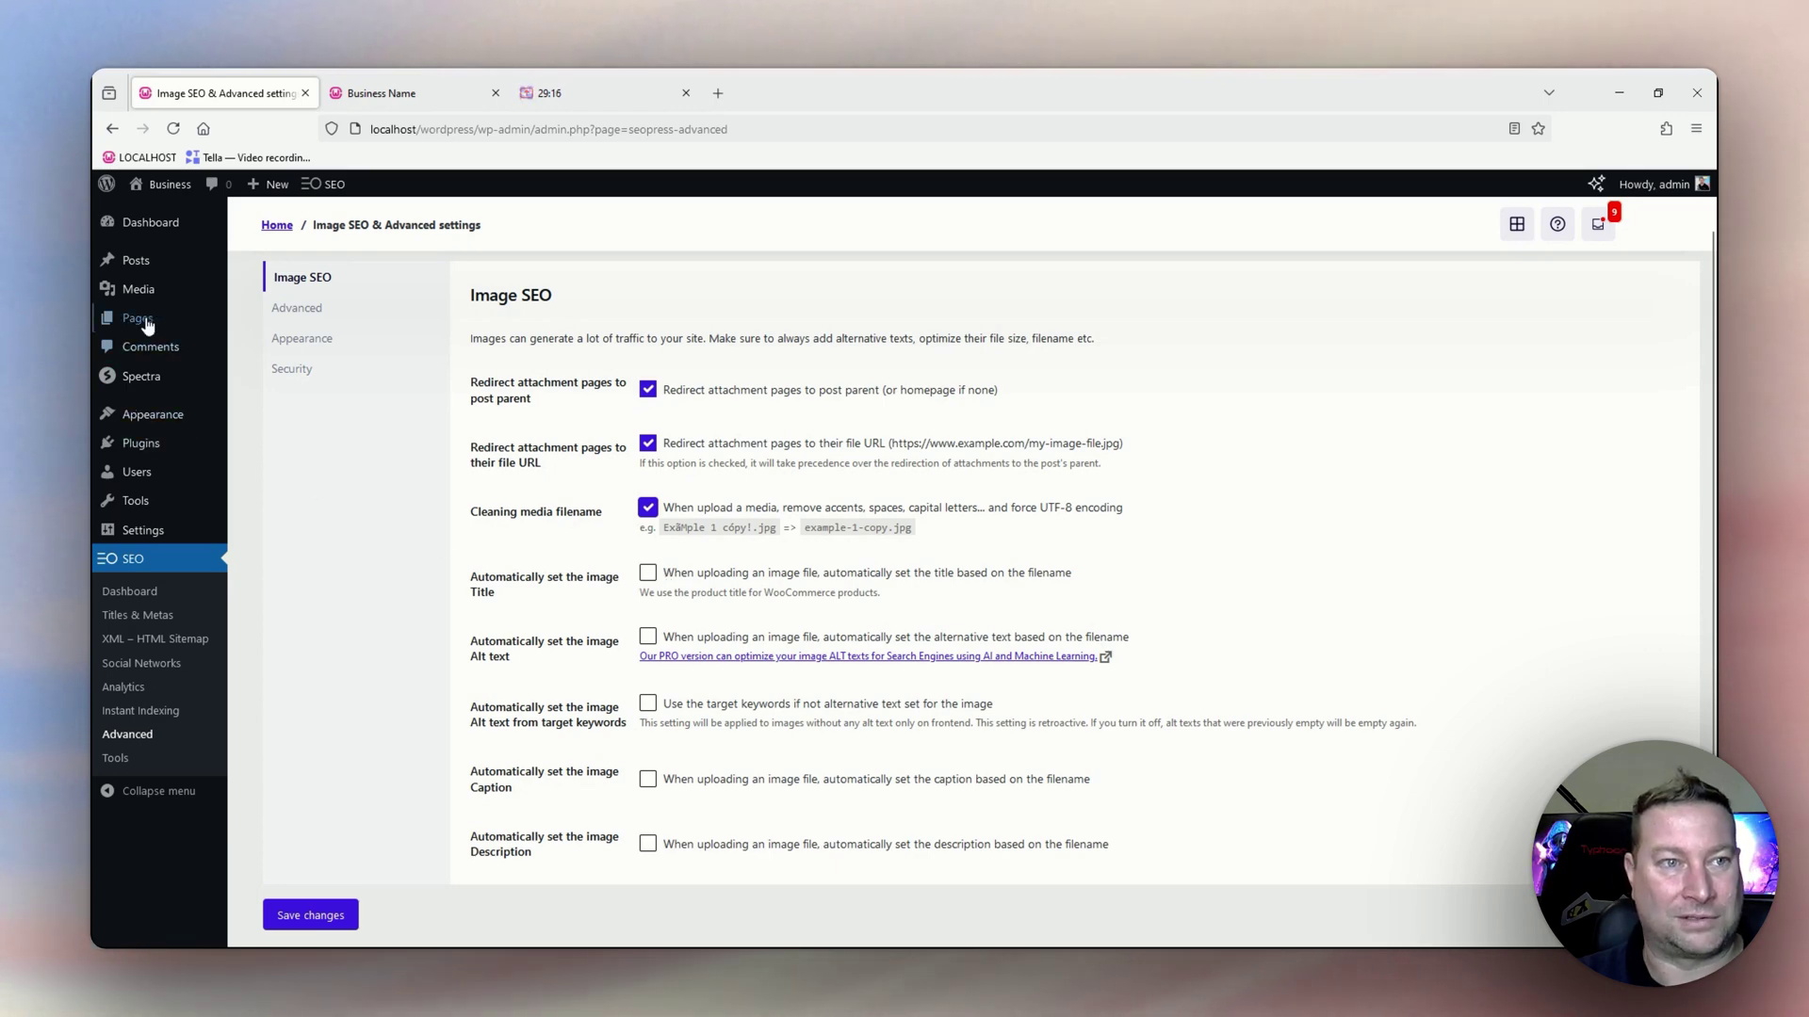
mouse_move(134, 303)
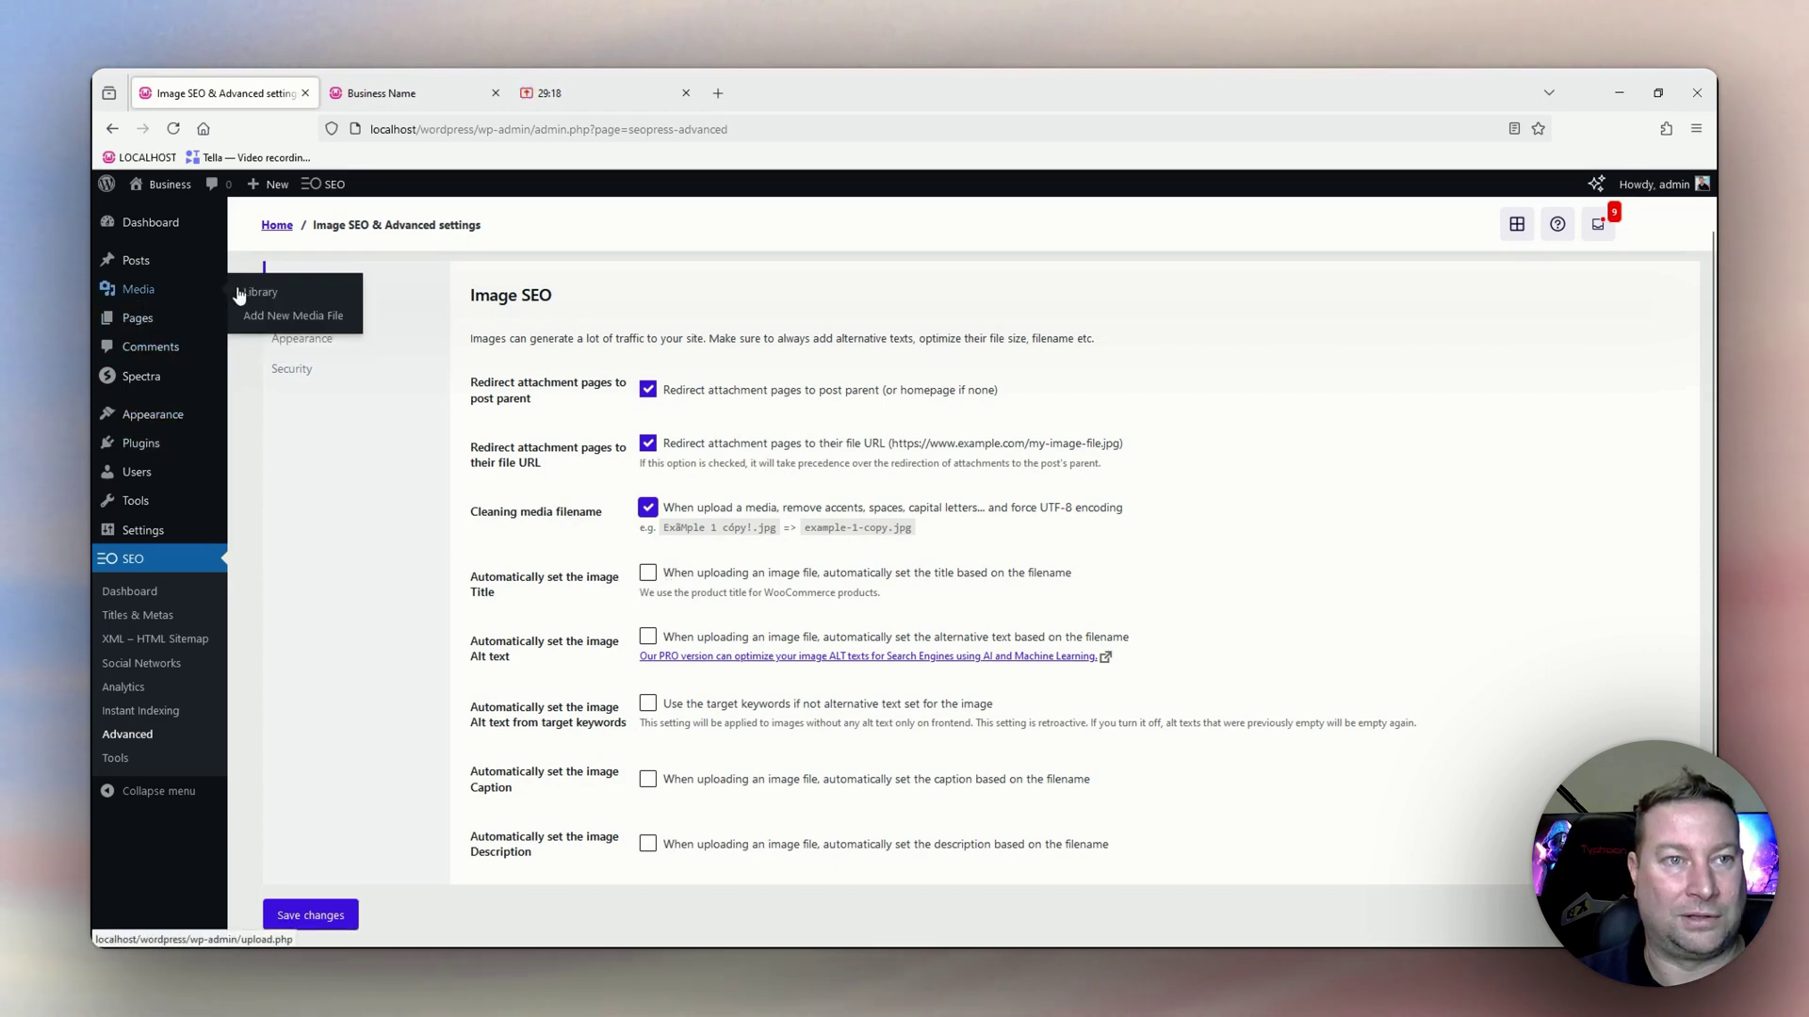
Open Media Library in a new tab and check inner-banner-img.jpg's empty alt text, caption and description.
middle_click(260, 294)
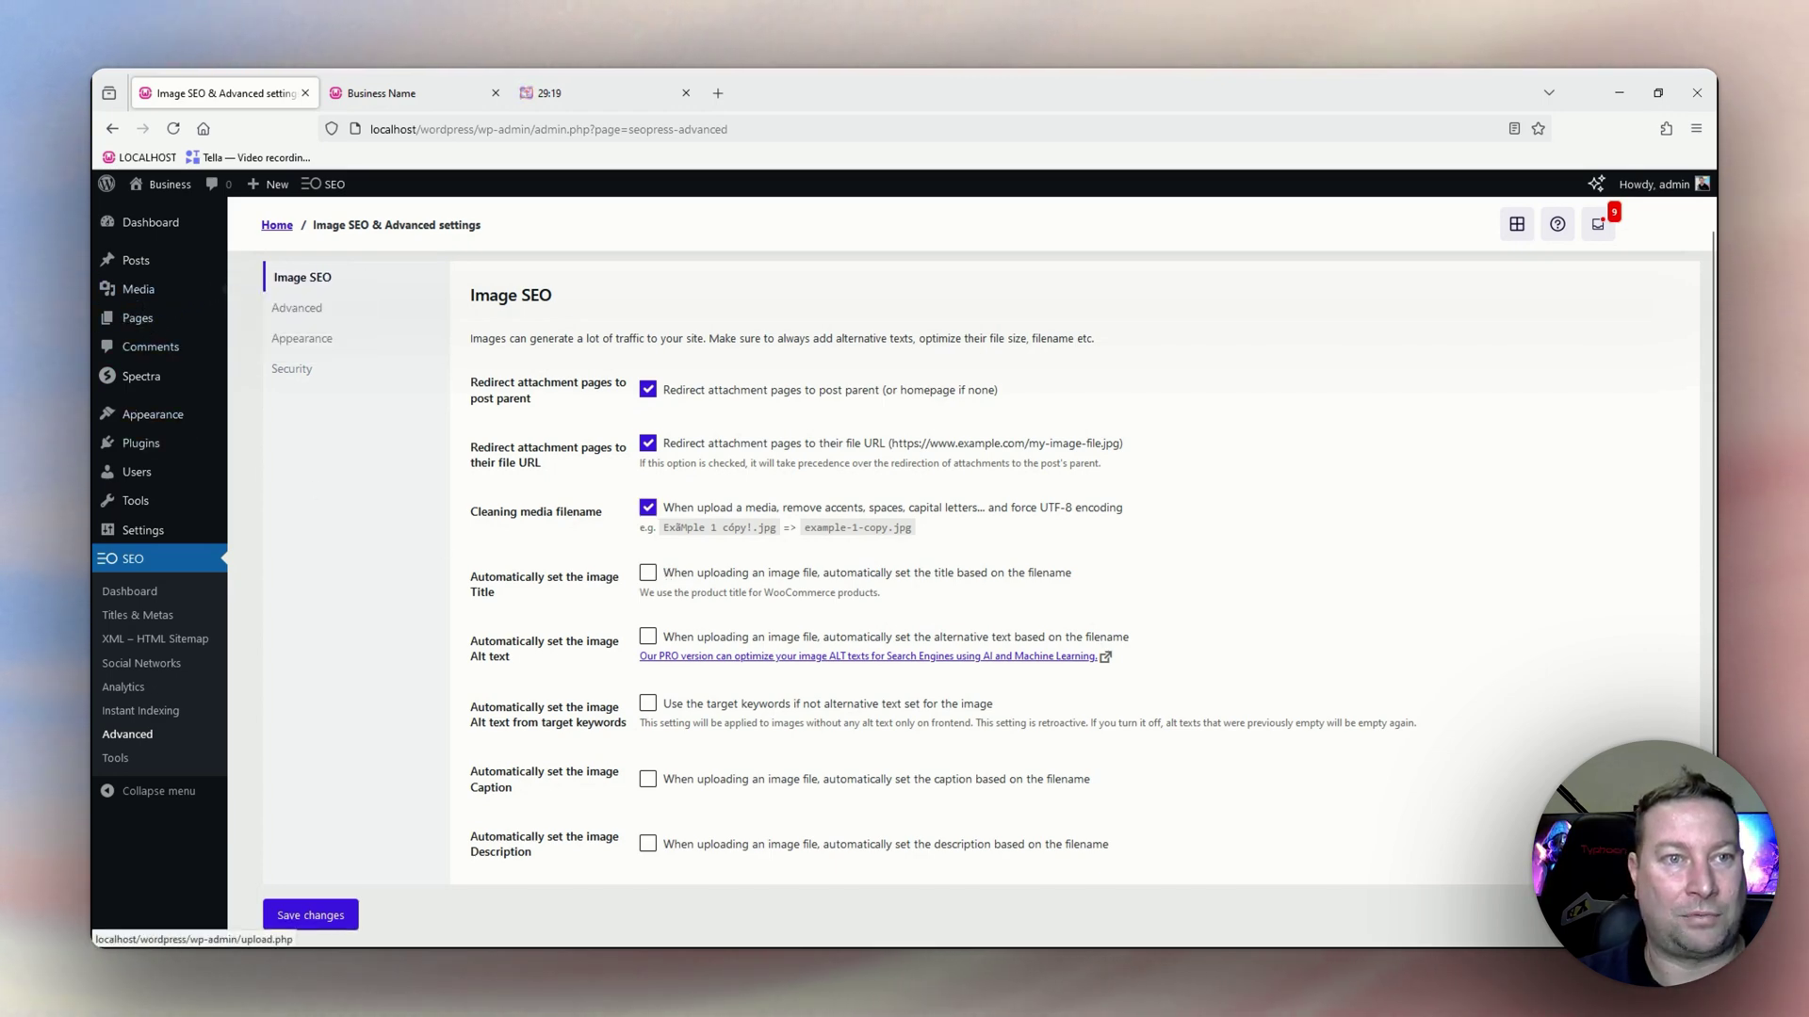
left_click(414, 94)
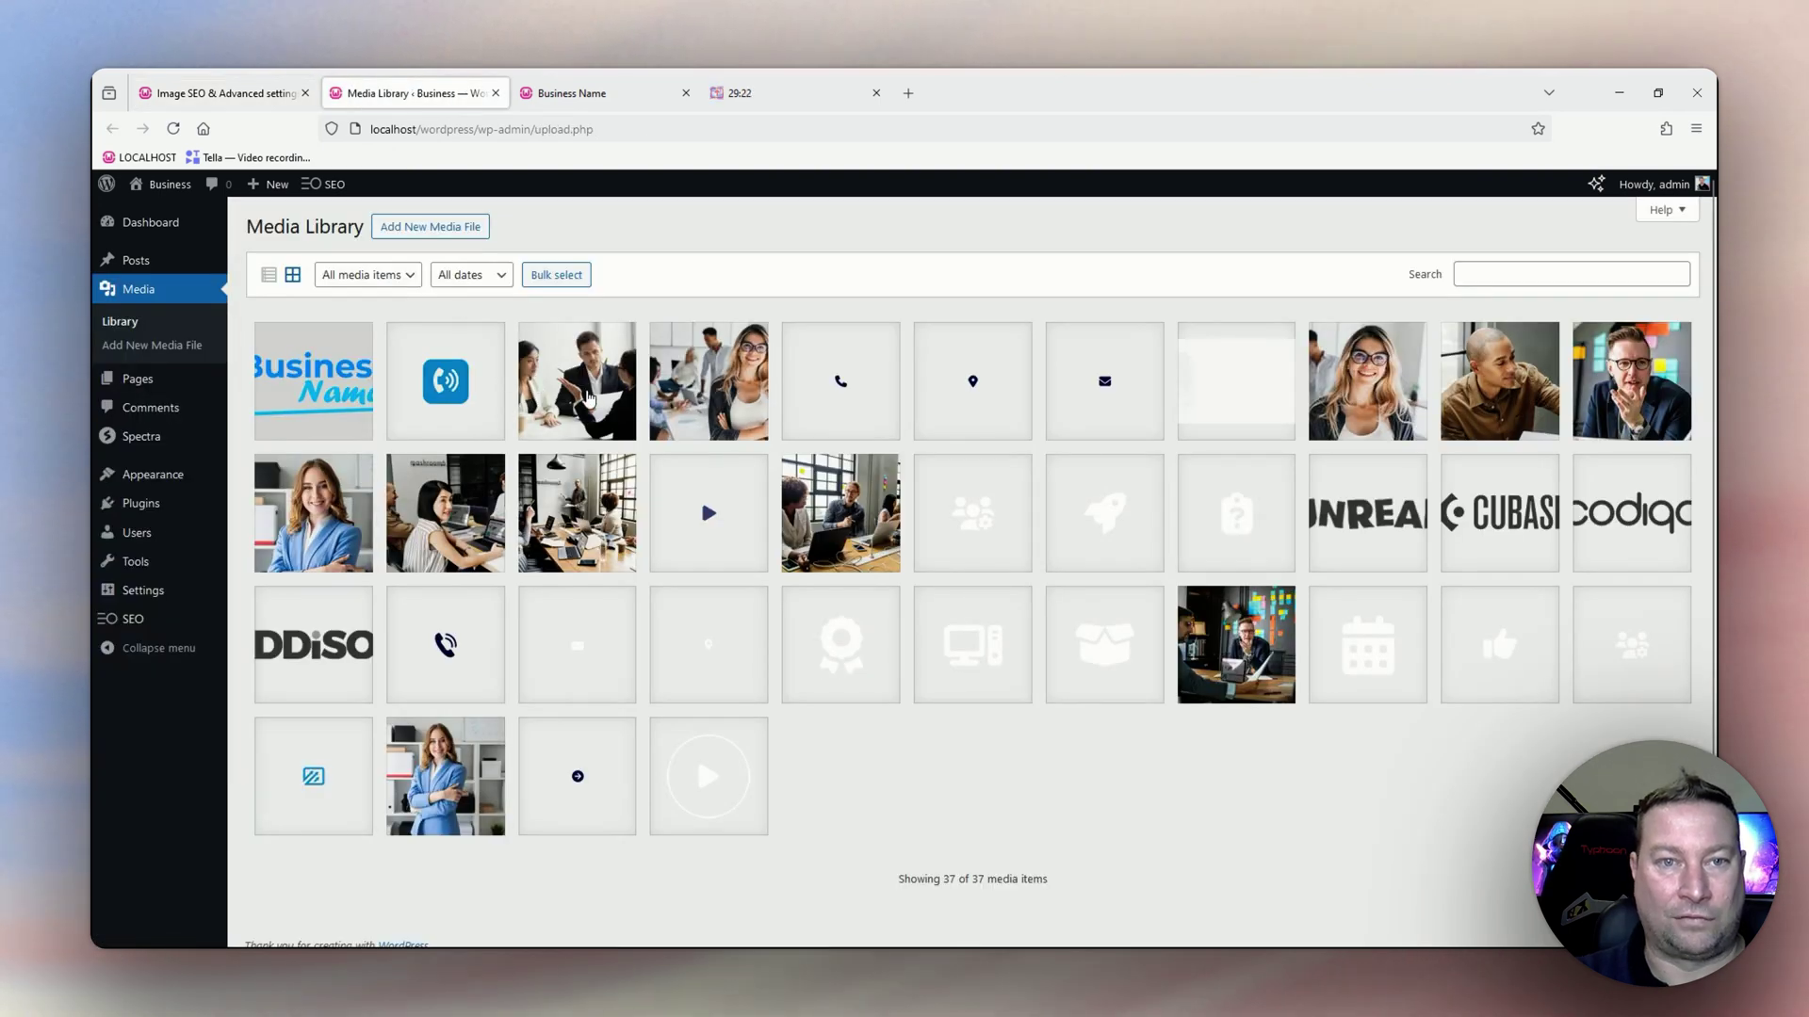
left_click(586, 394)
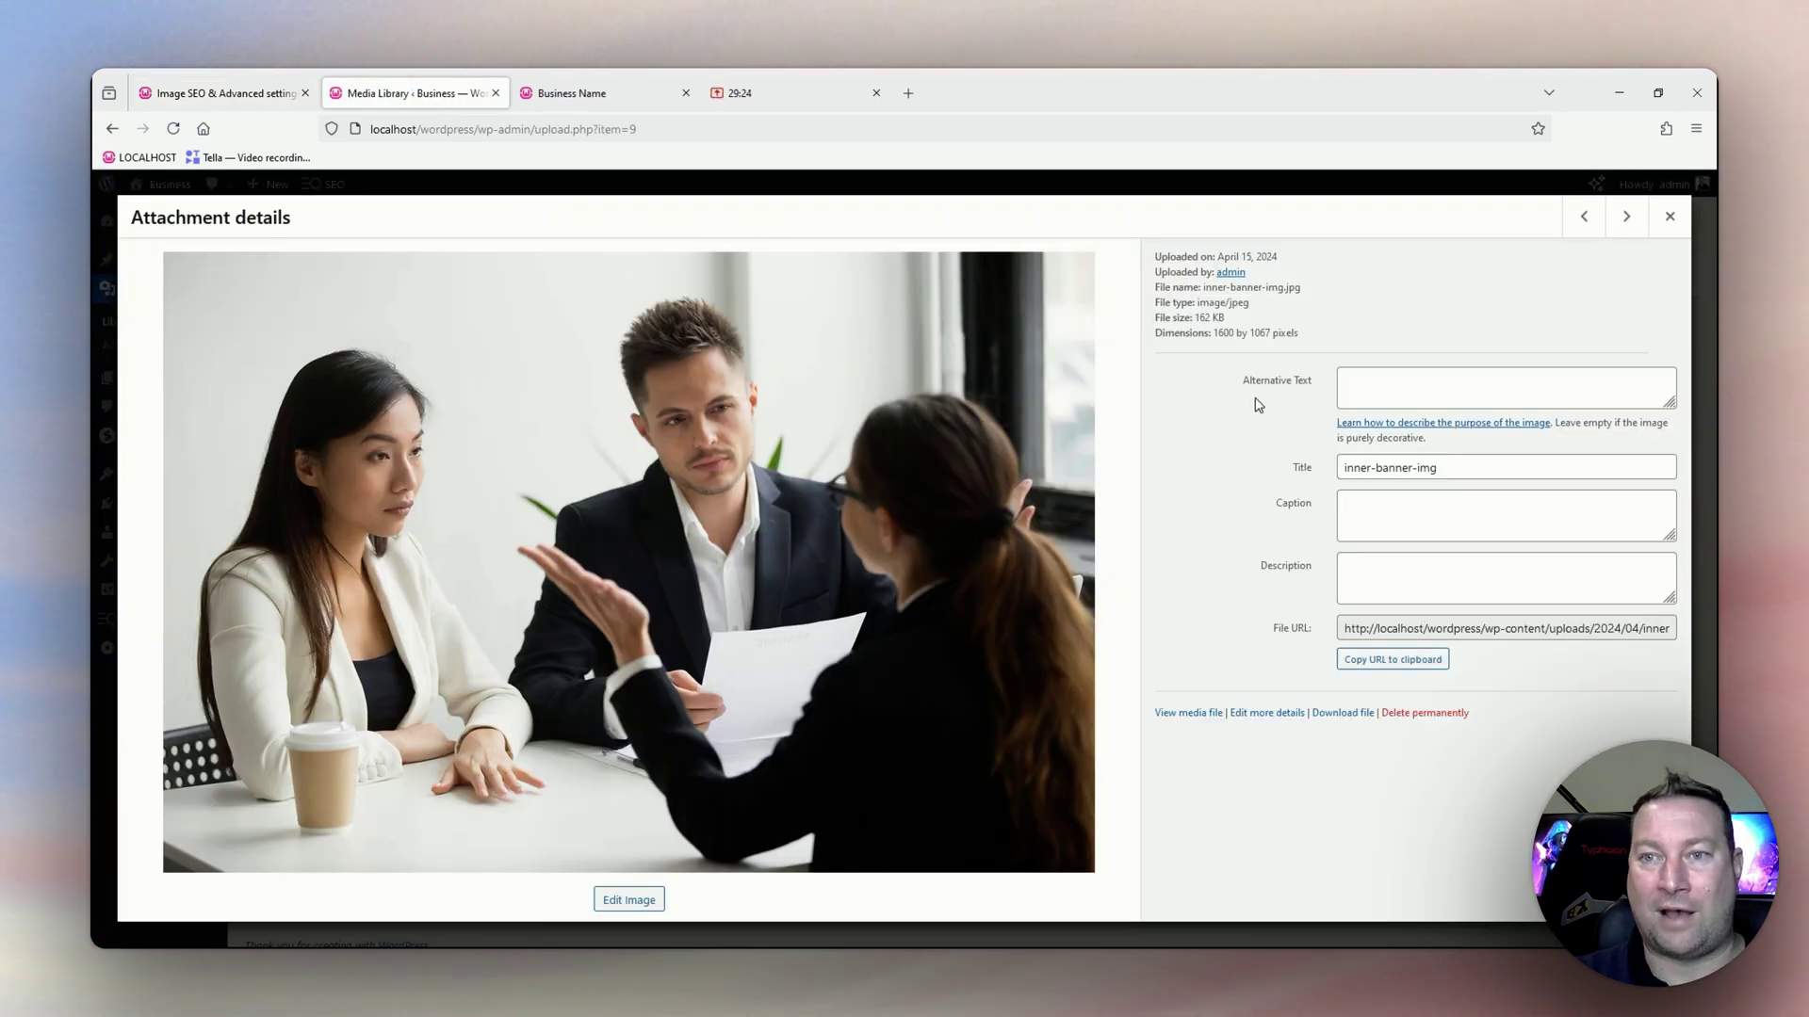
left_click(1376, 391)
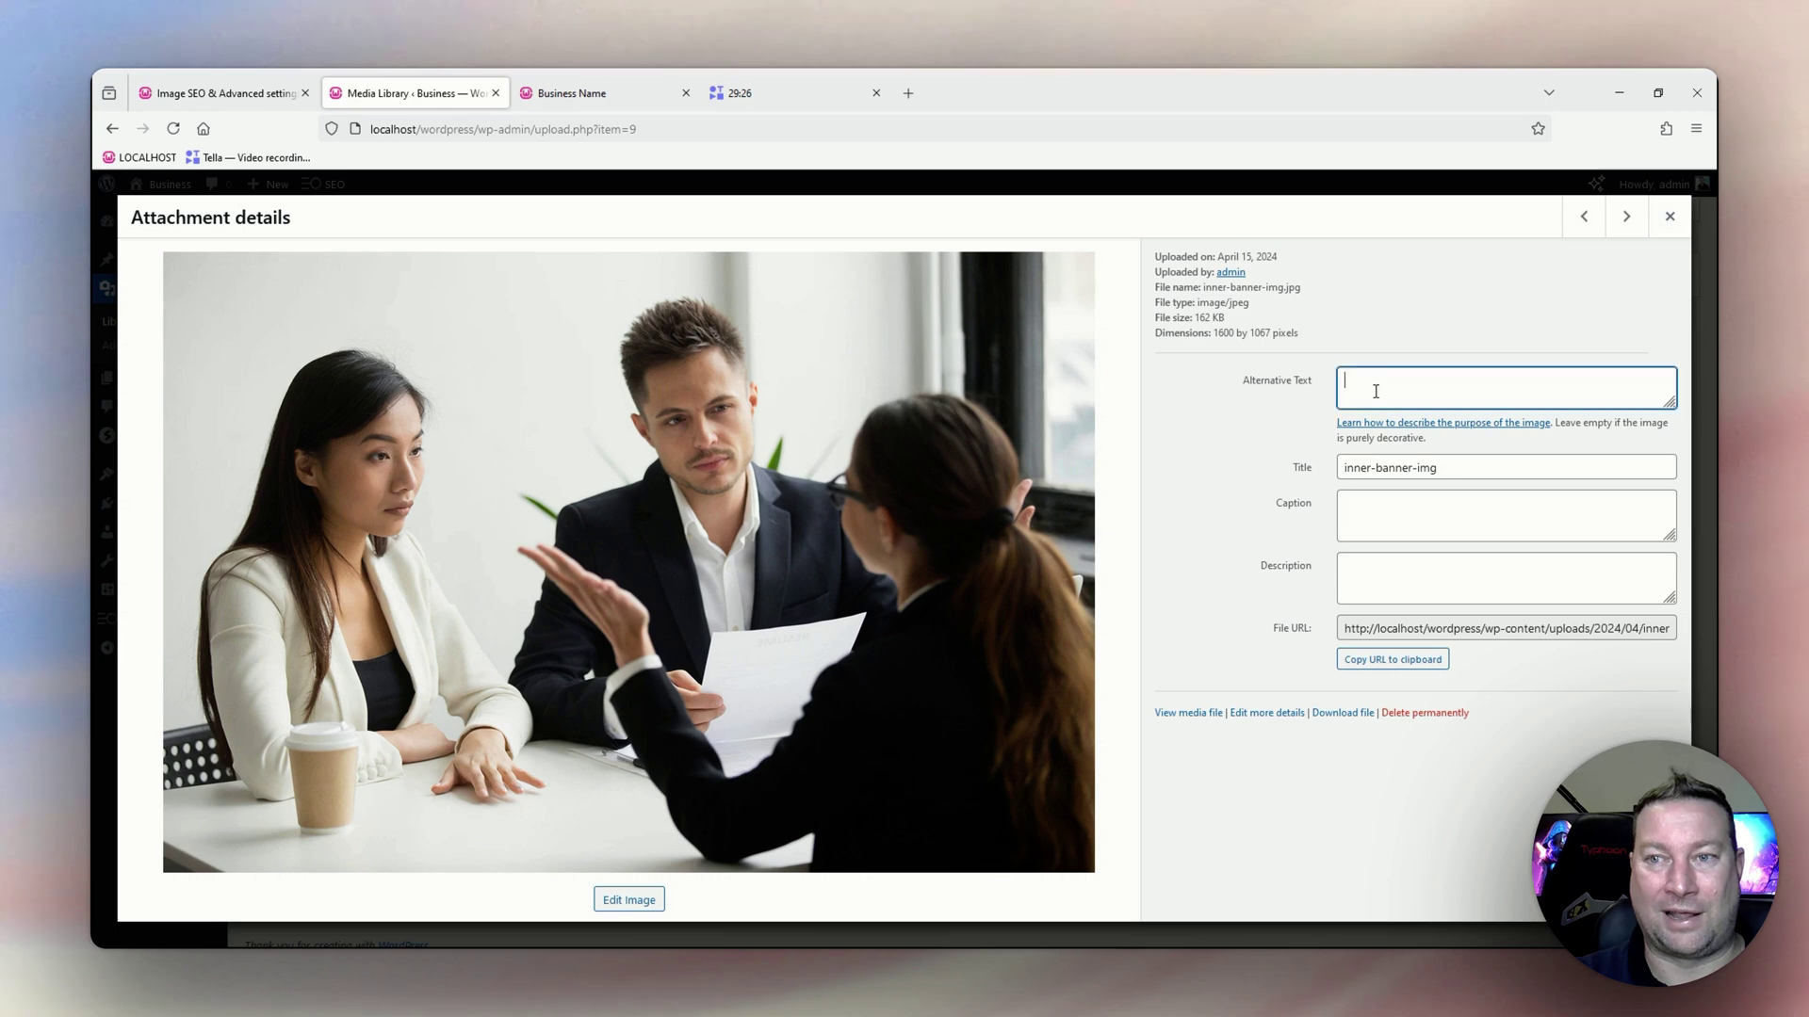
left_click(1372, 513)
left_click(1375, 570)
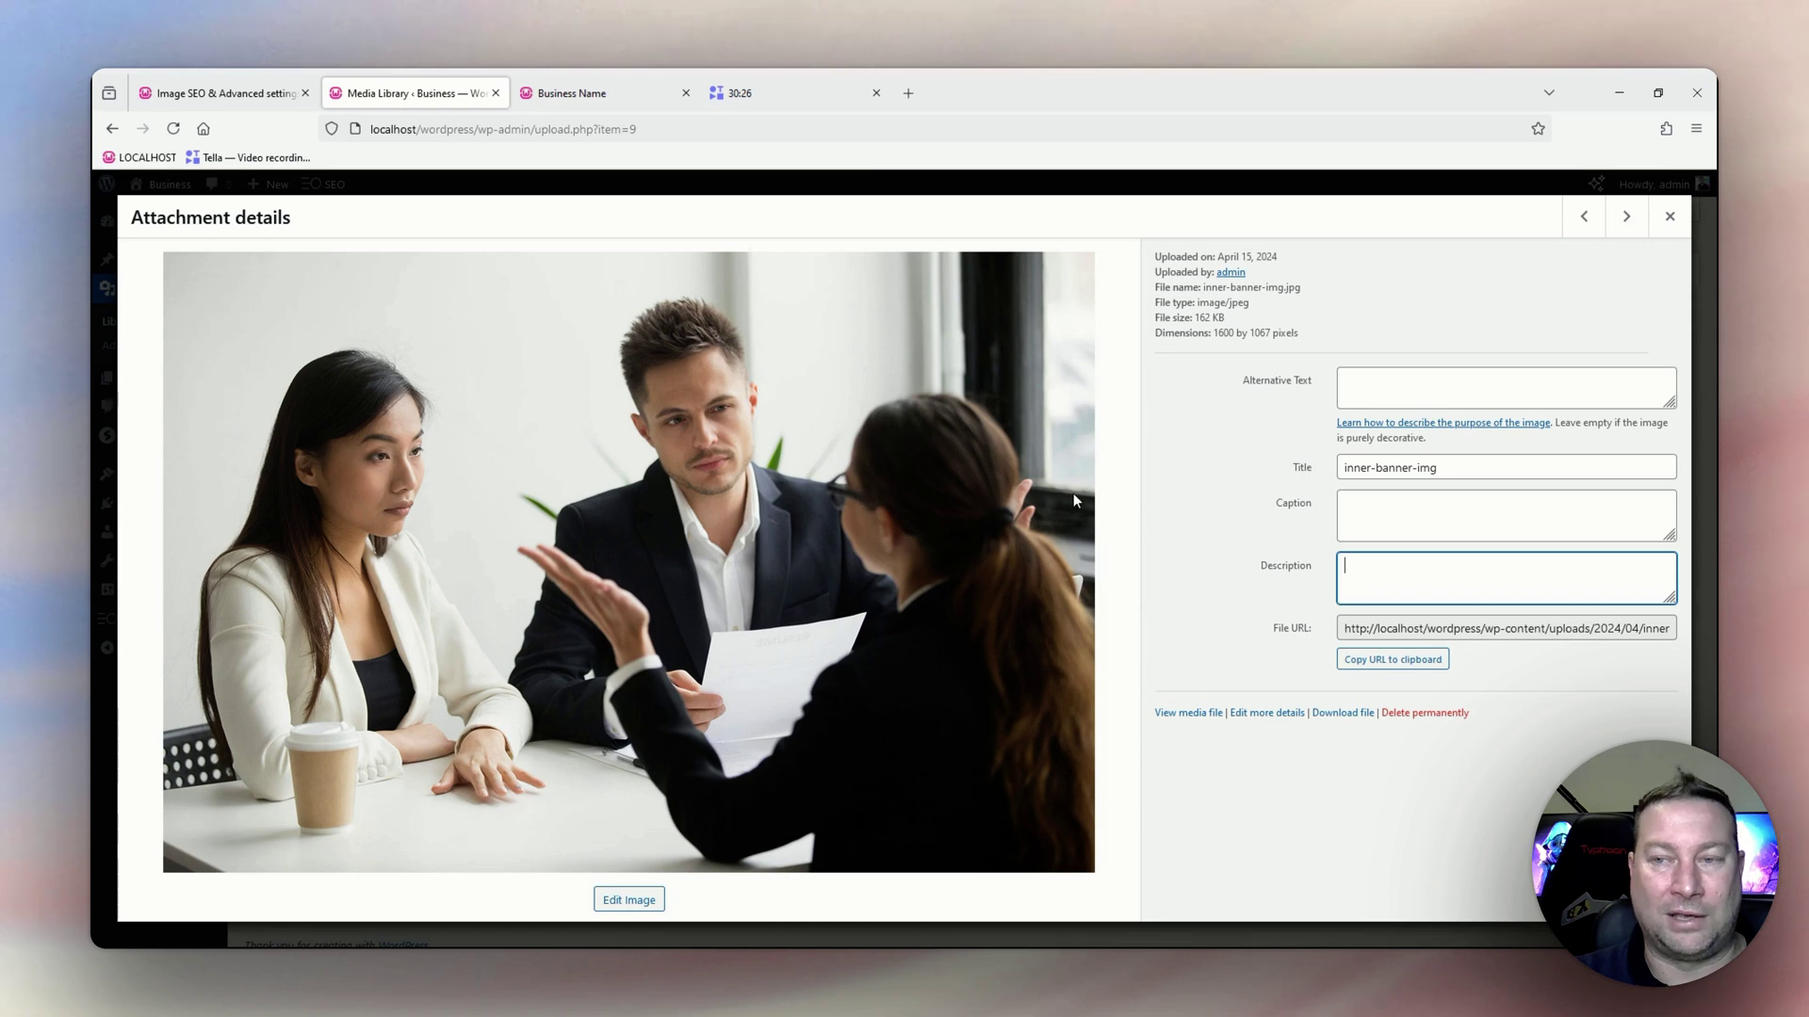
Rename the inner-banner-img.jpg title to 'Business Meeting'.
triple_click(1417, 468)
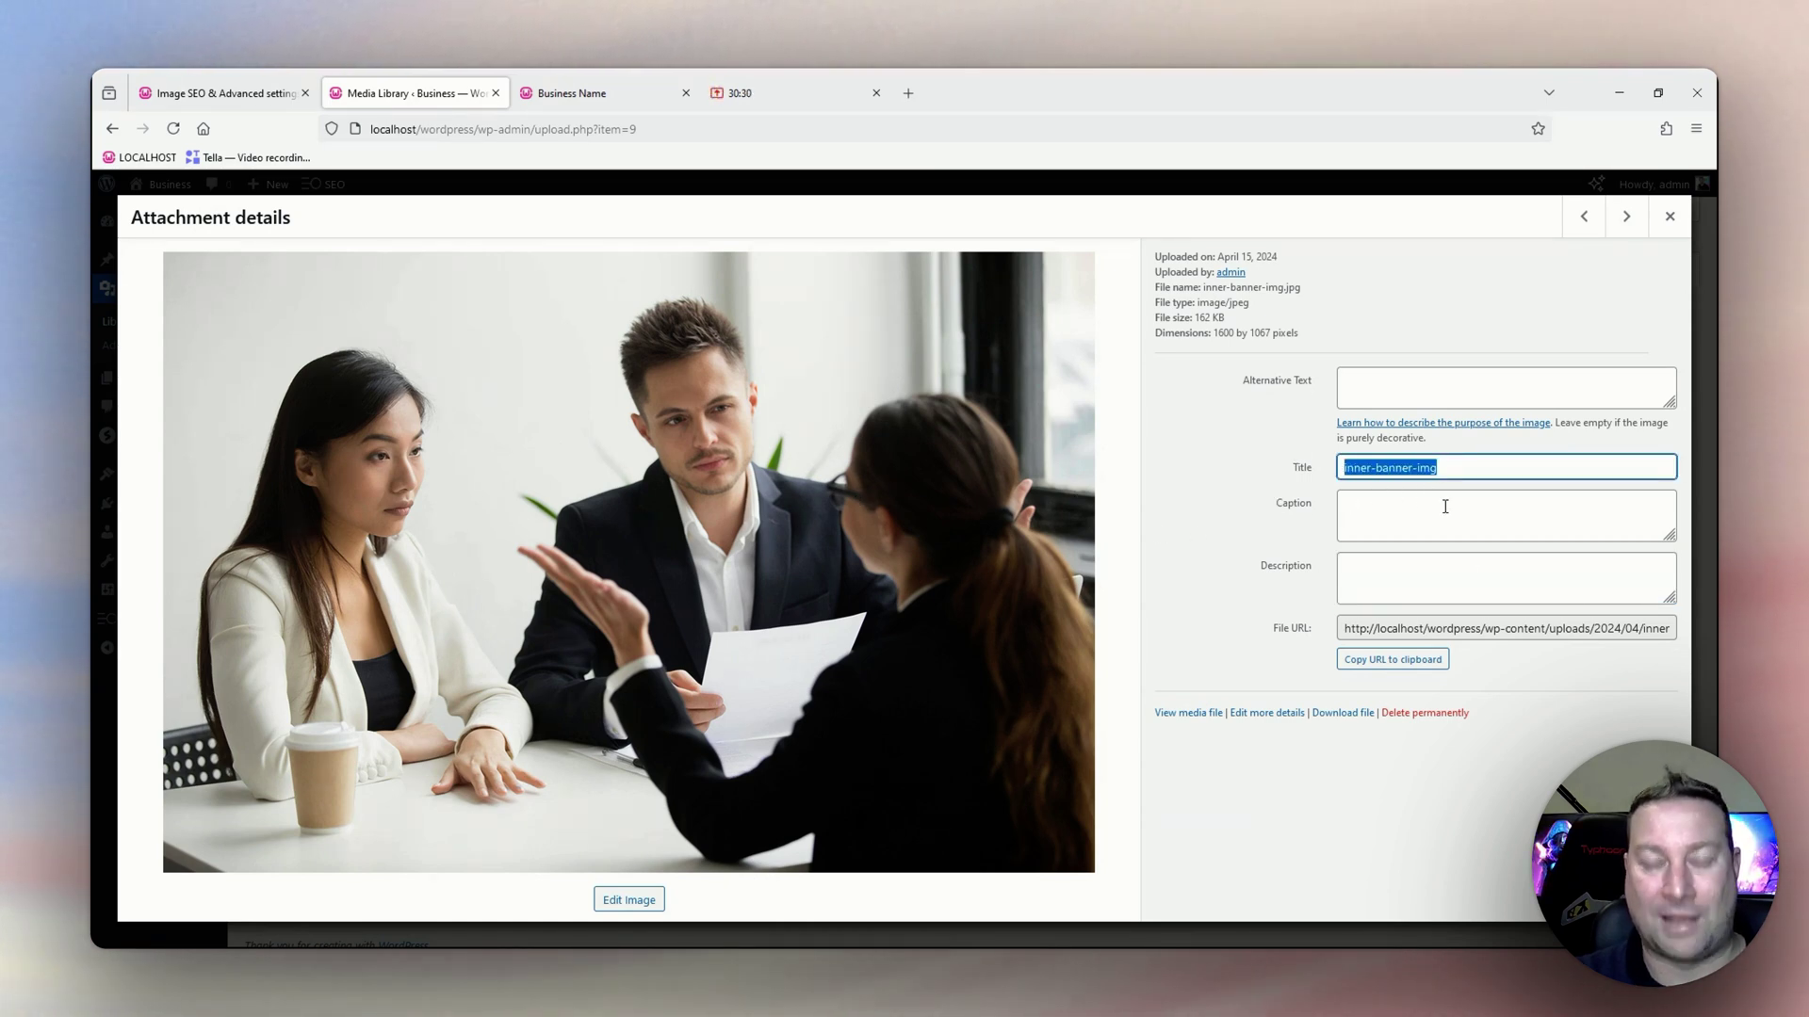
type("Business")
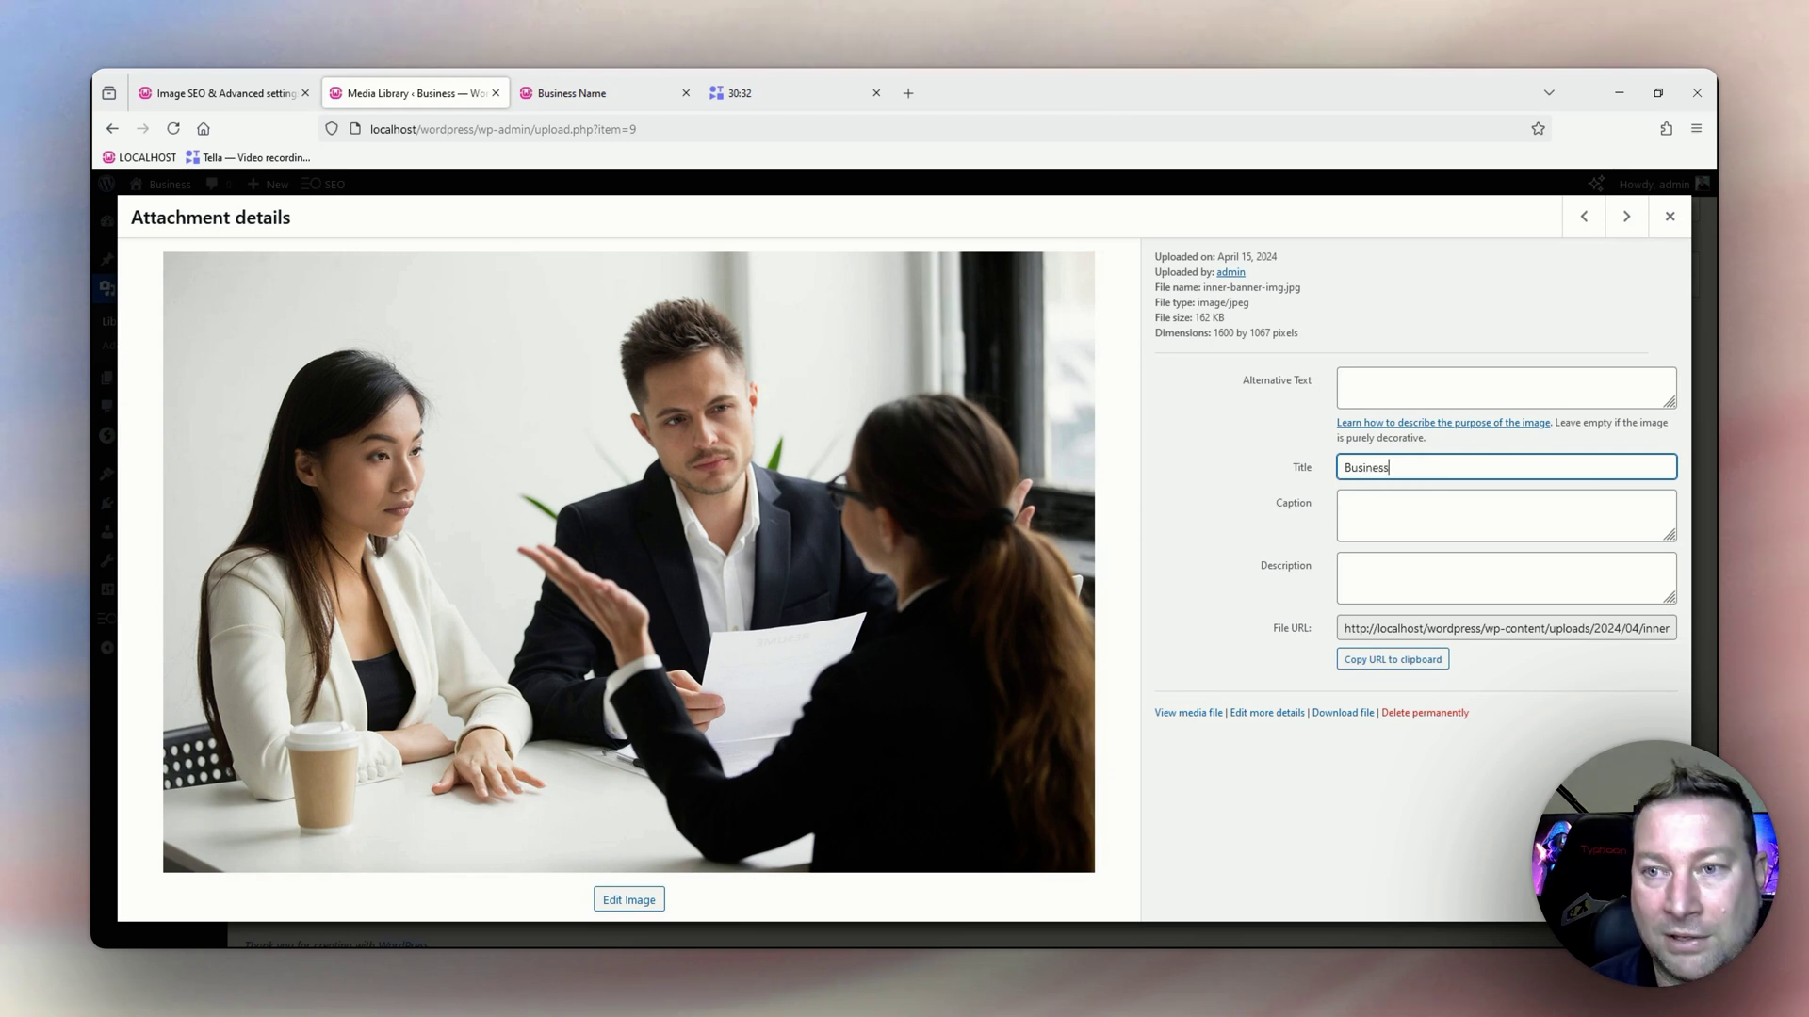
type(" Meeting")
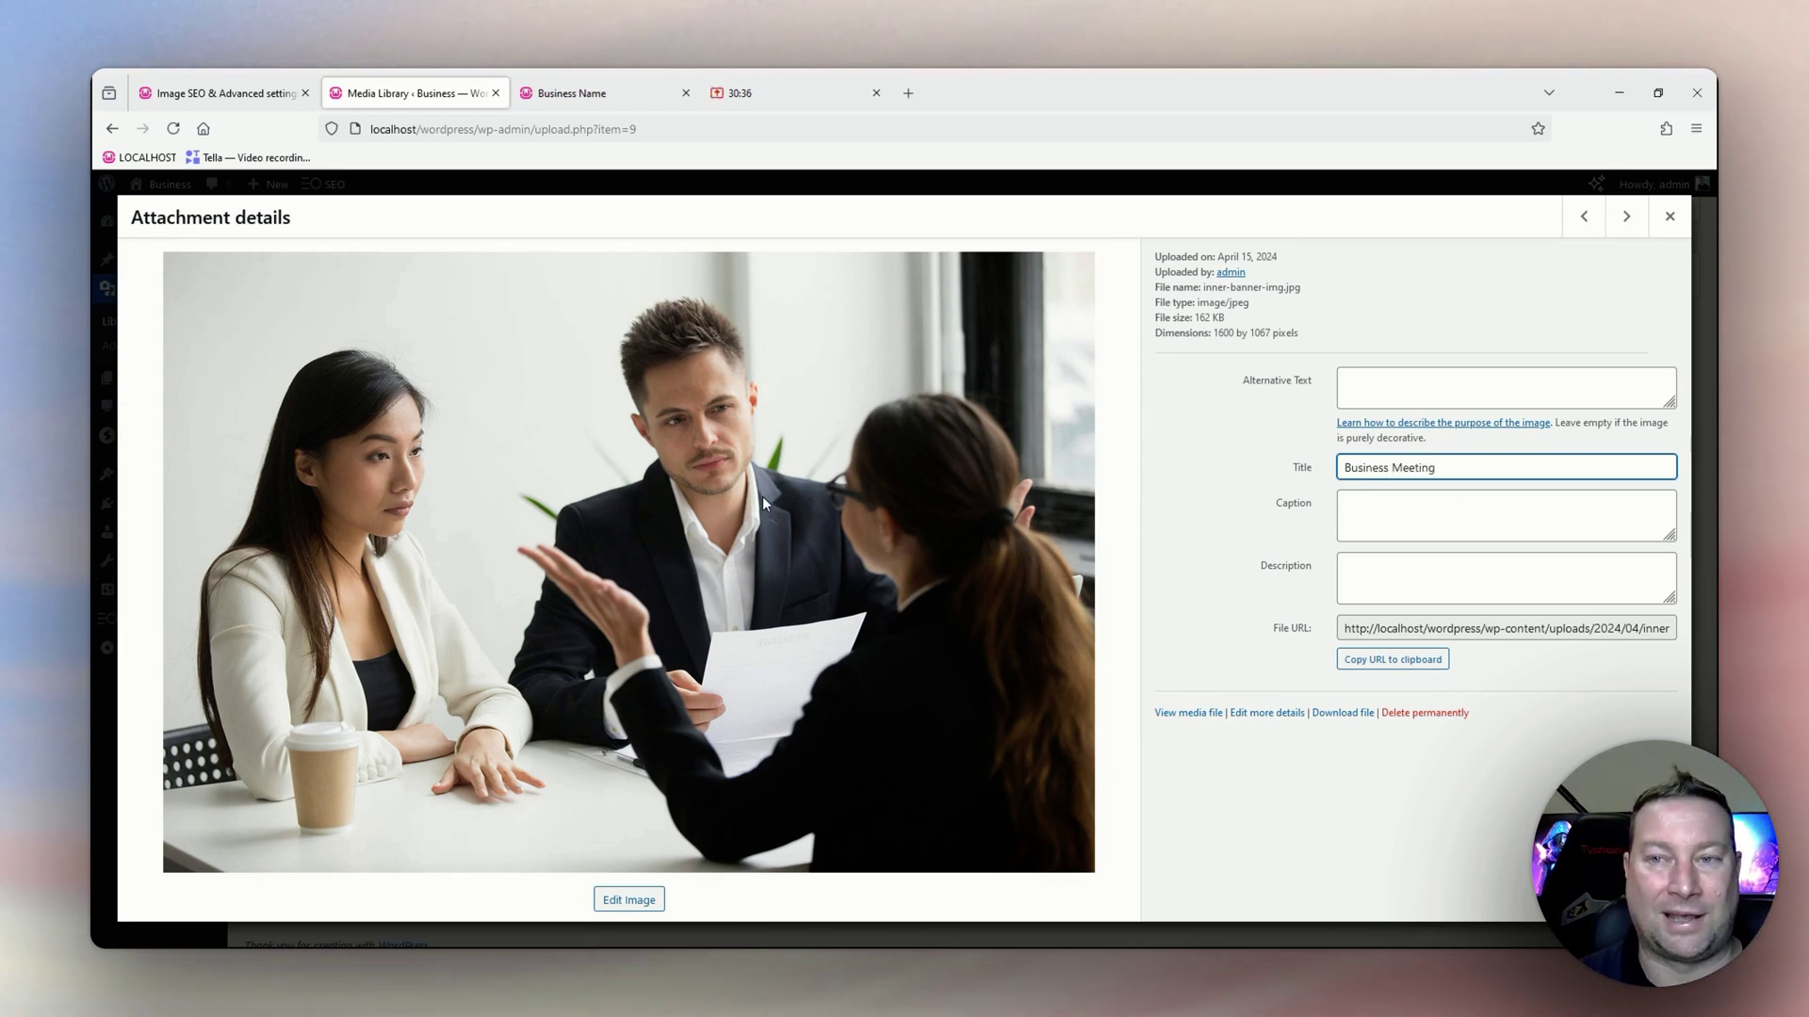
left_click(1382, 388)
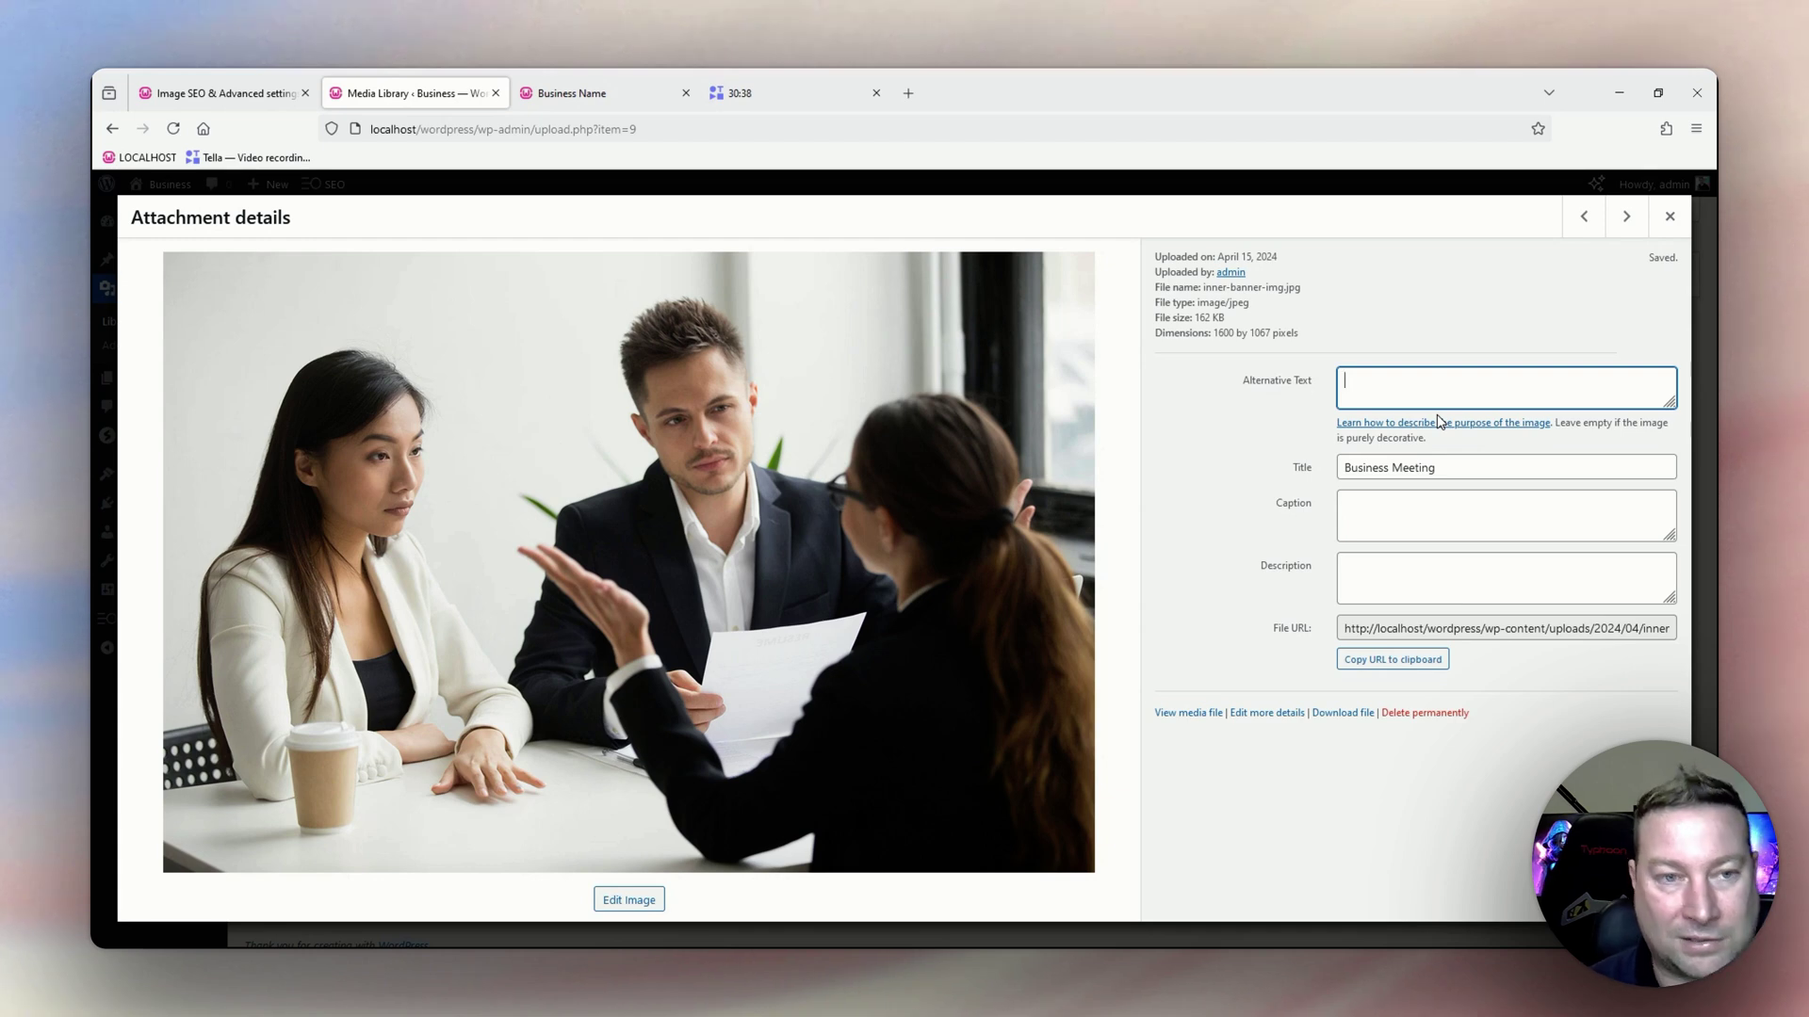
Enter 'A group of people having a business meeting' as the image's alternative text.
type("A gro")
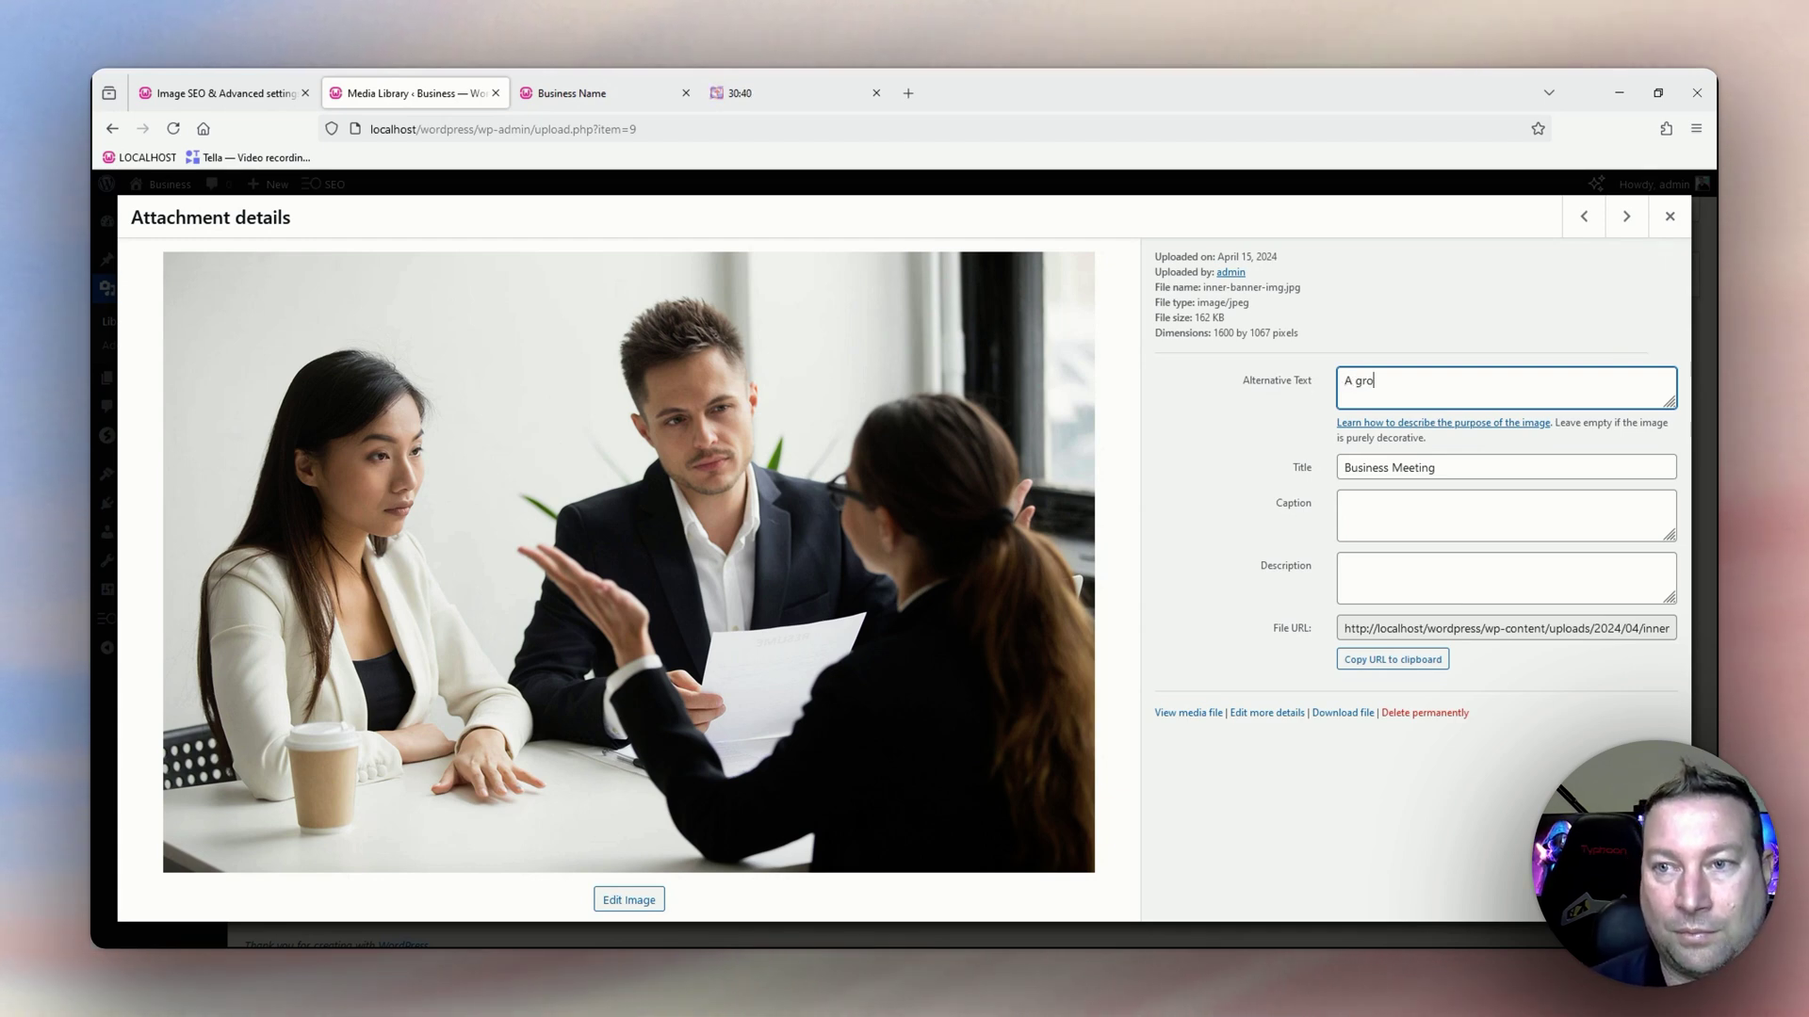
type("up of people hav")
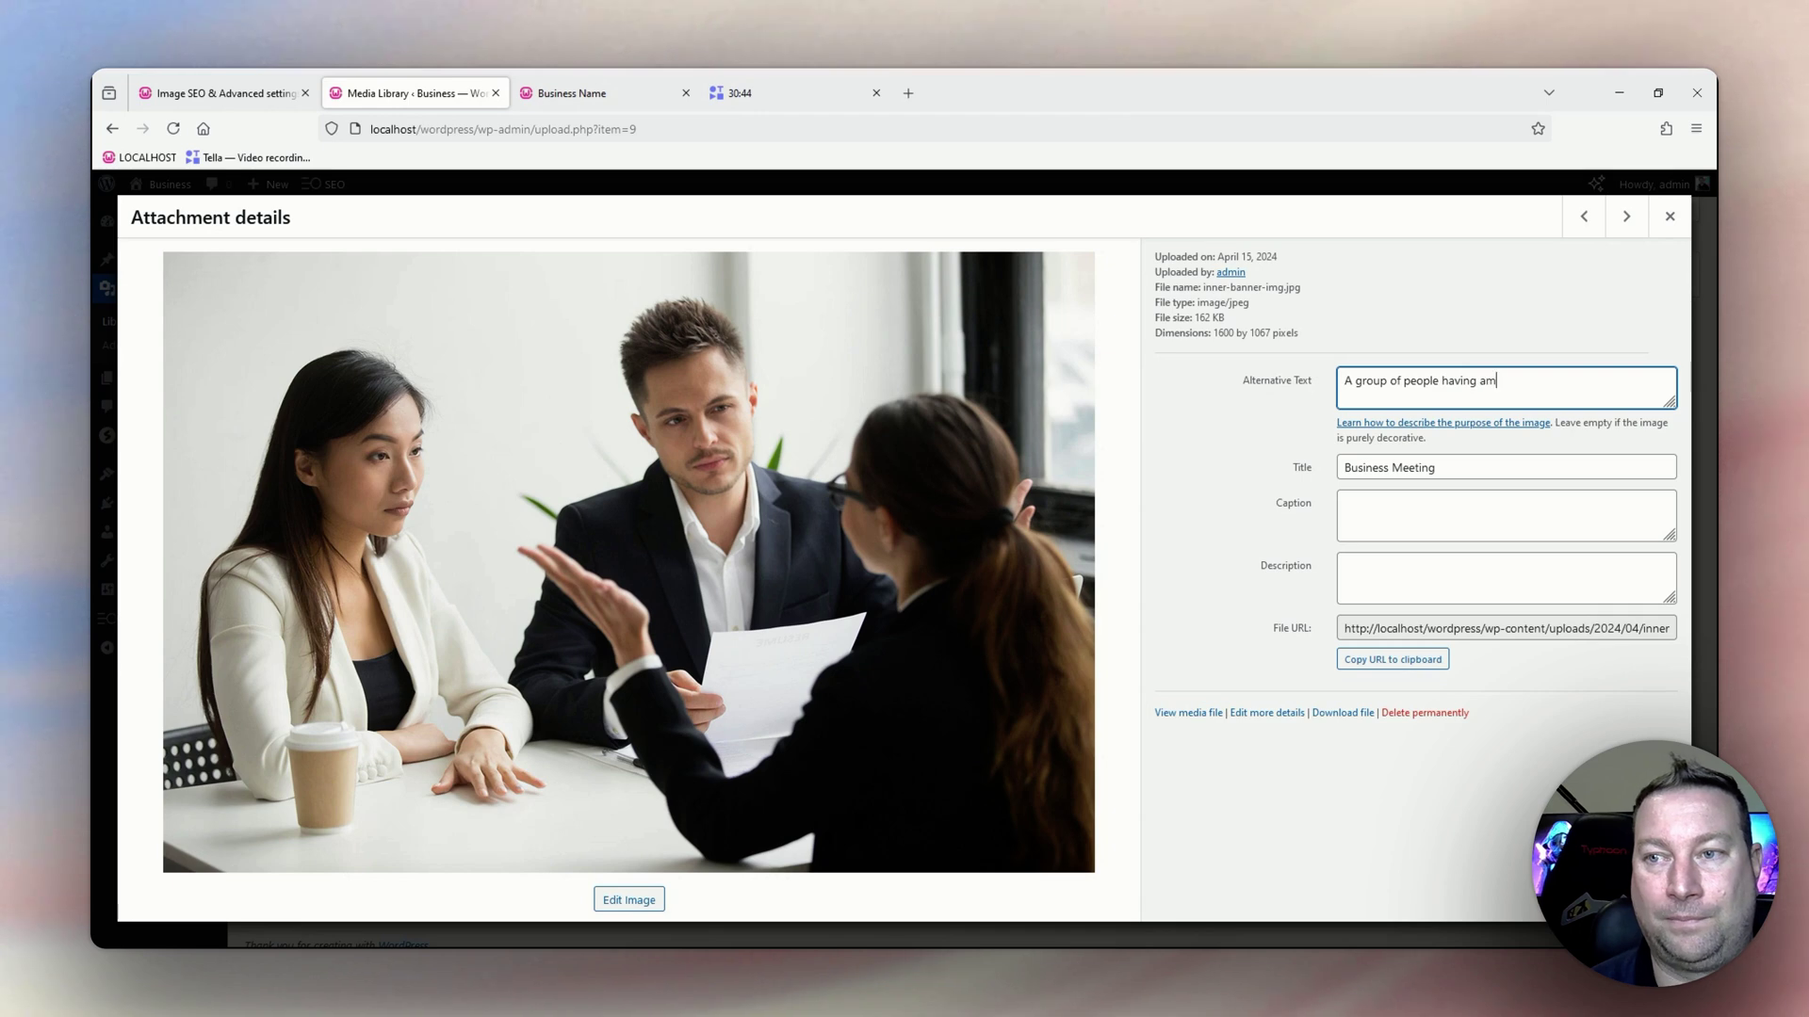
type("ing a business meeting")
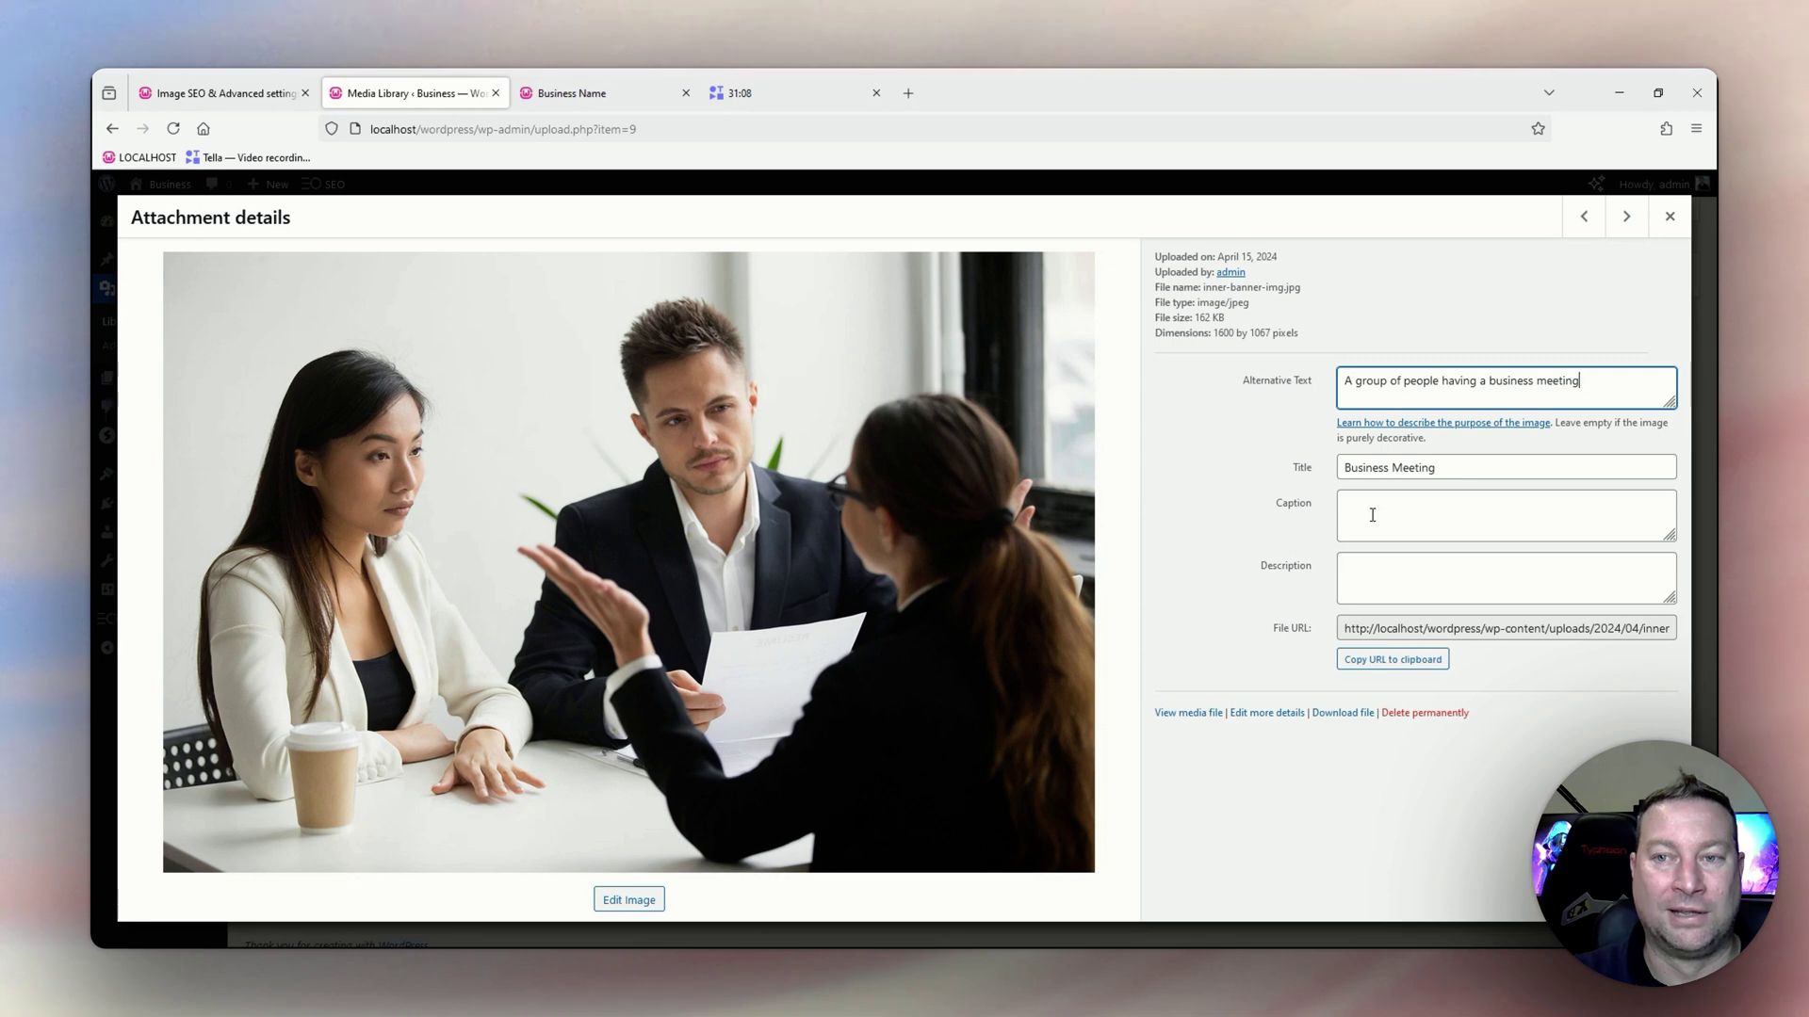
key("Tab")
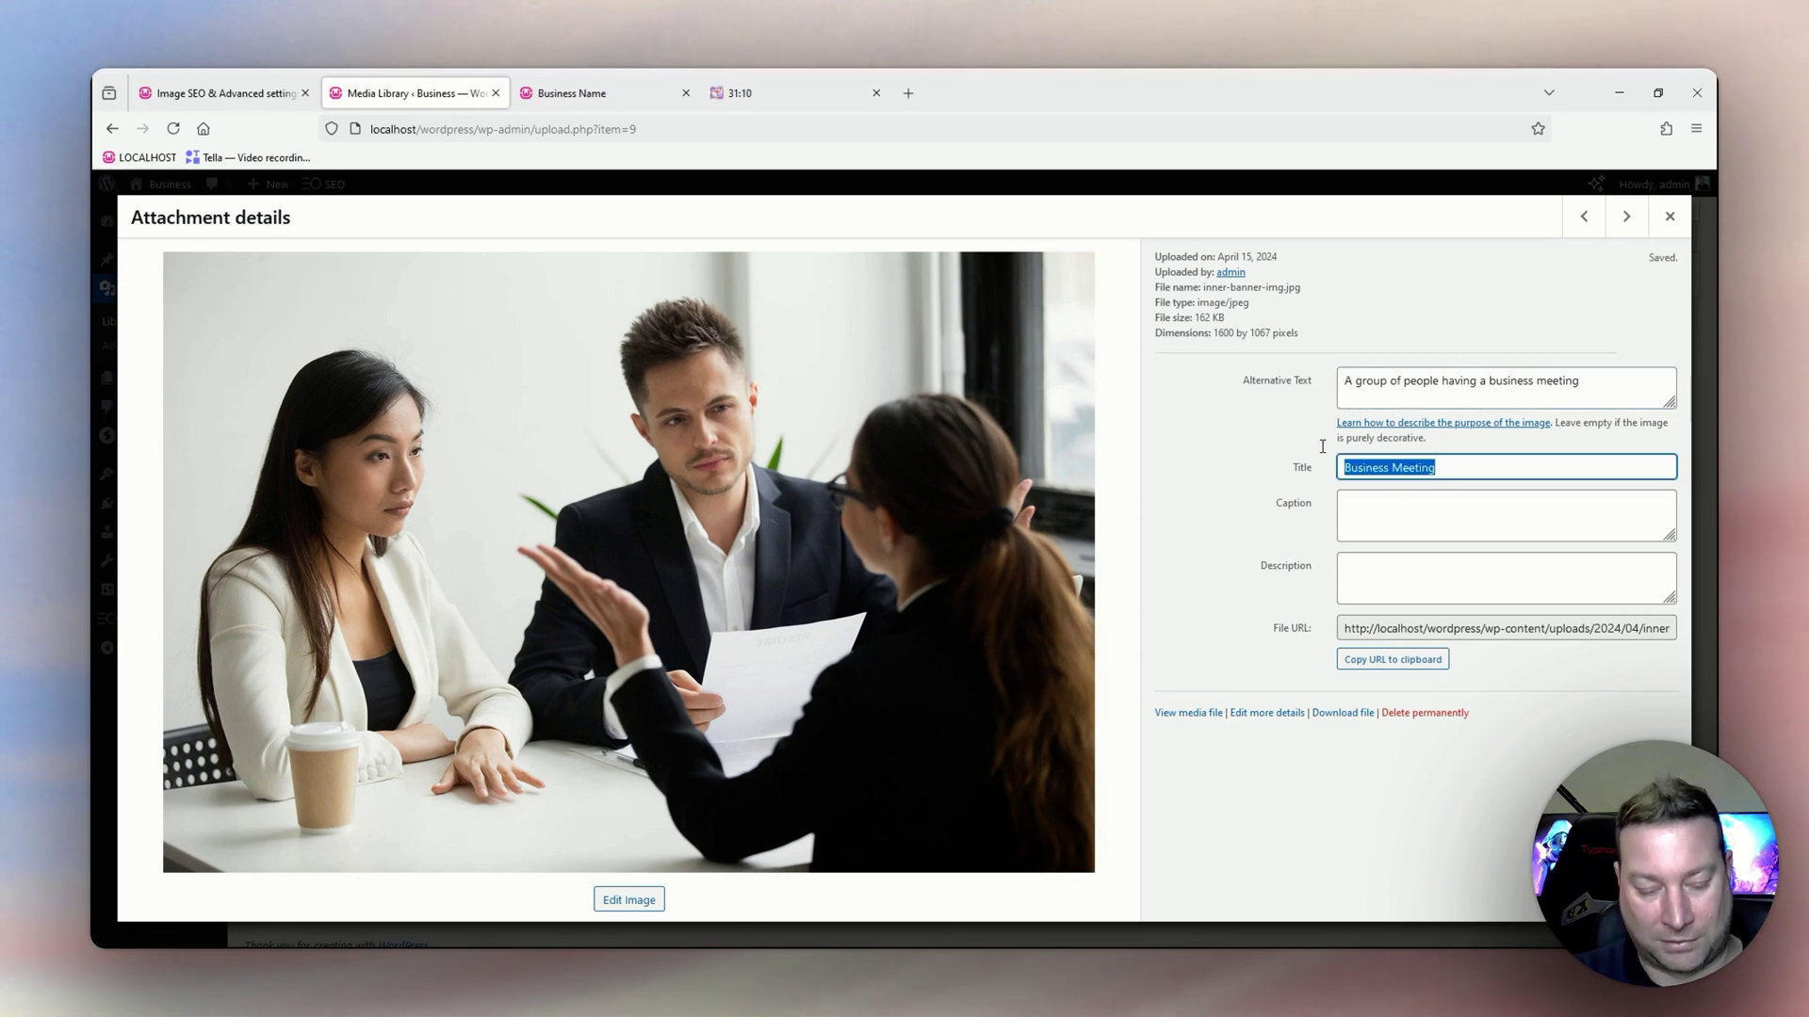
Copy the 'Business Meeting' title into the image caption.
key("ctrl+c")
left_click(1391, 515)
key("ctrl+v")
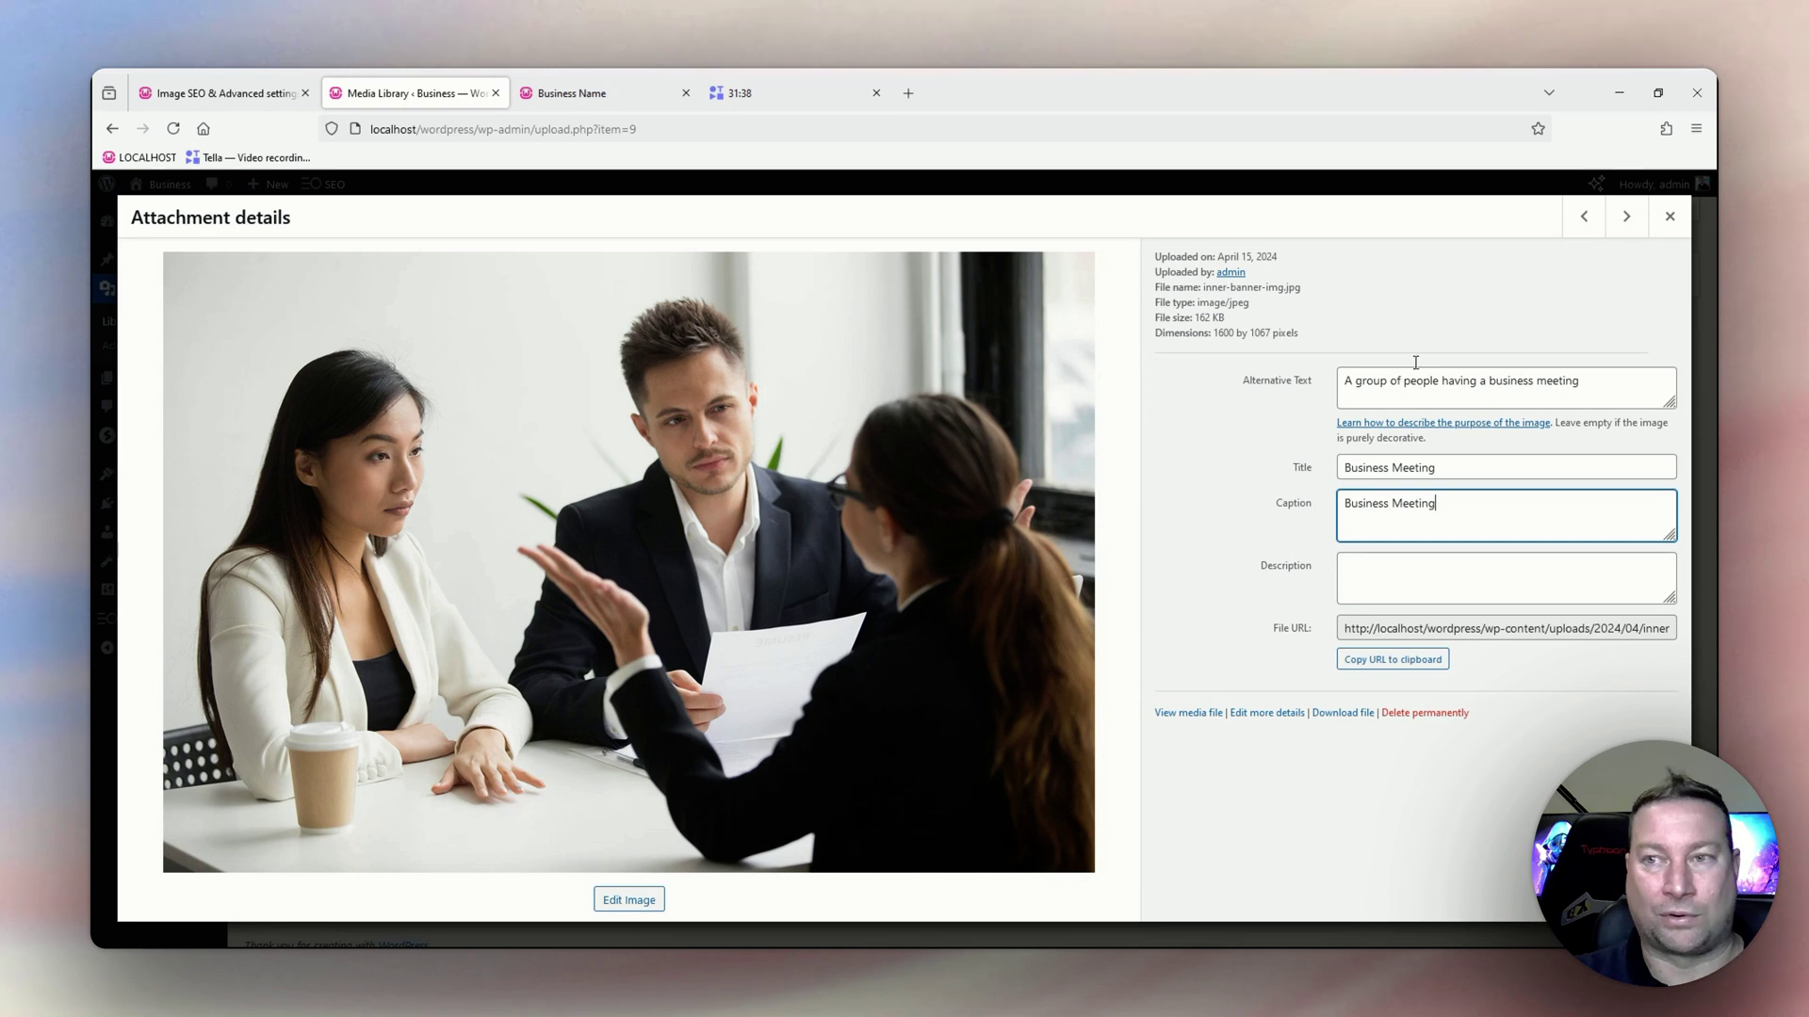
Fill the description with 'A group of people having a business meeting' from the alt text.
left_click_drag(1592, 389, 1345, 380)
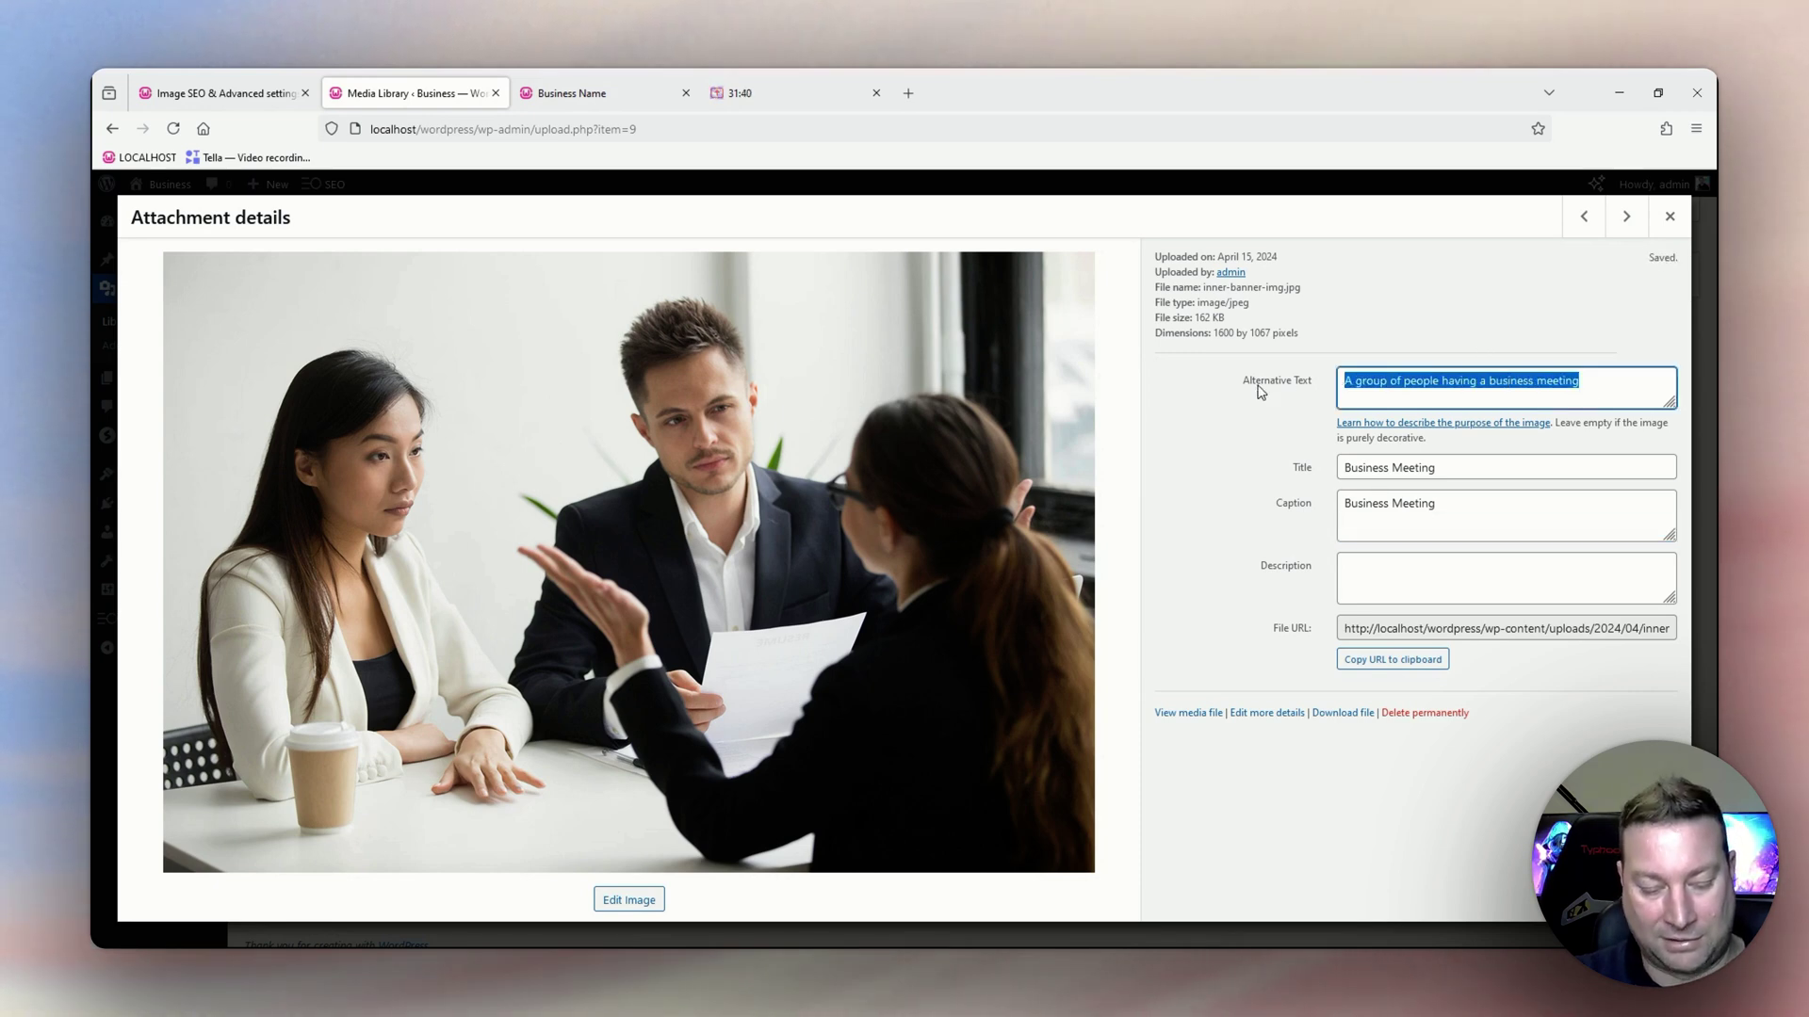
left_click(1359, 588)
key("ctrl+v")
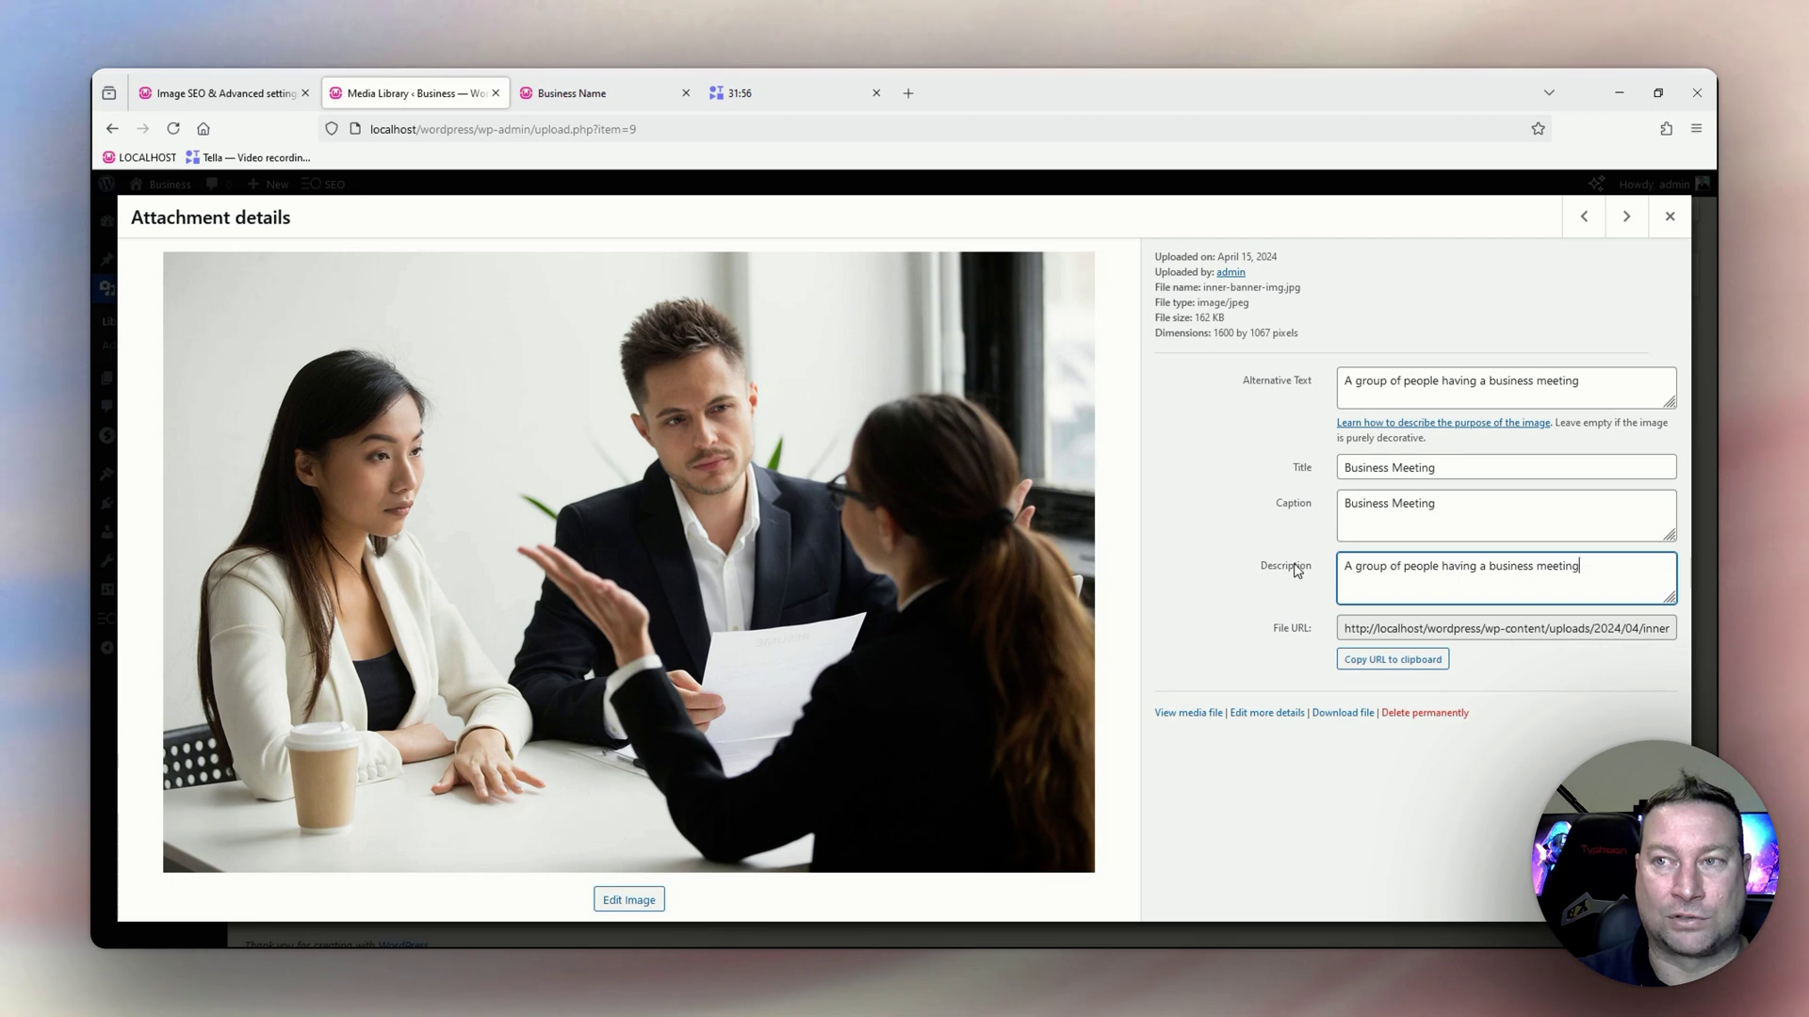
In Image SEO, enable auto title, alt, keyword alt, caption and description from filenames, then save.
left_click(192, 99)
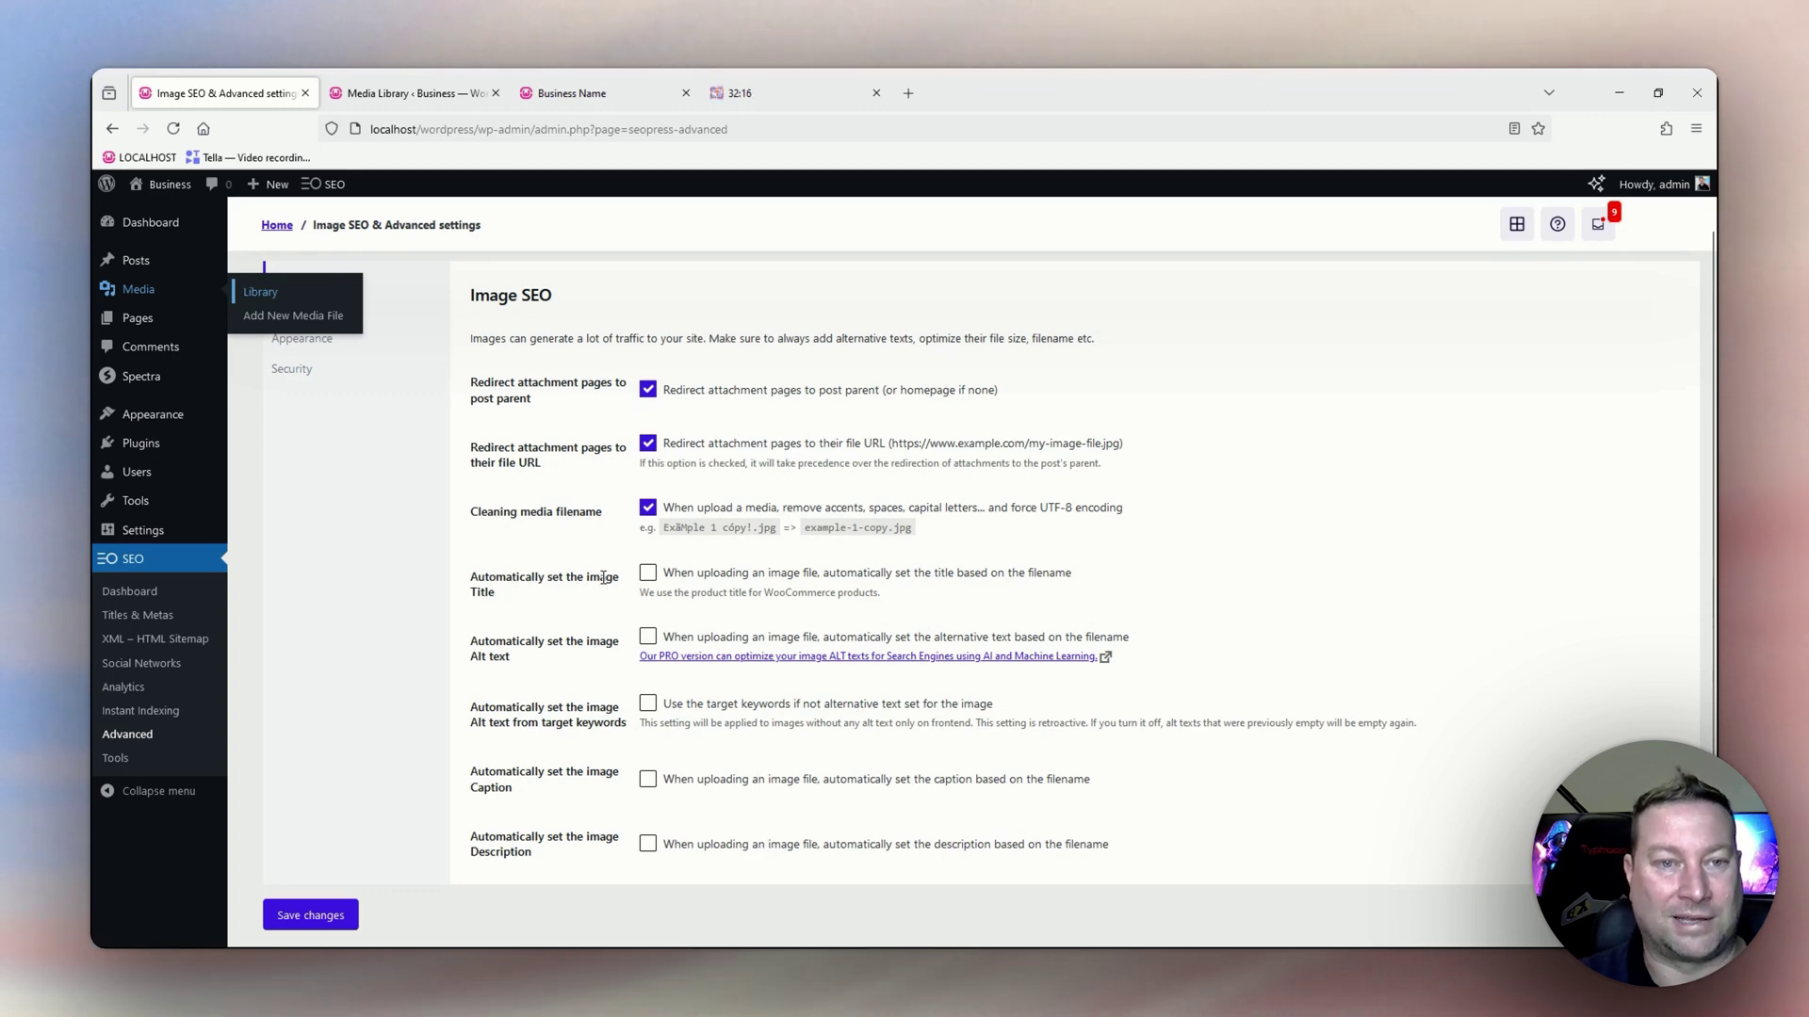
left_click(648, 573)
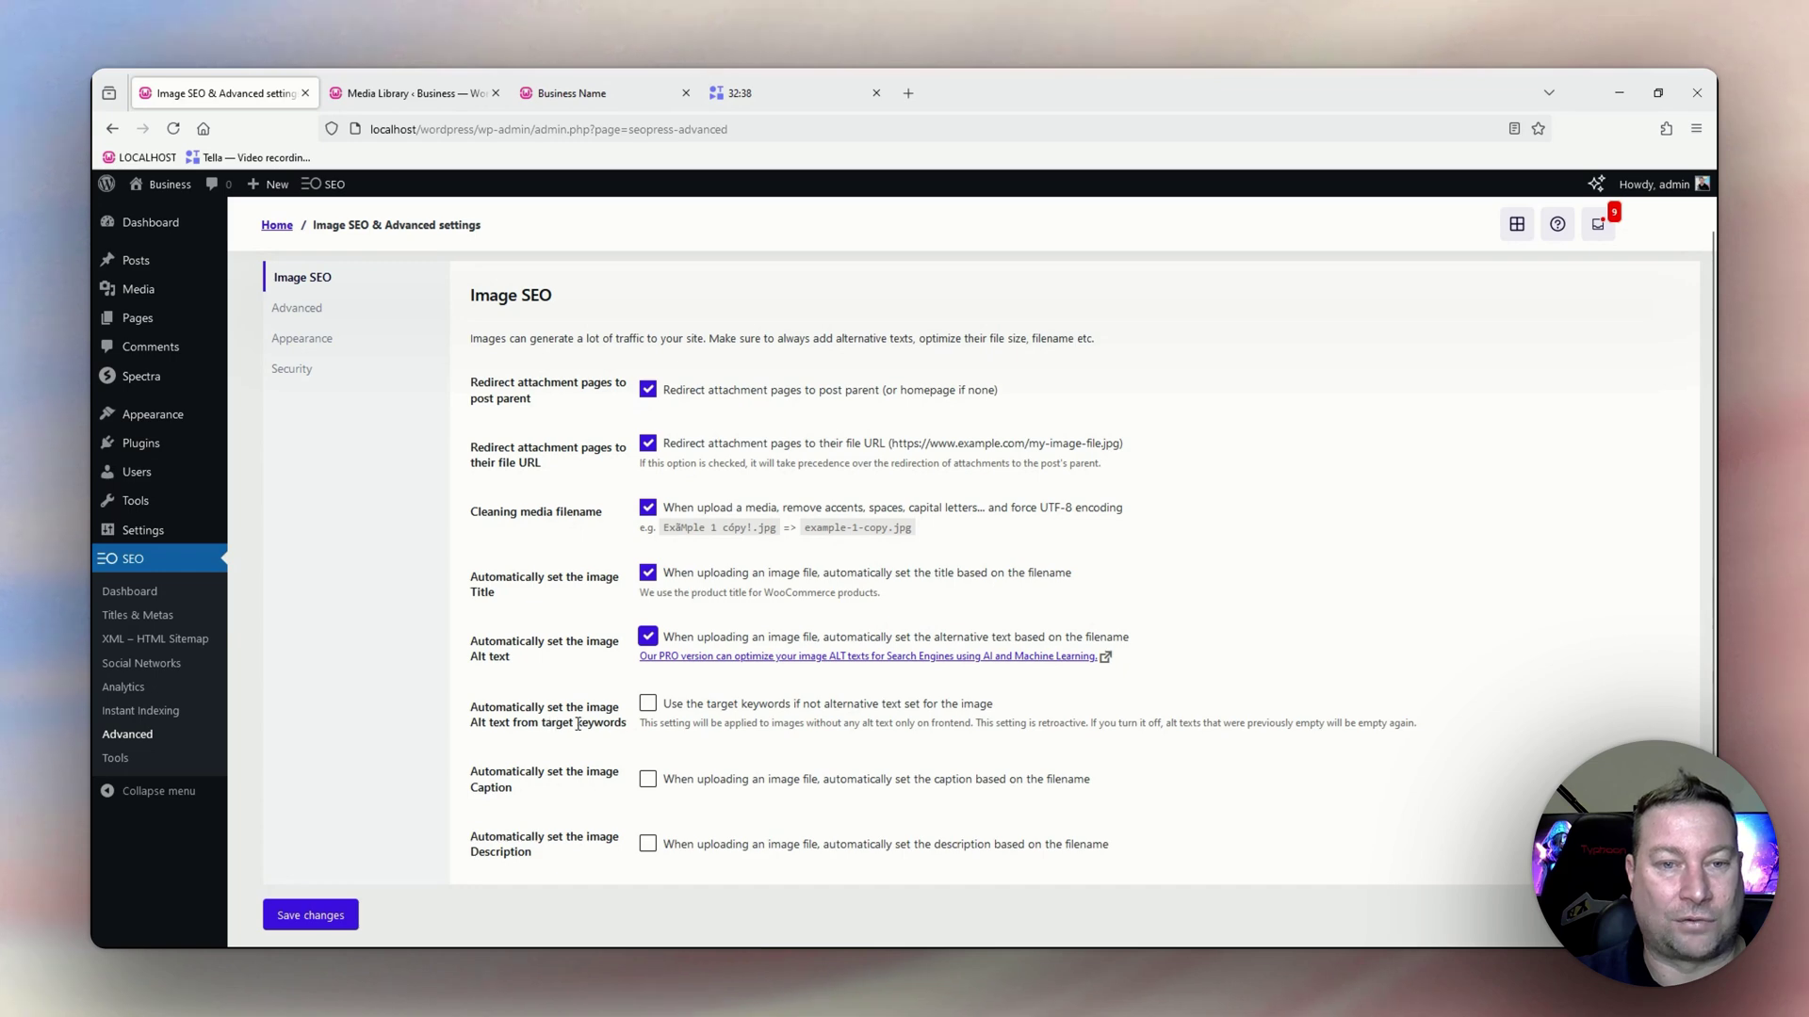
left_click(647, 704)
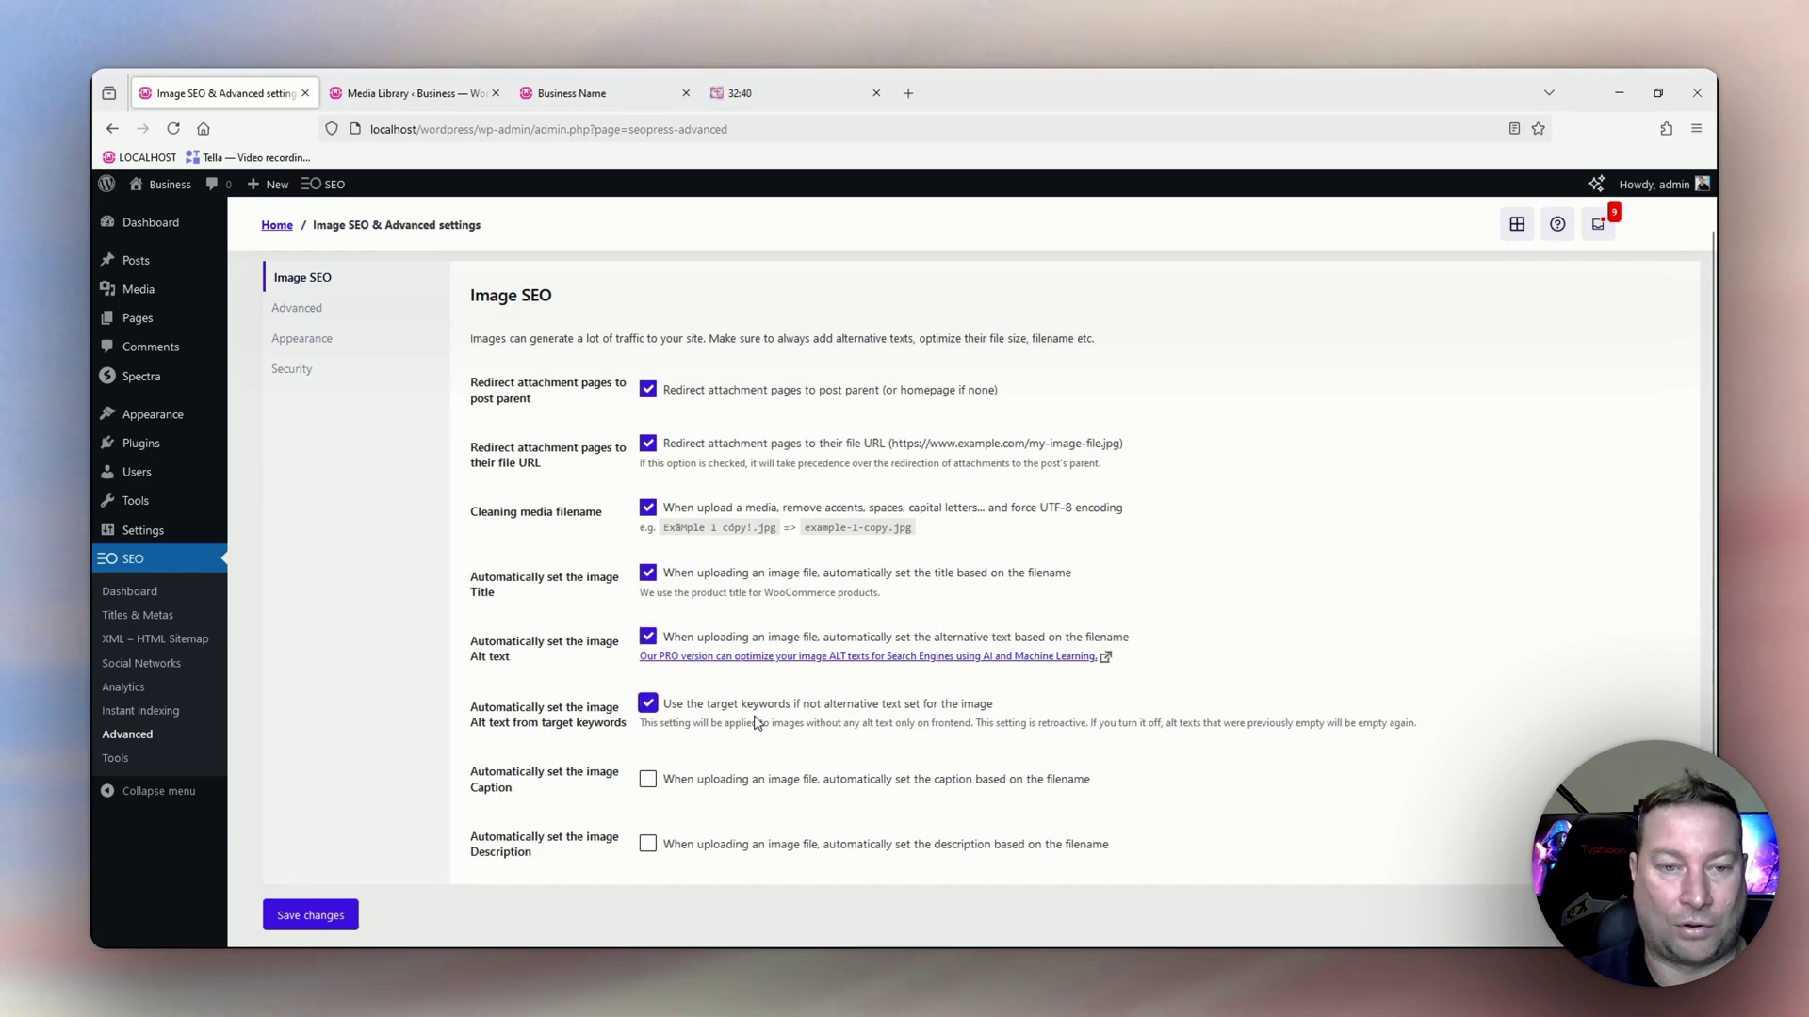
scroll(741, 740, "down", 1)
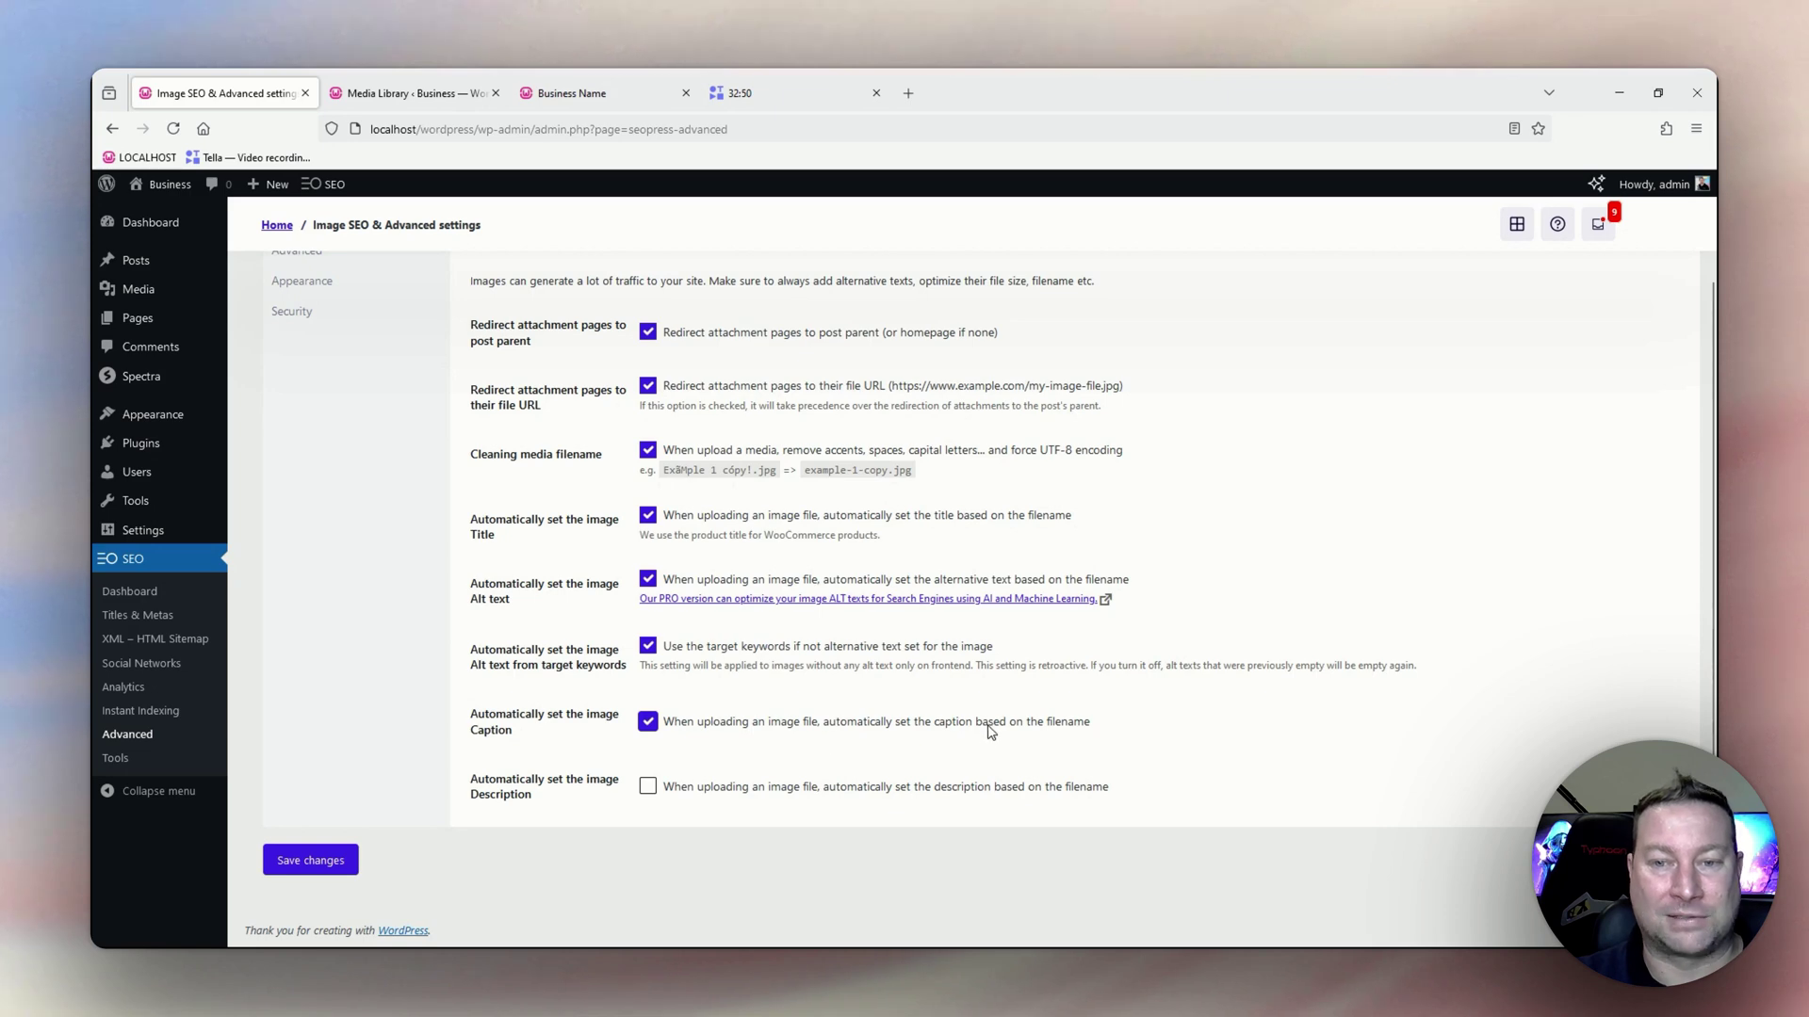
left_click(648, 790)
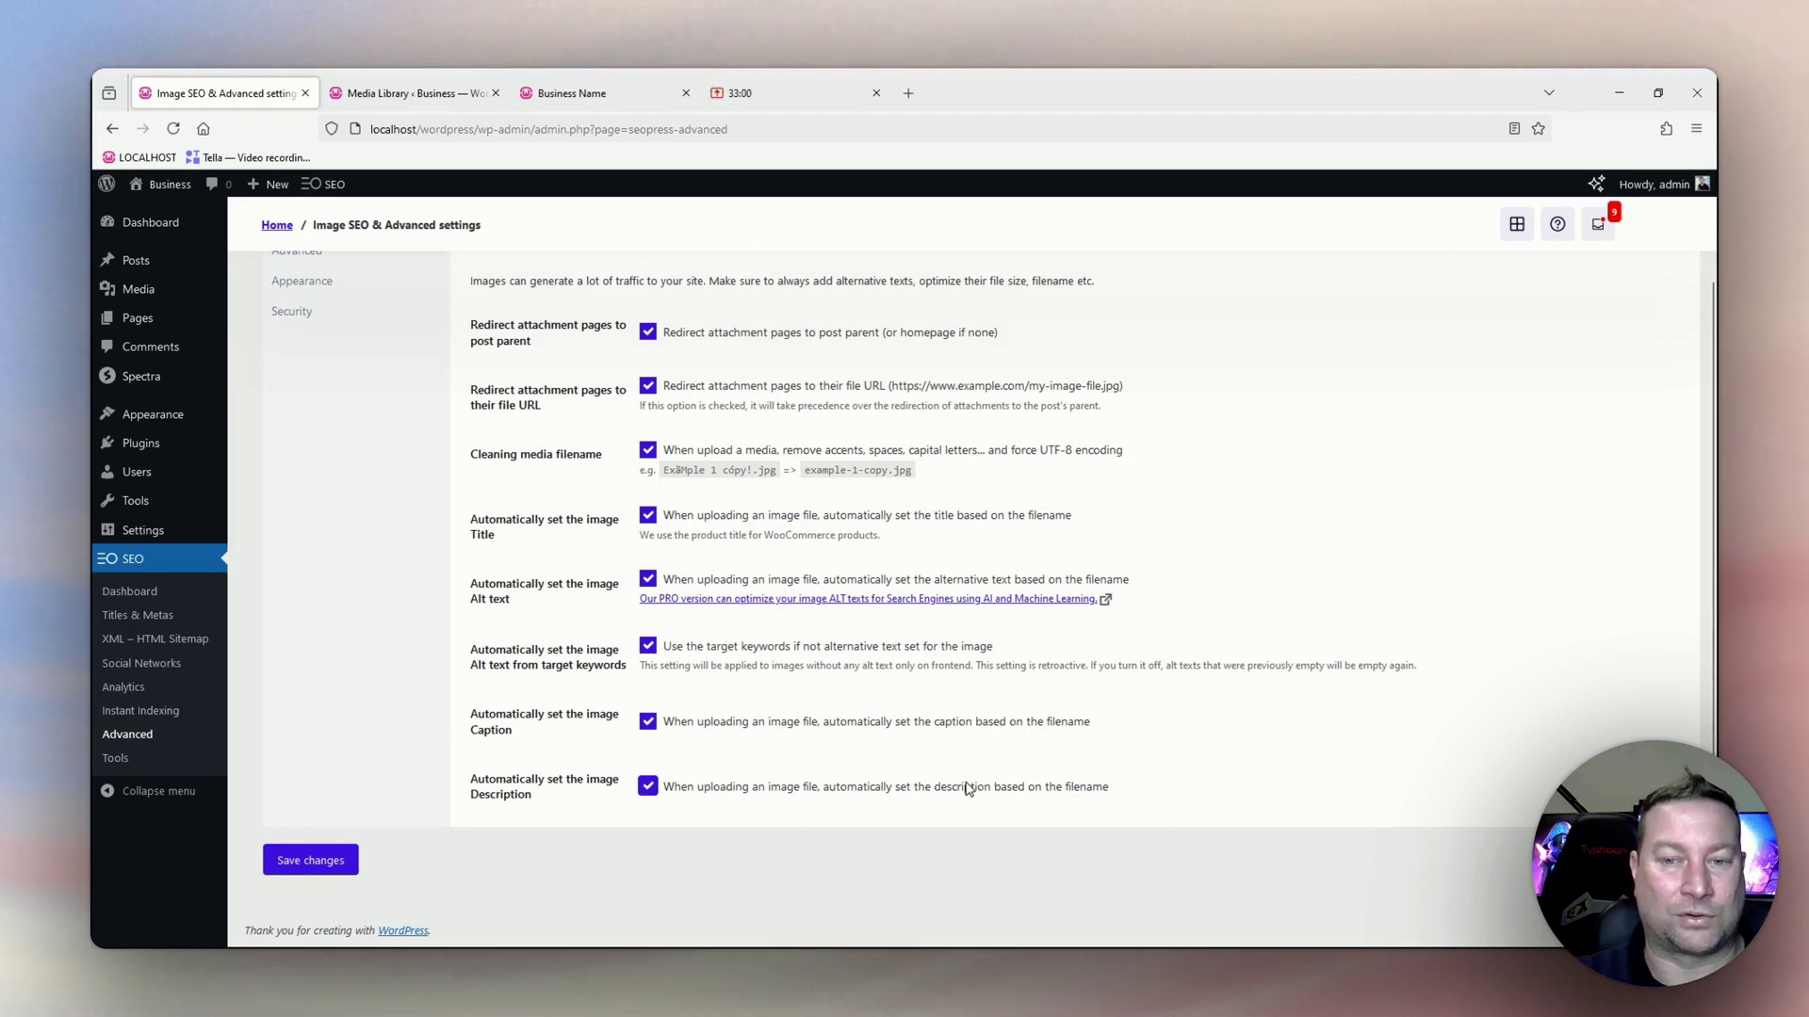
left_click(310, 860)
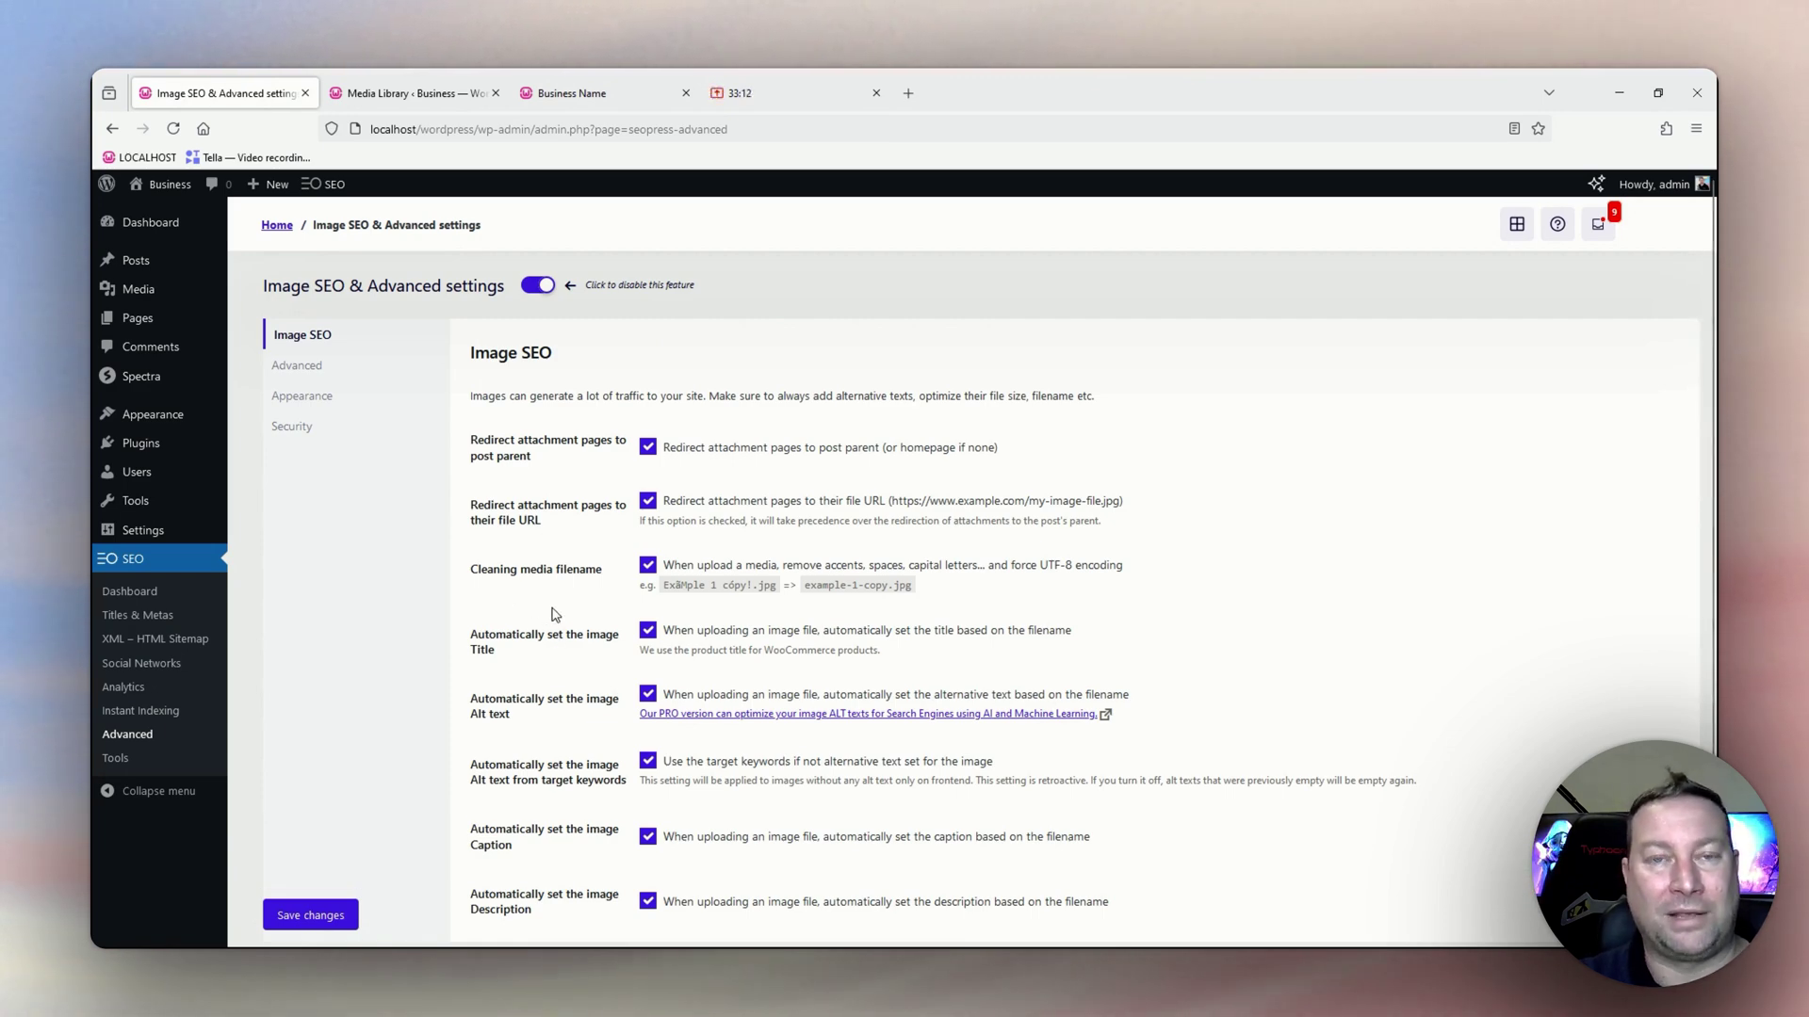
In the Advanced settings, enable 'Remove ?replytocom link to avoid duplicate content'.
left_click(314, 375)
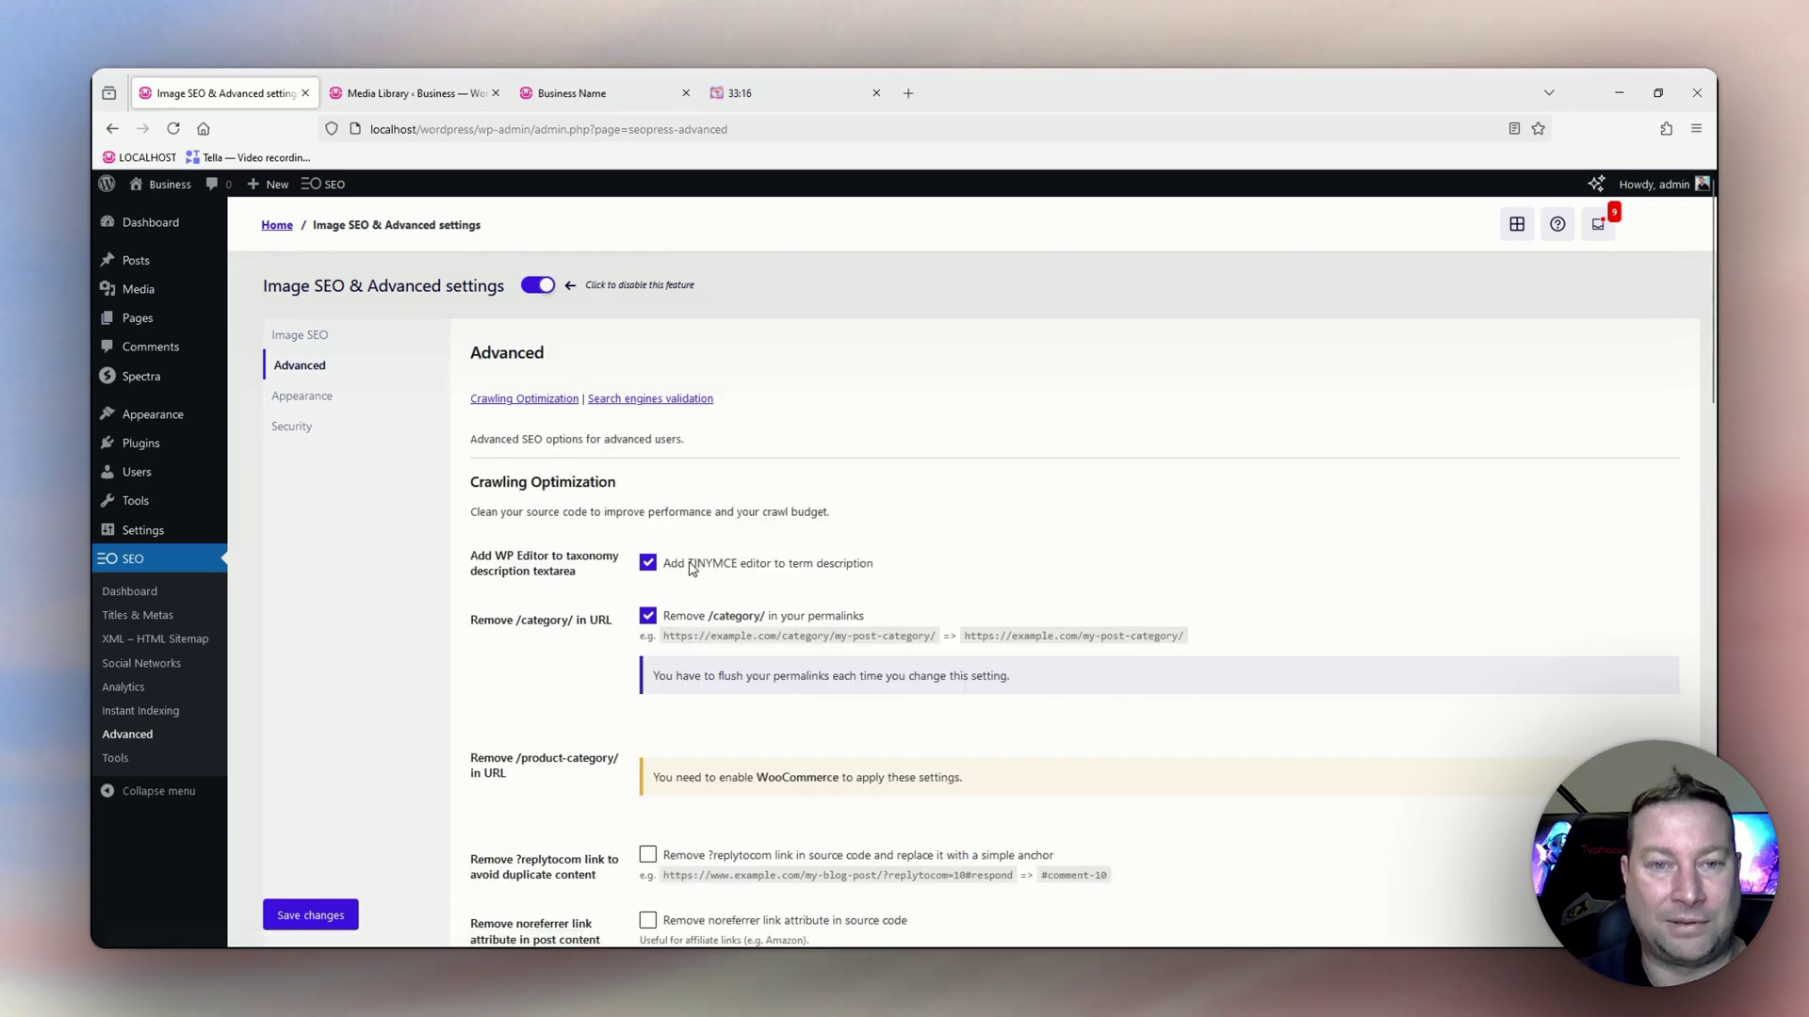
scroll(902, 530, "down", 1)
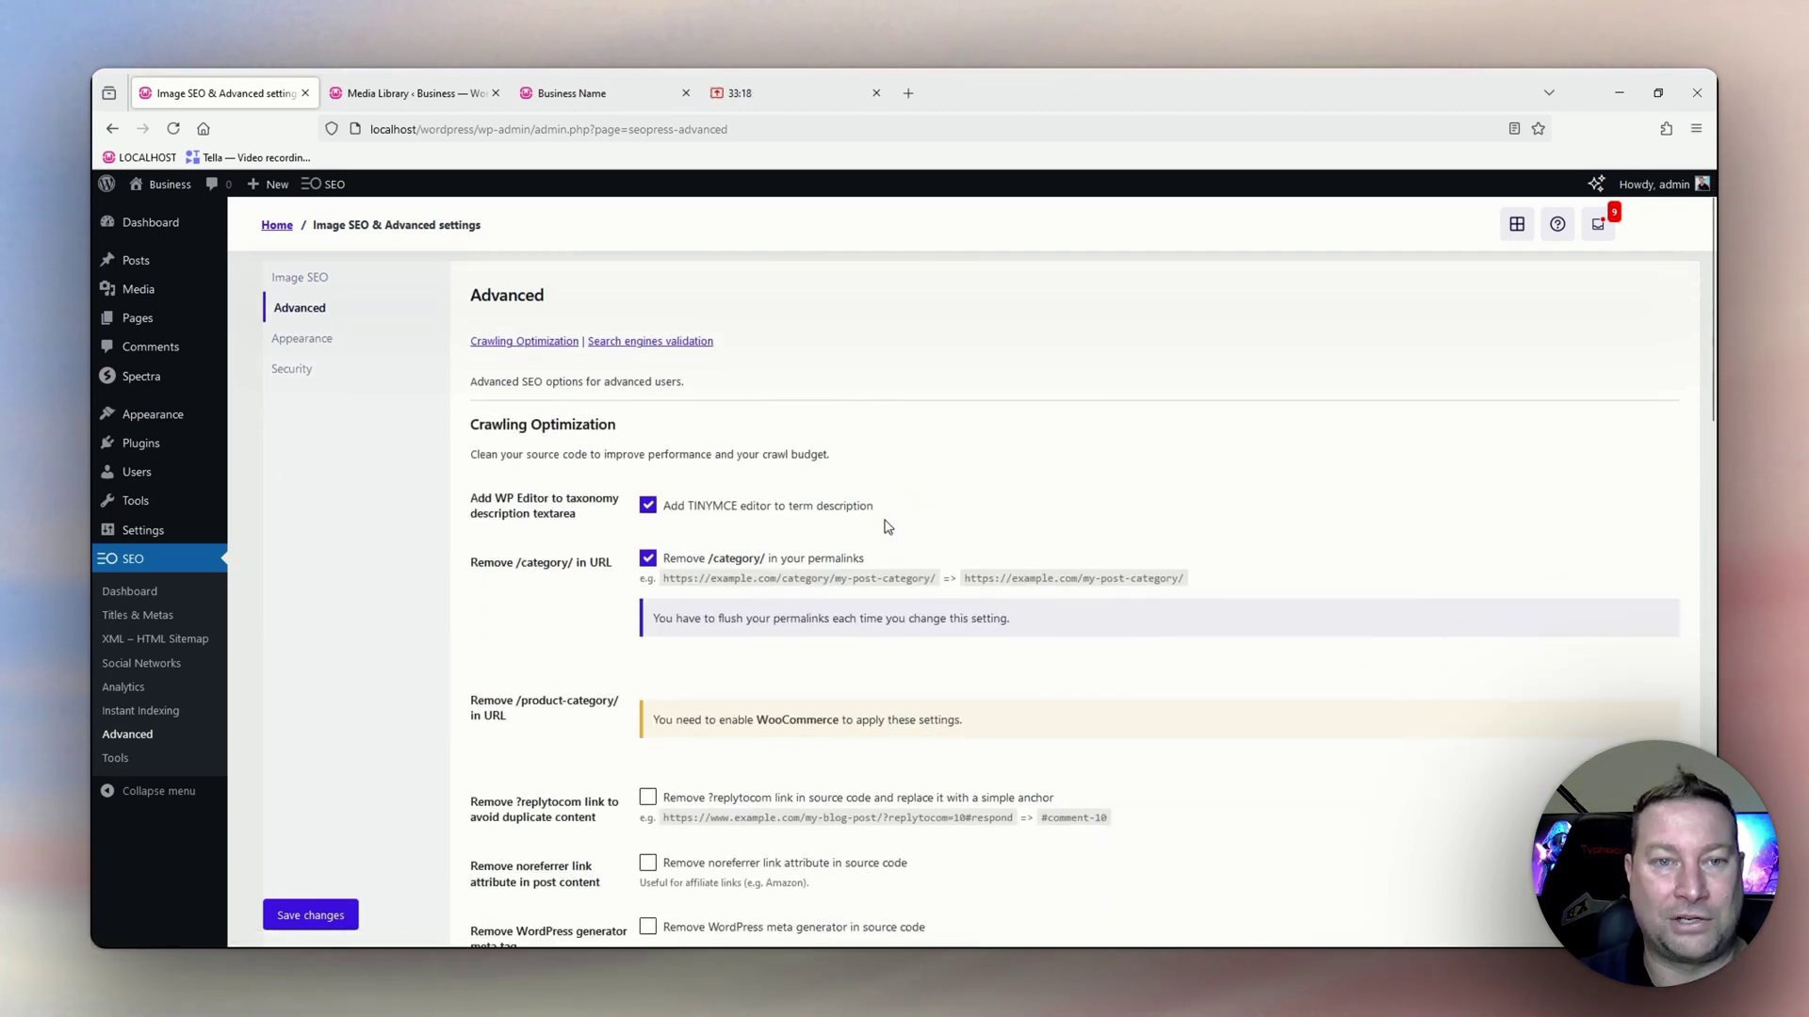
scroll(886, 527, "down", 1)
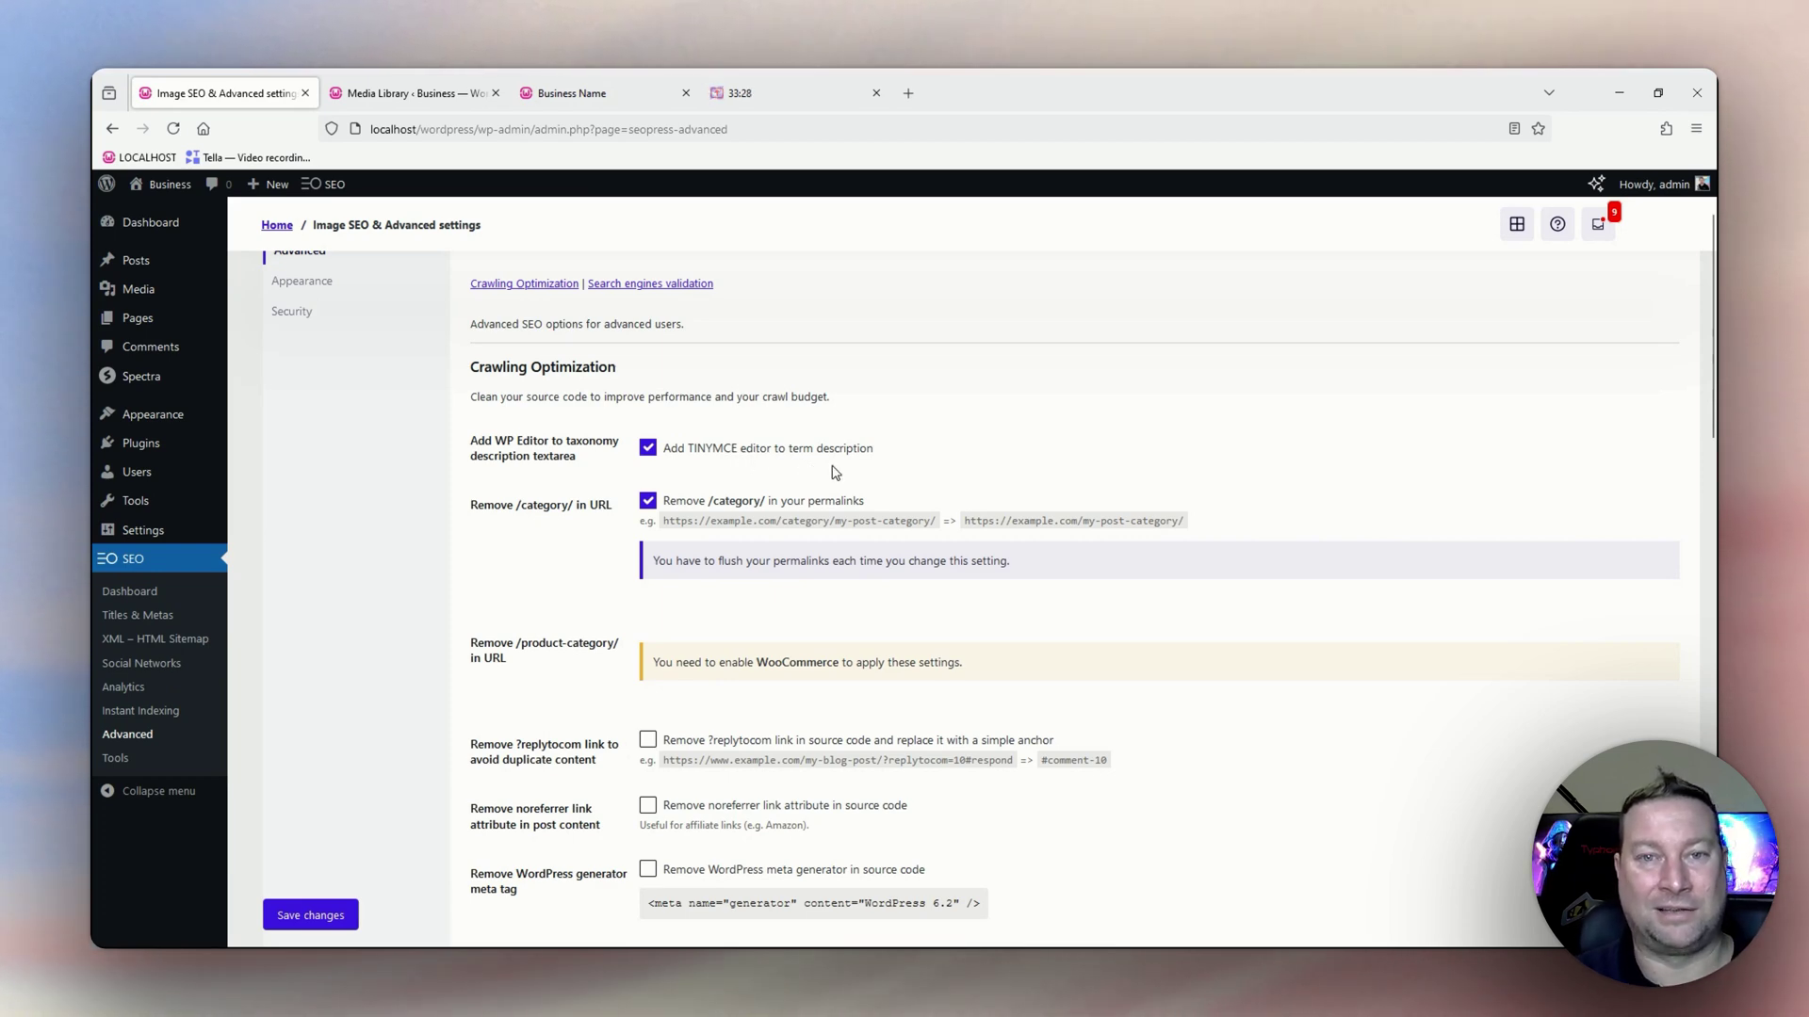
scroll(534, 545, "down", 2)
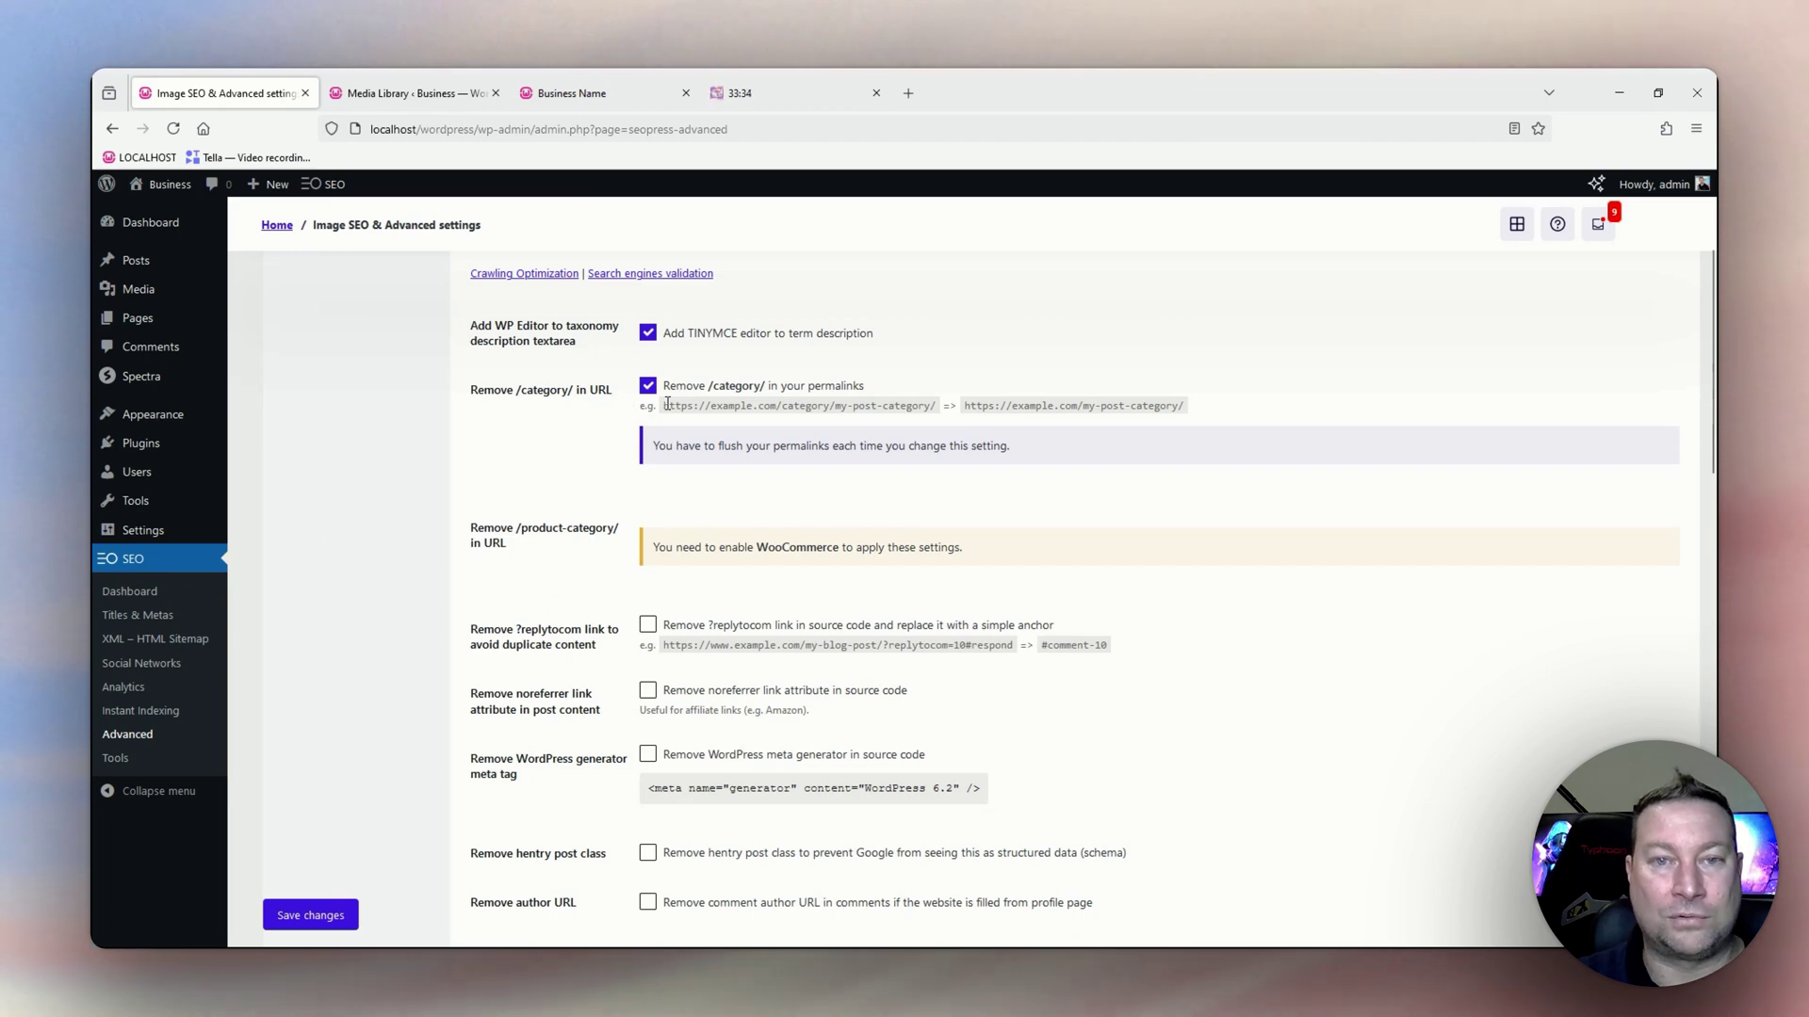
scroll(588, 560, "down", 3)
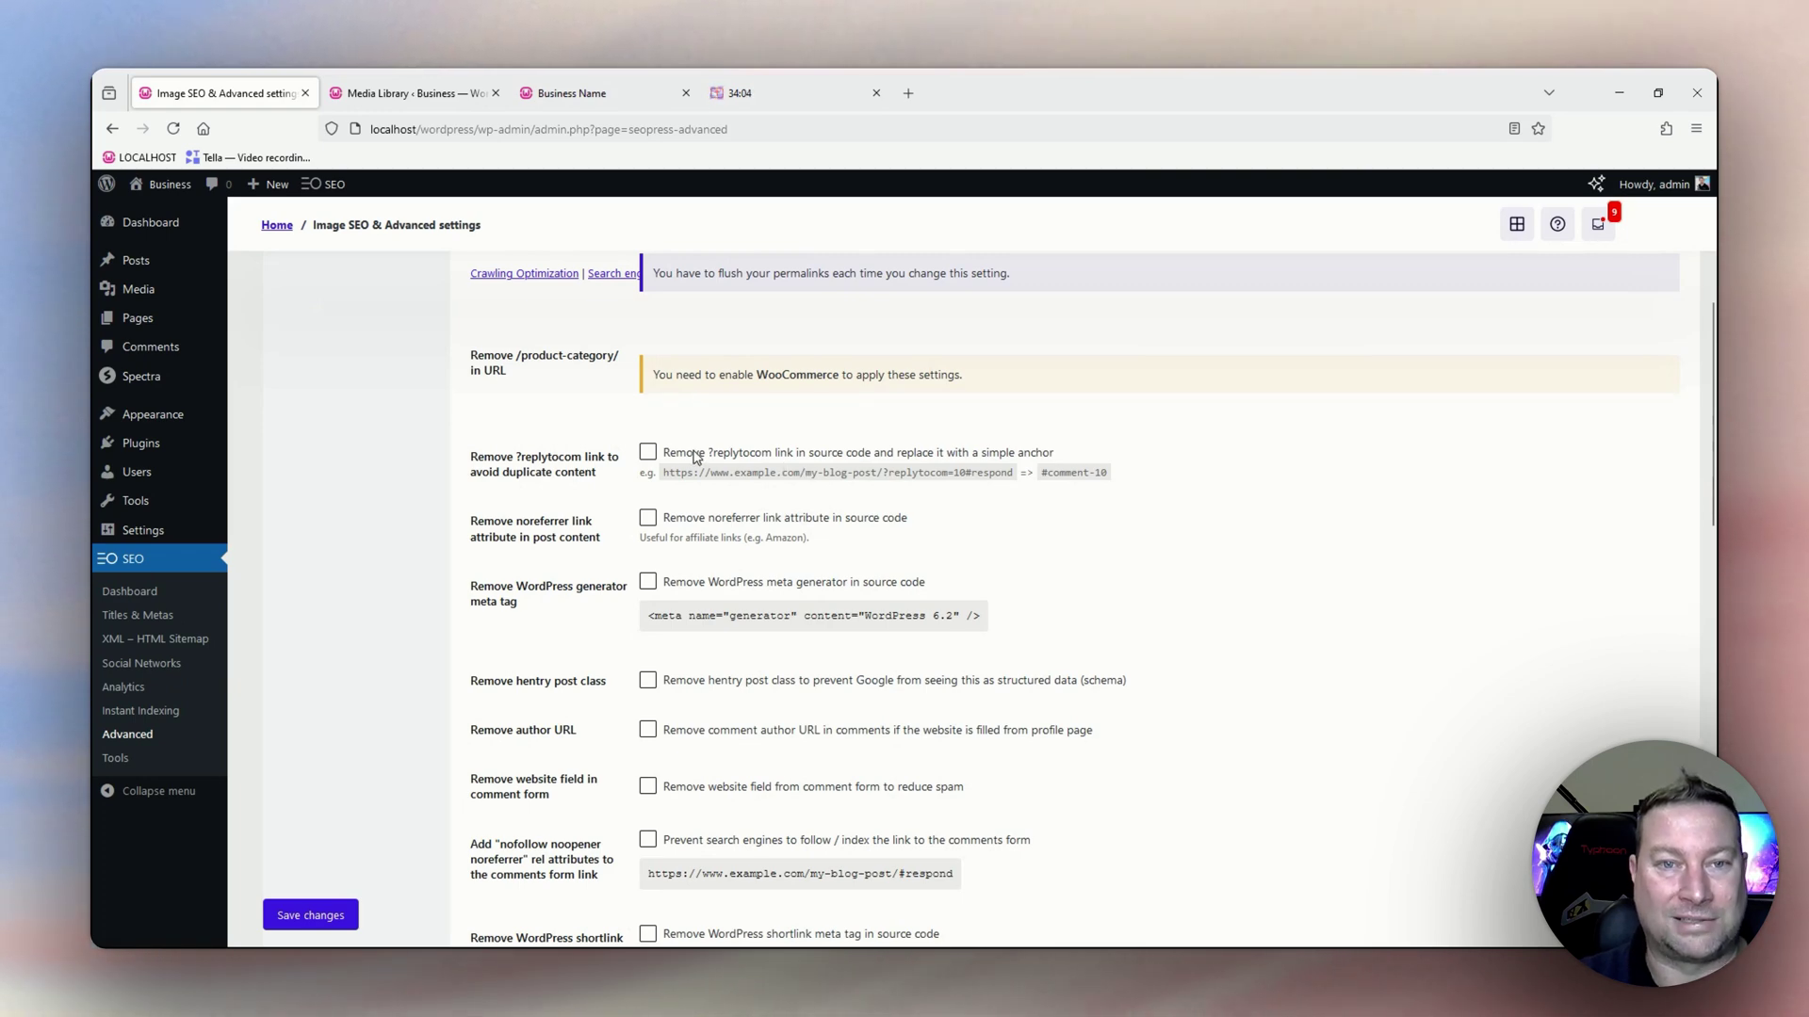
left_click(649, 454)
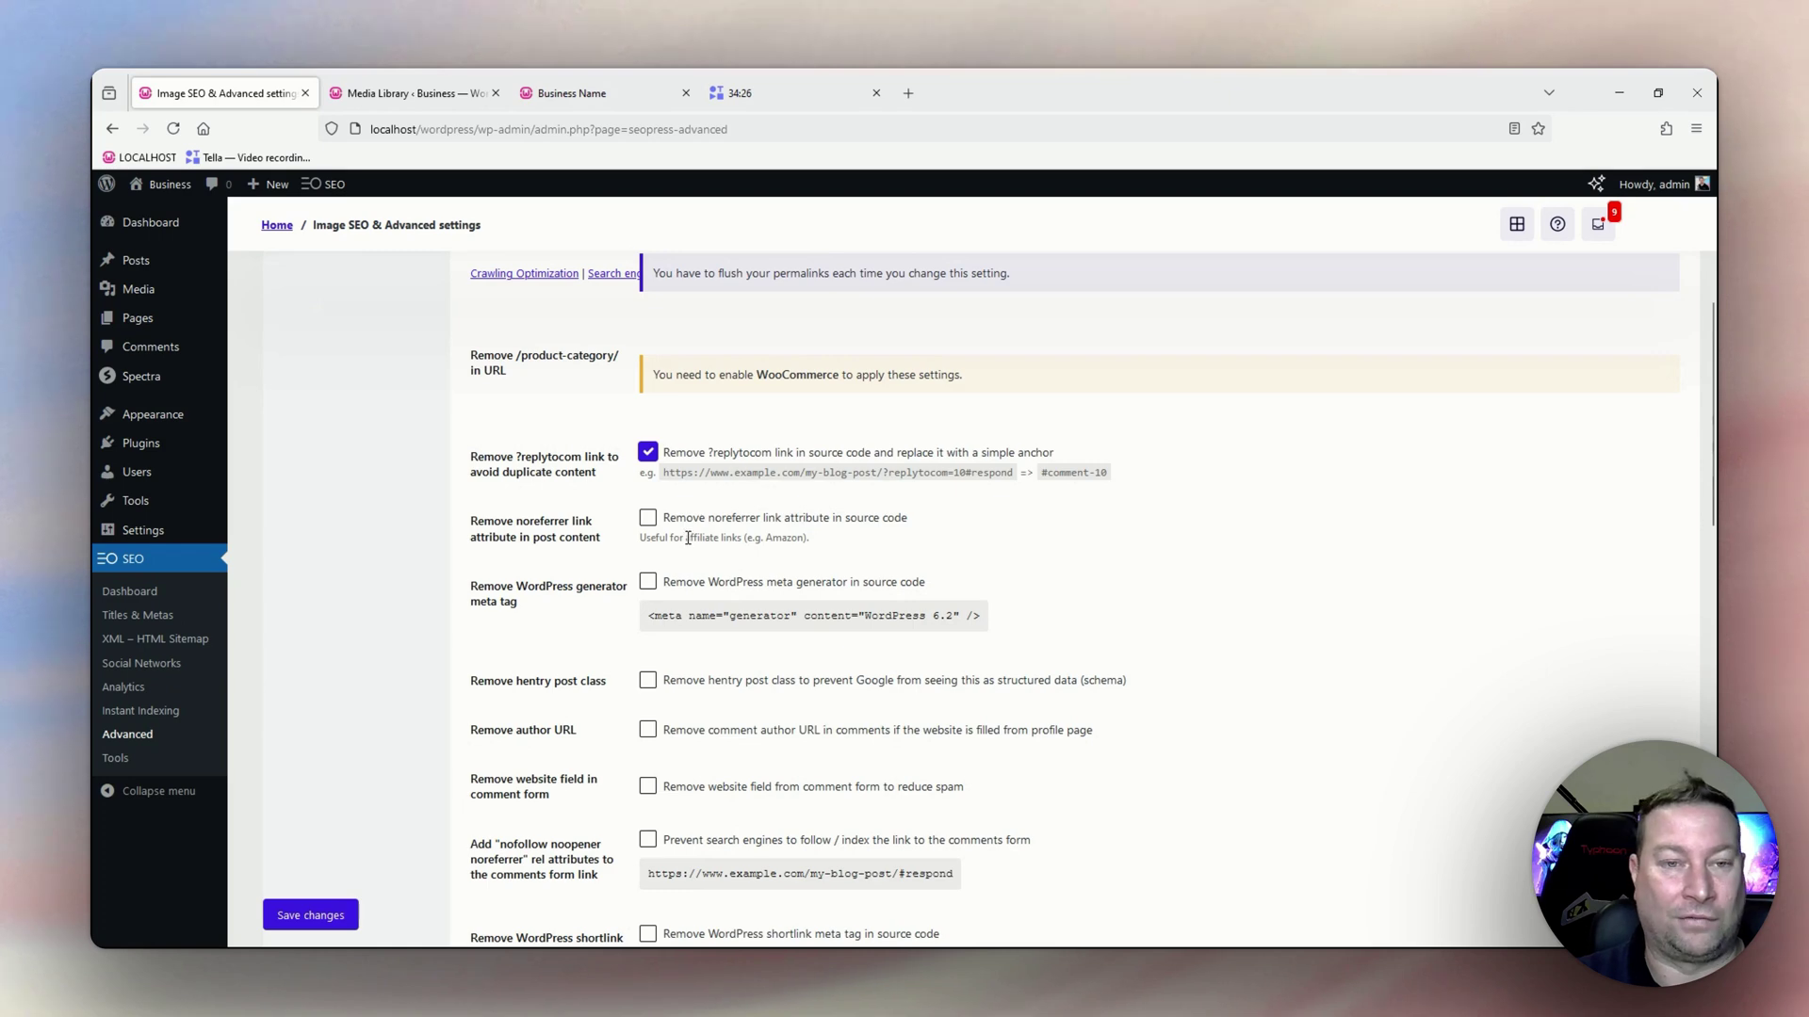
scroll(688, 537, "down", 1)
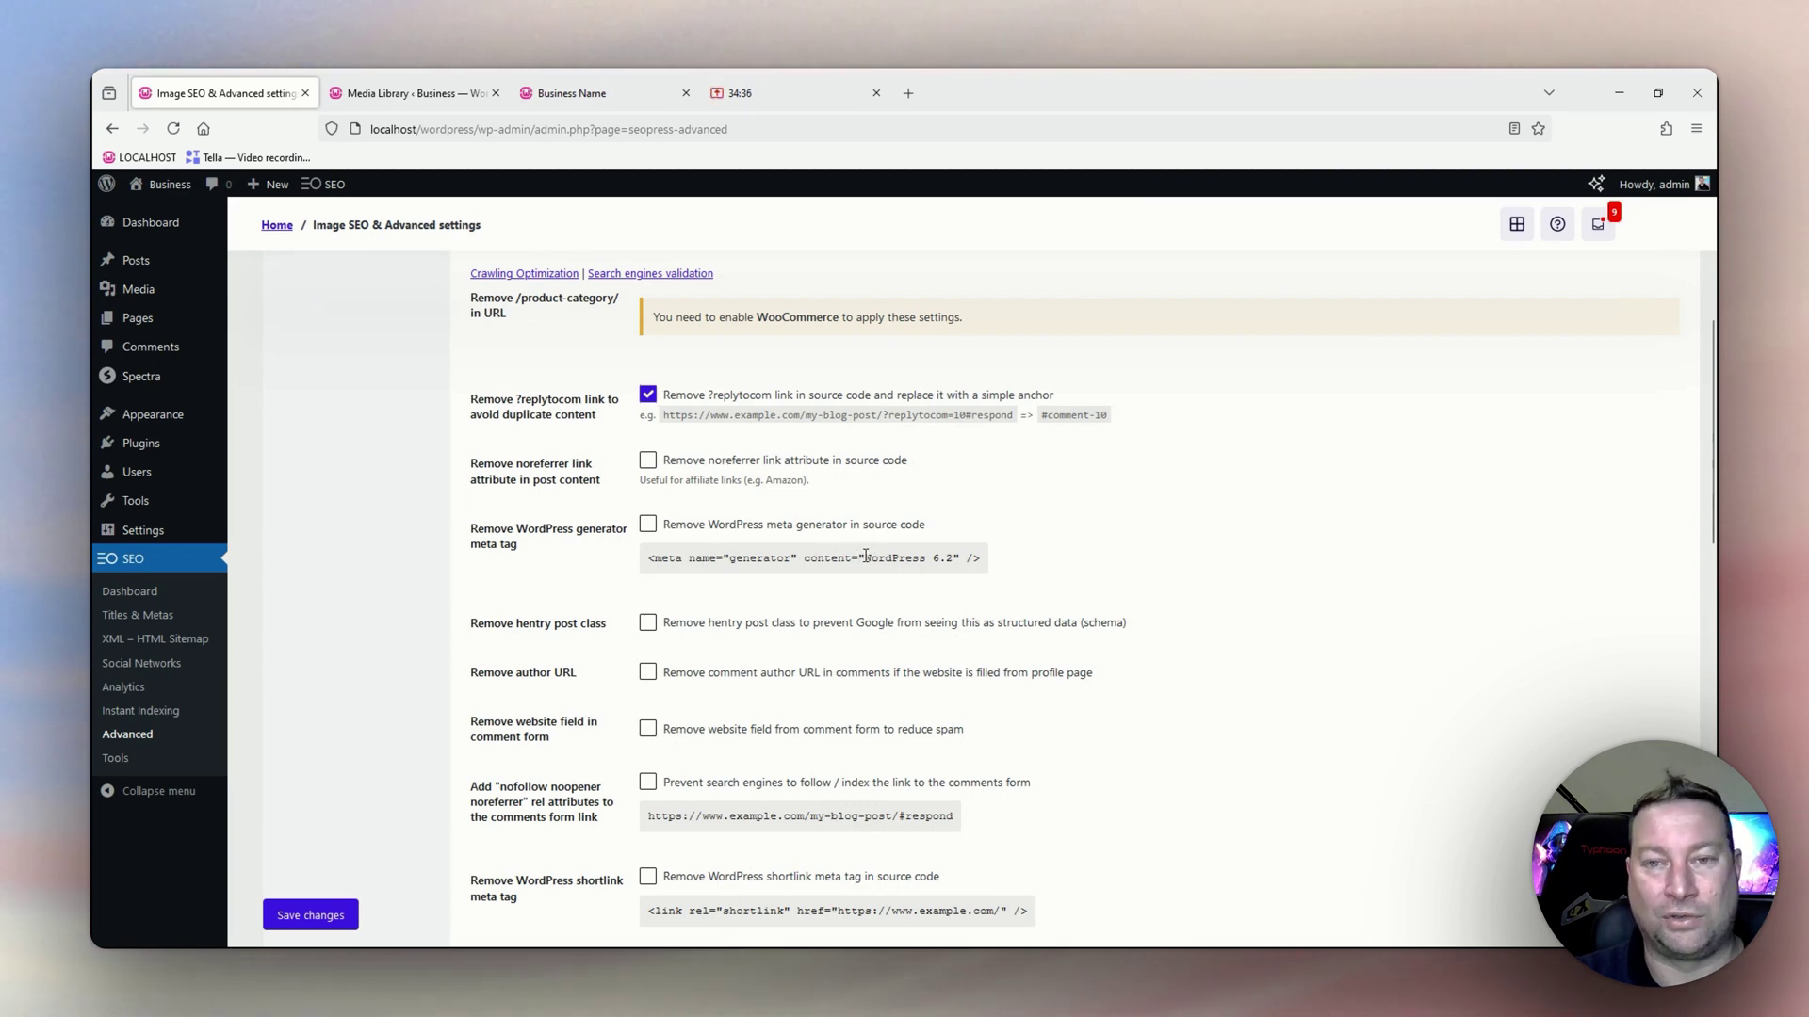
Enable removal of the WordPress generator meta tag and the hentry post class.
left_click_drag(866, 557, 958, 560)
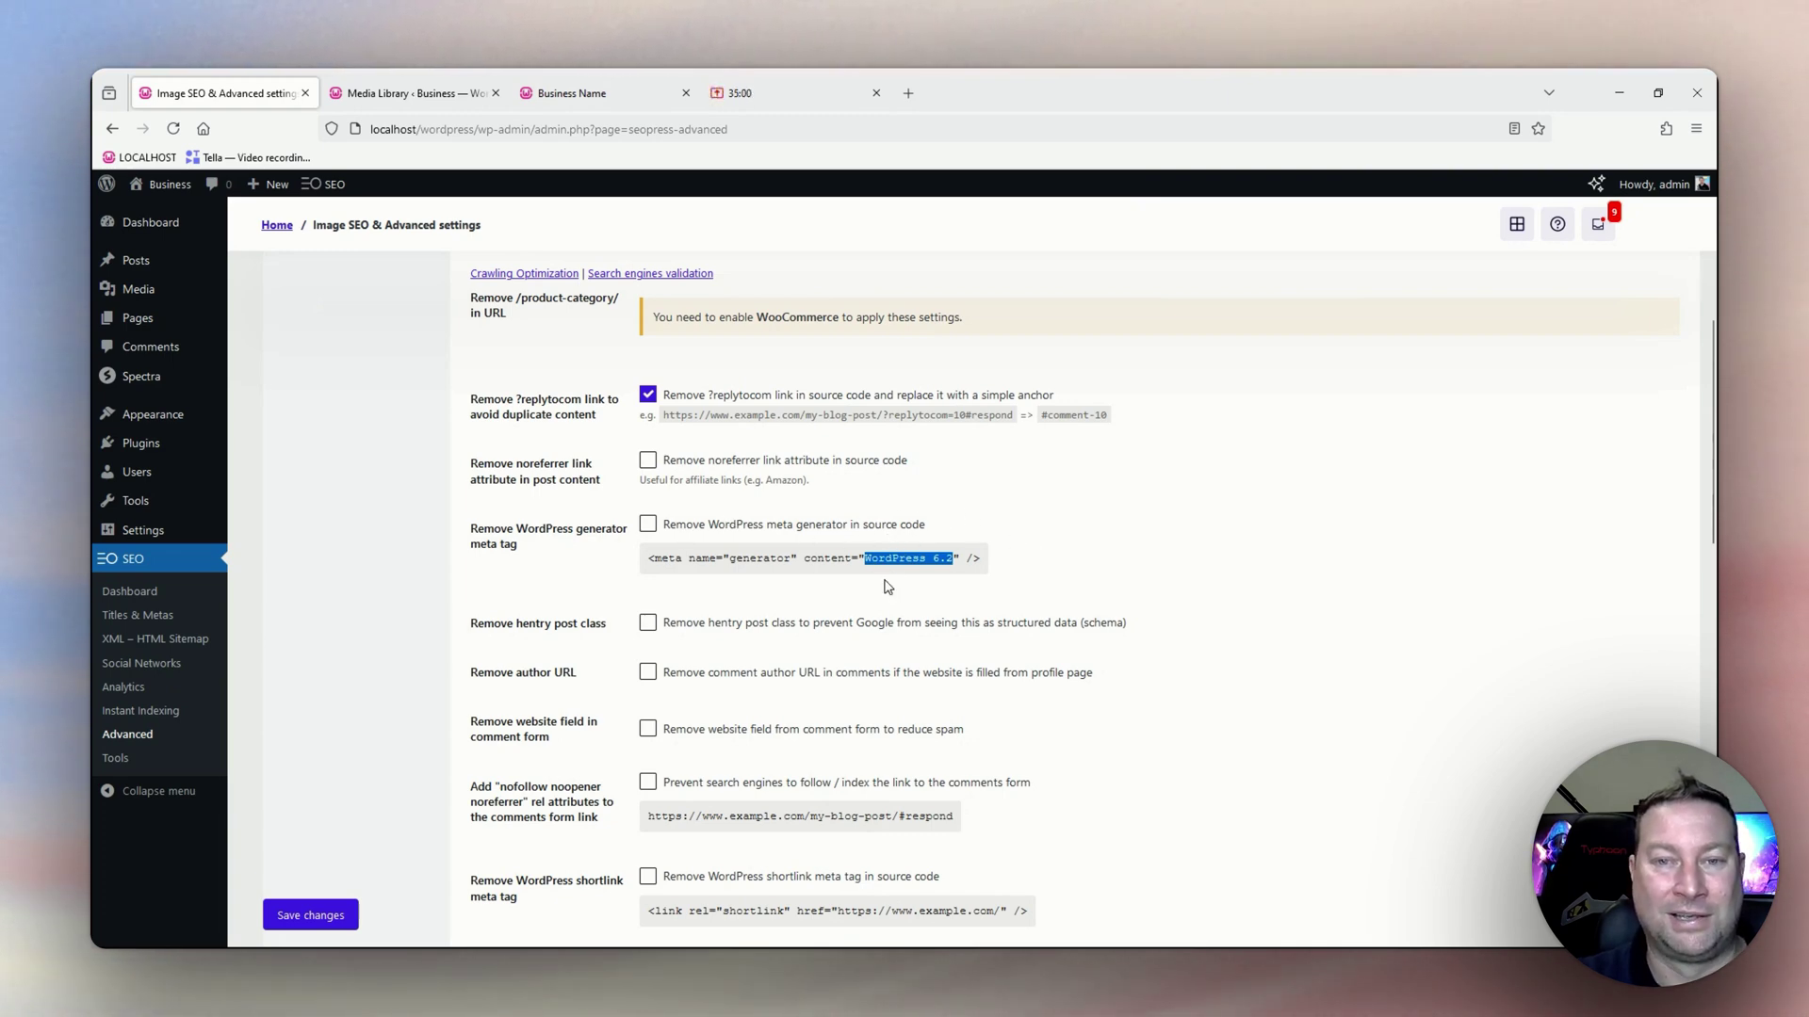
left_click(647, 525)
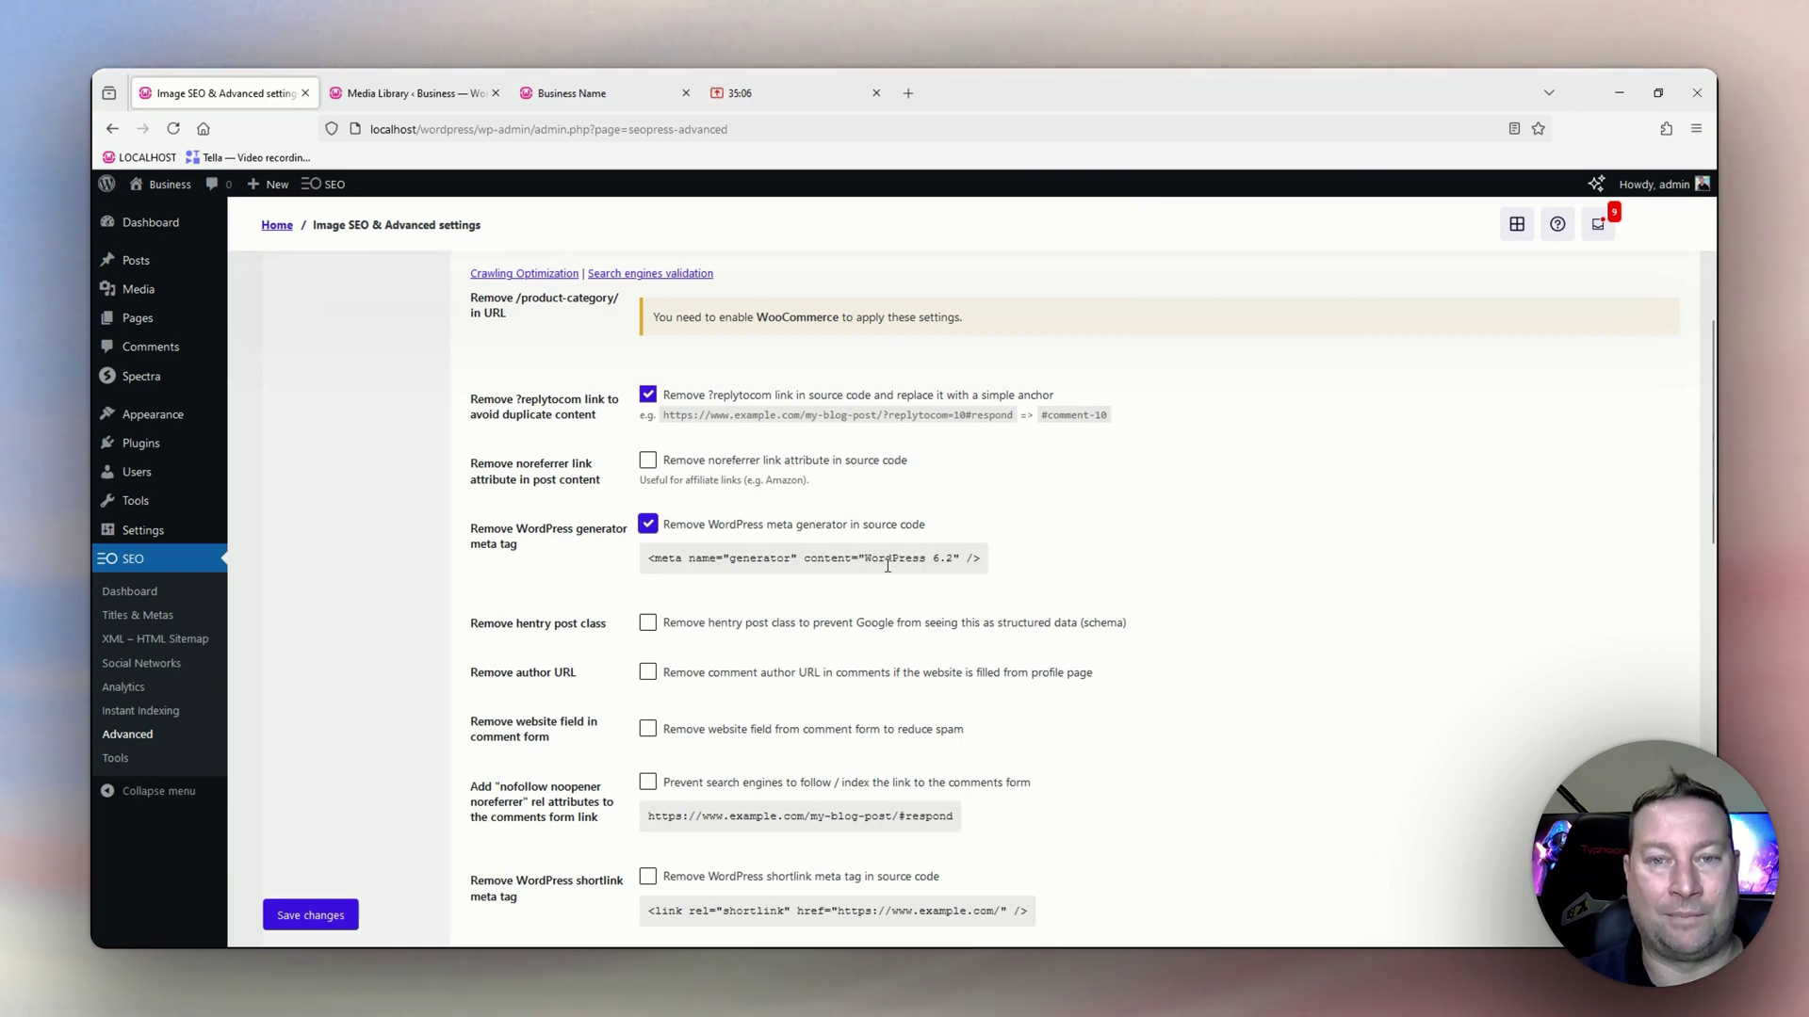
scroll(782, 589, "down", 1)
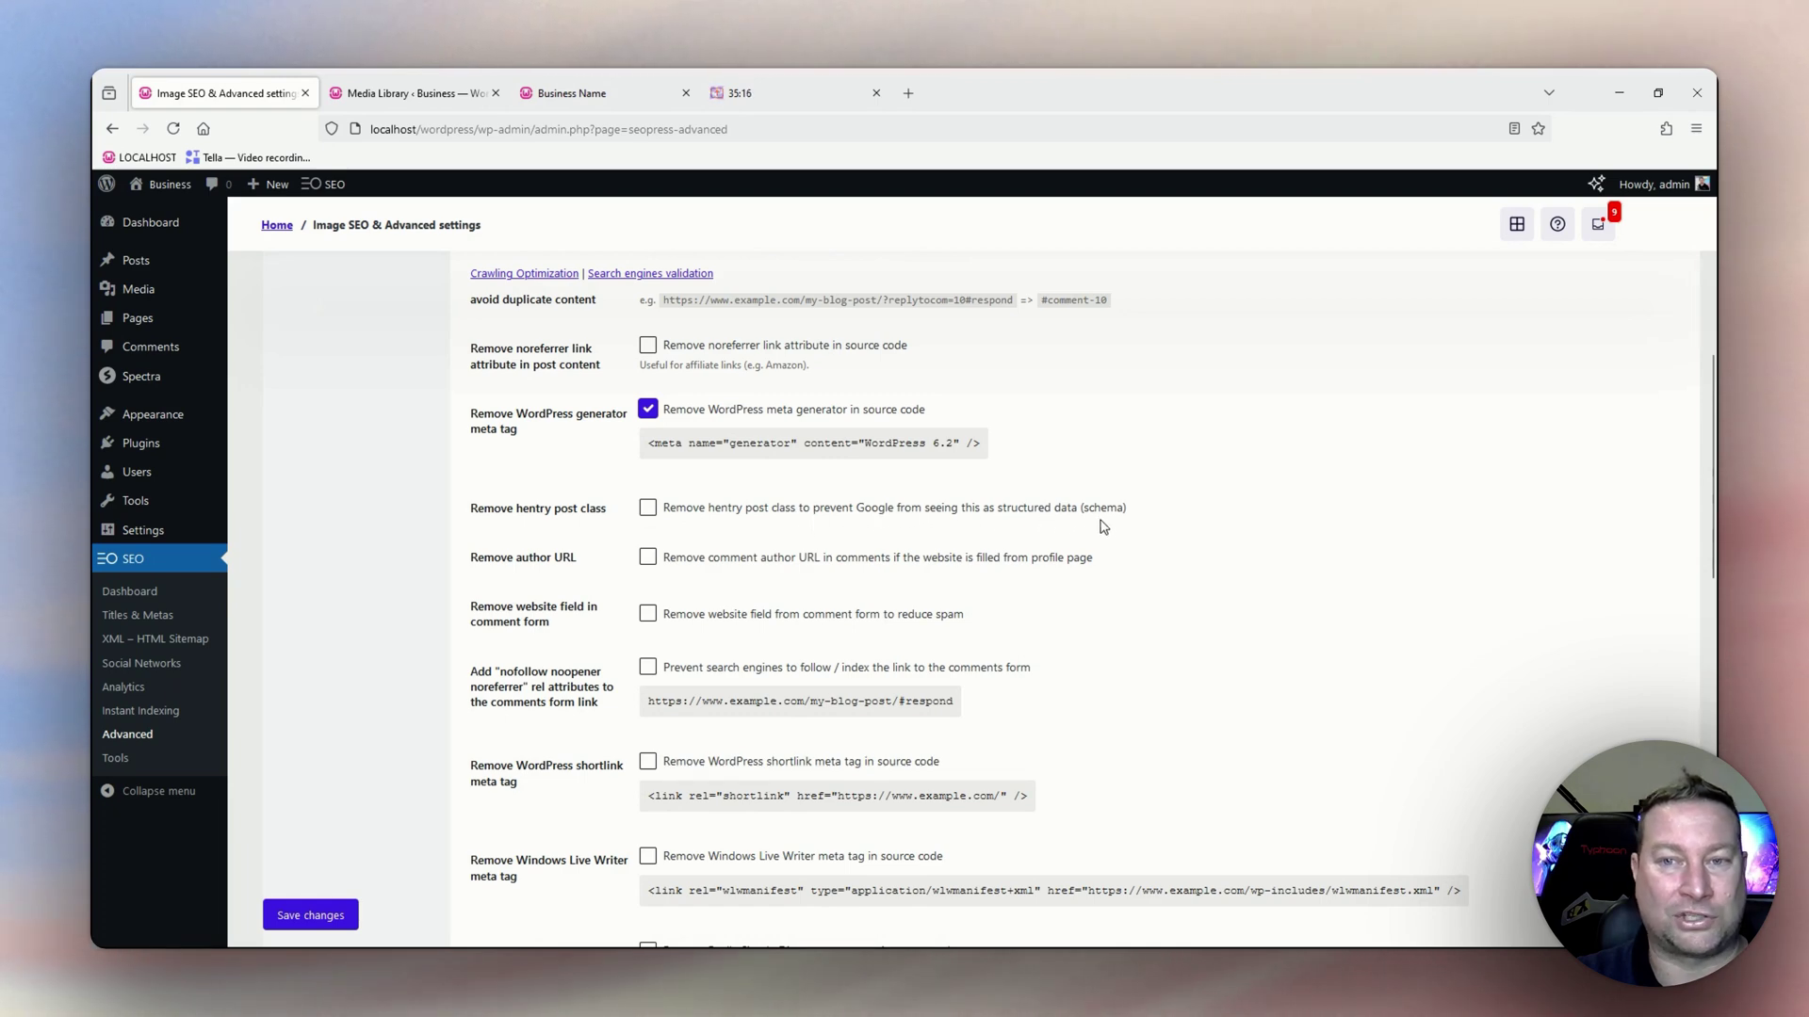
left_click(648, 510)
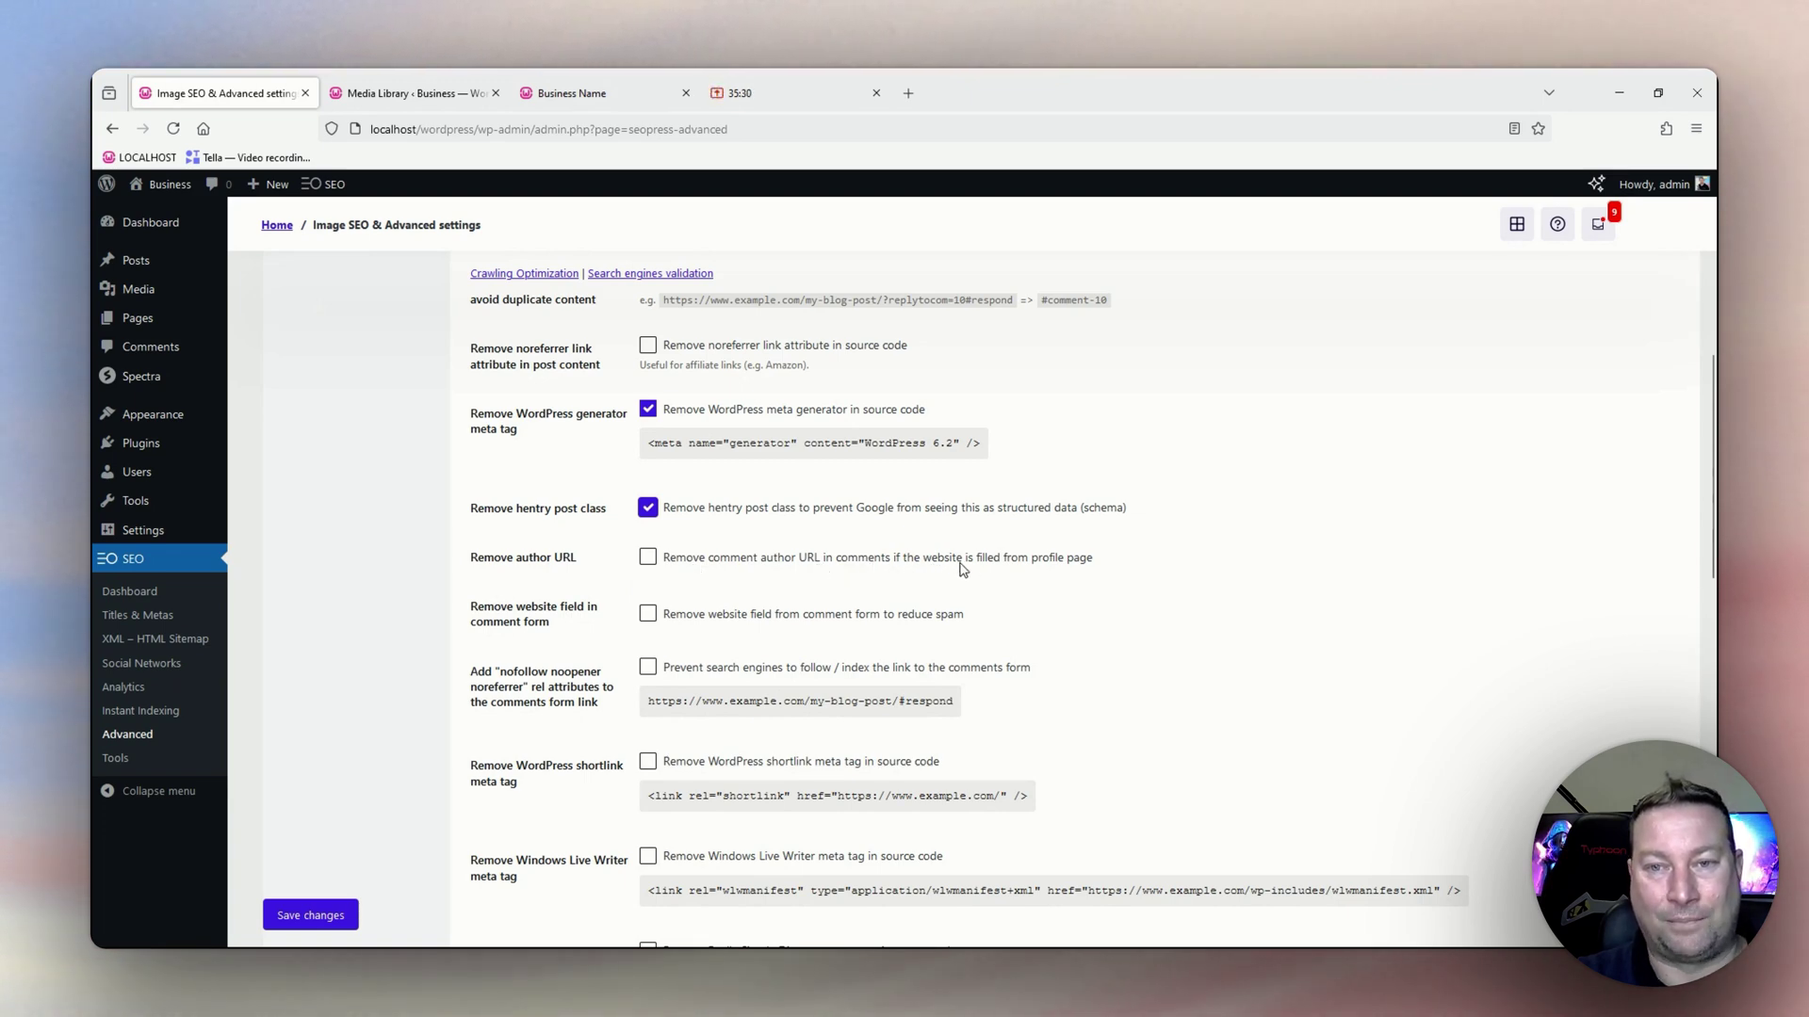
Enable removal of comment author URLs and the comment form's website field.
left_click(650, 560)
scroll(713, 608, "down", 2)
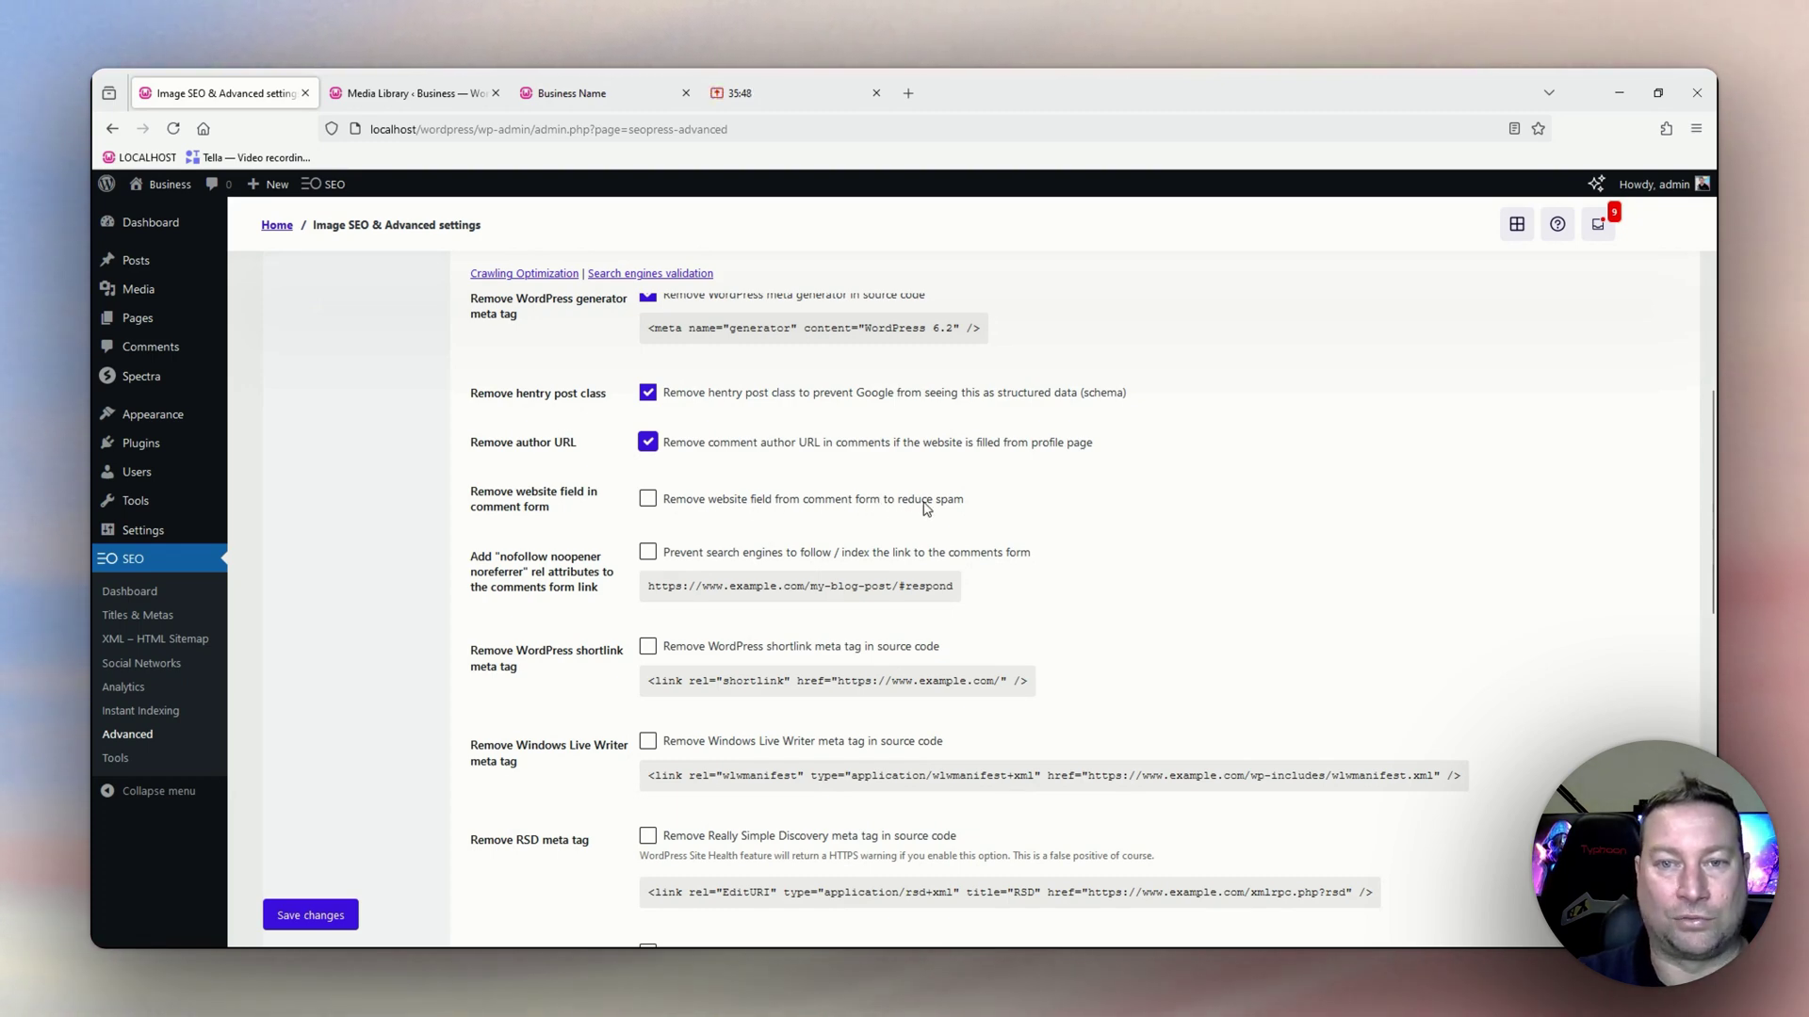
left_click(647, 499)
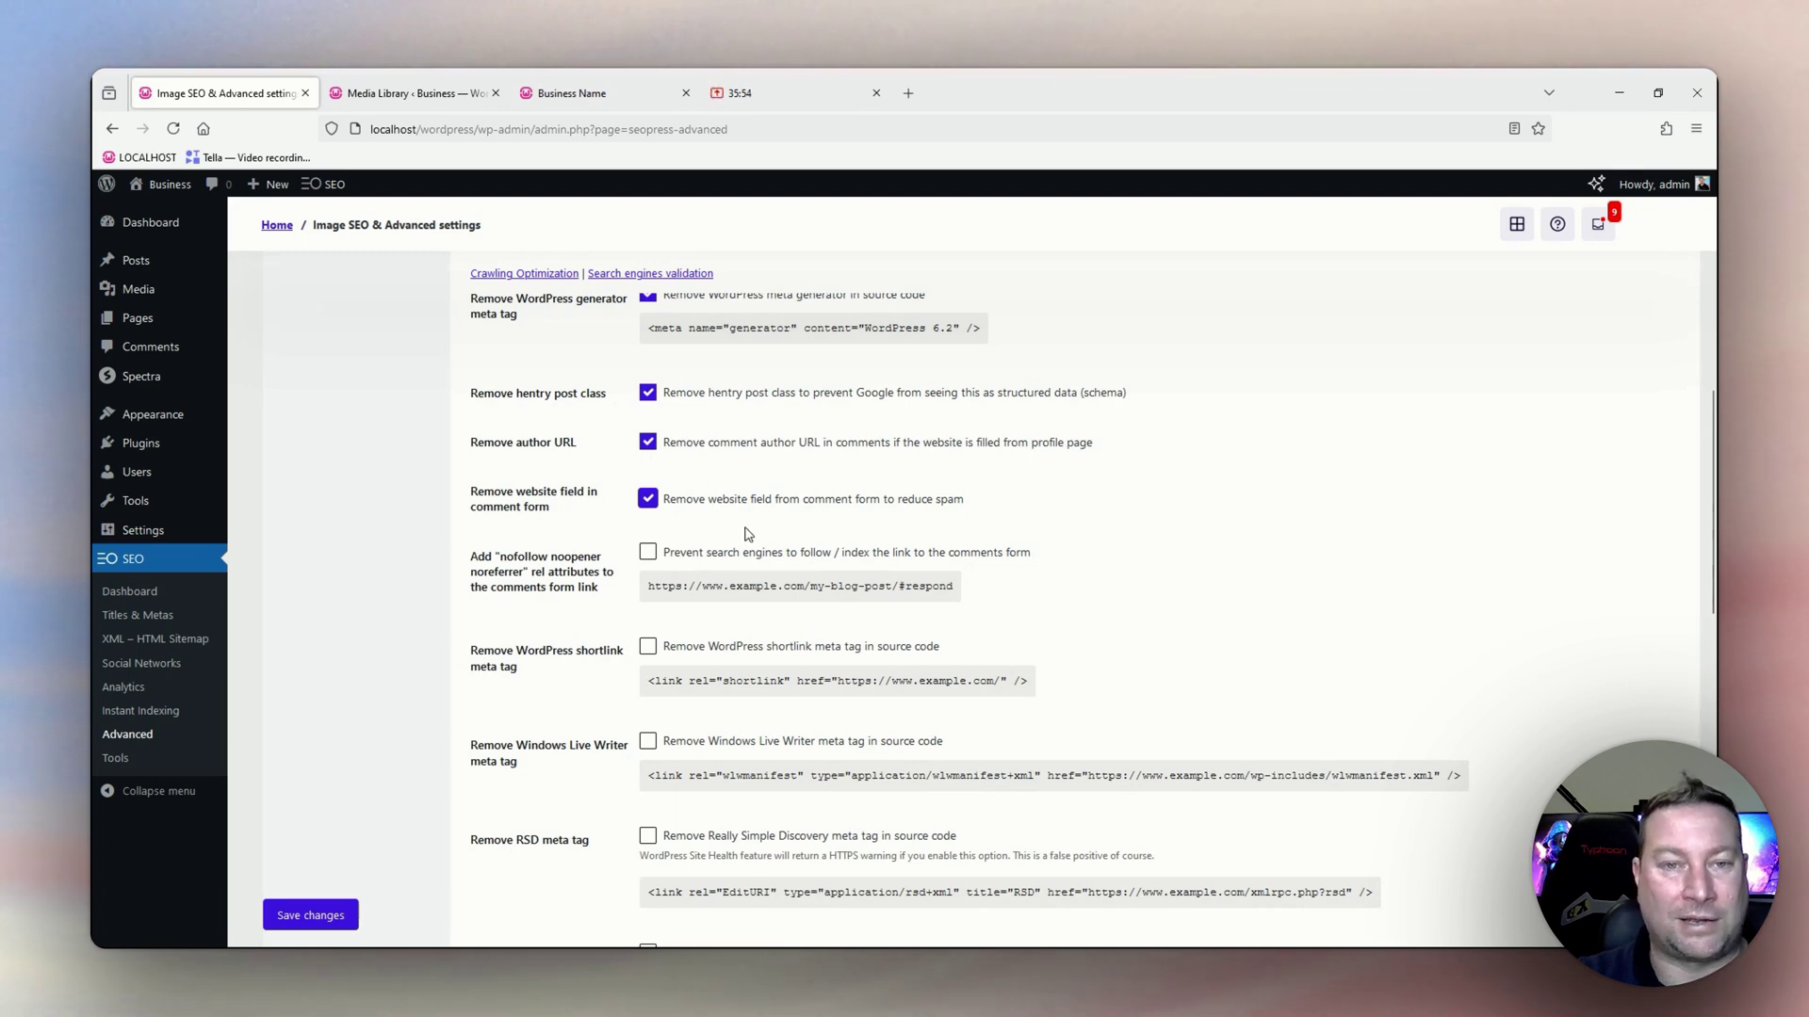
scroll(722, 567, "down", 2)
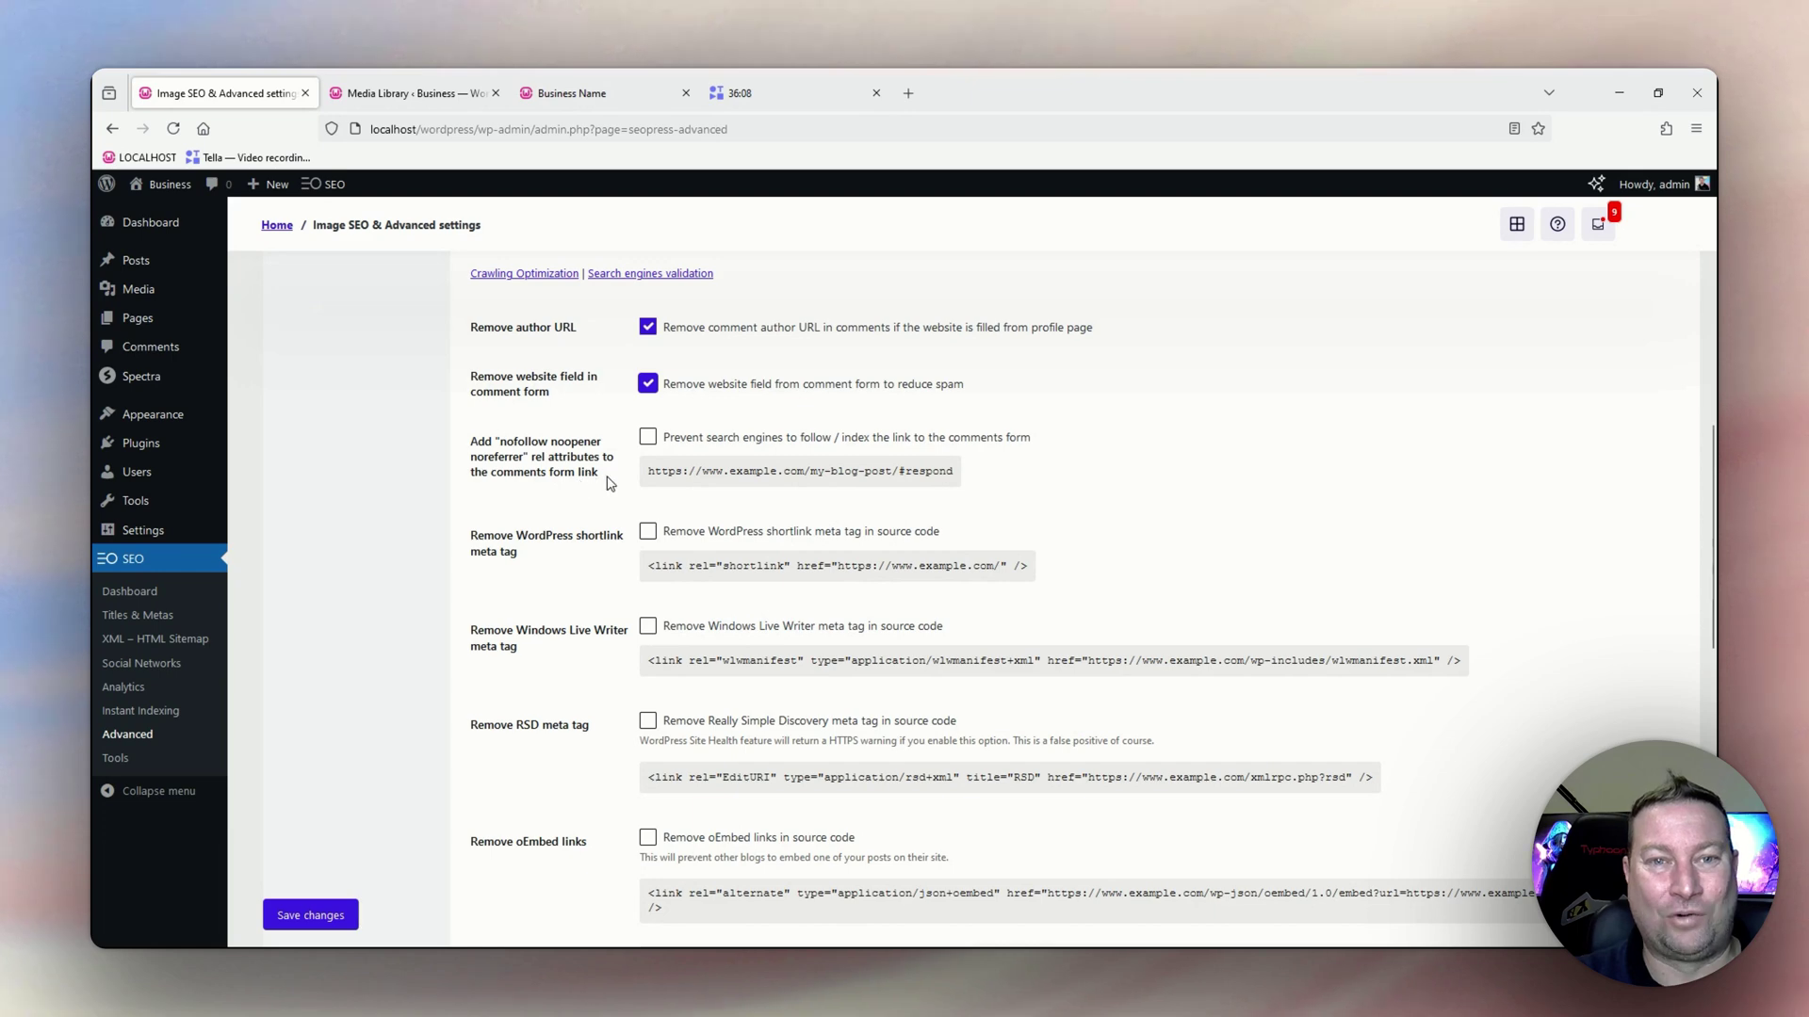
Add nofollow noopener noreferrer to the comments form link and remove the Windows Live Writer meta tag.
left_click(648, 437)
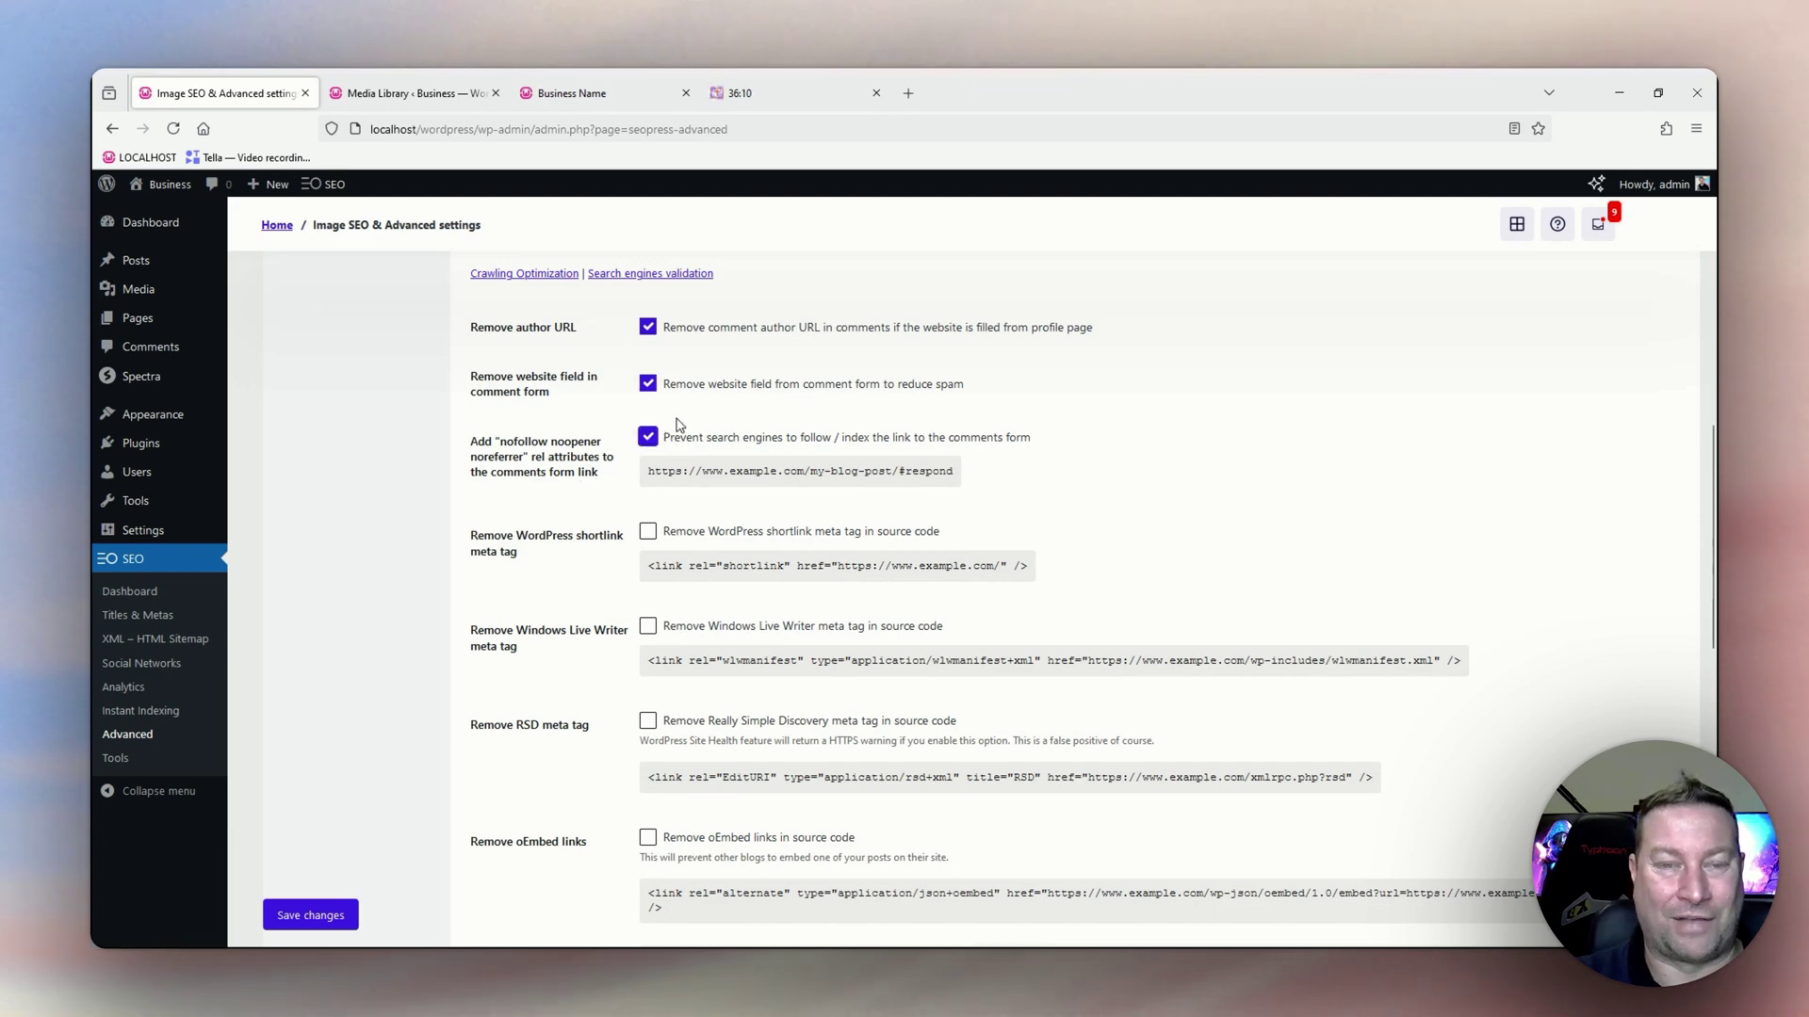
scroll(675, 481, "down", 1)
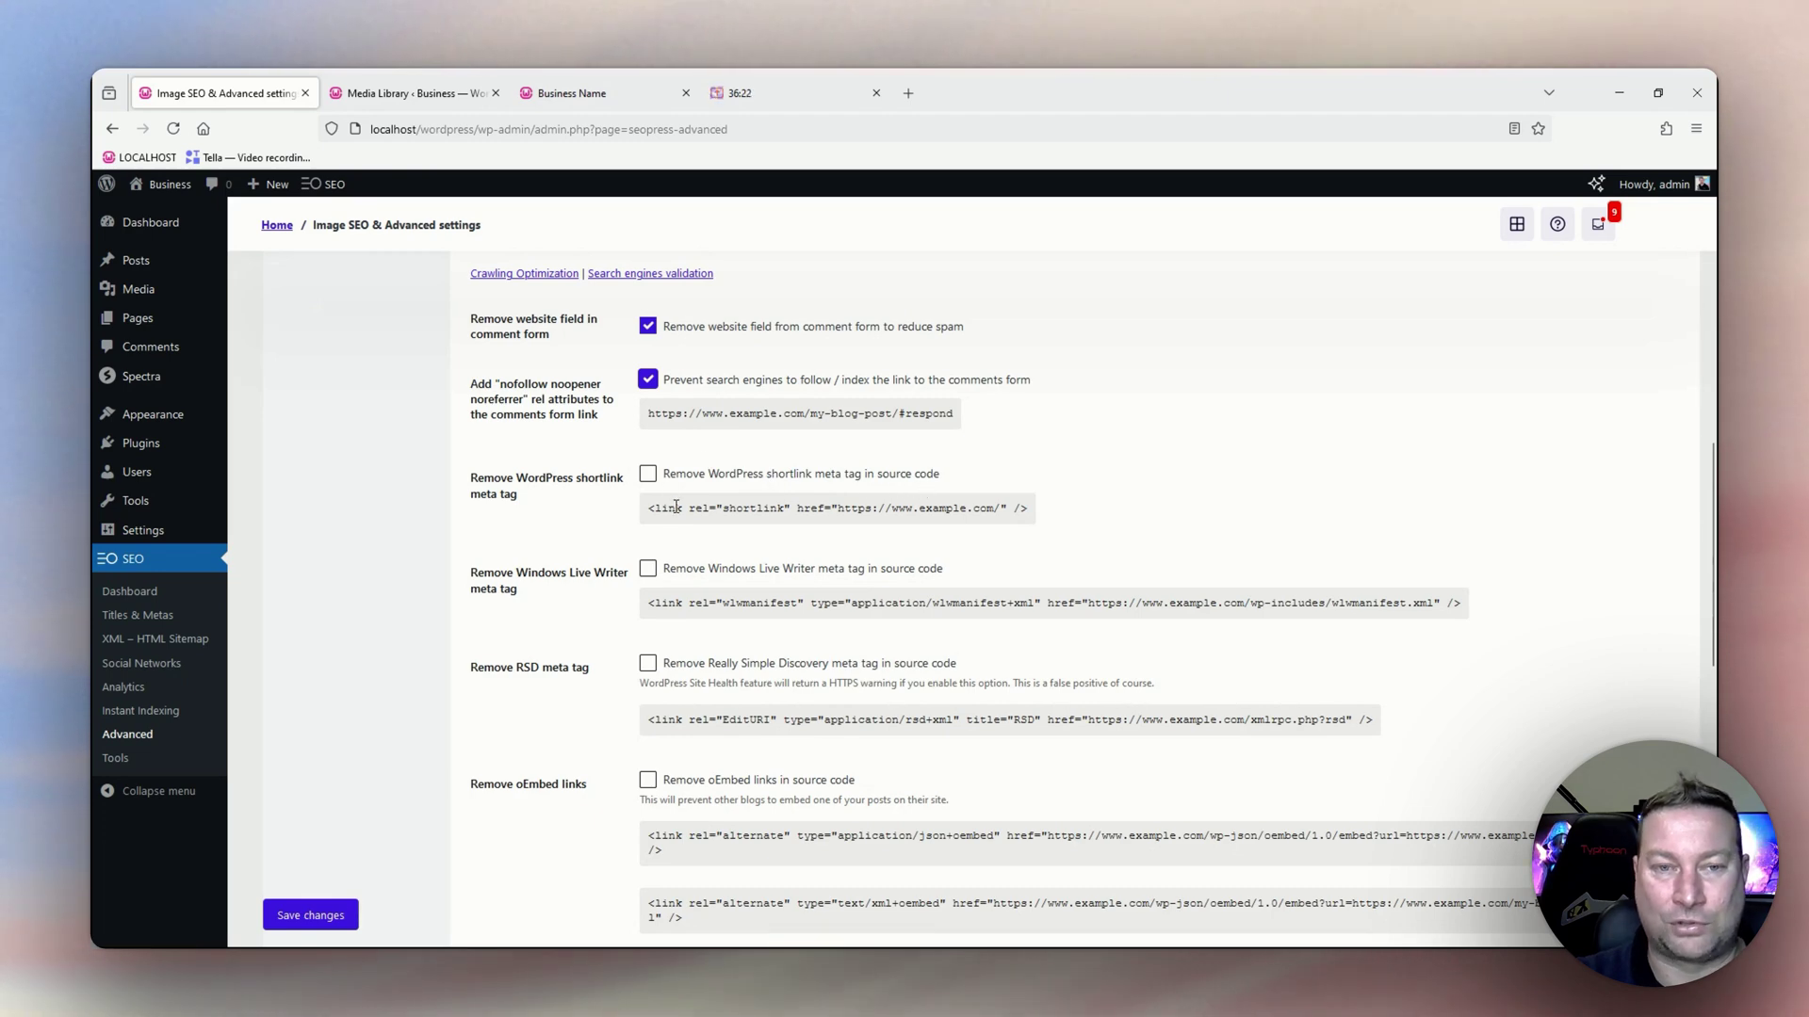
scroll(656, 523, "down", 2)
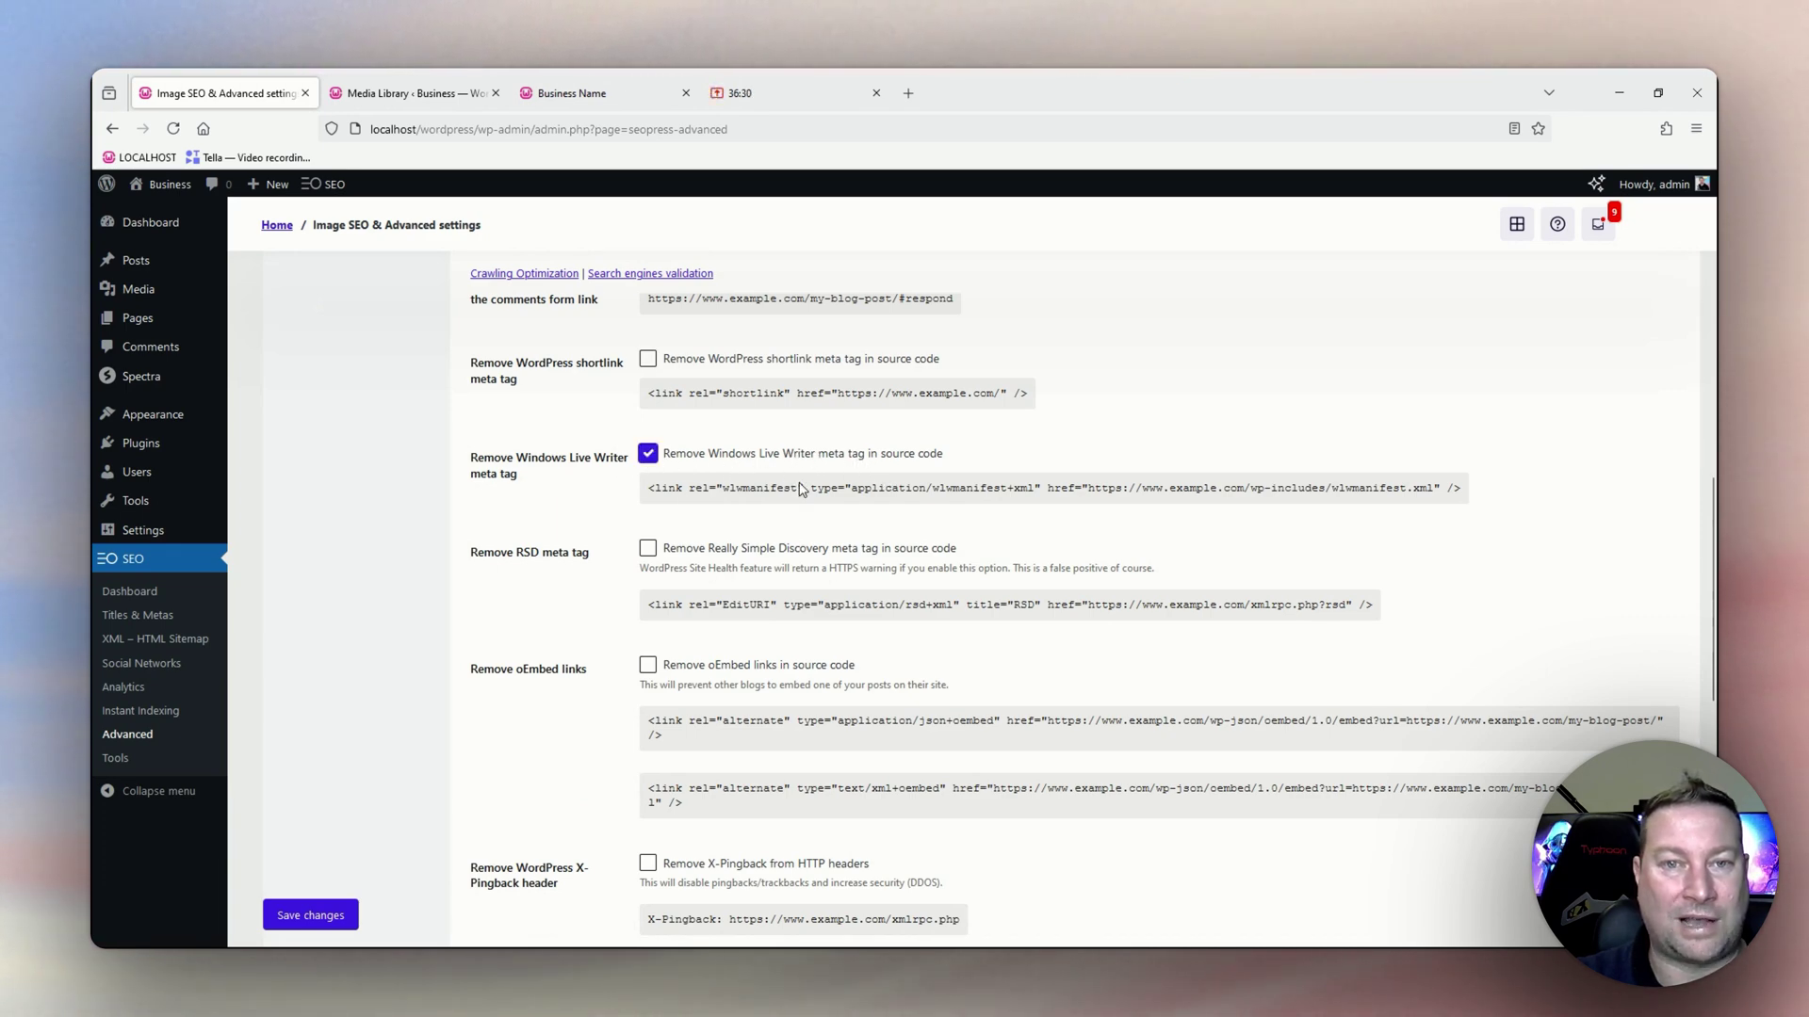
scroll(803, 558, "down", 2)
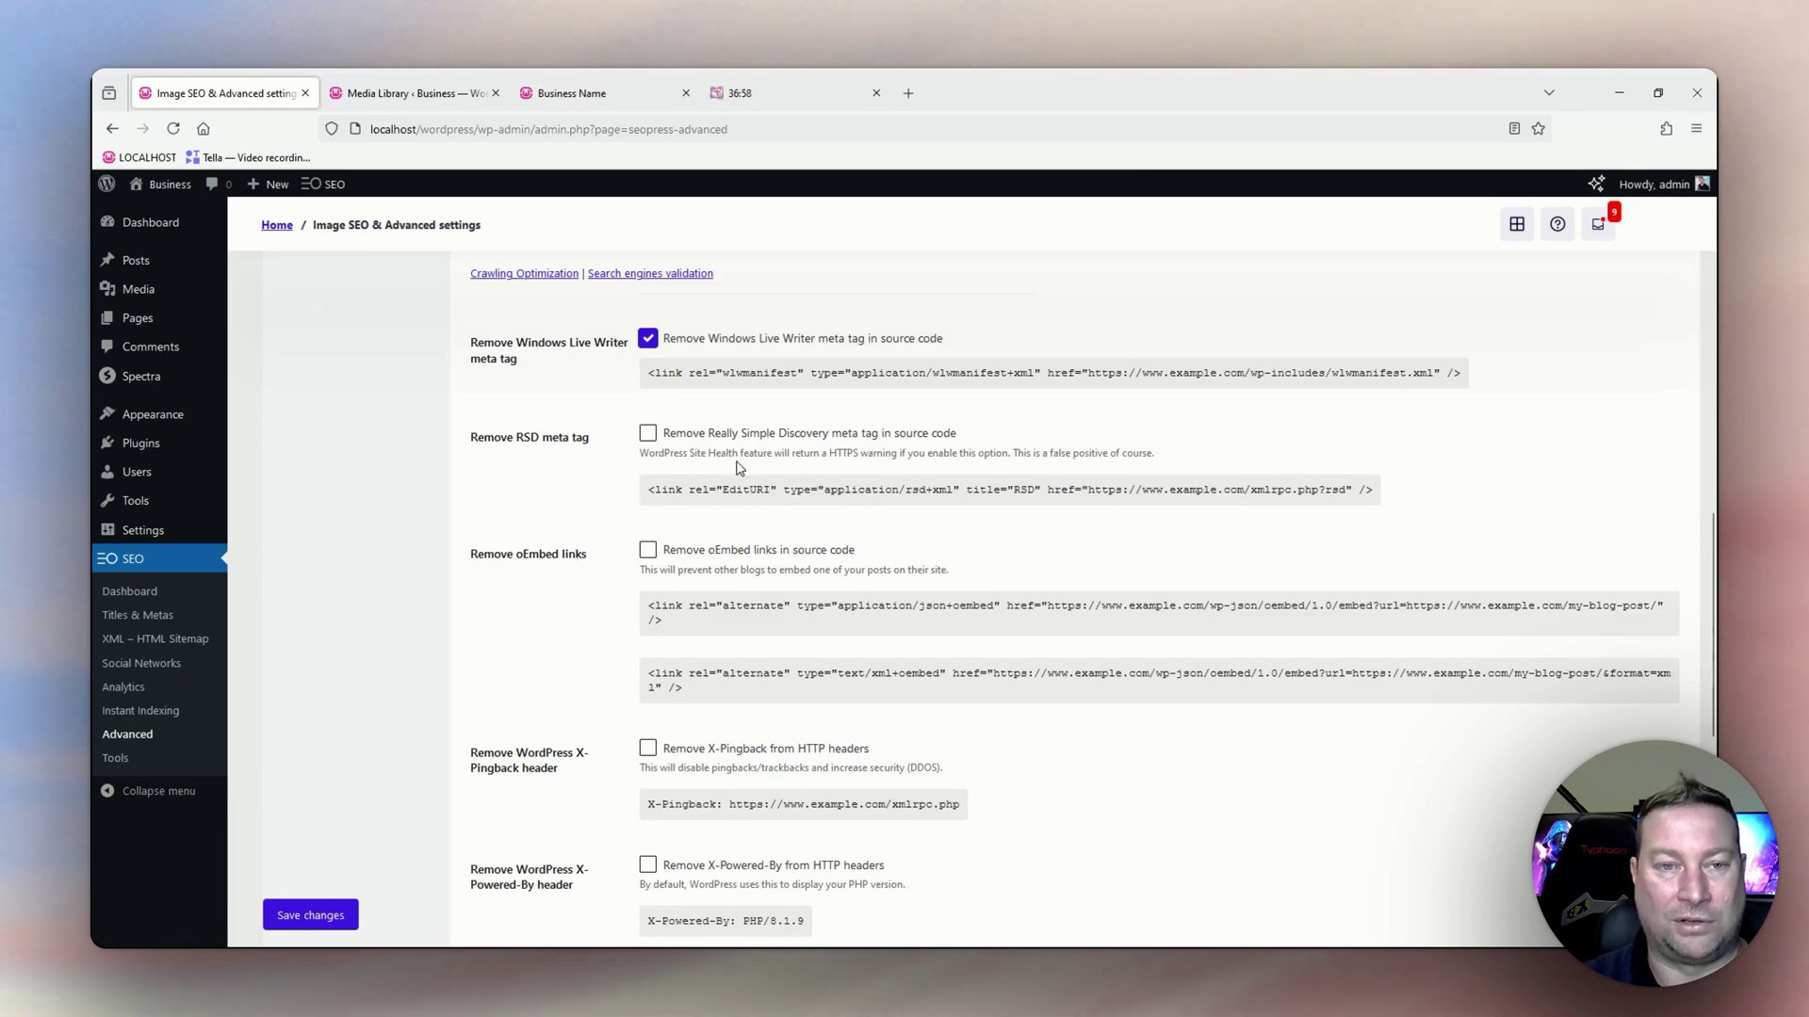
scroll(754, 435, "down", 1)
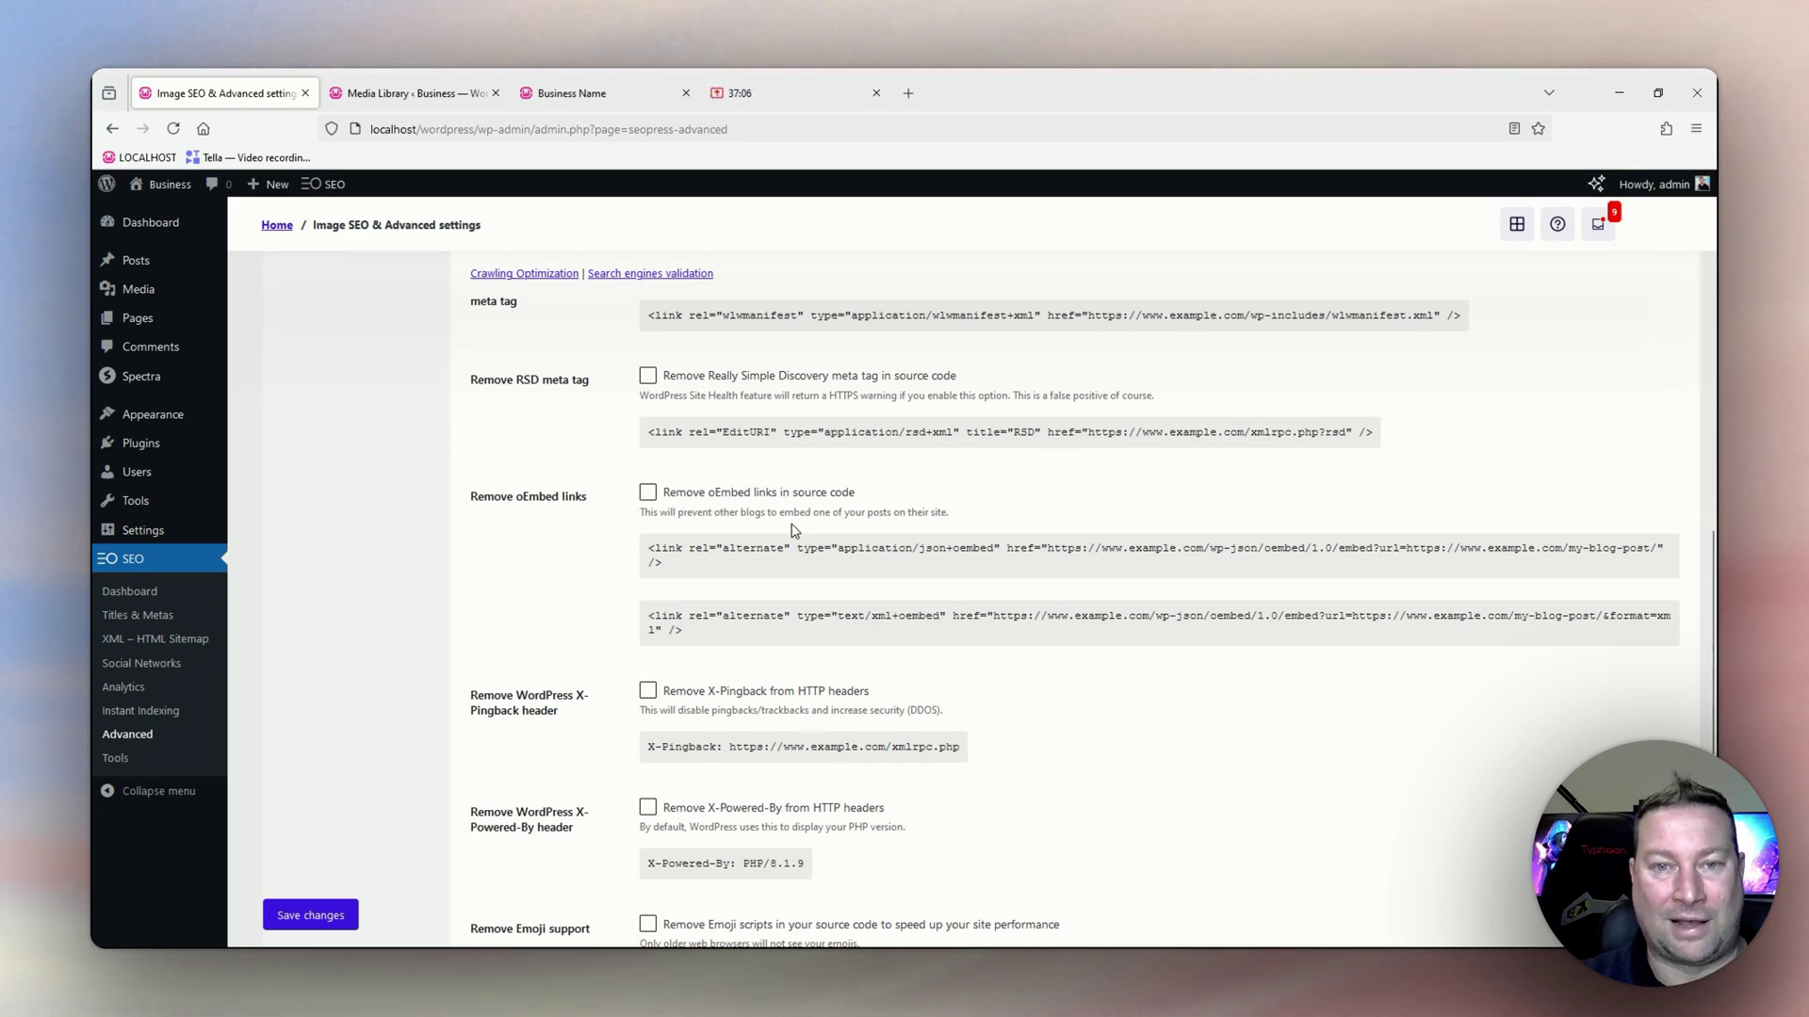
Tick removal of oEmbed links, X-Pingback header, X-Powered-By header and emoji scripts.
scroll(899, 528, "down", 1)
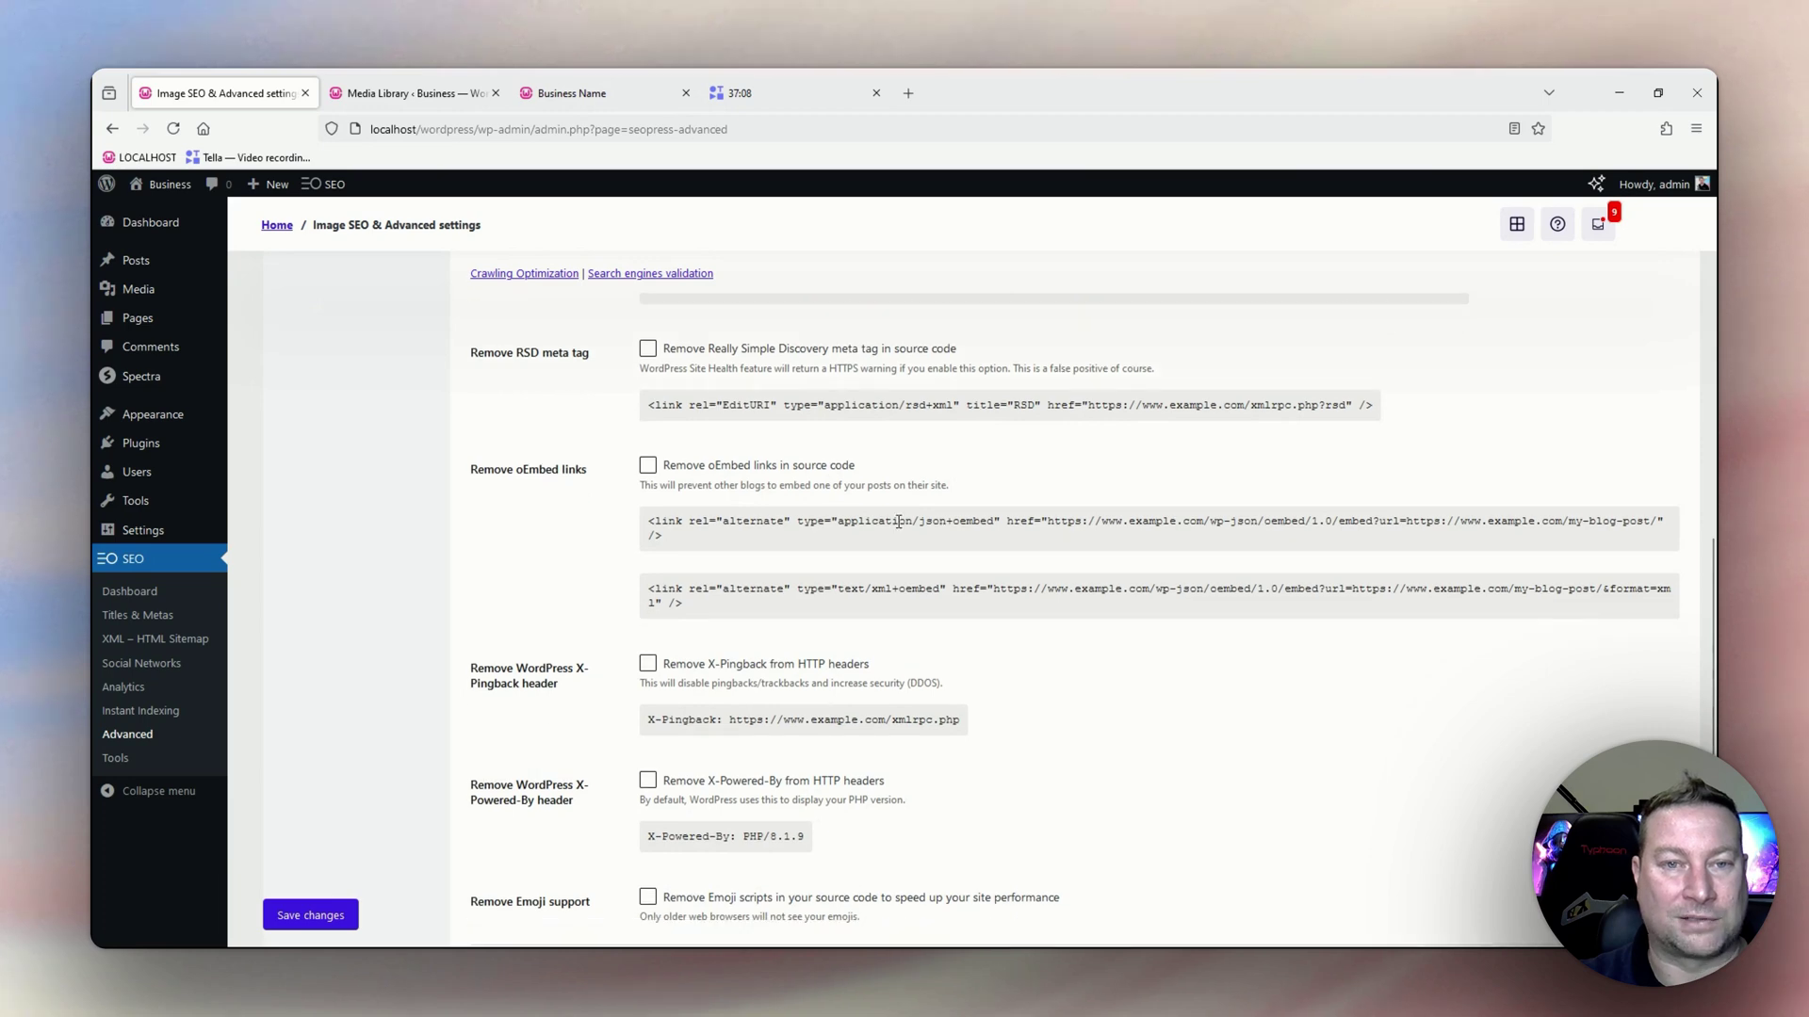
left_click(648, 435)
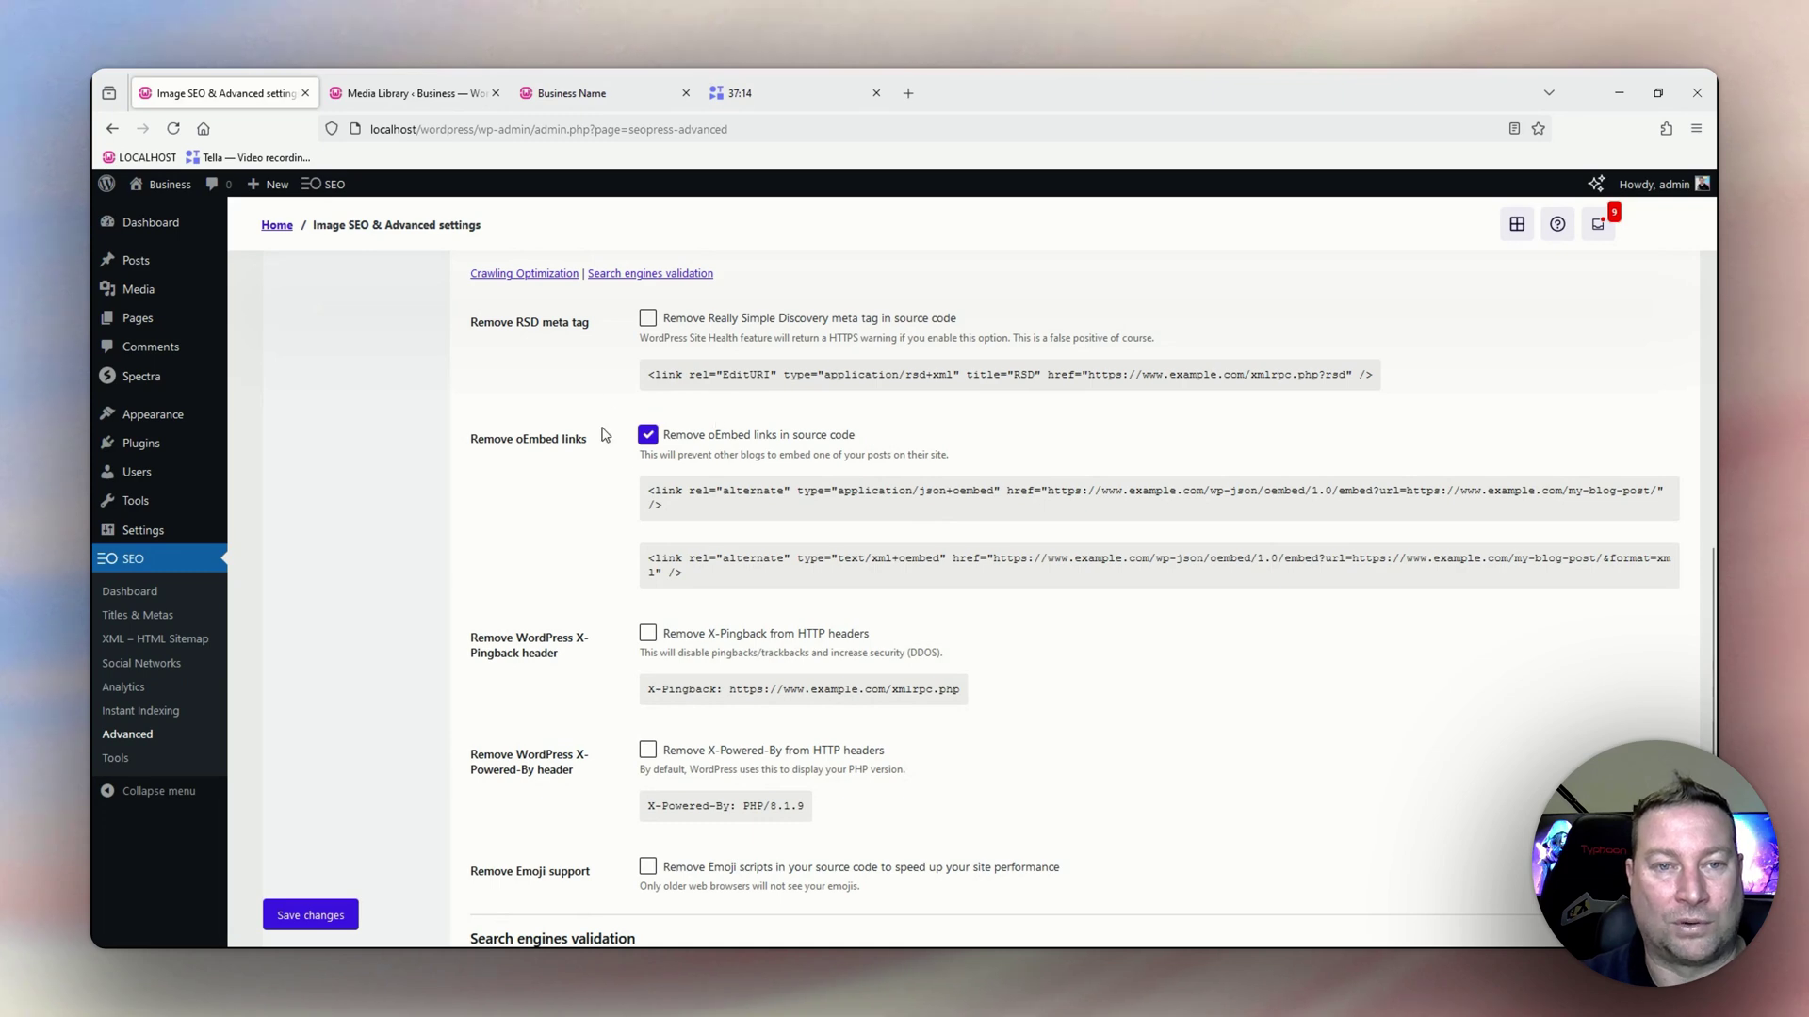
scroll(744, 576, "down", 2)
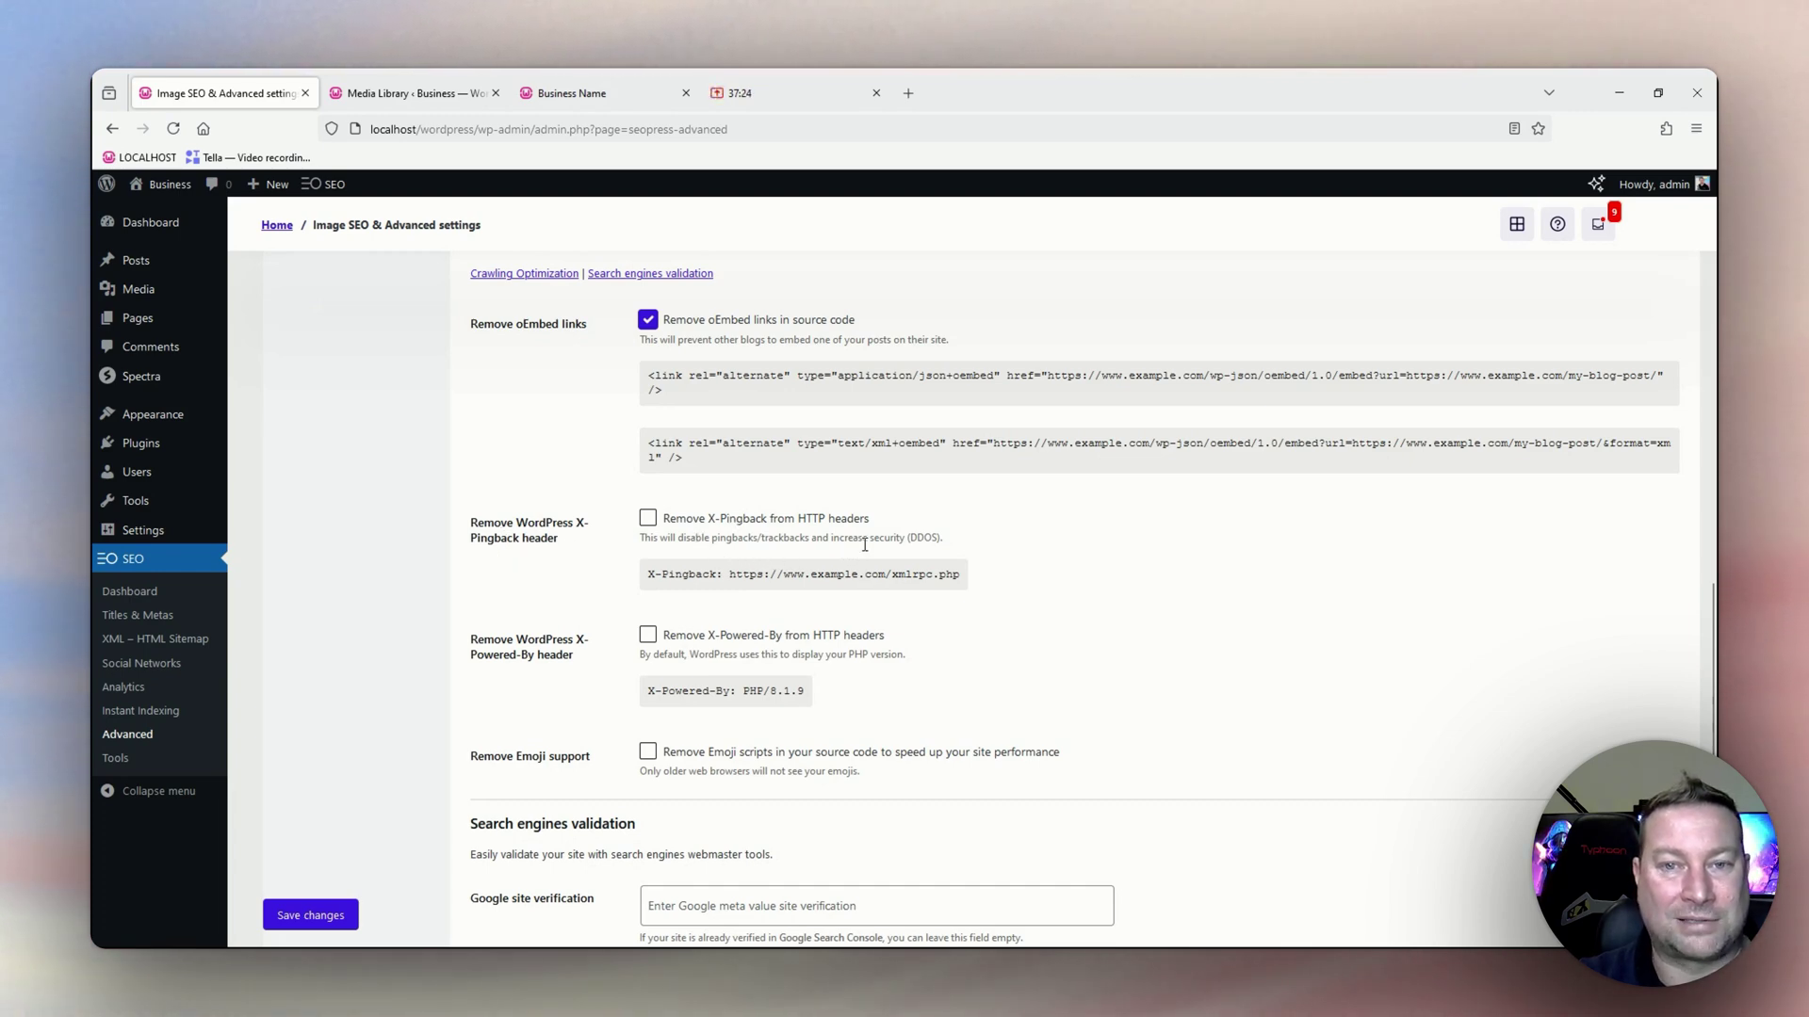
left_click(648, 519)
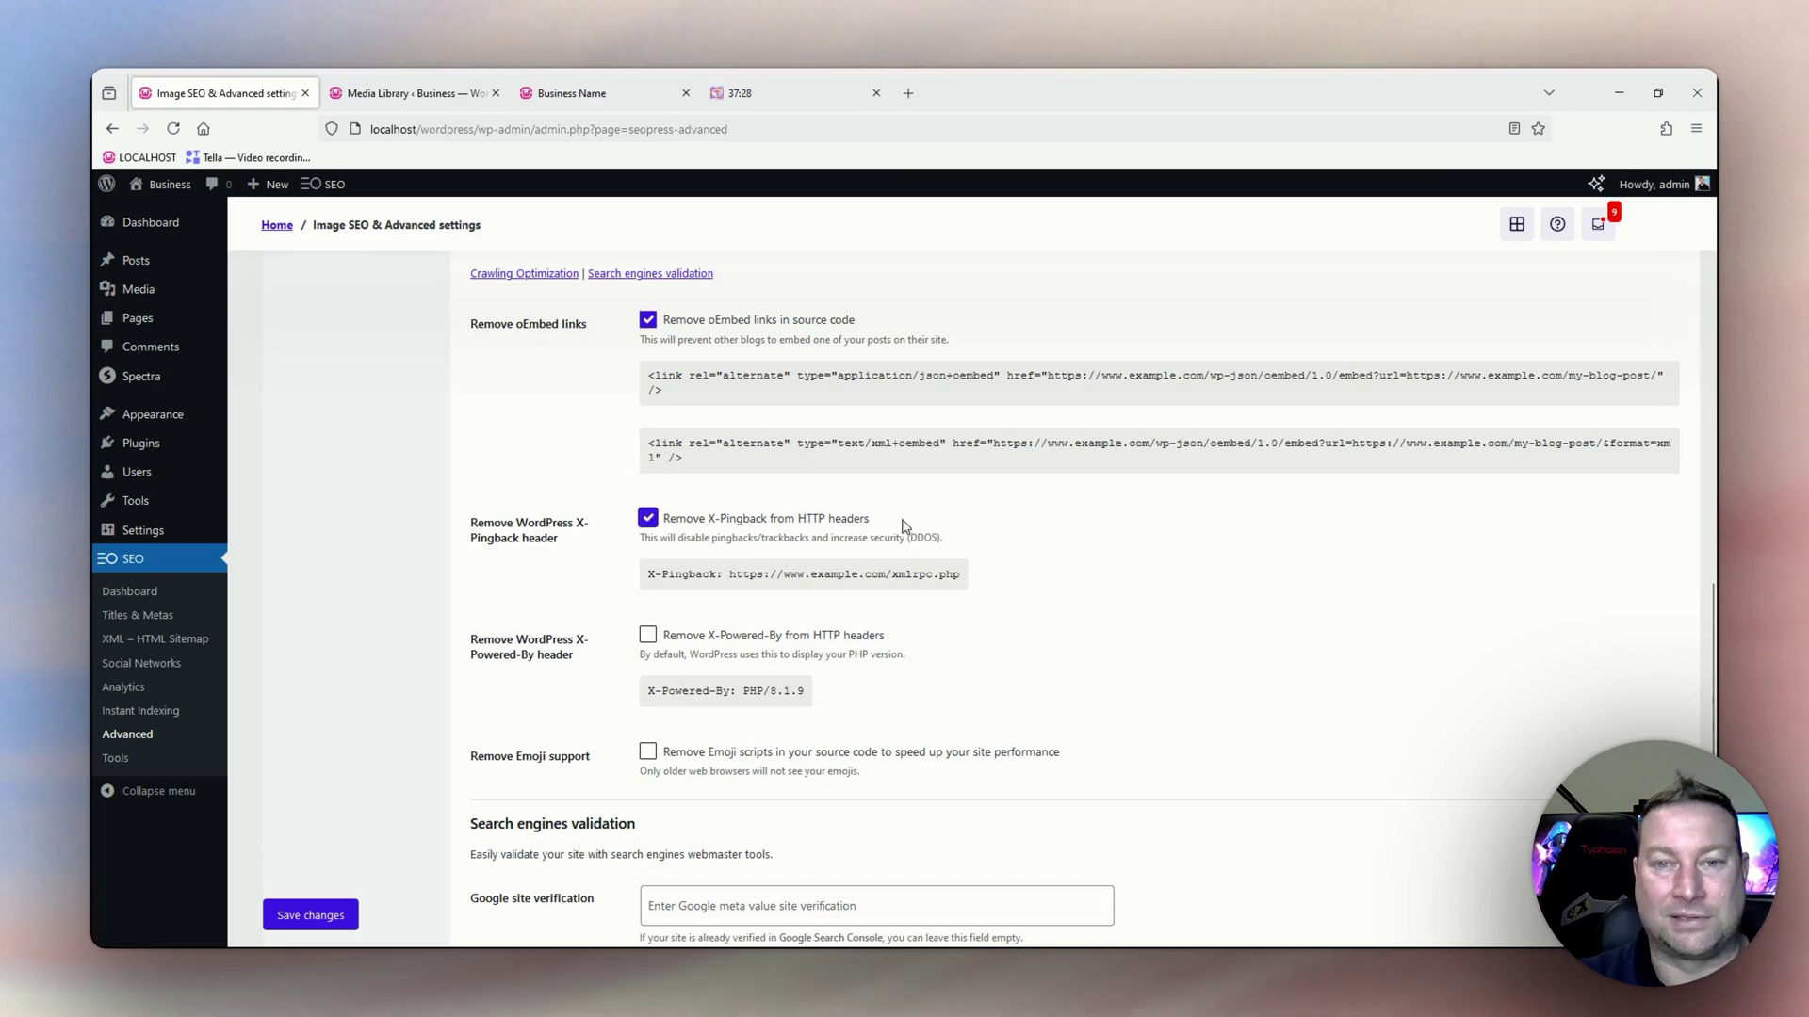
scroll(952, 632, "down", 1)
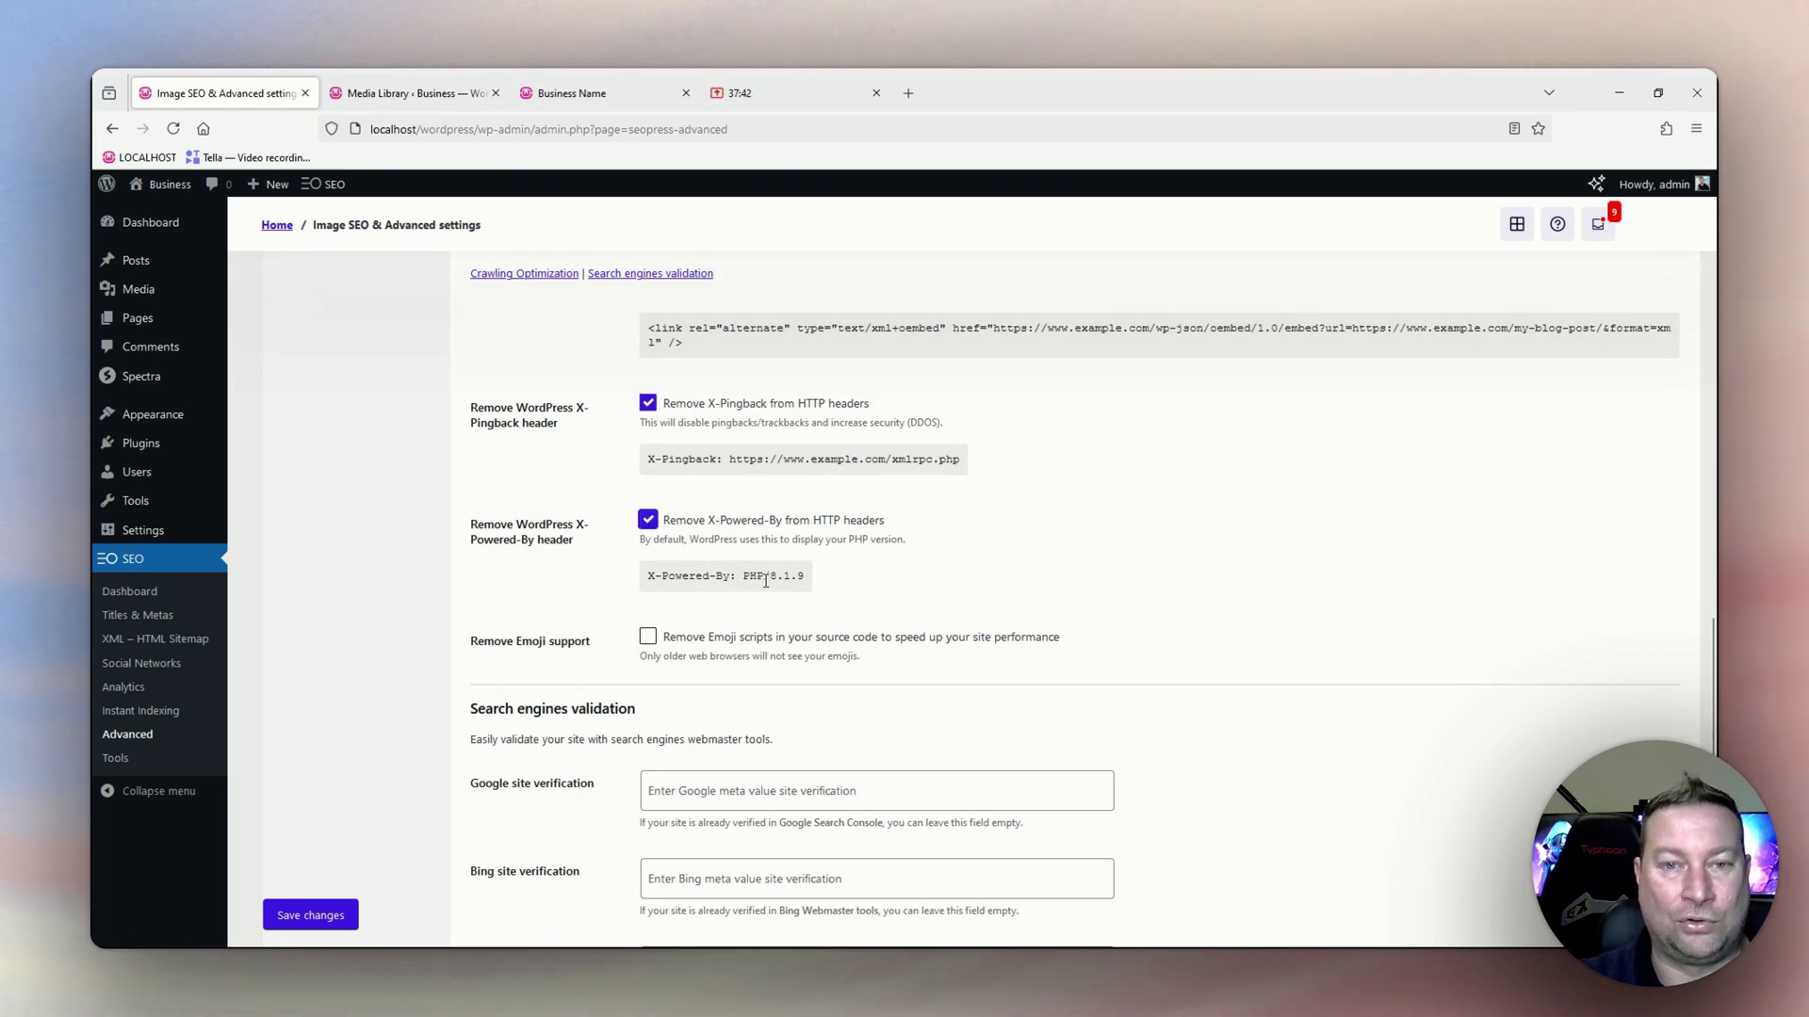
scroll(922, 584, "down", 1)
scroll(943, 556, "down", 2)
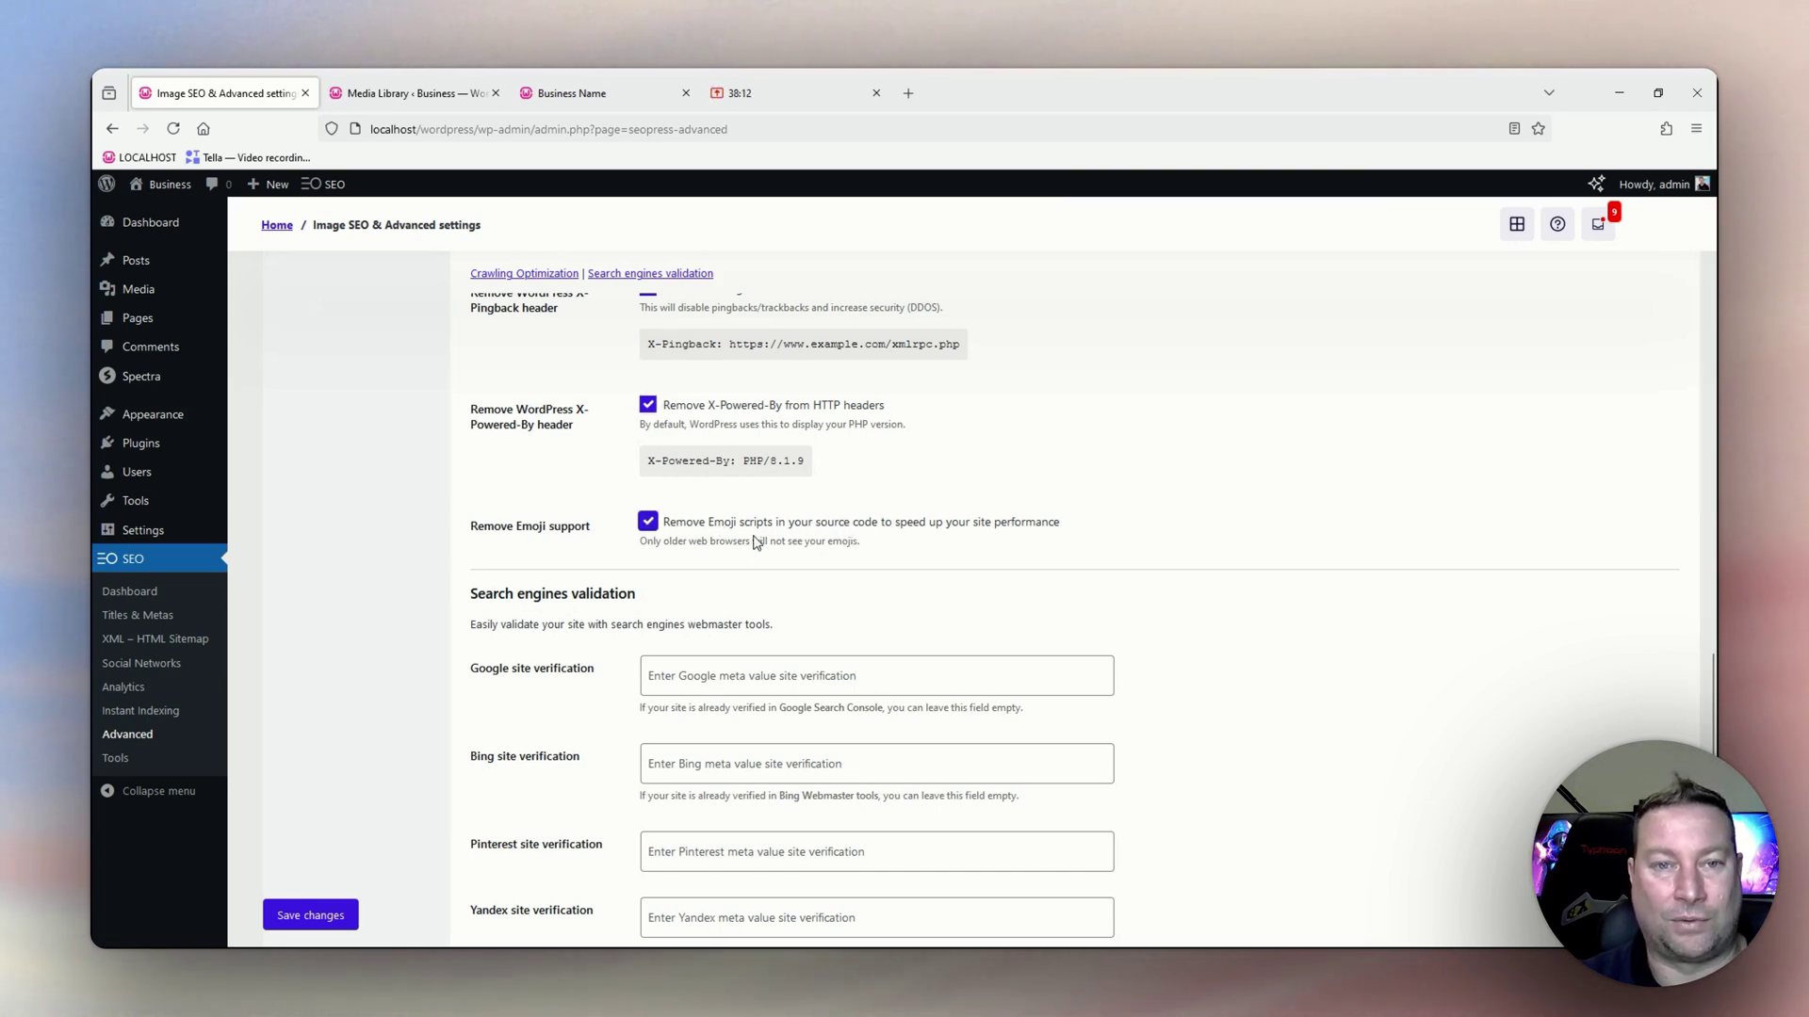
scroll(783, 490, "down", 2)
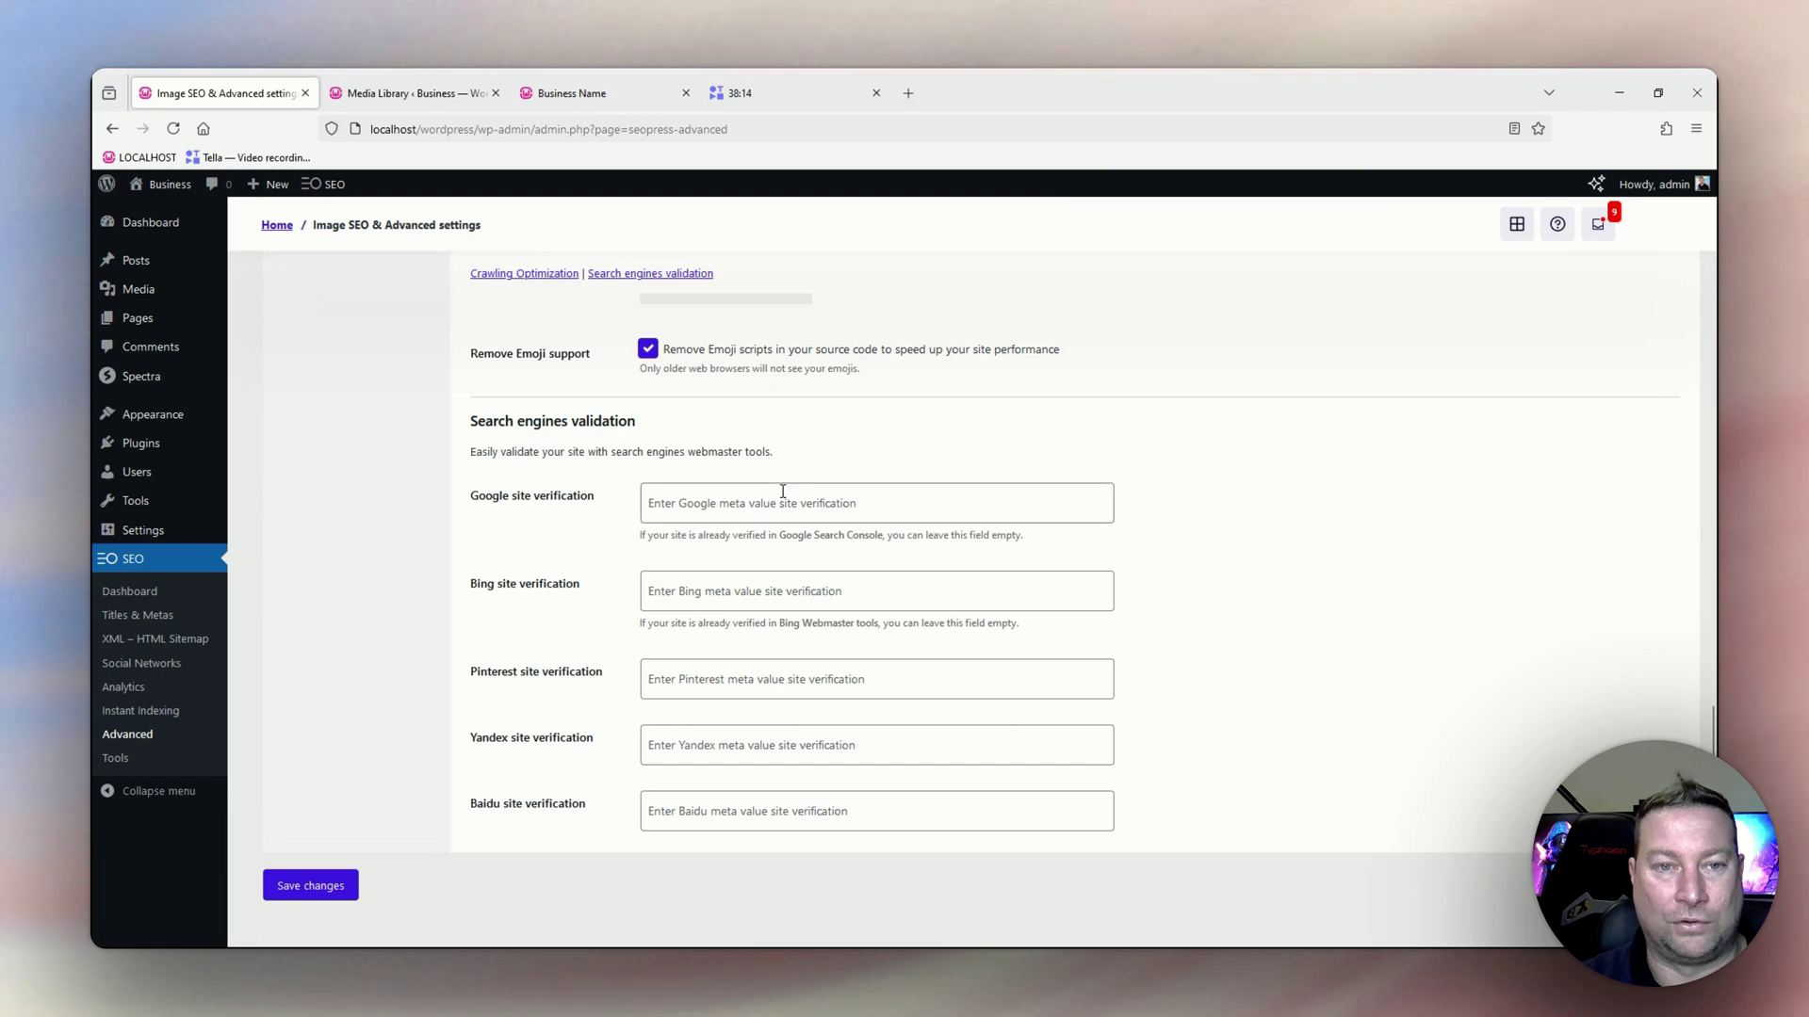
Leave the Google and other search engine verification fields empty and save the Advanced settings.
scroll(783, 491, "down", 1)
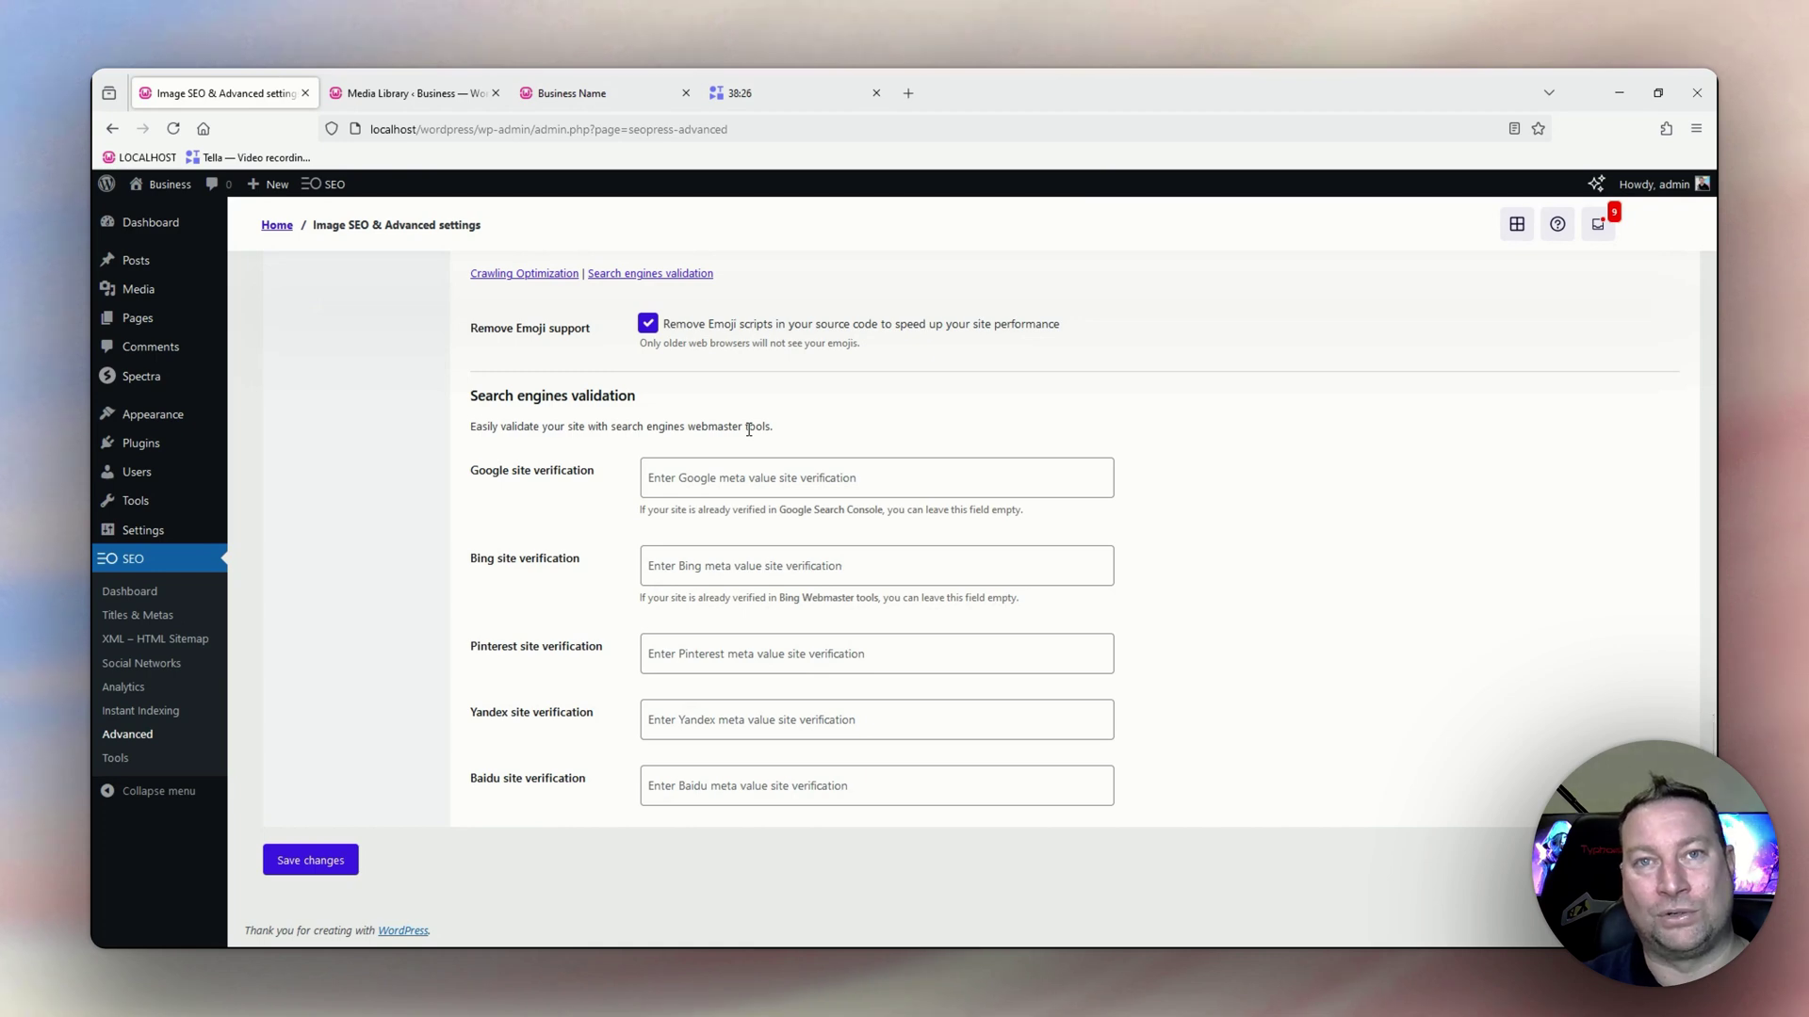
left_click(713, 479)
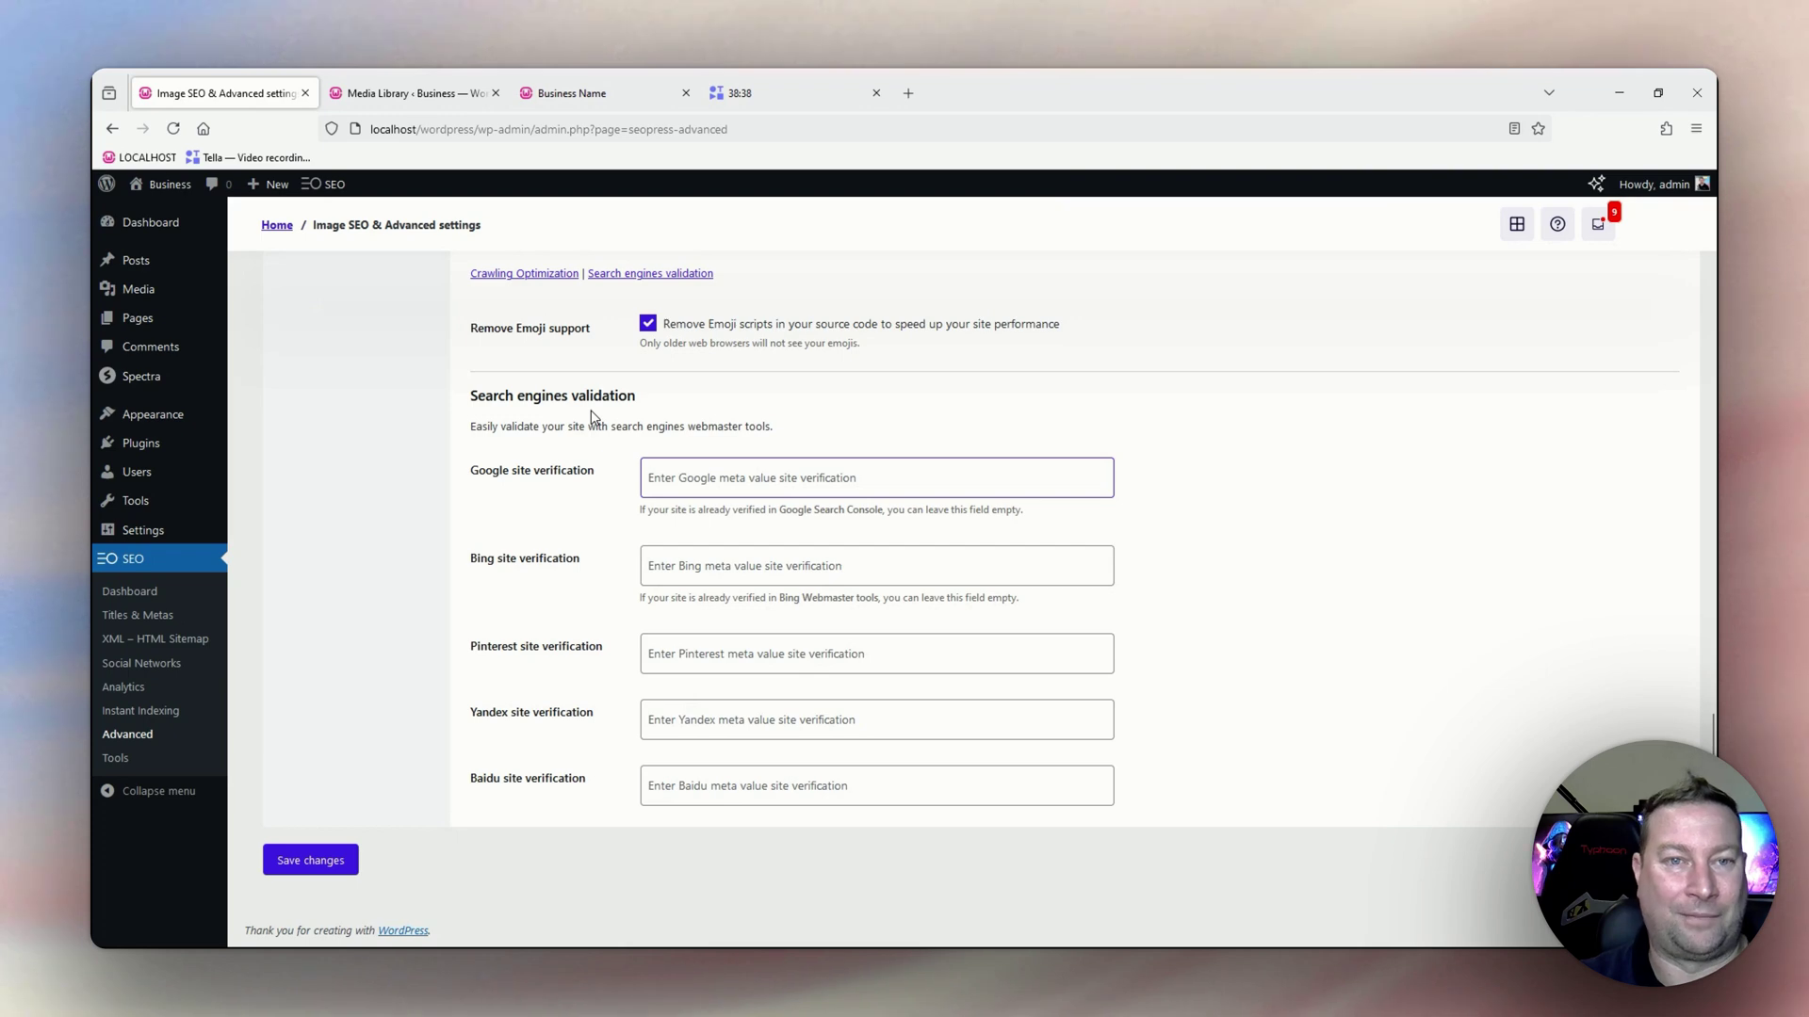
left_click(326, 875)
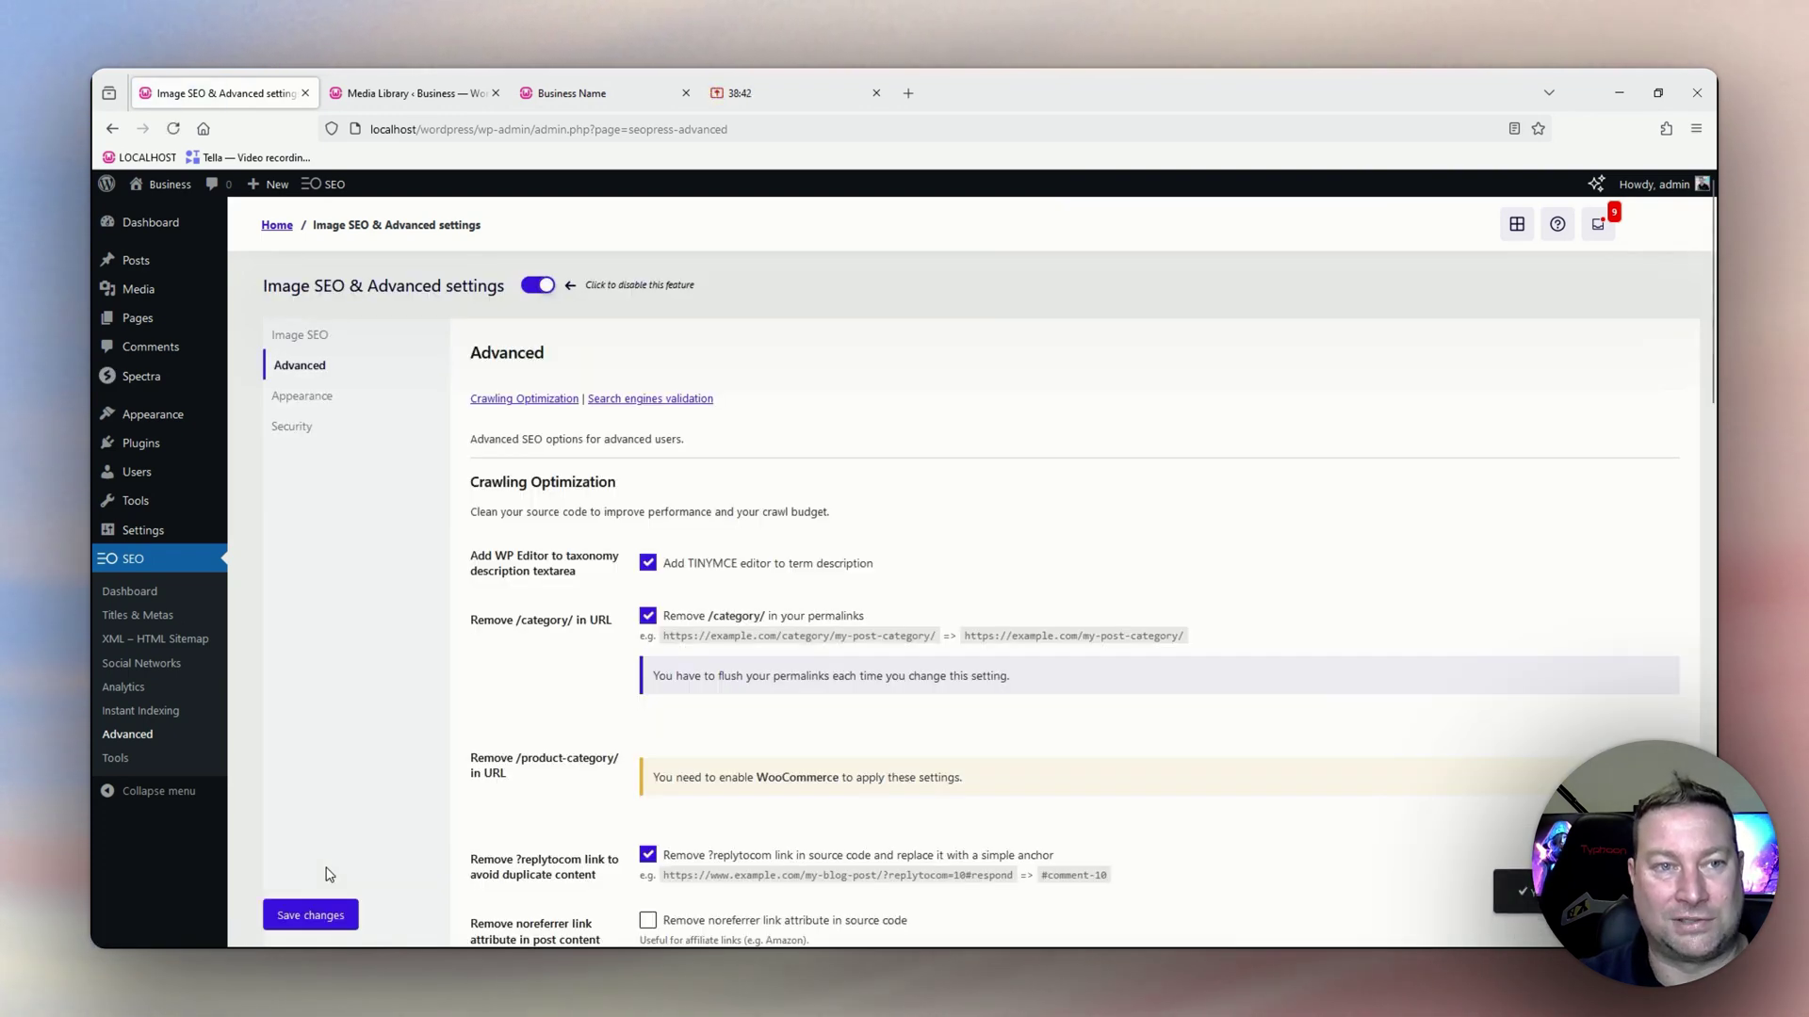
In the Appearance settings, set SEO to be removed from the admin bar in backend and frontend.
left_click(290, 404)
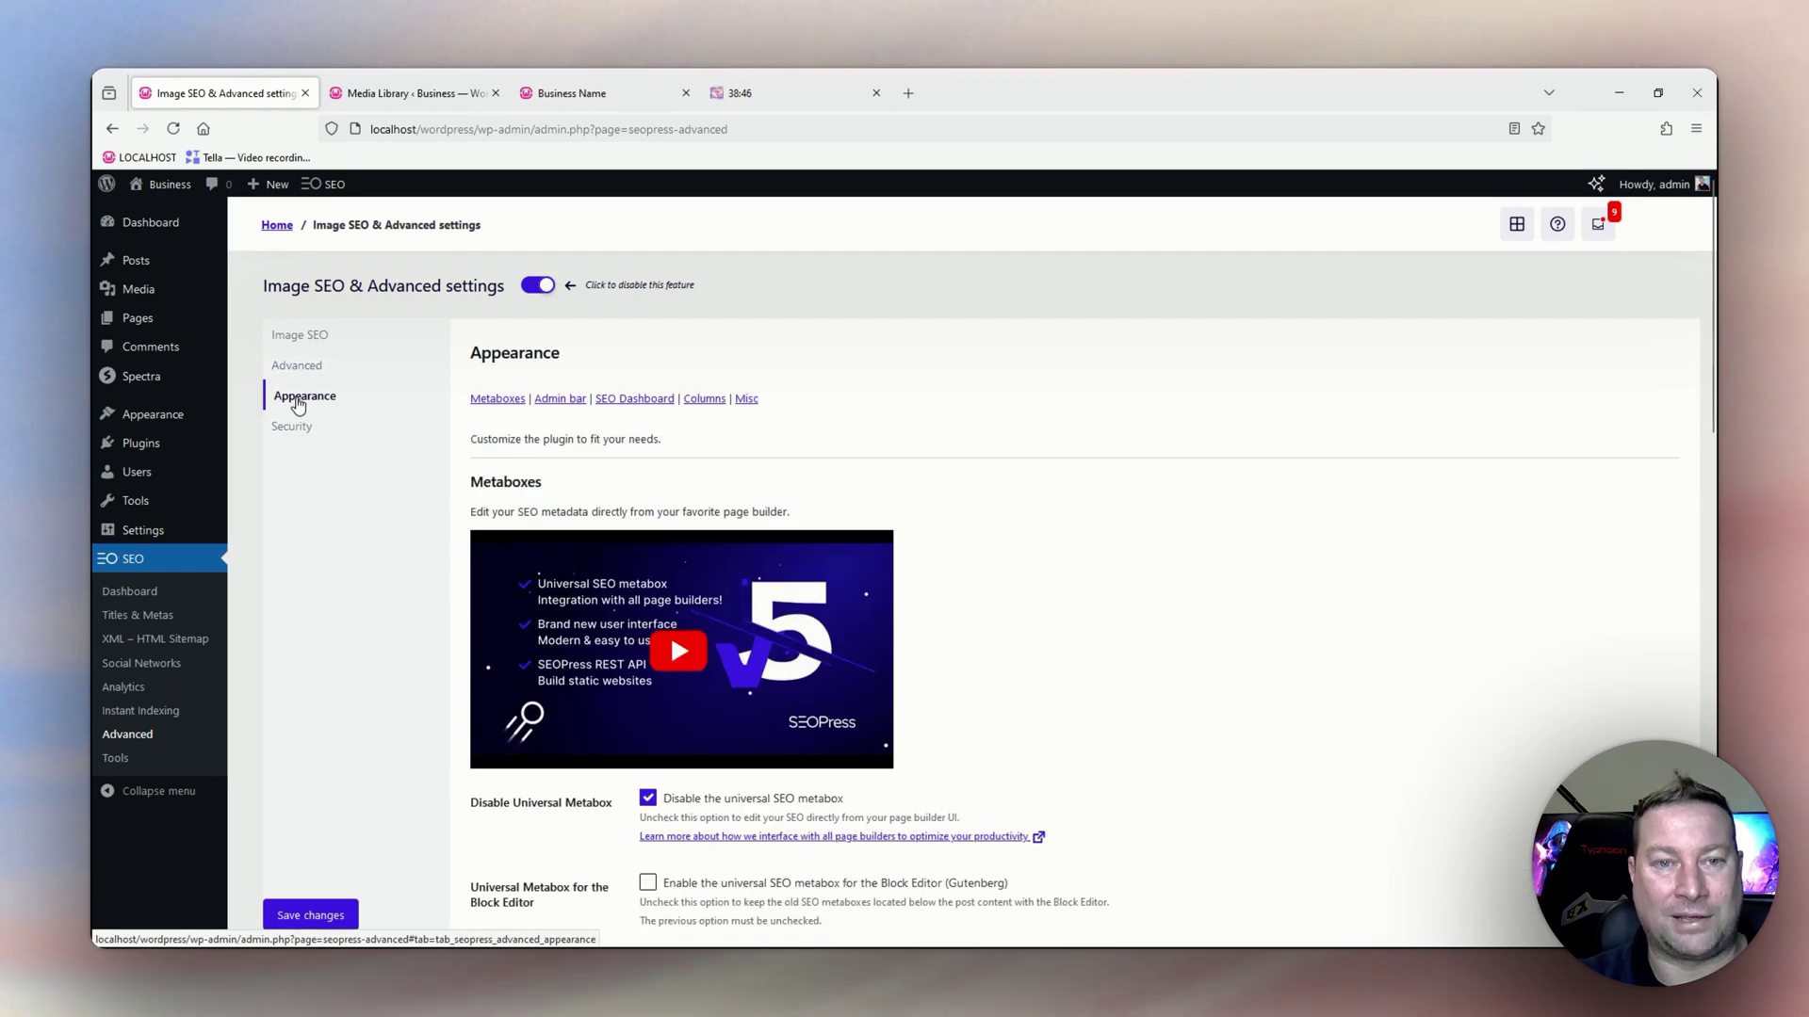
scroll(638, 464, "down", 3)
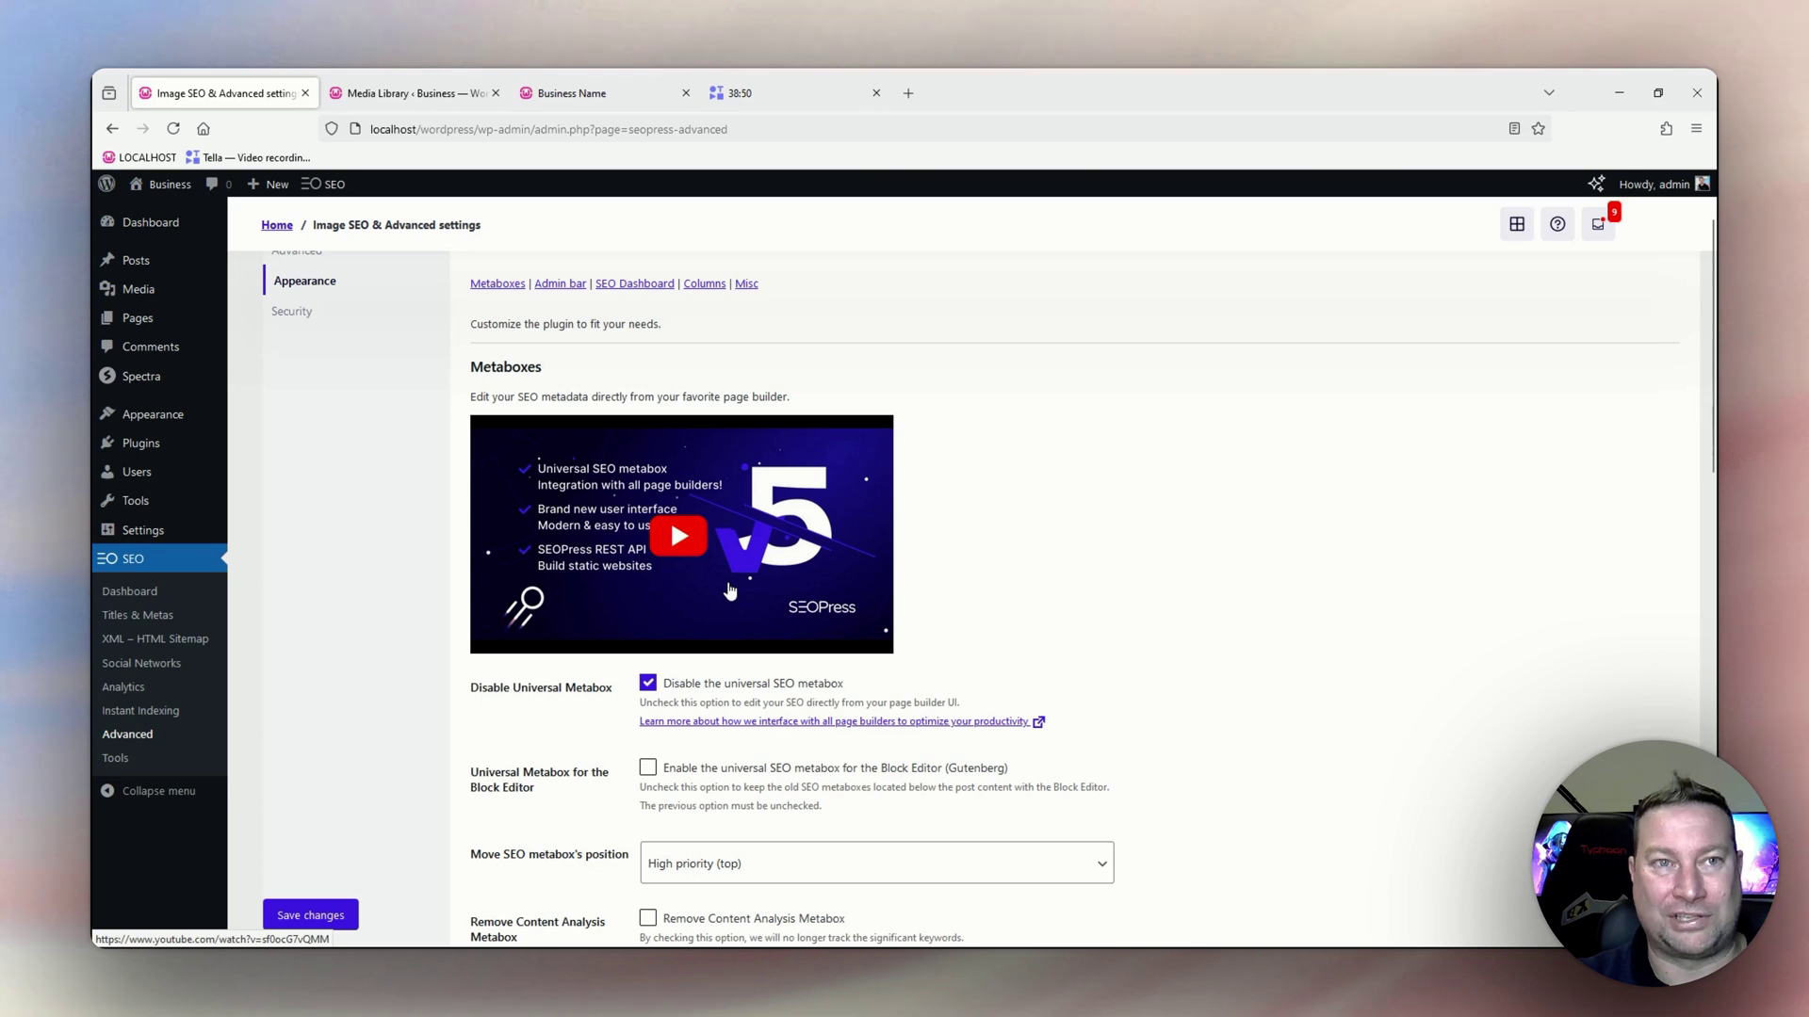
scroll(727, 570, "down", 2)
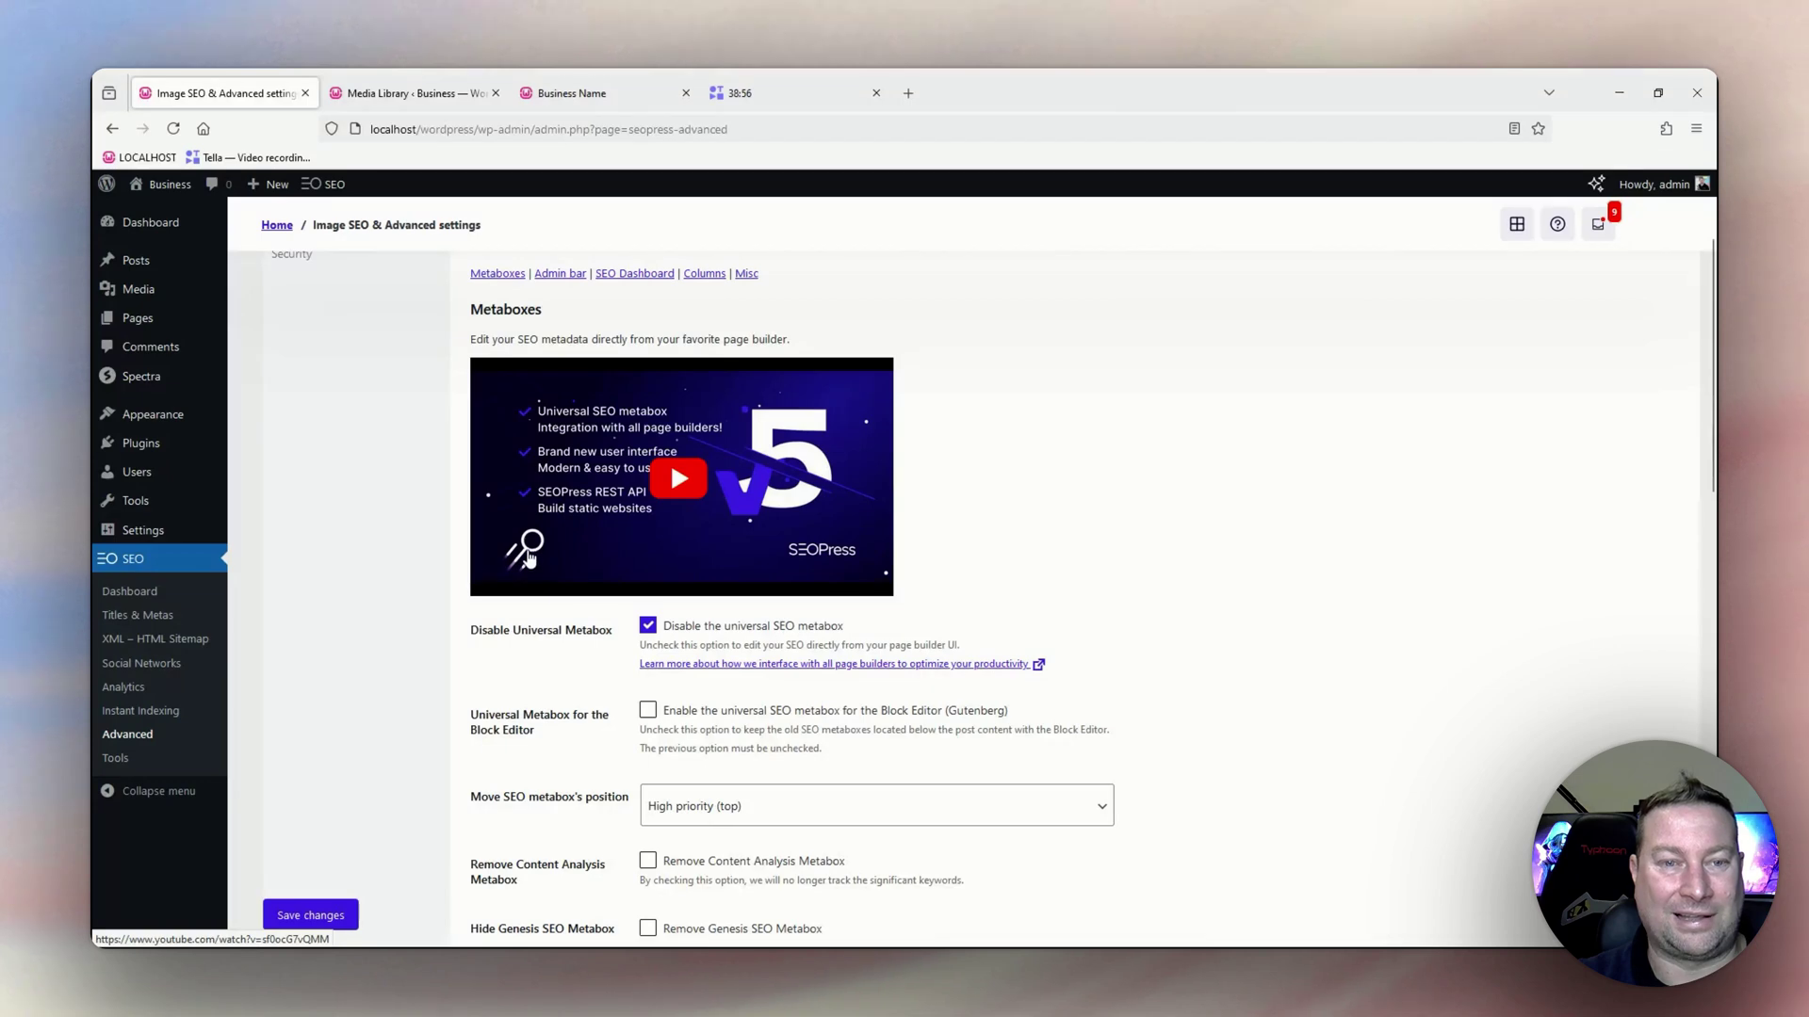
scroll(629, 595, "down", 2)
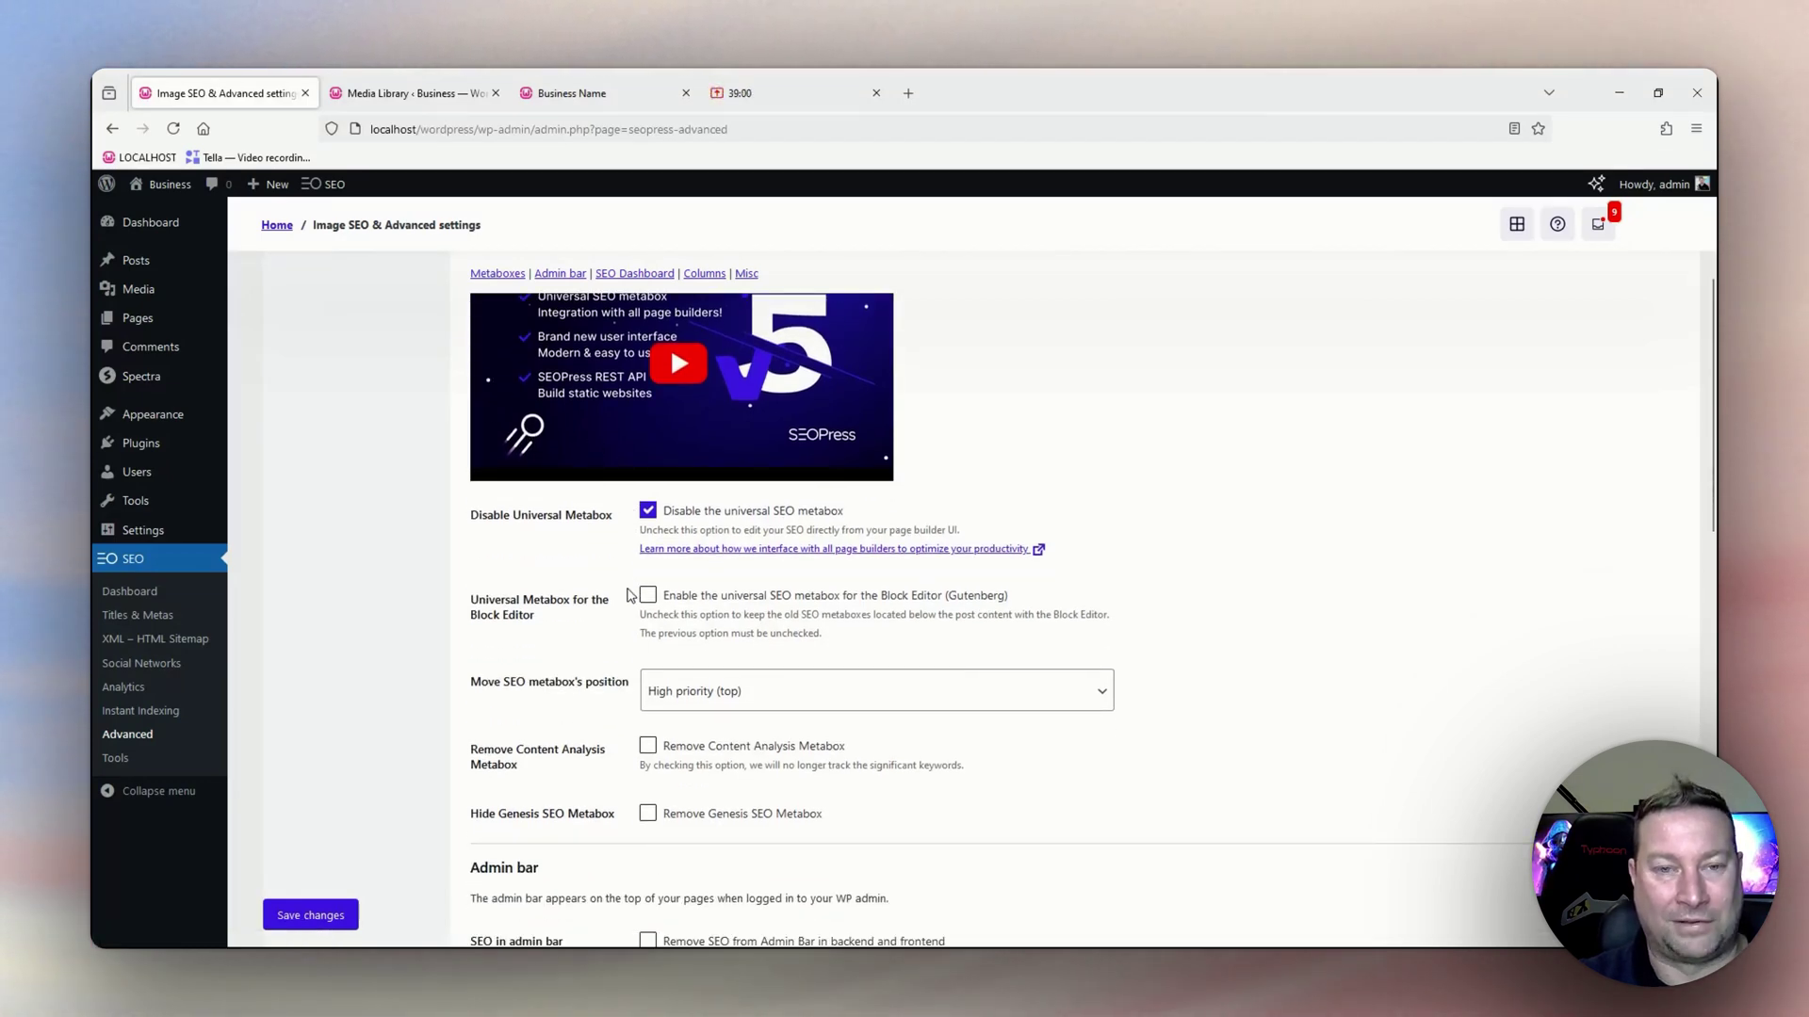
scroll(768, 642, "down", 2)
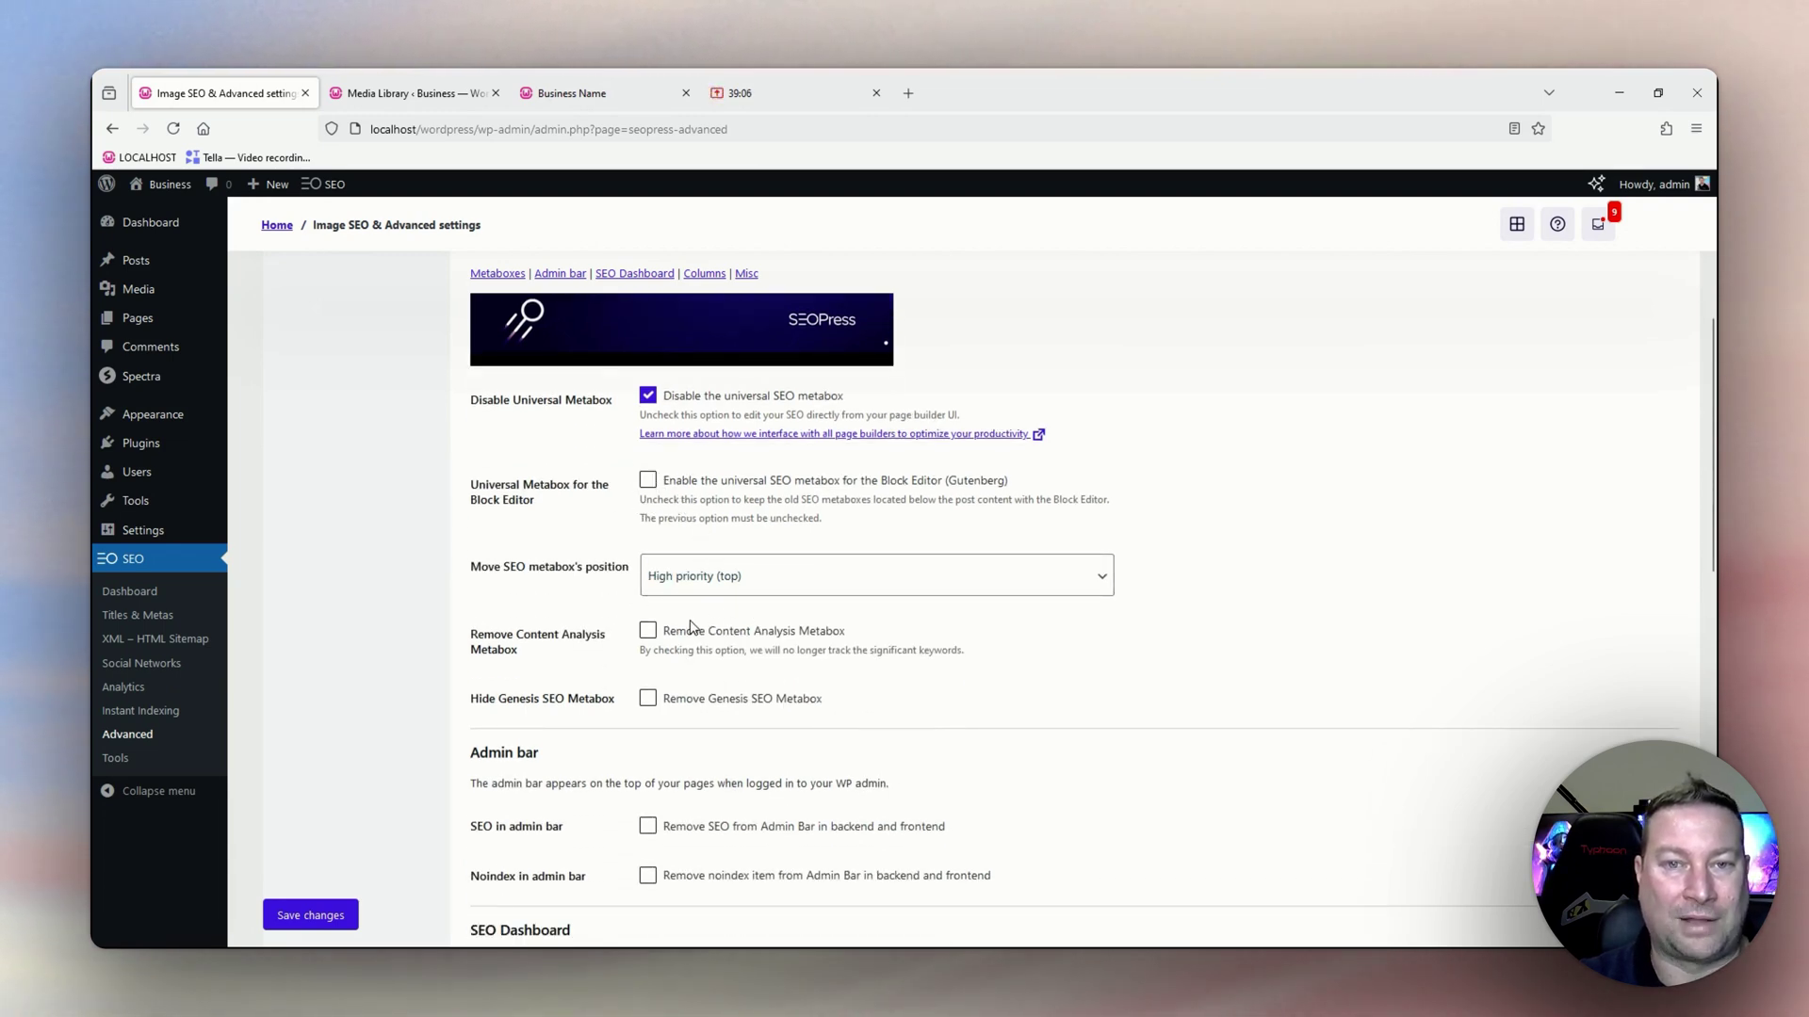
scroll(701, 646, "down", 1)
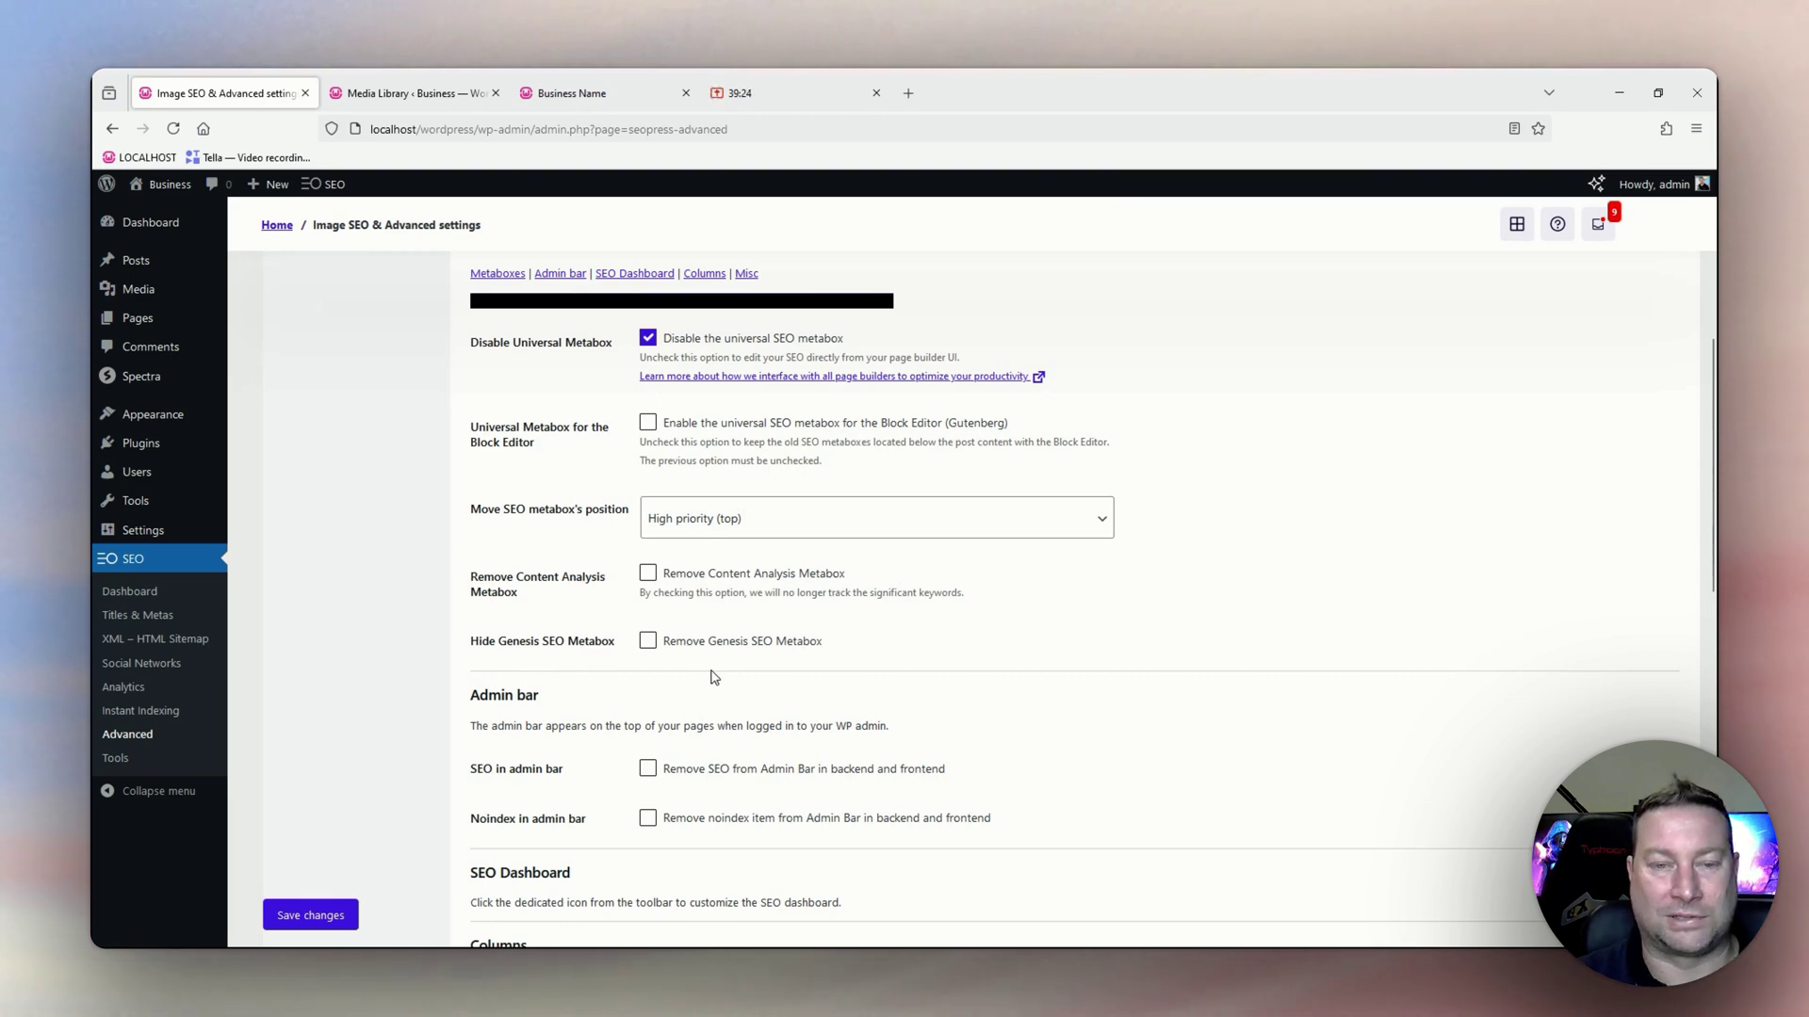
scroll(713, 677, "down", 3)
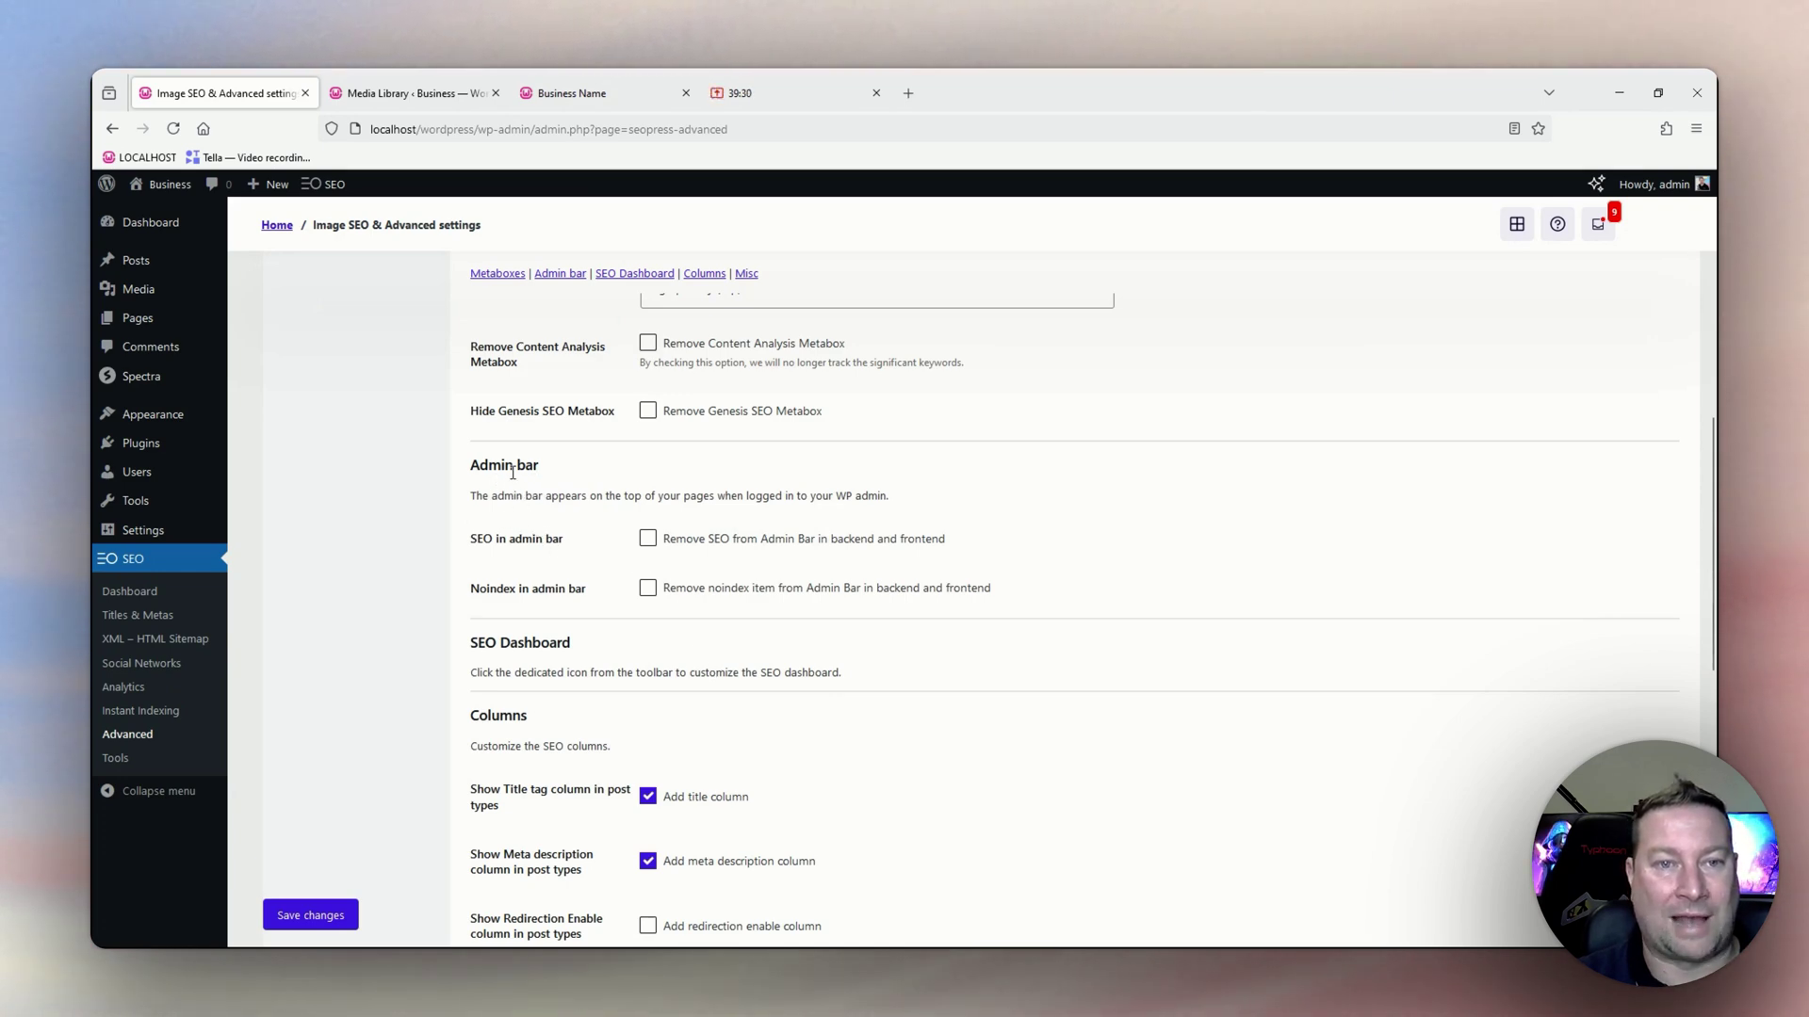
mouse_move(335, 191)
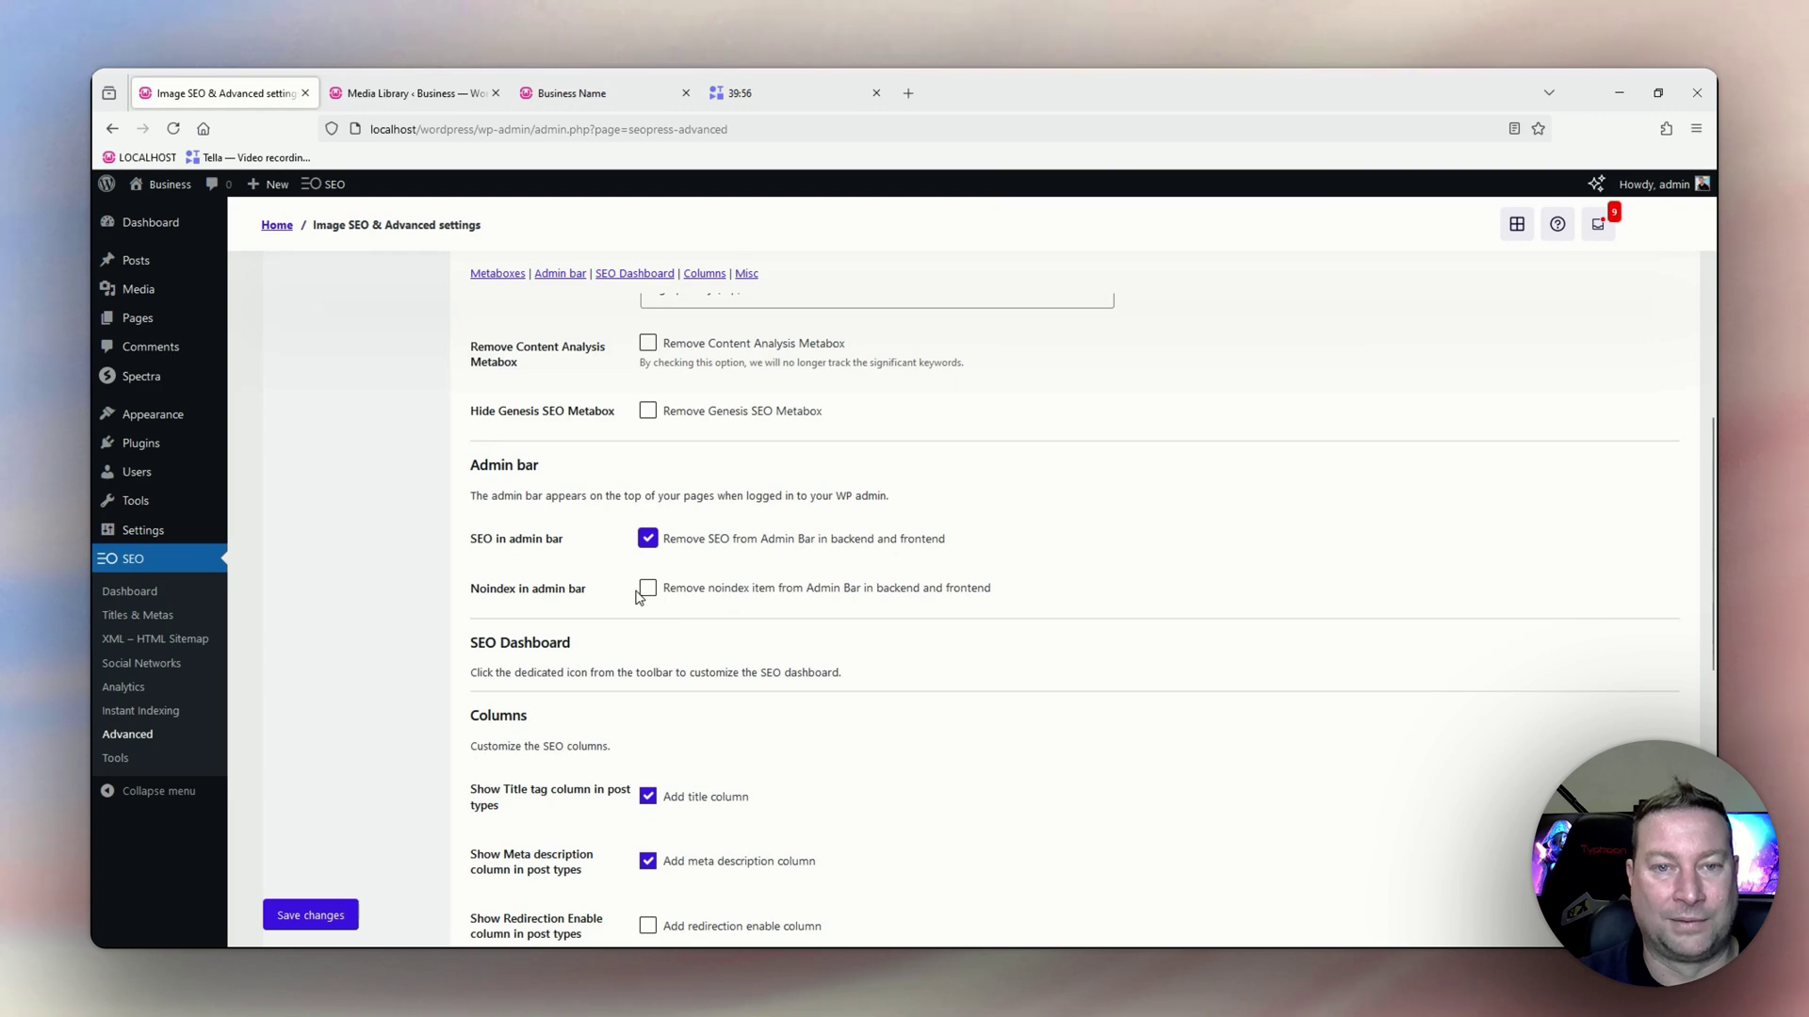
Review the Columns options with noindex, nofollow and content analysis score columns enabled.
scroll(637, 593, "down", 3)
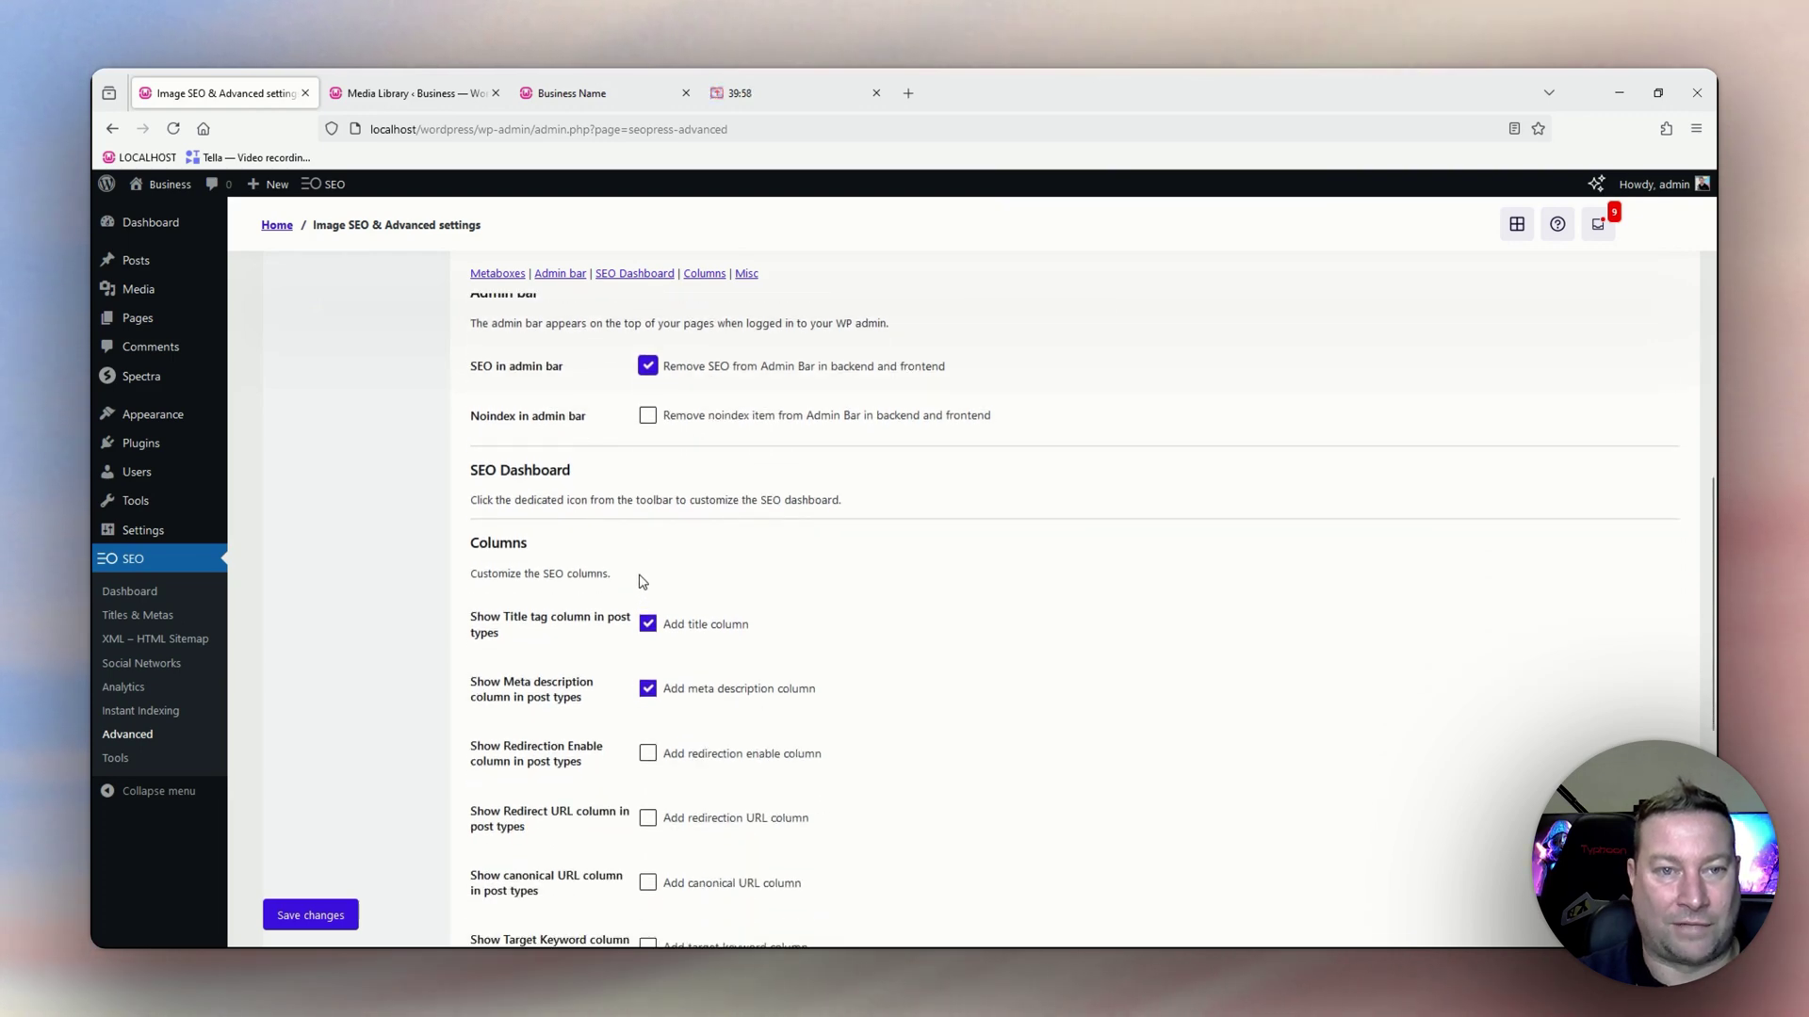
scroll(594, 566, "down", 3)
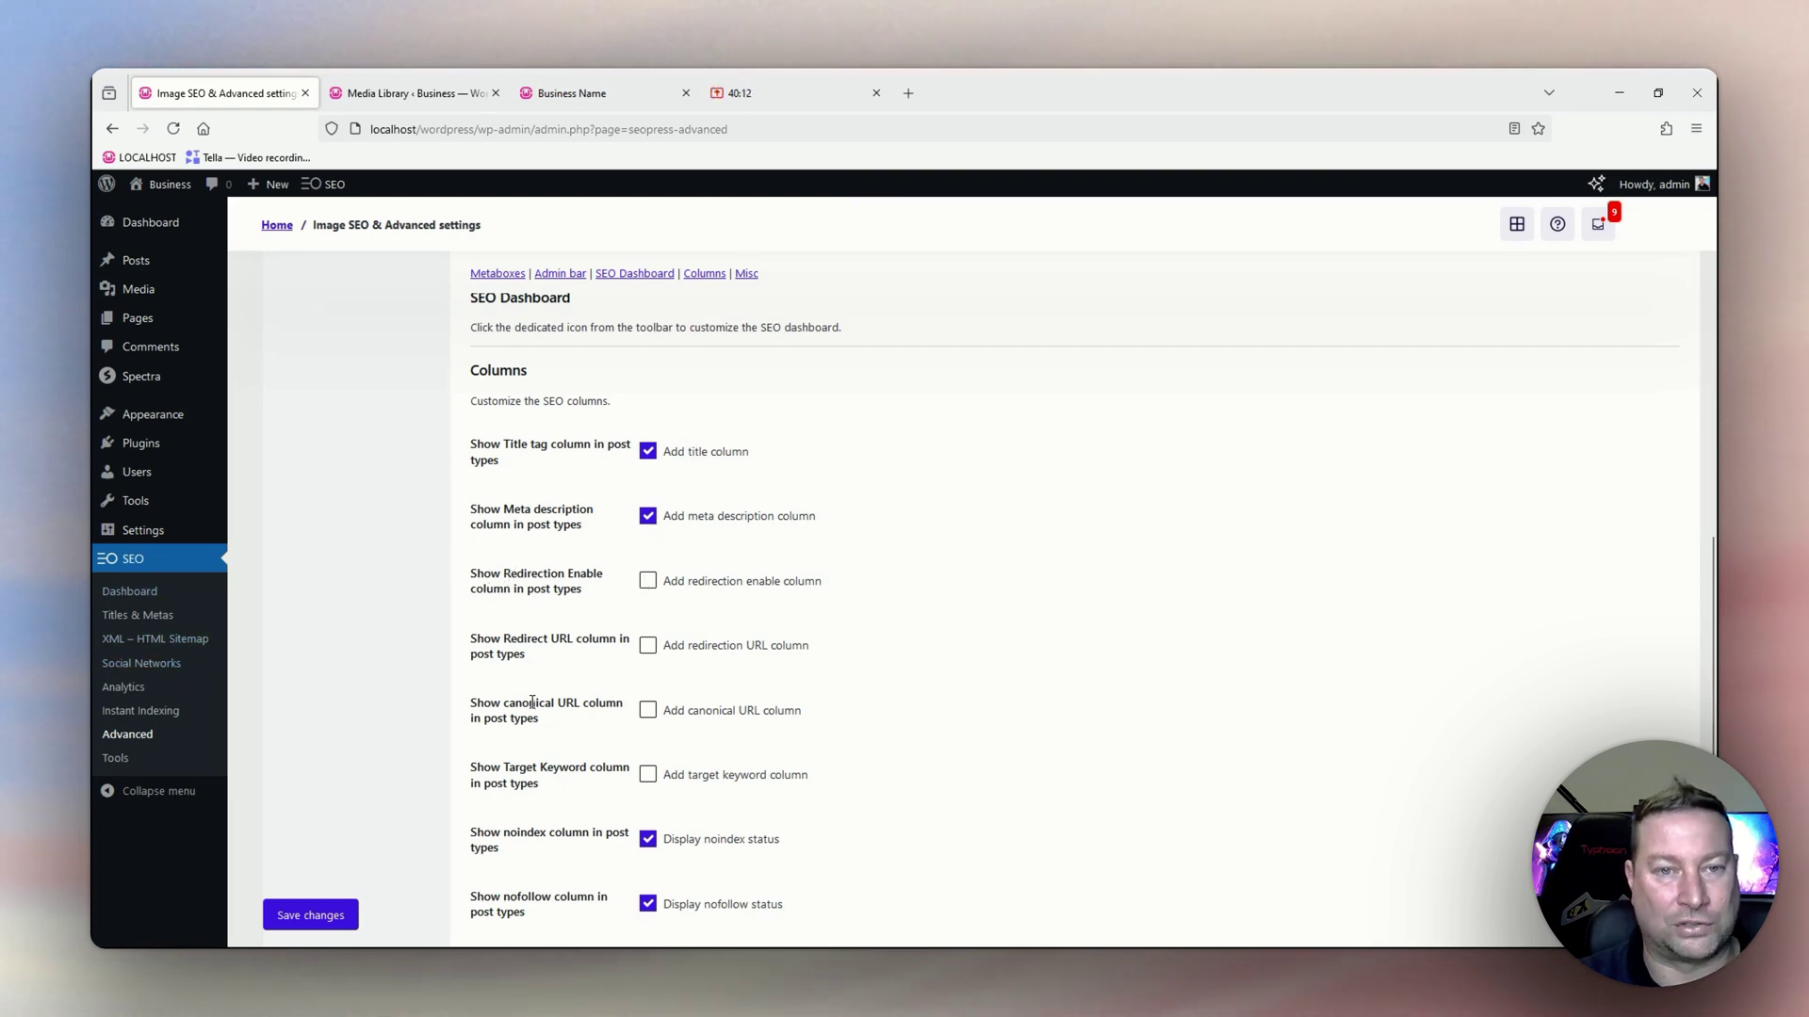
scroll(537, 641, "down", 1)
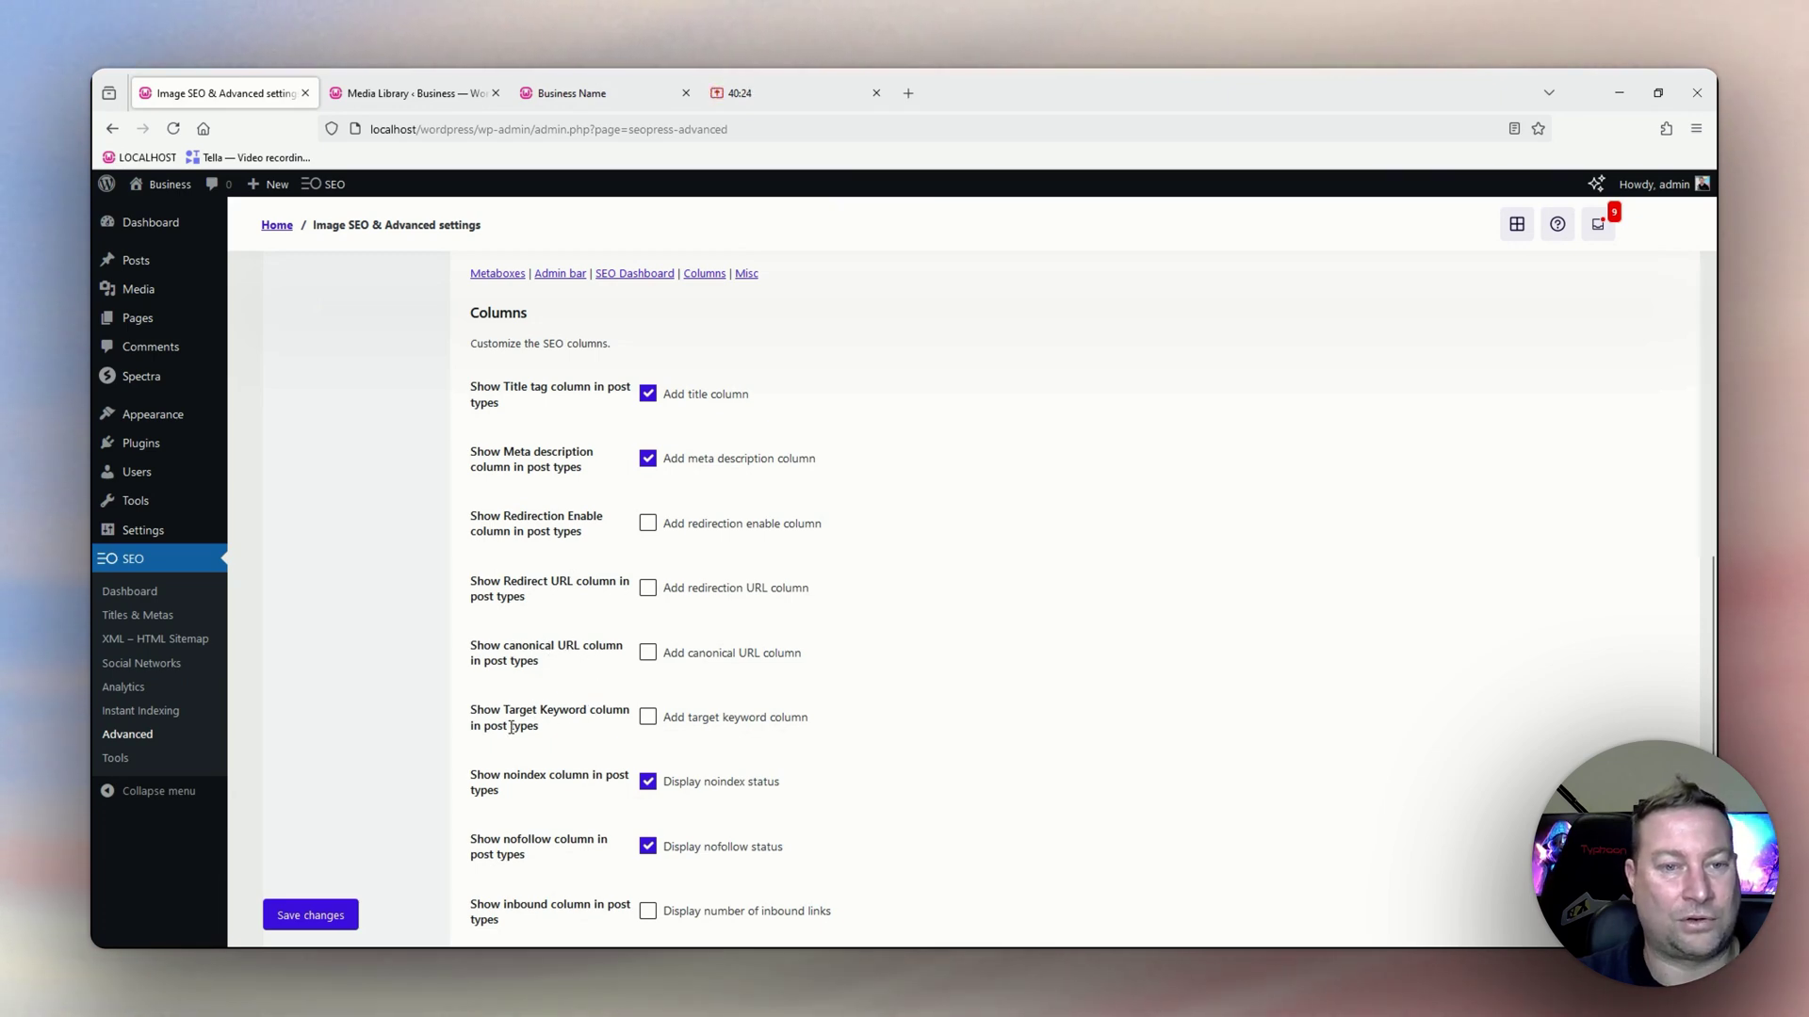
scroll(510, 727, "down", 2)
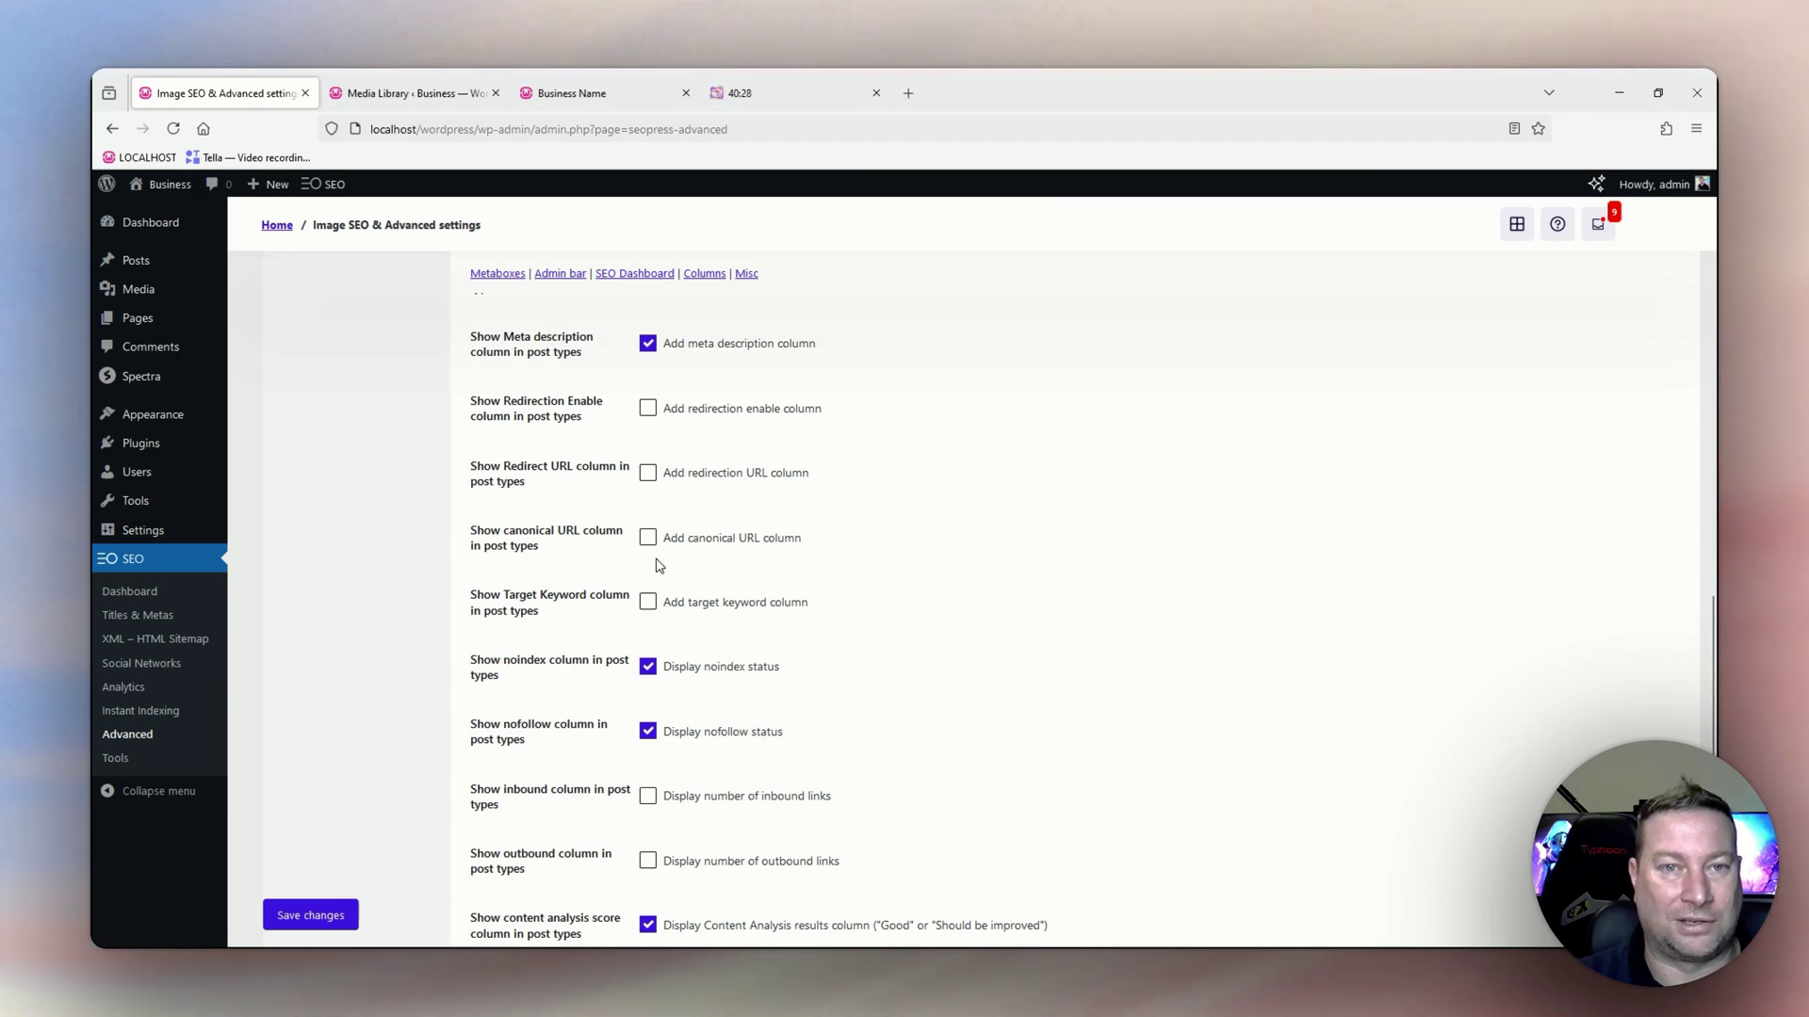
scroll(659, 565, "up", 2)
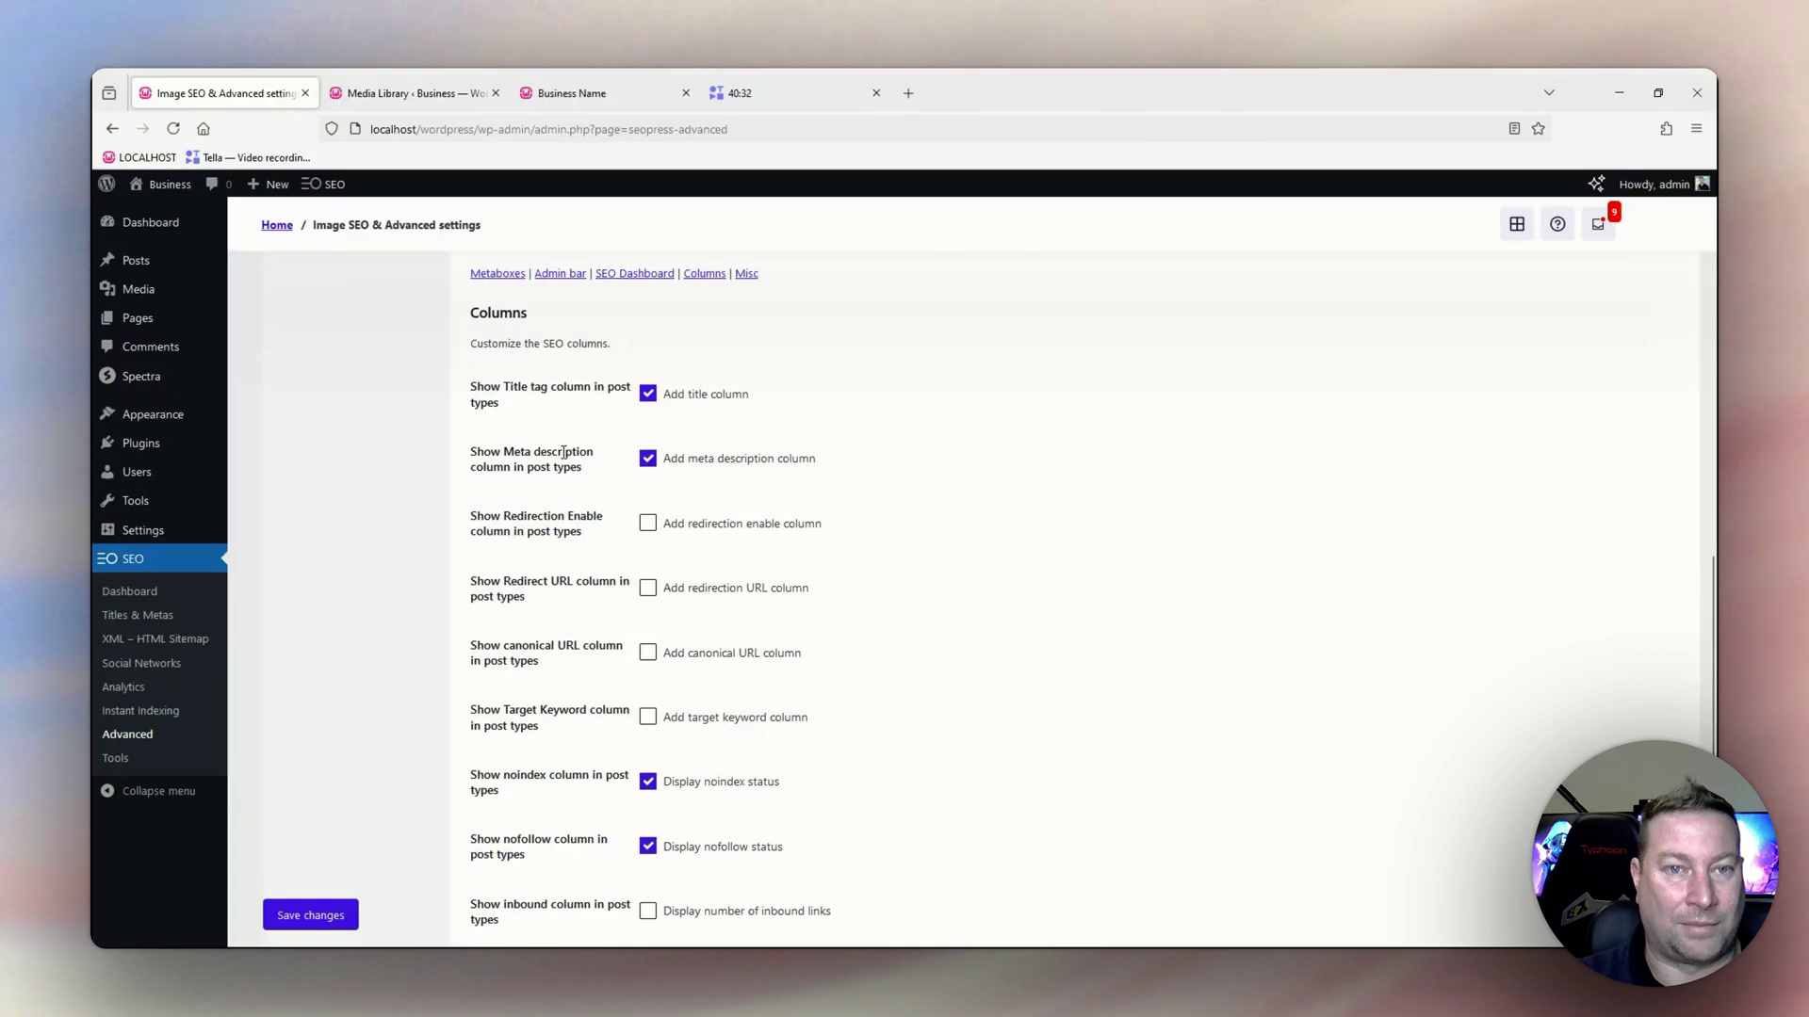
scroll(751, 639, "down", 3)
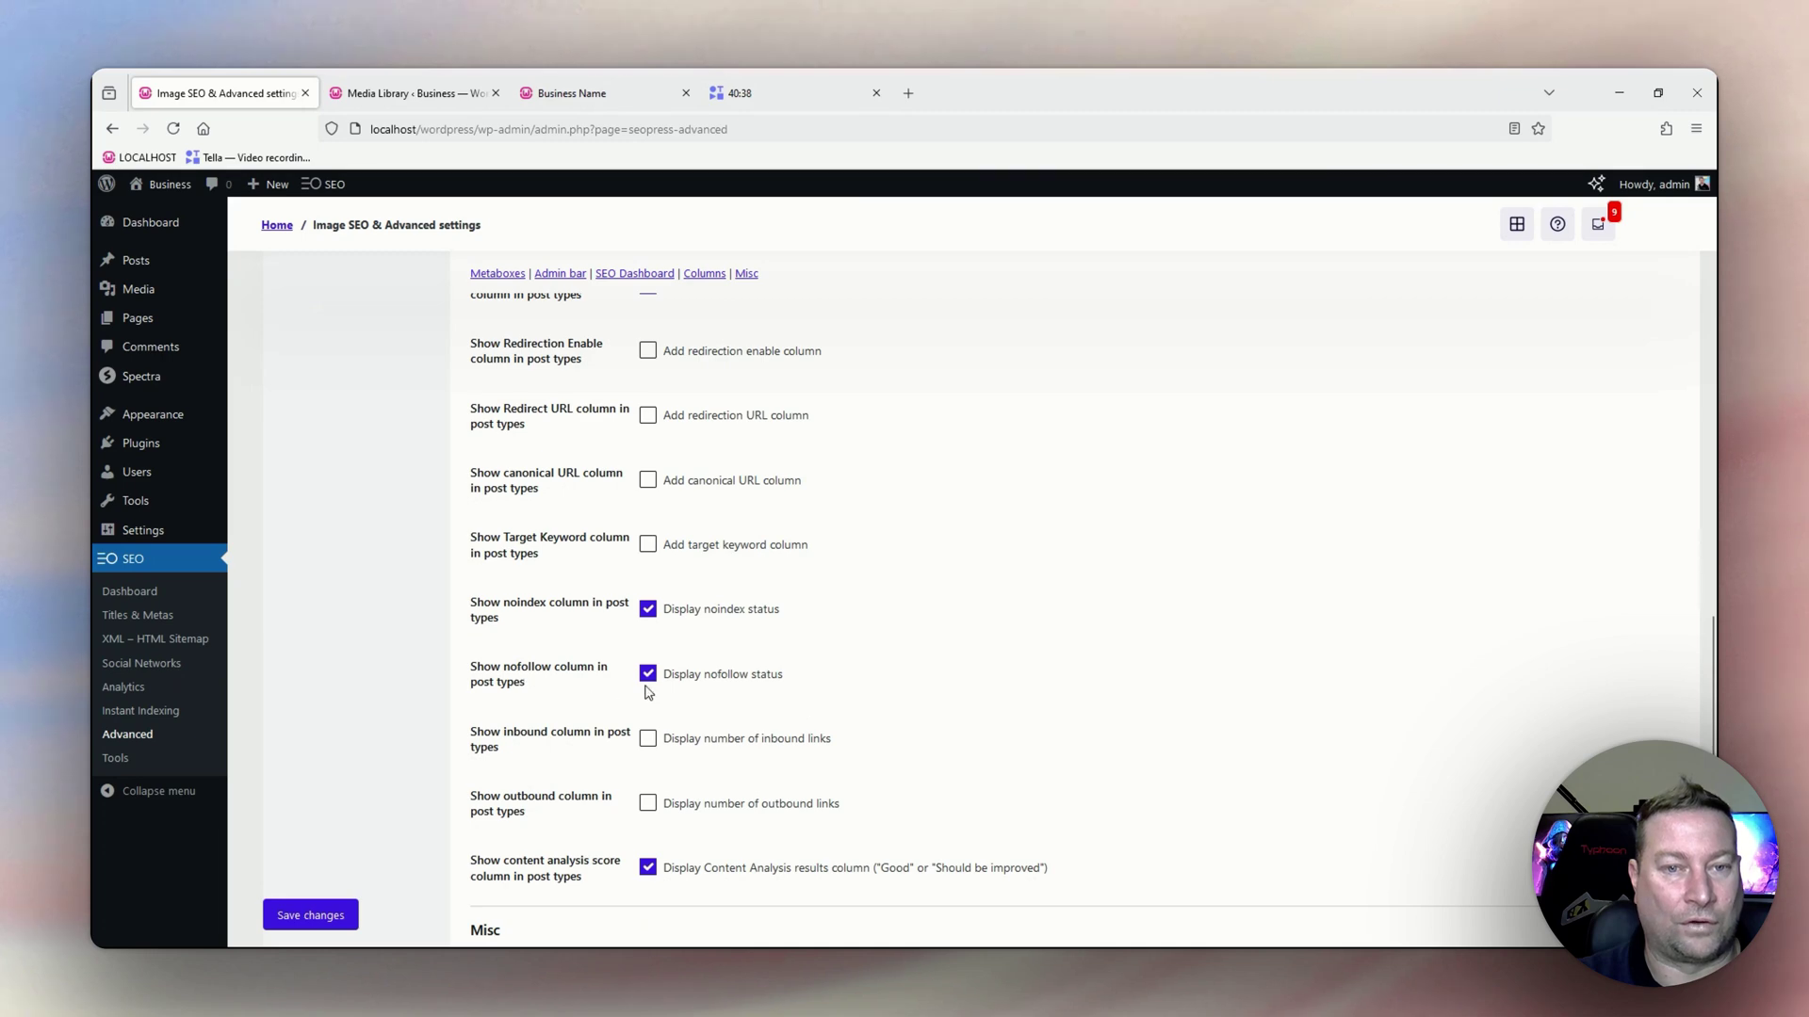
scroll(631, 620, "down", 2)
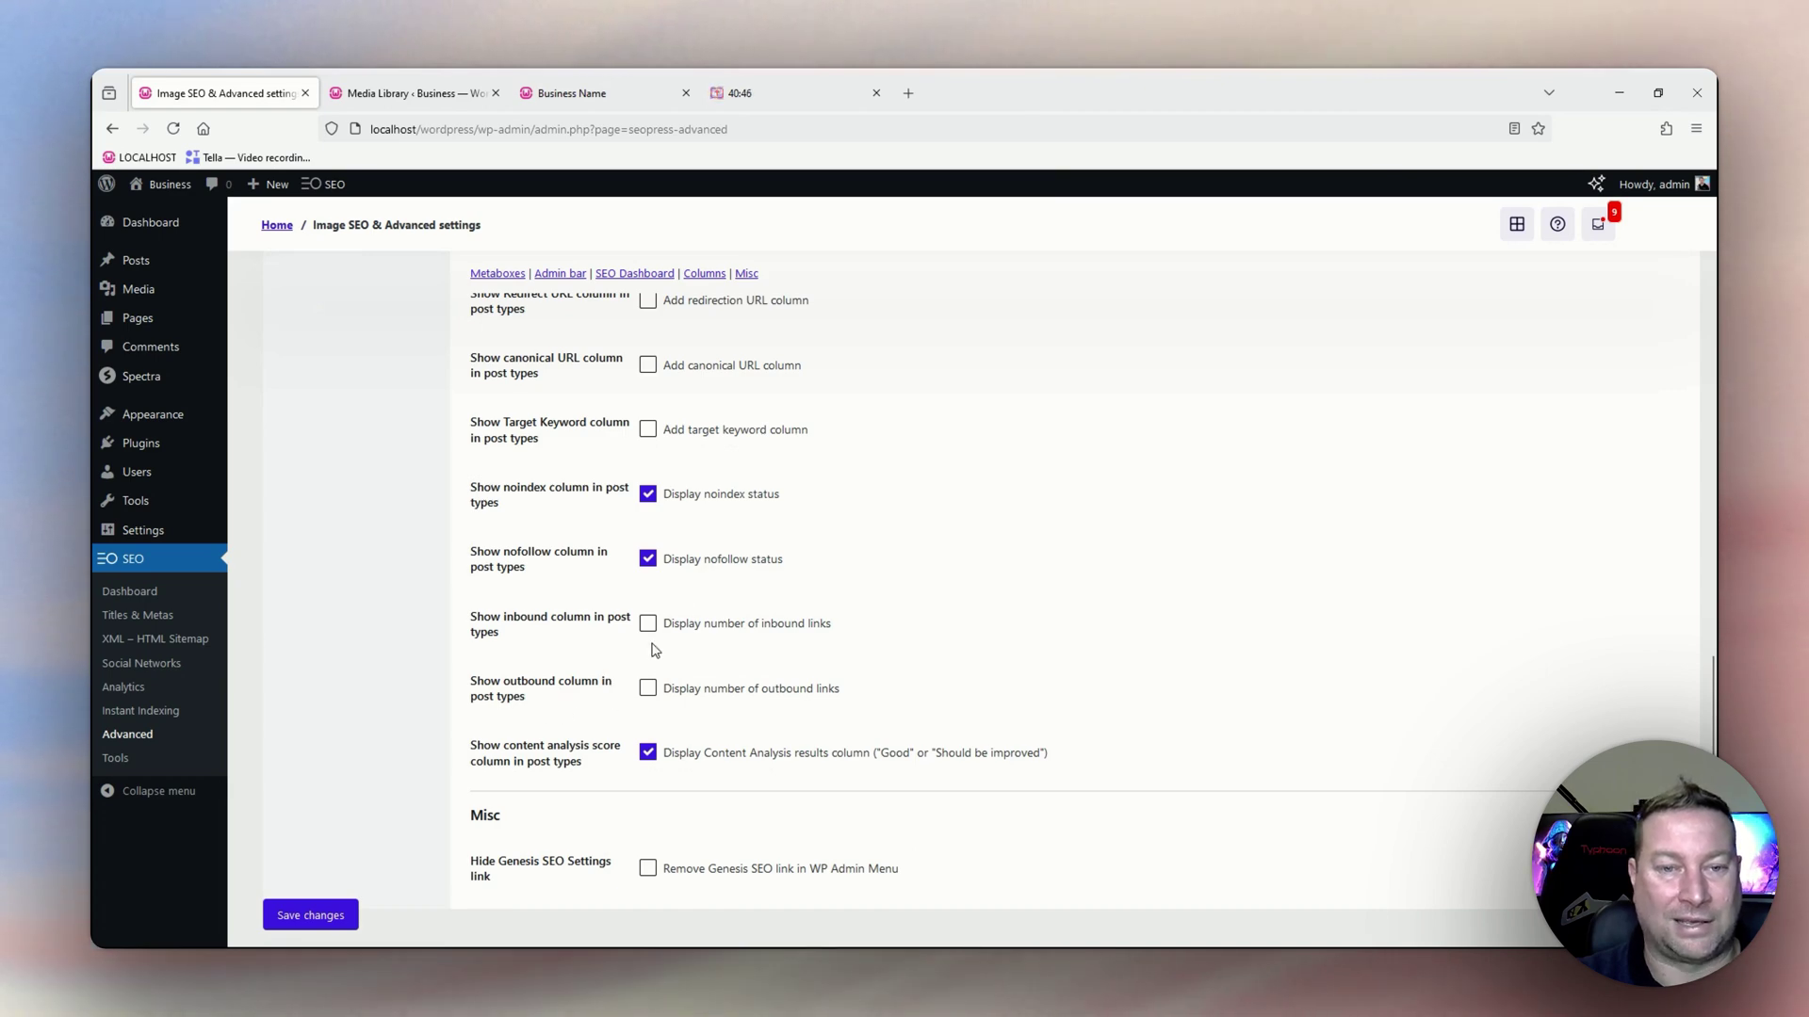
scroll(630, 617, "up", 3)
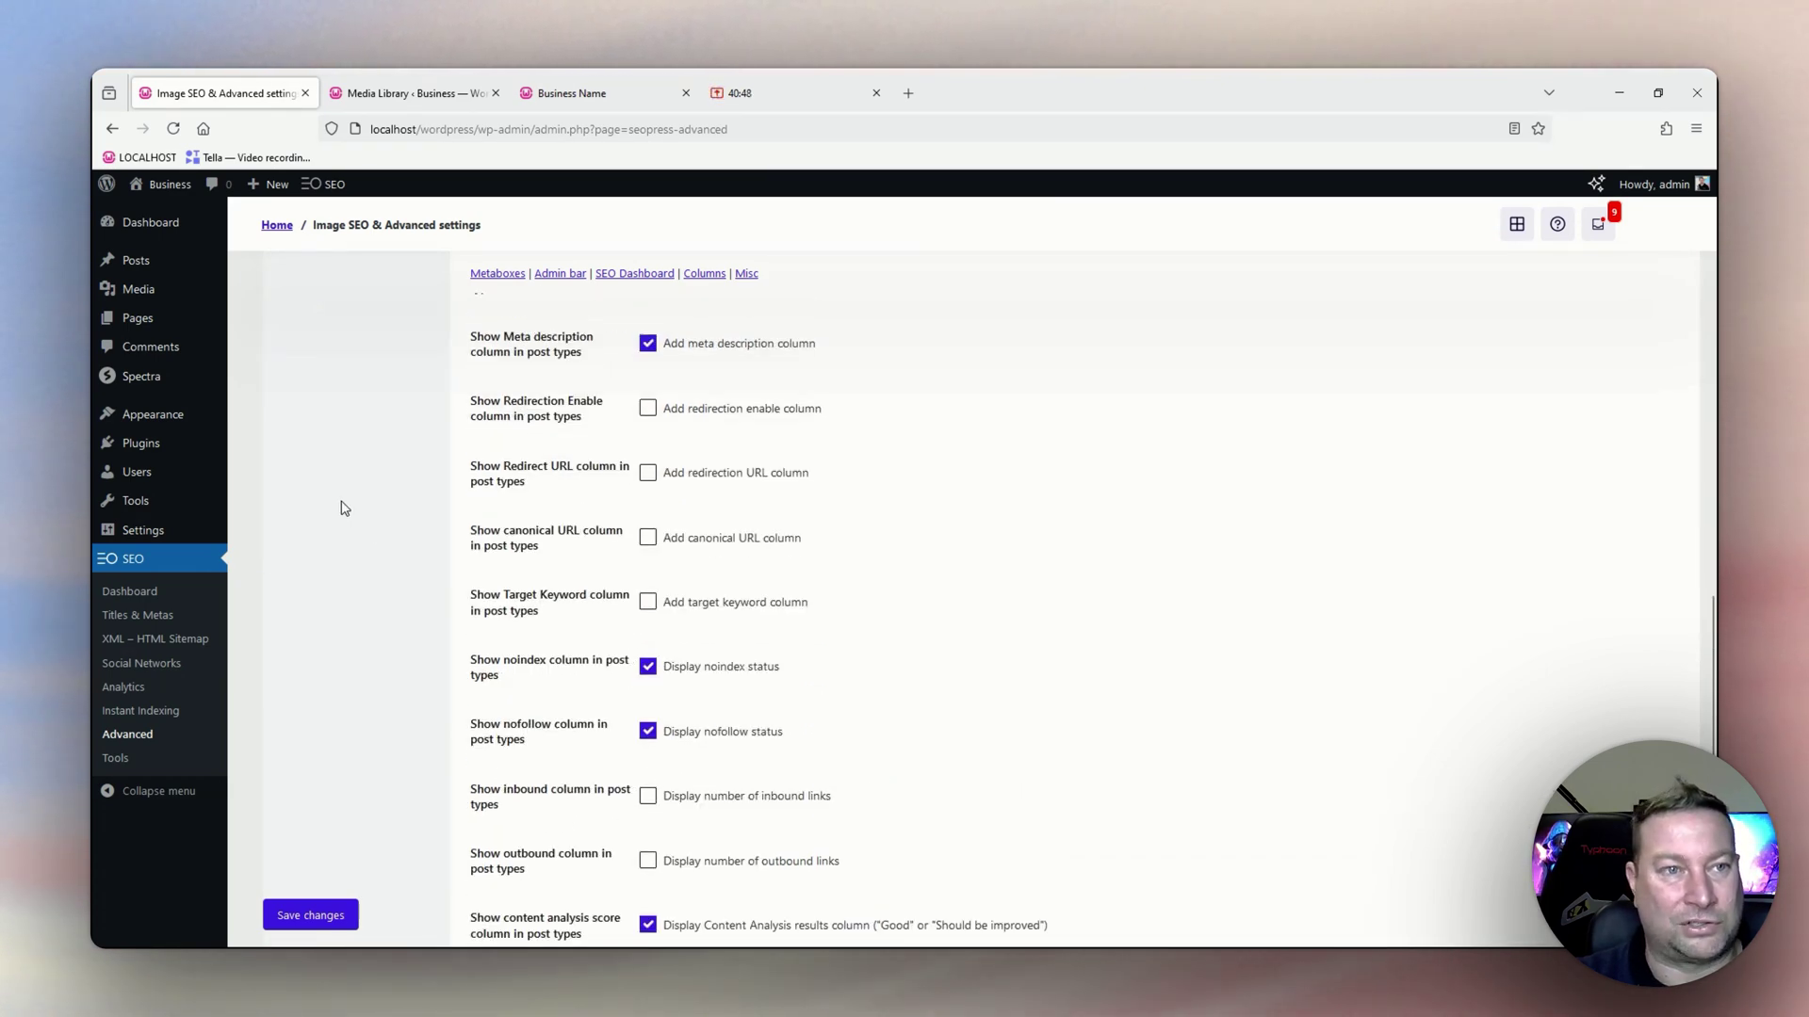
mouse_move(141, 332)
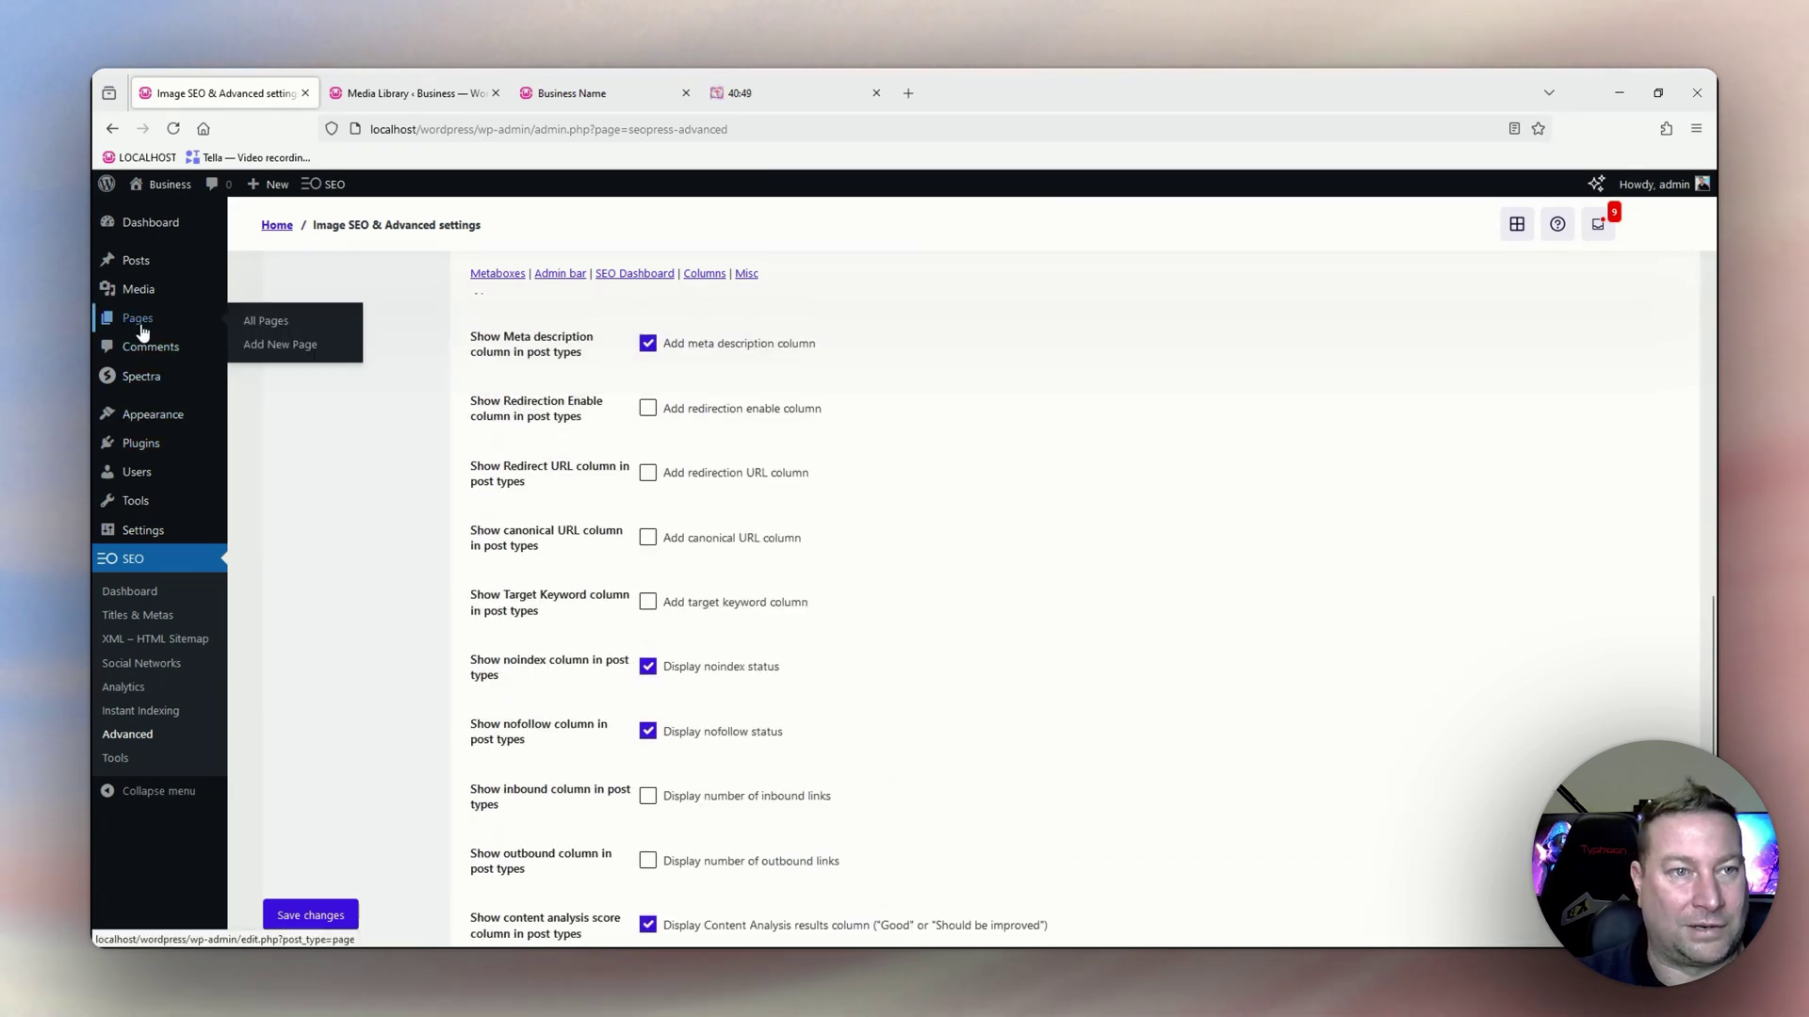
Check that Pages shows title, meta description, noindex, nofollow and score columns, then save Appearance settings.
middle_click(263, 332)
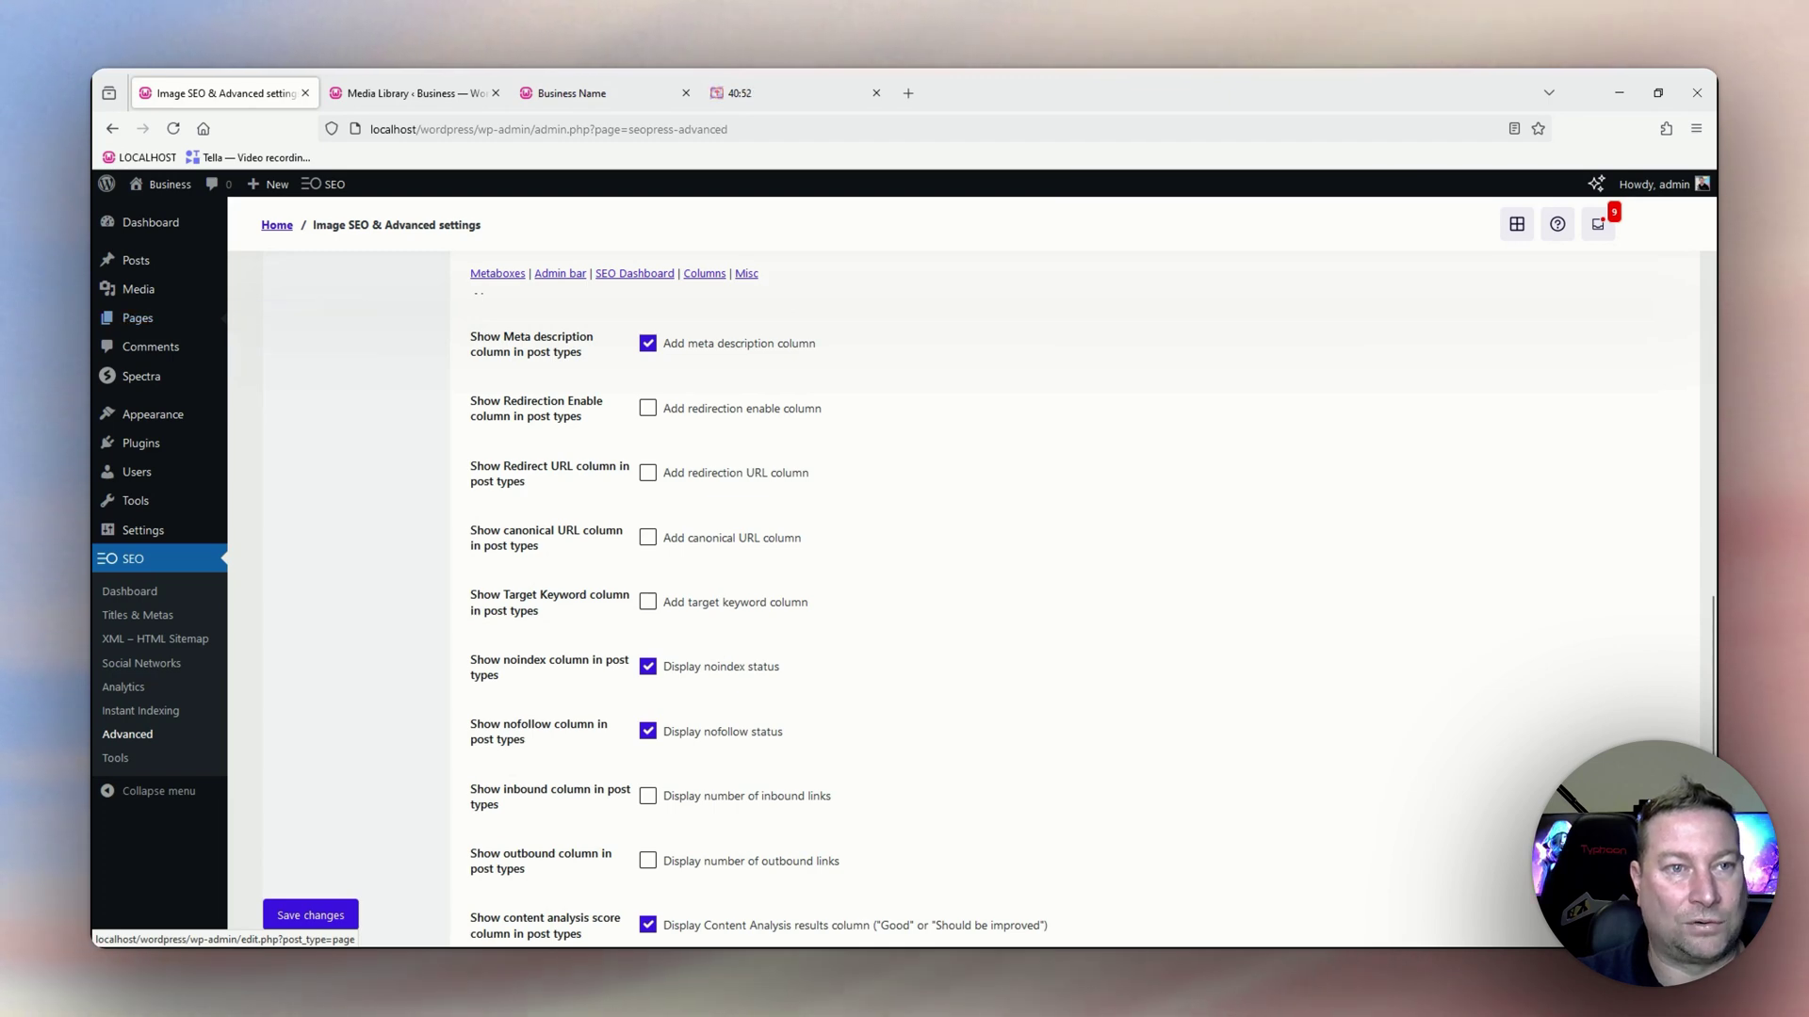
left_click(383, 89)
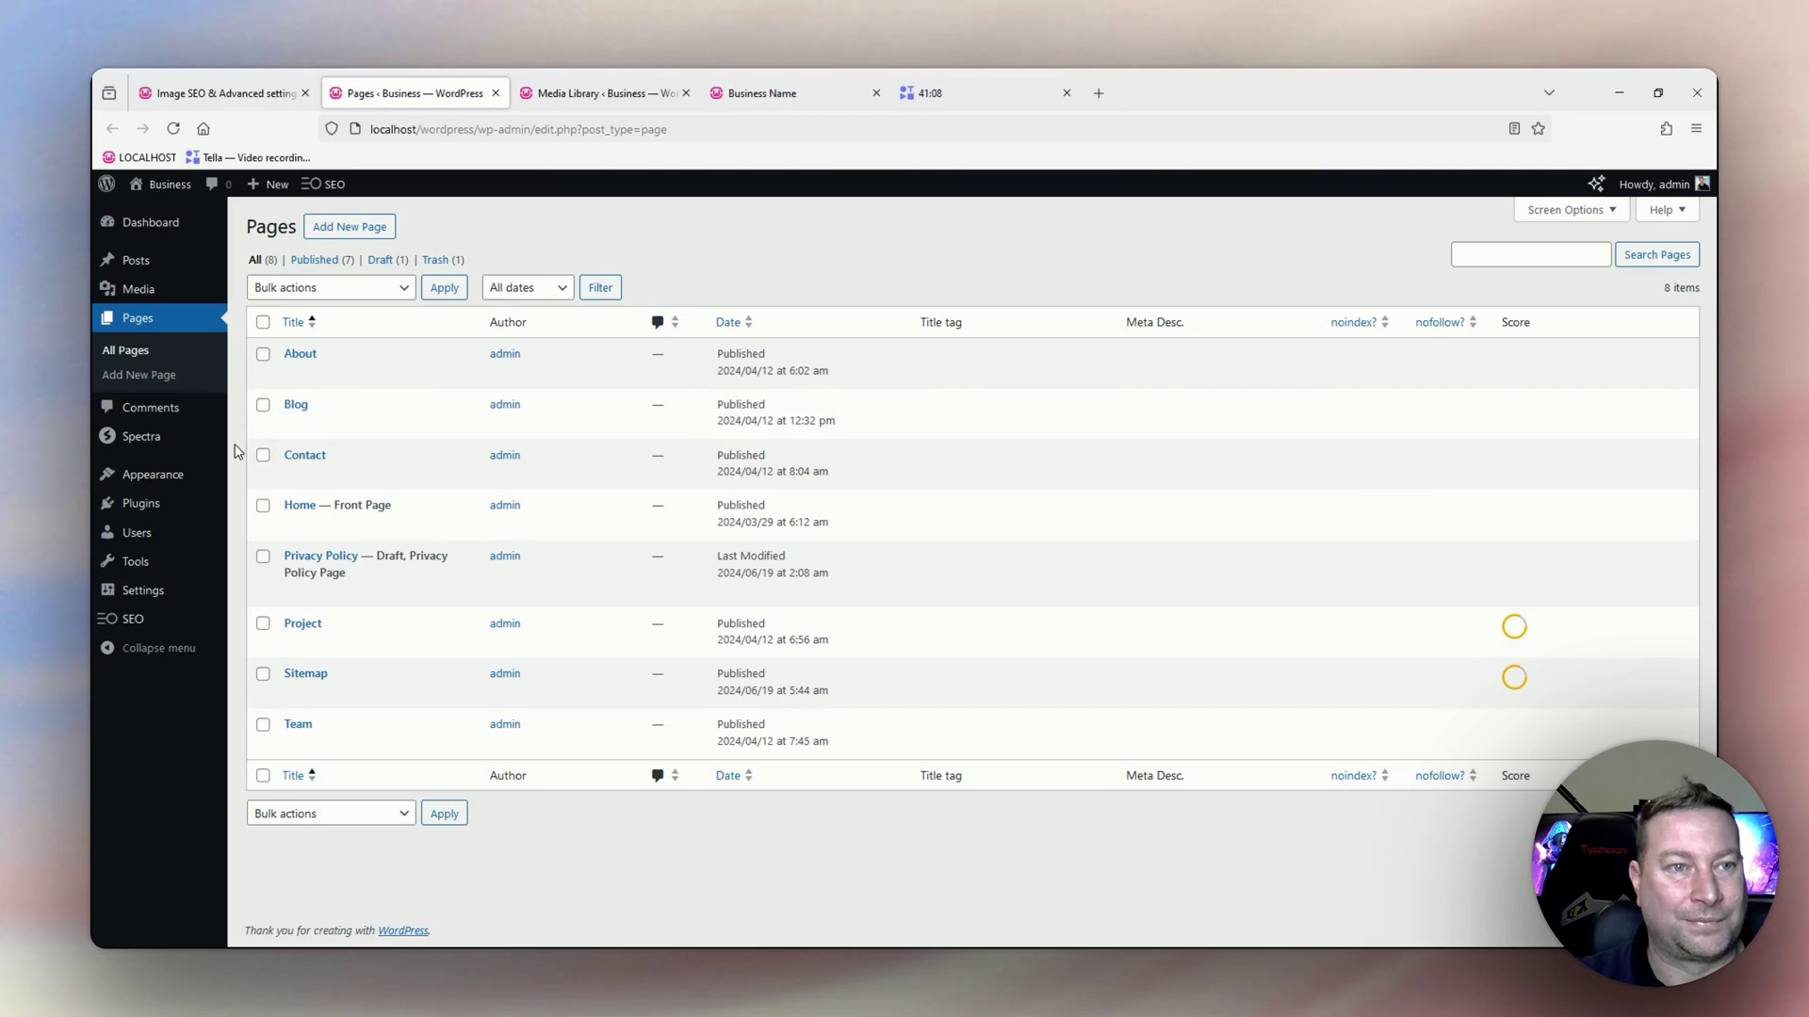
left_click(221, 93)
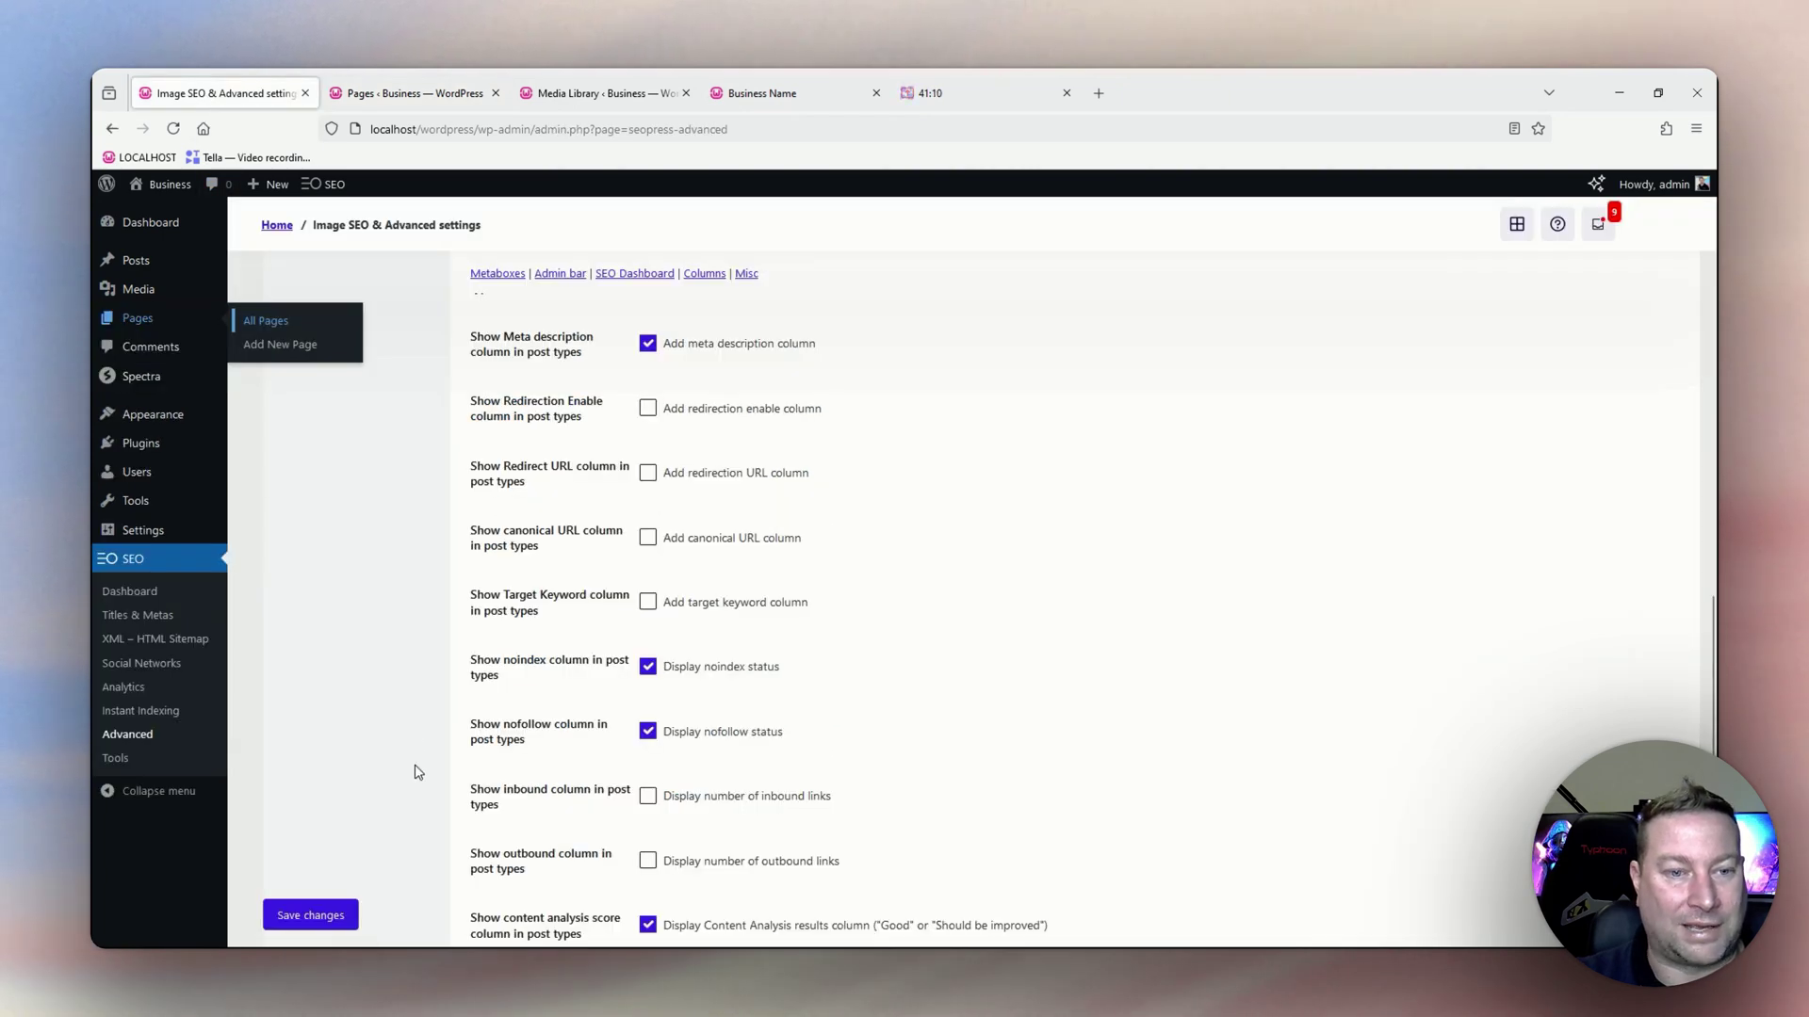
scroll(425, 788, "down", 1)
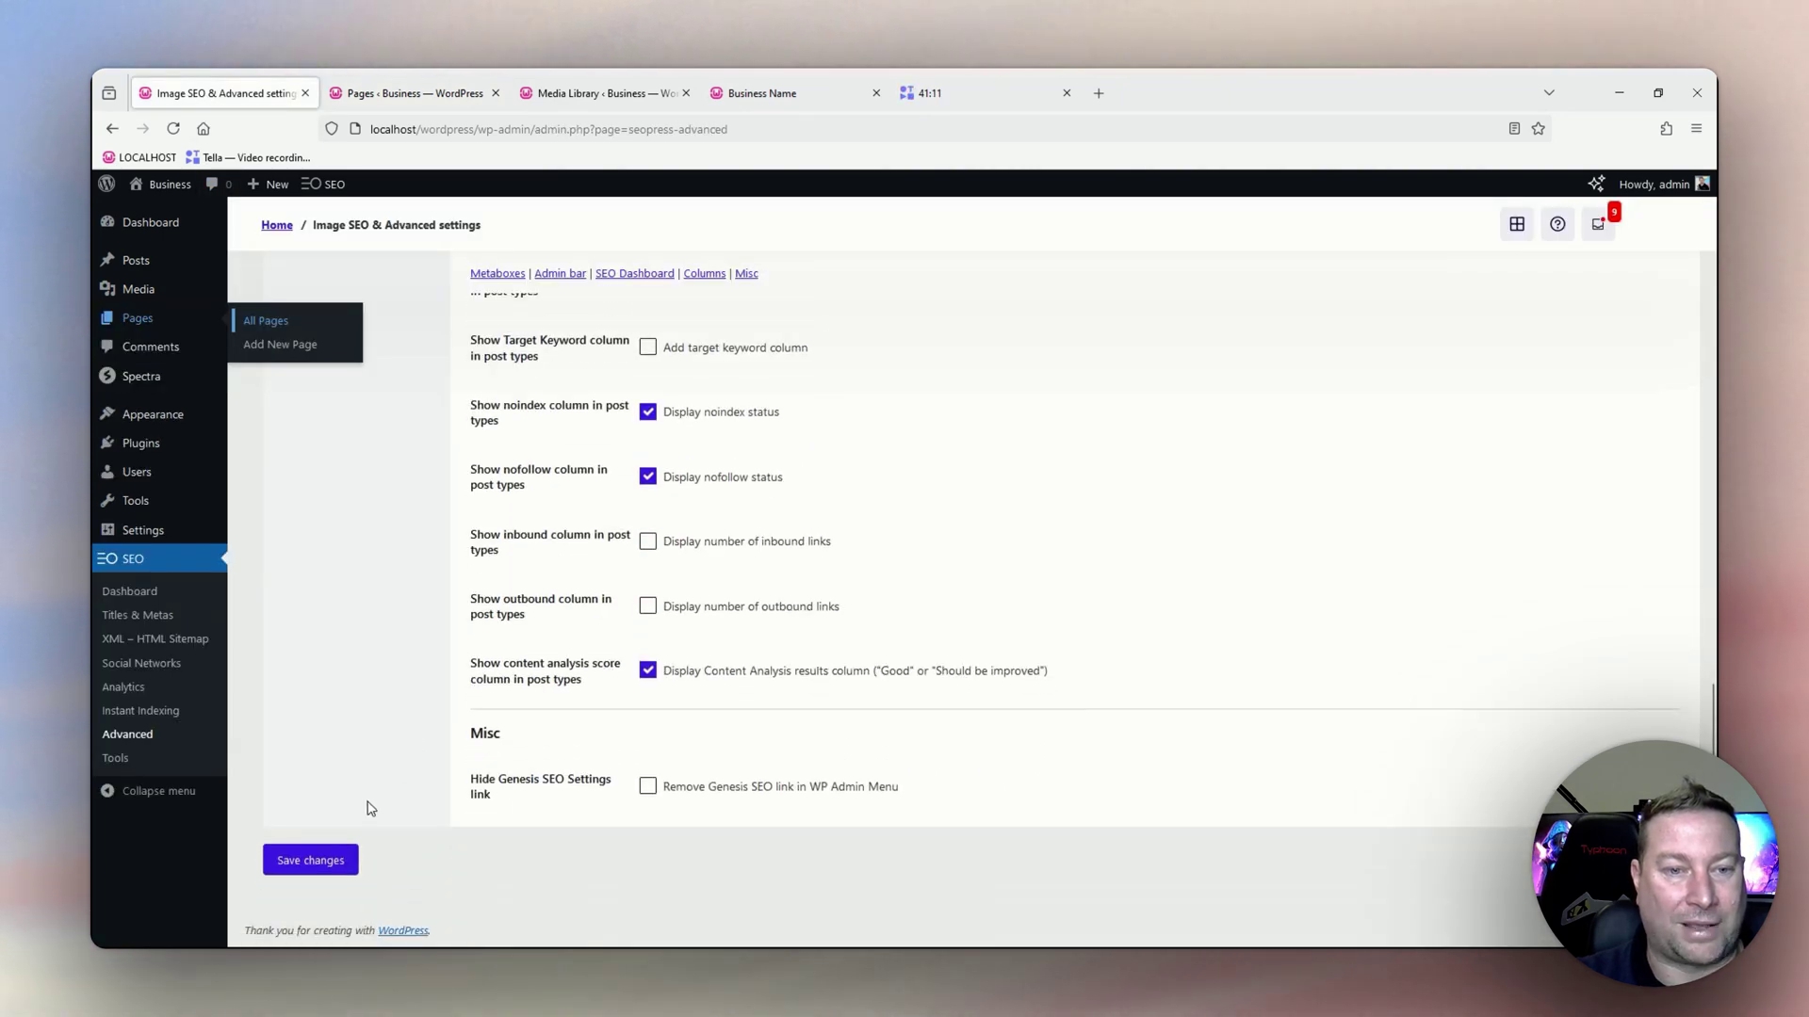
left_click(323, 862)
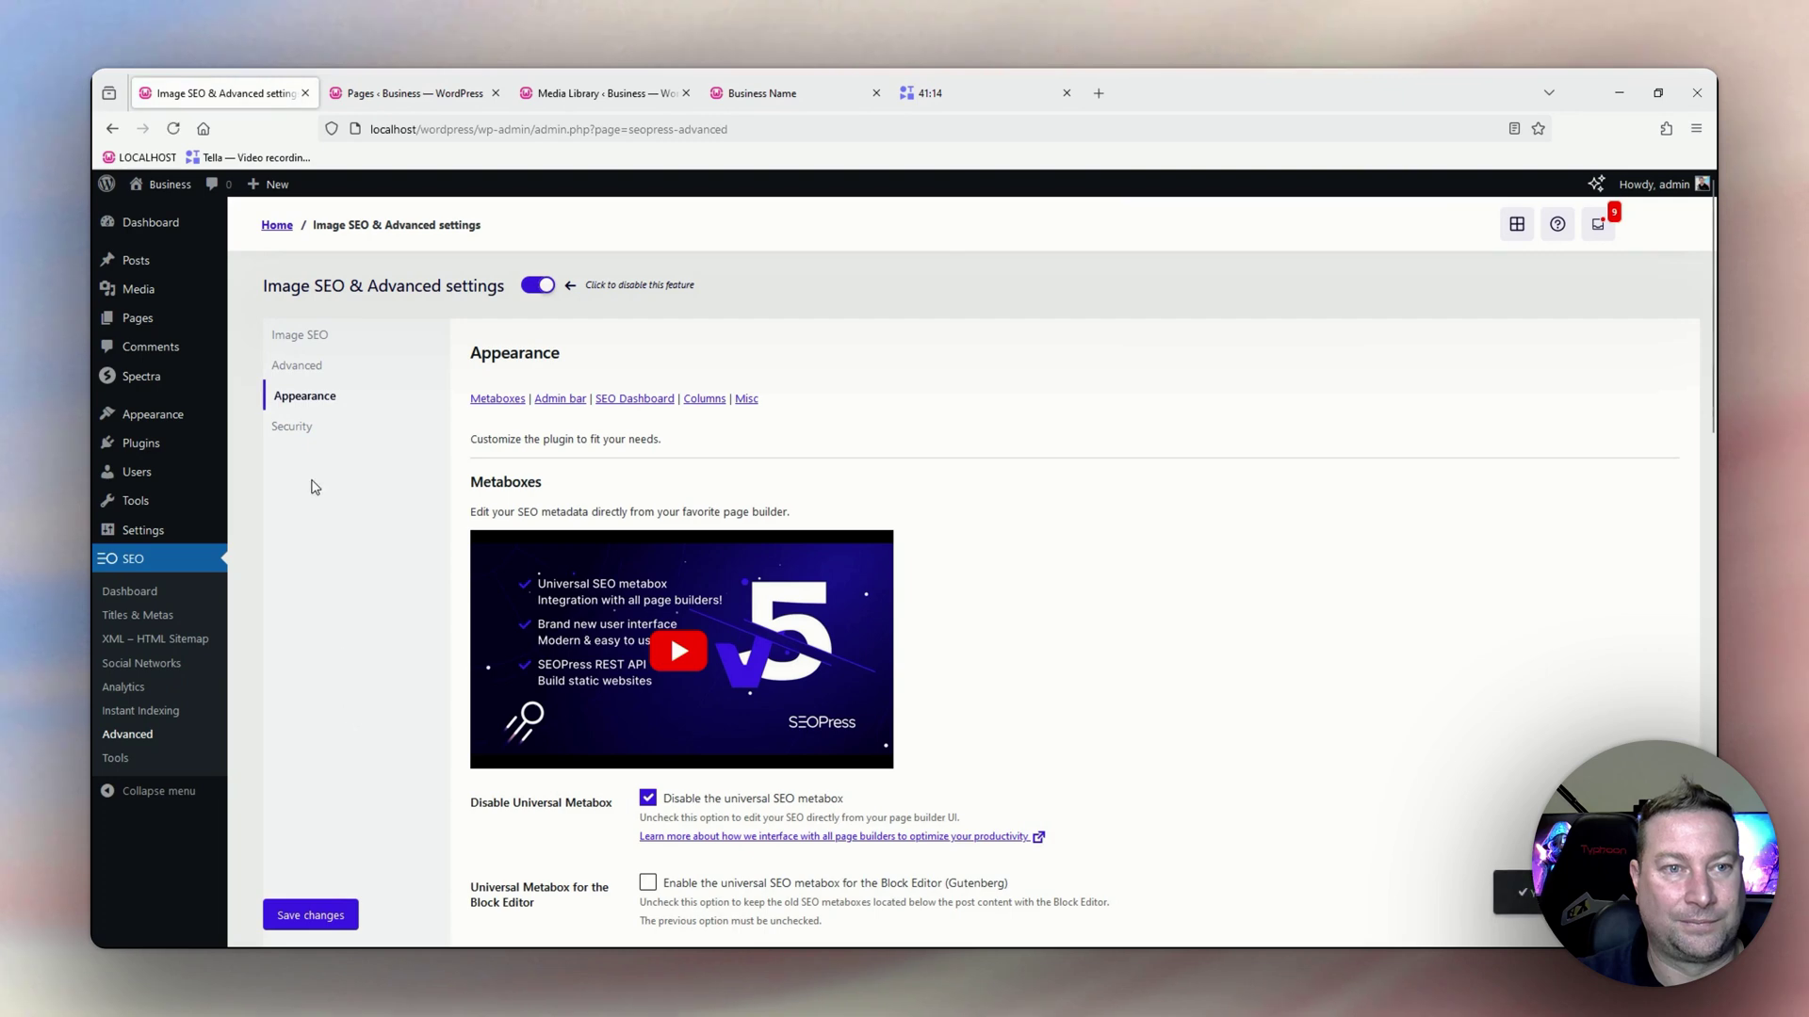
left_click(293, 431)
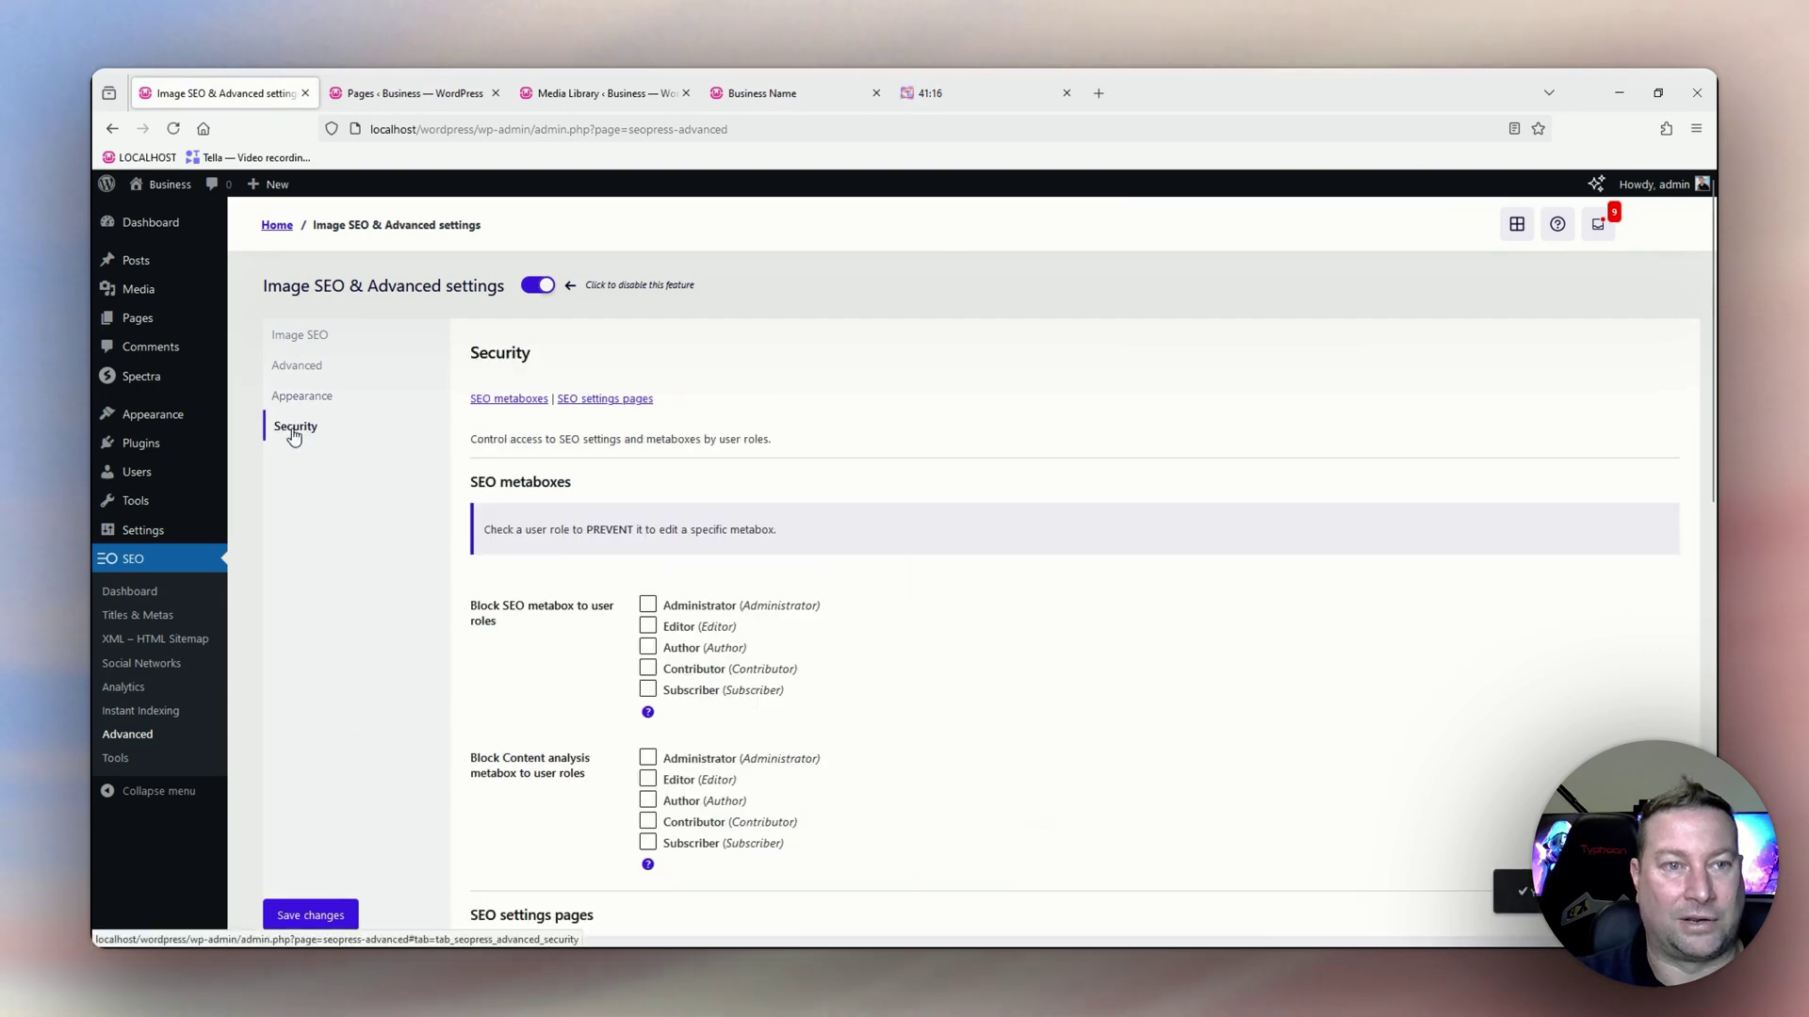
scroll(687, 525, "down", 2)
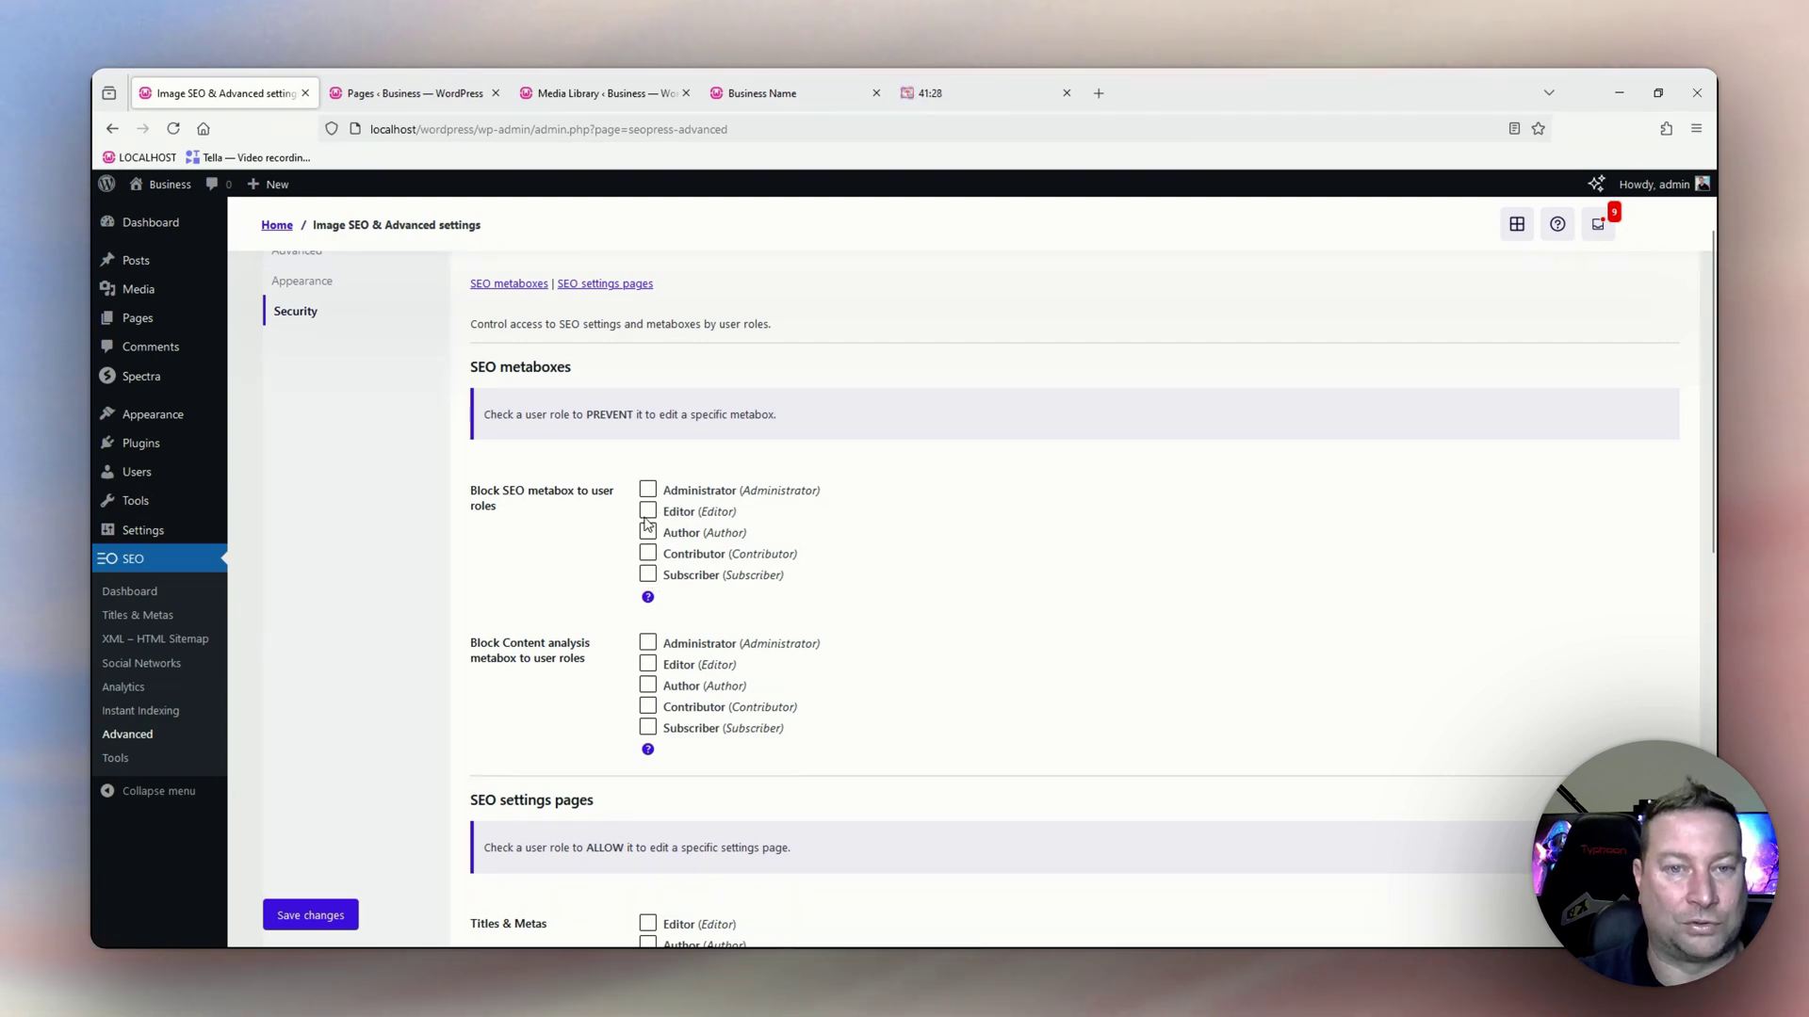
left_click(648, 510)
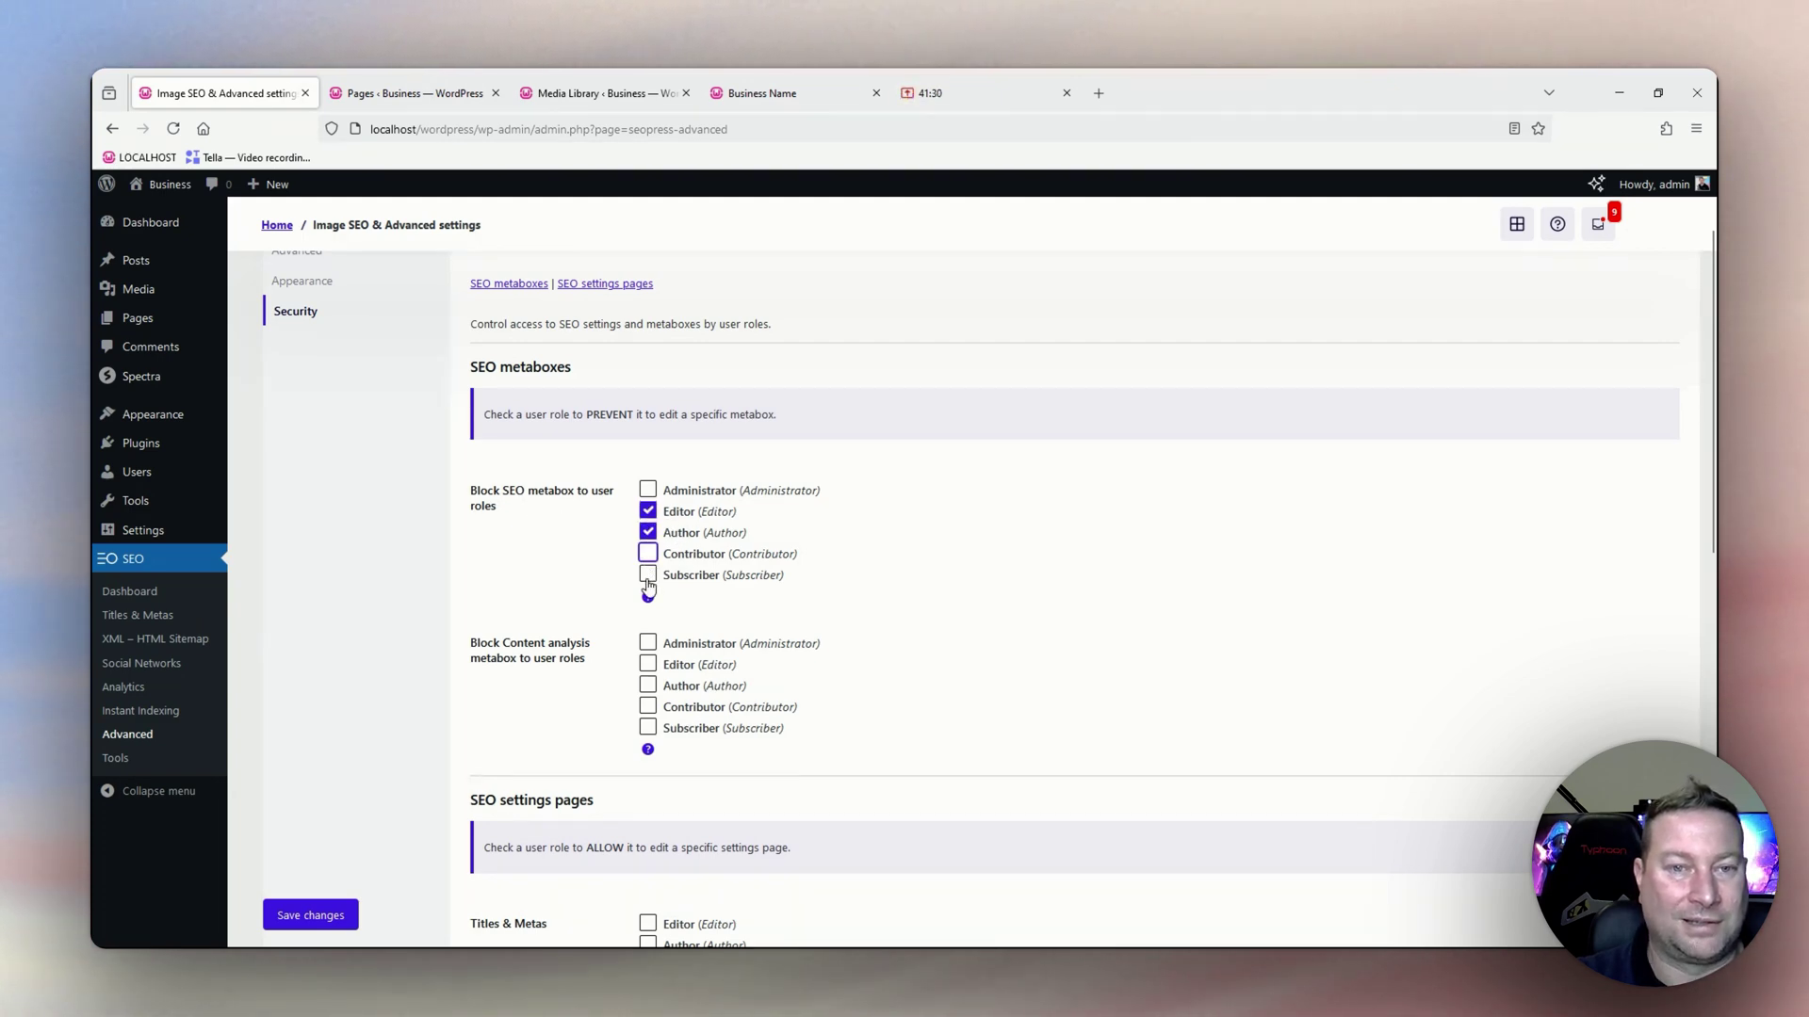
left_click(648, 577)
left_click(647, 556)
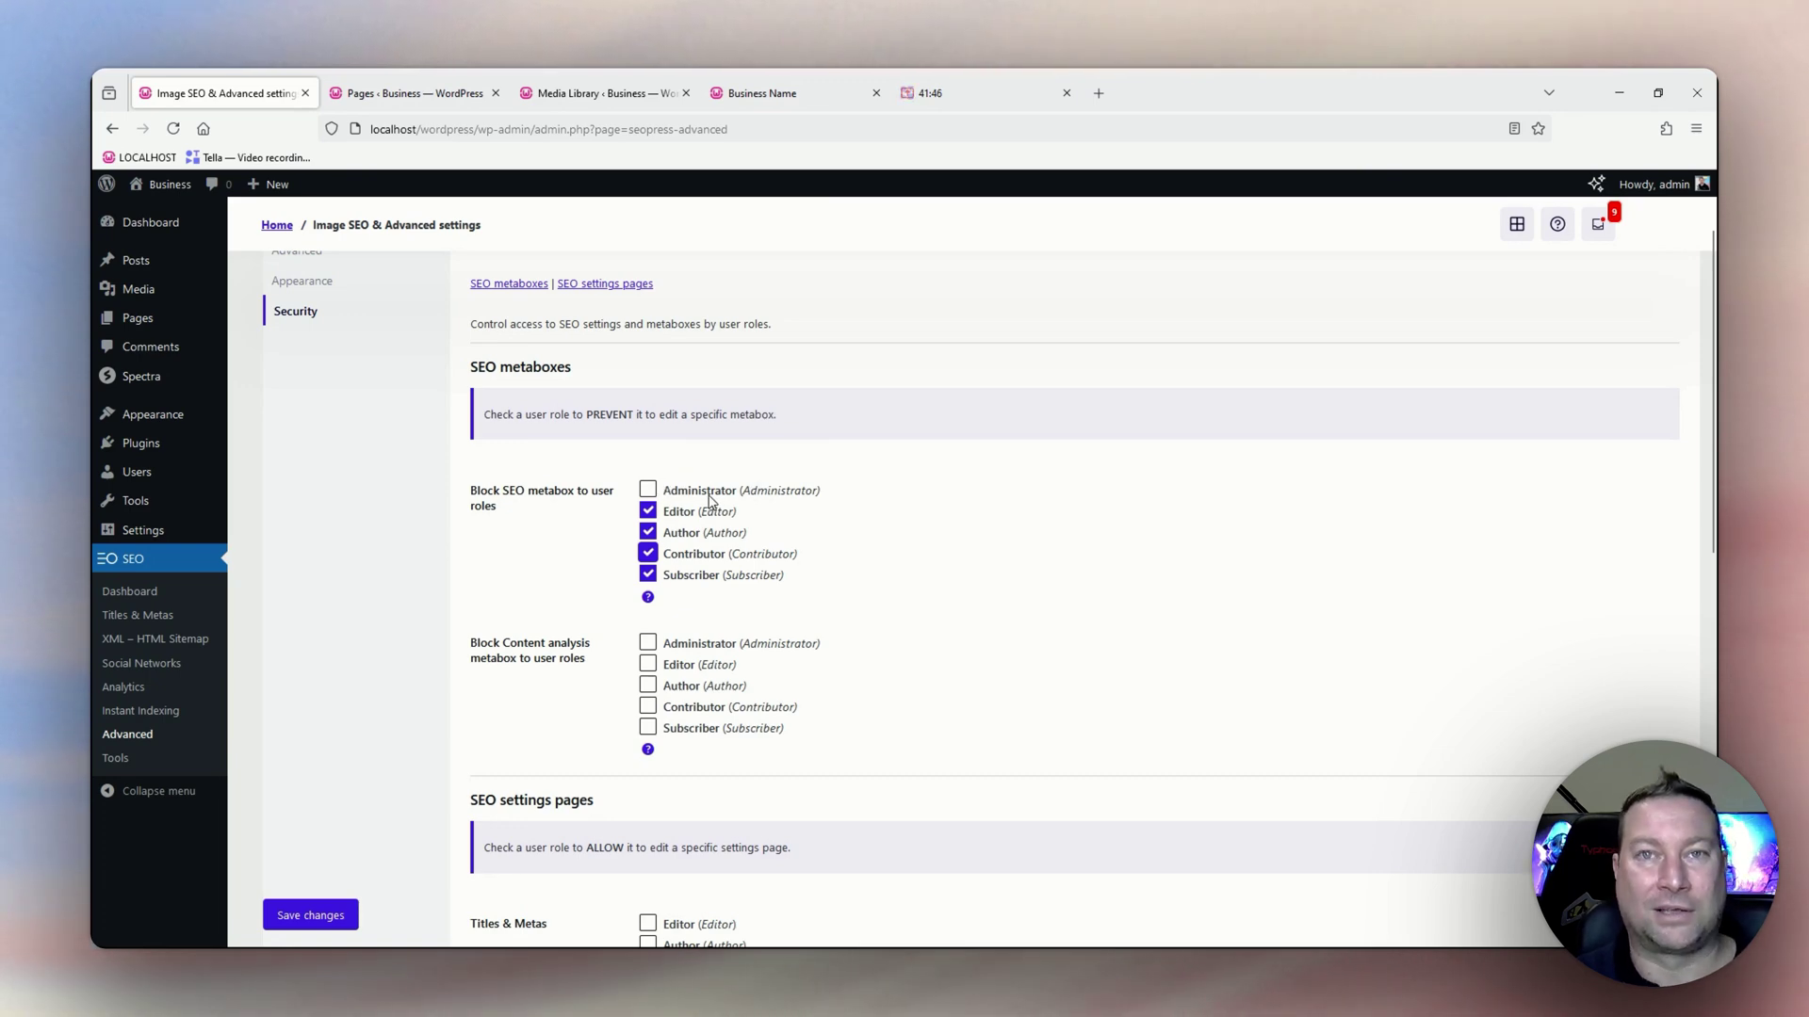
left_click(648, 532)
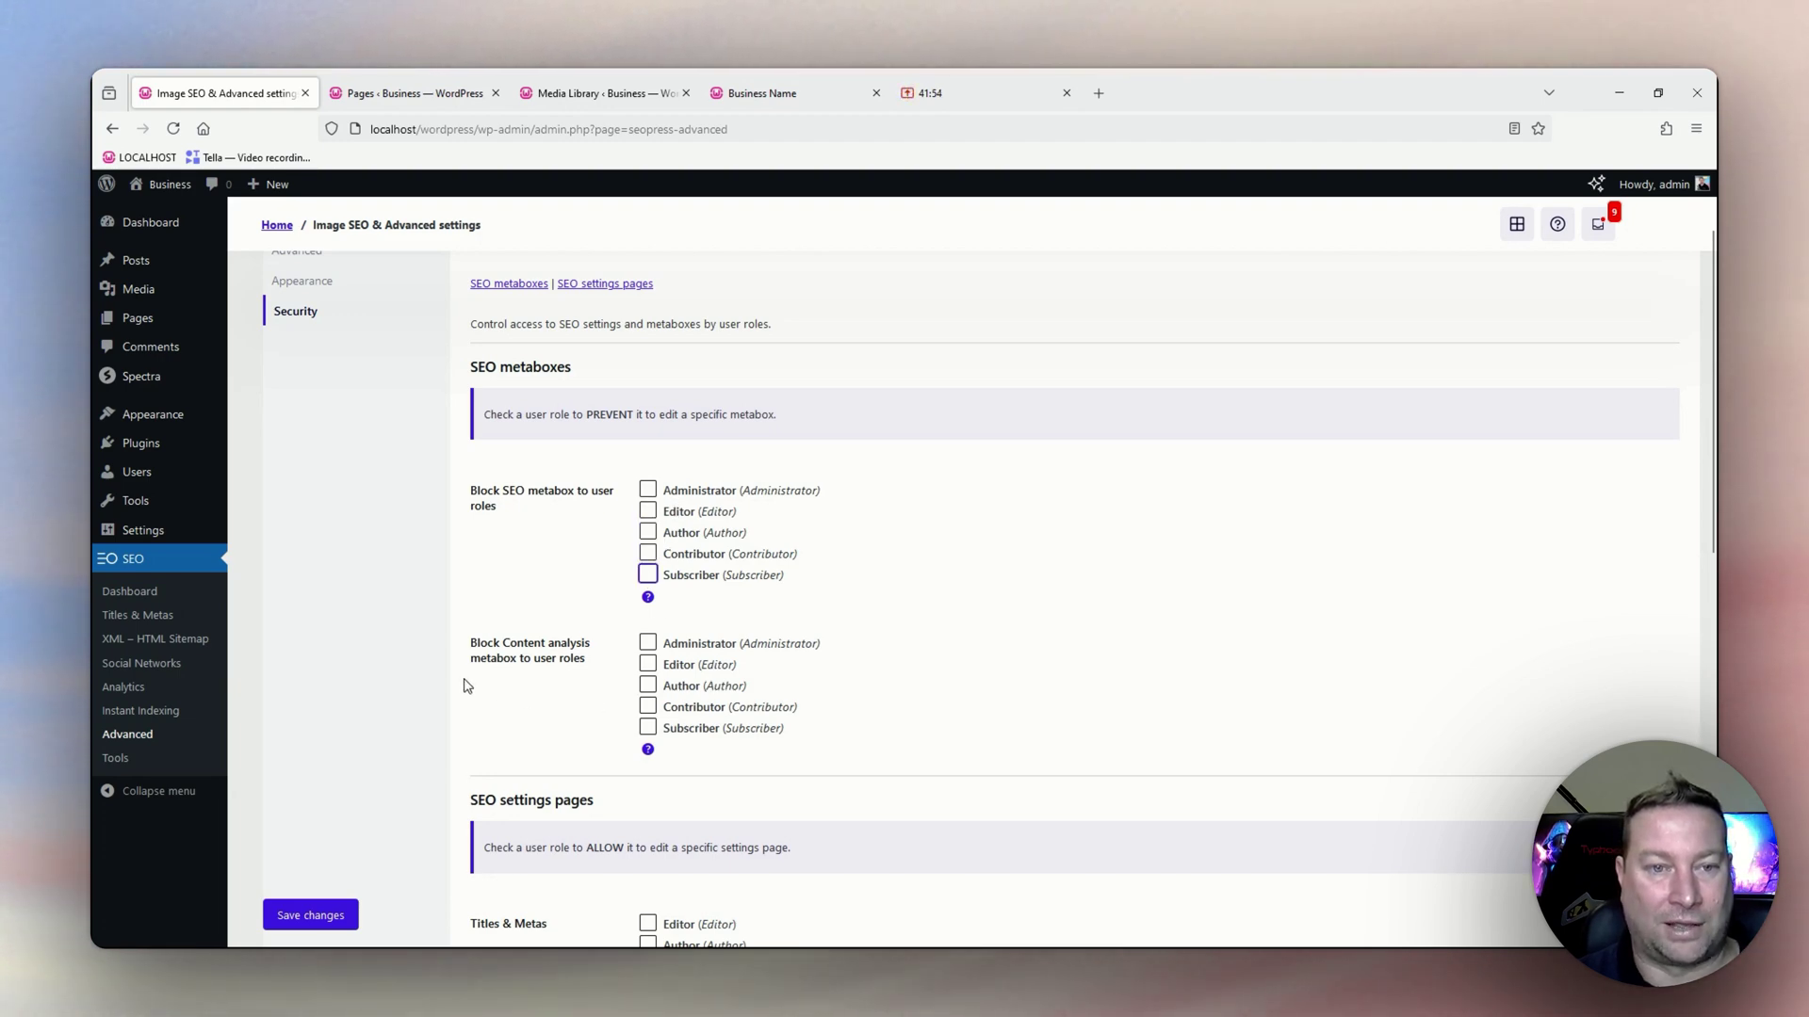
scroll(657, 639, "down", 1)
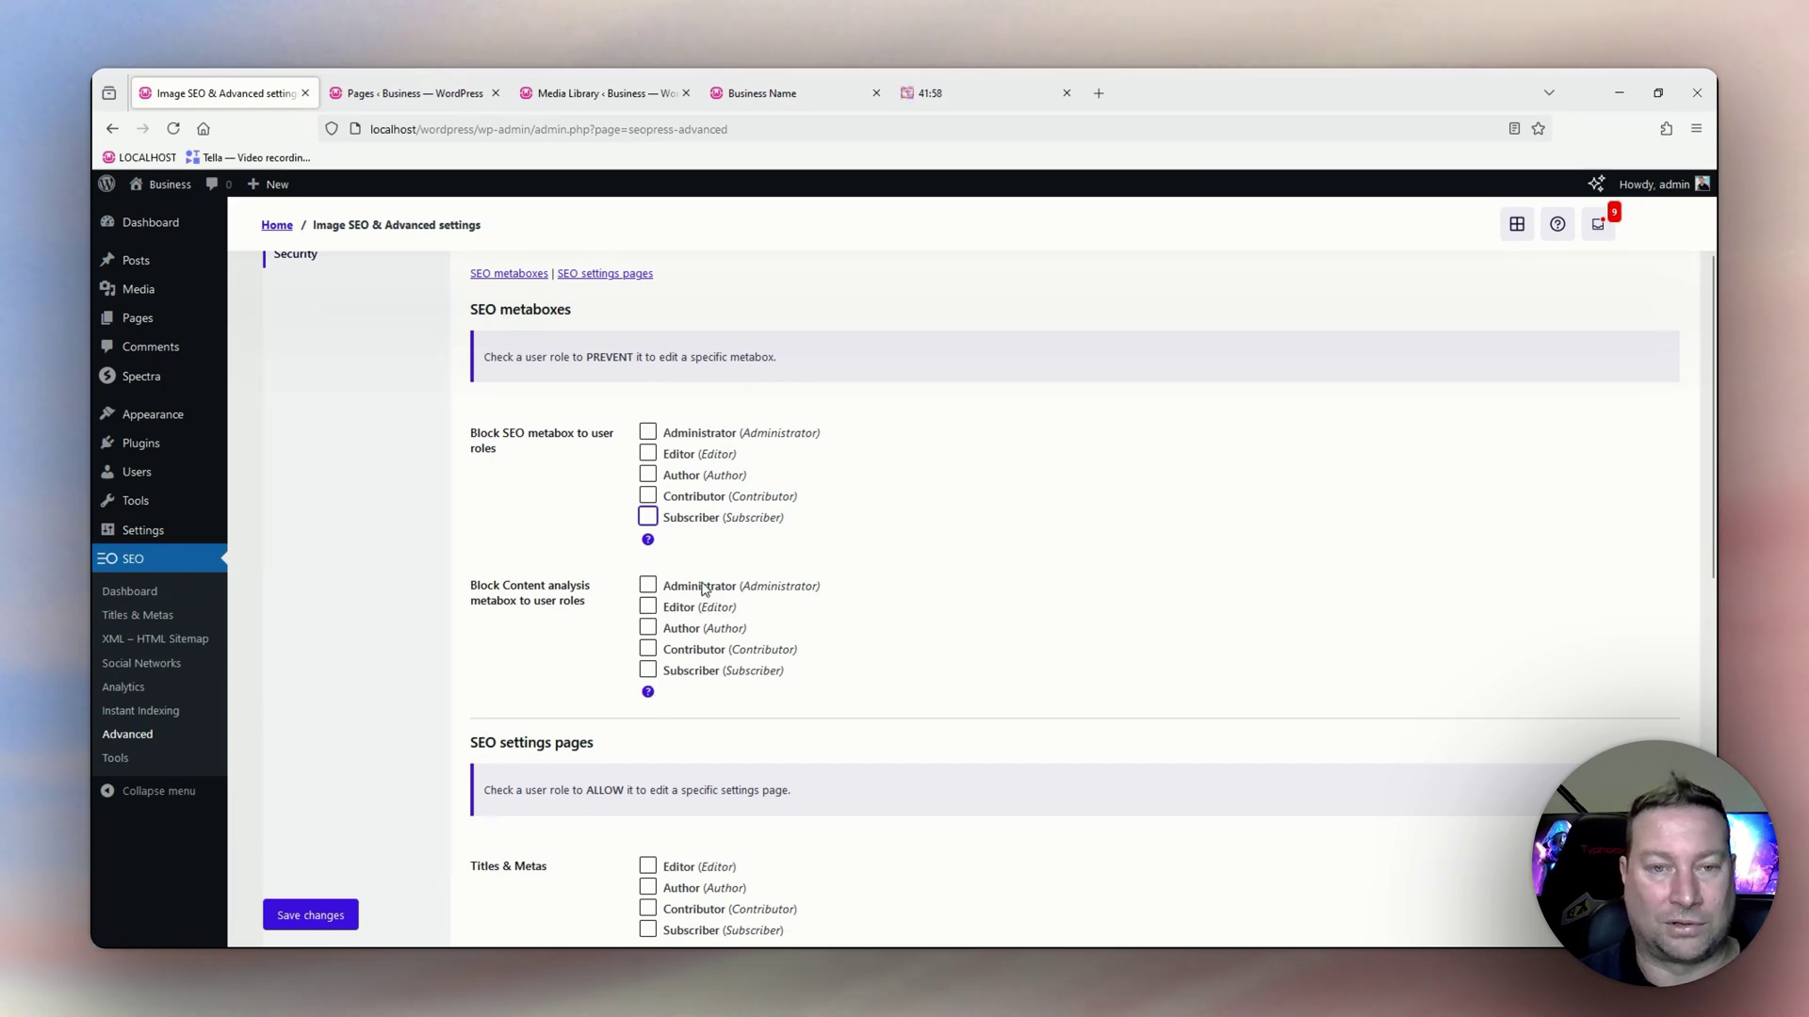
scroll(697, 611, "down", 2)
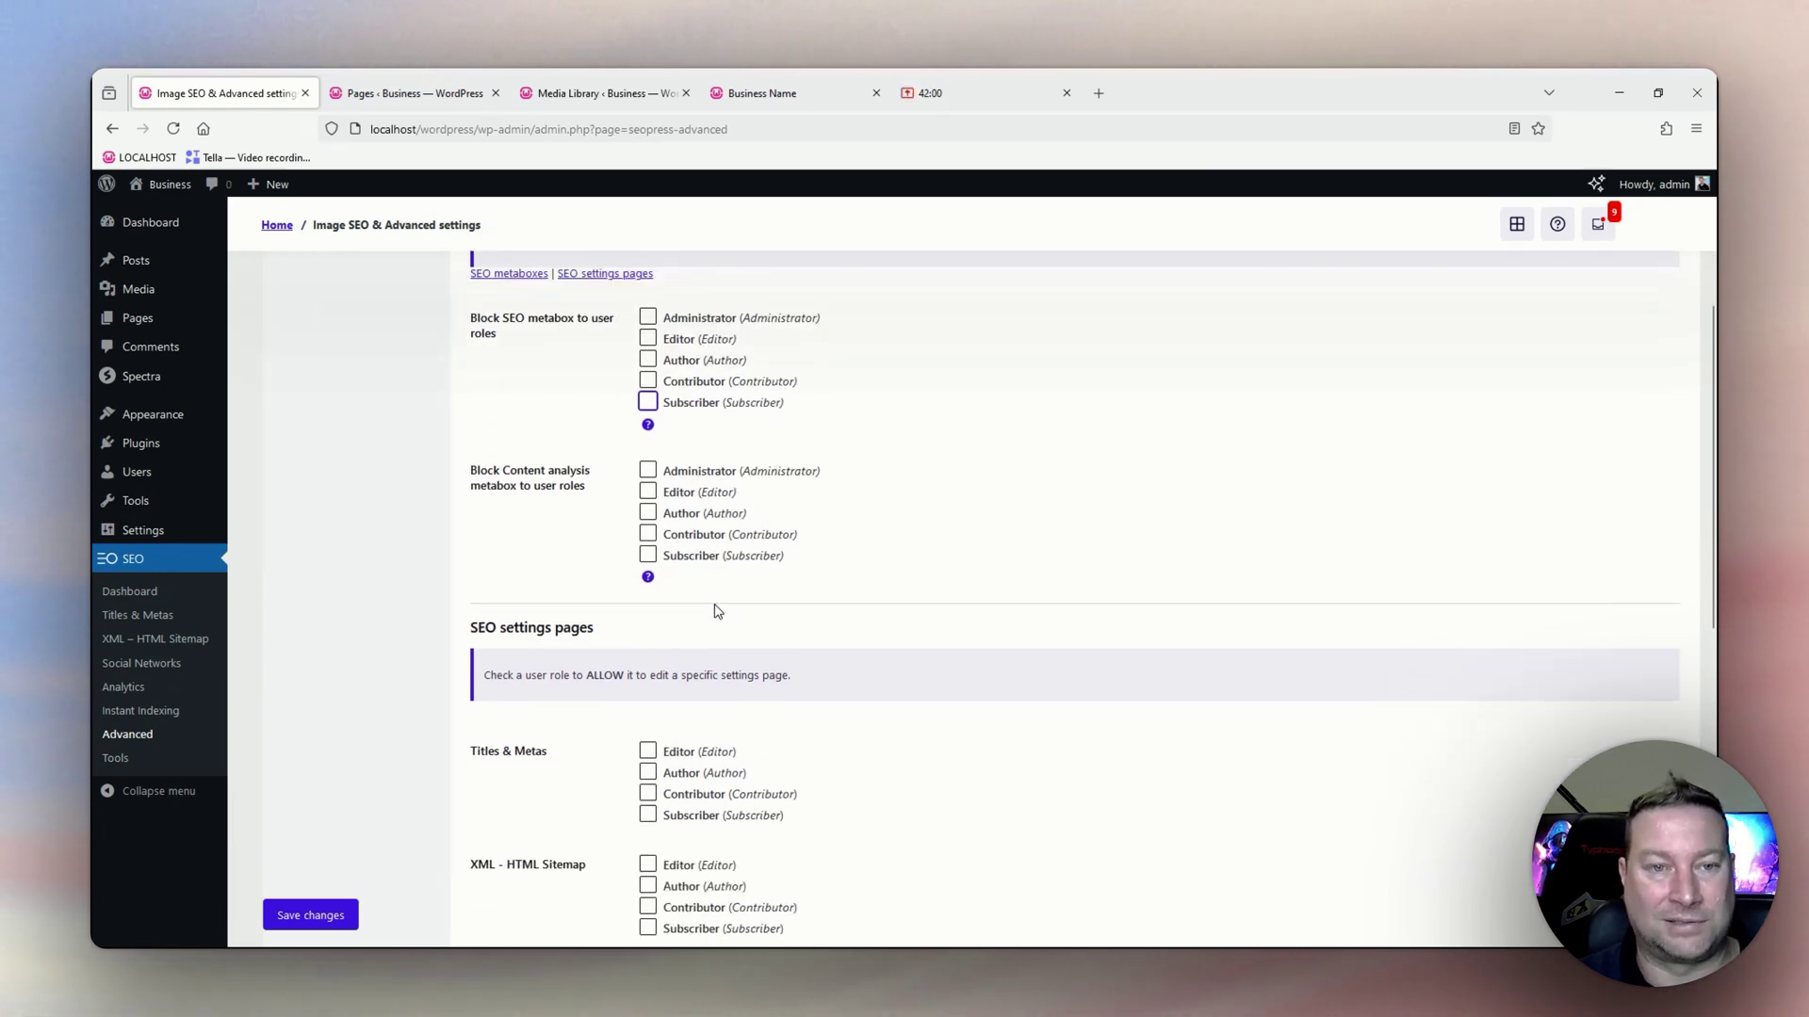
scroll(716, 611, "down", 3)
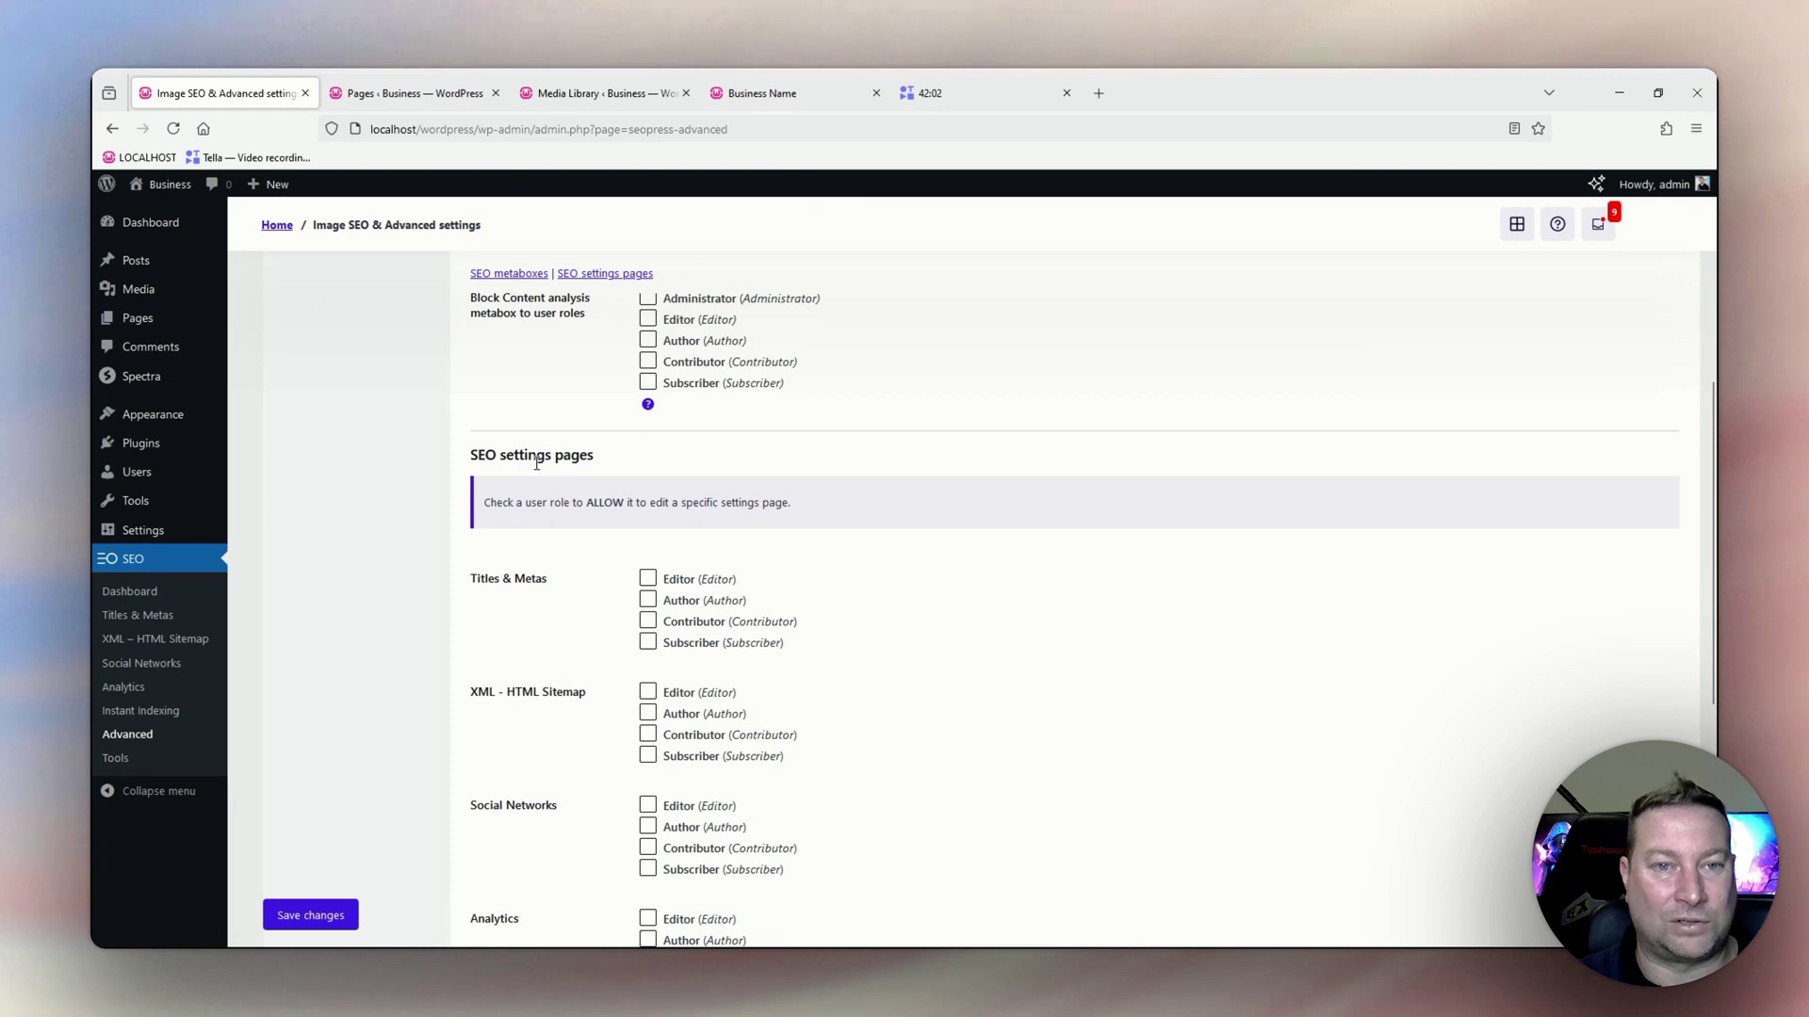
scroll(604, 515, "down", 2)
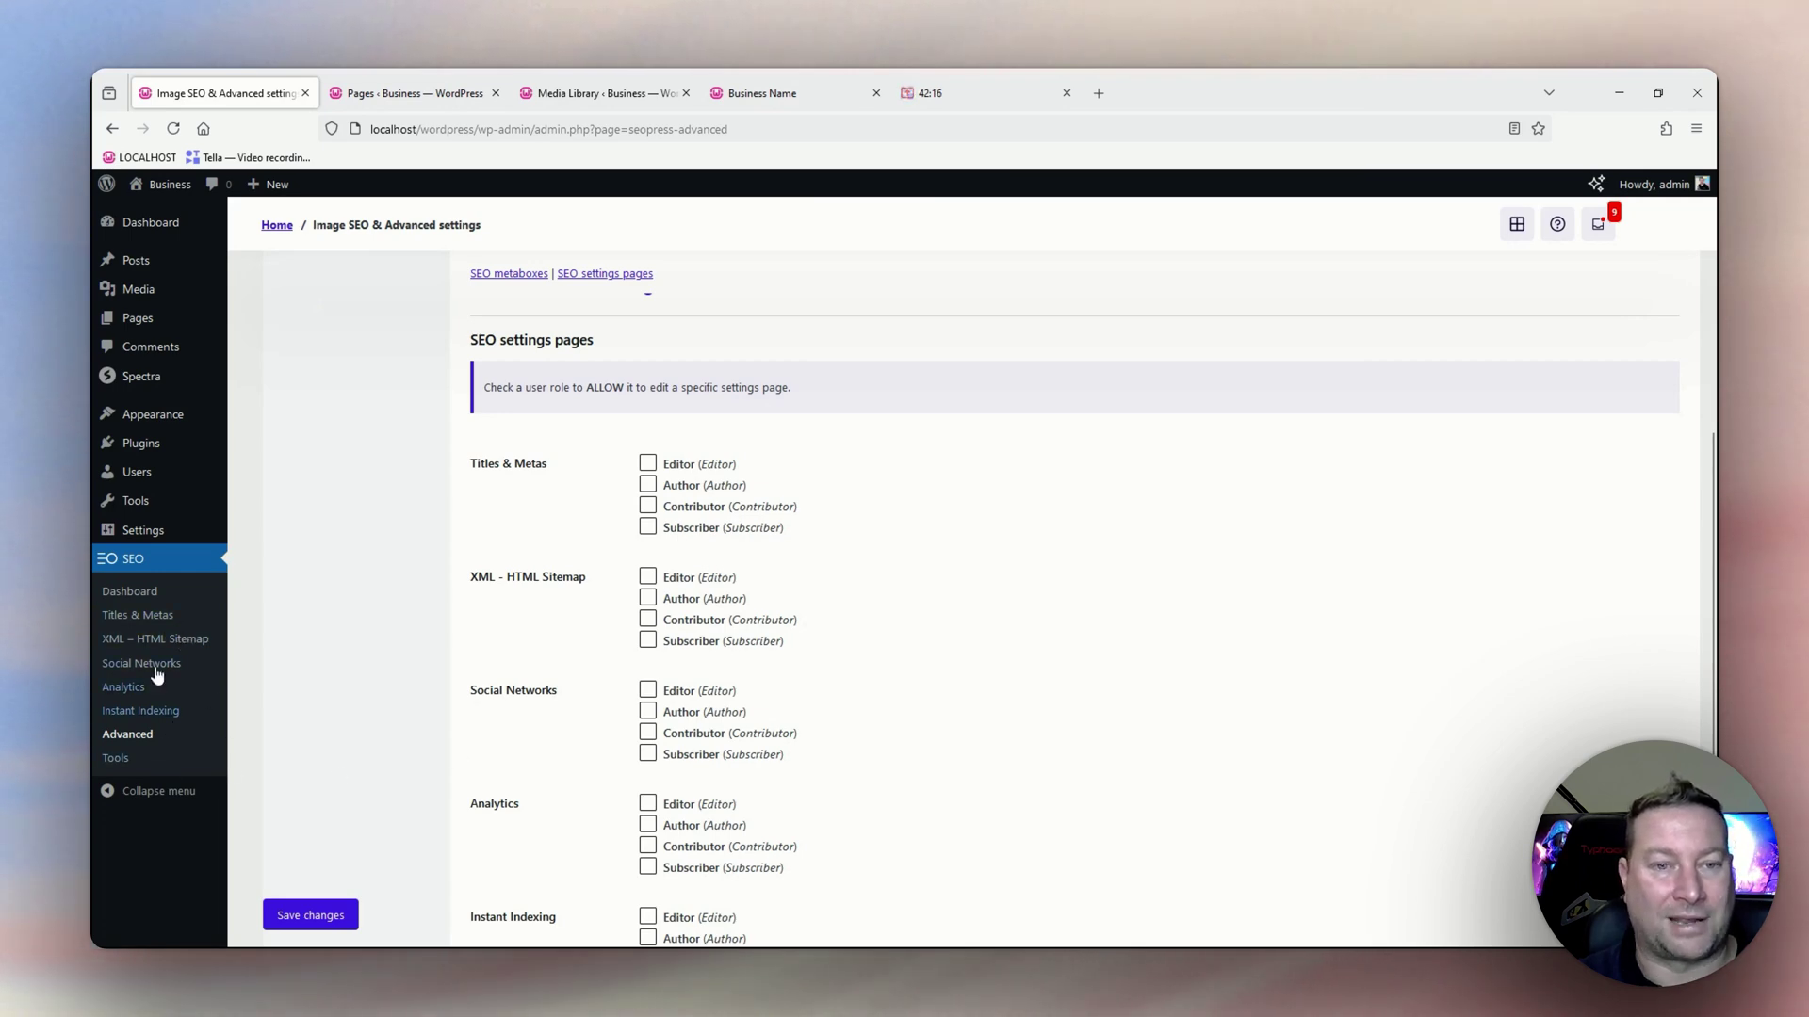
scroll(574, 429, "down", 2)
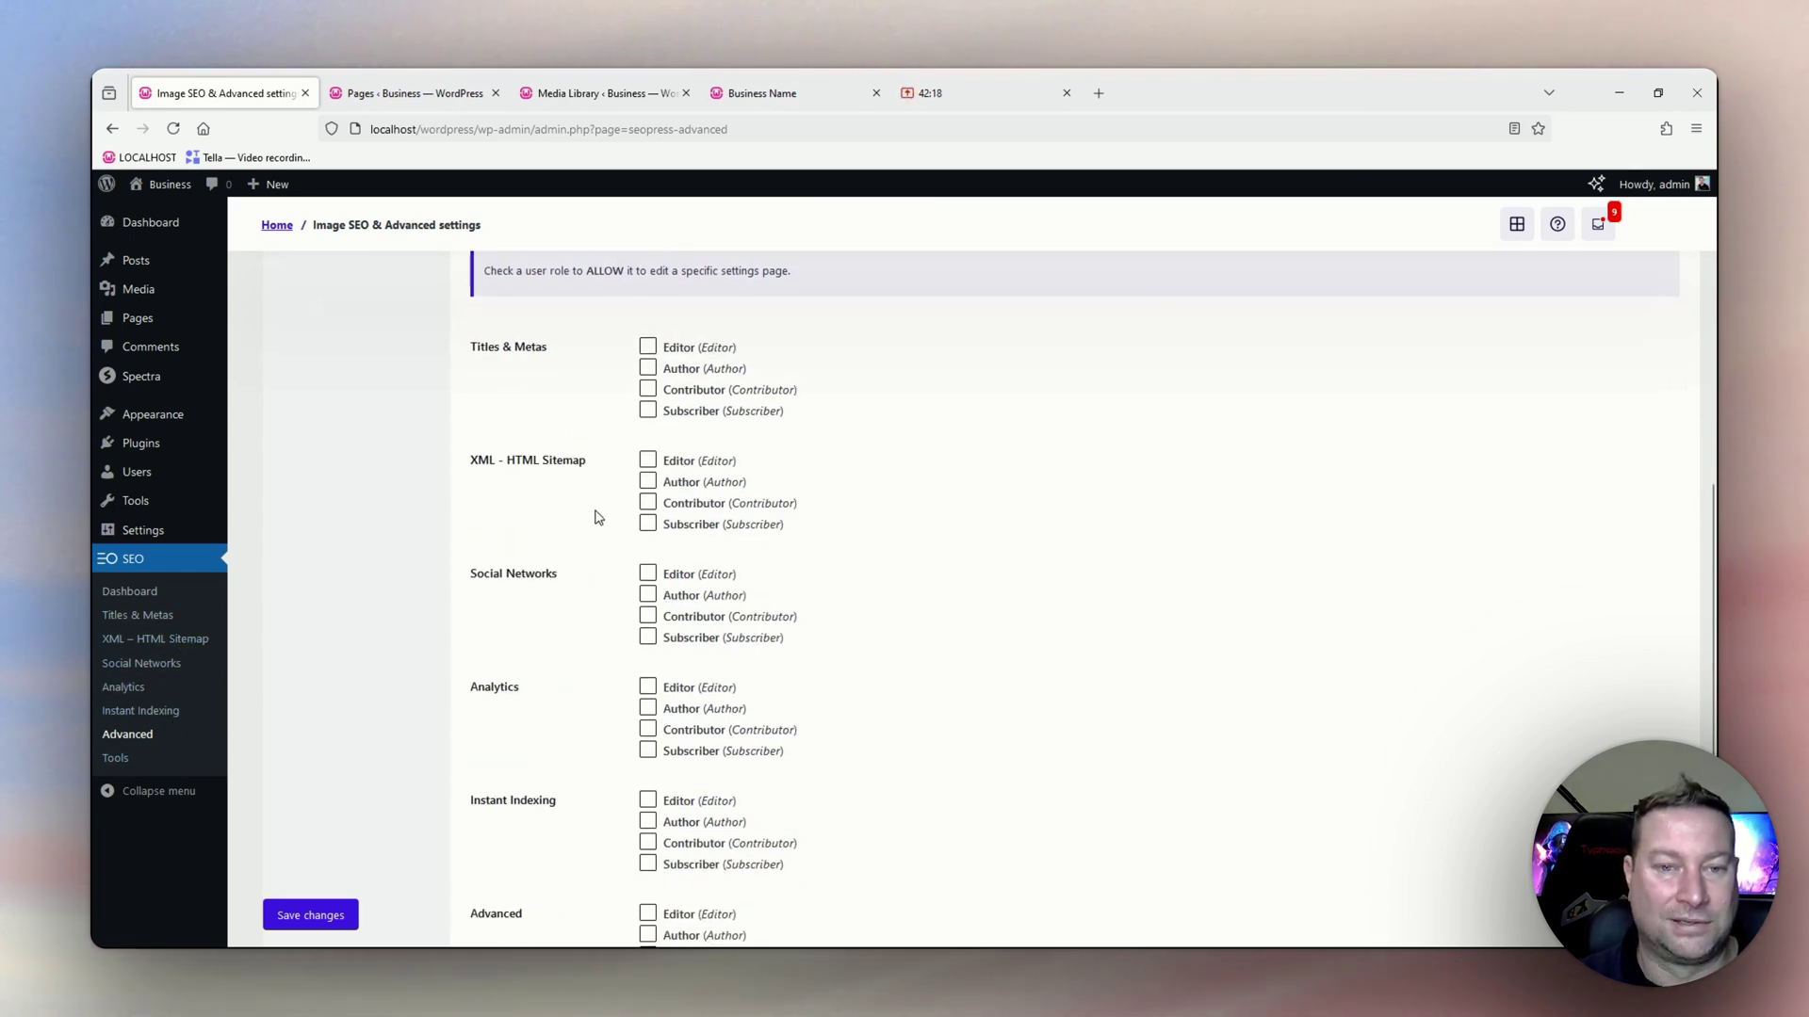
scroll(597, 518, "down", 5)
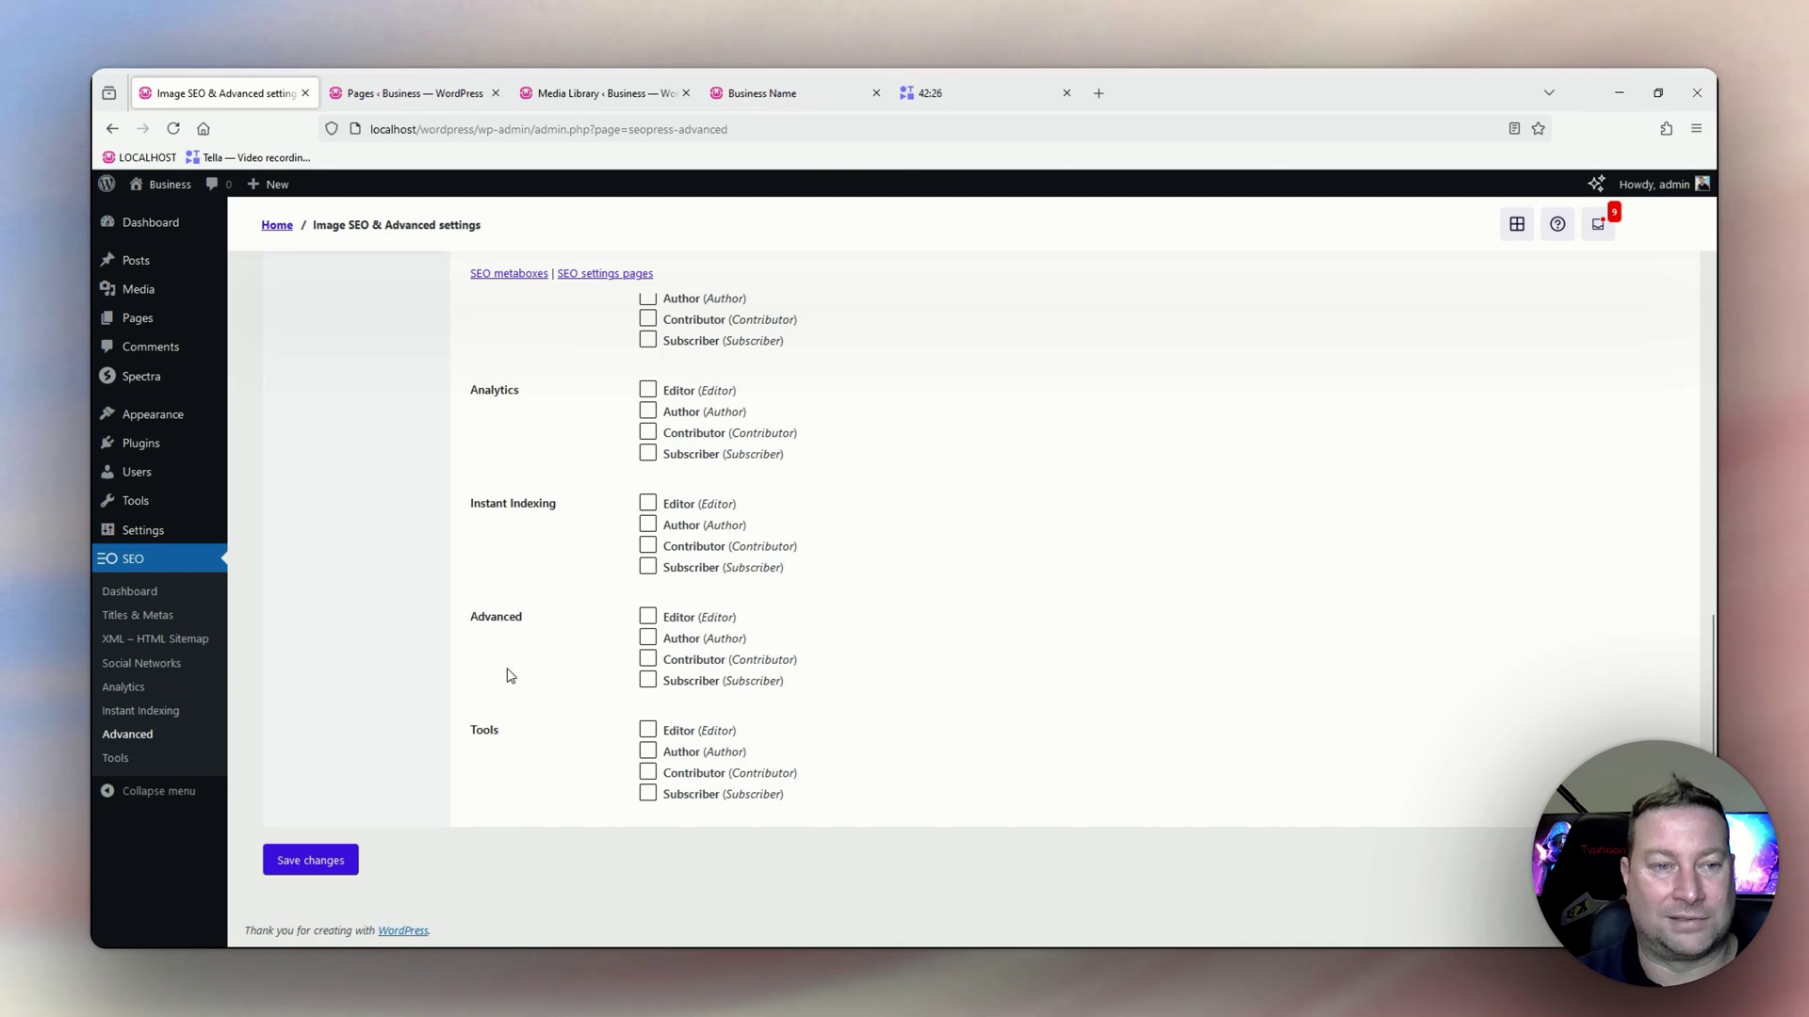
Open SEO Tools and show the Plugins section for importing metadata from other SEO plugins.
left_click(116, 760)
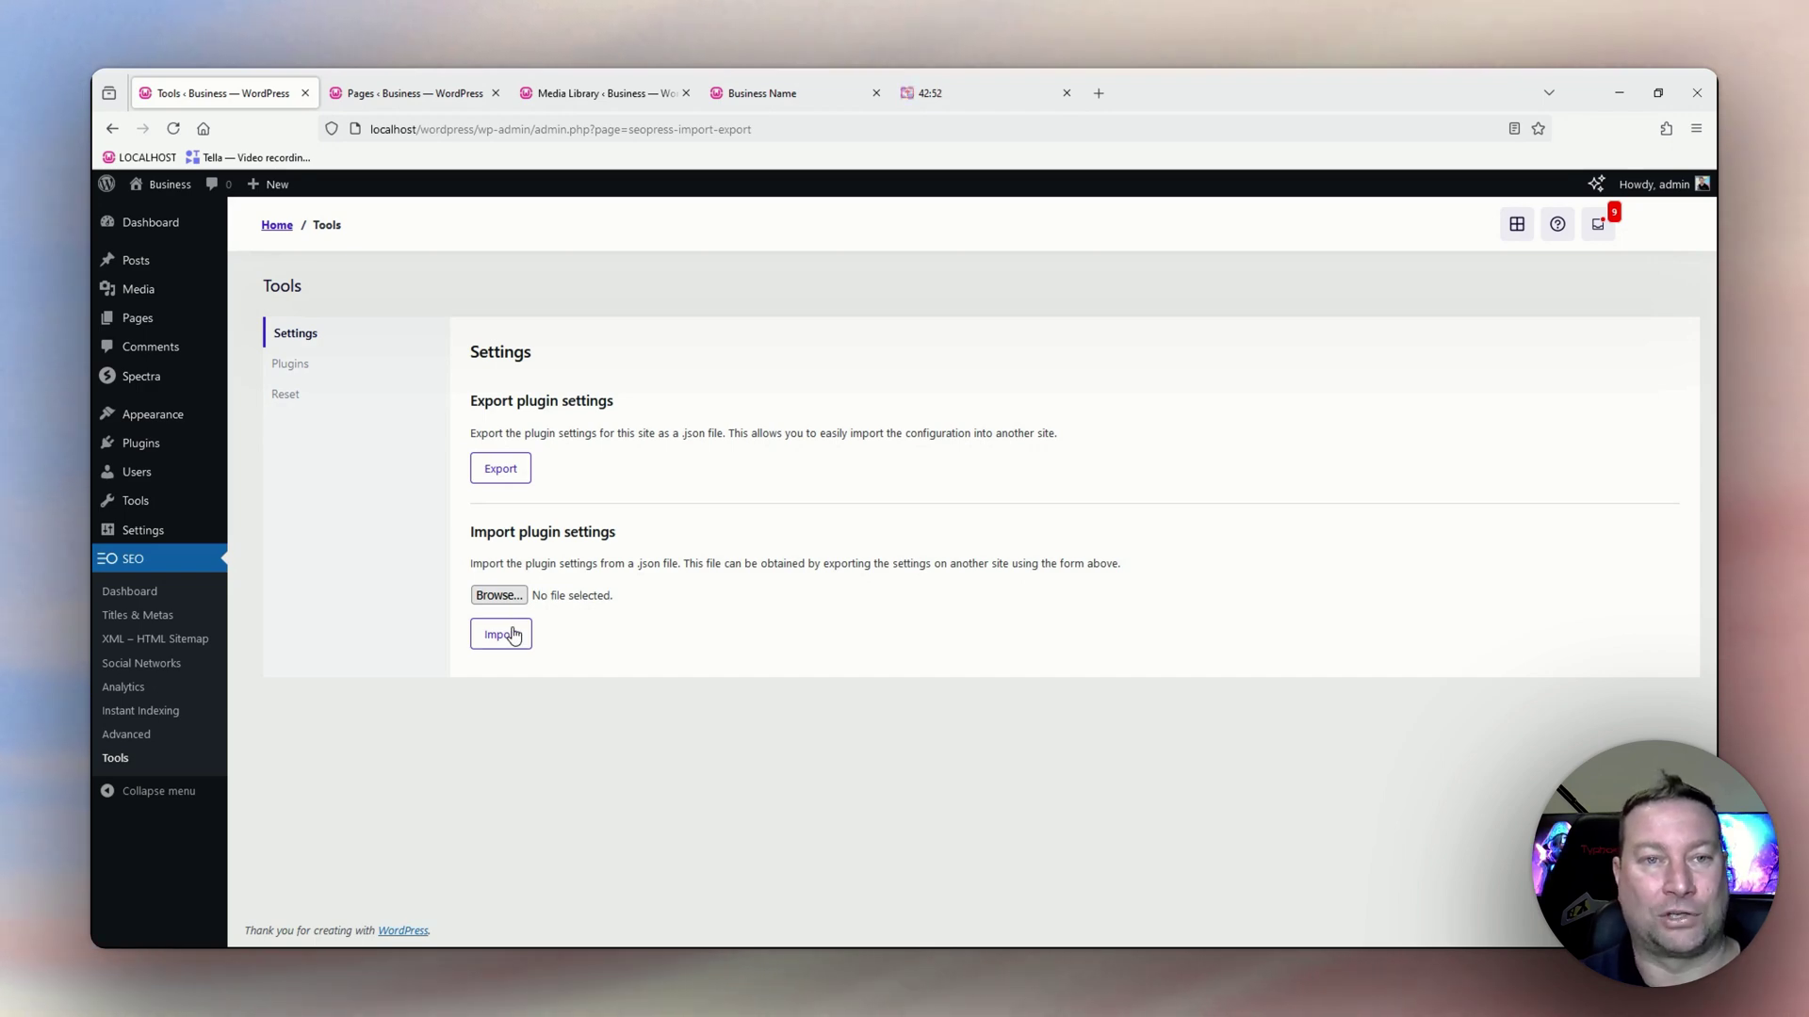
left_click(301, 373)
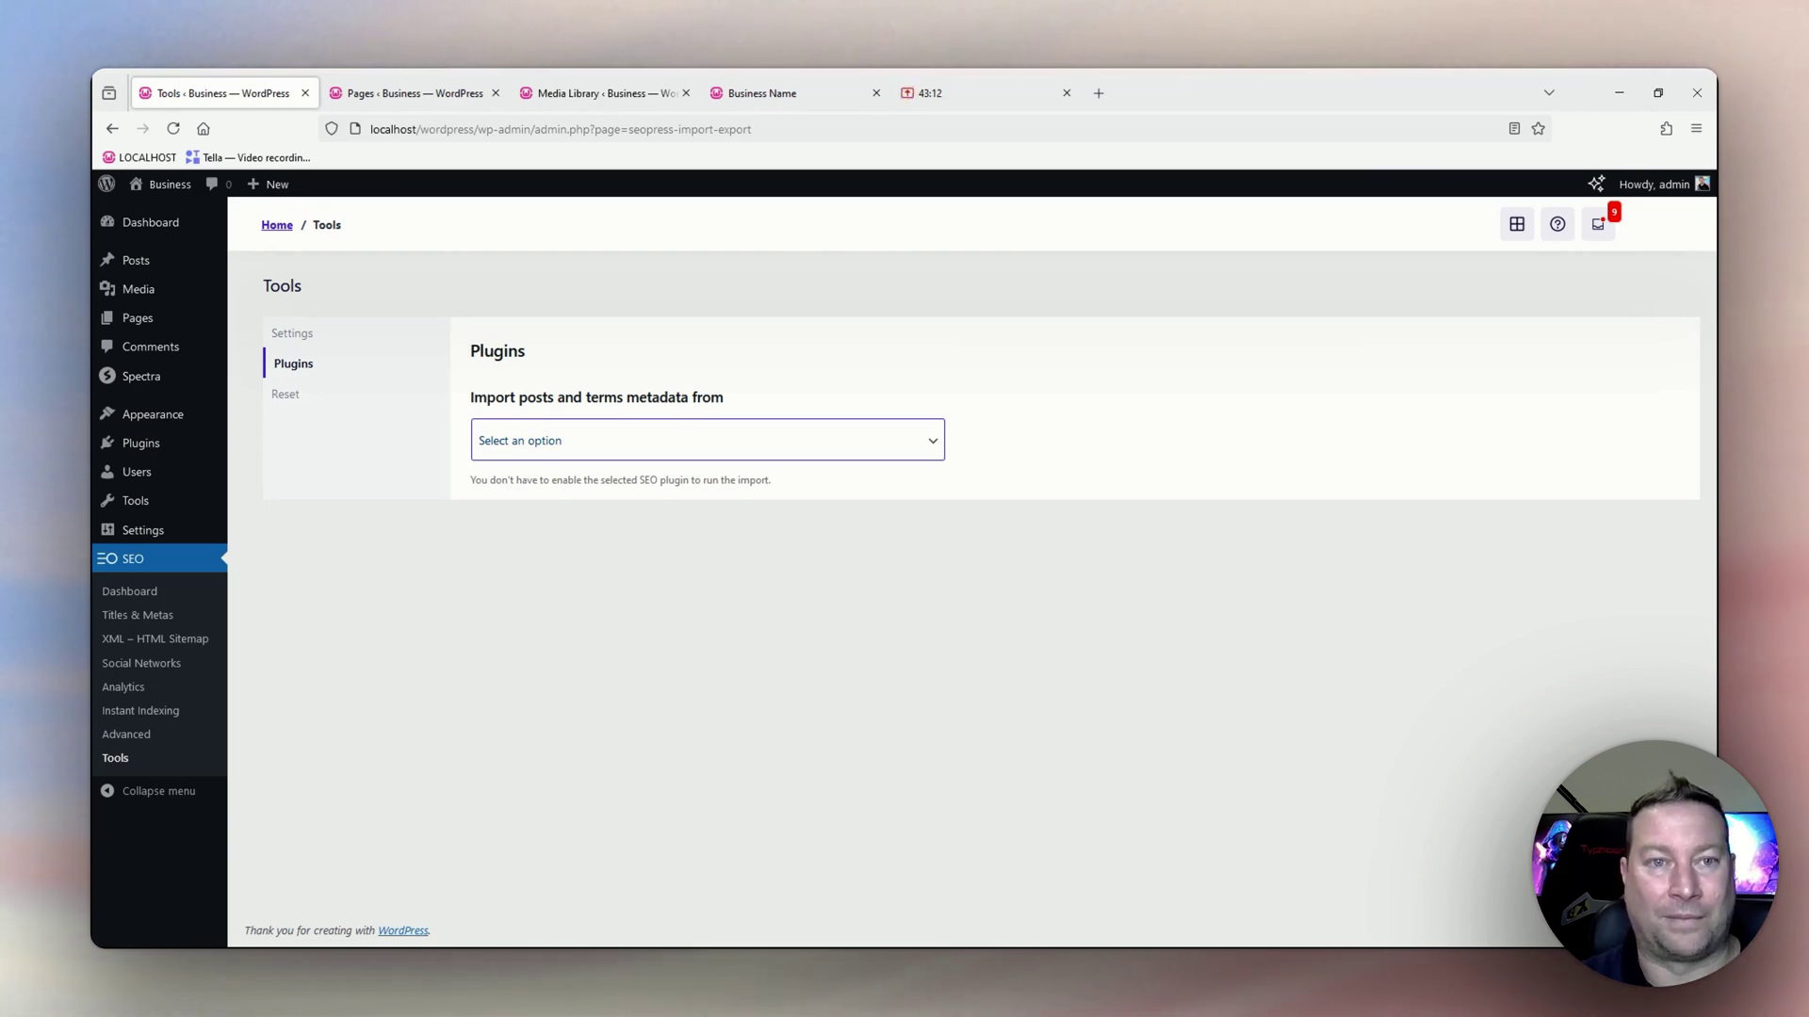
Leave the import plugin unselected and show the Reset section's content-scan cleanup, notice and settings reset options.
left_click(394, 569)
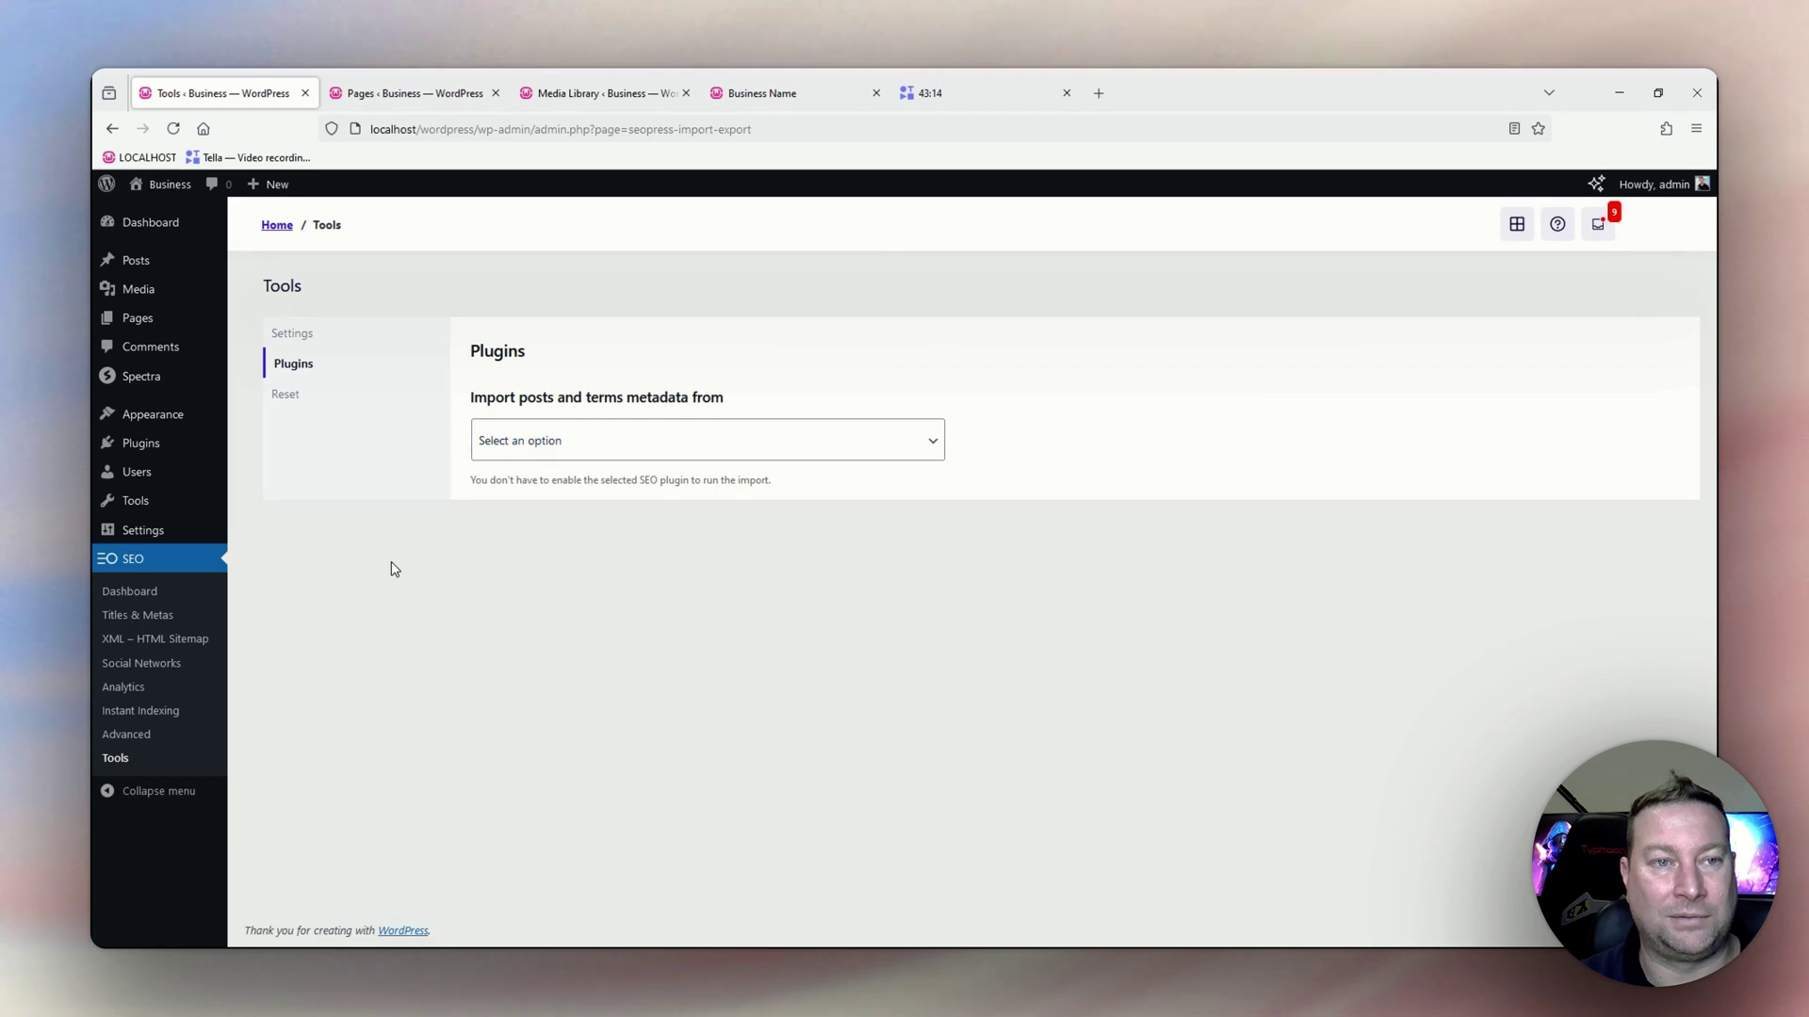
left_click(287, 396)
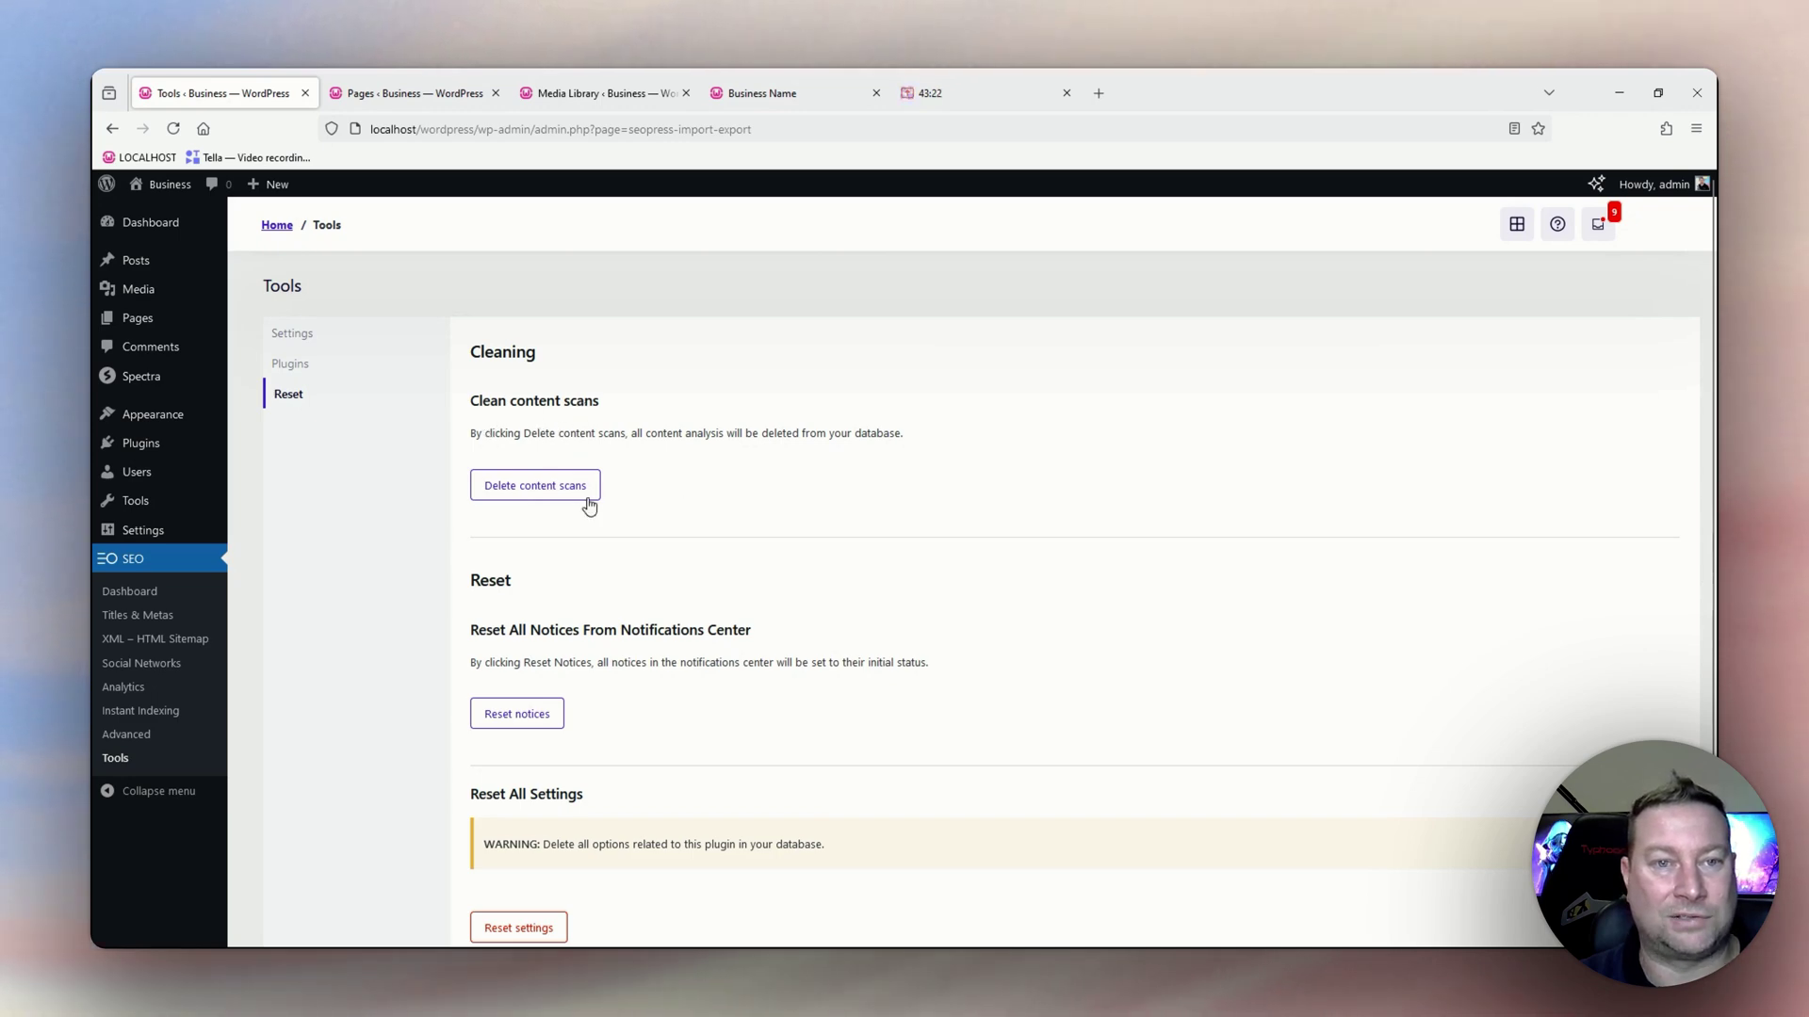
scroll(592, 504, "down", 2)
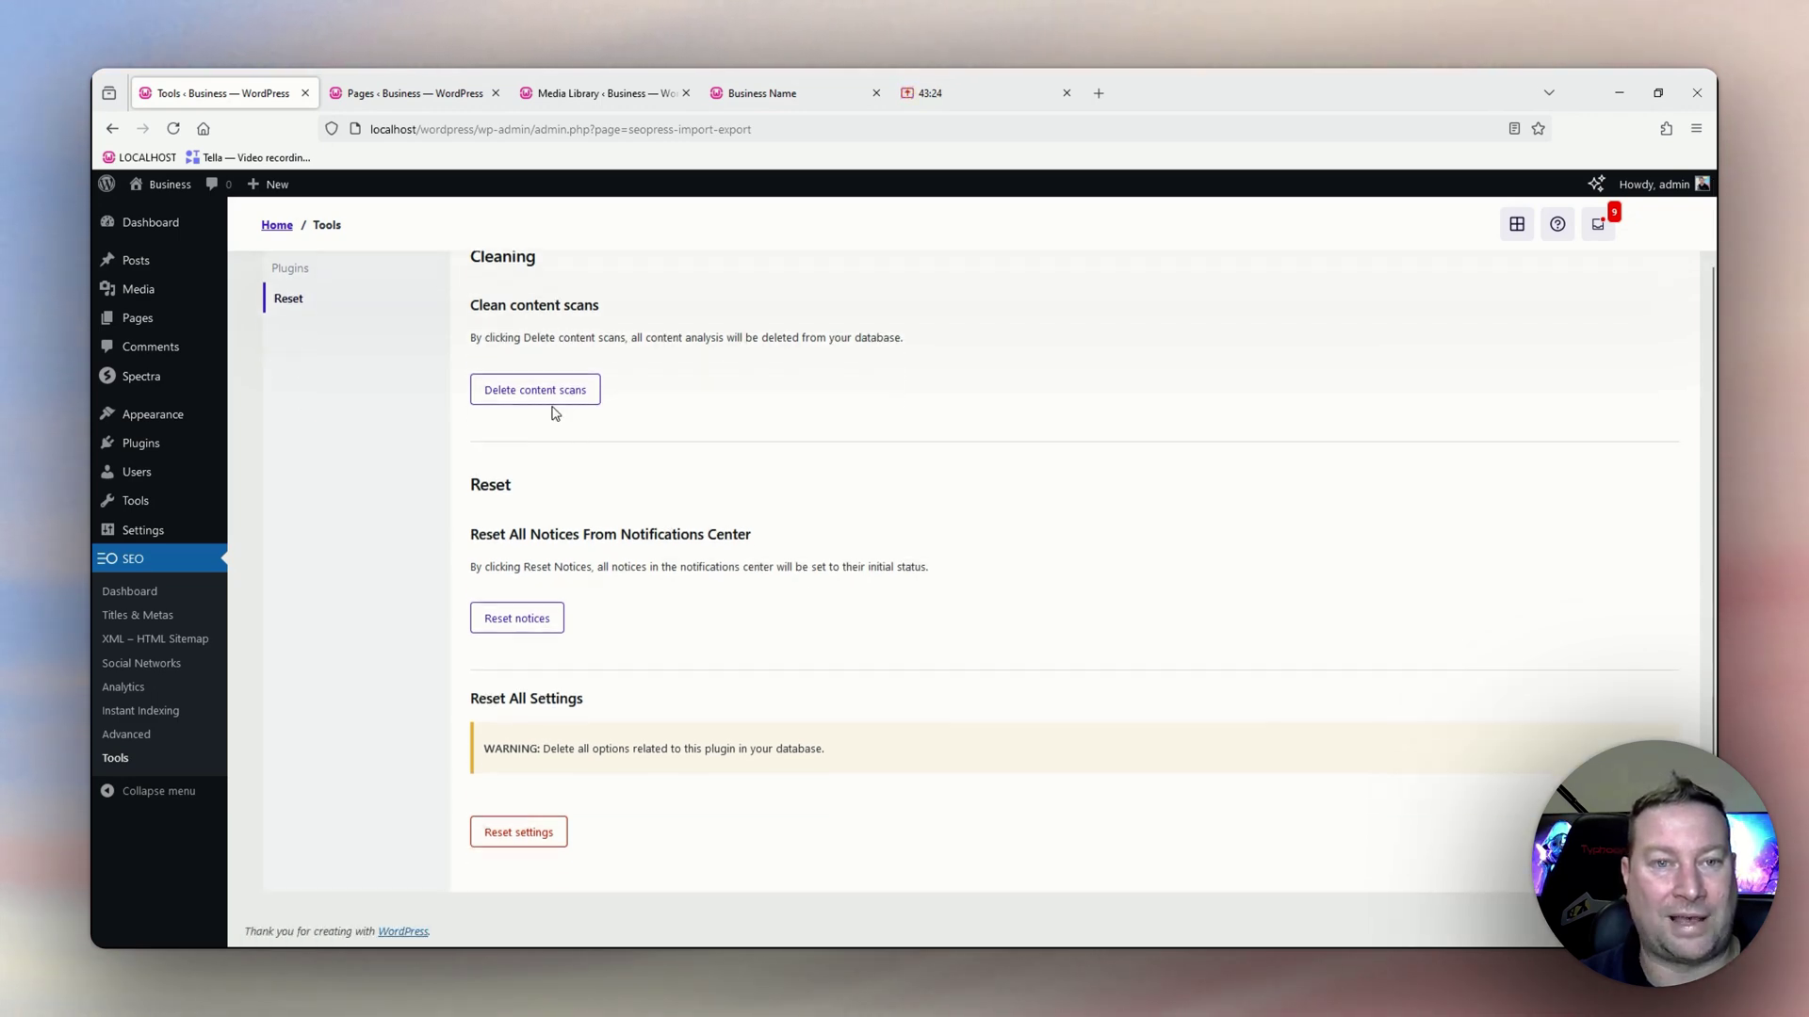